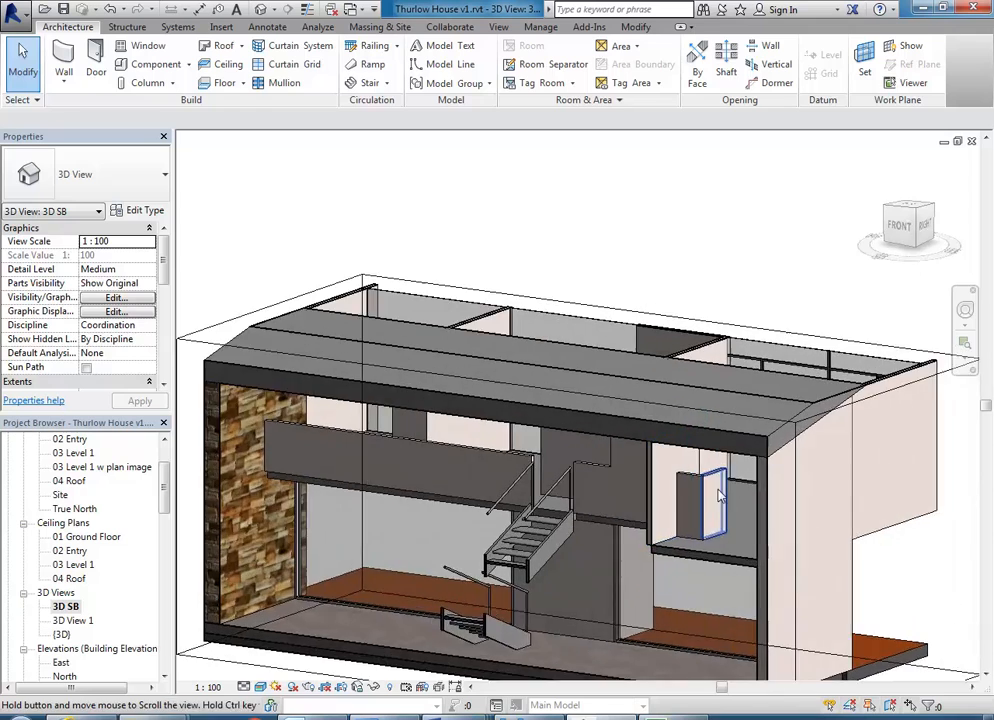
Attach the tops of the two short Generic 100mm corner walls on 03 Level 1 to the roof above
left_click(688, 484)
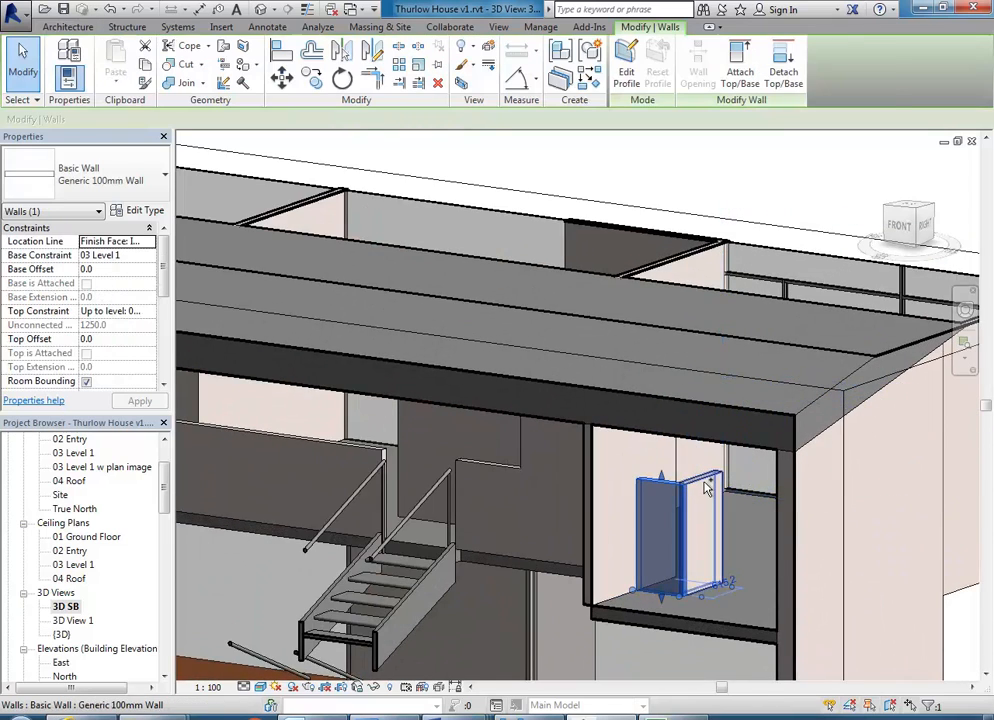
left_click(706, 487, "ctrl")
scroll(655, 605, "down", 2)
middle_click_drag(659, 615, 618, 555)
scroll(618, 555, "up", 1)
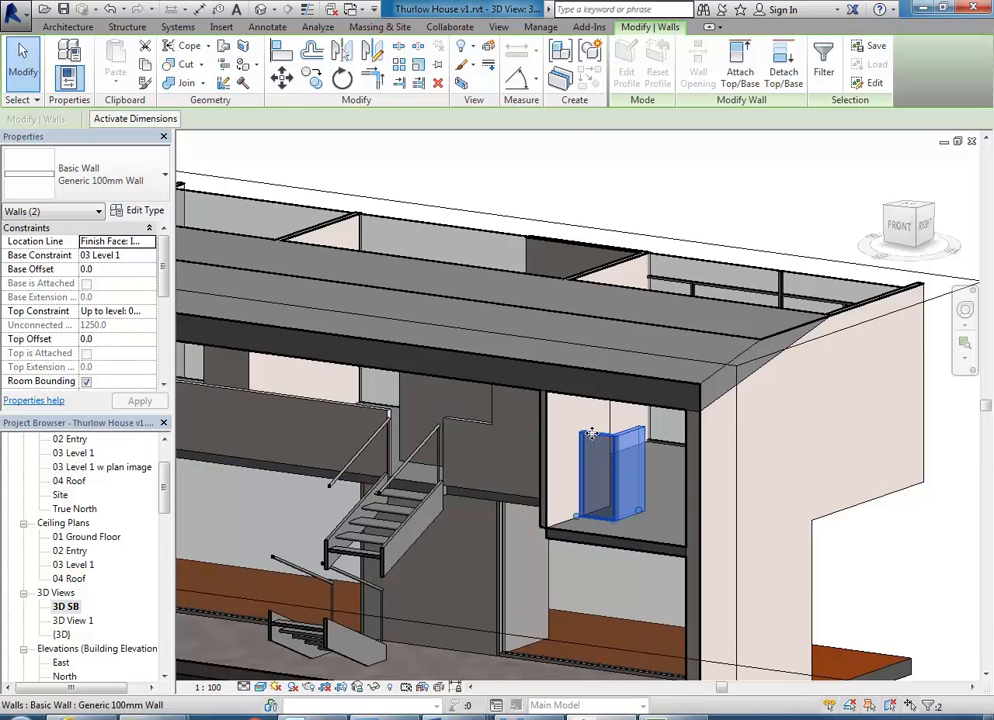
left_click(740, 68)
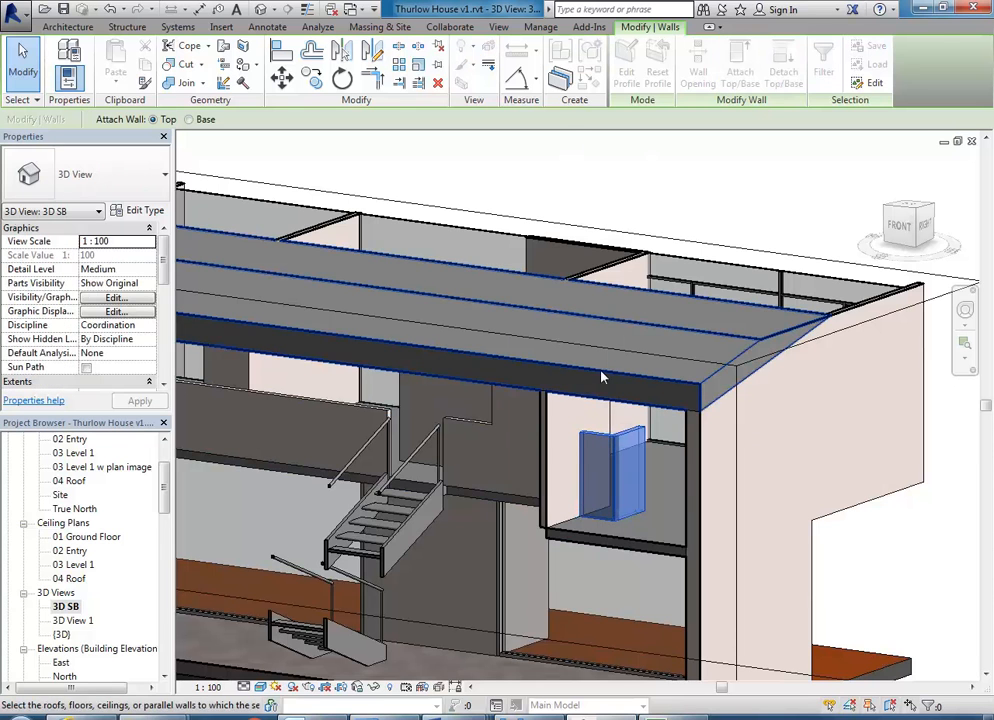
left_click(599, 371)
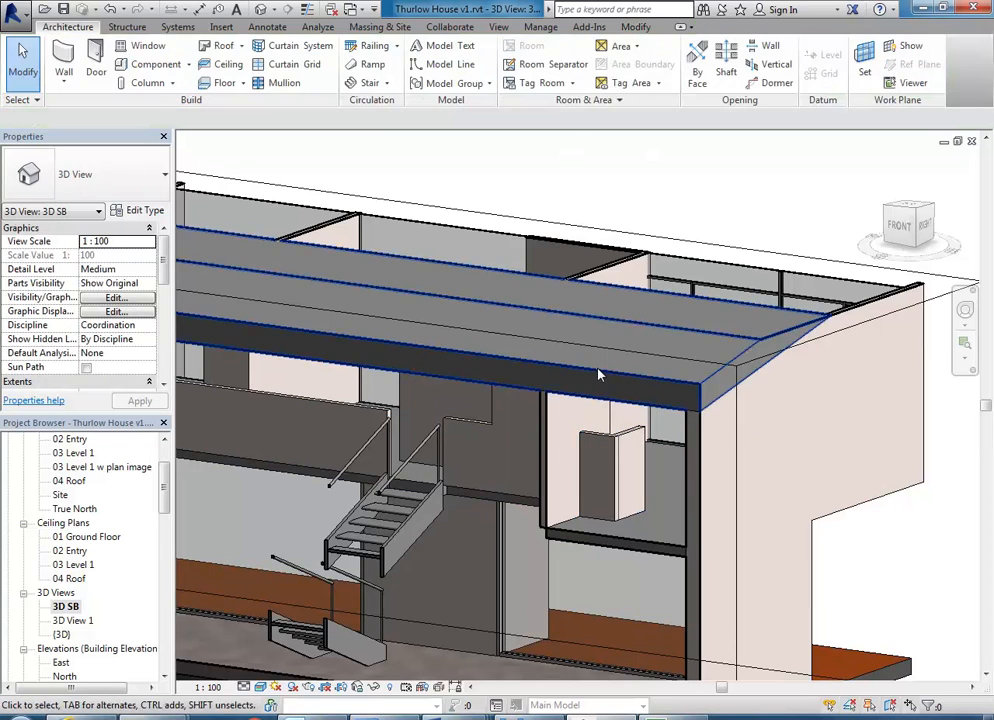
left_click(601, 445)
left_click(638, 436, "ctrl")
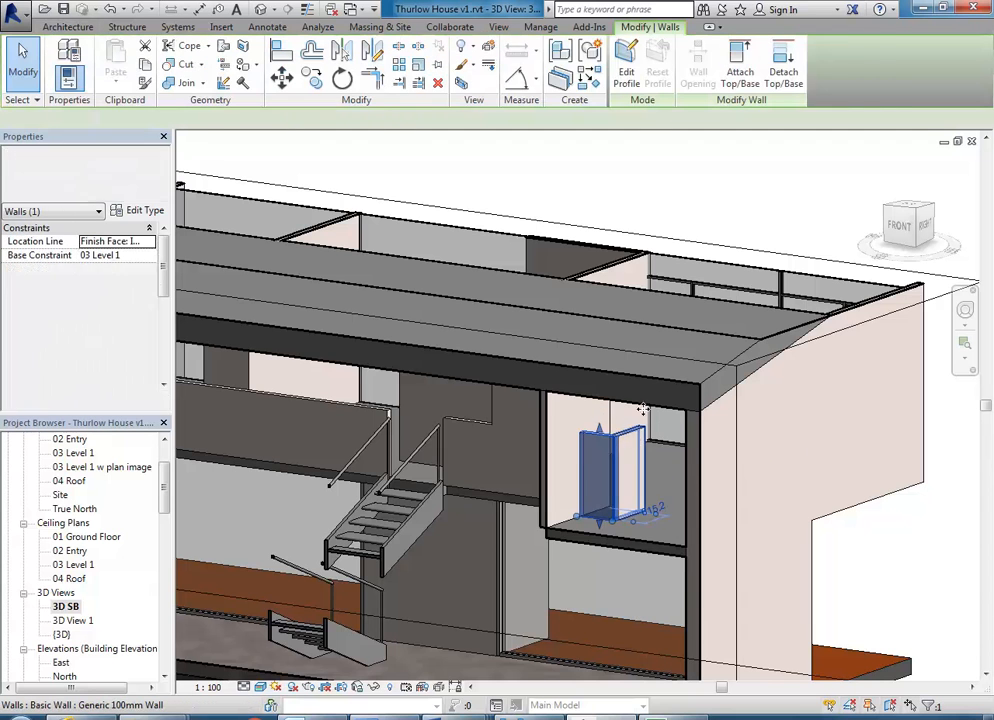
left_click(740, 68)
left_click(604, 376)
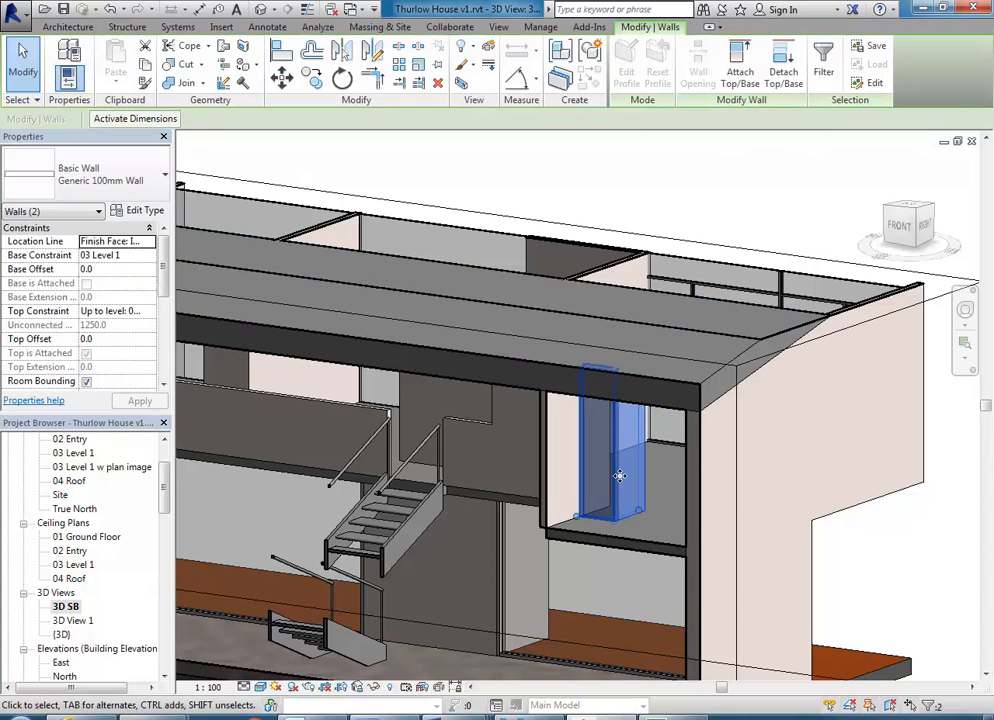
Set the base constraint of both selected corner walls to 01 Ground Floor
middle_click_drag(535, 382, 524, 513, "shift")
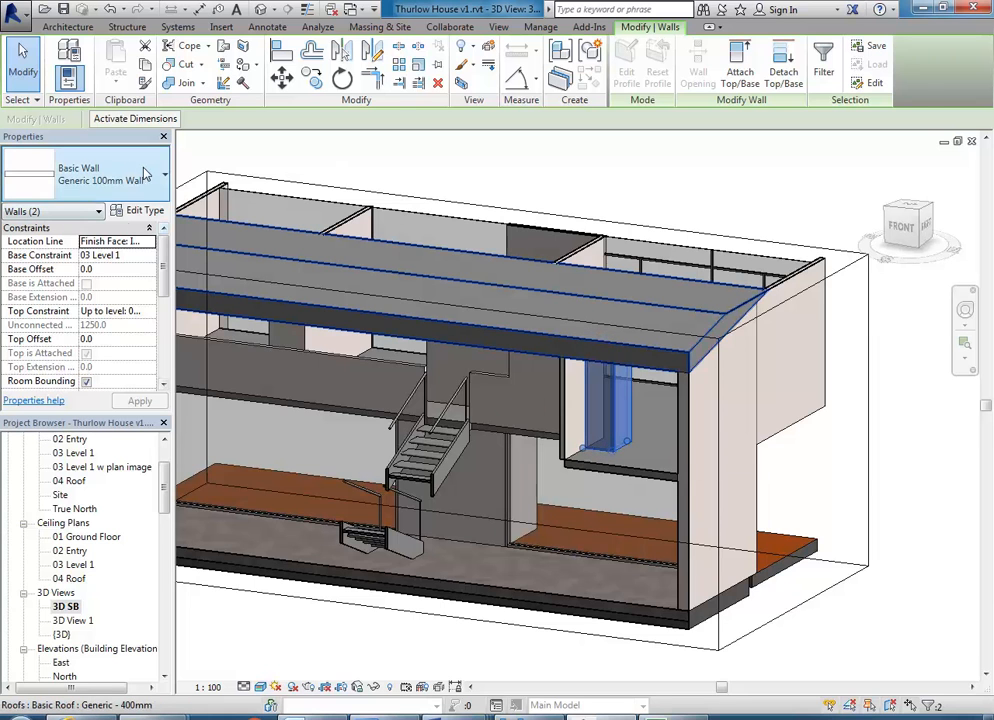
left_click(151, 257)
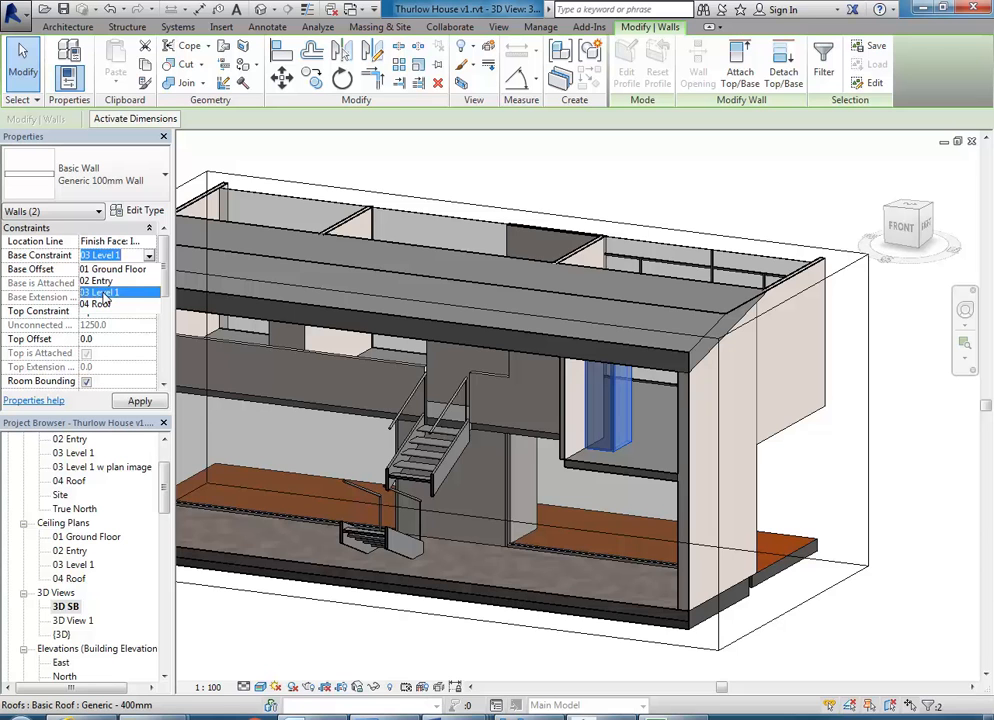
left_click(112, 269)
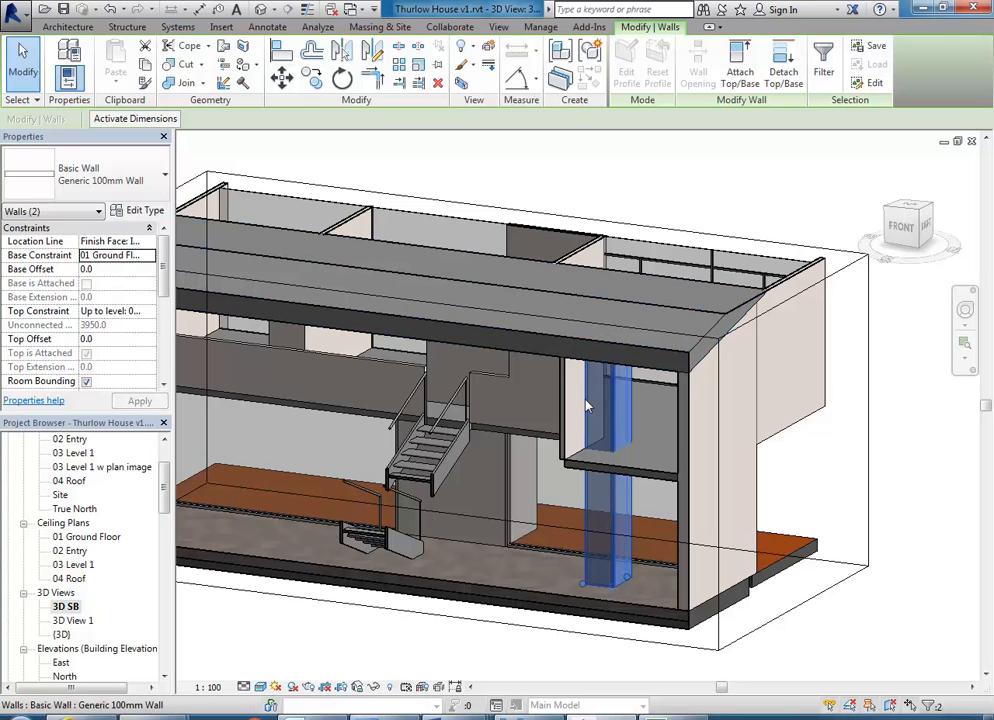
key("Escape")
middle_click_drag(438, 472, 138, 428, "shift")
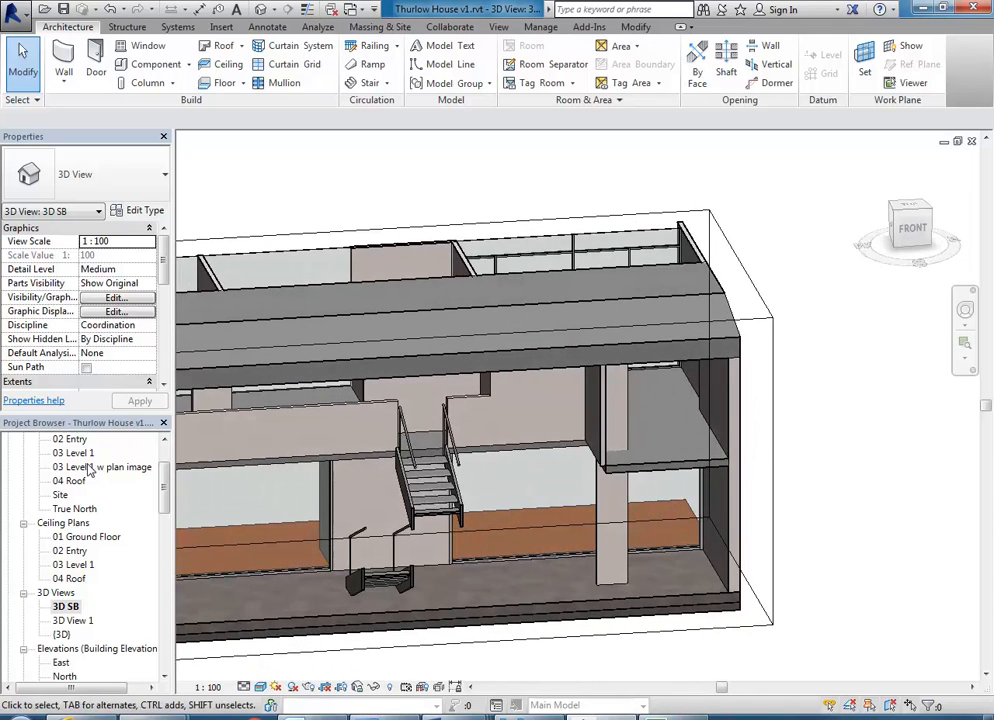
Open the 01 Ground Floor w plan image floor plan and compare the L-shaped corner walls with the underlying plan image near area 11
scroll(97, 505, "up", 3)
double_click(96, 499)
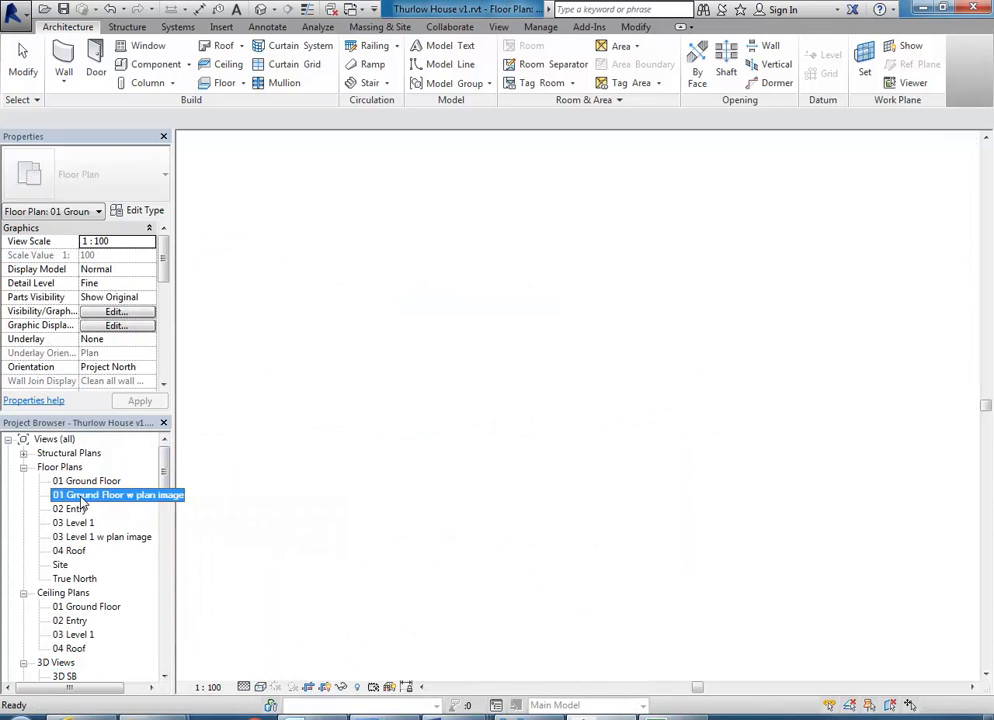
scroll(600, 333, "up", 3)
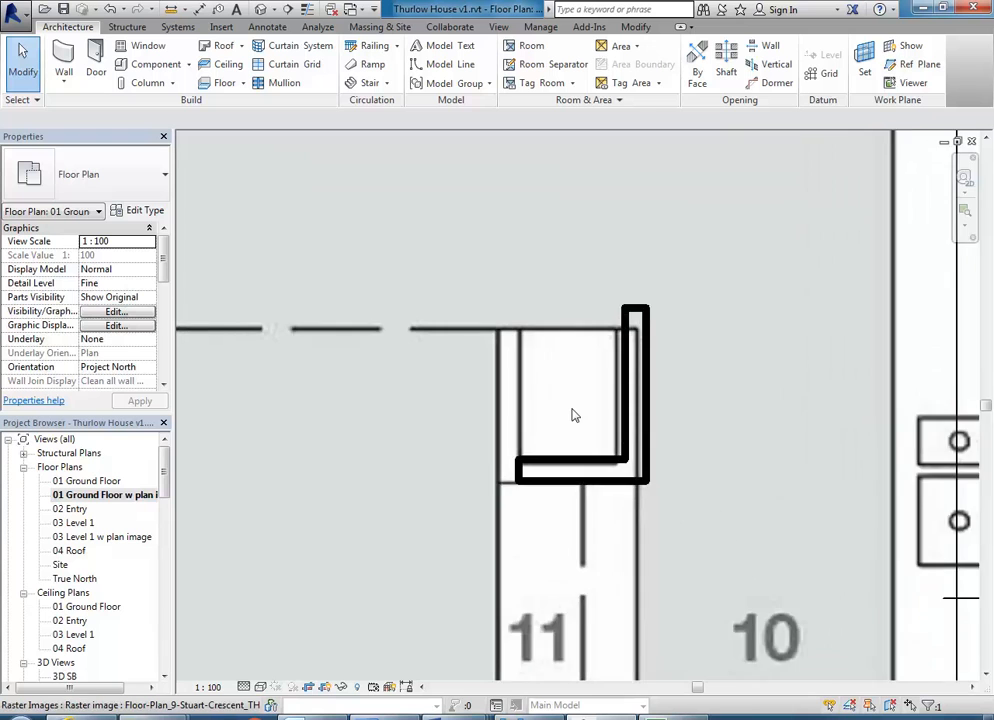
scroll(565, 425, "up", 3)
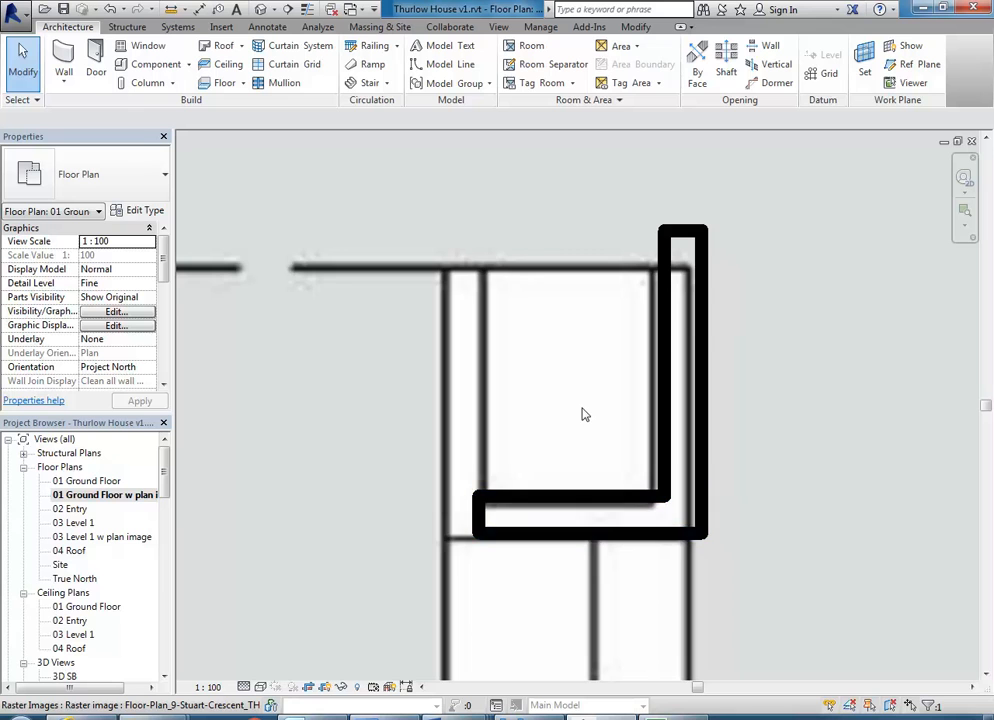
scroll(657, 327, "down", 1)
middle_click_drag(657, 327, 594, 419)
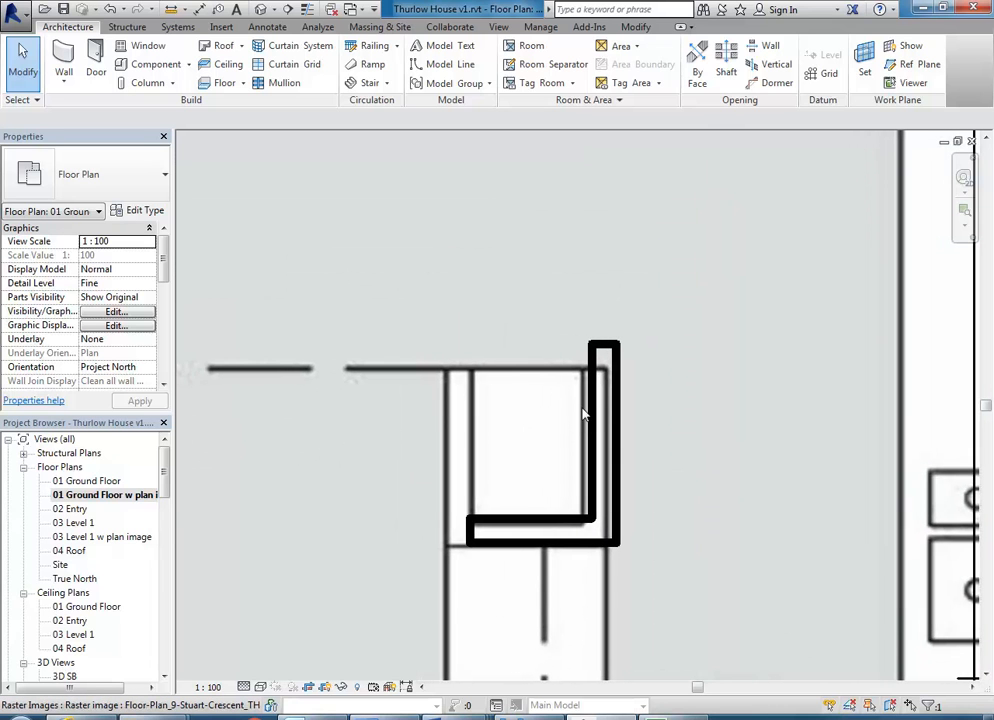
middle_click_drag(498, 421, 460, 408)
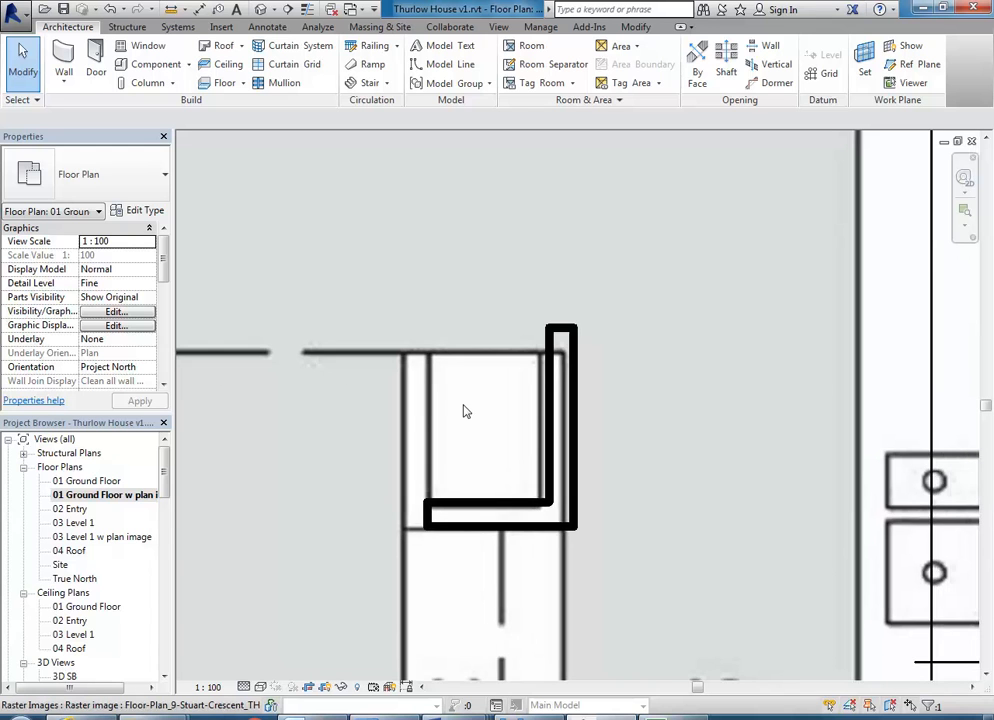
scroll(398, 373, "down", 4)
middle_click_drag(404, 378, 400, 392)
scroll(426, 372, "up", 3)
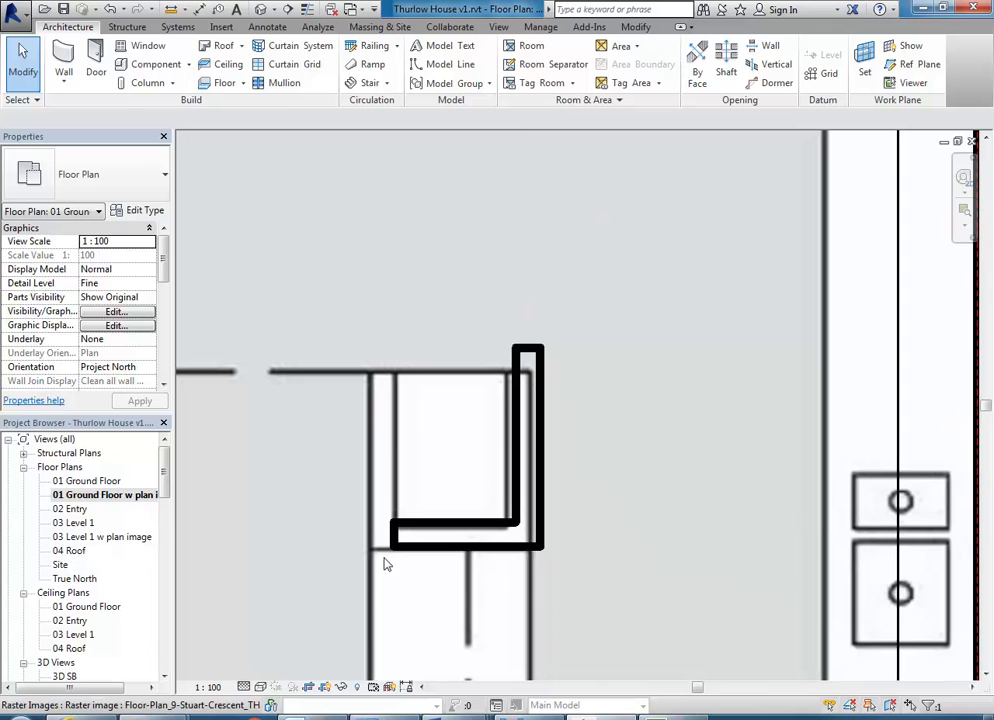
scroll(386, 567, "down", 3)
middle_click_drag(386, 567, 430, 420)
scroll(477, 432, "up", 3)
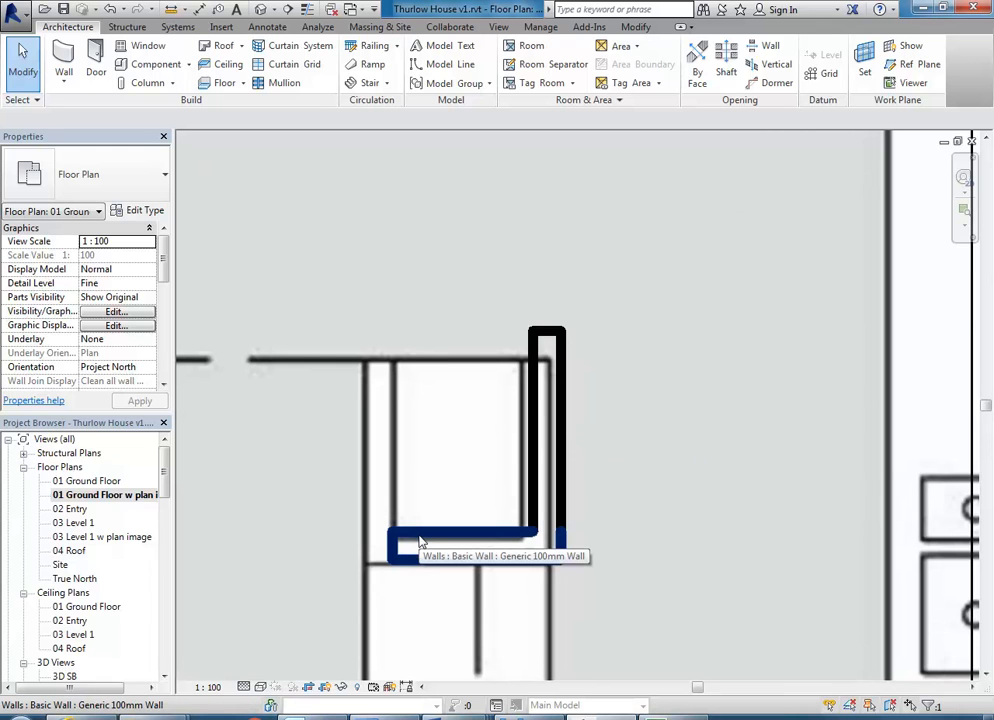
Draw a Generic 100mm wall from the free end of the short horizontal wall, parallel to the opposite wall, forming a U shape
key("w")
key("a")
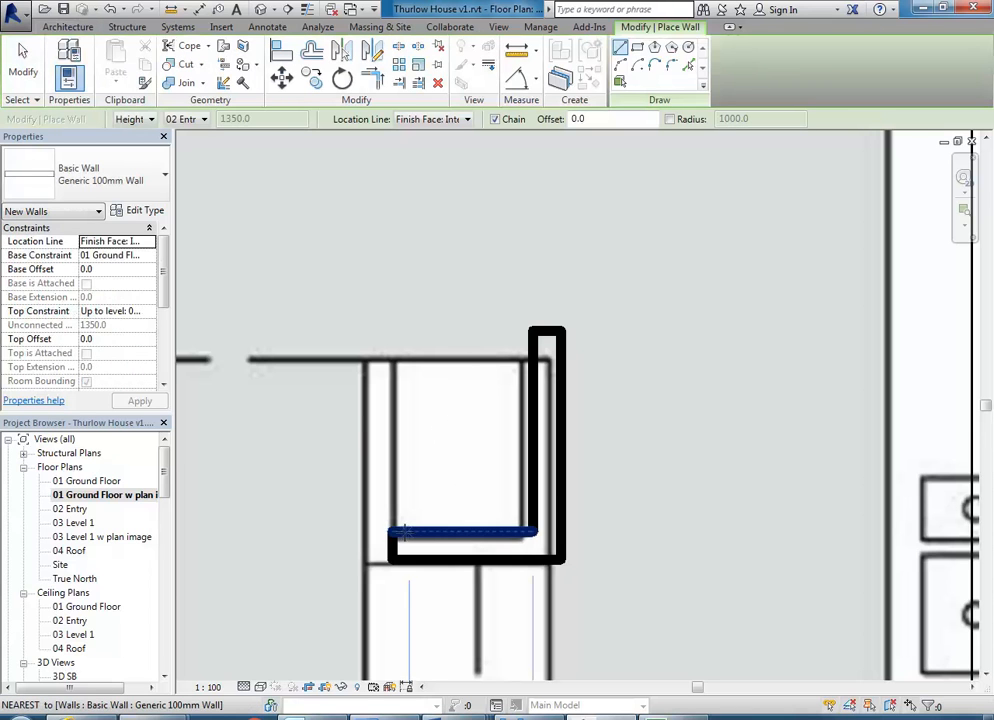
left_click(391, 531)
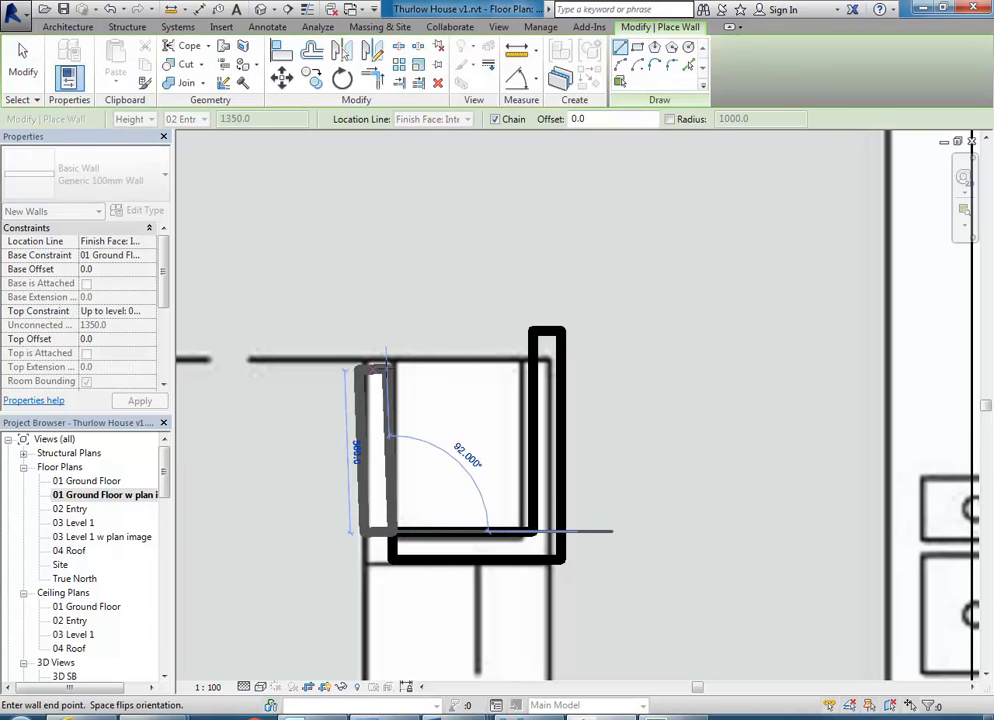
right_click(390, 278)
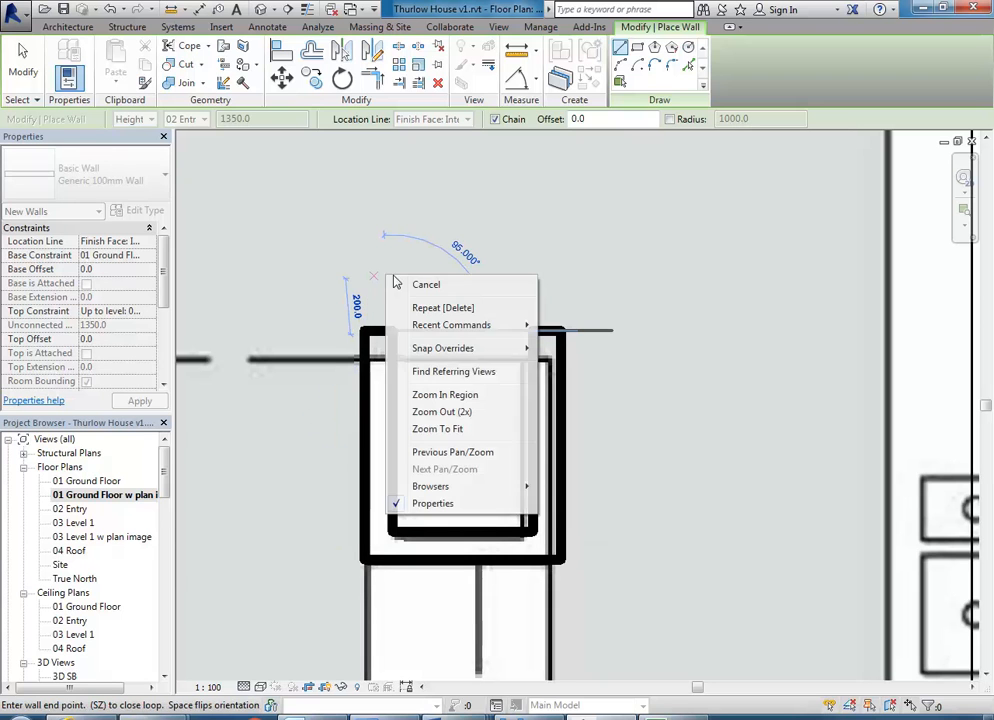
left_click(440, 285)
right_click(443, 285)
left_click(463, 292)
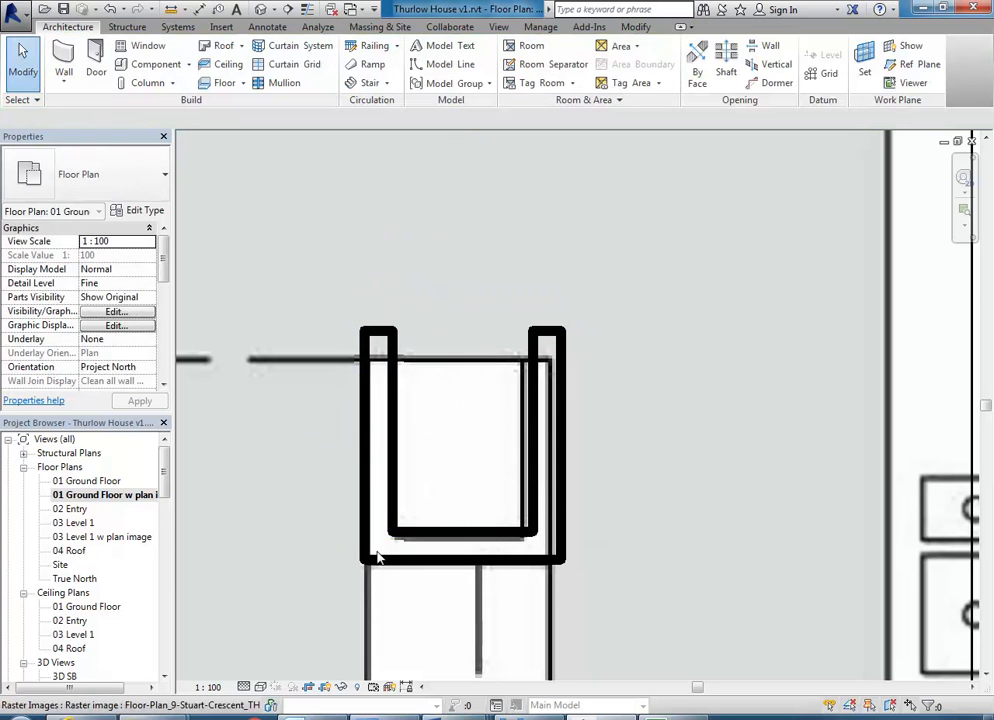
Check the corner walls against the plan image in 03 Level 1 w plan image, and return to 01 Ground Floor w plan image
double_click(80, 537)
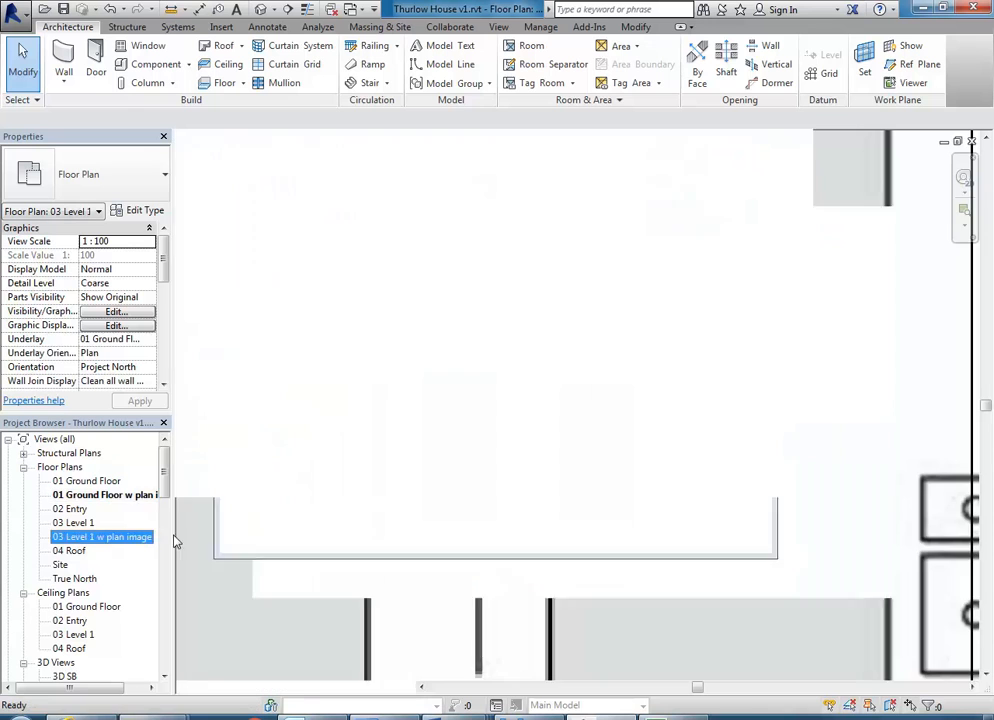
scroll(658, 368, "up", 6)
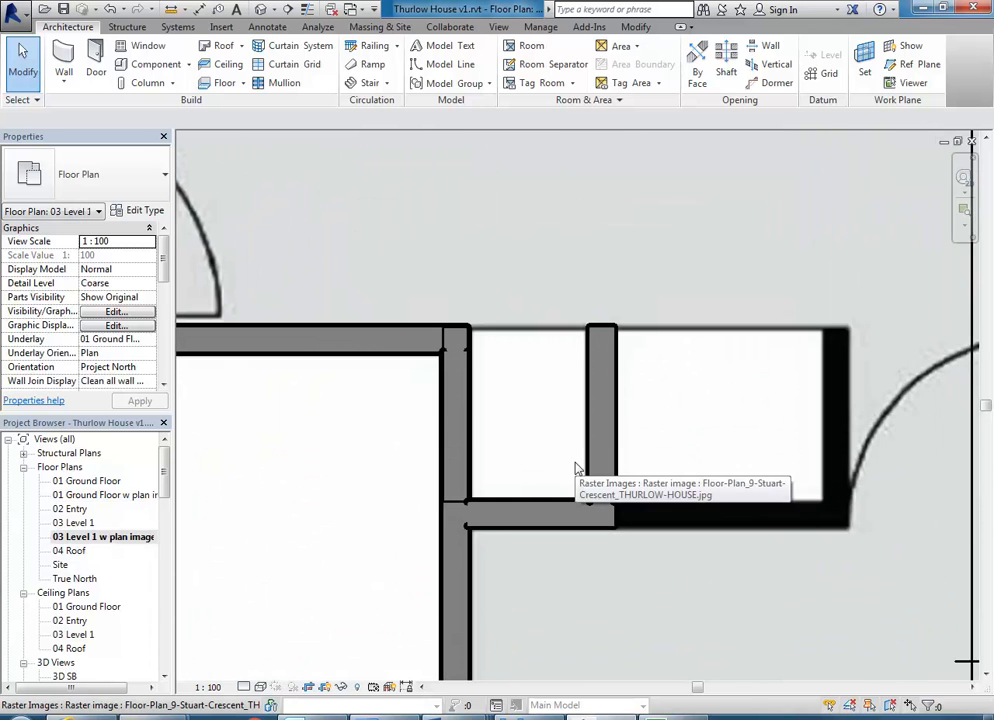
double_click(97, 496)
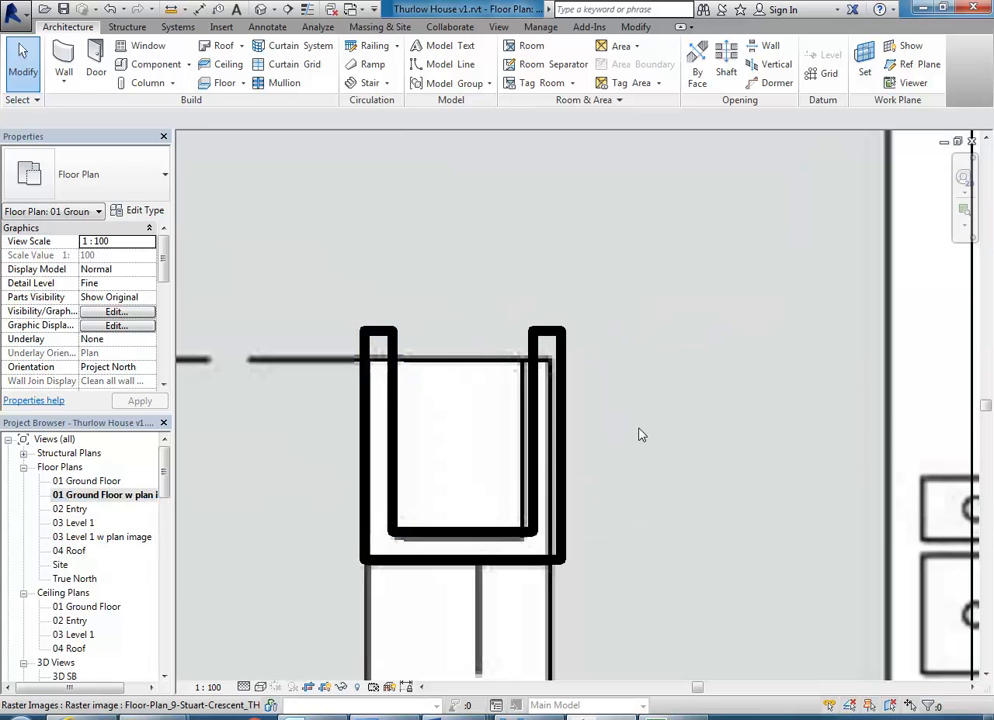
scroll(675, 430, "down", 3)
scroll(688, 416, "down", 3)
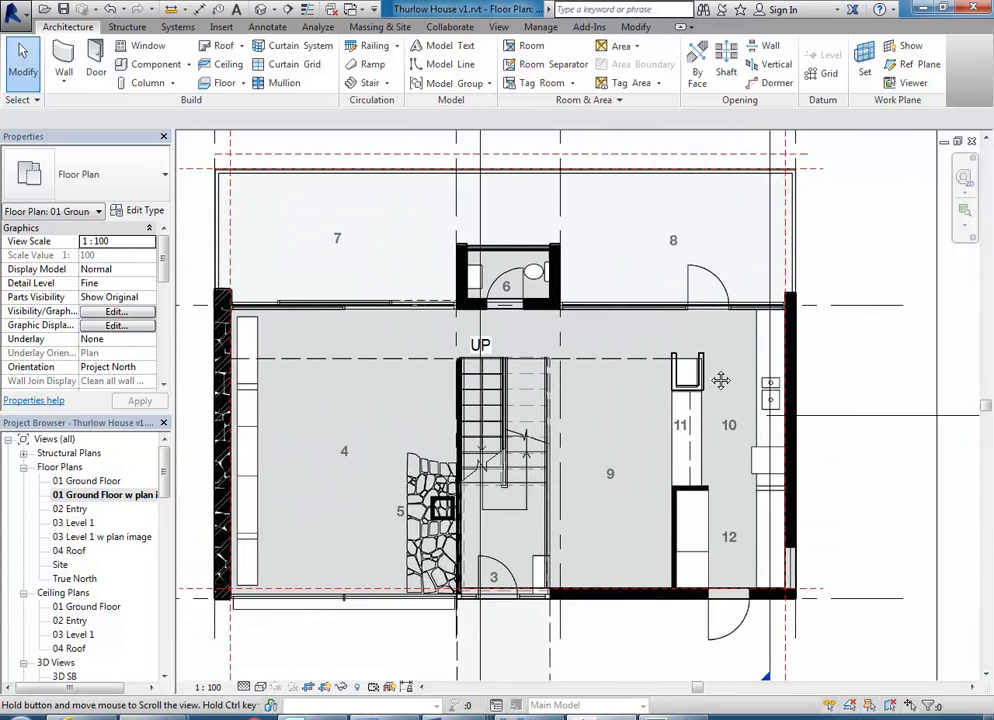
scroll(588, 467, "up", 1)
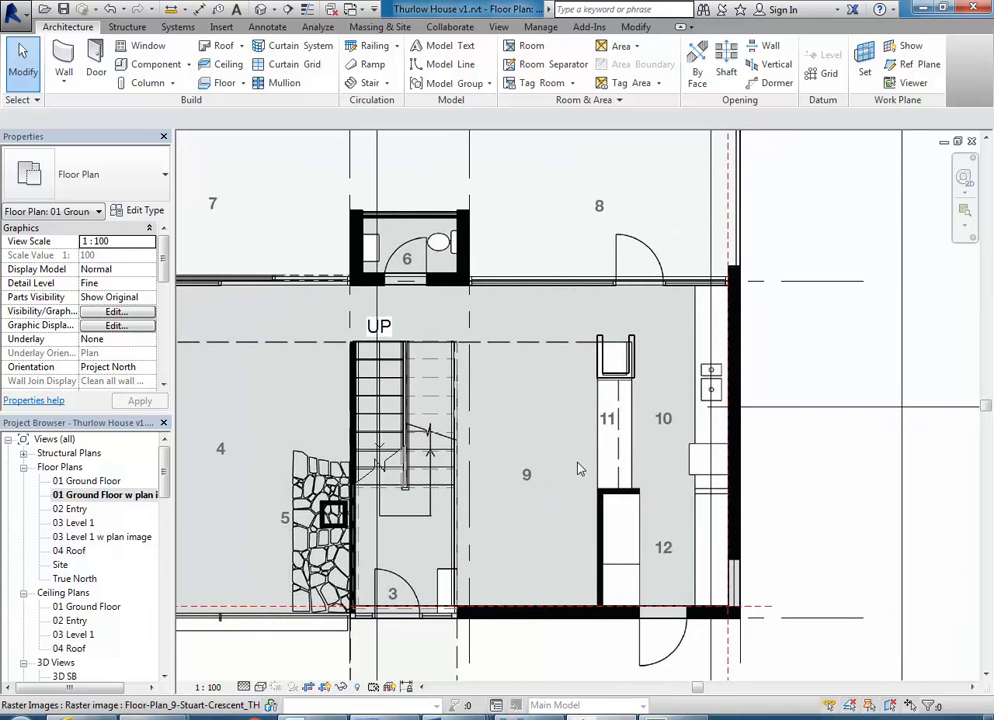
Open the 3D SB view, examine the new wall and the upper floor's edge, and select the Generic 150mm floor on 03 Level 1
left_click_drag(163, 473, 163, 497)
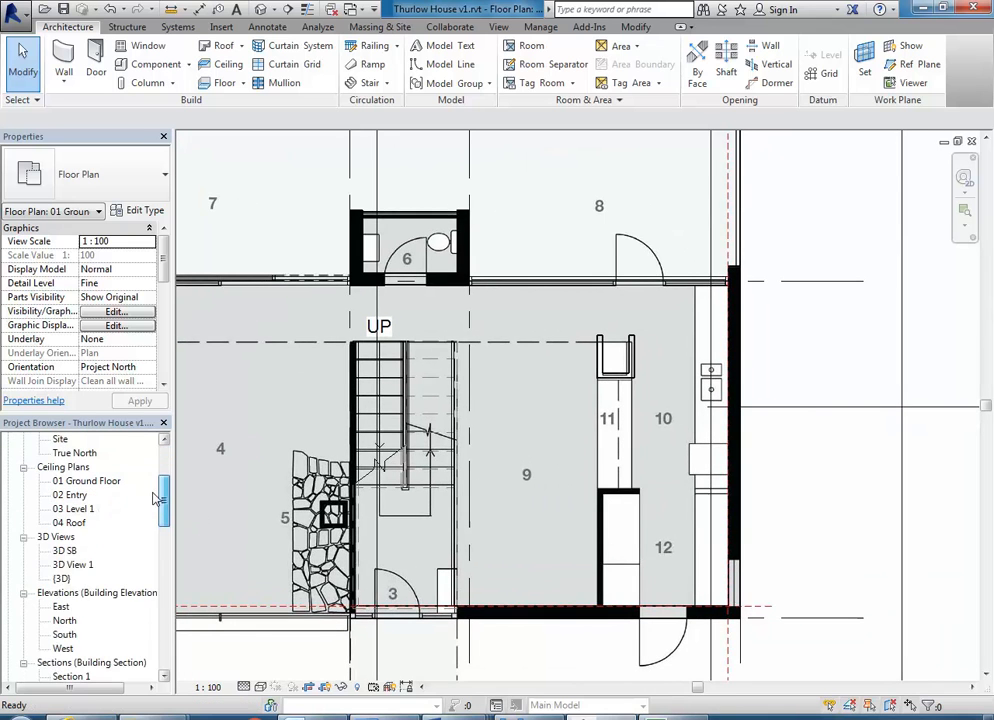
double_click(65, 550)
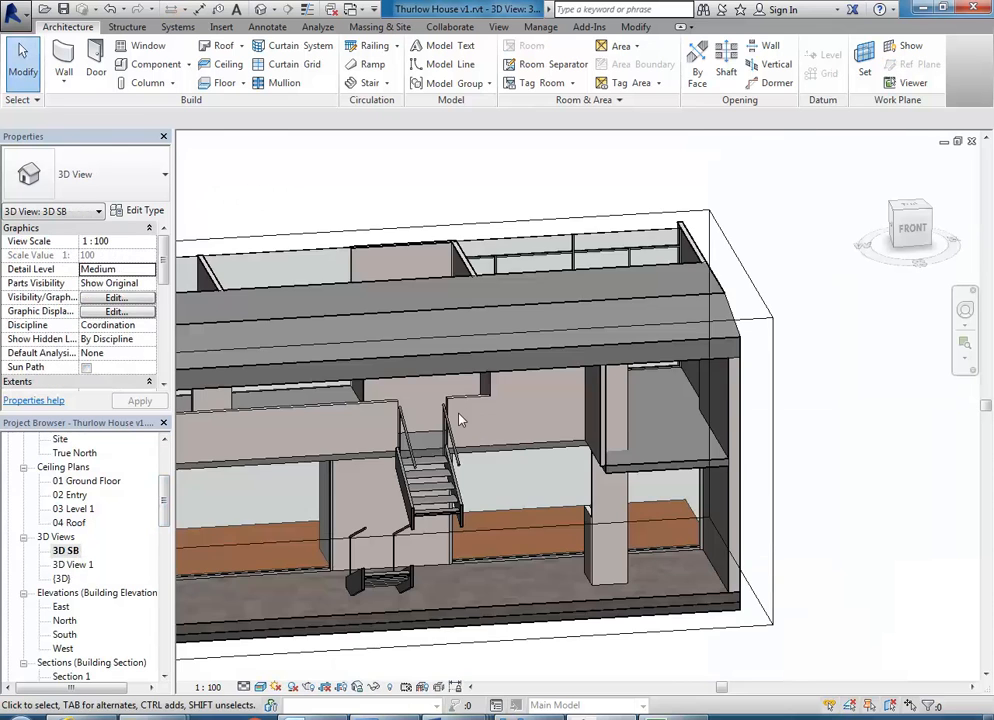
scroll(458, 414, "down", 1)
middle_click_drag(458, 414, 477, 400)
scroll(470, 422, "up", 3)
middle_click_drag(637, 492, 415, 519, "shift")
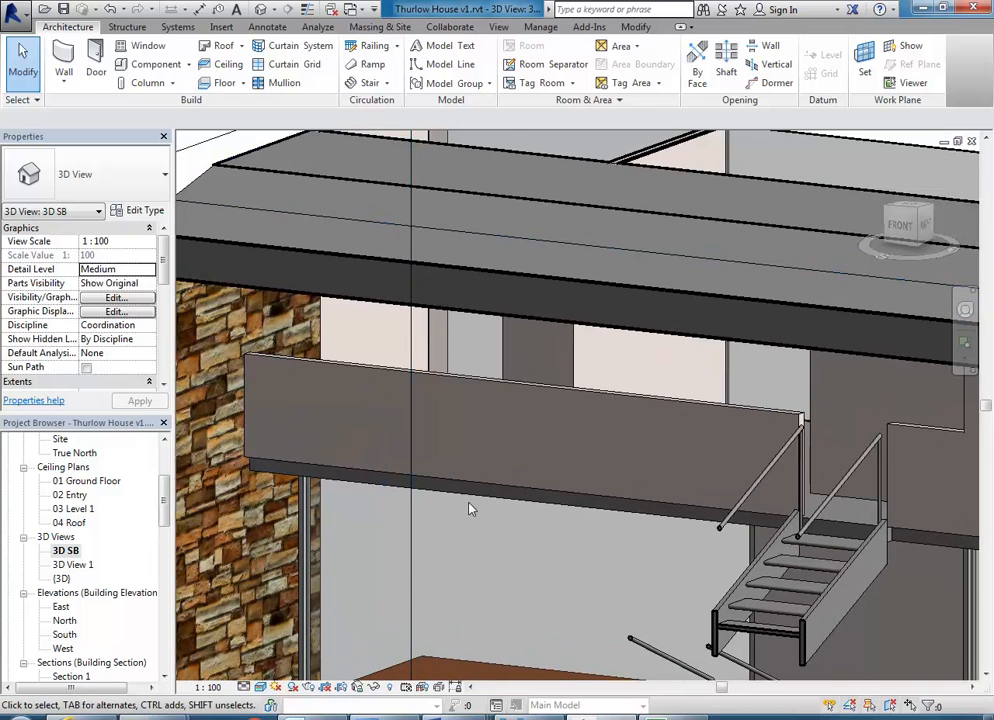
left_click(450, 493)
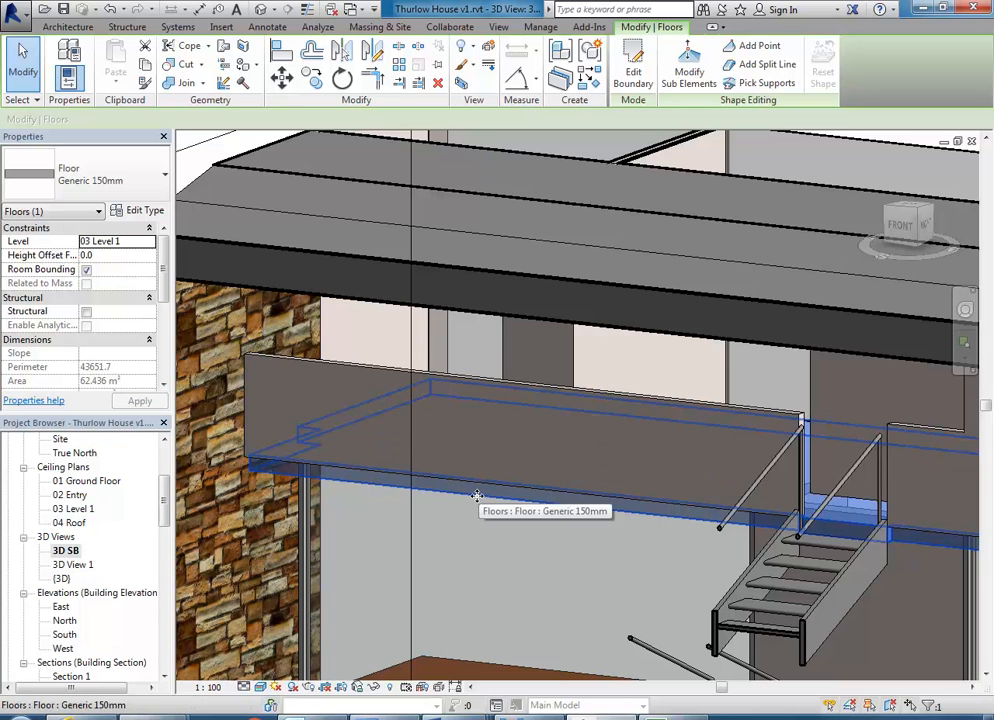
Switch to Windows Photo Viewer and examine the ceiling edge and curtain recess in the Thurlow House interior photo Int-02
left_click(522, 717)
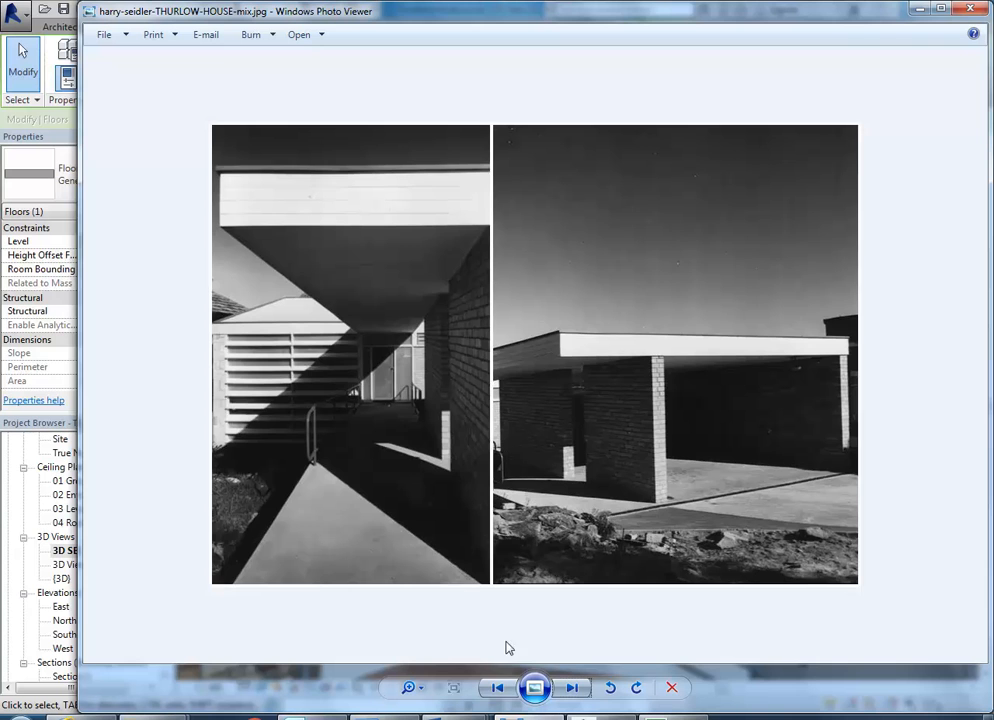
left_click(571, 687)
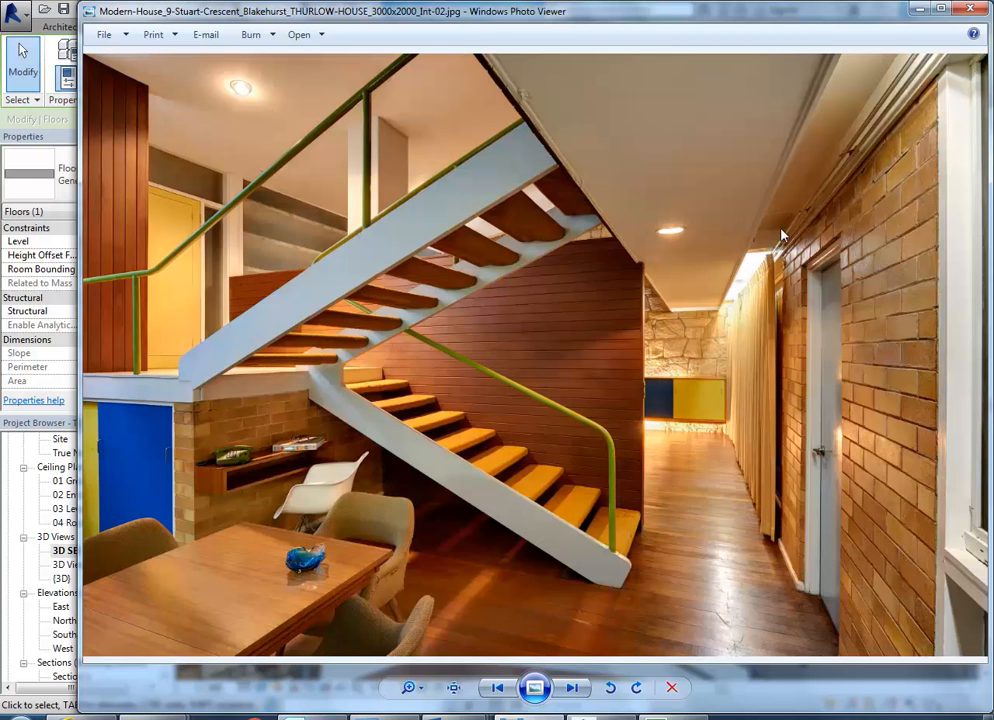
scroll(783, 230, "up", 5)
scroll(787, 228, "up", 3)
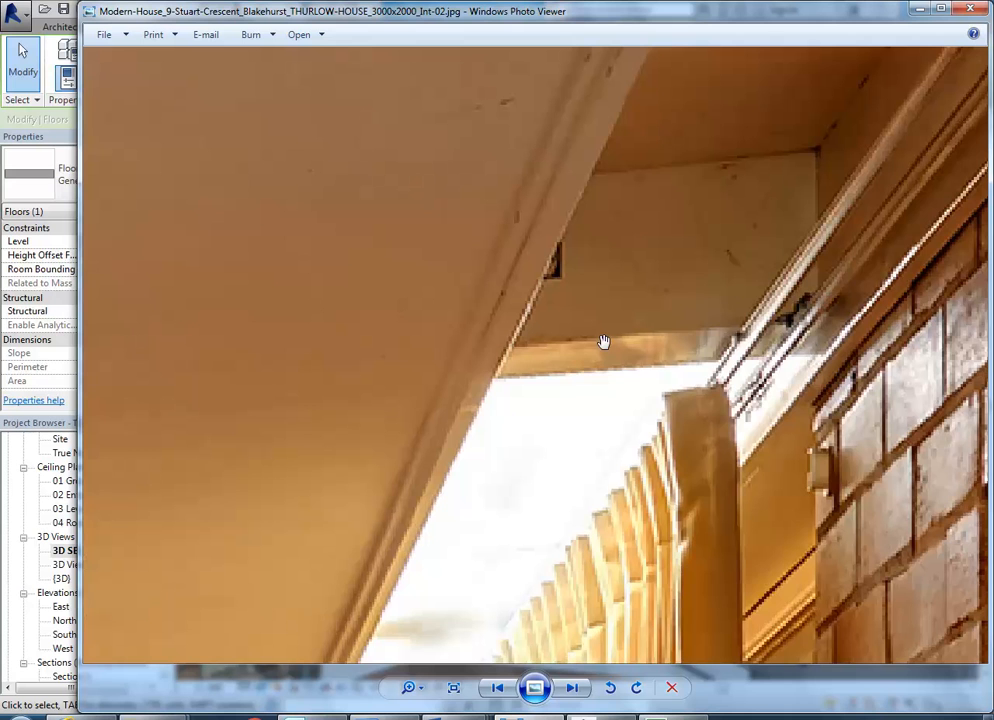
scroll(725, 195, "down", 2)
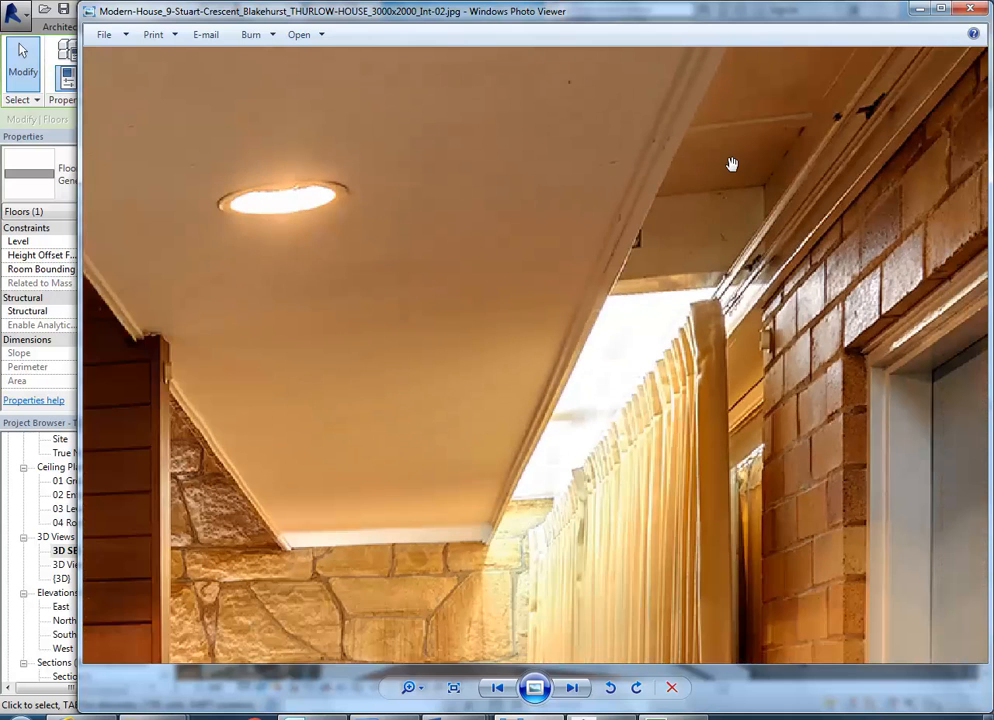
scroll(737, 147, "up", 2)
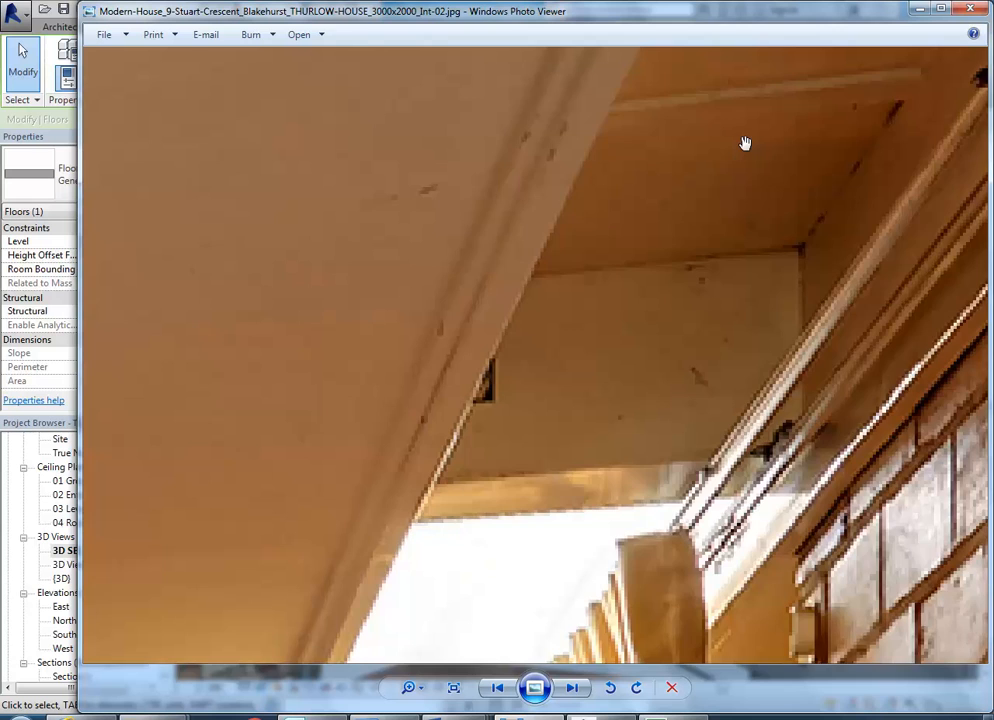
View the whole staircase photo, return to the Thurlow House model in Revit and deselect the Level 1 floor
scroll(745, 145, "down", 5)
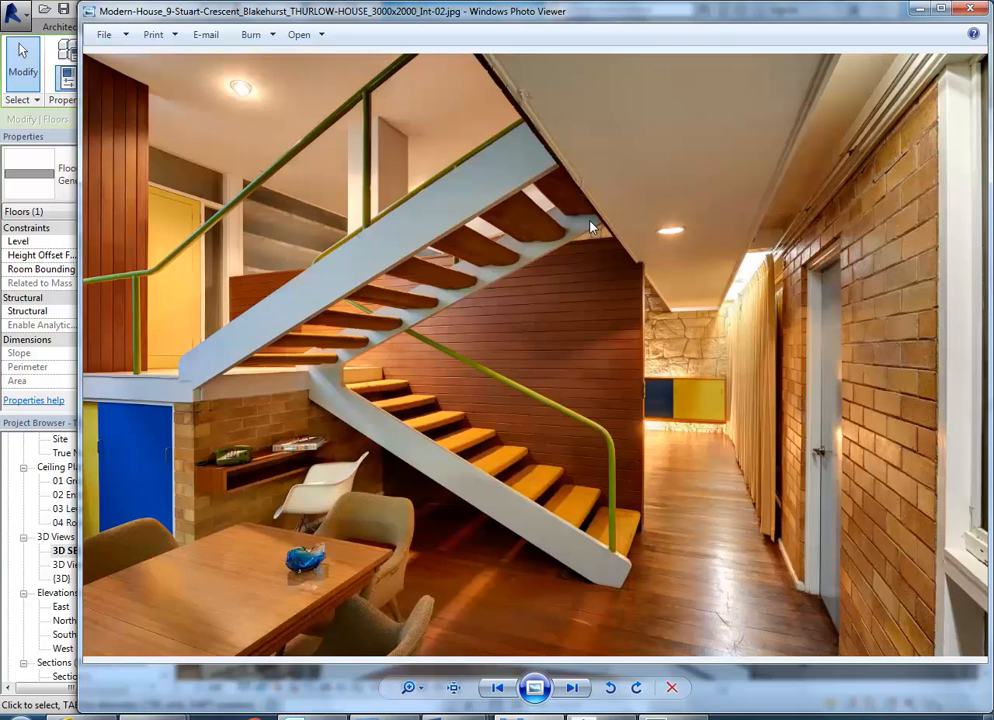
left_click(613, 717)
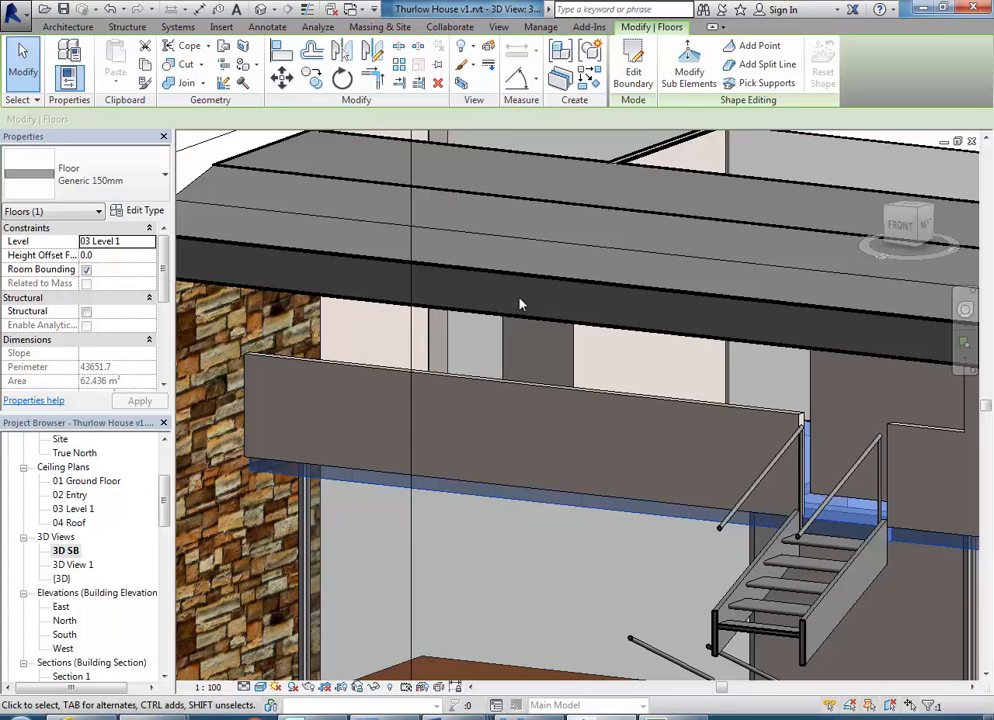
key("Escape")
scroll(465, 410, "down", 6)
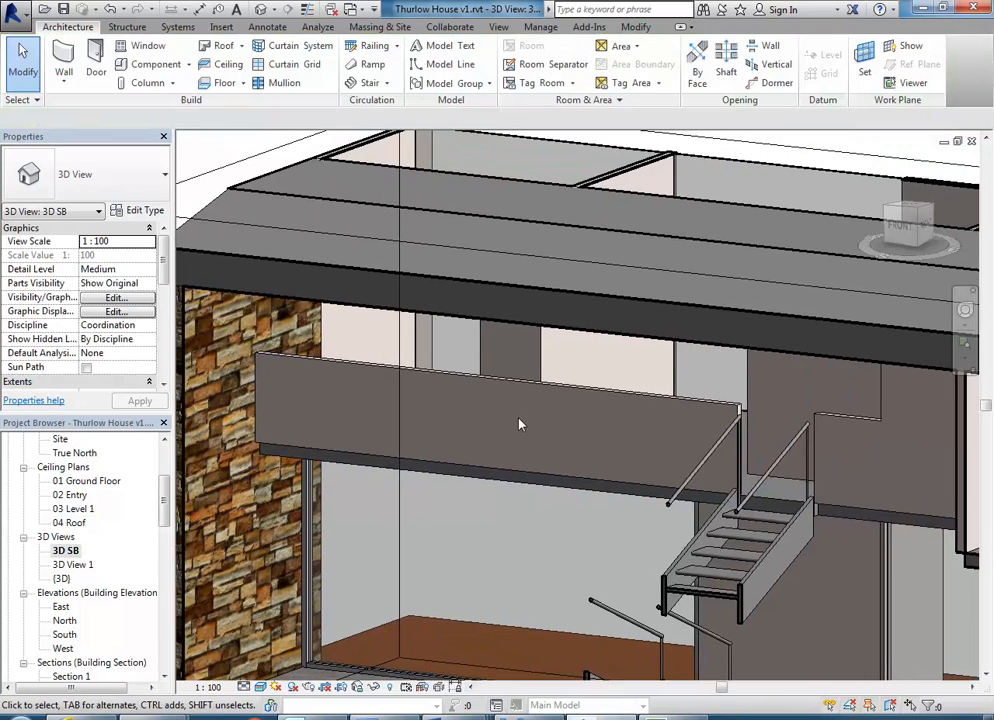
scroll(510, 423, "up", 2)
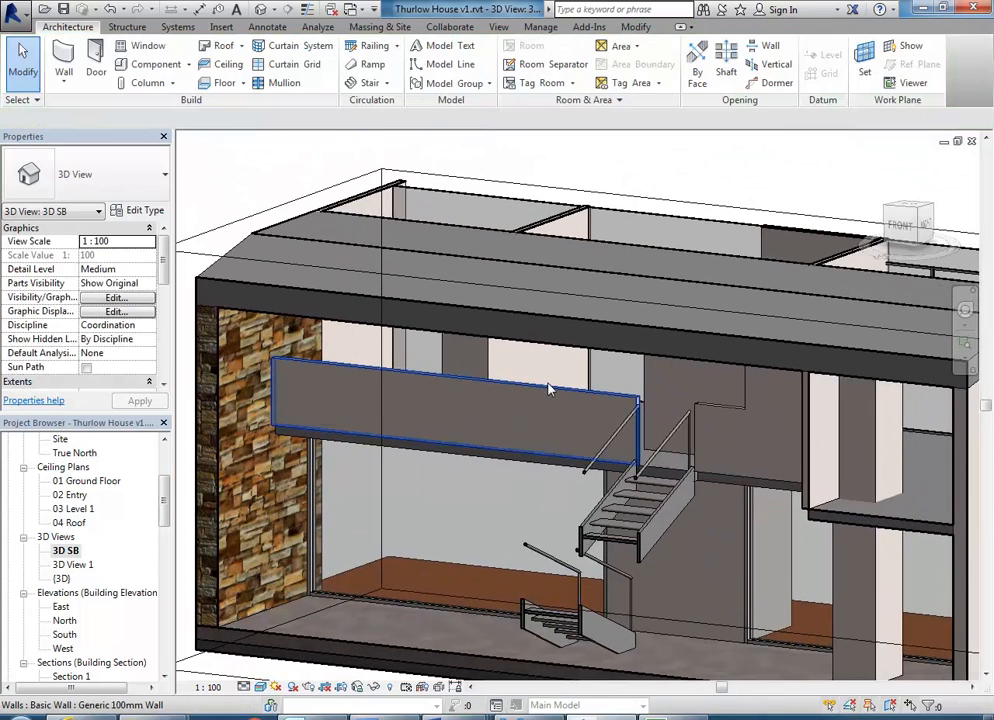
Set the long Generic 100mm balustrade wall on 03 Level 1 to a base offset of -150 and an unconnected height of 1150
left_click(549, 397)
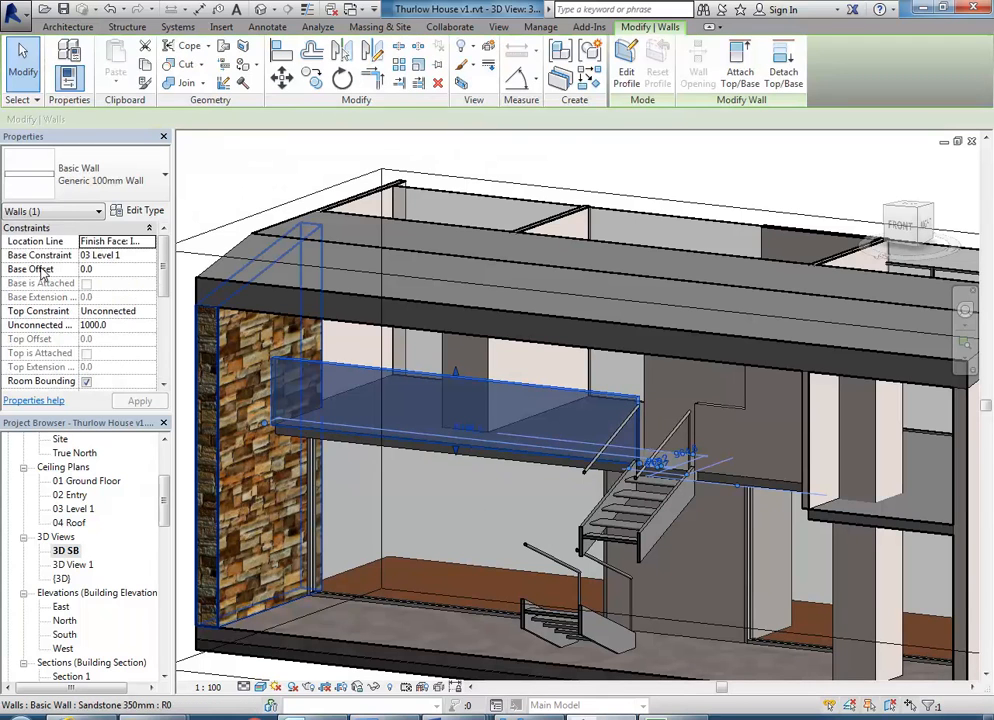
left_click(104, 270)
type("-")
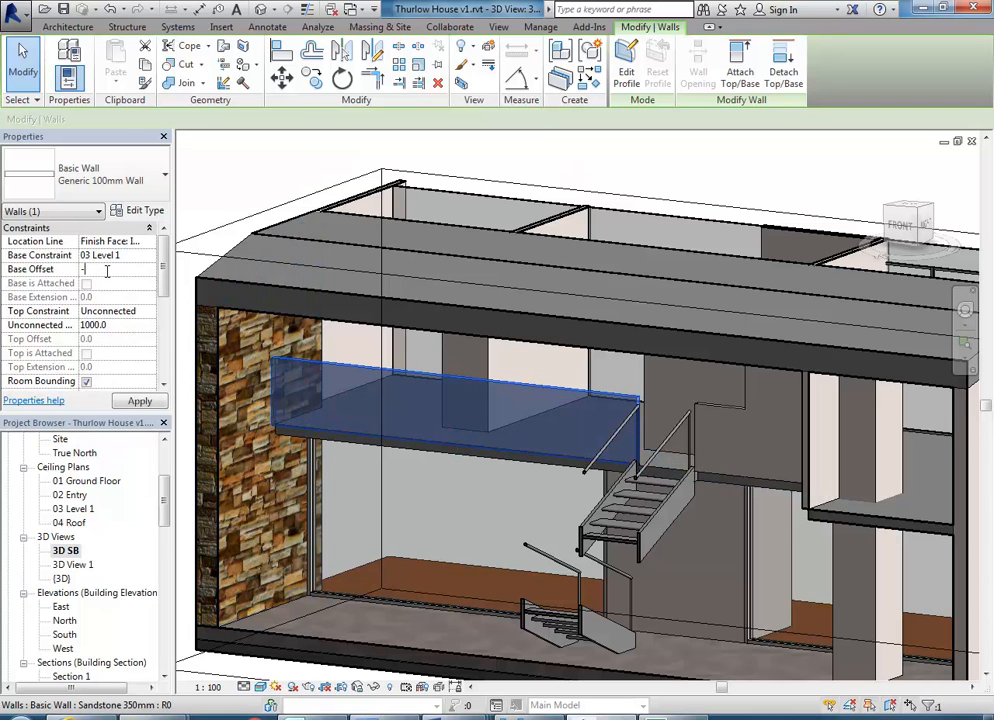
type("150")
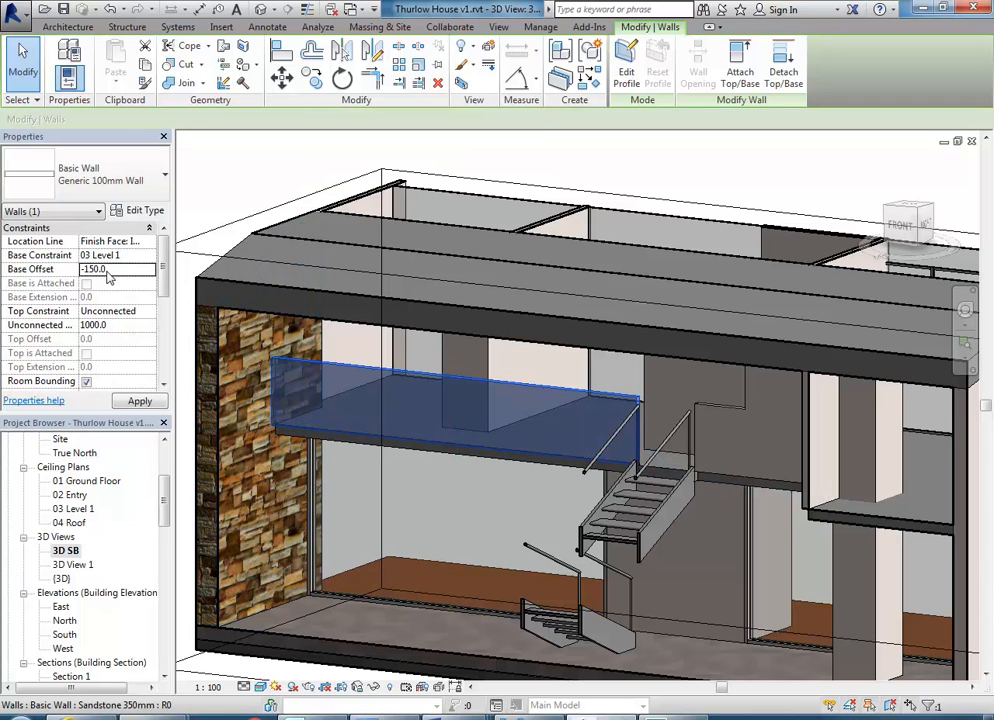
key("Return")
scroll(281, 375, "up", 5)
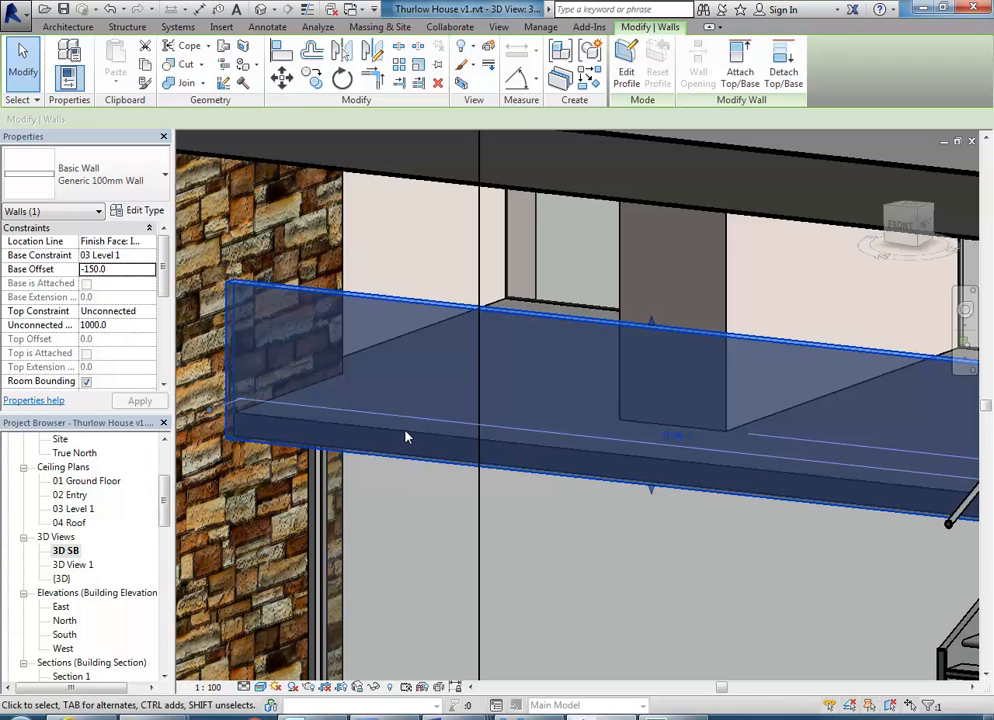
scroll(406, 436, "down", 3)
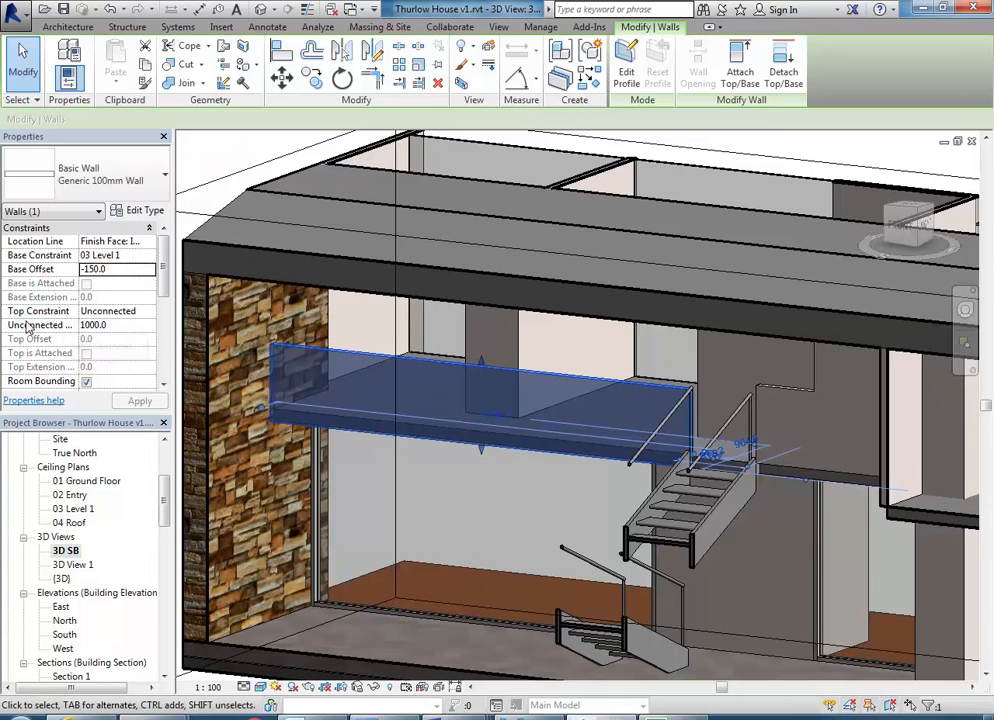
left_click(131, 324)
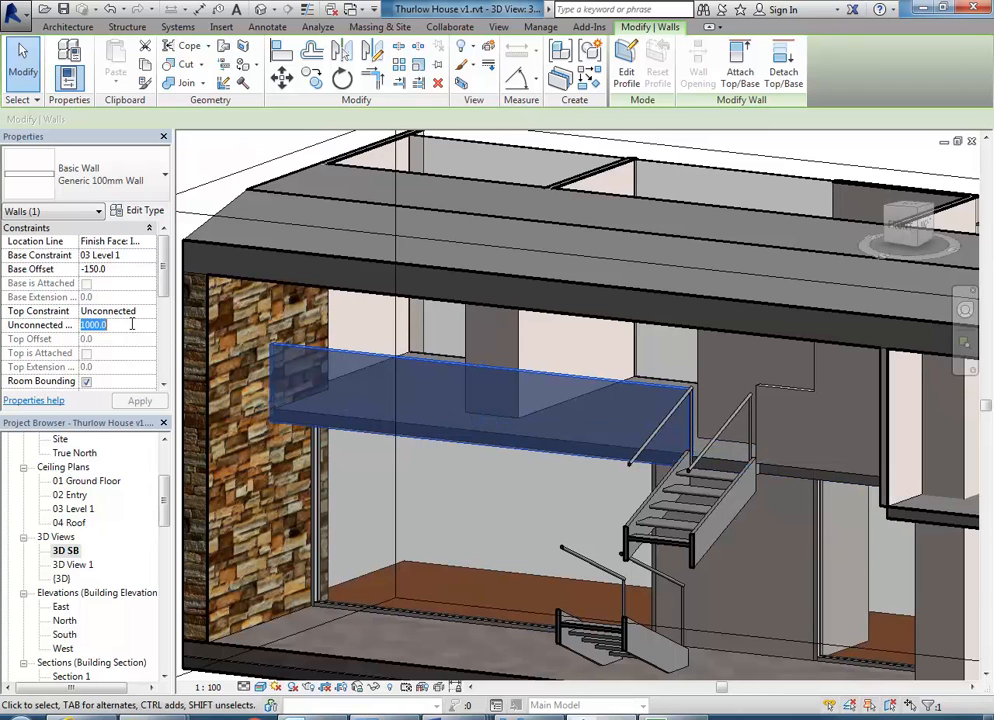
type("1150")
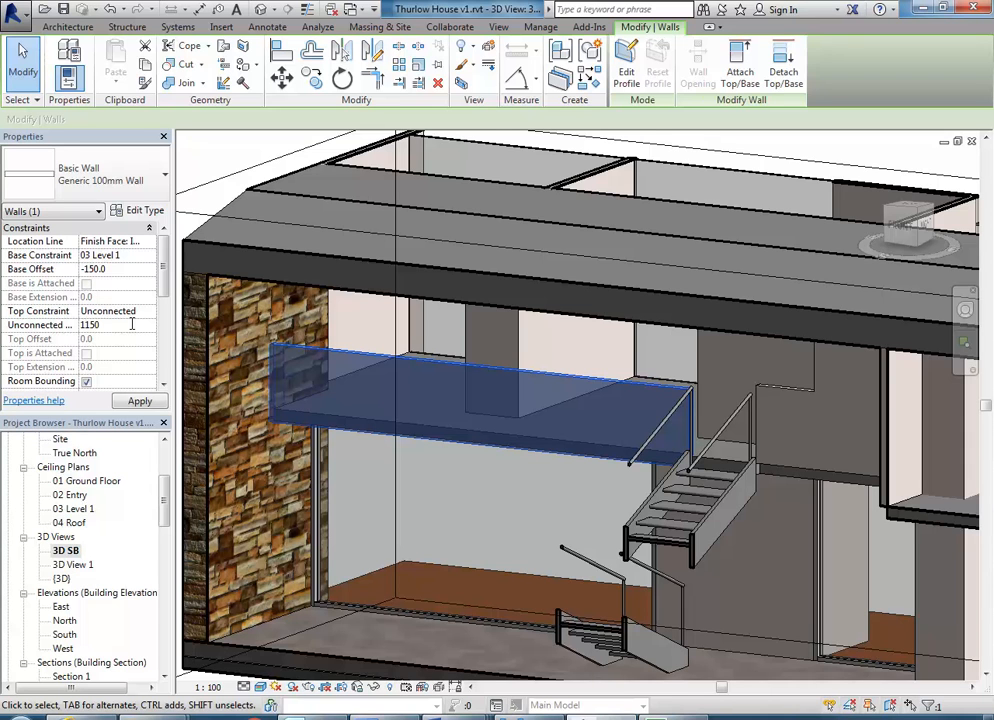
key("Return")
key("w")
key("a")
scroll(589, 386, "up", 1)
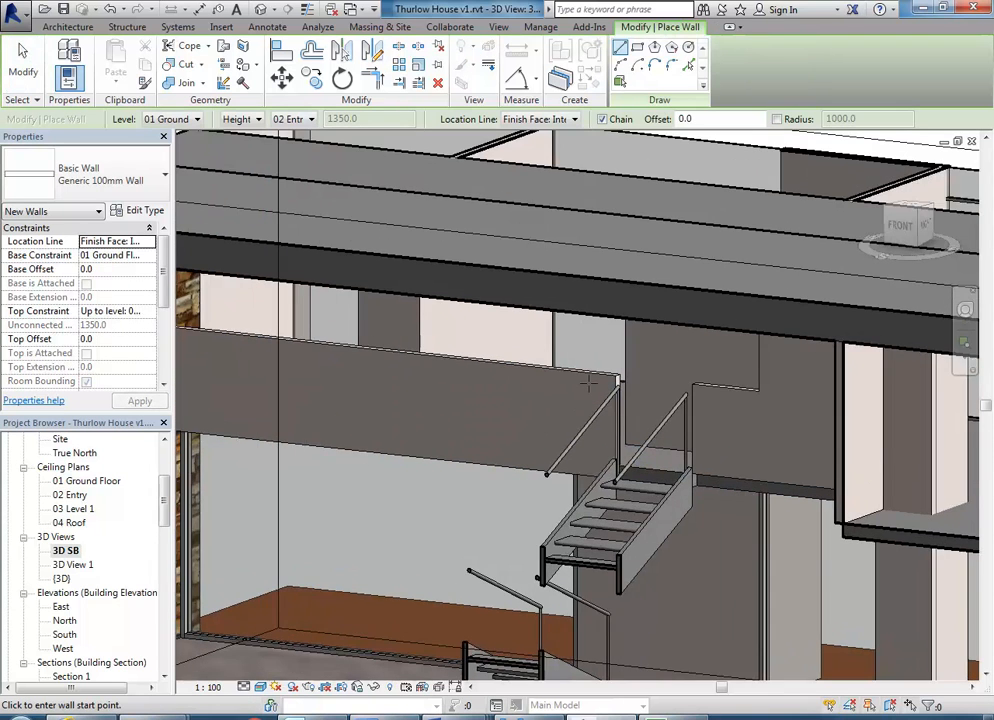
scroll(603, 383, "up", 3)
key("Escape")
key("Escape")
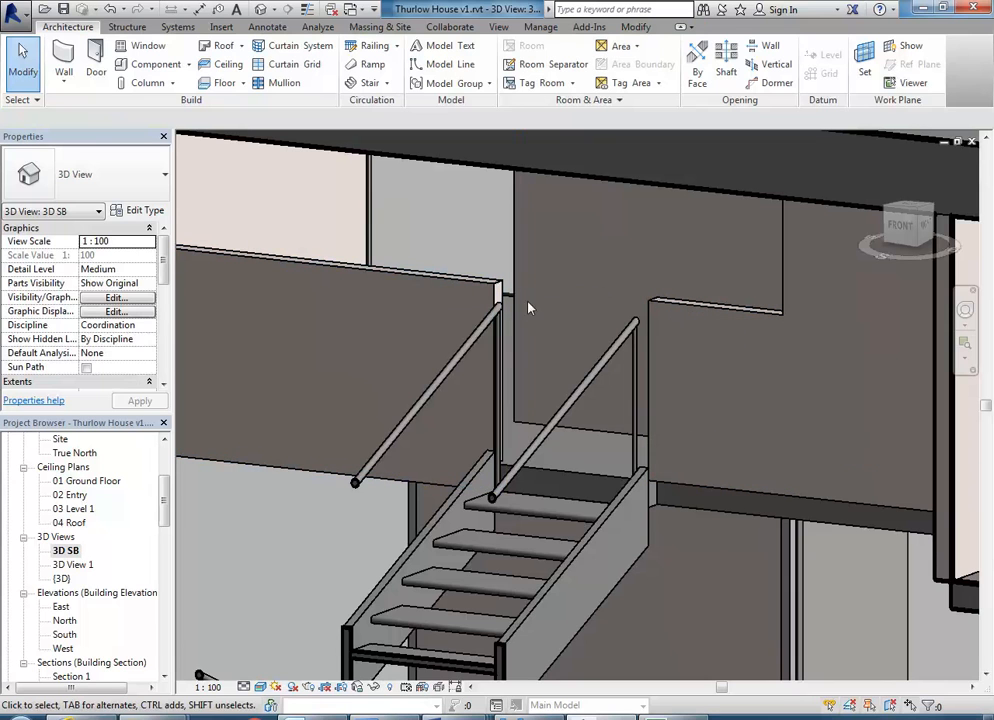
left_click(435, 280)
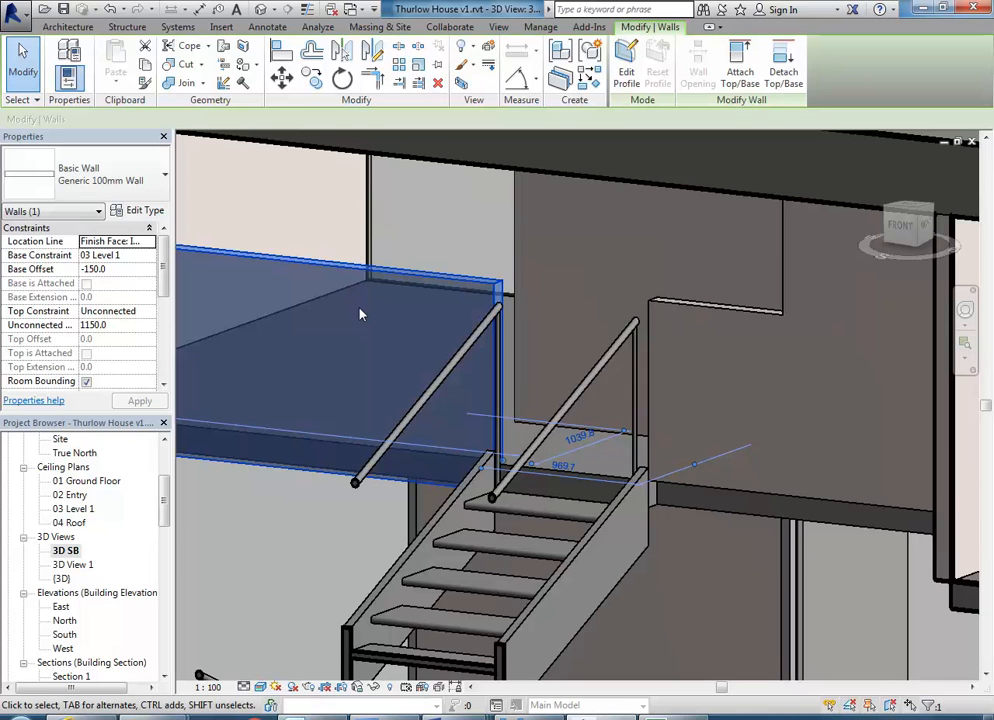
key("Escape")
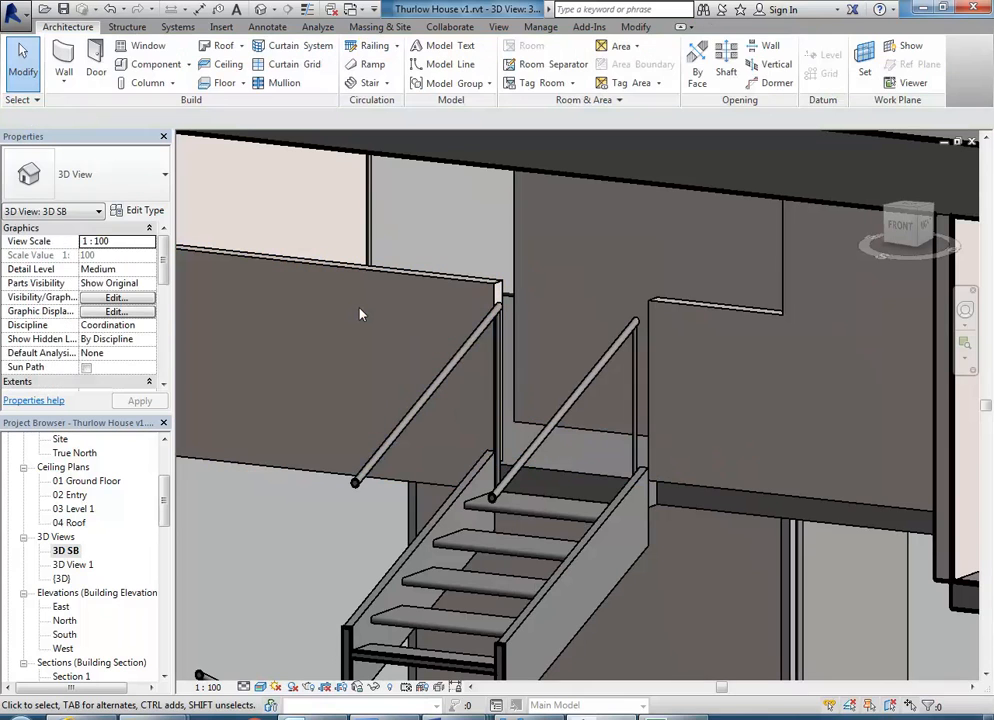
Set the short half-height wall beside the top of the stair to a base offset of -150 and an unconnected height of 1150
scroll(361, 314, "down", 5)
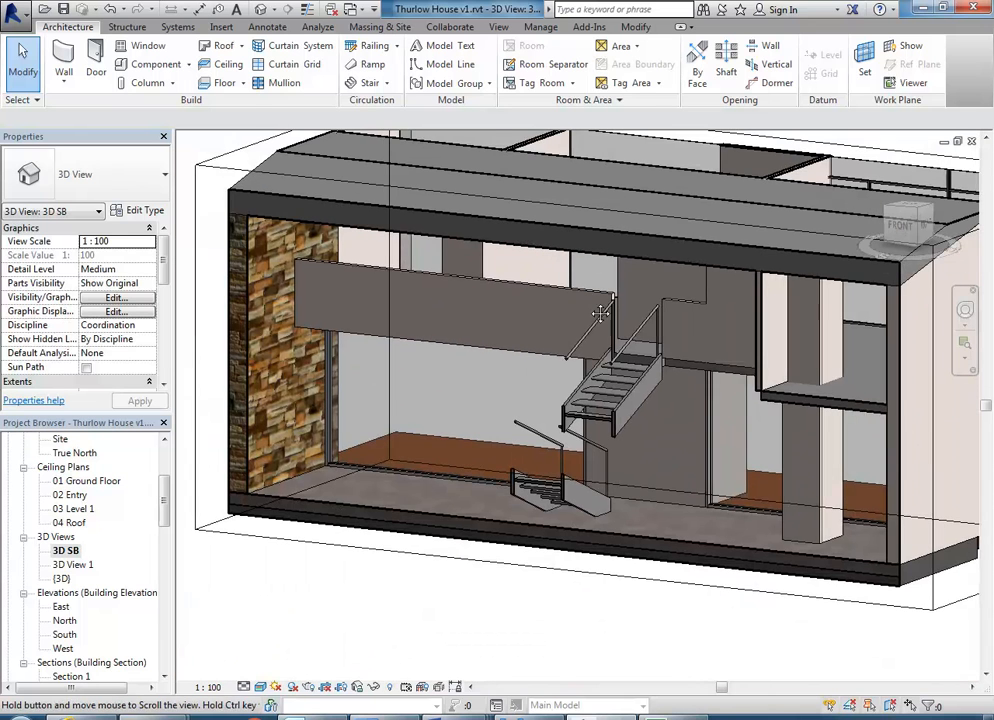
middle_click_drag(590, 310, 525, 387, "shift")
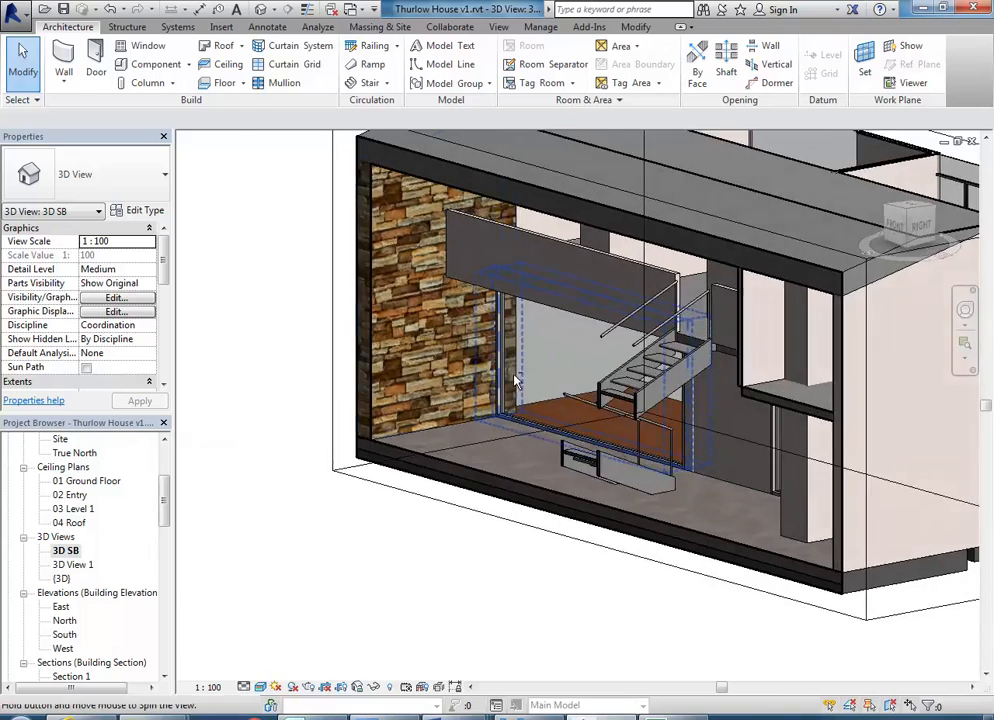
scroll(510, 360, "up", 5)
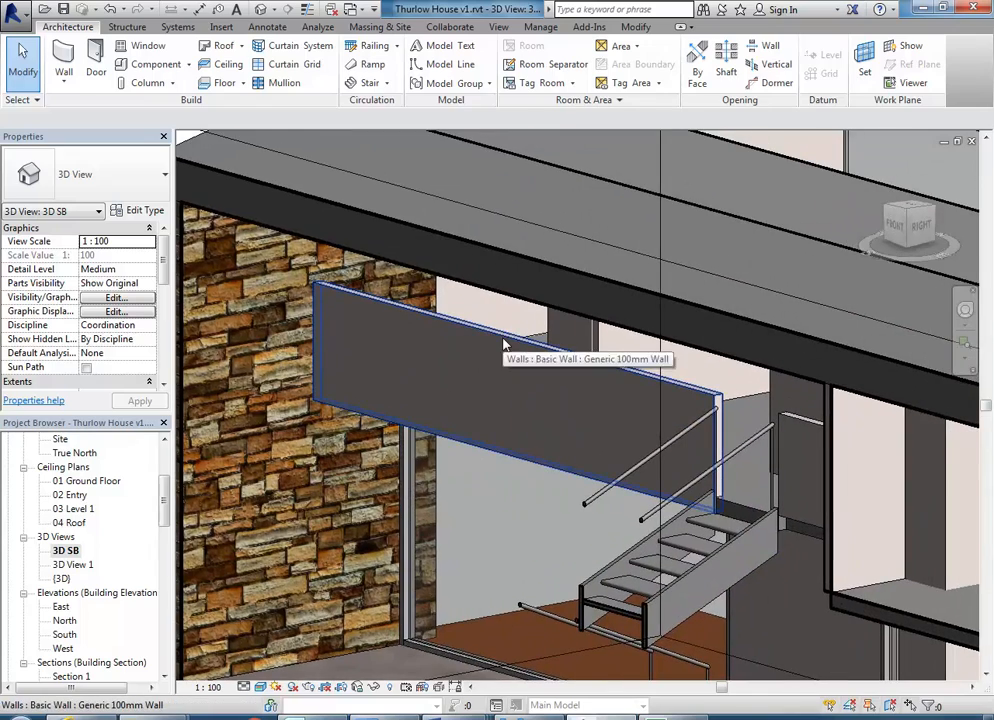
middle_click_drag(528, 446, 615, 470)
scroll(612, 470, "up", 5)
left_click(505, 490)
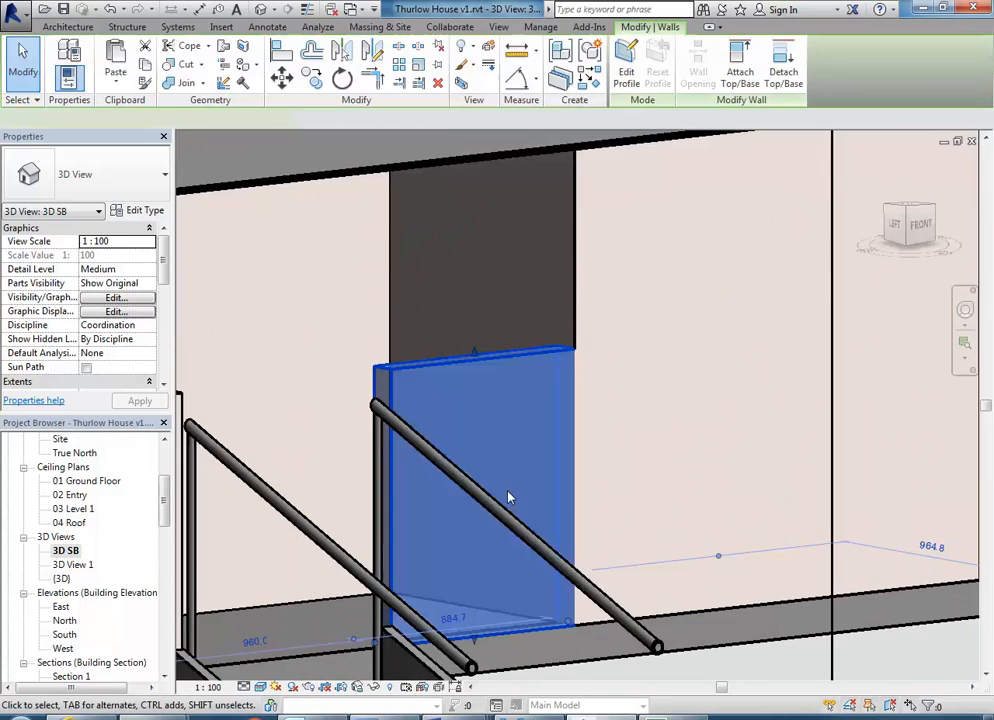
scroll(505, 490, "down", 2)
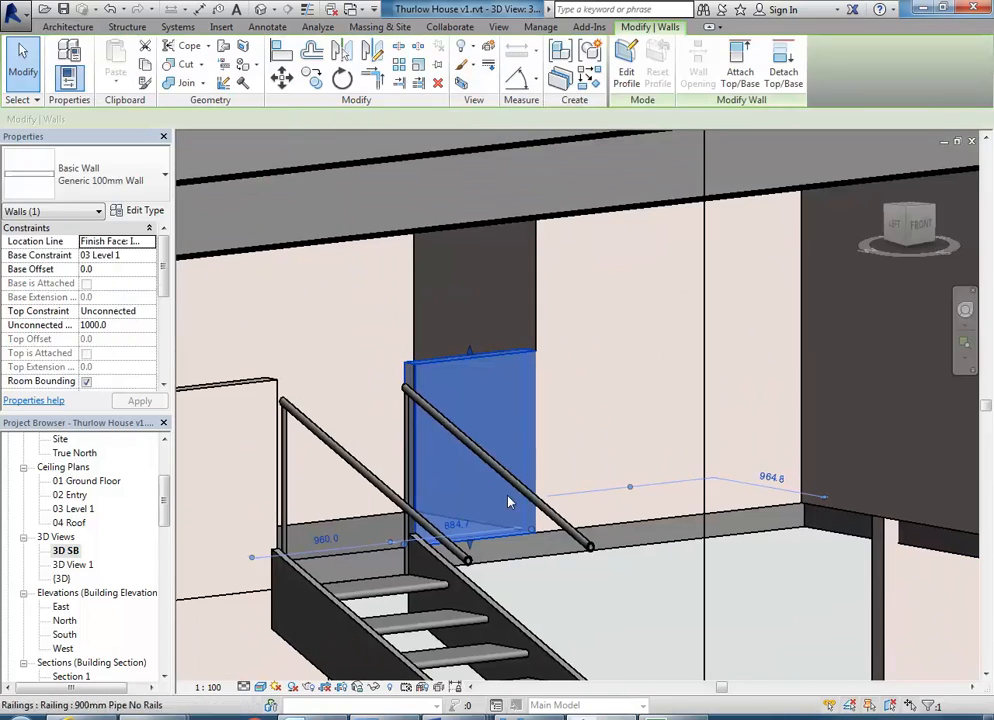
left_click(110, 269)
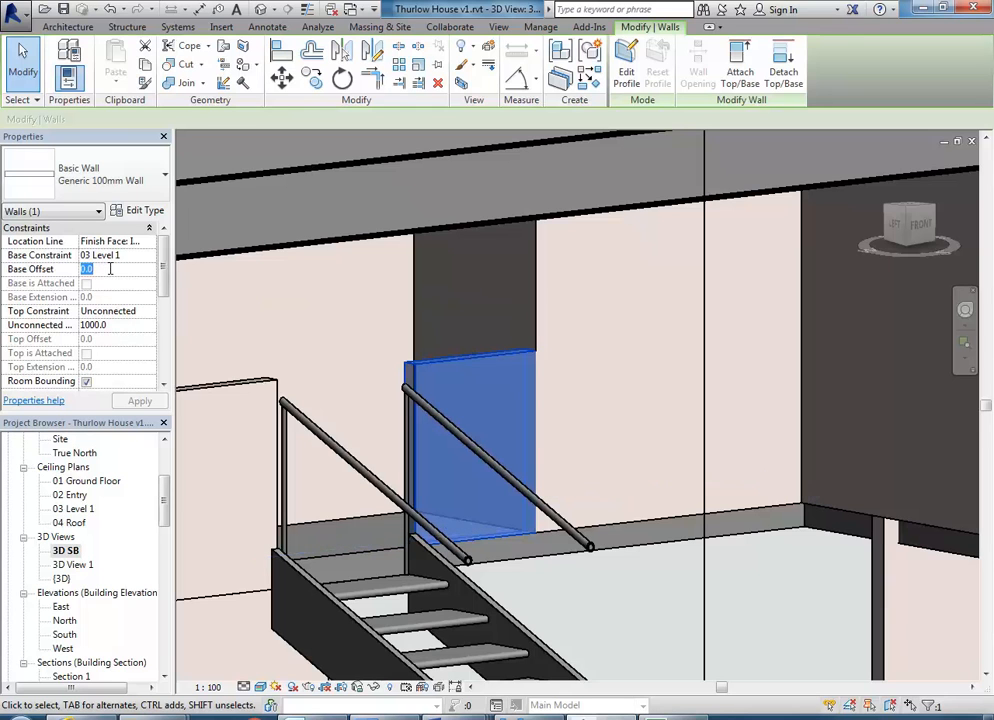
type("-150")
key("Return")
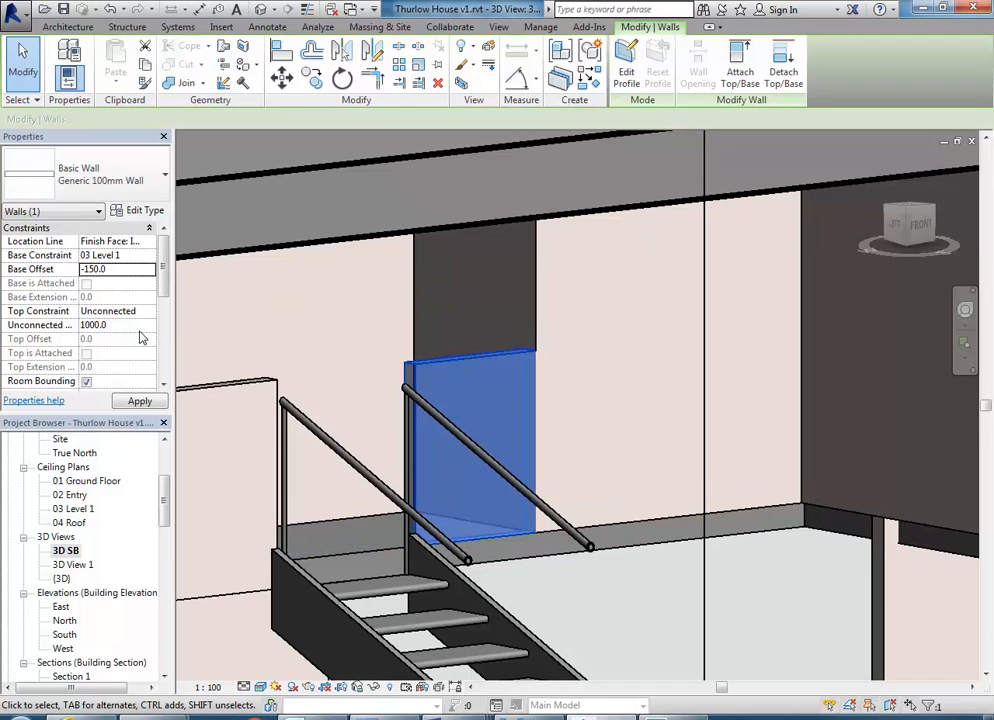
left_click(123, 325)
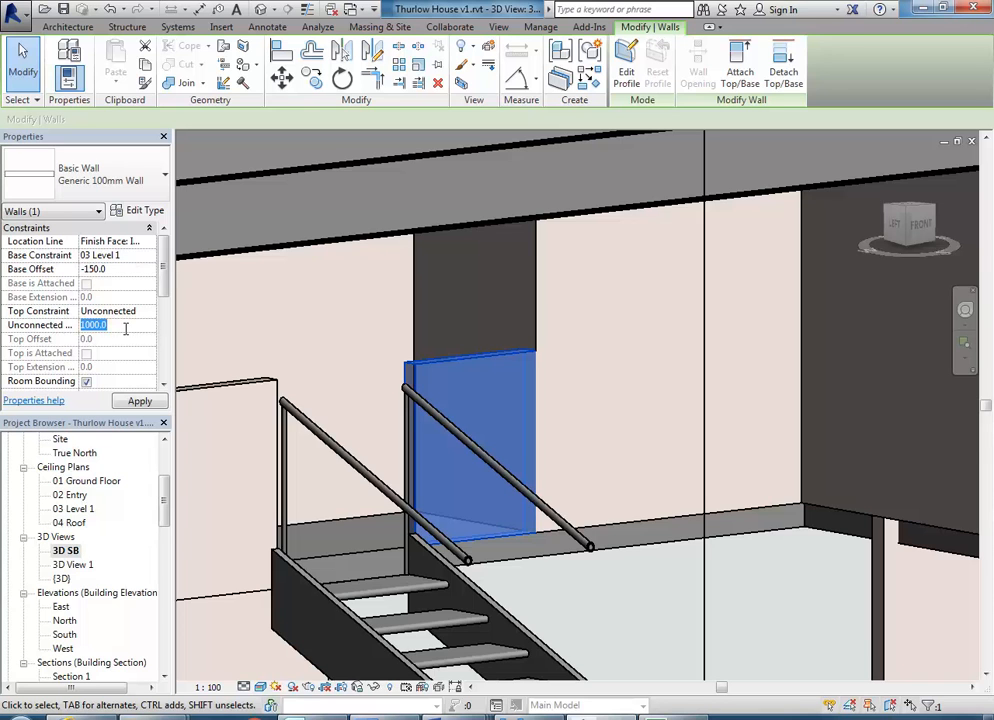
type("1150")
key("Return")
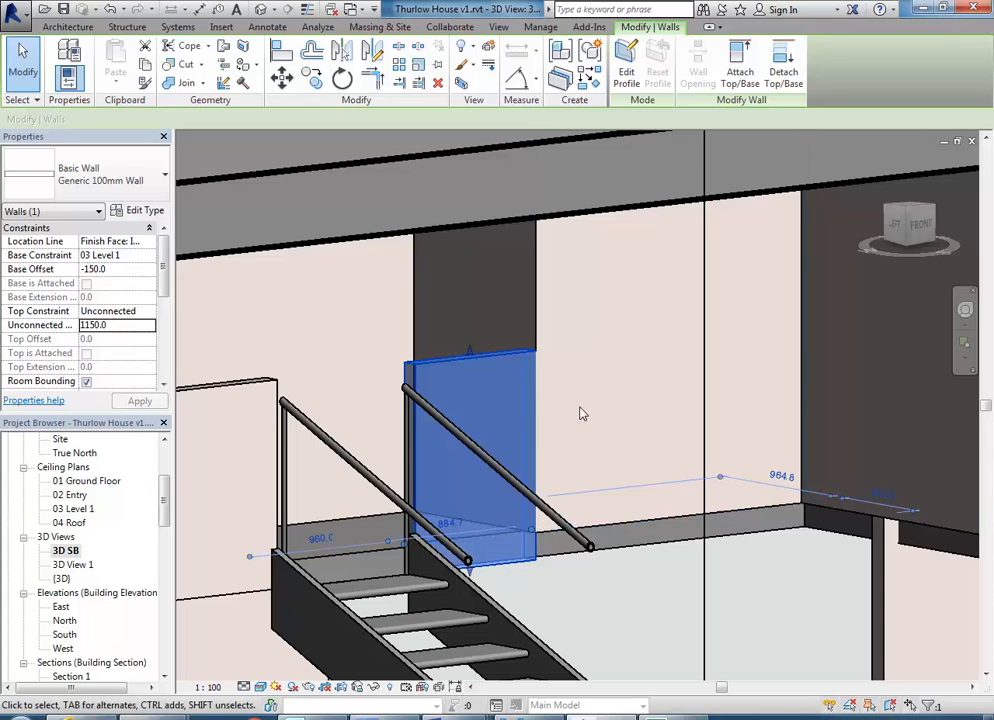
left_click(616, 402)
Set the base offset of the full-height Generic 100mm wall next to the short half-height stair wall to -150
scroll(600, 398, "down", 2)
middle_click_drag(546, 392, 487, 428)
scroll(521, 413, "up", 2)
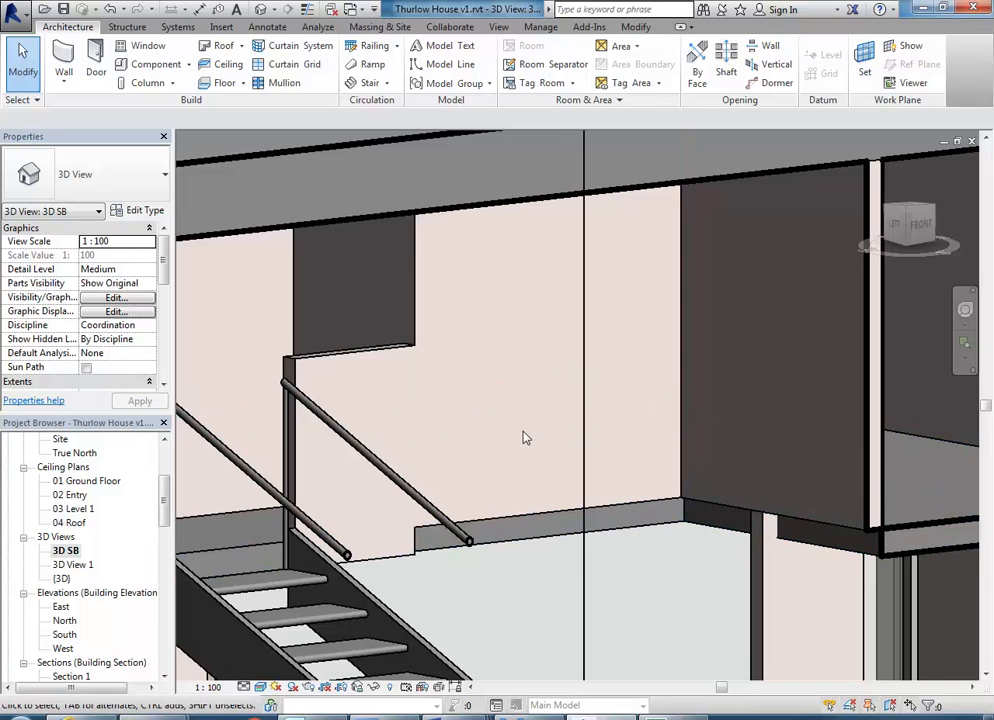
scroll(526, 438, "up", 4)
left_click(542, 536)
scroll(513, 424, "down", 3)
scroll(513, 424, "down", 2)
middle_click_drag(513, 424, 460, 300)
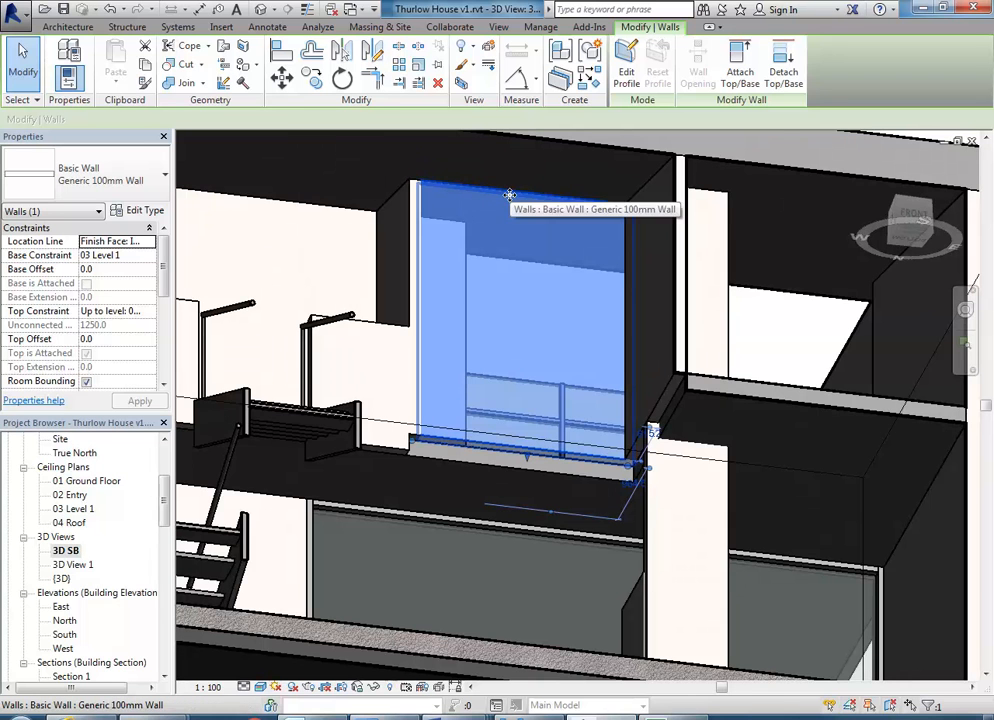
middle_click_drag(536, 283, 413, 465, "shift")
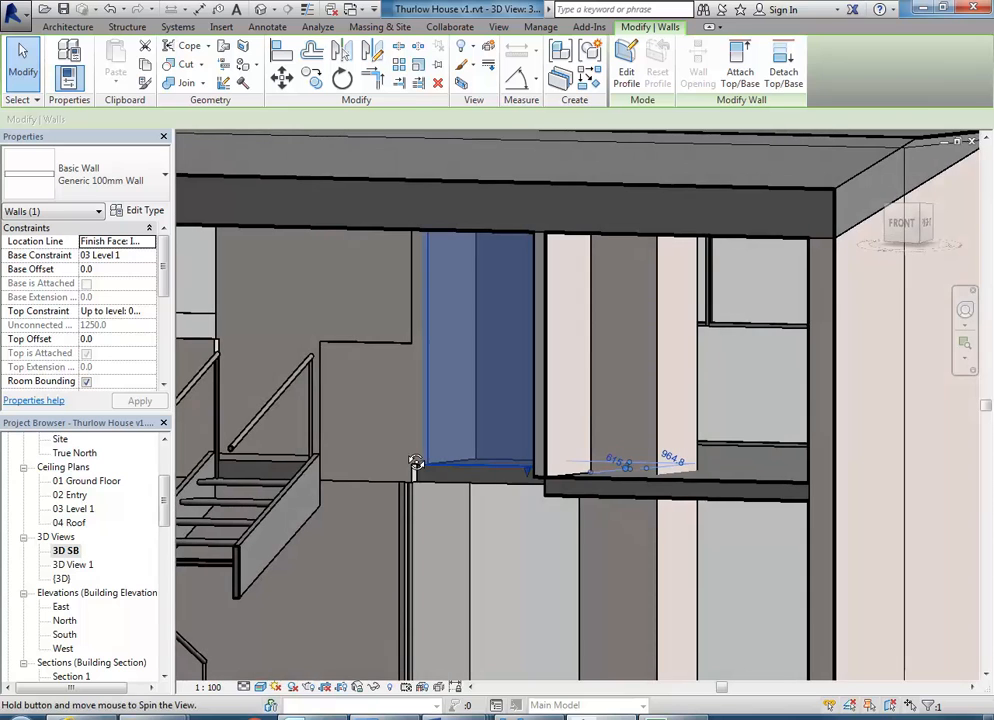
left_click(113, 270)
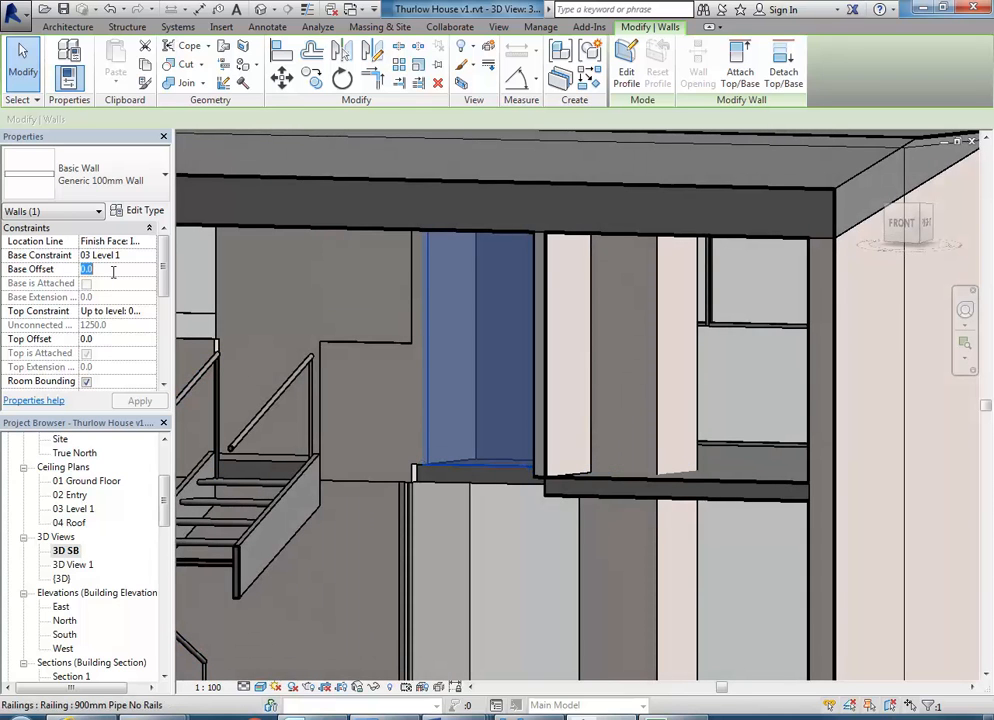
type("-150")
left_click(392, 421)
Try a top offset of -150 on the adjoining full-height wall that turns the corner along the Level 1 floor edge
middle_click_drag(353, 414, 592, 466, "shift")
left_click(618, 454)
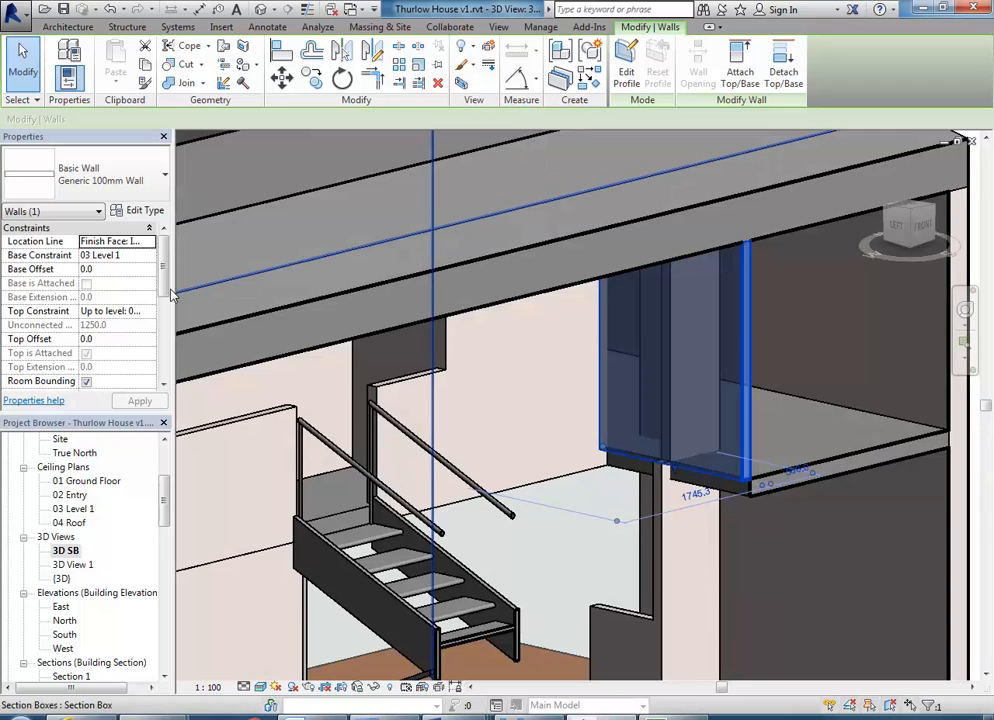
left_click(120, 341)
type("-1")
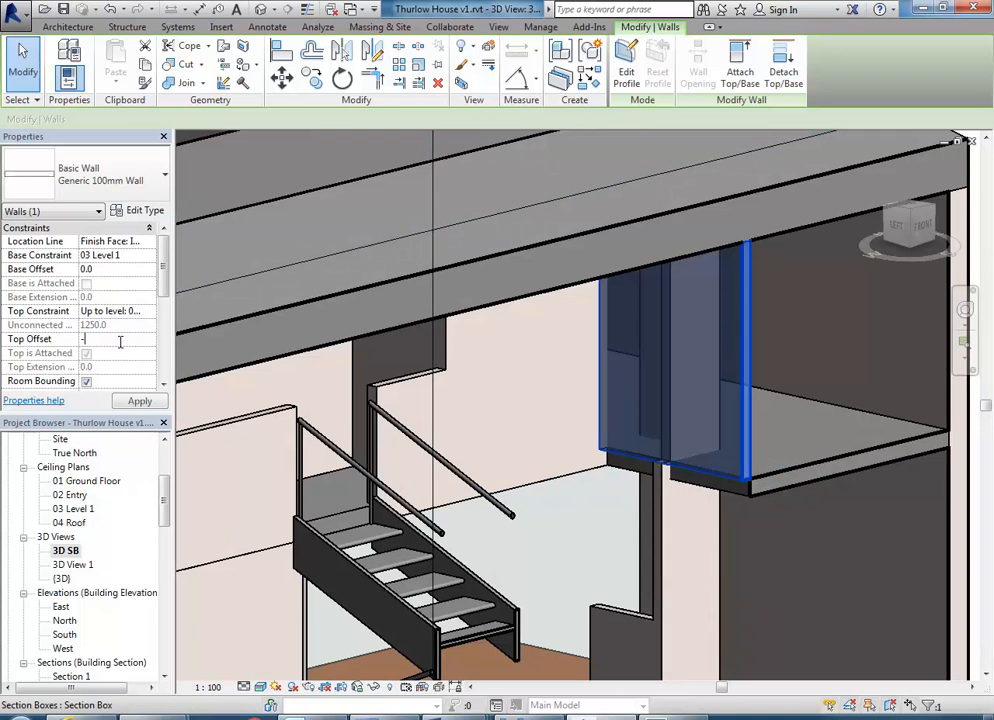
type("50")
key("Return")
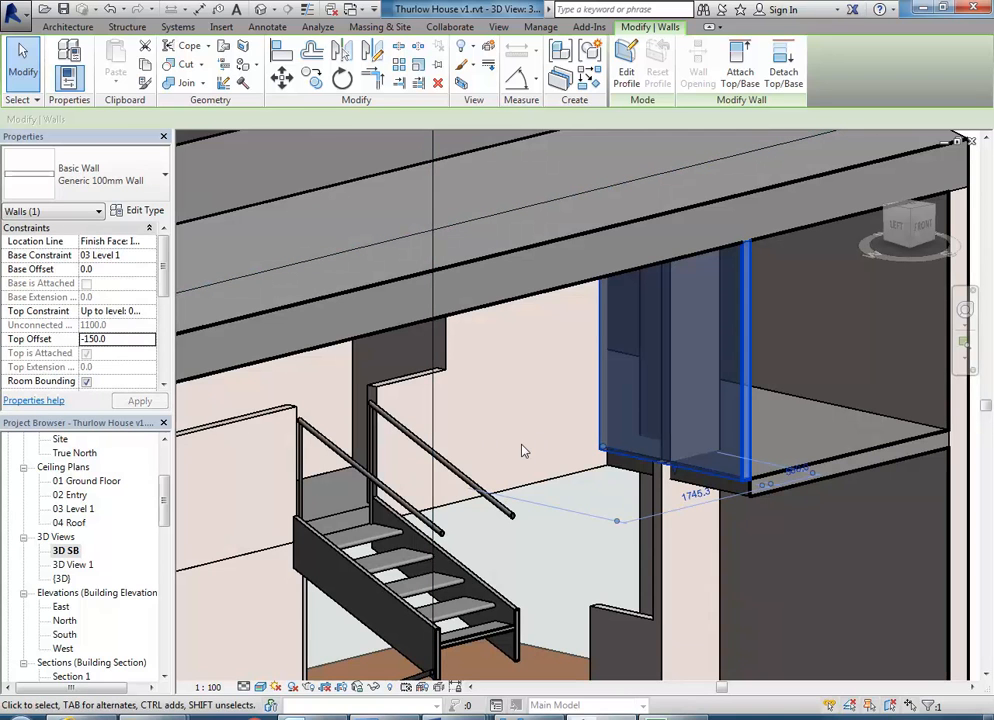
Reset the corner wall's top offset to 0 and set its base offset to -150
left_click(121, 340)
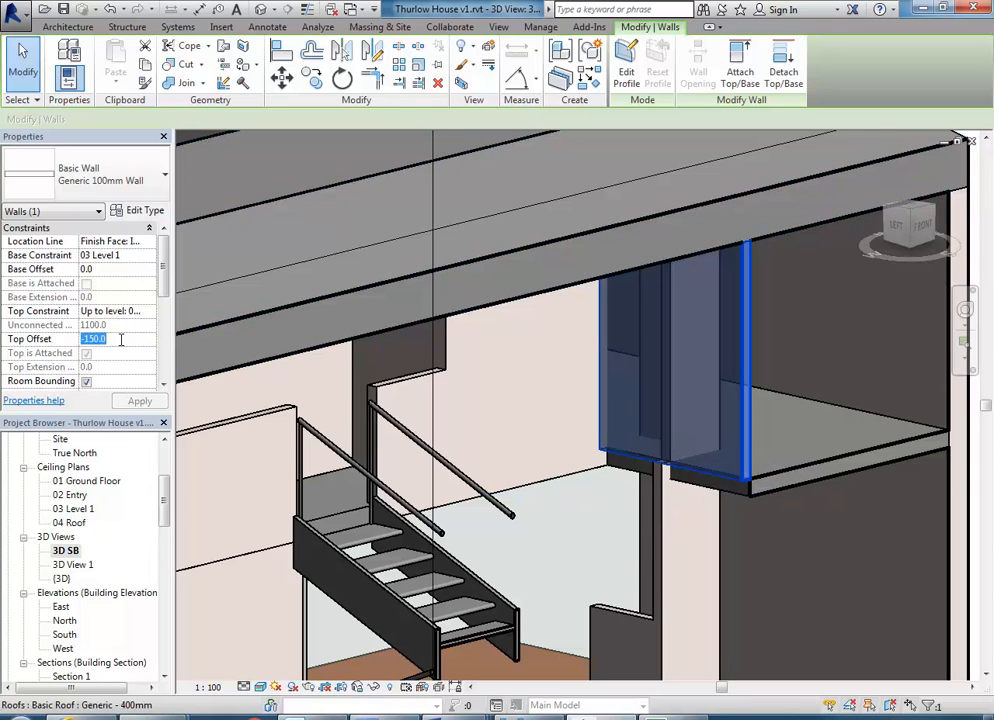
type("0")
left_click(117, 270)
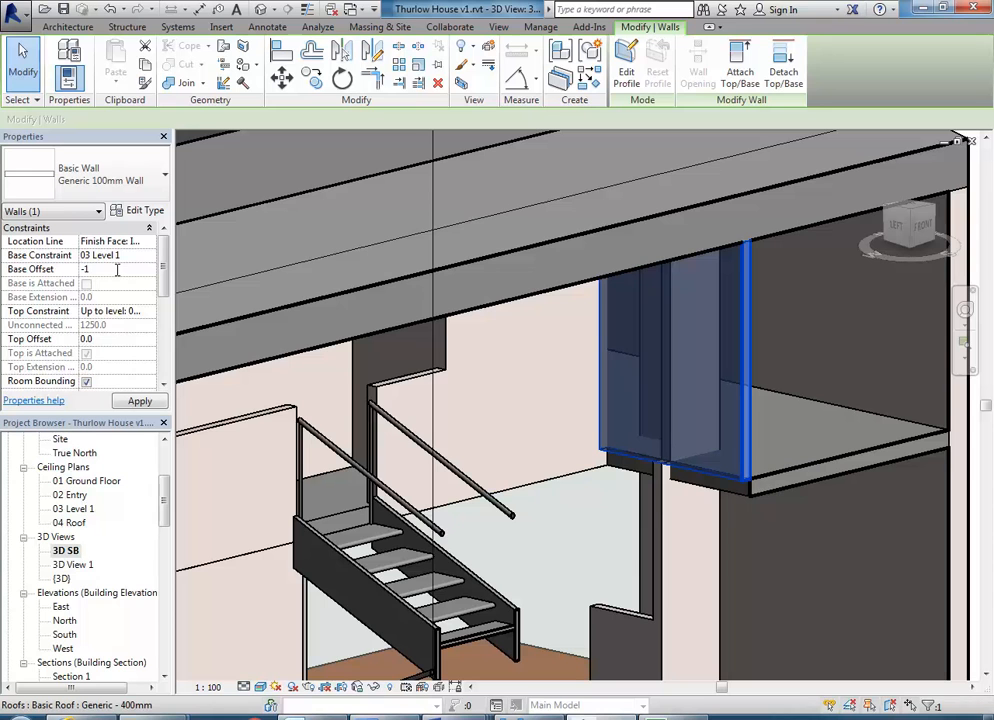
type("-150")
key("Return")
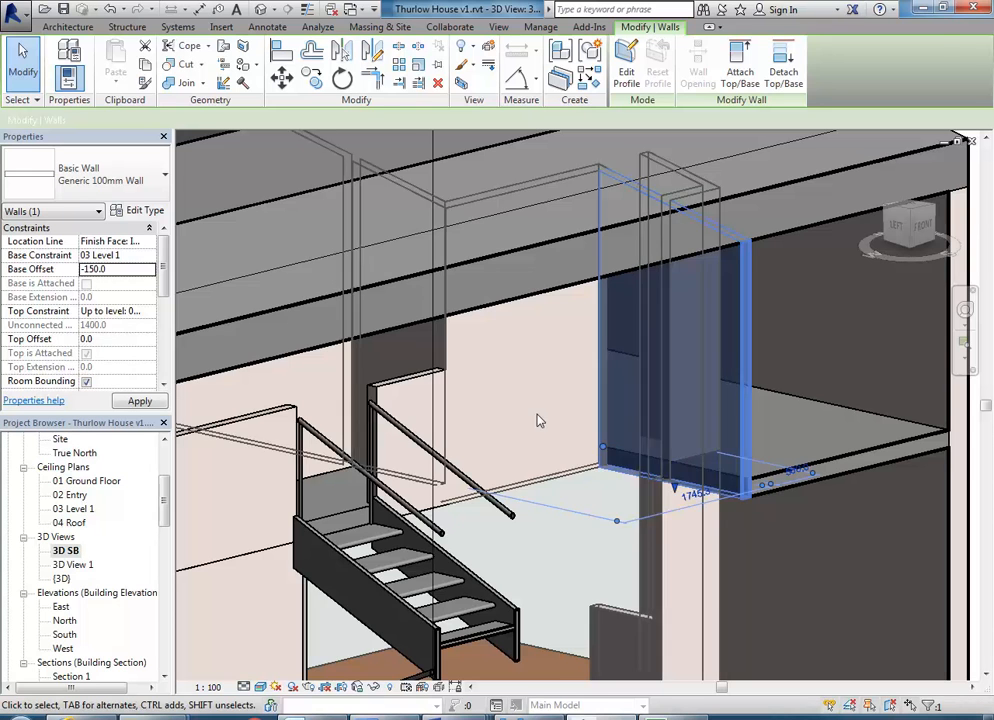
key("Escape")
Set the short ground-floor wall below the Level 1 corner wall to a top constraint of Up to level: 03 Level 1, accepting the overlap warning
middle_click_drag(537, 406, 588, 439, "shift")
scroll(601, 517, "up", 3)
mouse_move(601, 517)
middle_mouse_down("shift")
mouse_move(503, 384)
mouse_move(564, 373)
mouse_move(541, 488)
mouse_move(570, 530)
mouse_move(546, 555)
mouse_move(582, 520)
middle_mouse_up("shift")
left_click(571, 530)
scroll(582, 520, "up", 4)
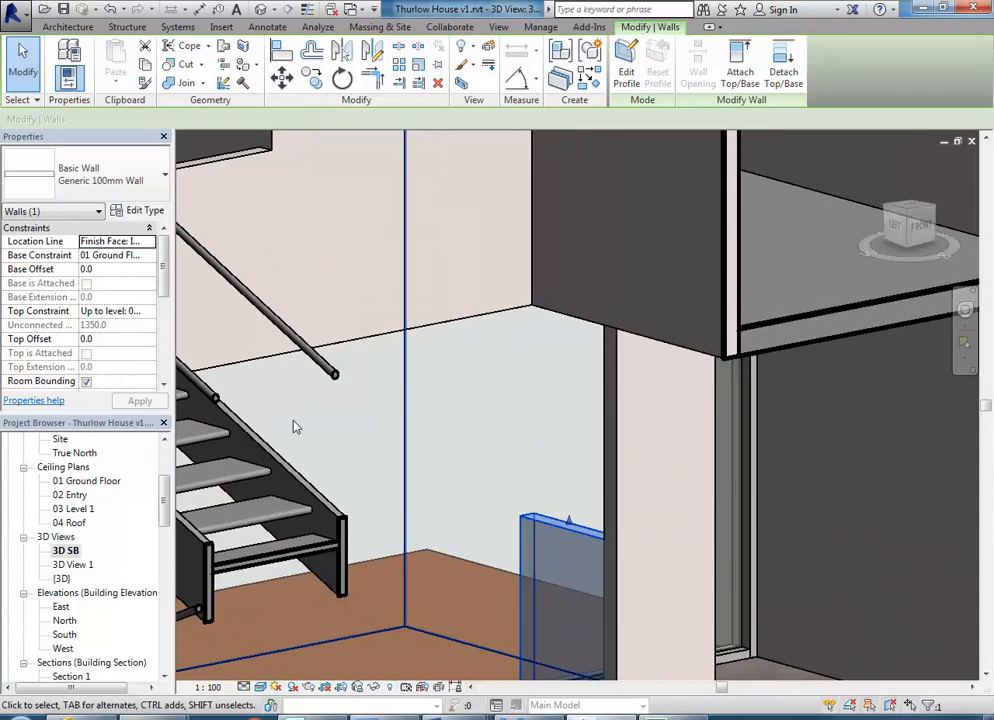
left_click(150, 311)
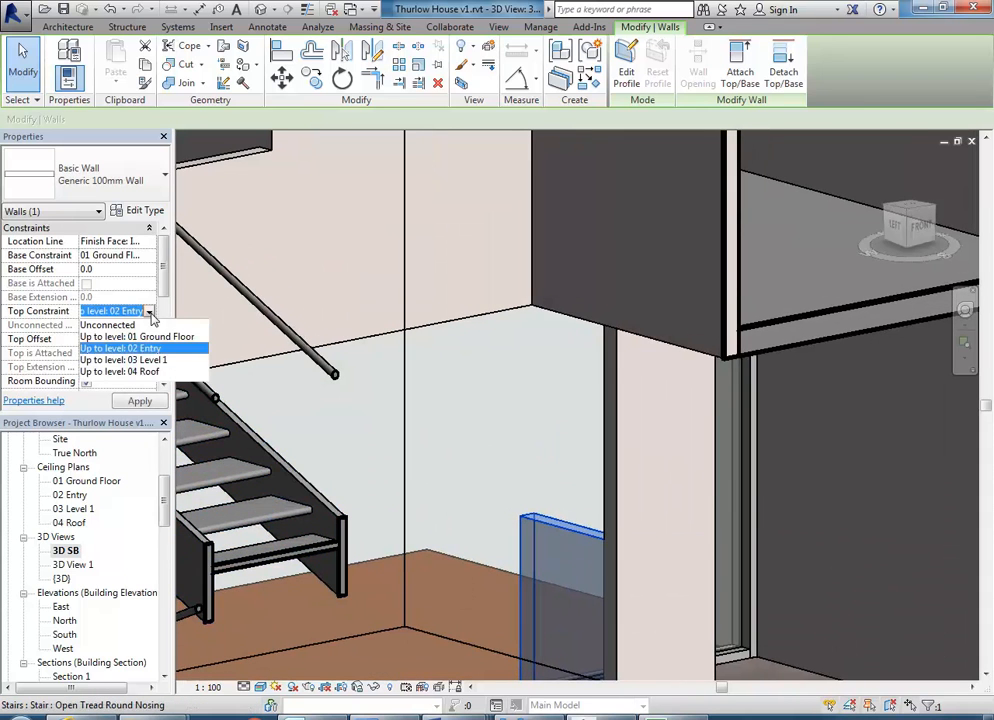
left_click(125, 359)
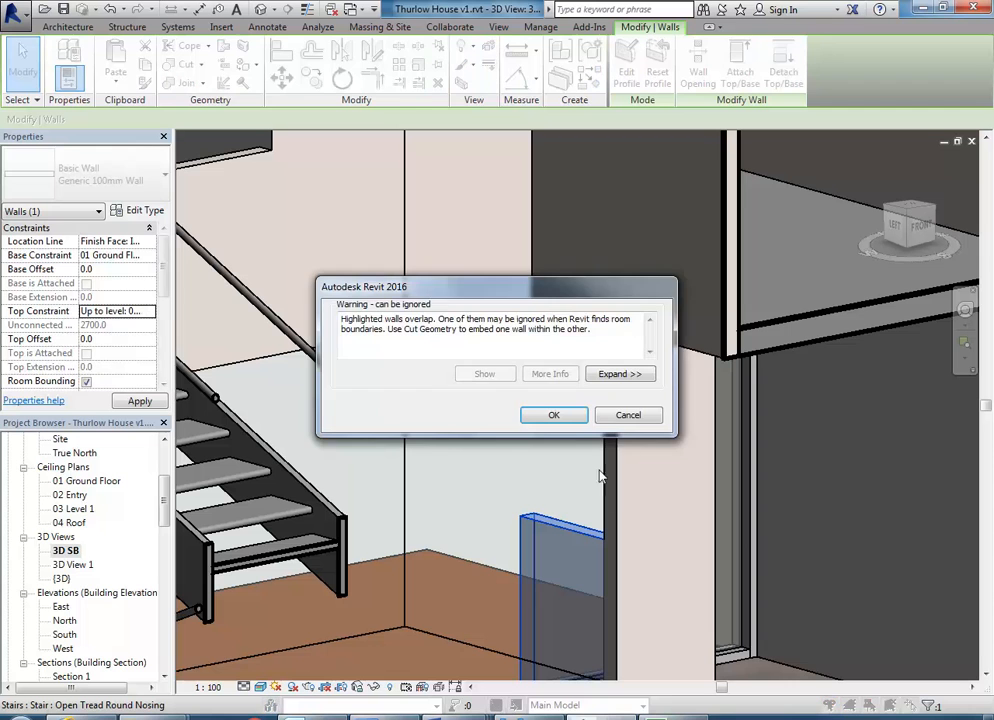
left_click(538, 416)
middle_click_drag(506, 366, 528, 362, "shift")
scroll(528, 362, "up", 2)
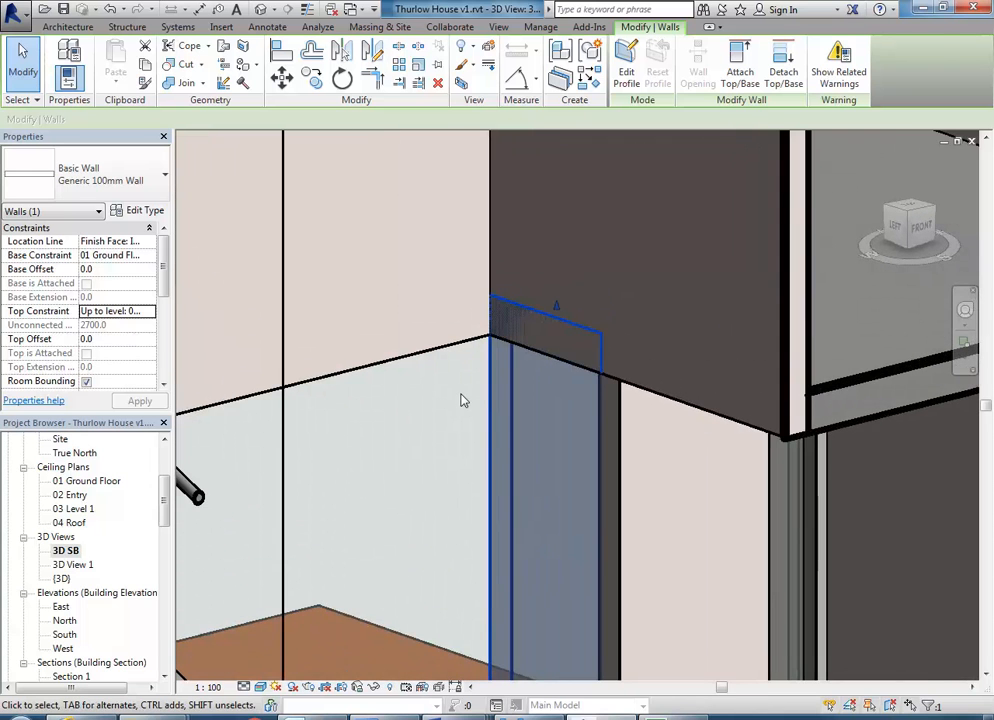
scroll(462, 400, "up", 1)
key("Escape")
Set the top offset of the raised ground-floor wall to -150 to meet the underside of the Level 1 wall
scroll(405, 392, "up", 2)
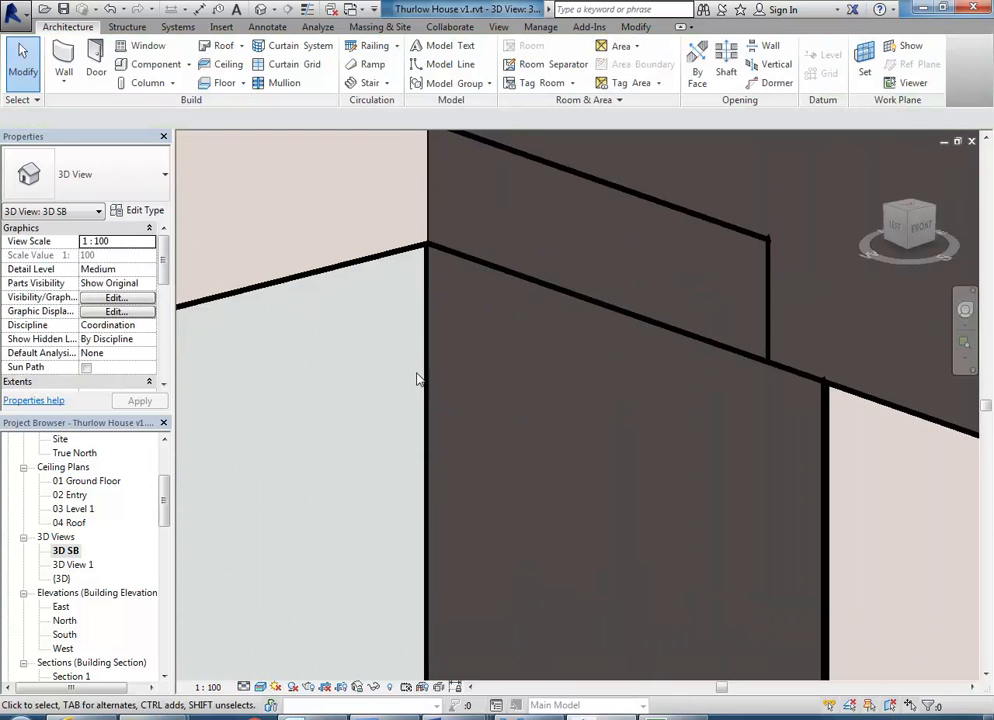
left_click(428, 373)
scroll(428, 373, "down", 5)
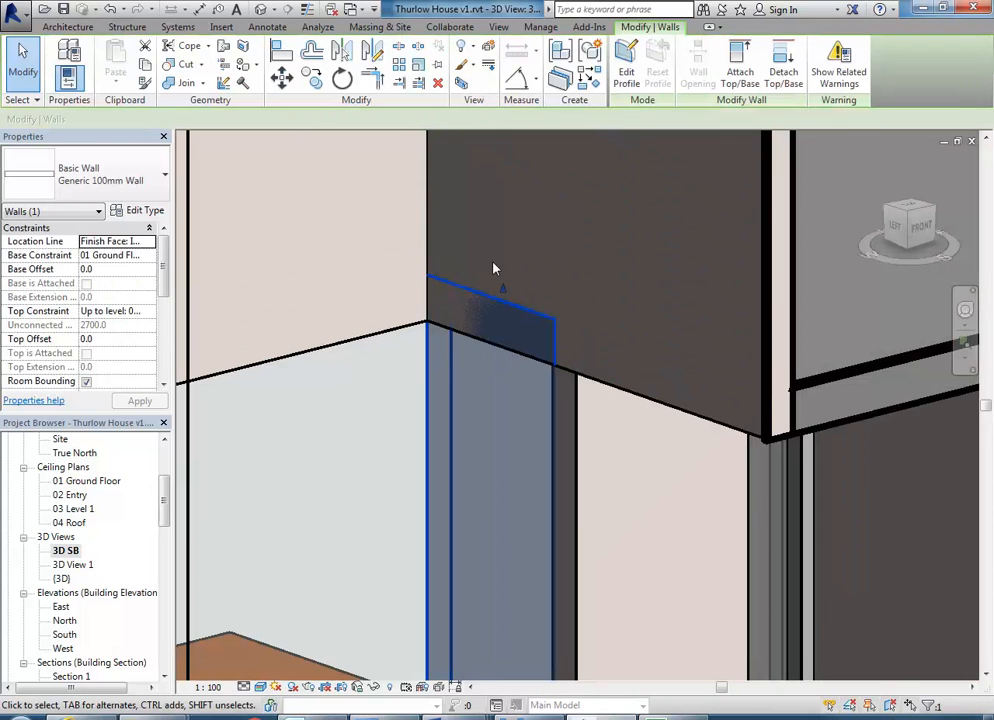
left_click(636, 395)
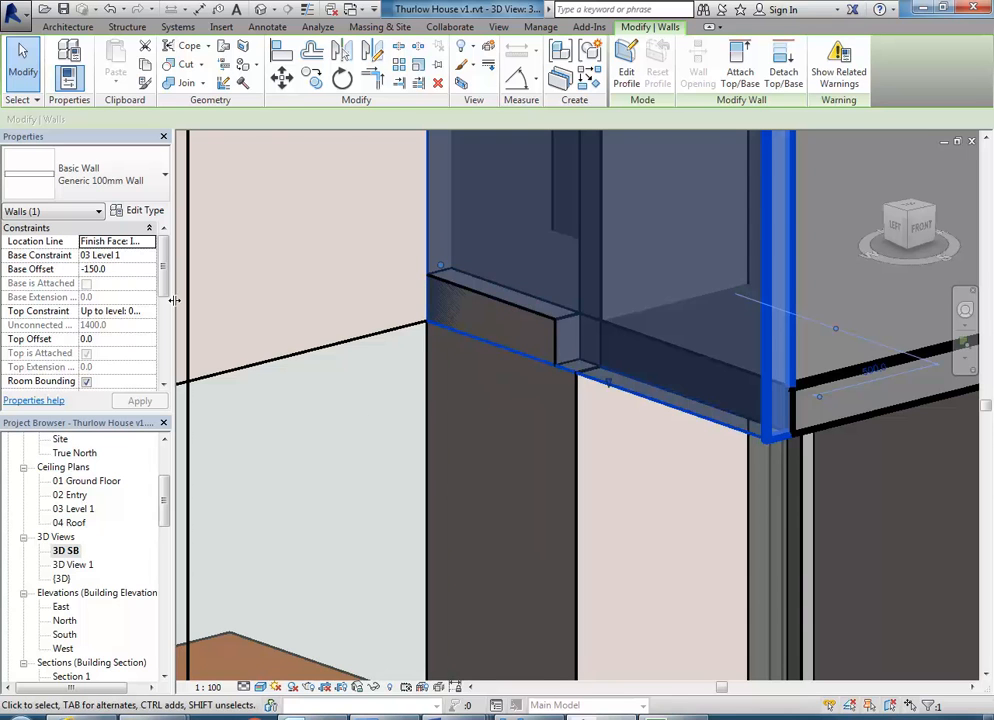
left_click(429, 402)
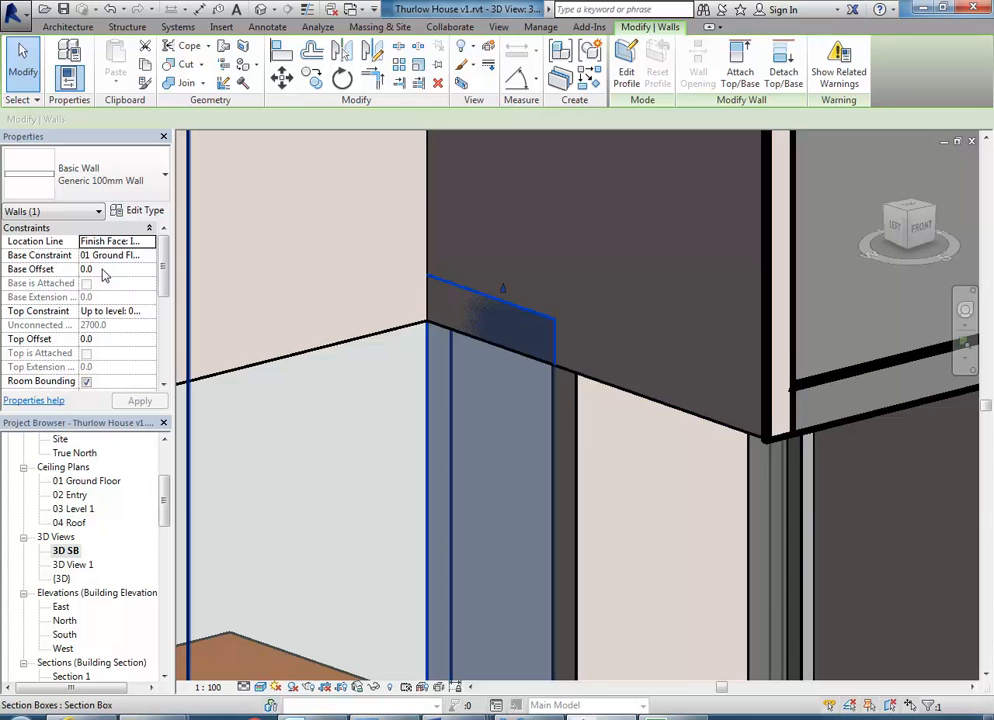
left_click(104, 340)
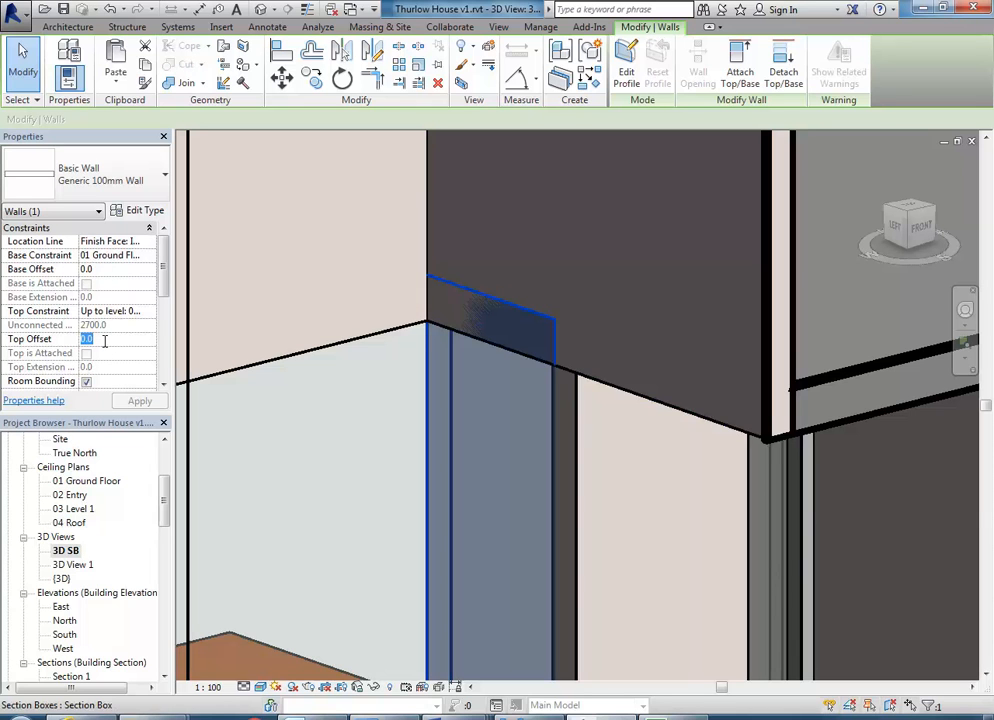
type("-15")
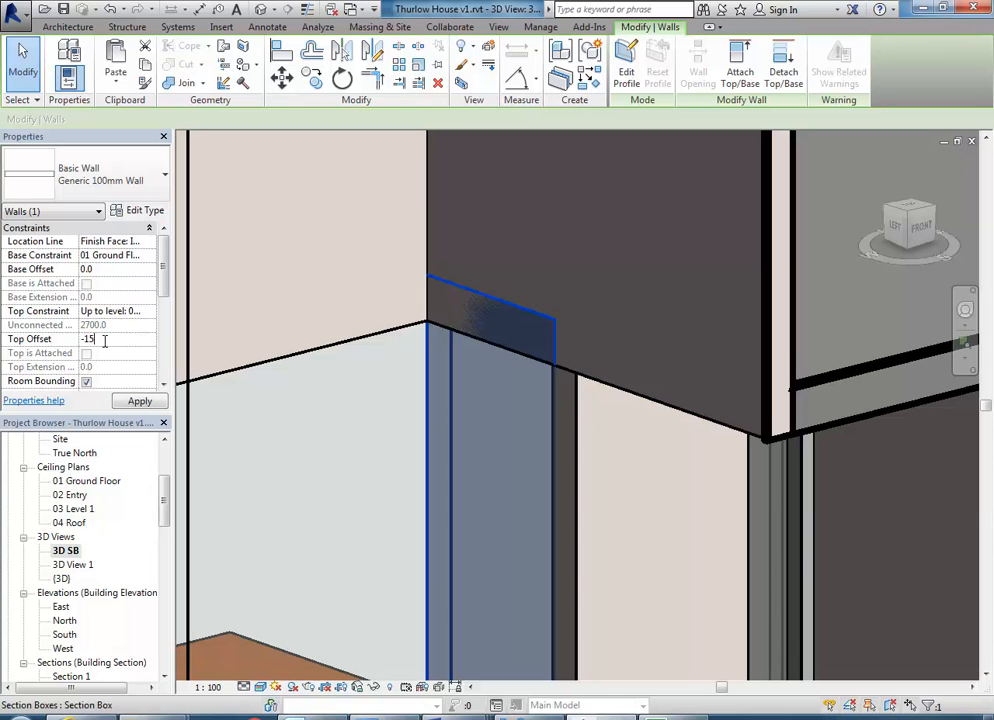
type("0")
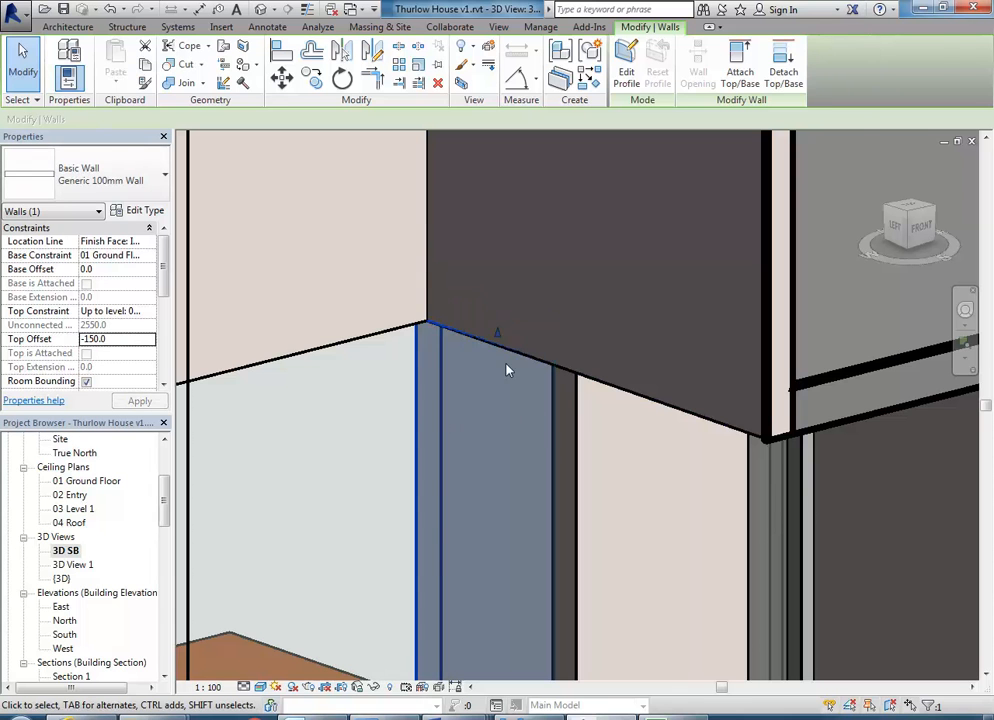
key("Escape")
Join the geometry of the ground-floor wall with the Level 1 corner wall directly above it
scroll(491, 415, "down", 3)
middle_click_drag(586, 479, 468, 377, "shift")
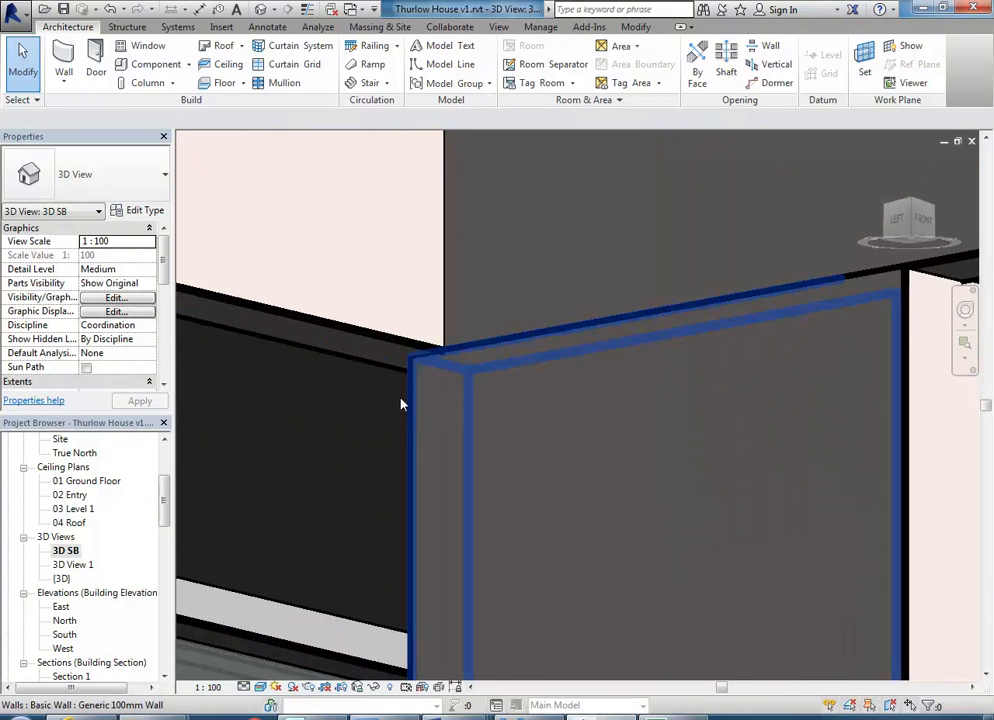
middle_click_drag(376, 373, 383, 515, "shift")
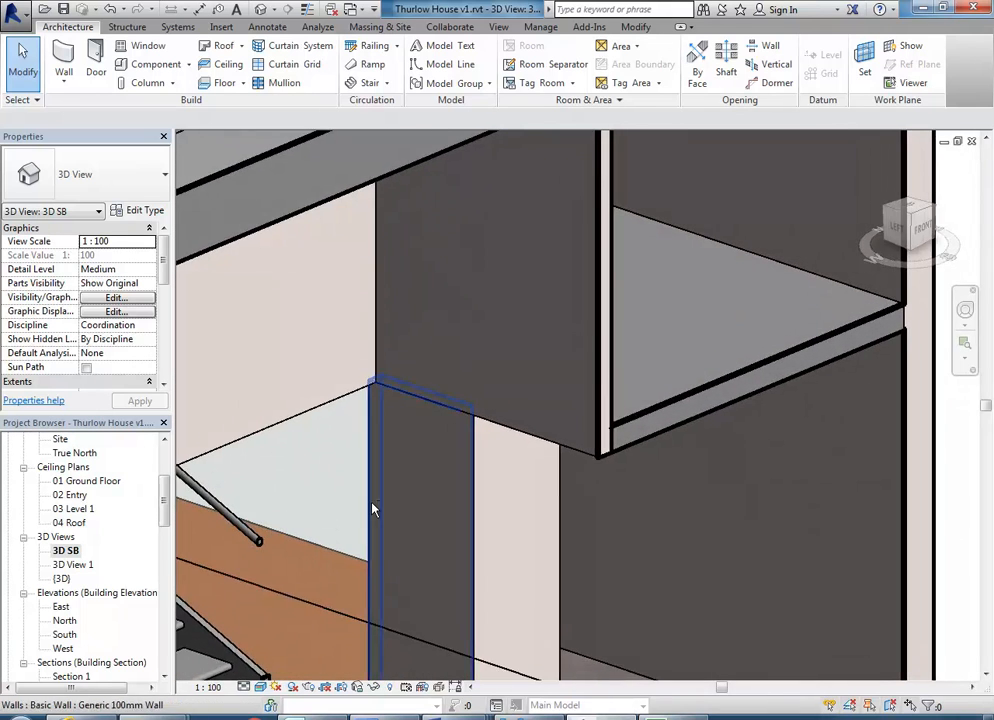
scroll(385, 505, "up", 3)
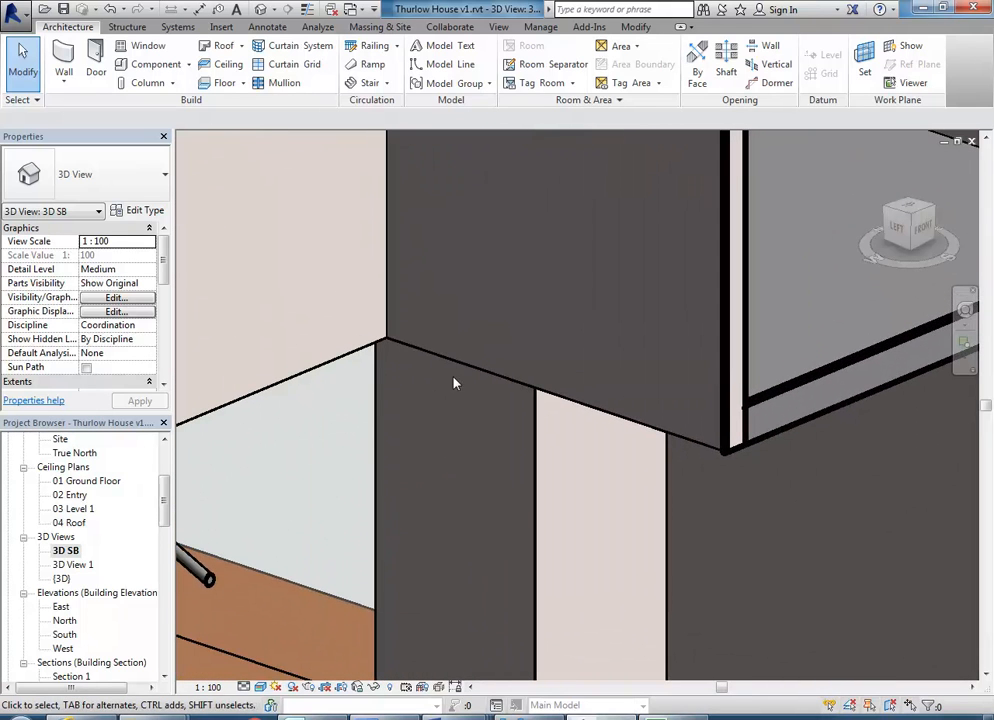
left_click(636, 26)
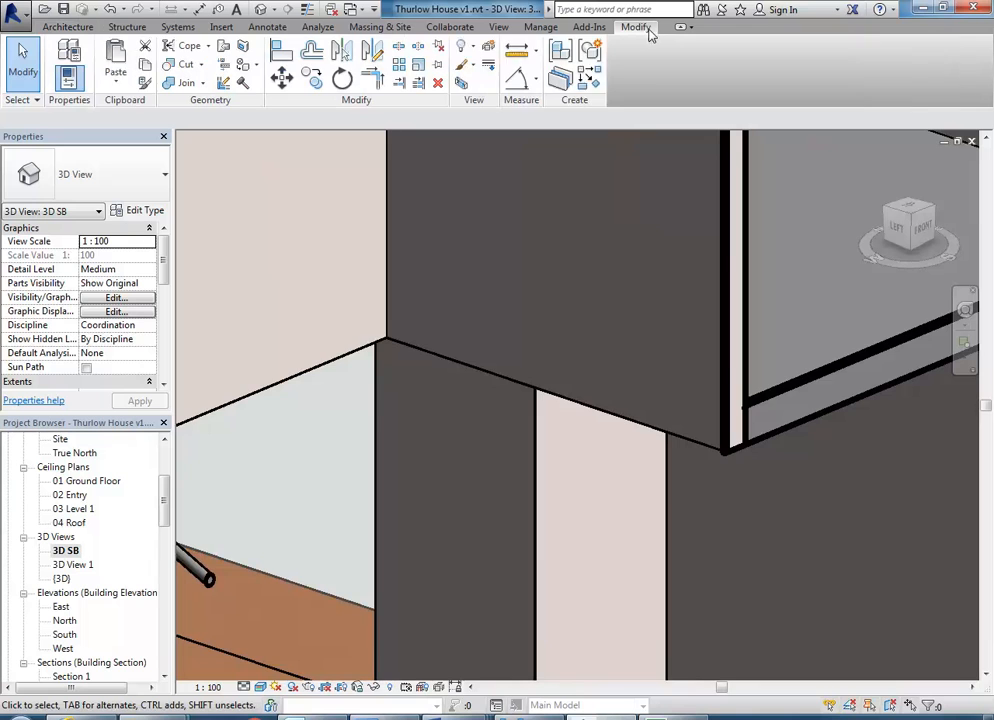
middle_click_drag(429, 392, 434, 501)
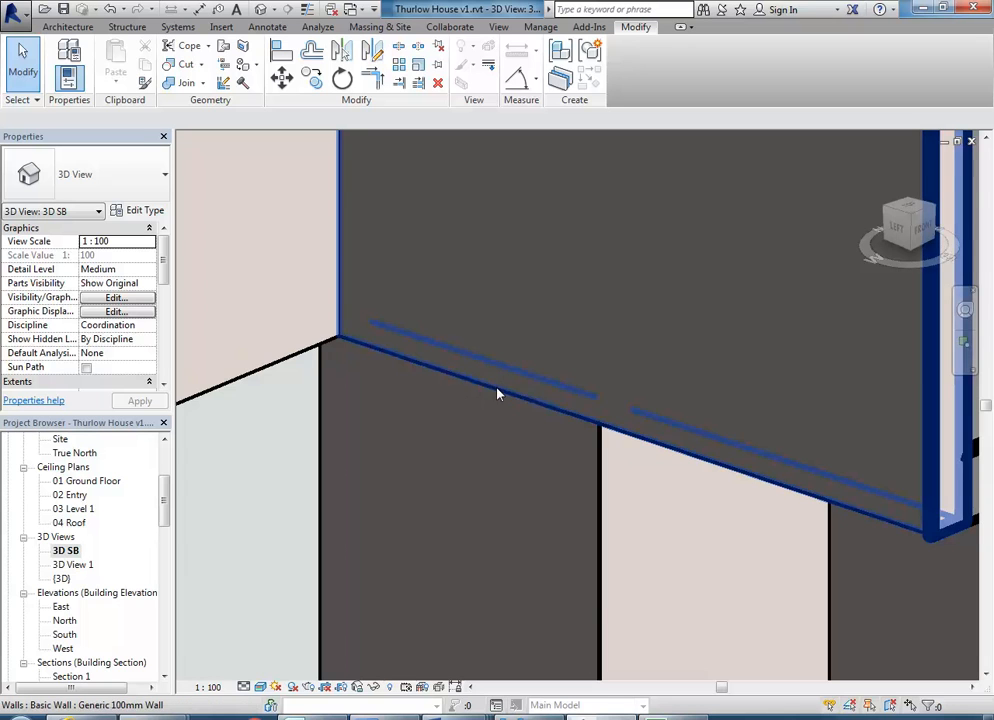
left_click(176, 83)
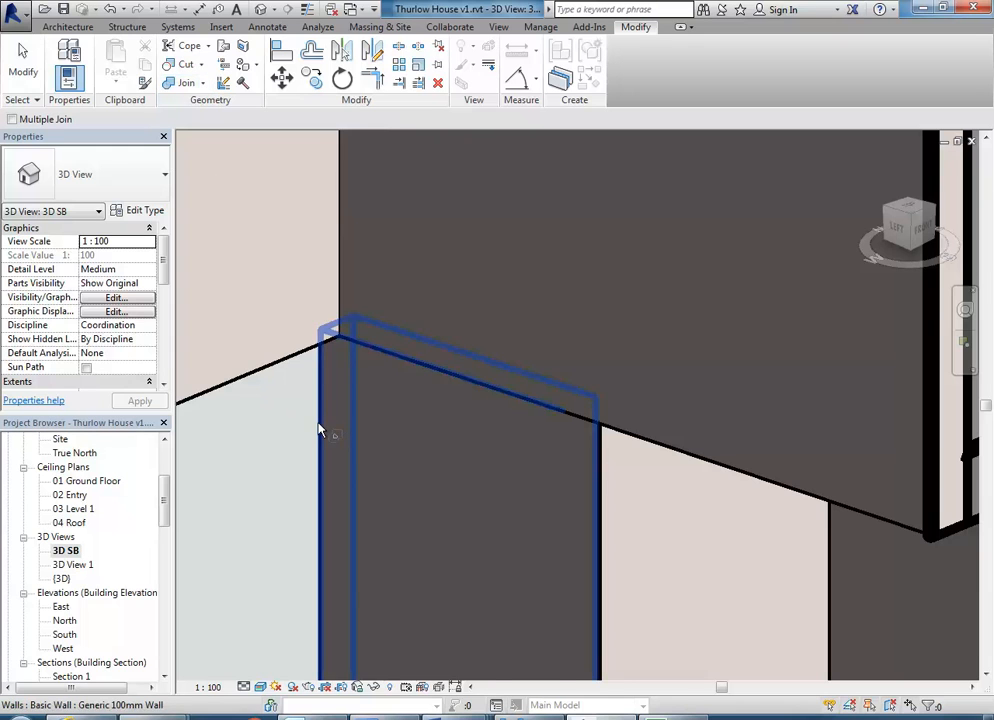
left_click(344, 434)
left_click(445, 378)
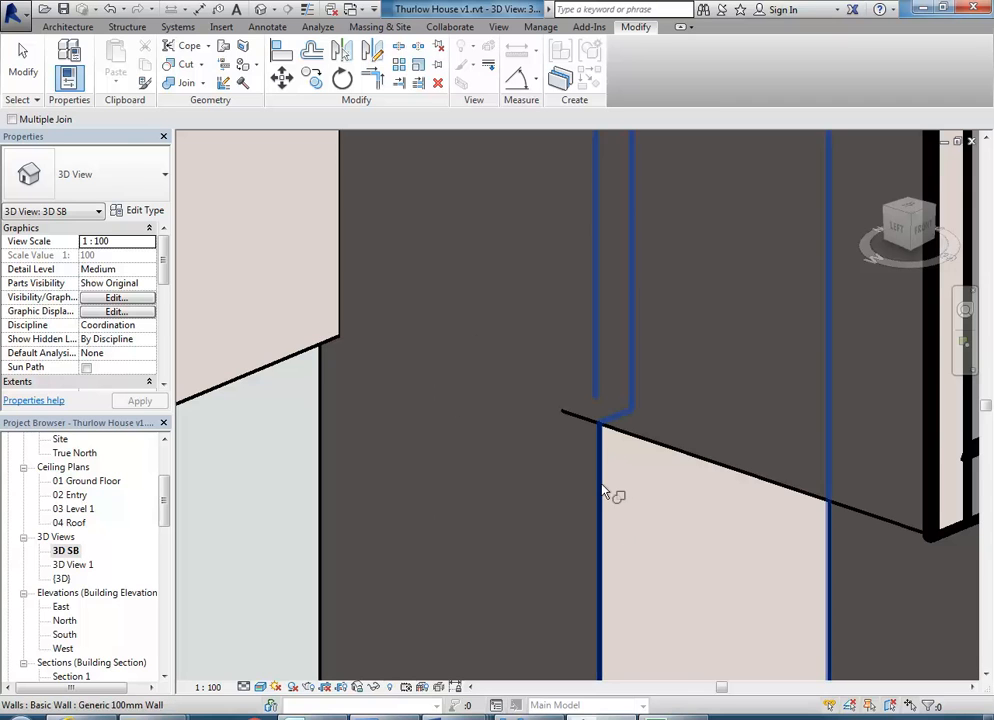
Join the geometry of the adjacent light-faced ground-floor wall with the Level 1 wall above it
middle_click_drag(541, 468, 455, 463)
scroll(462, 464, "up", 2)
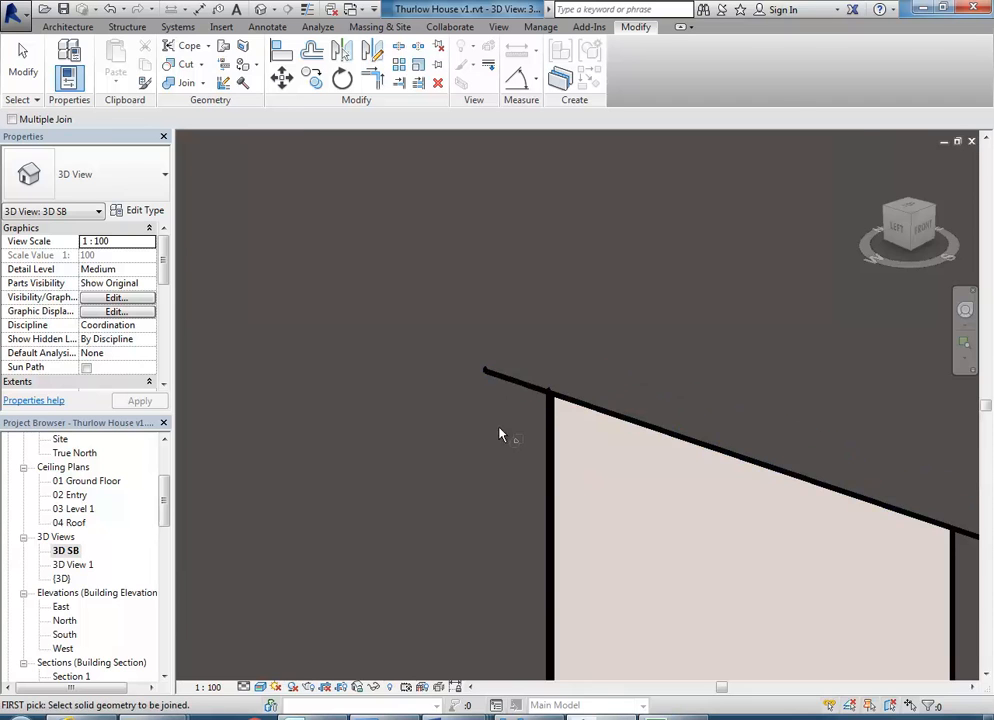
scroll(552, 413, "down", 2)
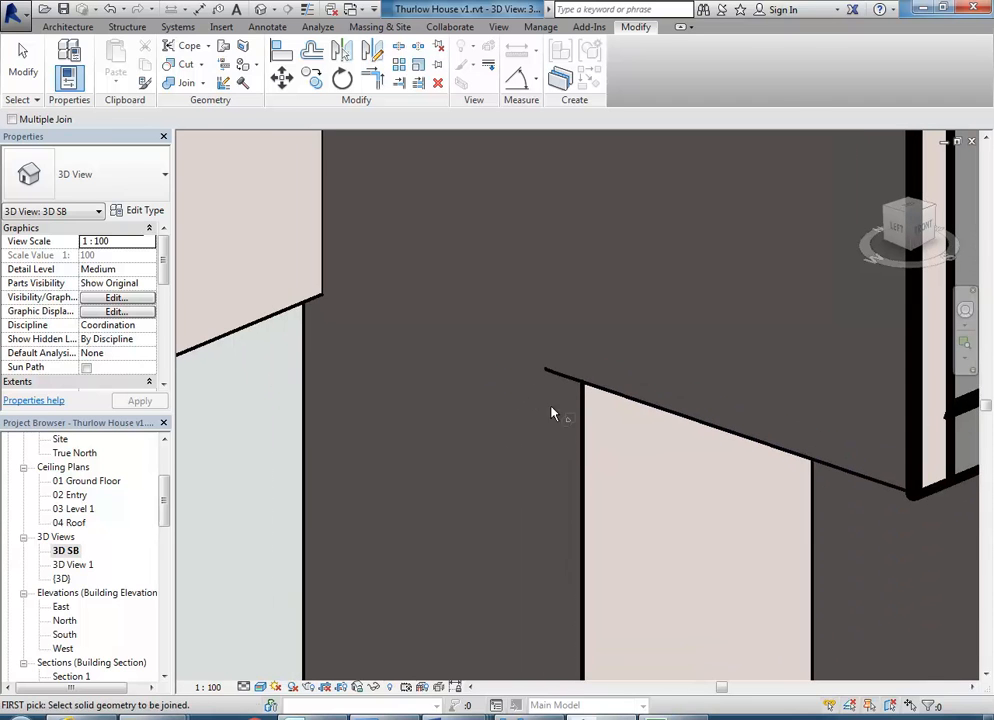
left_click(585, 474)
scroll(607, 441, "down", 2)
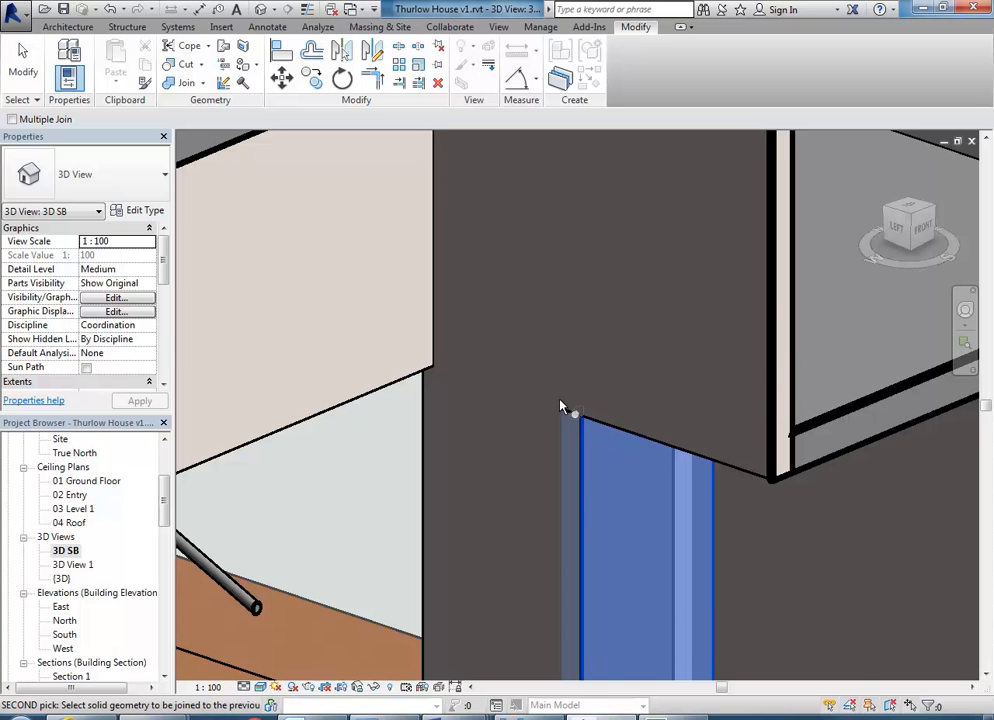
scroll(570, 422, "up", 1)
scroll(573, 420, "down", 3)
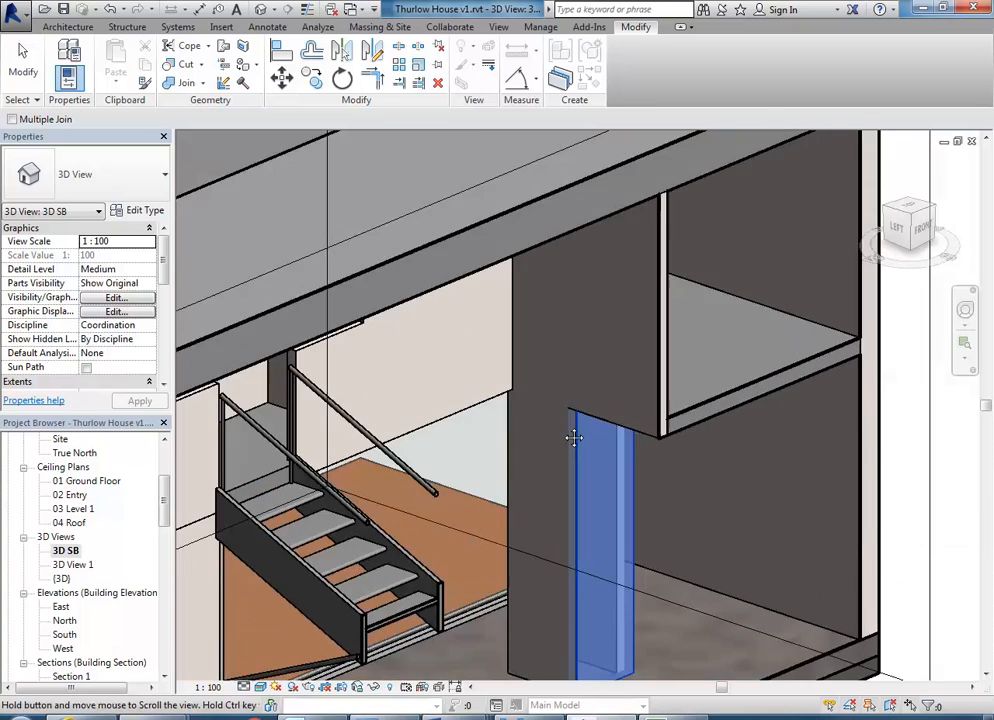
middle_click_drag(677, 370, 621, 430, "shift")
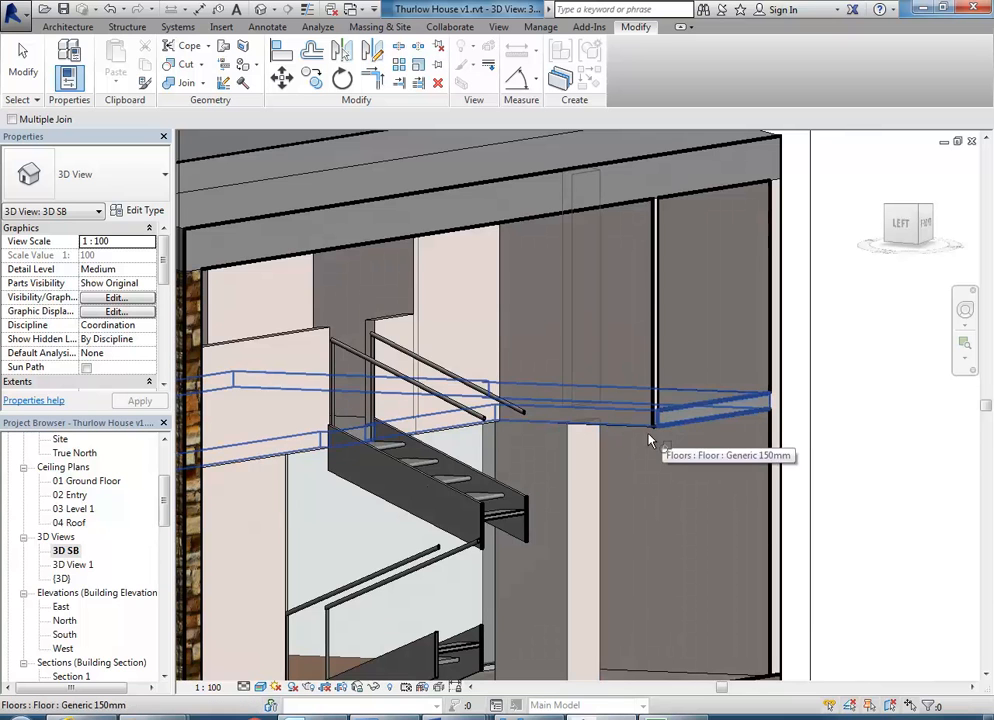
scroll(578, 444, "up", 2)
left_click(569, 437)
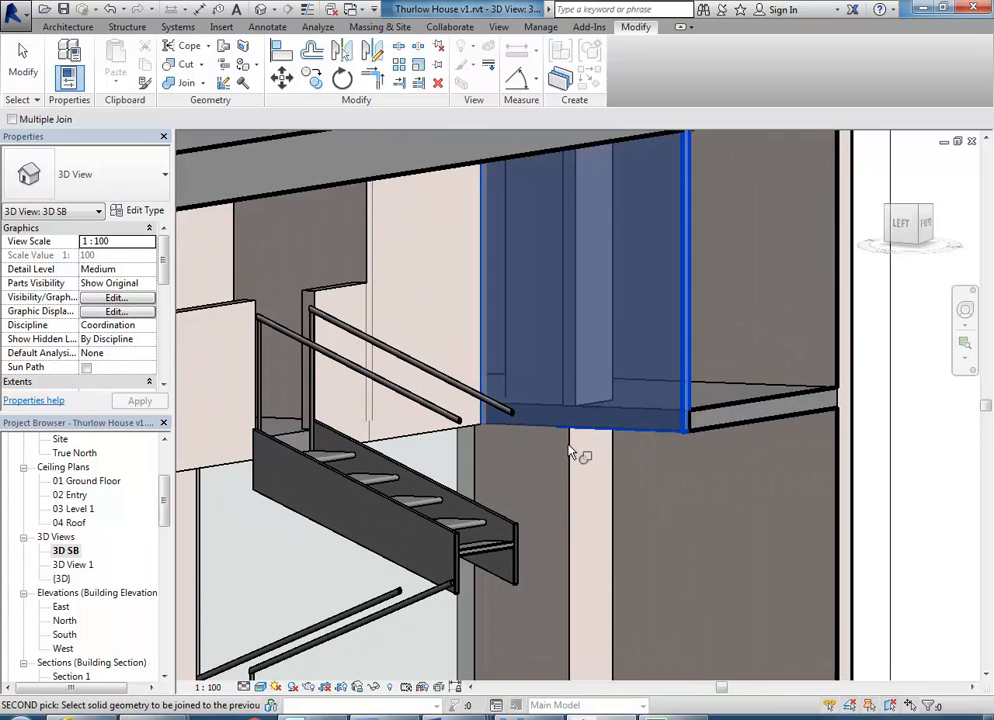
left_click(613, 466)
scroll(585, 447, "up", 5)
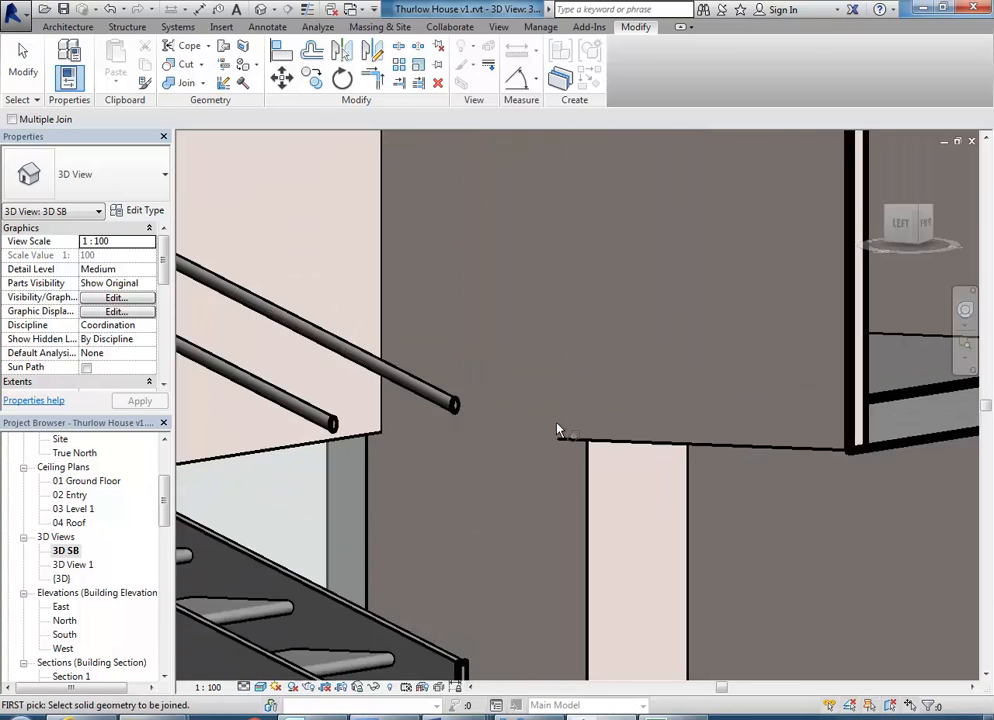
left_click(589, 438)
left_click(618, 458)
middle_click_drag(581, 459, 555, 397, "shift")
scroll(453, 412, "up", 3)
key("Escape")
Try to align the edge of the ground-floor wall with the face of the Level 1 wall above
scroll(455, 436, "down", 3)
scroll(530, 406, "up", 3)
scroll(530, 406, "down", 1)
middle_click_drag(536, 441, 538, 447)
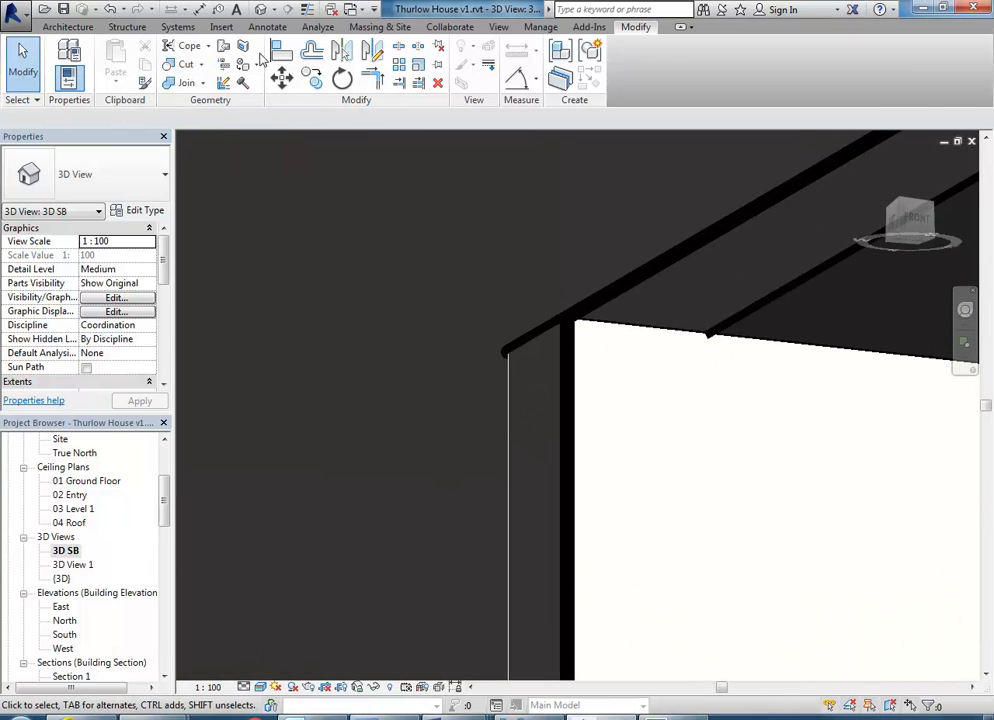
key("a")
key("l")
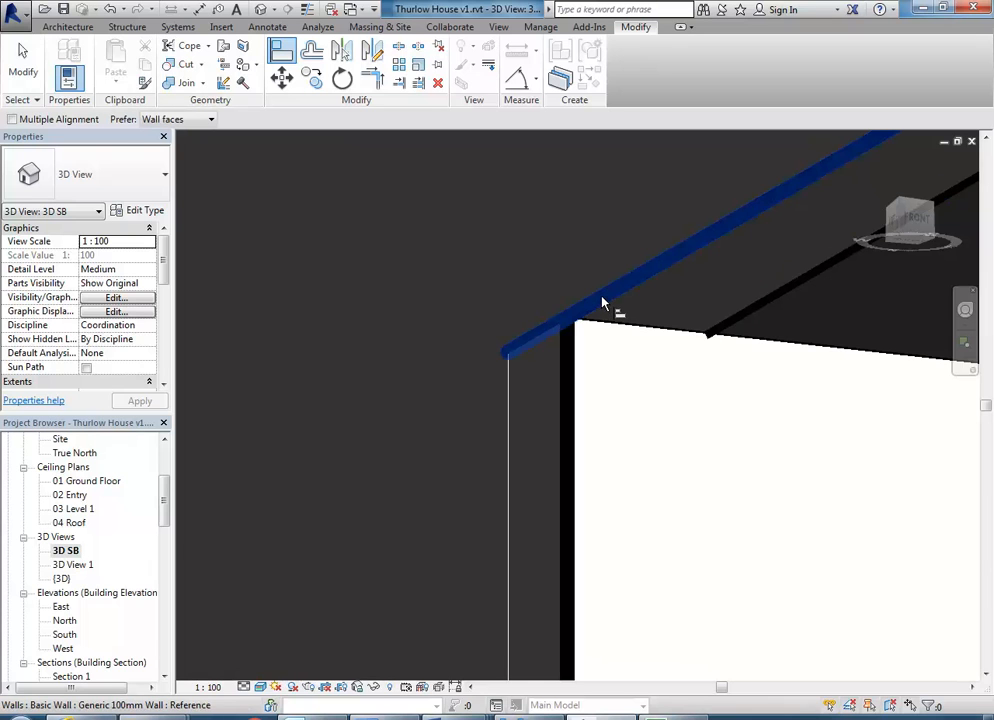
left_click(601, 300)
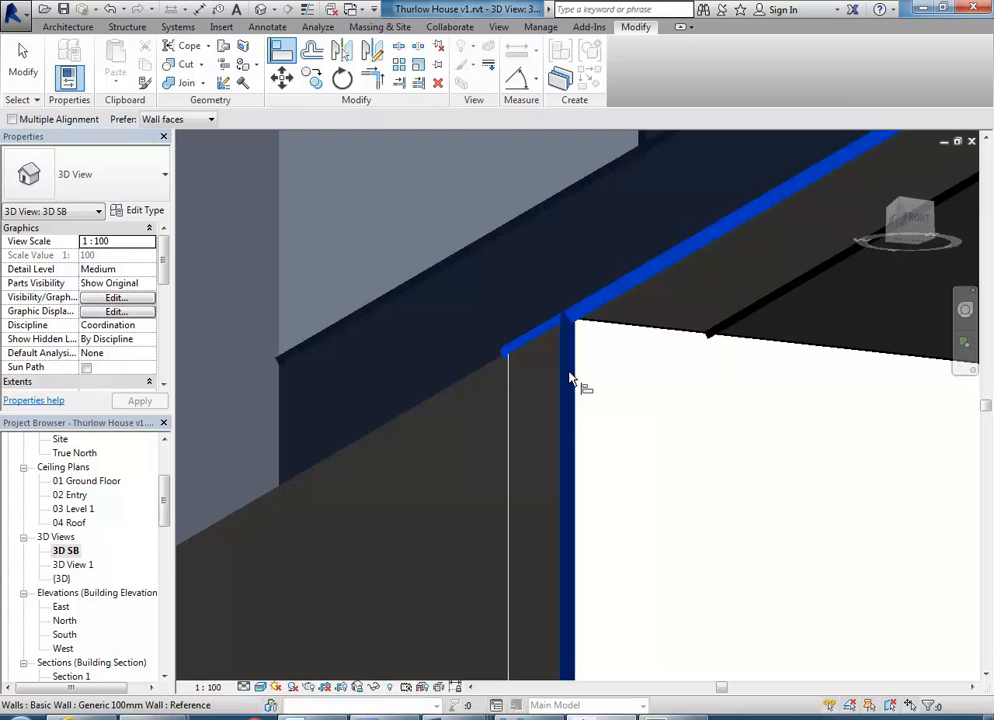
left_click(572, 382)
scroll(550, 402, "down", 3)
key("Escape")
key("Escape")
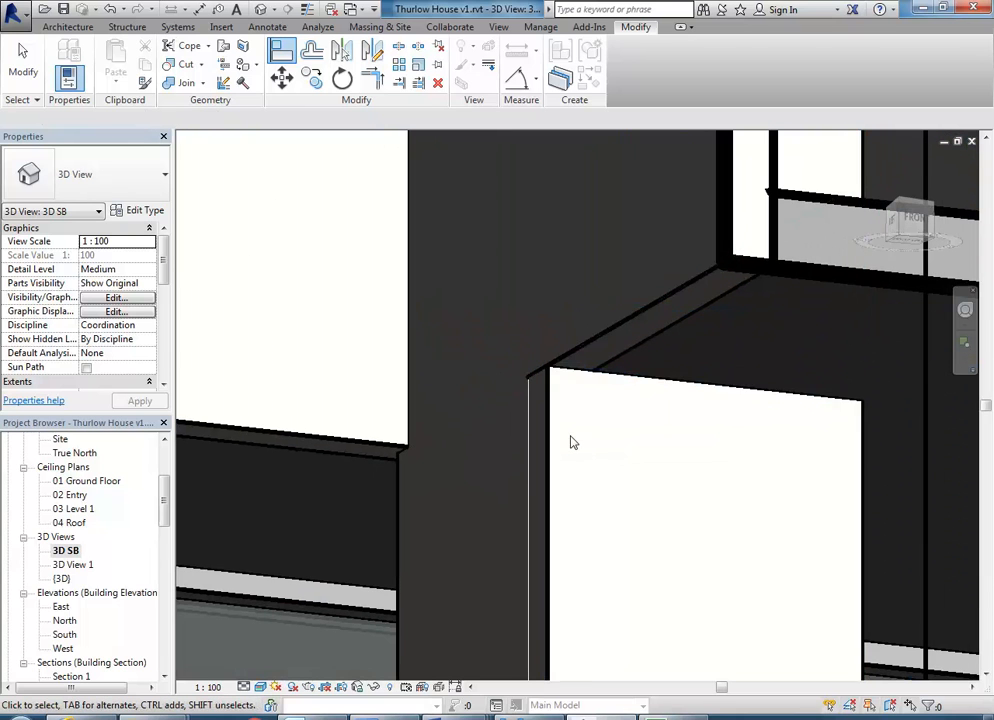
scroll(530, 421, "up", 2)
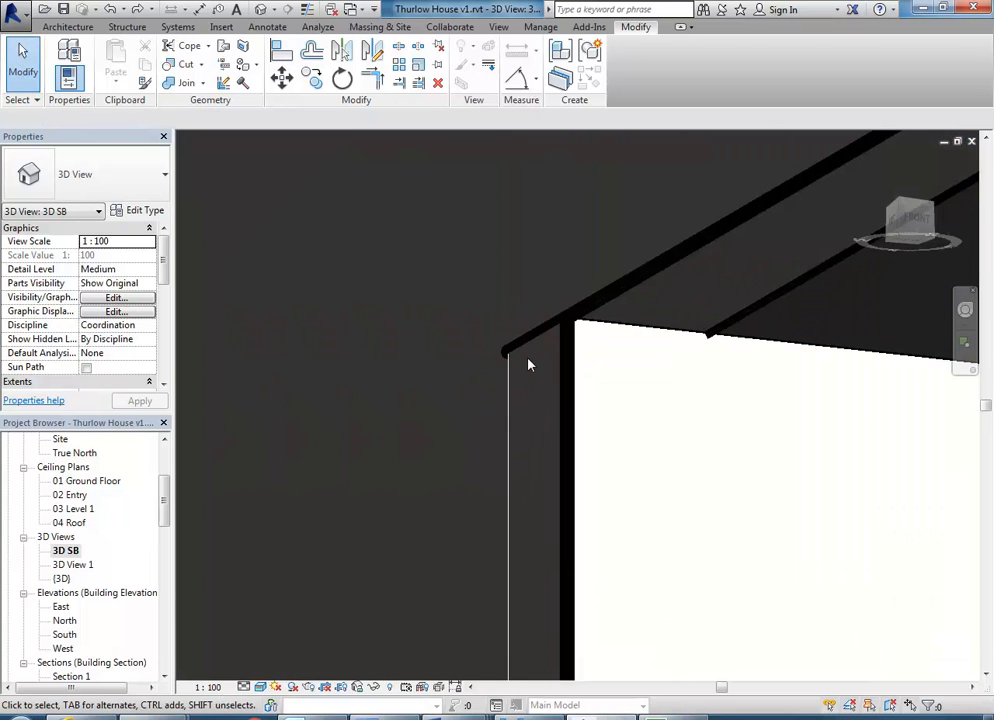
scroll(528, 363, "down", 2)
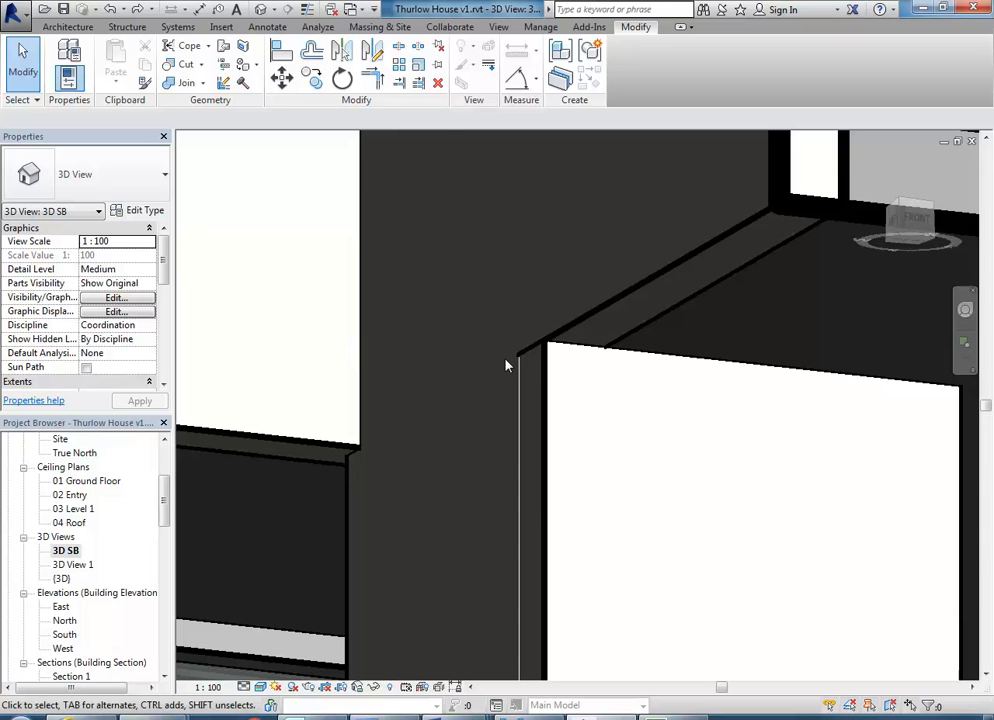
Open the 01 Ground Floor plan view to work on the interior walls near the stair
middle_click_drag(497, 368, 140, 554, "shift")
left_click_drag(165, 508, 165, 468)
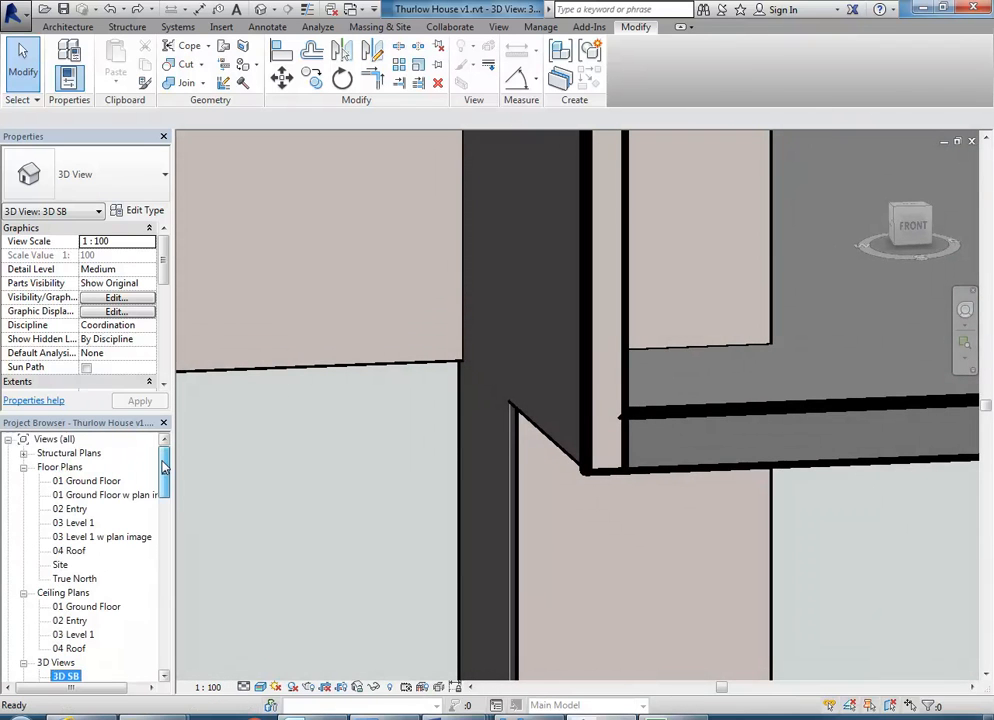
left_click(84, 482)
double_click(84, 482)
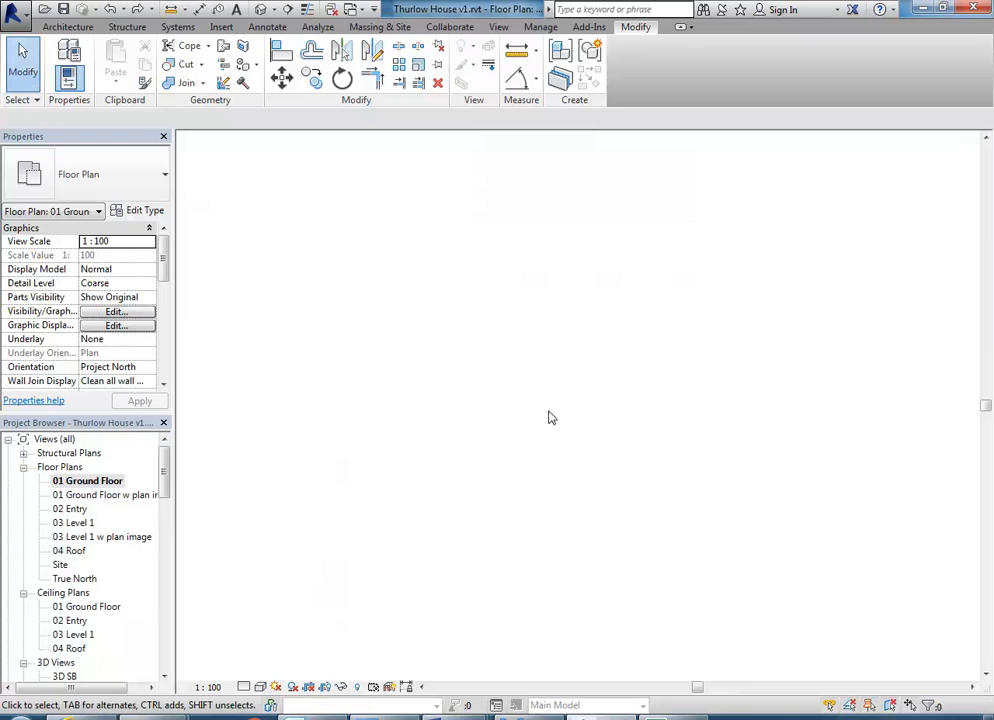
middle_click_drag(470, 556, 490, 492)
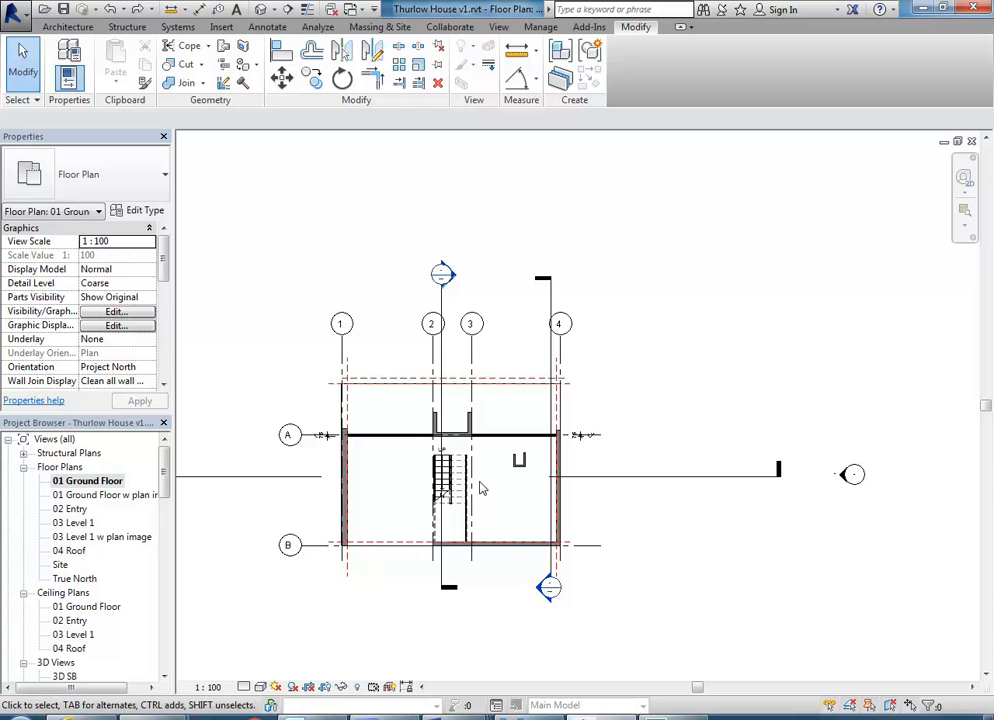
scroll(398, 447, "up", 6)
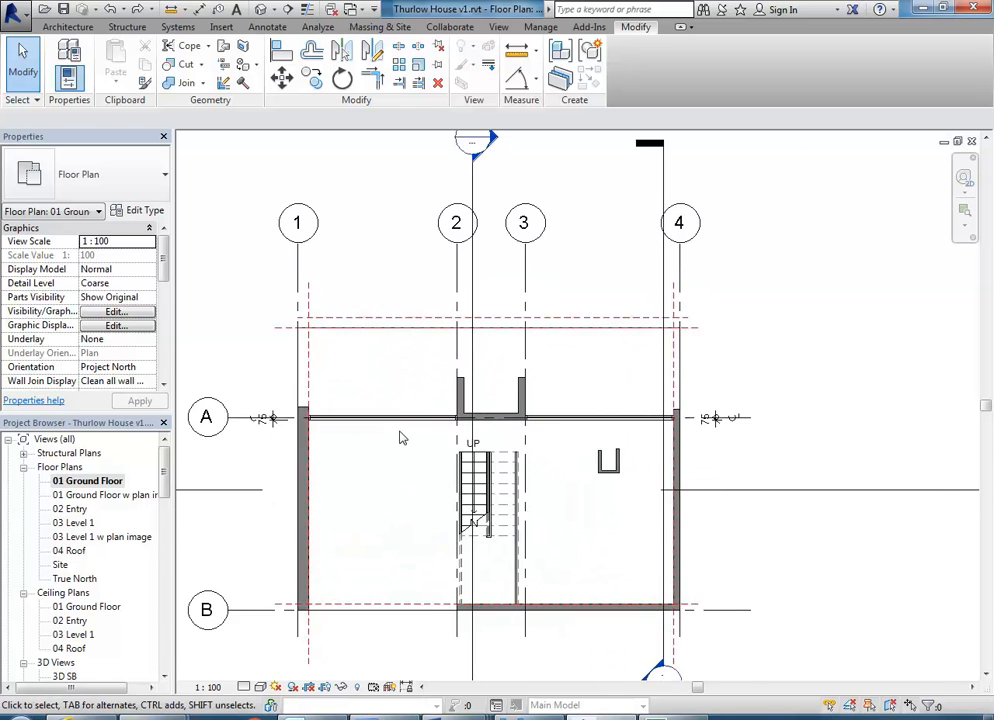
scroll(695, 549, "up", 8)
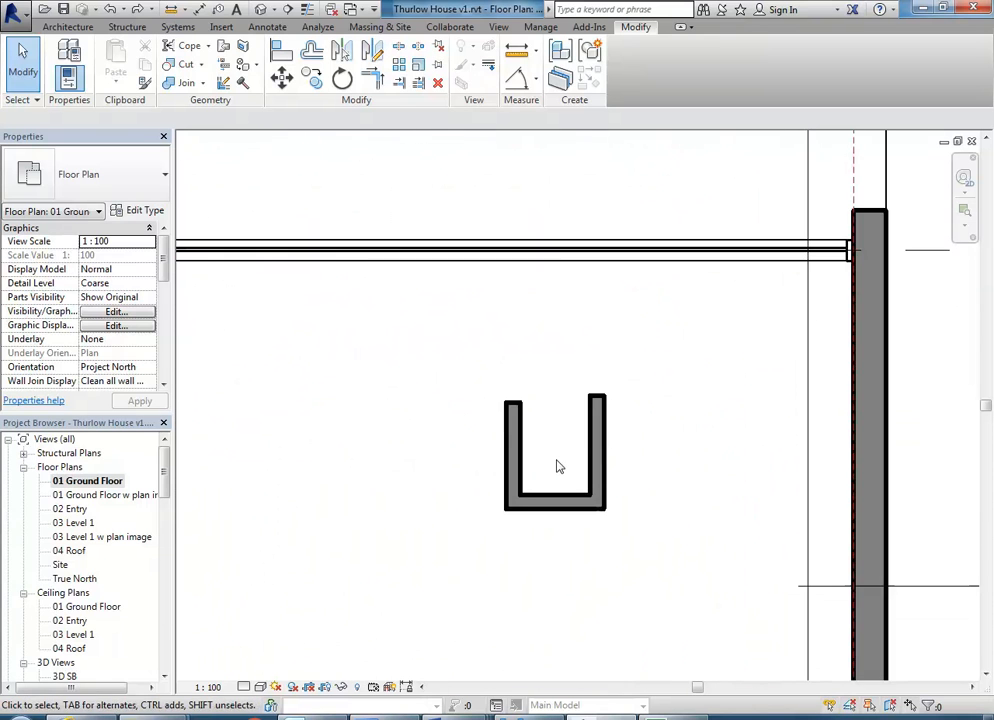
middle_click_drag(531, 477, 495, 498)
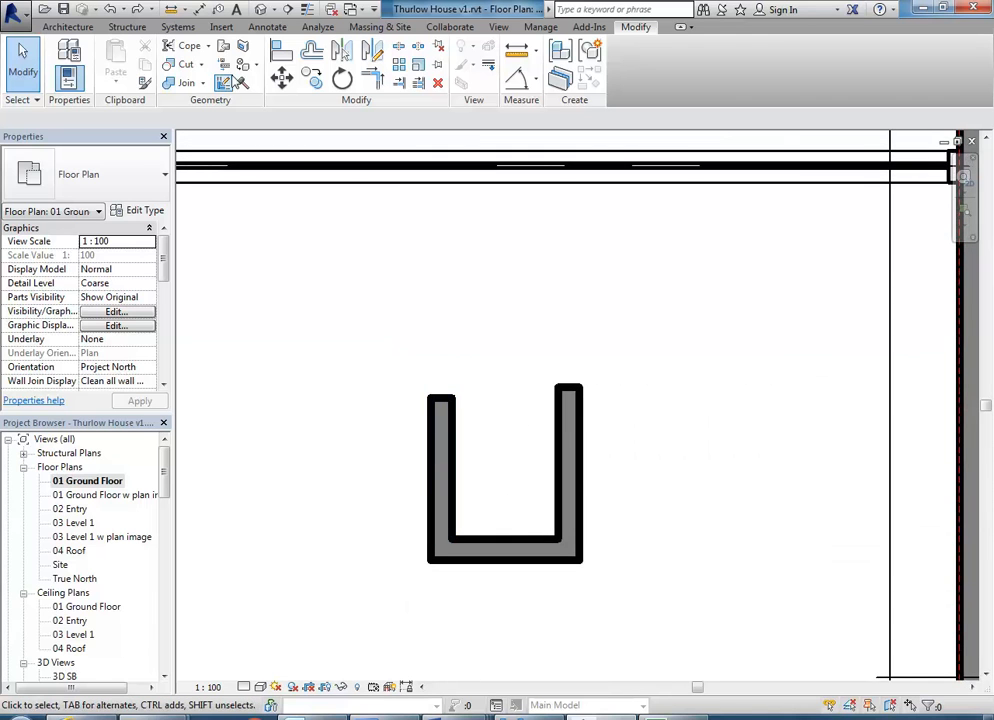
left_click(223, 84)
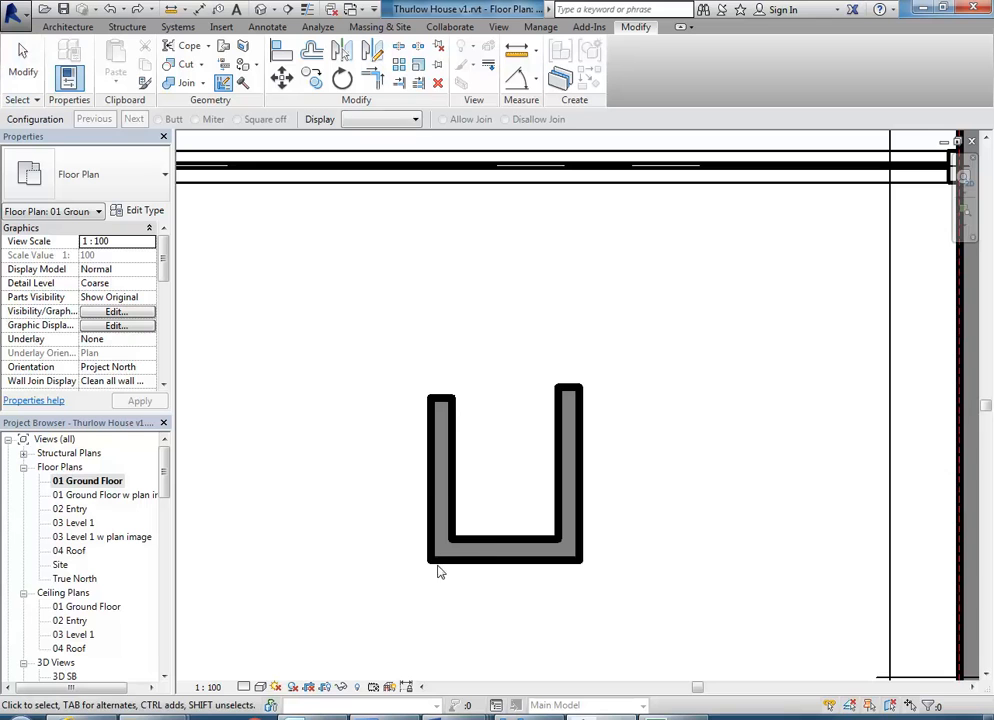
middle_click_drag(309, 446, 311, 378)
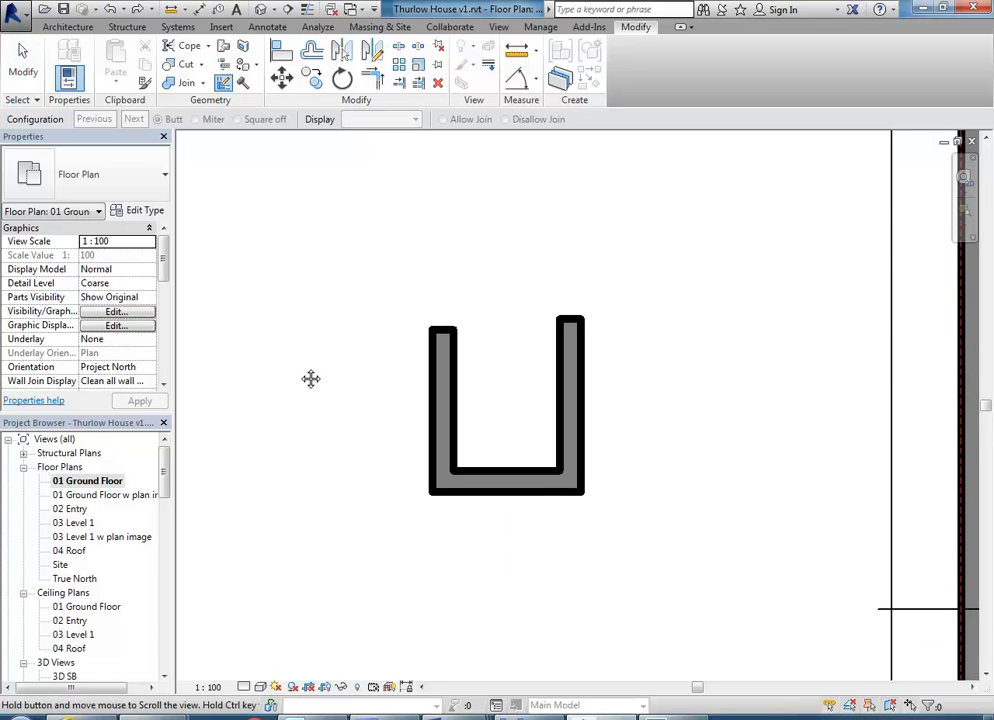
key("Escape")
scroll(393, 473, "up", 3)
middle_click_drag(408, 489, 399, 551)
middle_click_drag(384, 577, 402, 534)
scroll(406, 530, "down", 1)
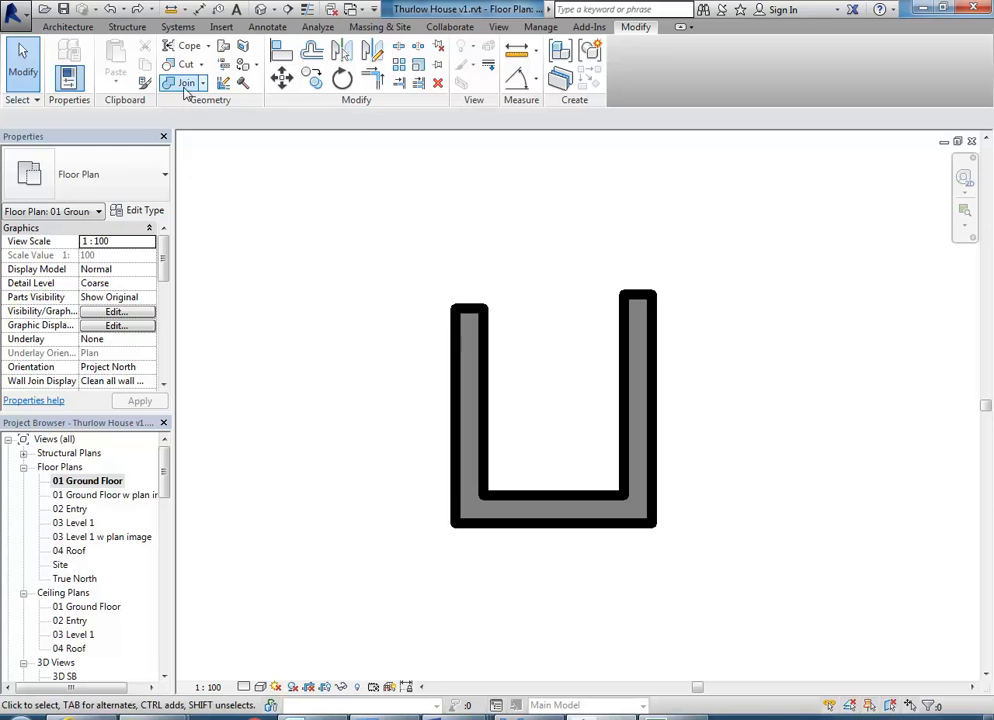
Examine how the base wall and the left wall of the U-shaped ground-floor walls meet at their shared corner
middle_click_drag(373, 433, 273, 337)
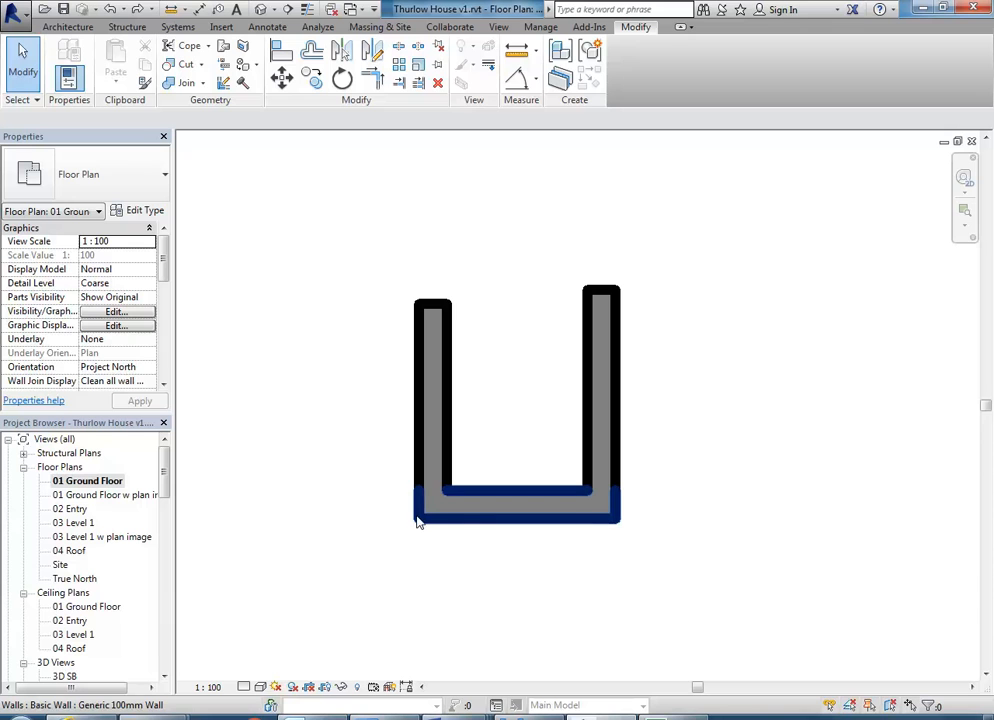
left_click(447, 521)
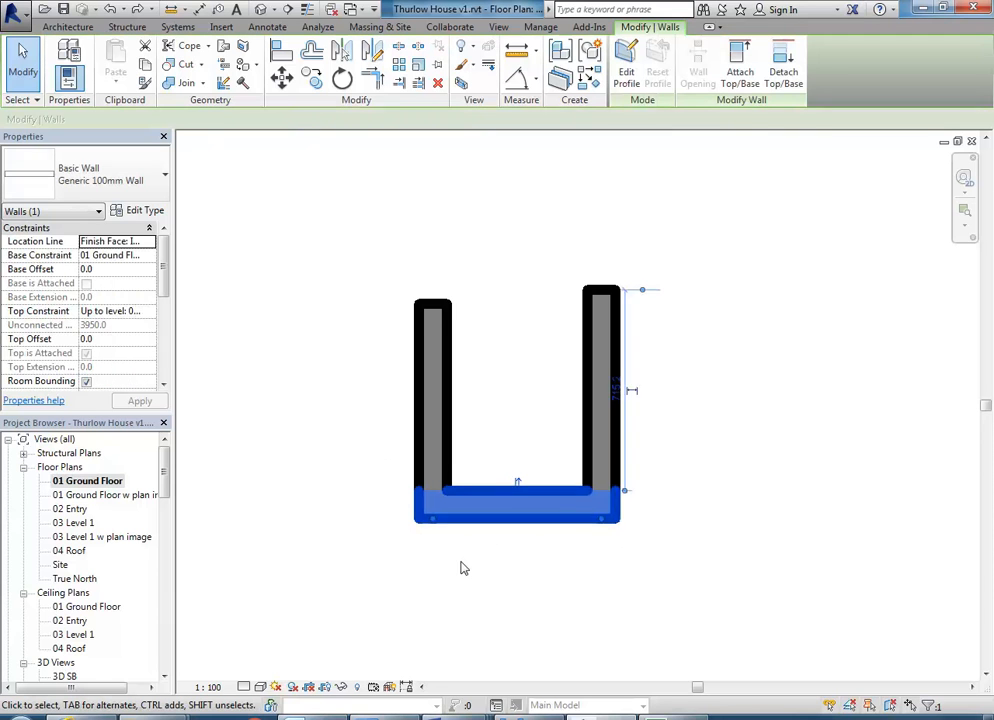
scroll(461, 566, "up", 3)
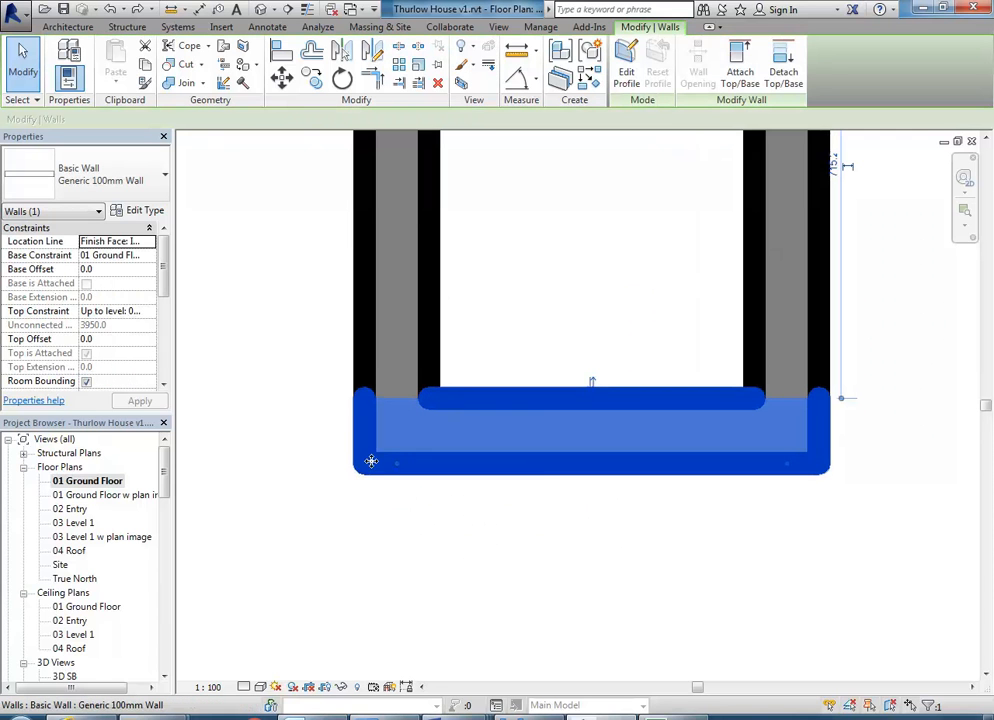
left_click(280, 402)
scroll(280, 402, "down", 5)
scroll(280, 400, "down", 2)
middle_click_drag(280, 400, 493, 395)
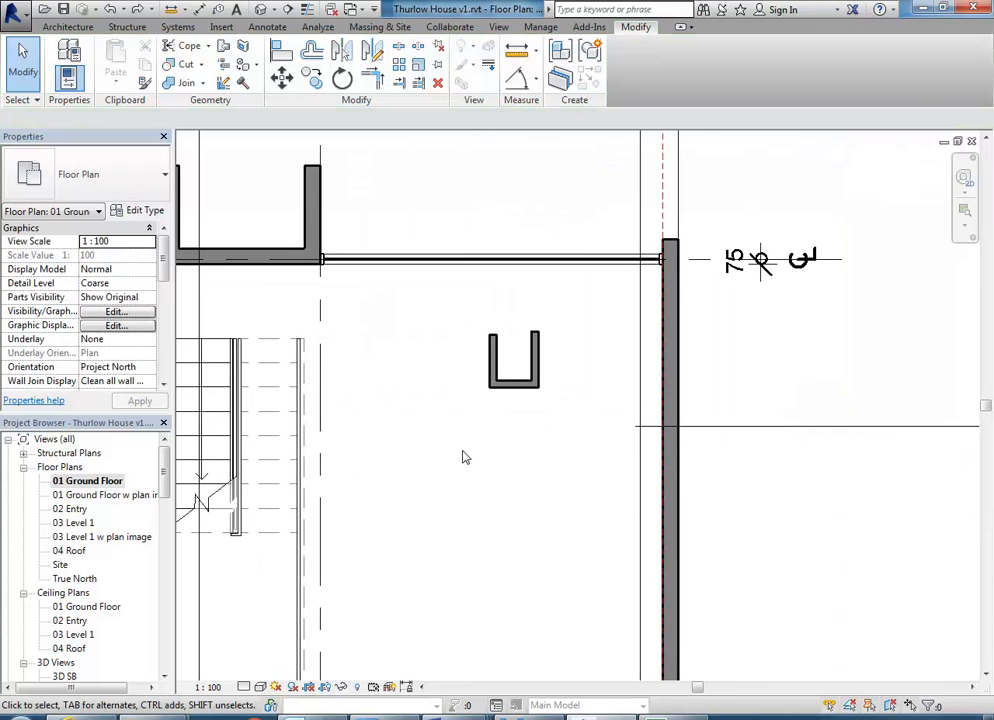
scroll(520, 380, "up", 6)
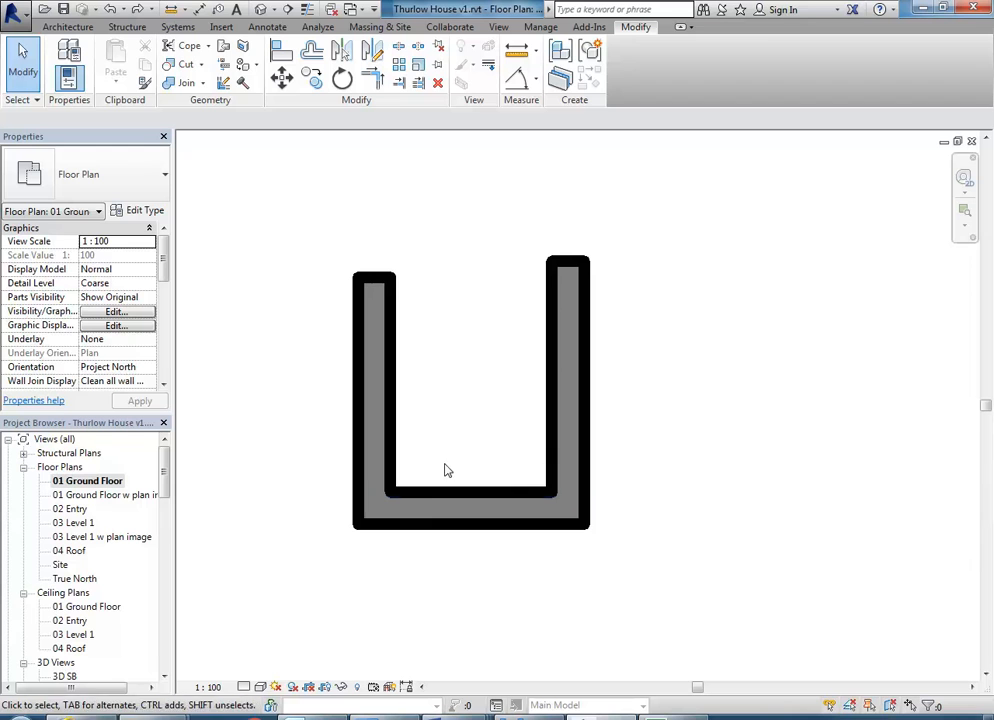
left_click(424, 528)
scroll(395, 590, "up", 2)
scroll(450, 560, "down", 2)
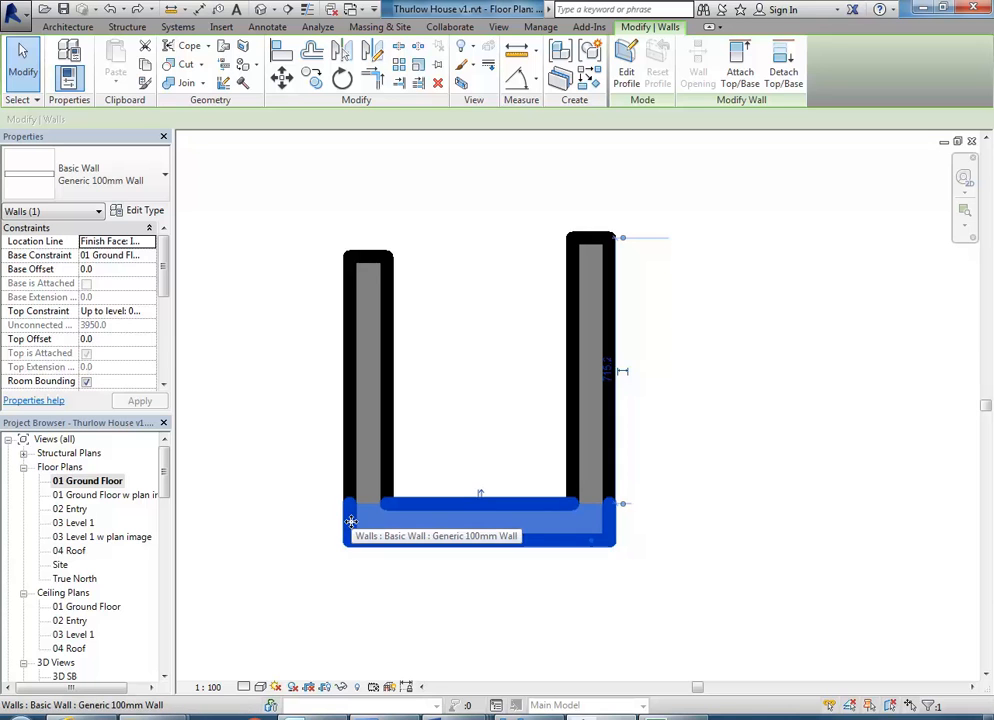
left_click(392, 460)
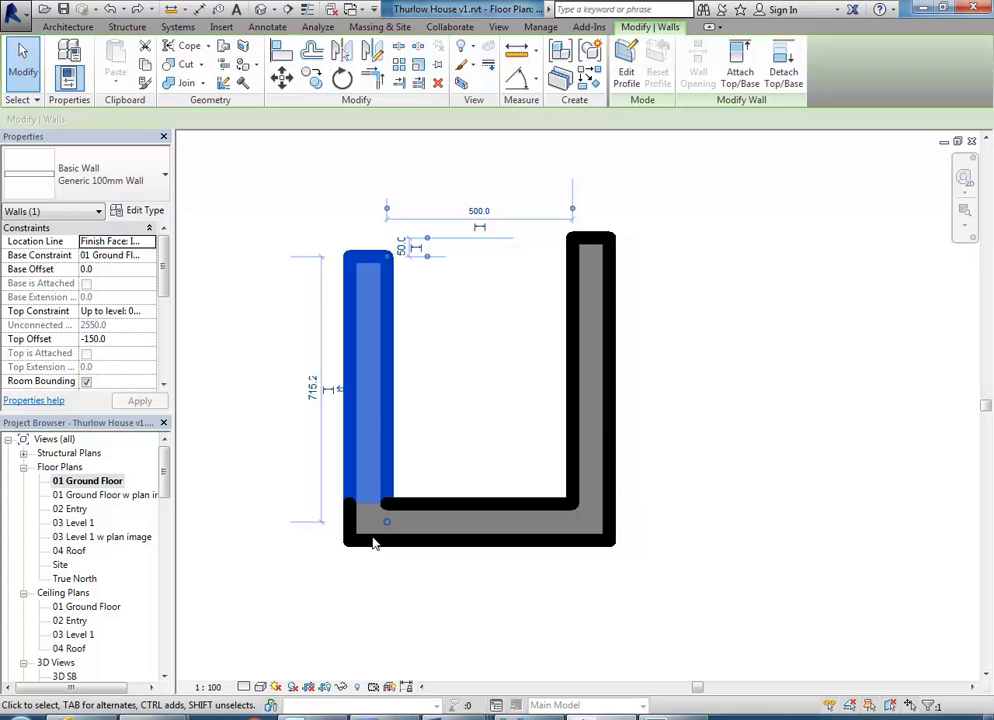
Switch the wall join at the lower-left corner of the U-shaped walls to the next Butt configuration
left_click(222, 86)
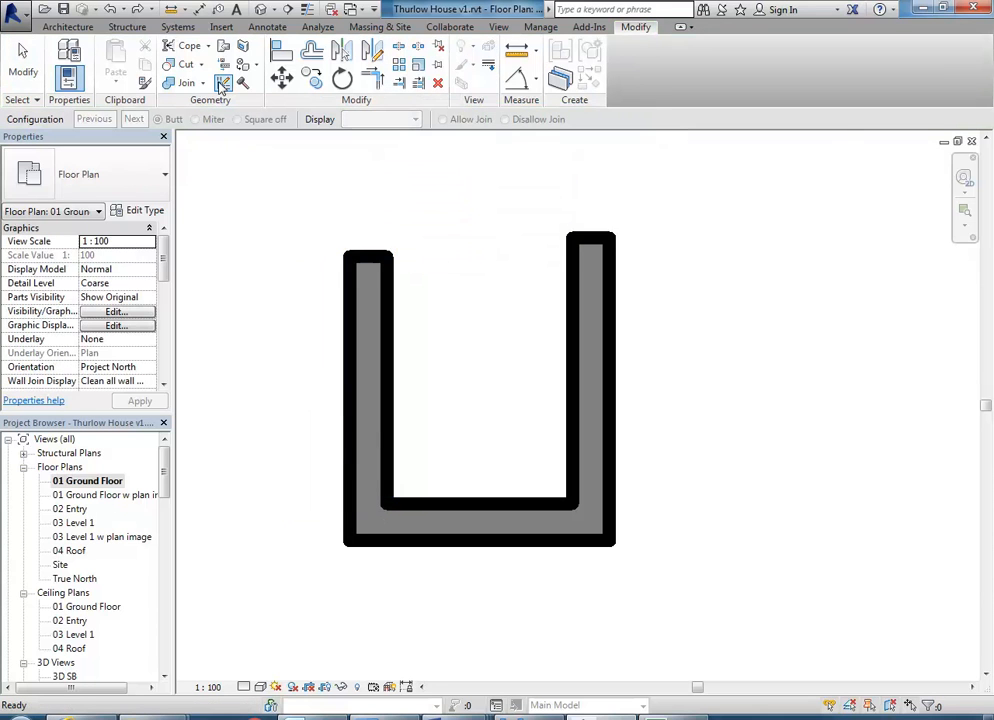
left_click(362, 546)
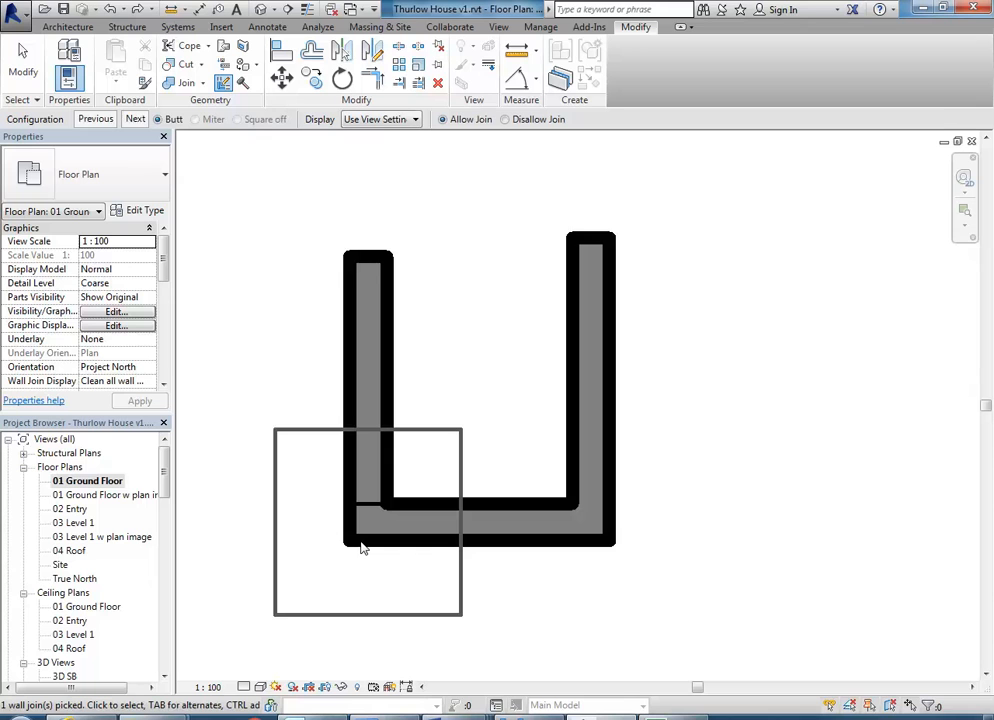
left_click(134, 119)
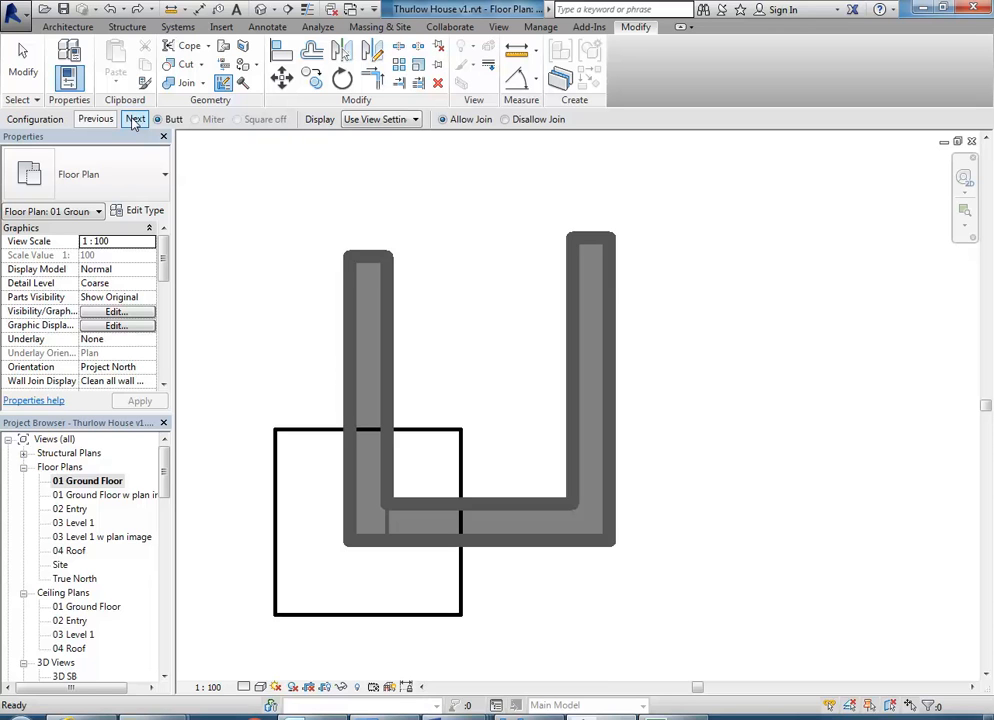
key("Escape")
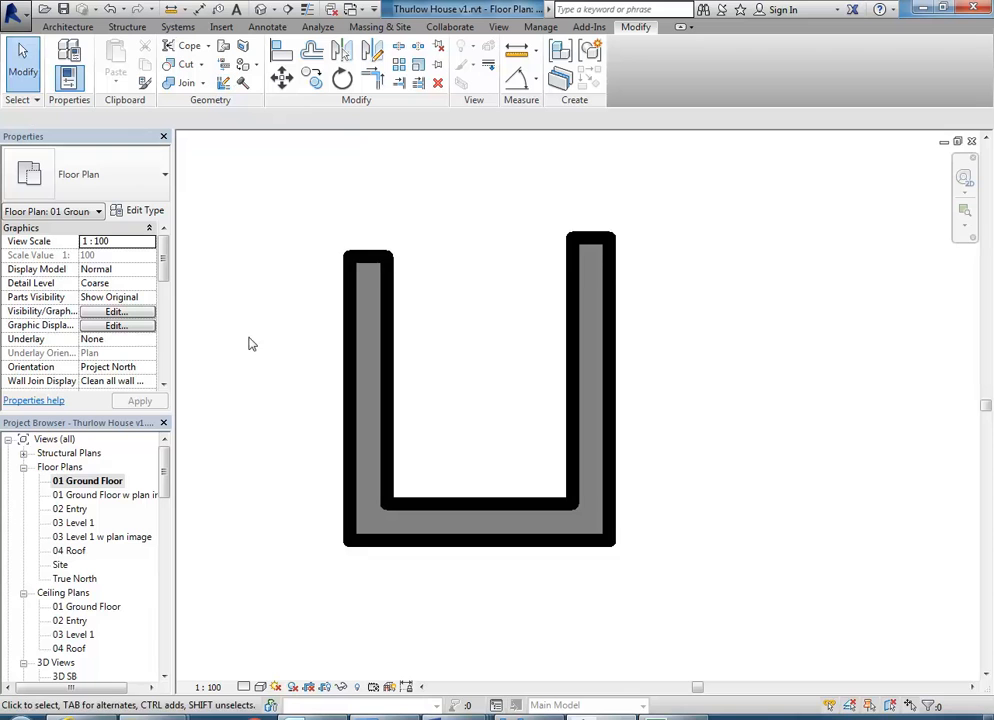
Open the 3D SB view and check the walls beside the stair after the join change
scroll(453, 335, "down", 2)
left_click_drag(163, 487, 164, 532)
double_click(64, 453)
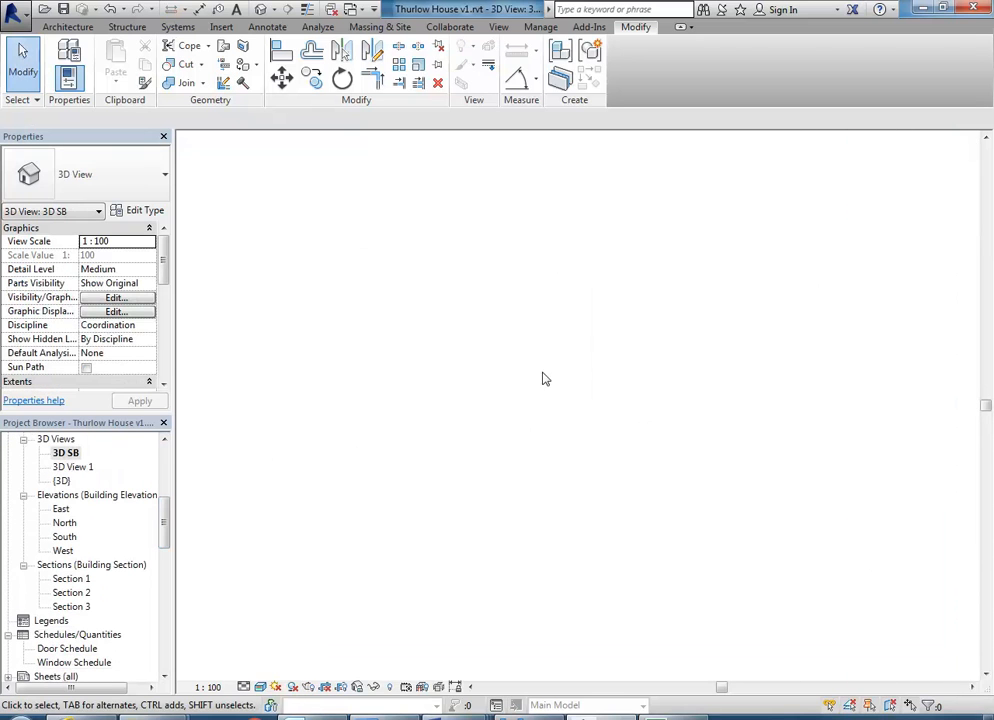
scroll(575, 407, "up", 2)
scroll(573, 464, "down", 2)
middle_click_drag(578, 490, 612, 420)
scroll(636, 420, "down", 1)
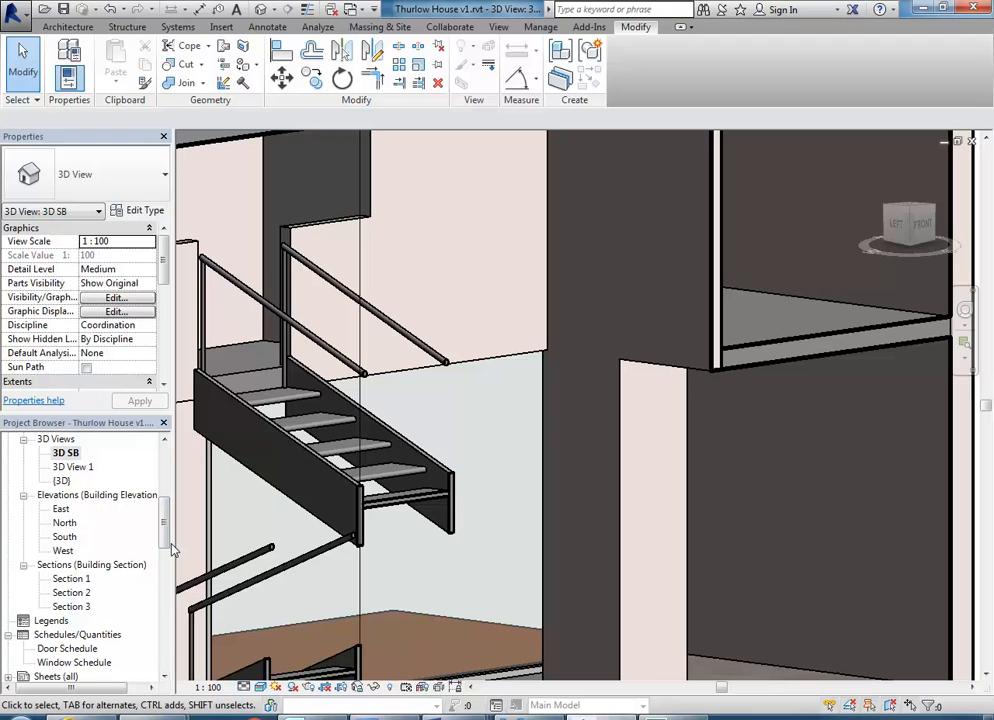
Return to the 01 Ground Floor plan view and frame the U-shaped walls
left_click_drag(166, 538, 166, 495)
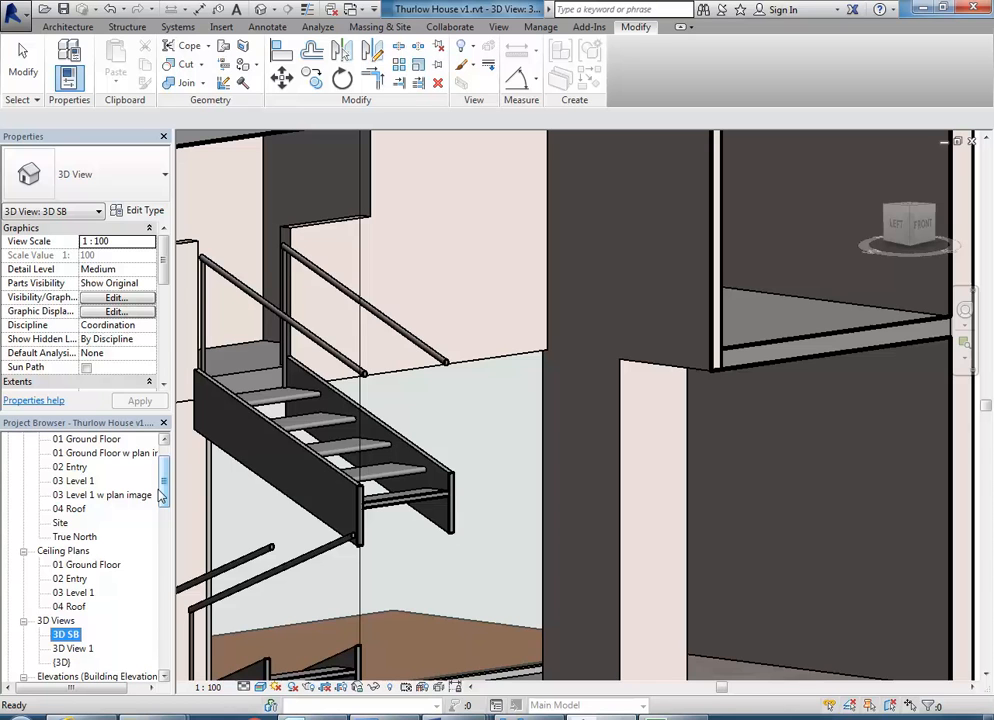
double_click(90, 440)
scroll(477, 423, "down", 2)
middle_click_drag(477, 423, 440, 409)
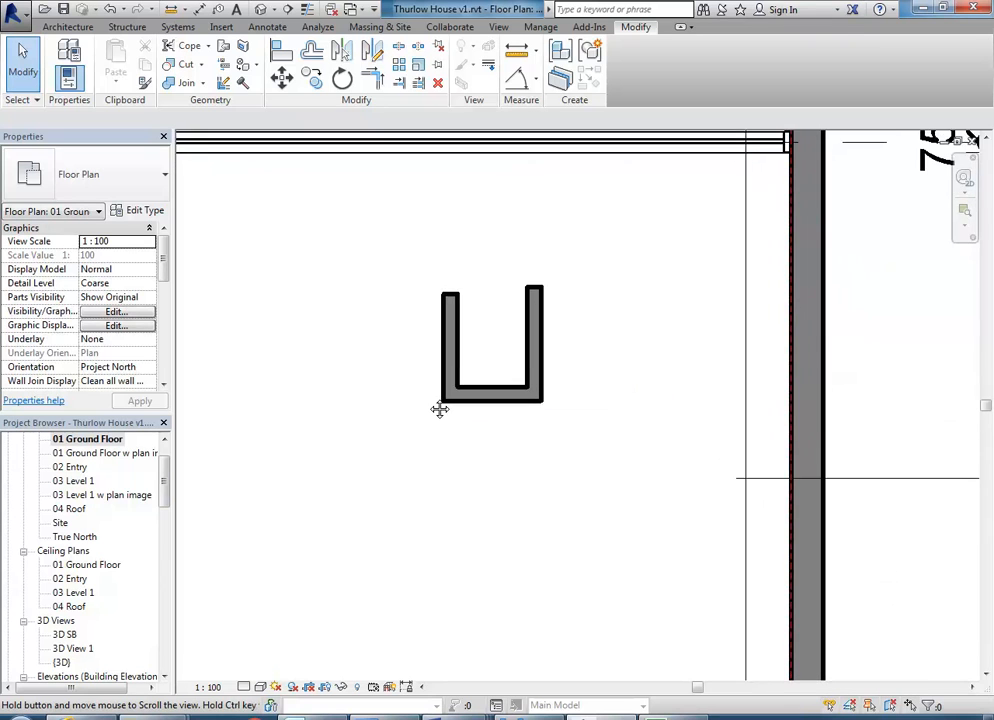
scroll(461, 373, "up", 3)
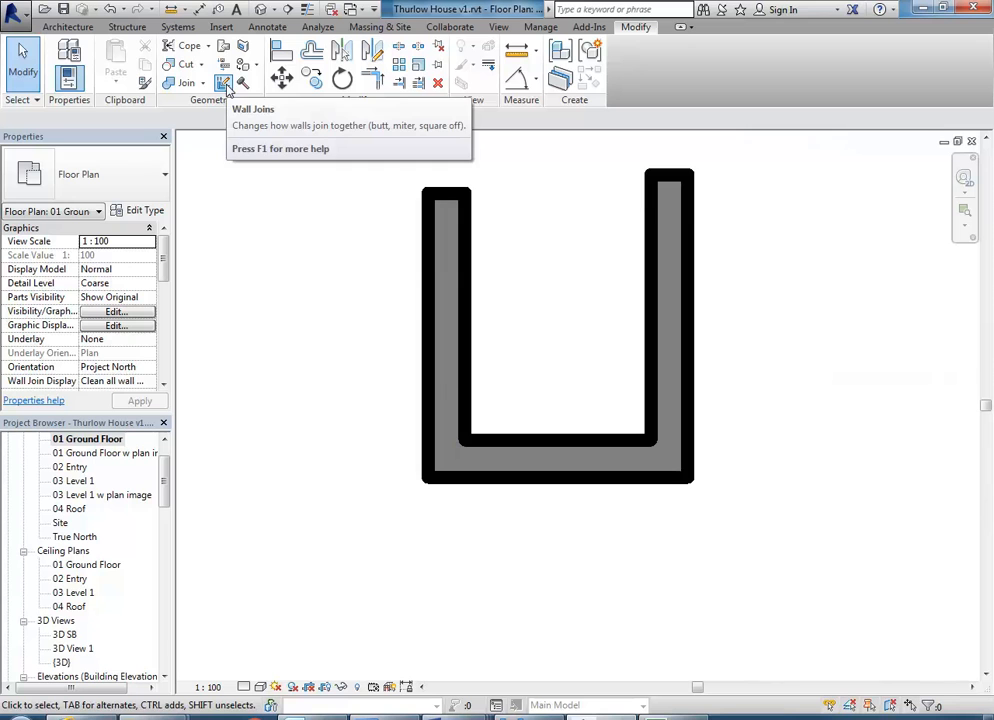
middle_click_drag(561, 264, 448, 393)
scroll(459, 348, "down", 1)
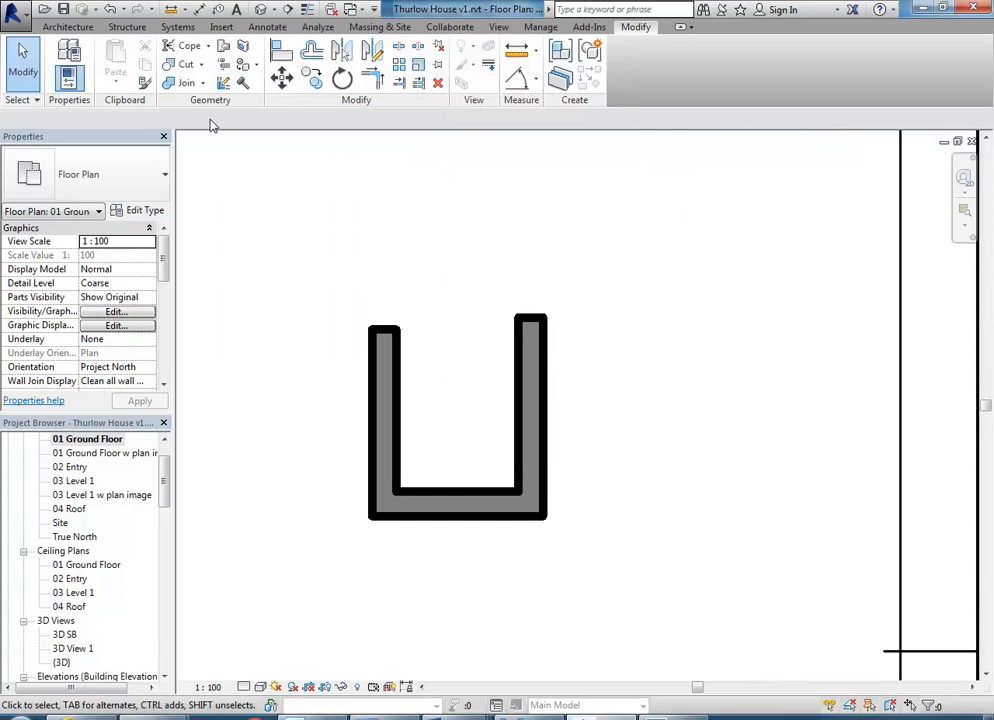
Align the open end of the U-shape's left wall with the open end of its right wall
key("a")
key("l")
left_click(535, 322)
left_click(387, 330)
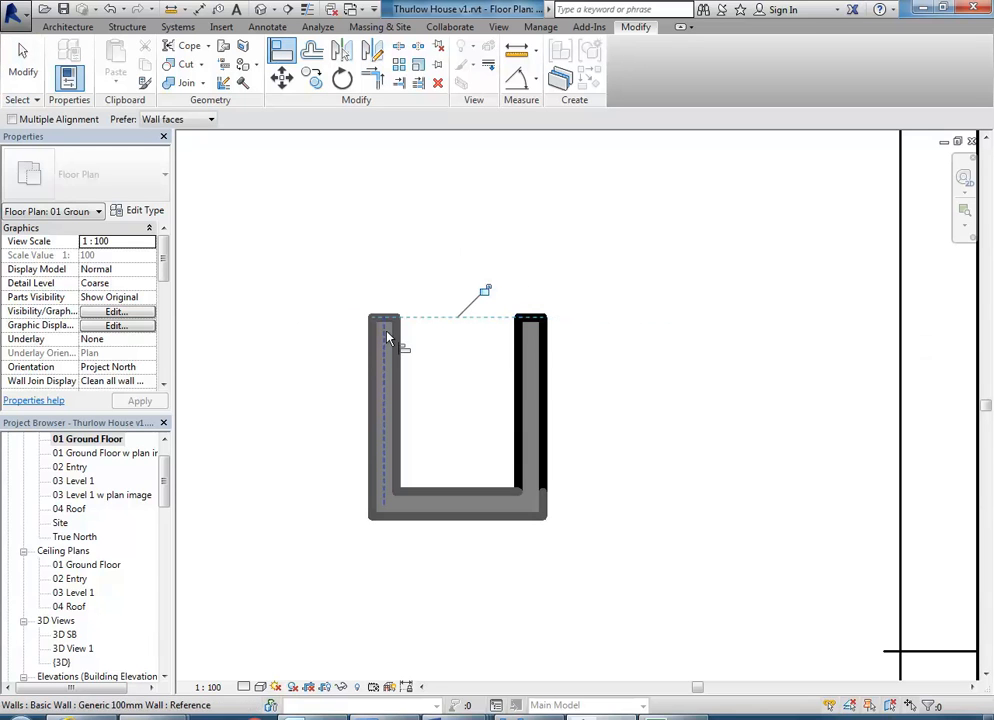
right_click(403, 223)
left_click(442, 236)
right_click(442, 236)
left_click(469, 247)
scroll(452, 265, "down", 2)
middle_click_drag(451, 266, 417, 265)
scroll(417, 265, "up", 2)
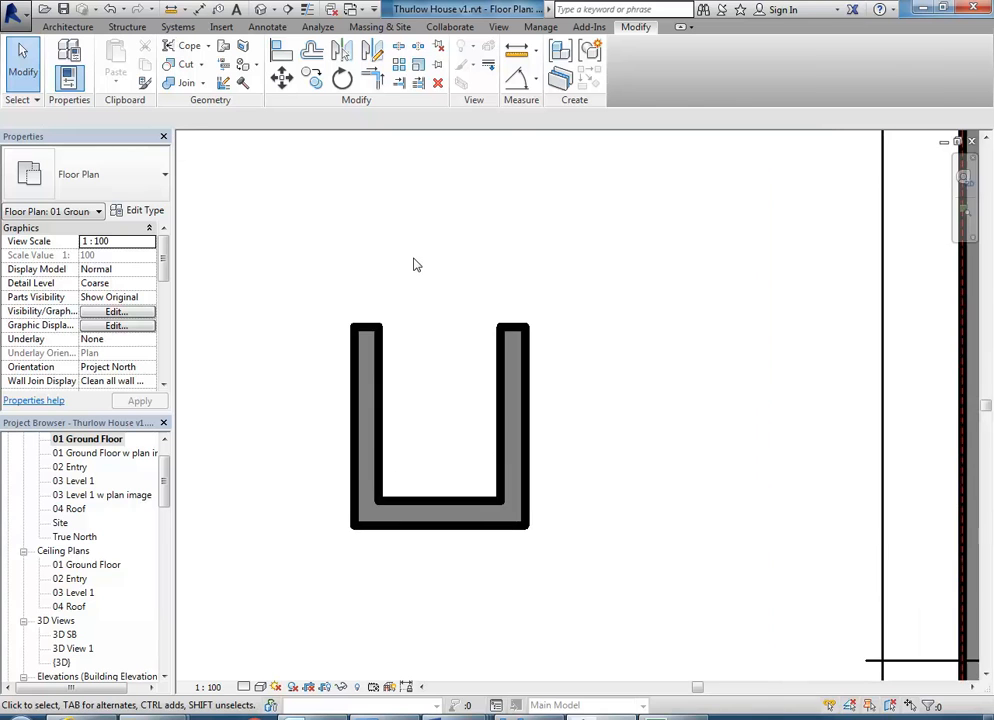
Reopen the 3D SB view and inspect the wall edges around the stair from below and from the side
double_click(62, 663)
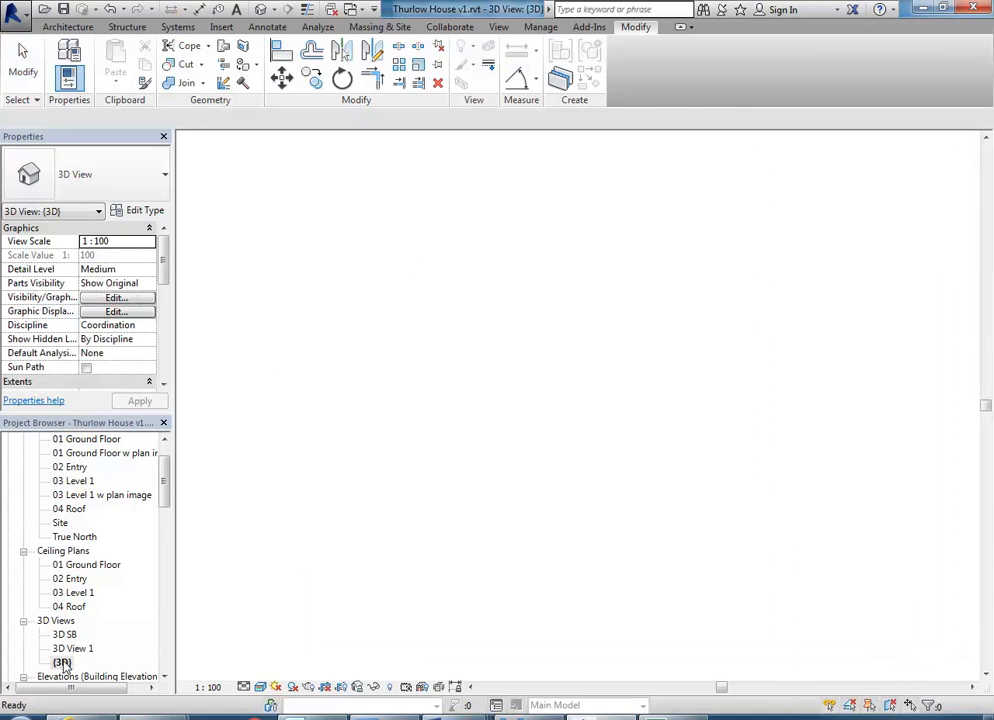
double_click(63, 636)
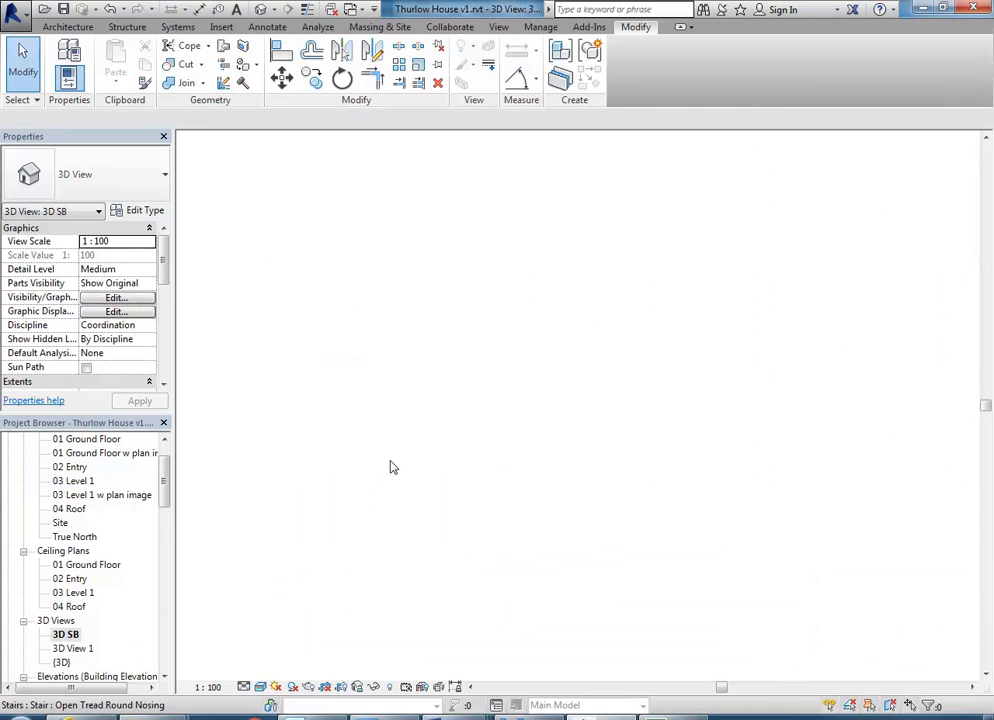
middle_click_drag(388, 415, 402, 268, "shift")
scroll(521, 419, "up", 5)
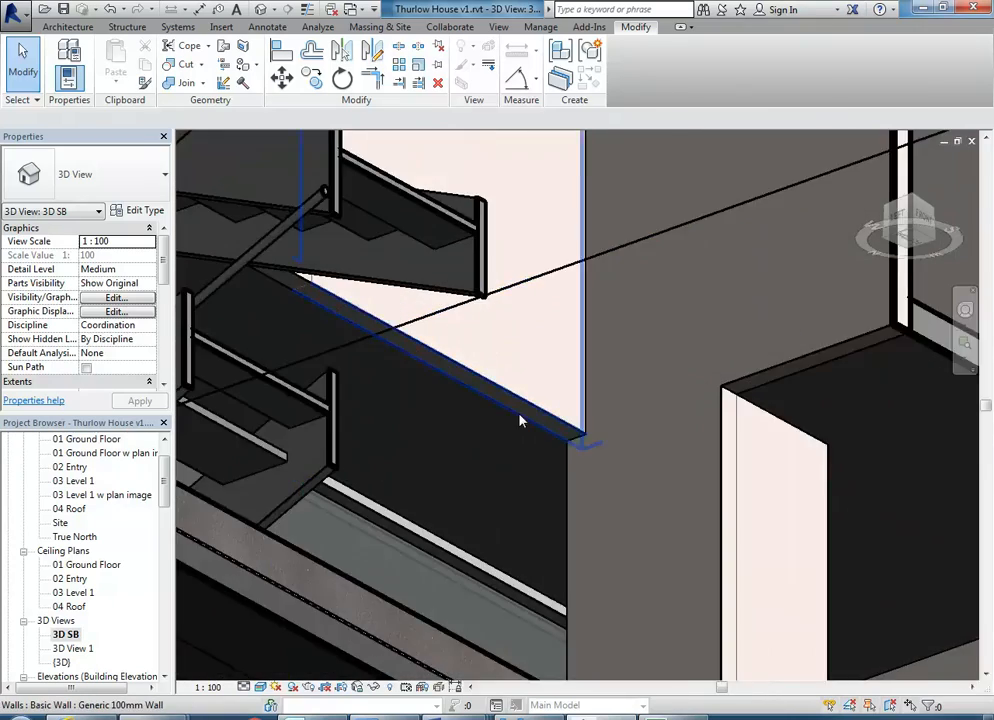
scroll(620, 487, "down", 5)
middle_click_drag(688, 437, 703, 519, "shift")
scroll(687, 470, "down", 2)
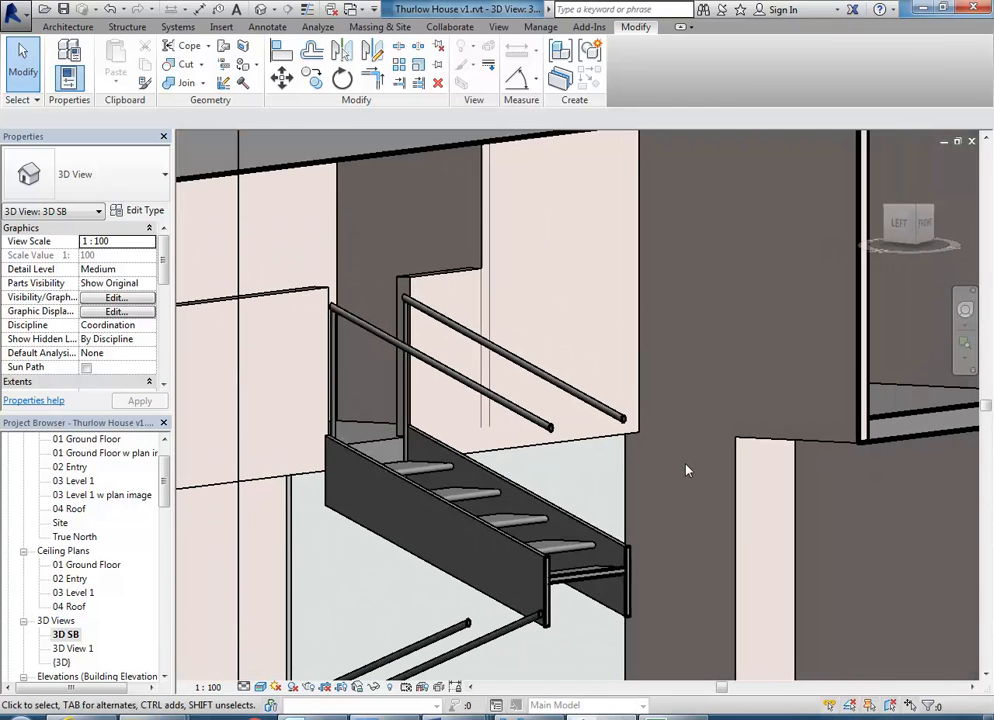
scroll(655, 470, "down", 1)
middle_click_drag(636, 432, 637, 373)
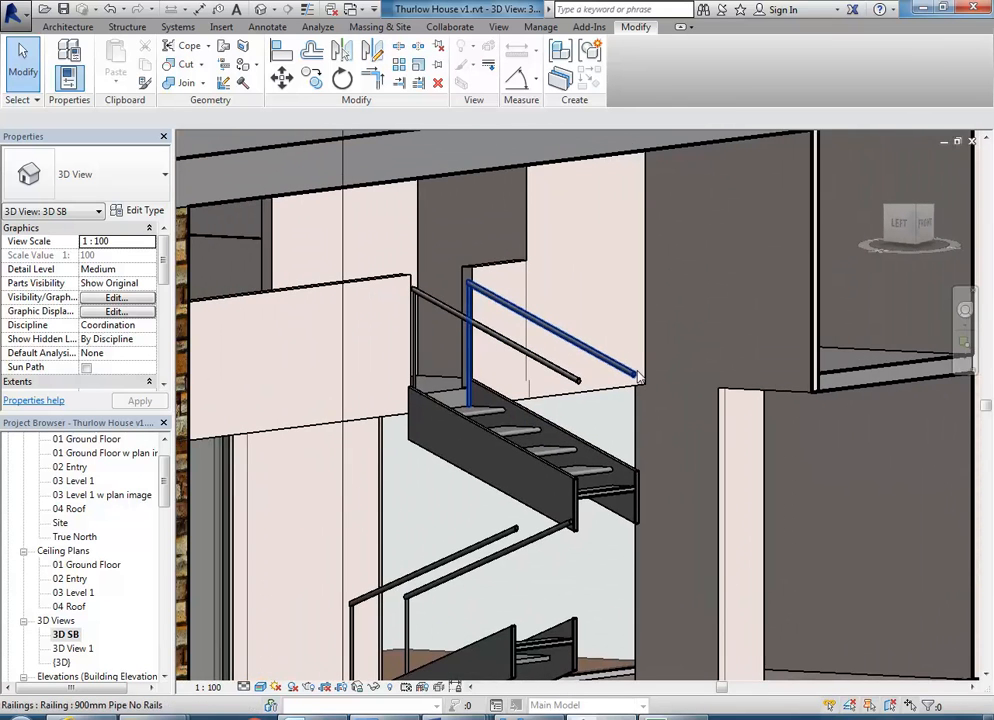
scroll(509, 289, "up", 2)
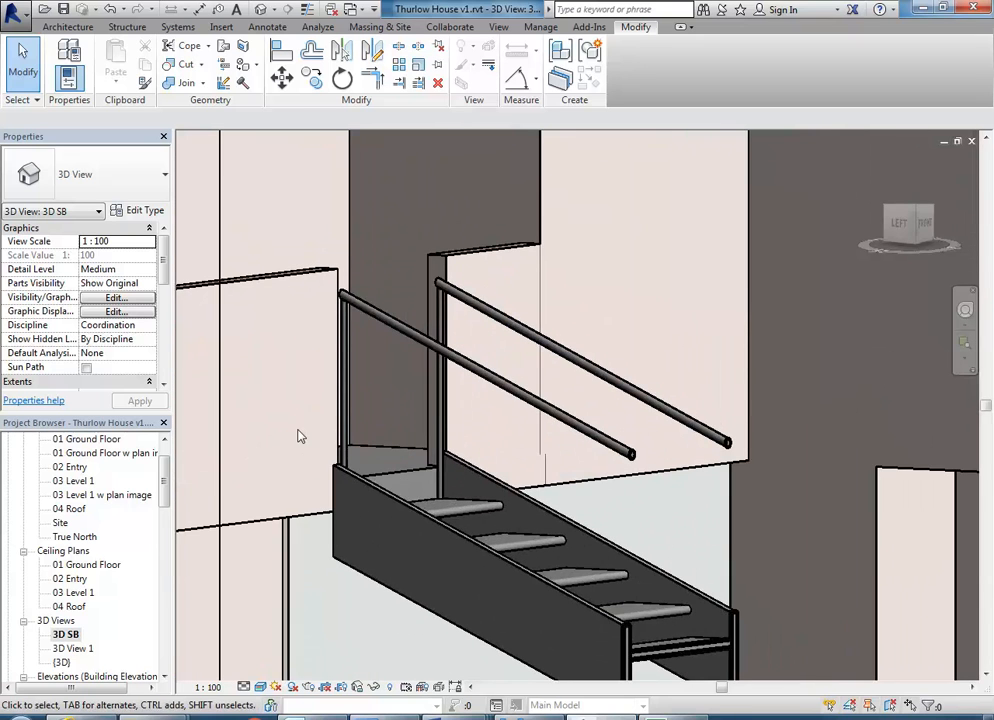
Open the 03 Level 1 plan view and examine the wall junctions around the short L-shaped wall east of the stair
scroll(165, 490, "up", 1)
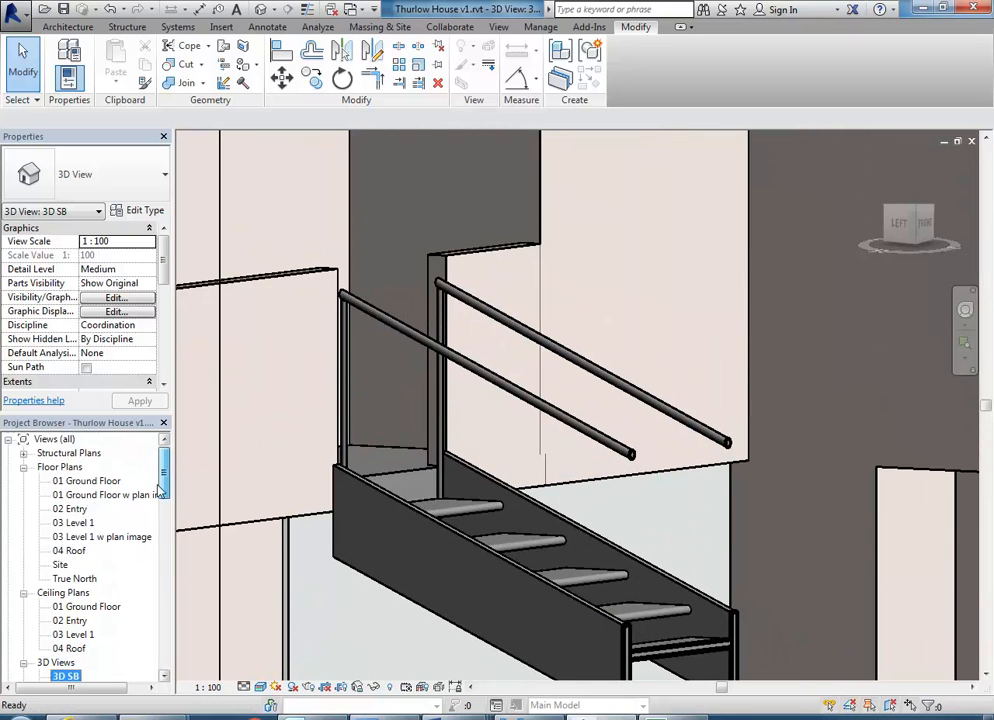
double_click(72, 524)
scroll(560, 415, "down", 3)
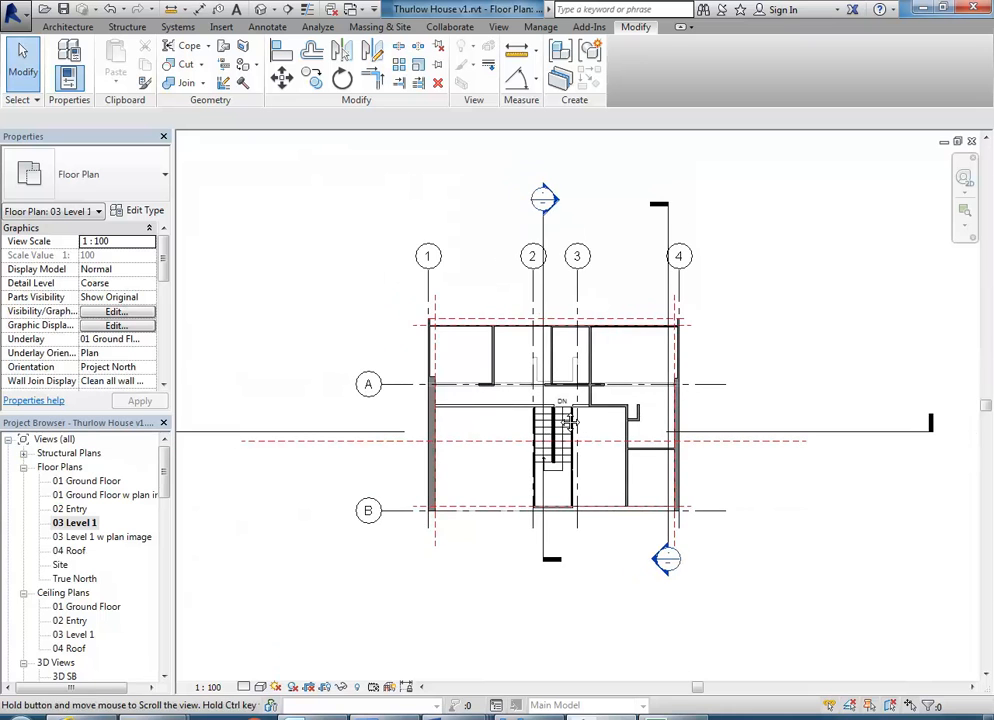
middle_click_drag(562, 421, 464, 417)
scroll(488, 400, "up", 5)
scroll(442, 479, "up", 1)
middle_click_drag(442, 479, 366, 439)
scroll(577, 337, "up", 7)
middle_click_drag(736, 461, 538, 412)
middle_click_drag(617, 540, 541, 474)
scroll(604, 502, "up", 3)
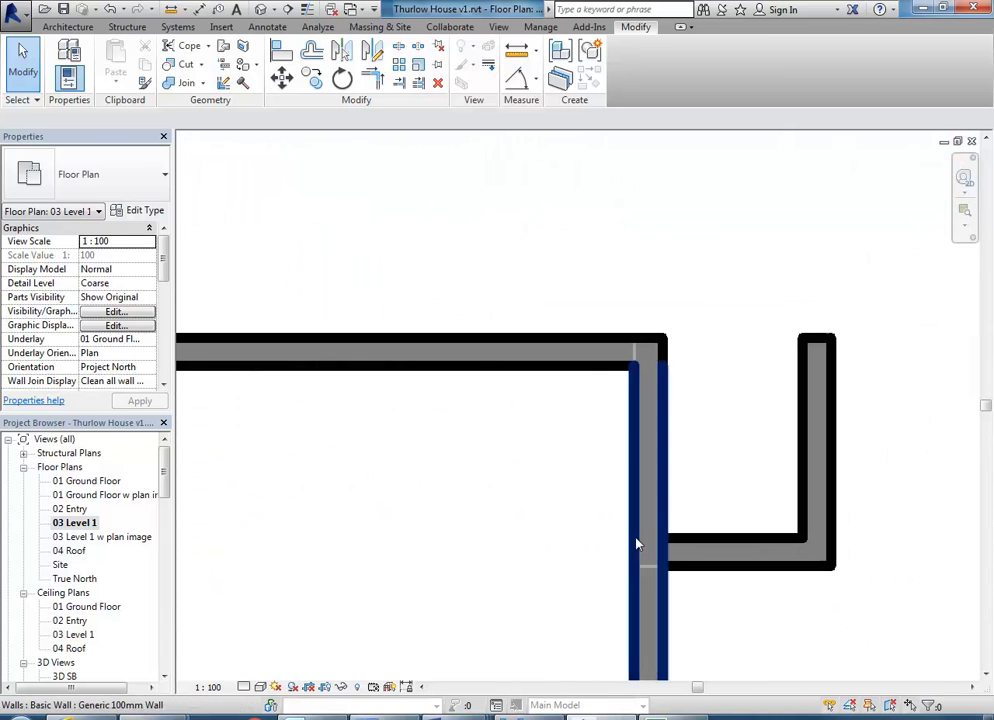
scroll(640, 545, "up", 2)
middle_click_drag(708, 566, 615, 543)
middle_click(595, 541)
middle_click(595, 541)
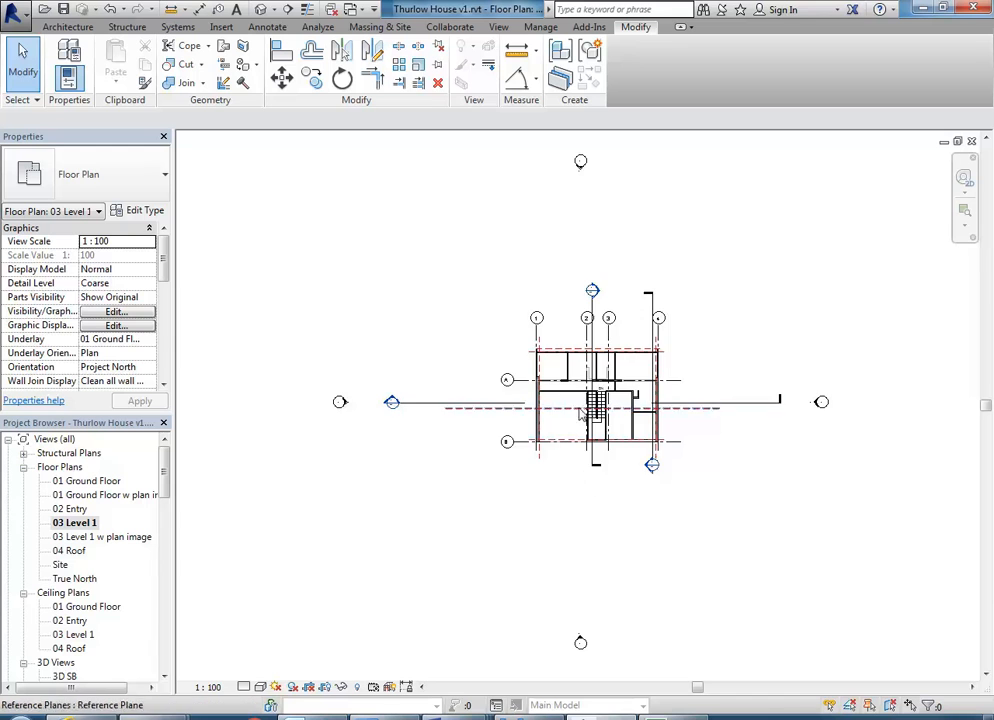
scroll(635, 400, "up", 8)
middle_click_drag(610, 440, 584, 442)
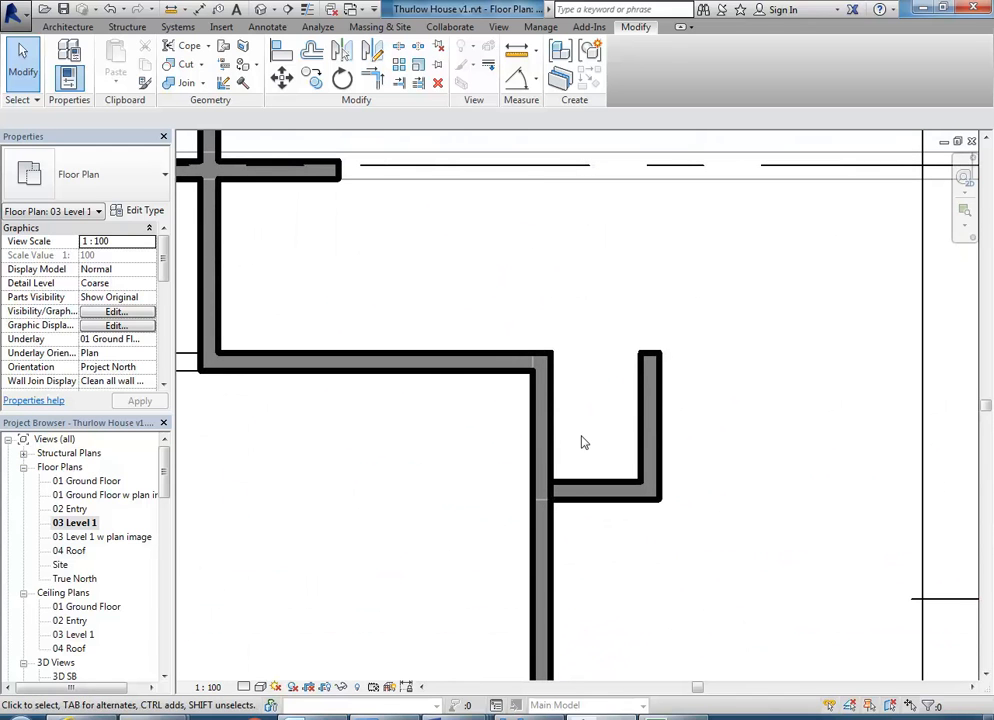
Join the geometry of the short L-shaped wall east of the stair with the long vertical wall it meets
left_click(181, 82)
left_click(578, 488)
left_click(550, 473)
right_click(430, 407)
left_click(450, 415)
right_click(455, 417)
left_click(459, 422)
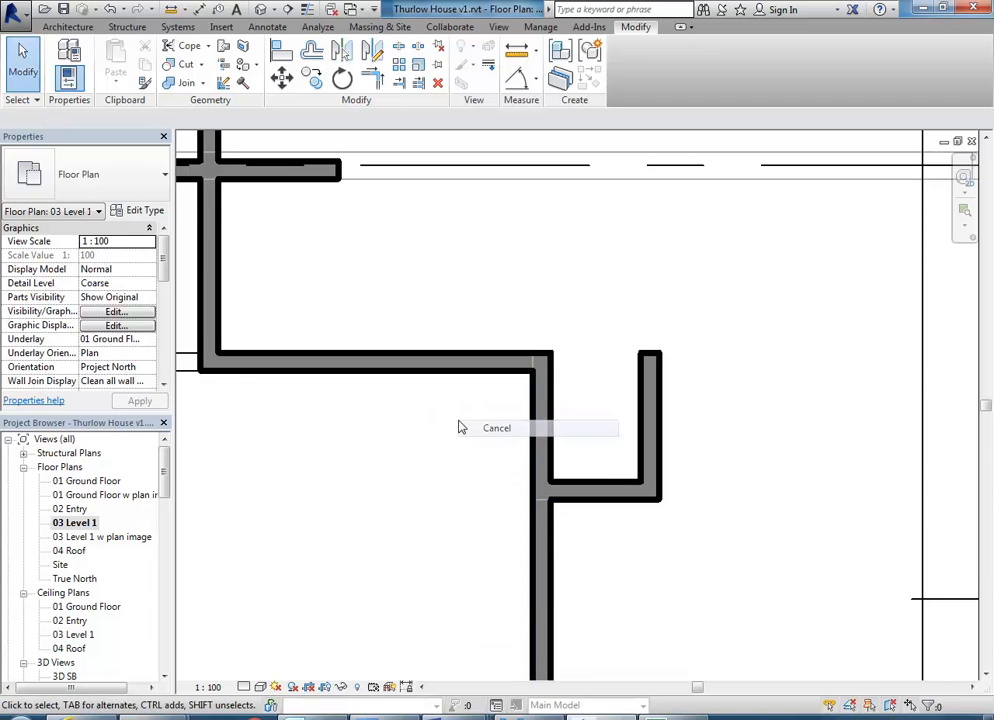
Open the 03 Level 1 w plan image view and frame the door swing drawn beside the stair
scroll(459, 427, "down", 3)
scroll(479, 423, "up", 3)
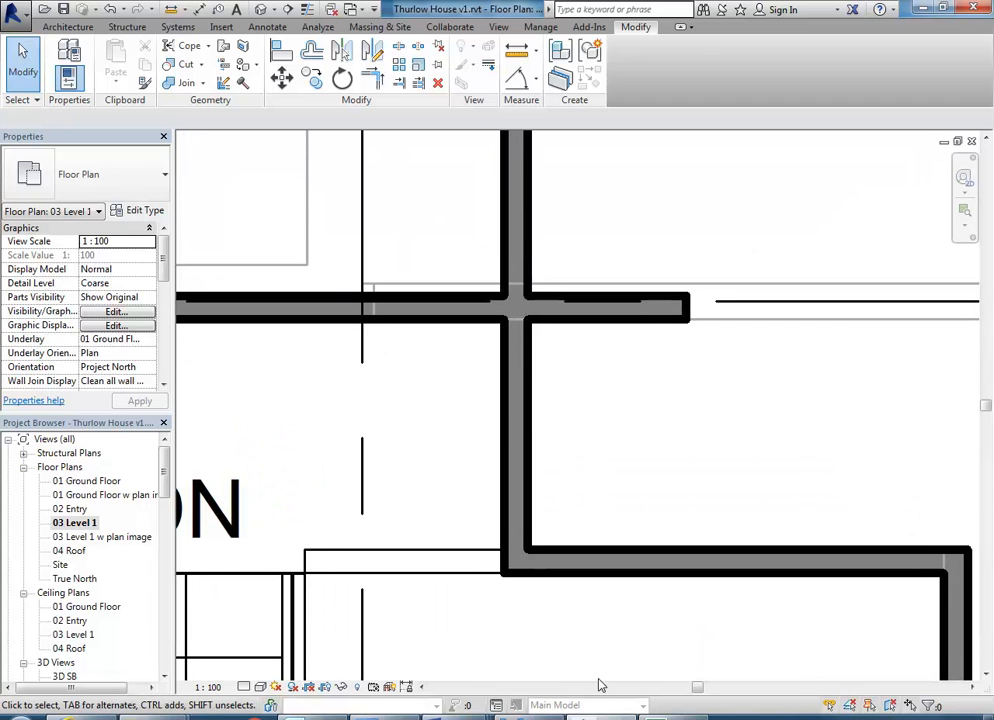
double_click(90, 538)
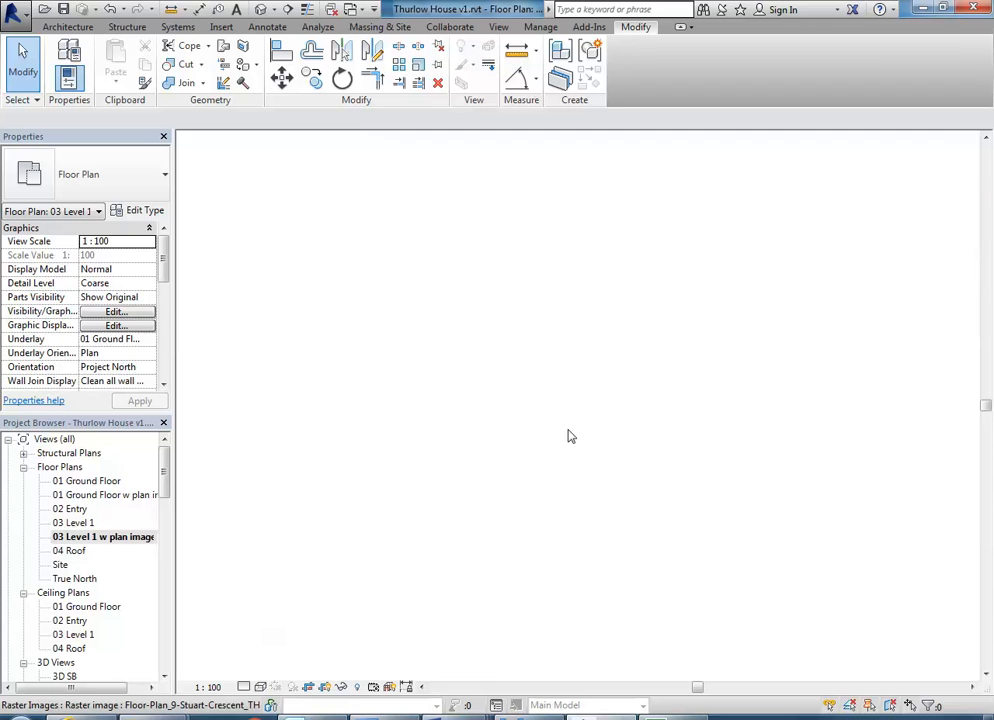
middle_click_drag(643, 373, 630, 364)
scroll(625, 360, "down", 3)
middle_click_drag(370, 248, 543, 366)
scroll(537, 382, "up", 3)
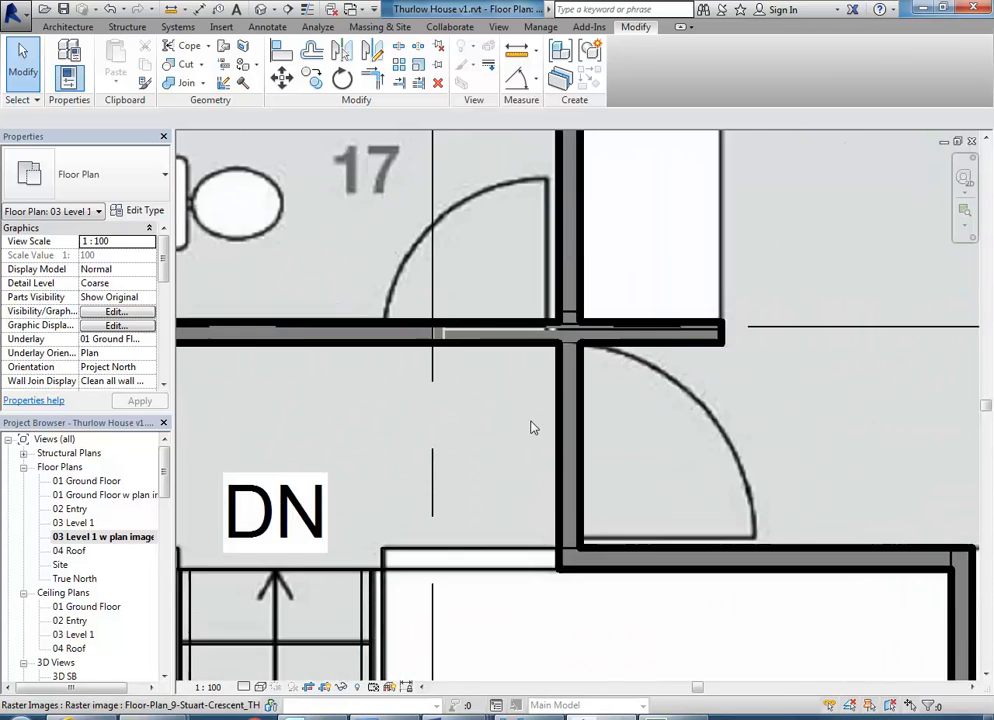
scroll(531, 428, "up", 1)
middle_click_drag(533, 430, 489, 431)
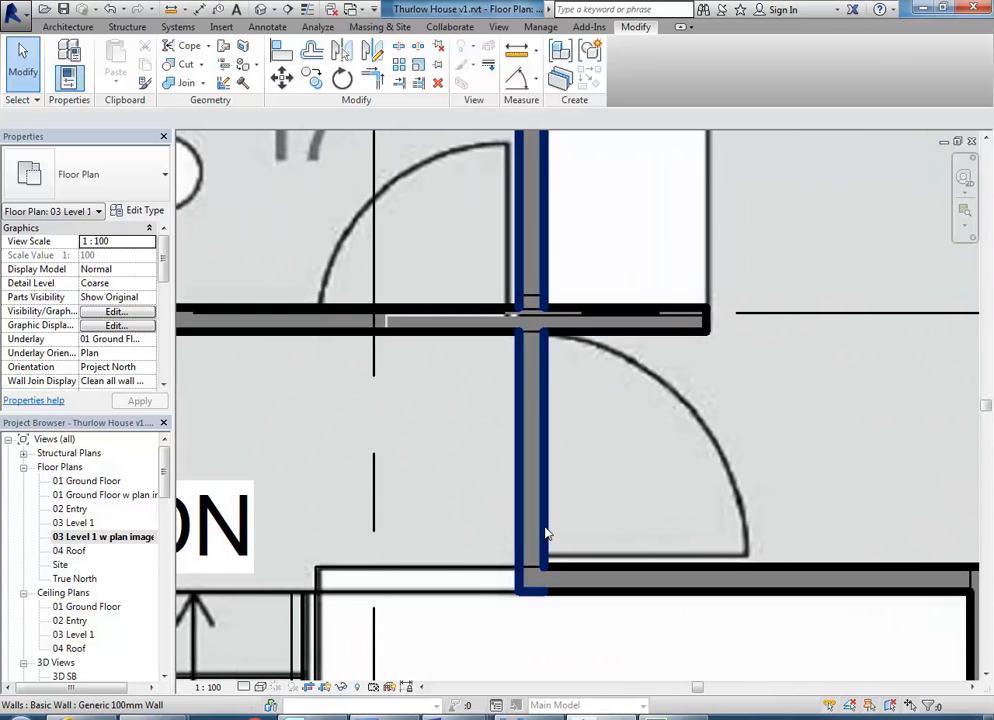
middle_click_drag(477, 484, 434, 488)
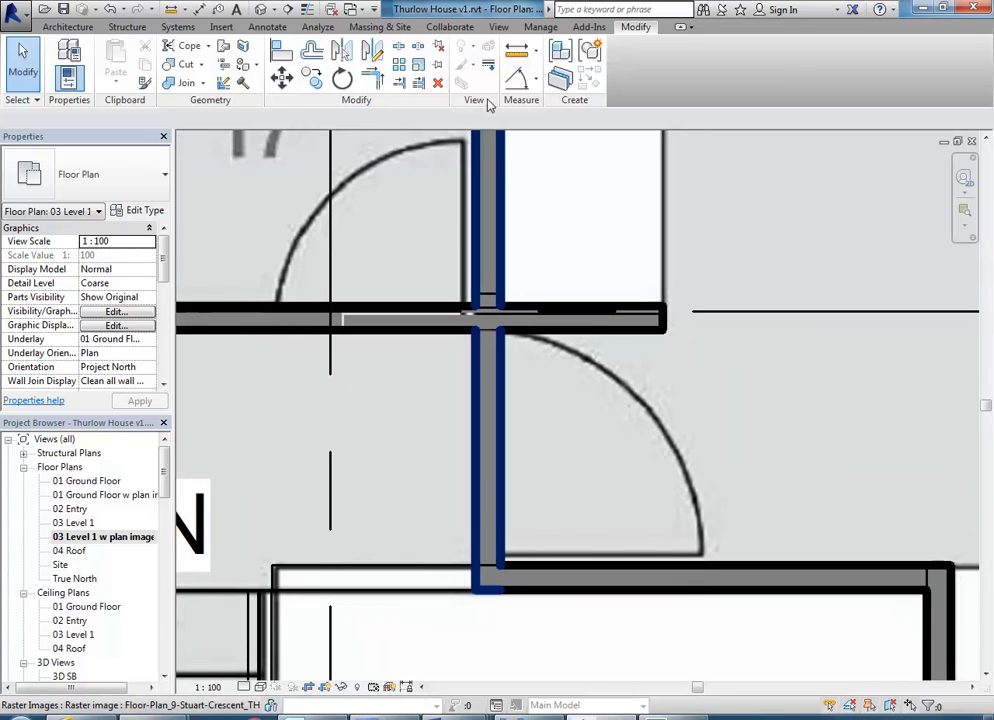
Measure the wall segment at the door swing, from its lower inside corner up to the crossing wall
left_click(516, 55)
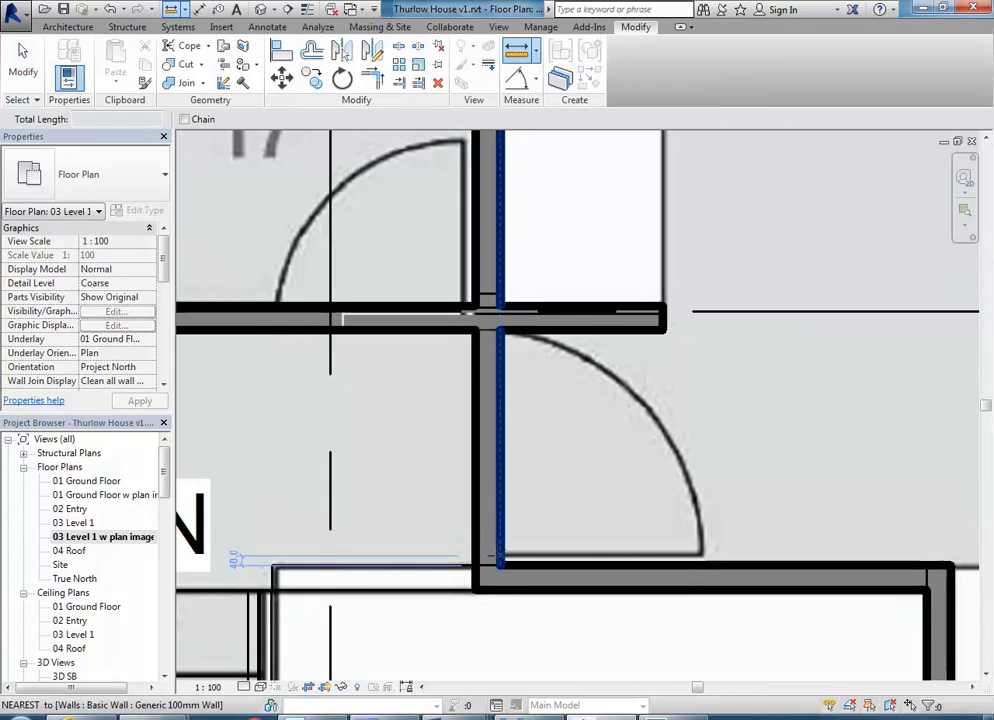
left_click(500, 565)
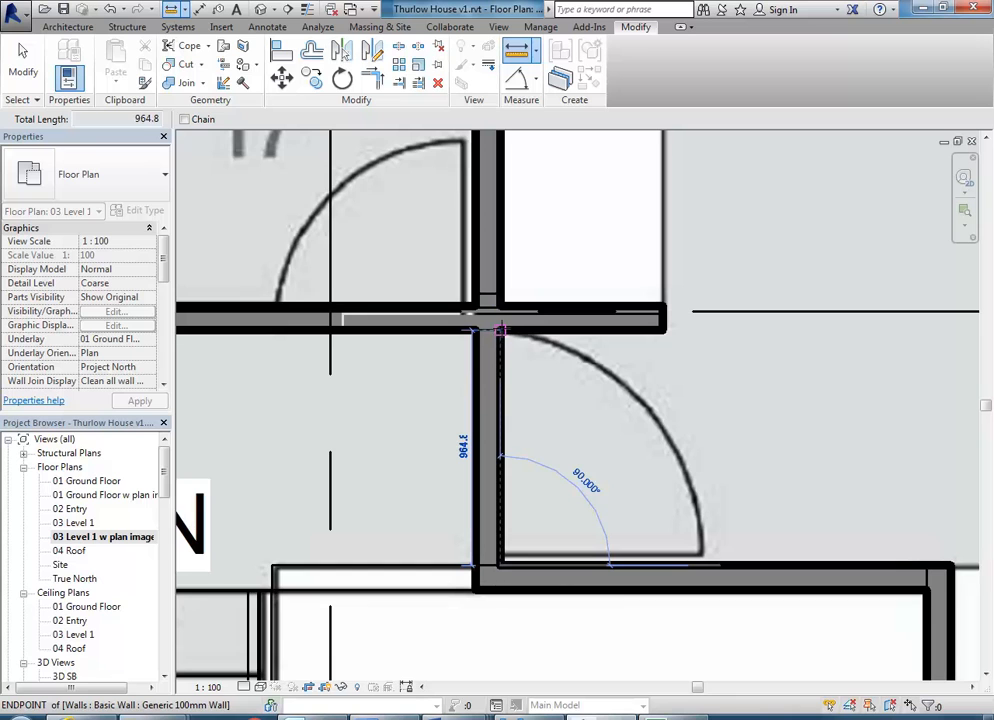
left_click(500, 328)
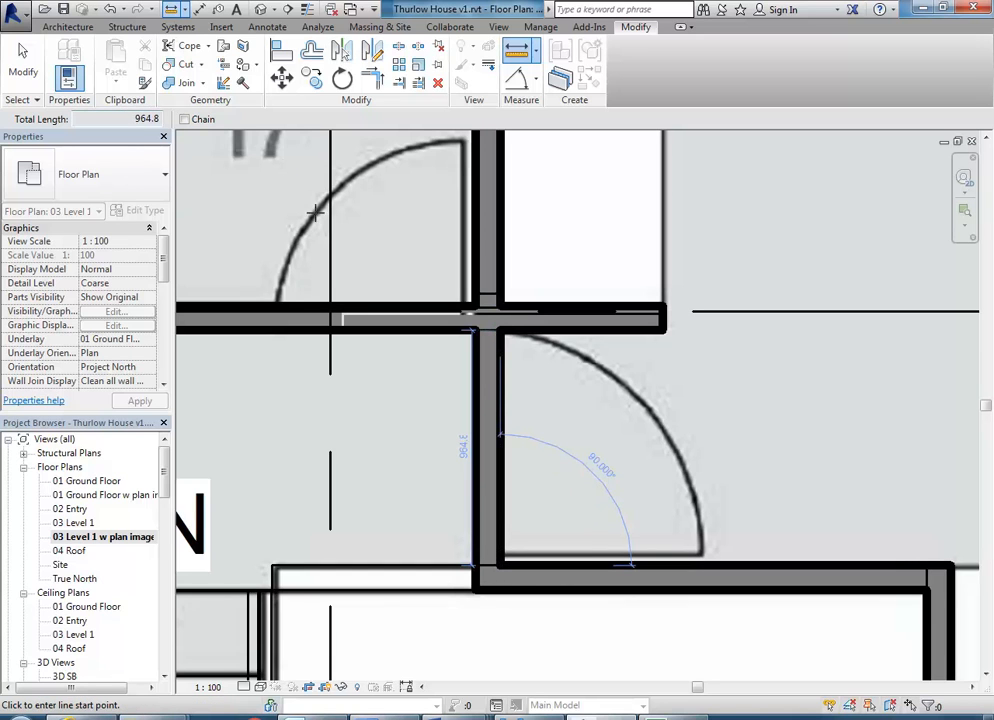
right_click(369, 218)
left_click(390, 225)
scroll(420, 237, "down", 1)
middle_click_drag(420, 237, 449, 262)
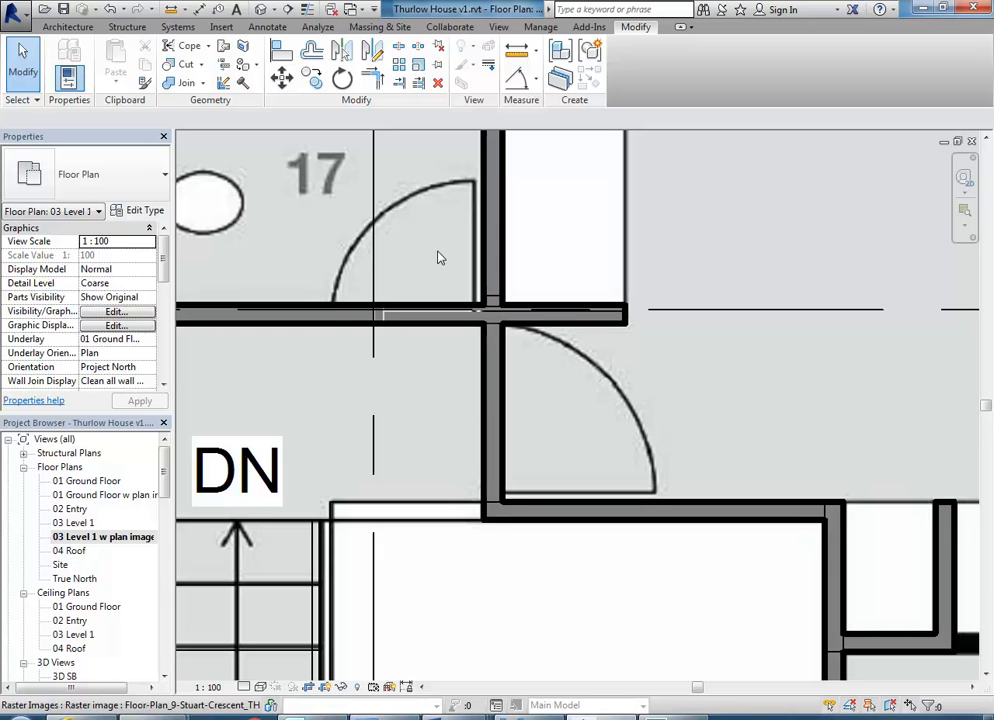
Repeat the length measurement of the wall segment beside the door swing and leave the measuring tool
left_click(516, 52)
left_click(502, 502)
left_click(503, 325)
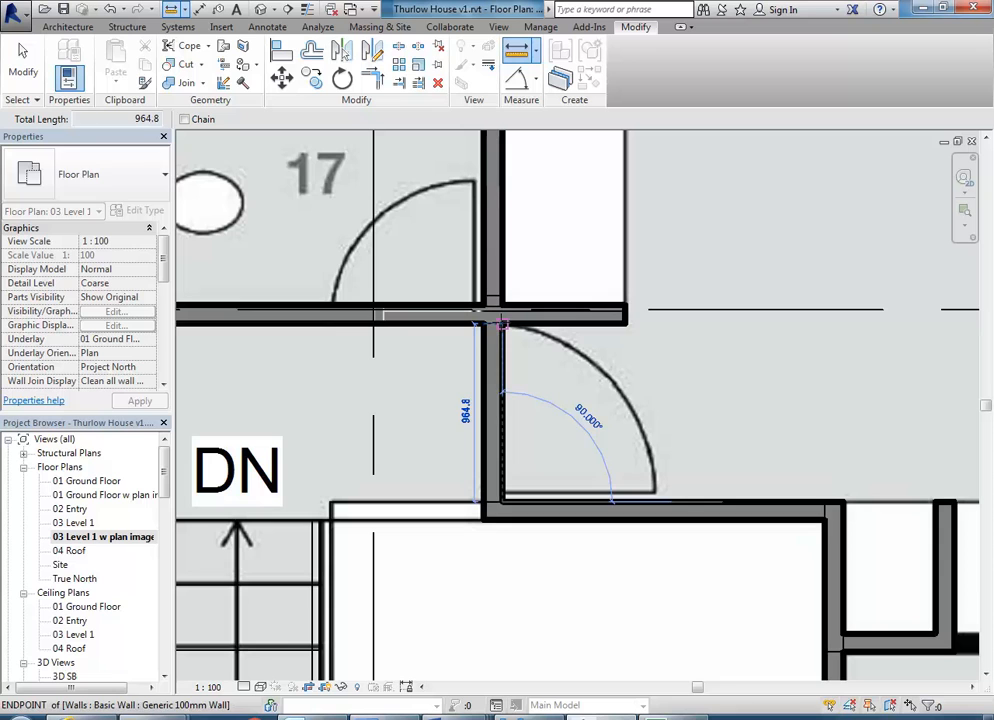
right_click(397, 220)
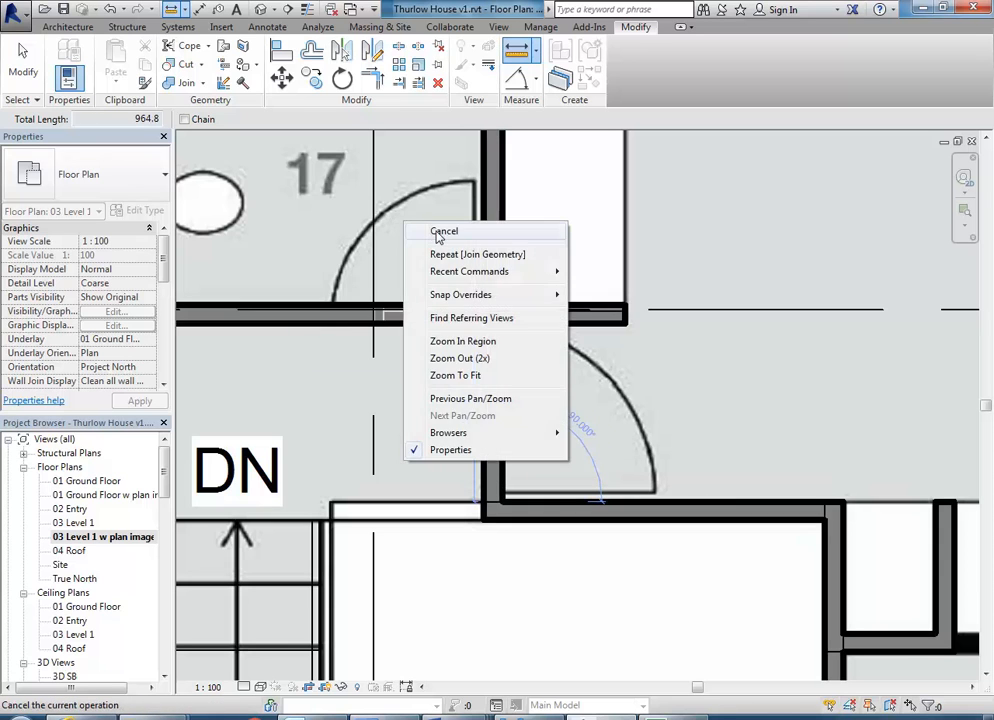
left_click(437, 237)
right_click(439, 234)
left_click(447, 245)
scroll(433, 263, "down", 1)
scroll(433, 263, "up", 1)
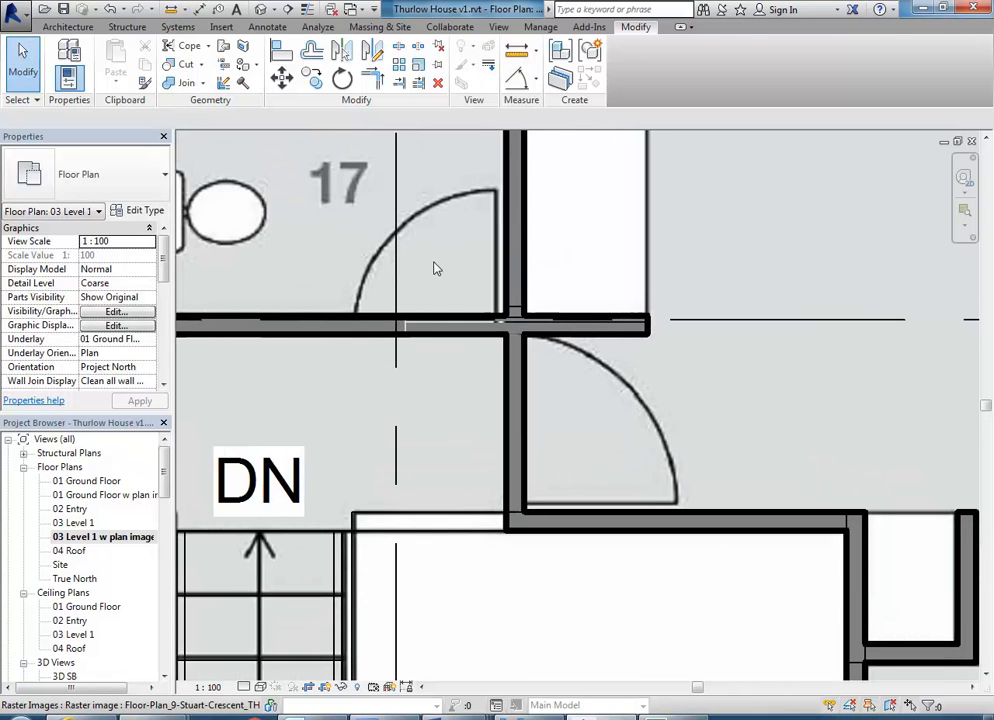
Start placing a door and review the available sizes of the M_Single-Flush family
left_click(67, 27)
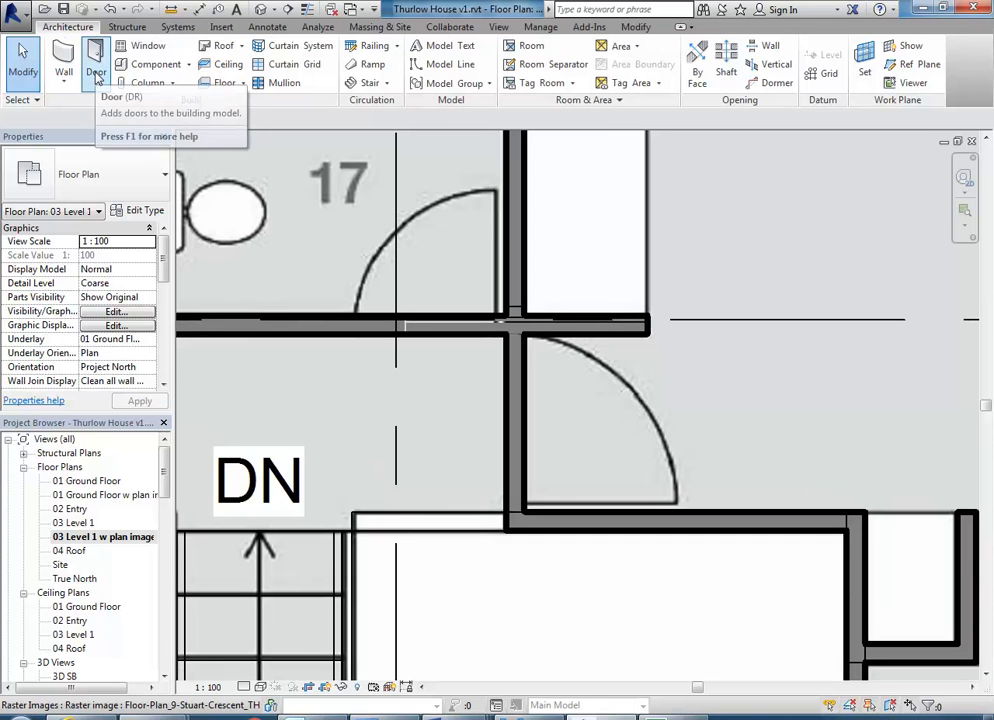
left_click(96, 70)
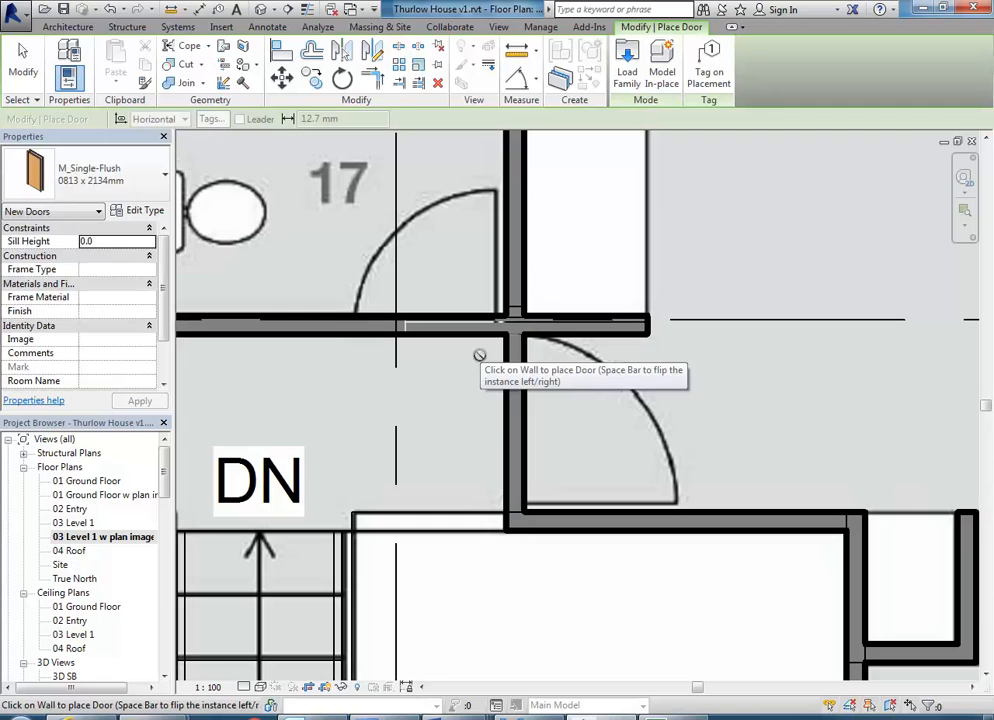
left_click(124, 180)
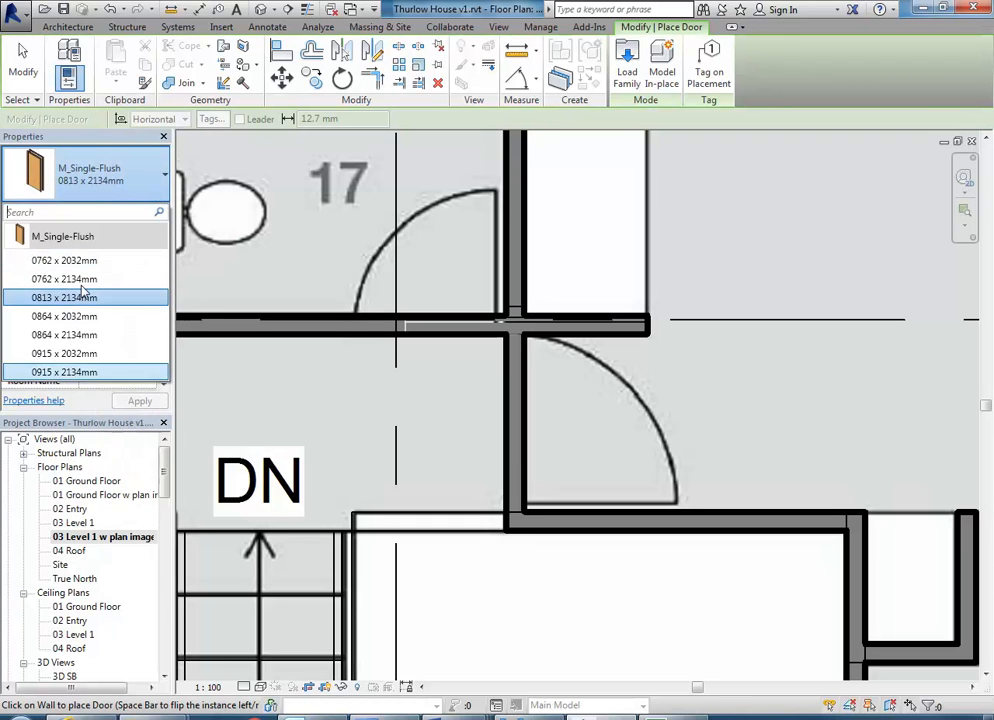
left_click(90, 180)
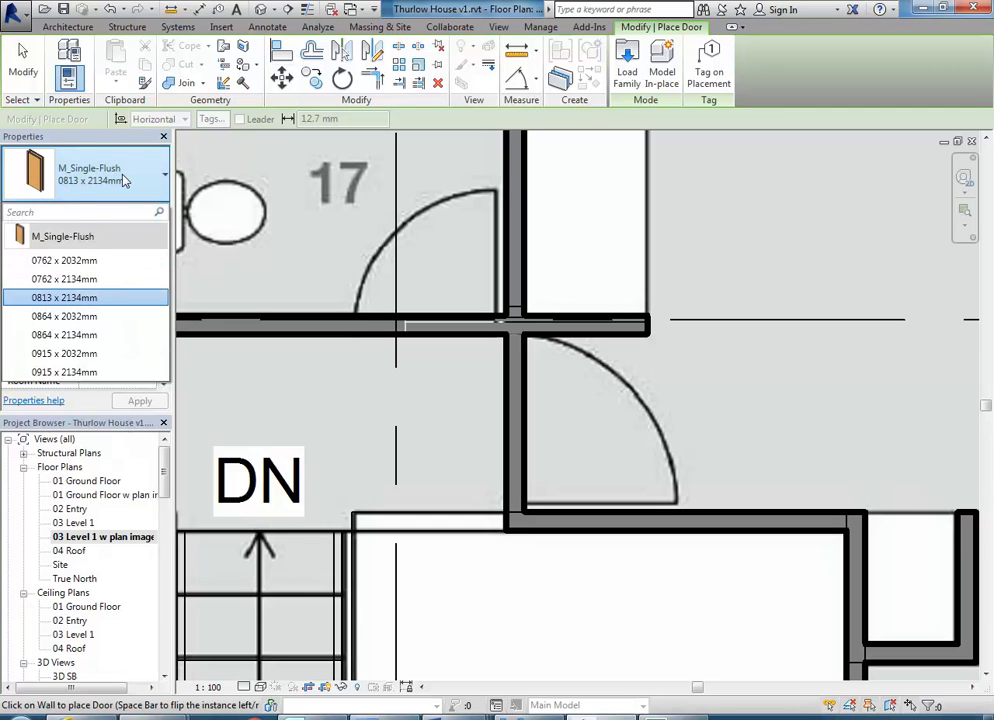
left_click(125, 180)
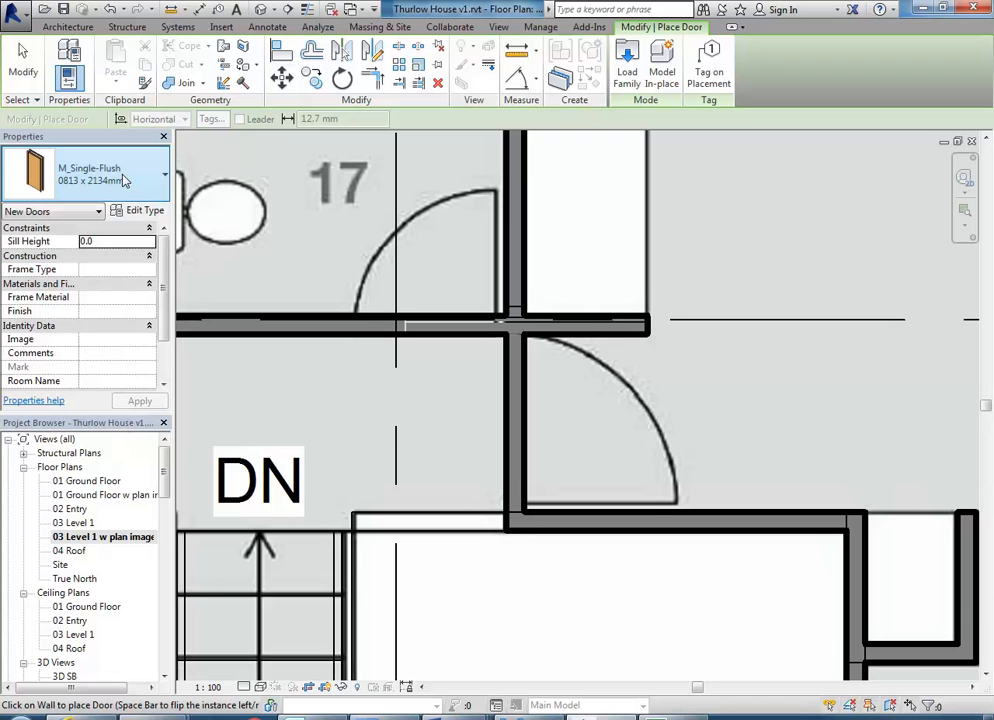
Preview the 0813 x 2134mm M_Single-Flush door against the swing drawn on the plan image beside the stair
middle_click_drag(428, 453, 364, 444)
scroll(380, 427, "up", 1)
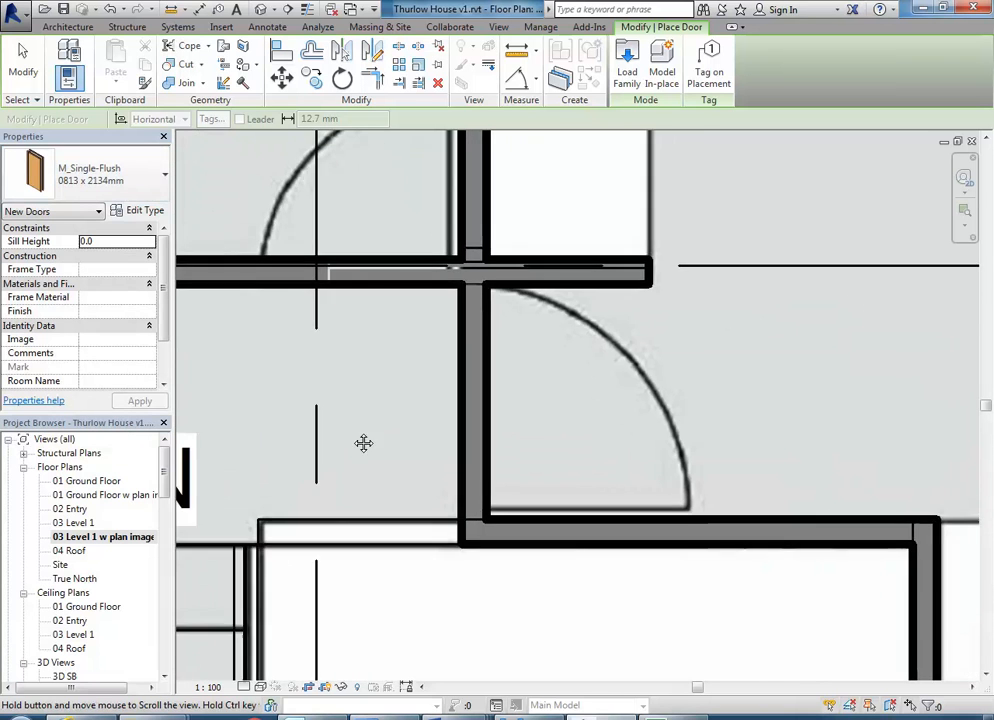
middle_click(387, 441)
middle_click(387, 441)
scroll(600, 370, "up", 6)
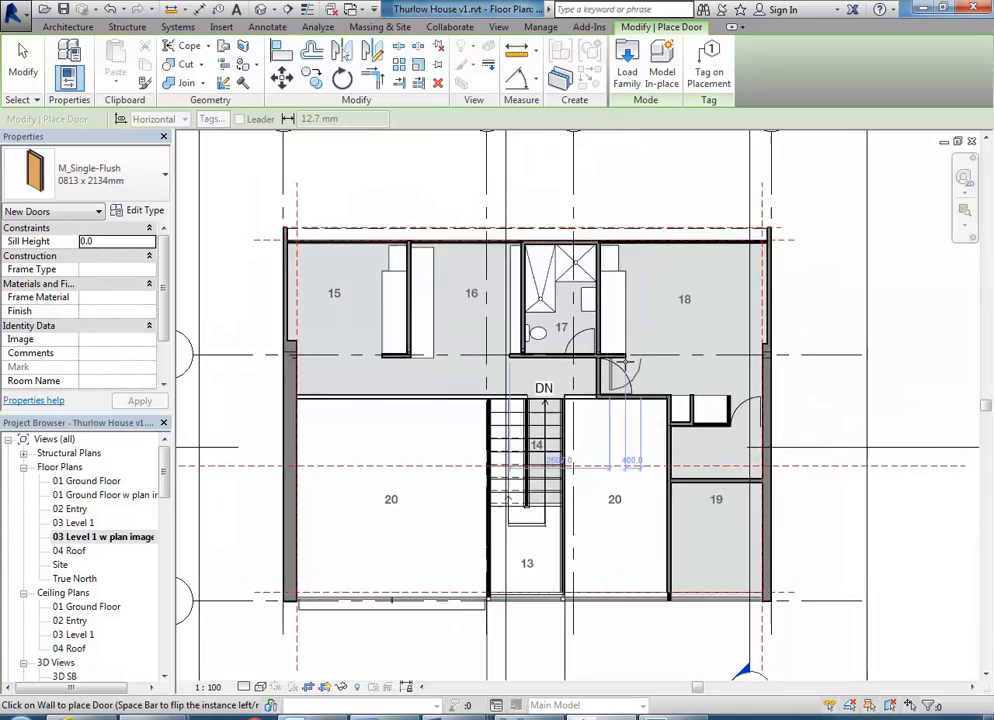
scroll(519, 415, "up", 1)
middle_click_drag(520, 415, 450, 443)
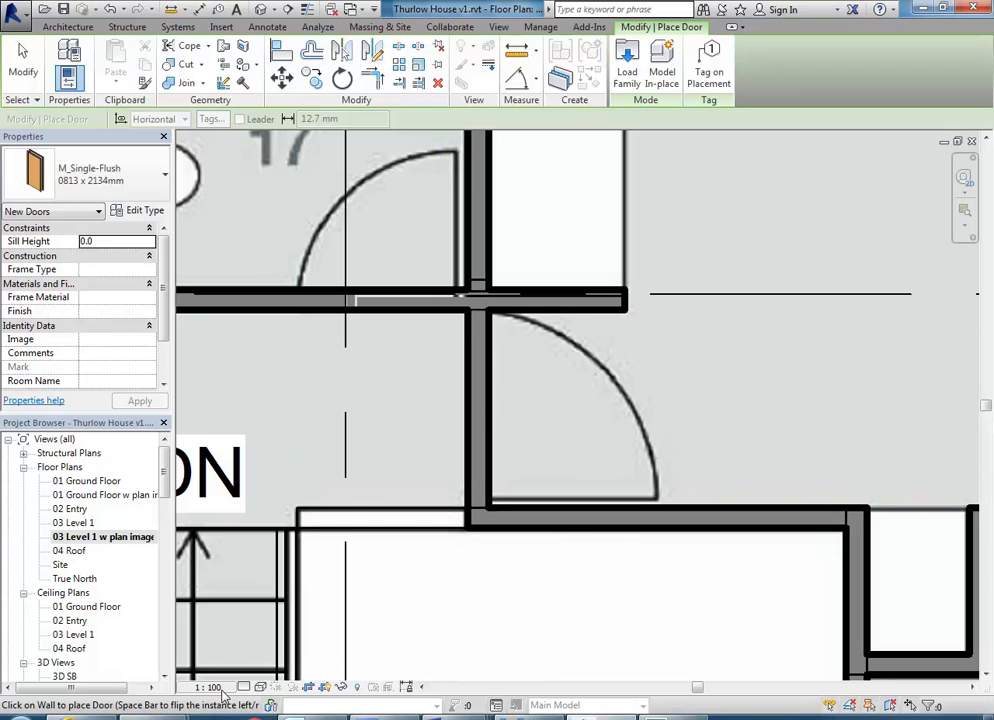
left_click(261, 688)
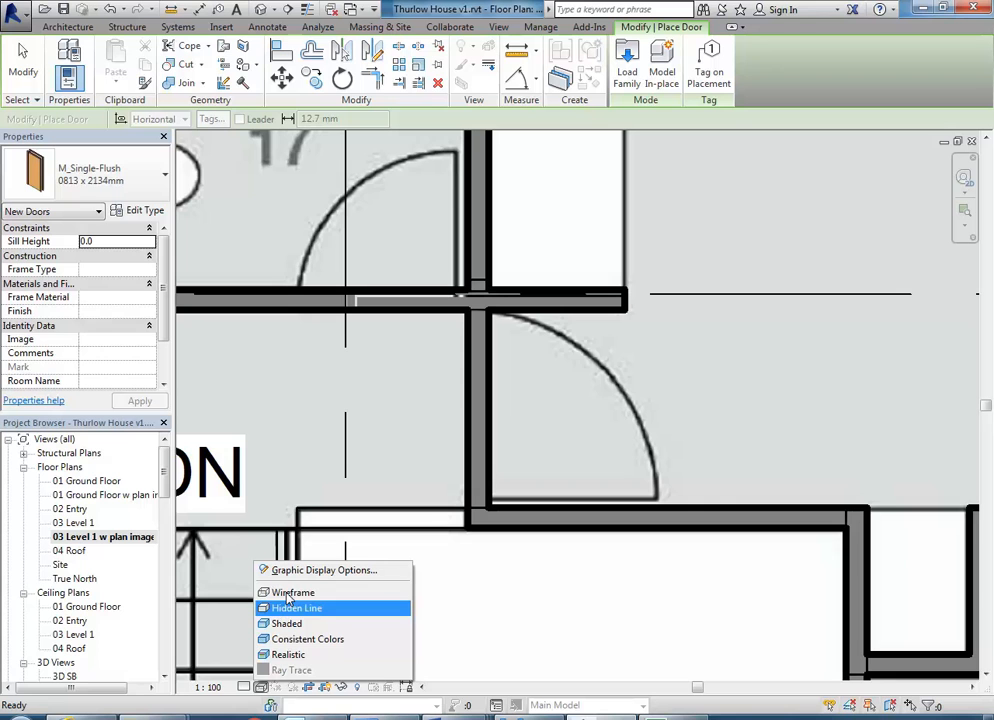
left_click(249, 700)
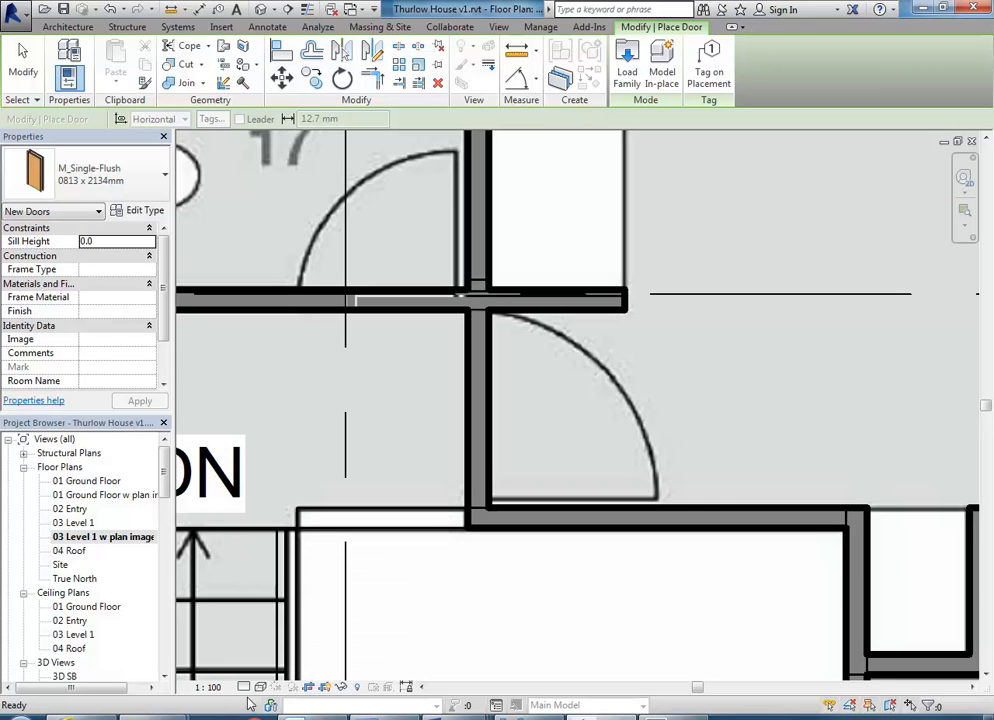
scroll(475, 425, "up", 5)
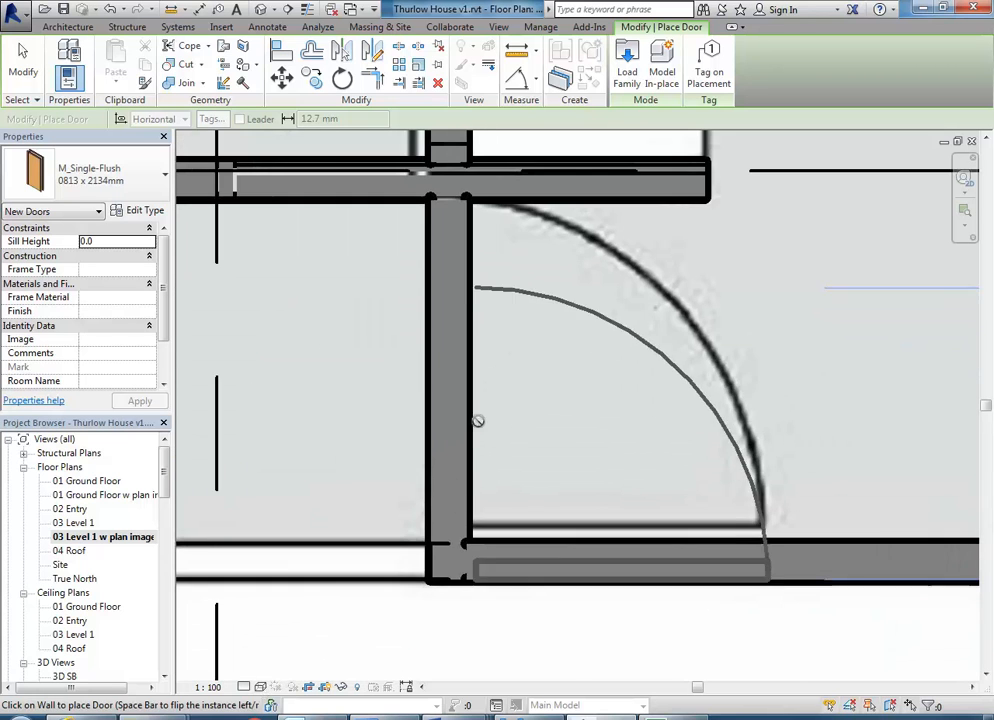
scroll(473, 421, "down", 2)
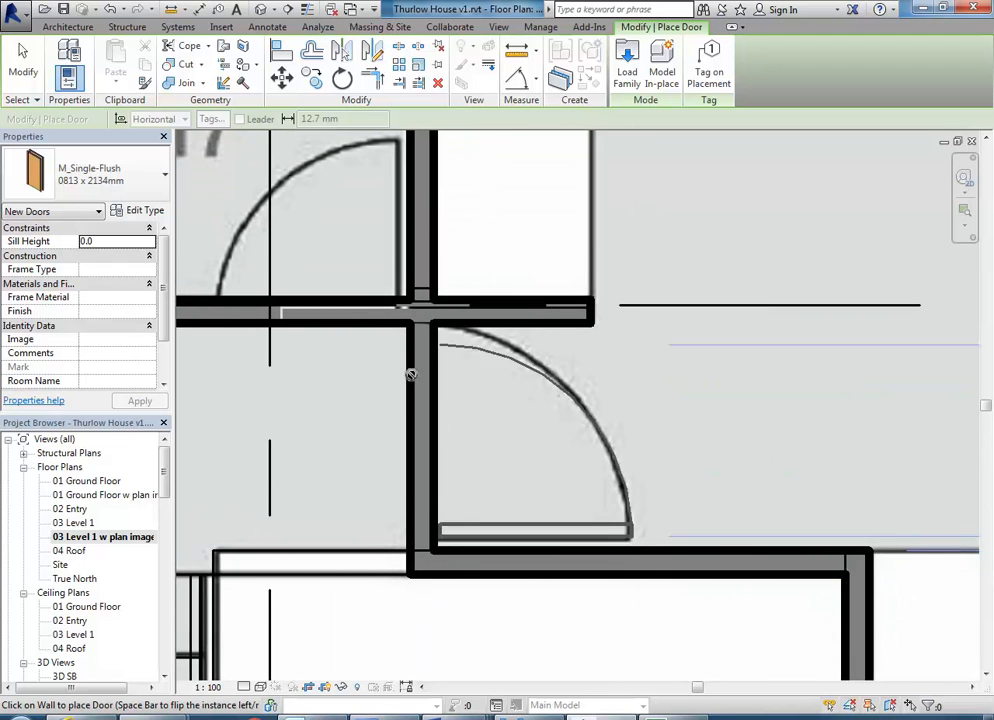
Set the plan view's detail level to Fine and inspect the wall around the door location
left_click(243, 688)
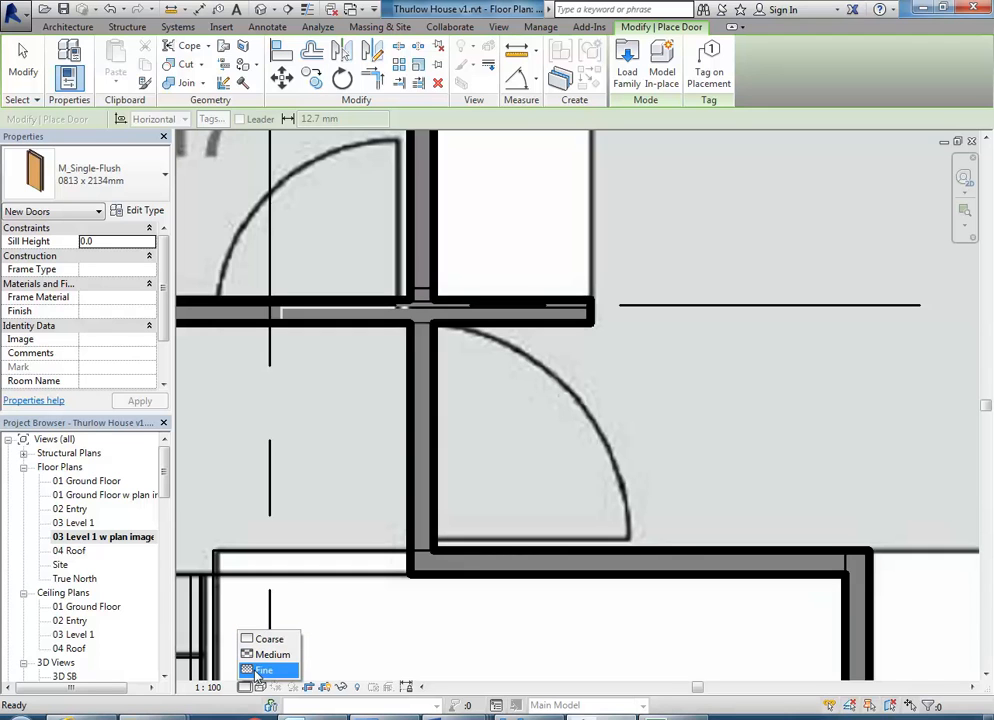
left_click(262, 670)
scroll(355, 450, "up", 2)
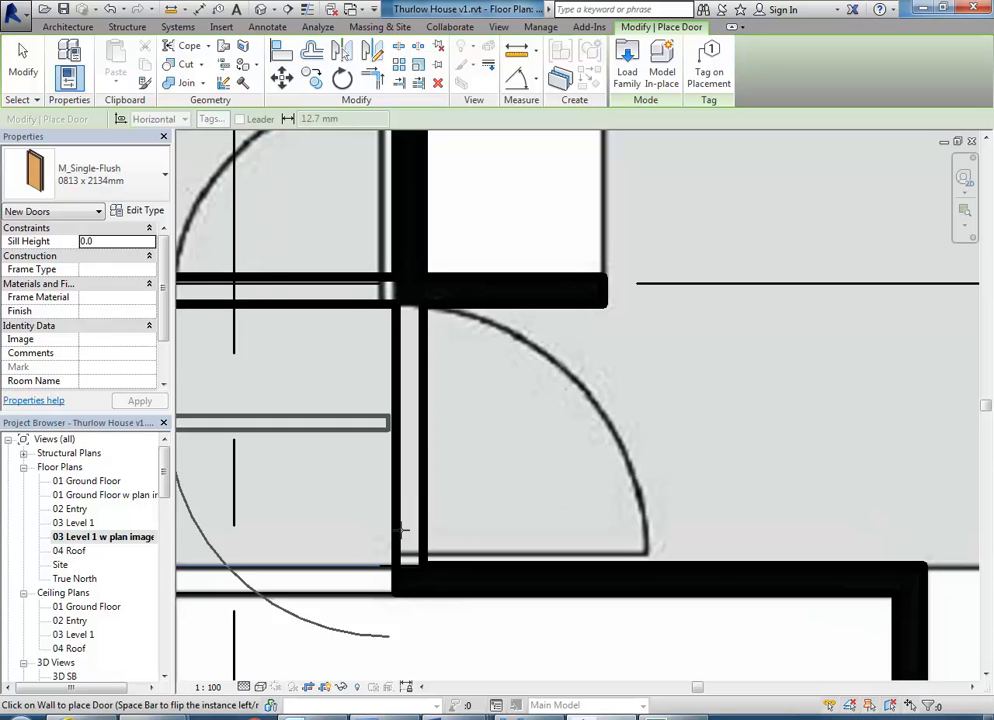
middle_click_drag(322, 481, 393, 499)
scroll(424, 606, "up", 4)
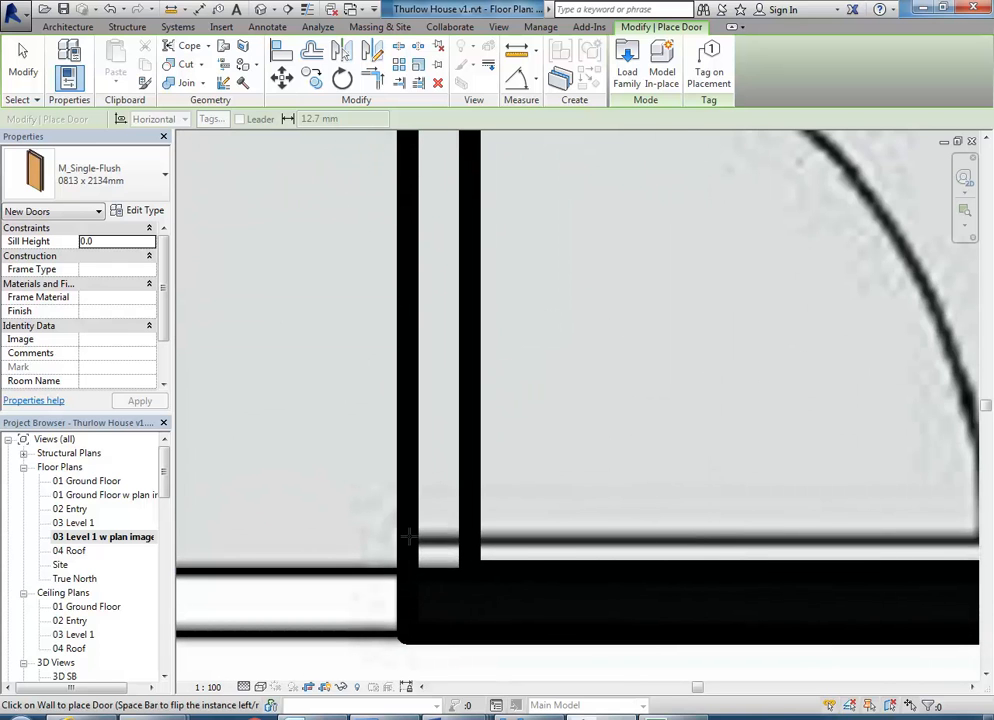
scroll(366, 484, "down", 4)
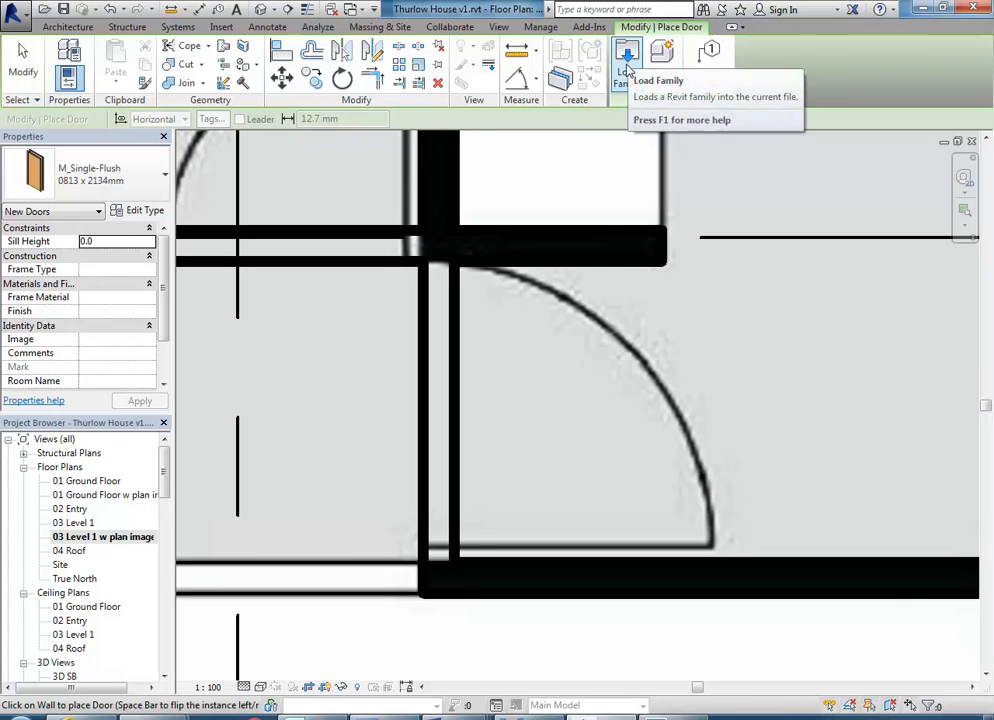
Load the door family Single - Timber Frame (AUS).rfa from the Australian library's Doors folder
left_click(628, 70)
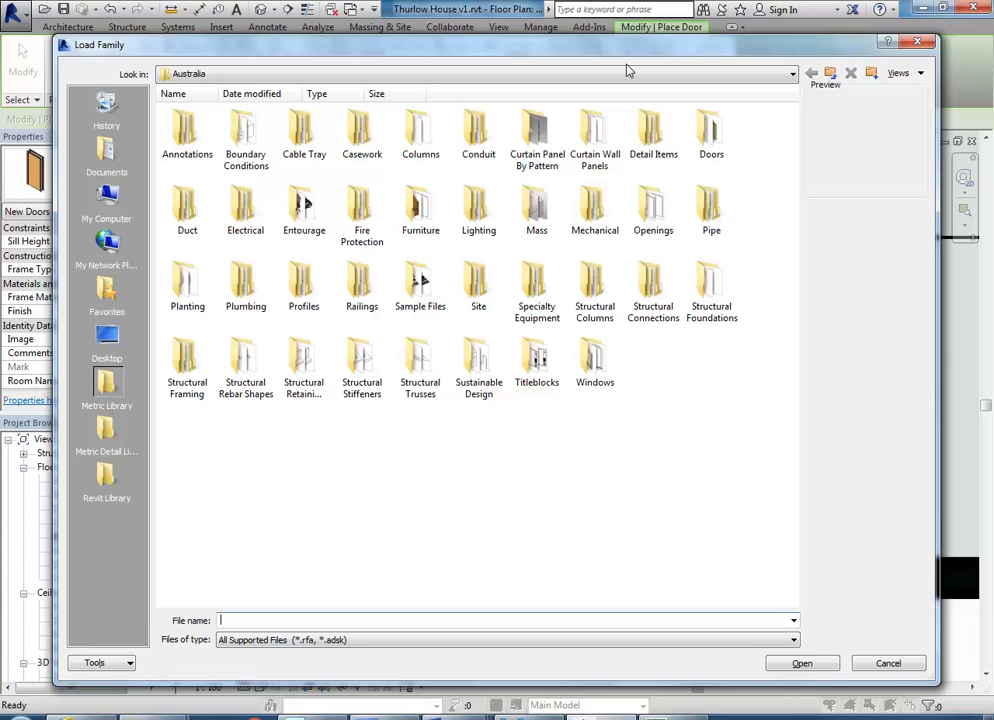
double_click(711, 138)
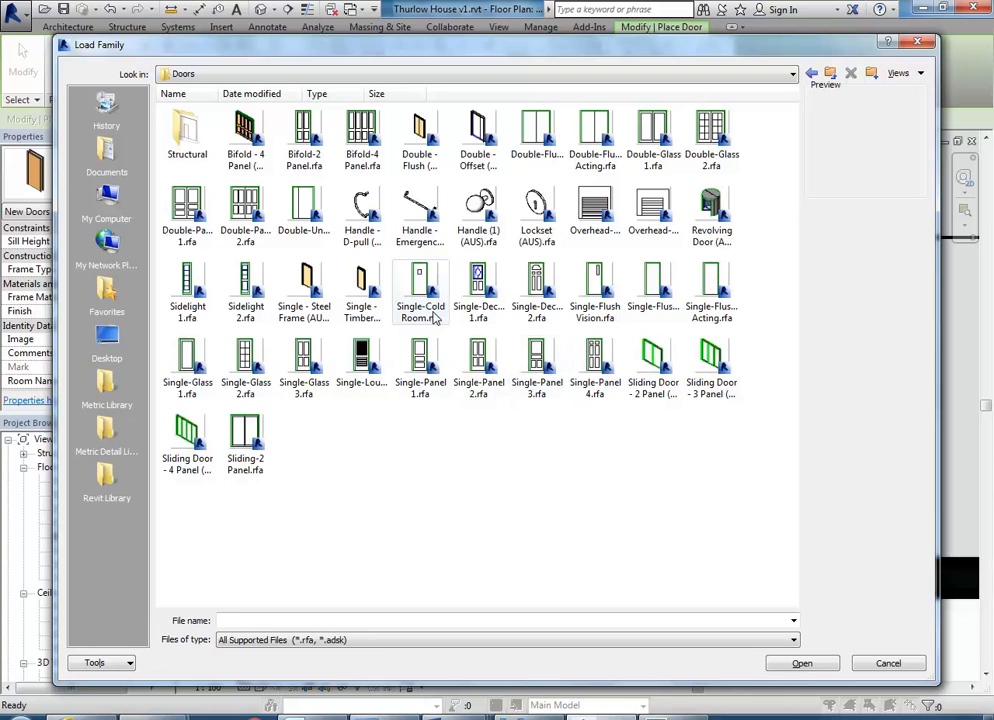
left_click(653, 290)
left_click(712, 293)
left_click(665, 297)
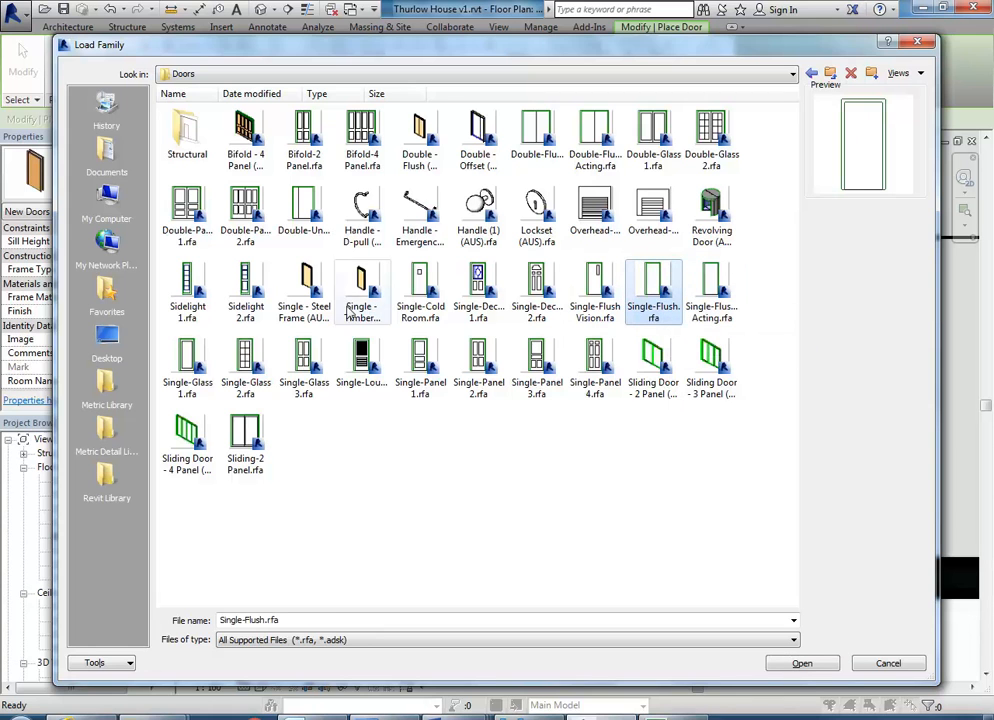
left_click(360, 300)
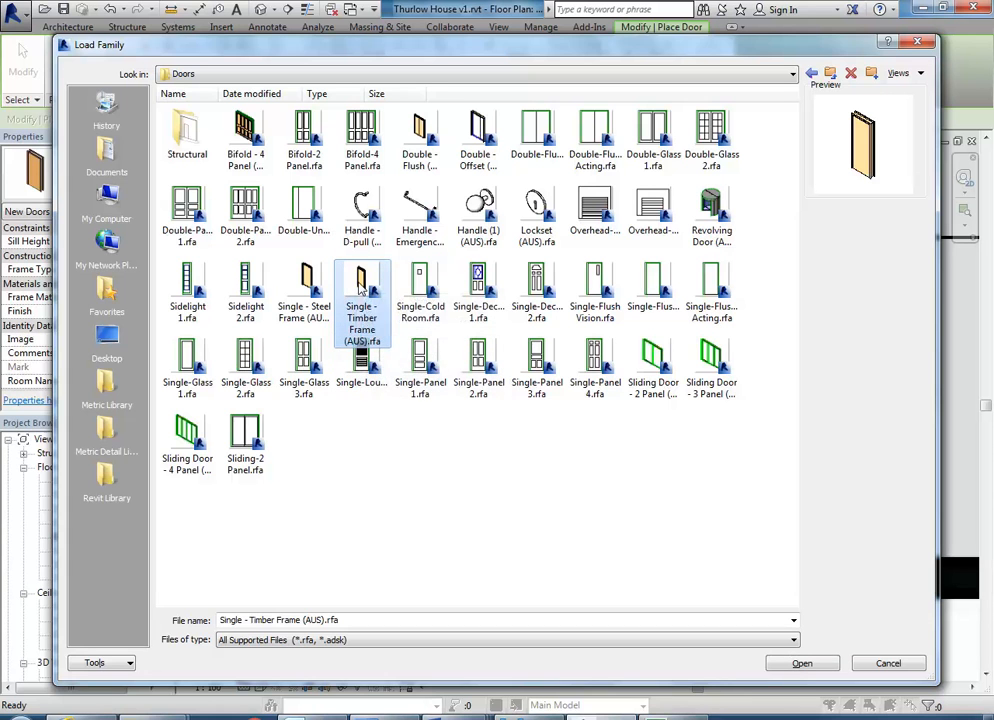
double_click(363, 283)
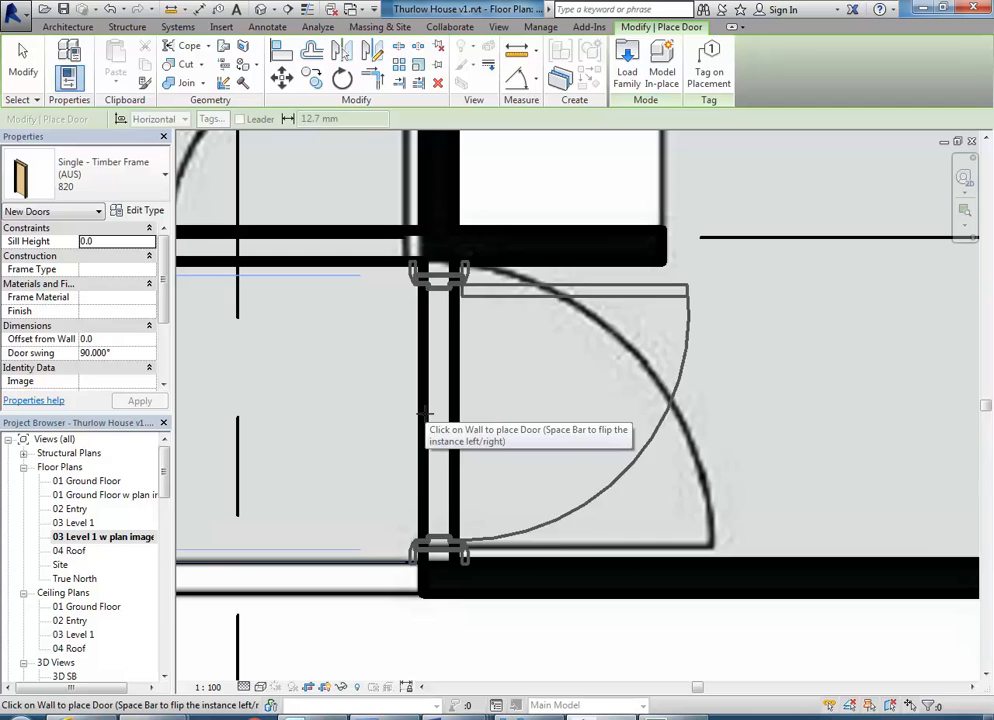
Browse for a door family in the Doors folder of EDU_DC_InteriorDesign's Revit Library on the StudentResources drive
left_click(626, 76)
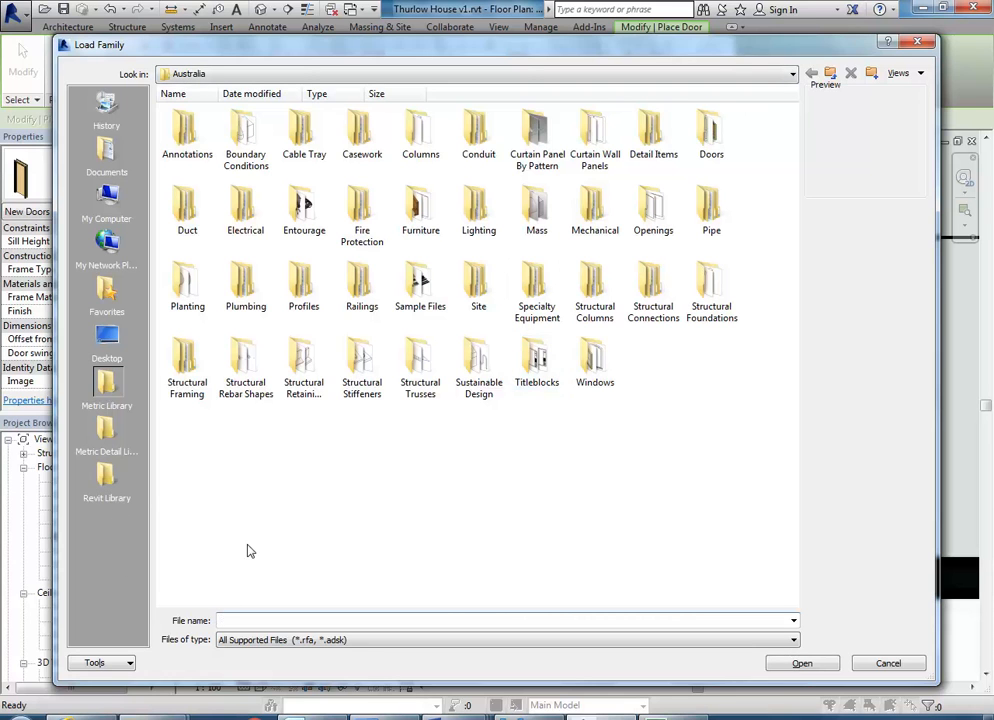
left_click(110, 482)
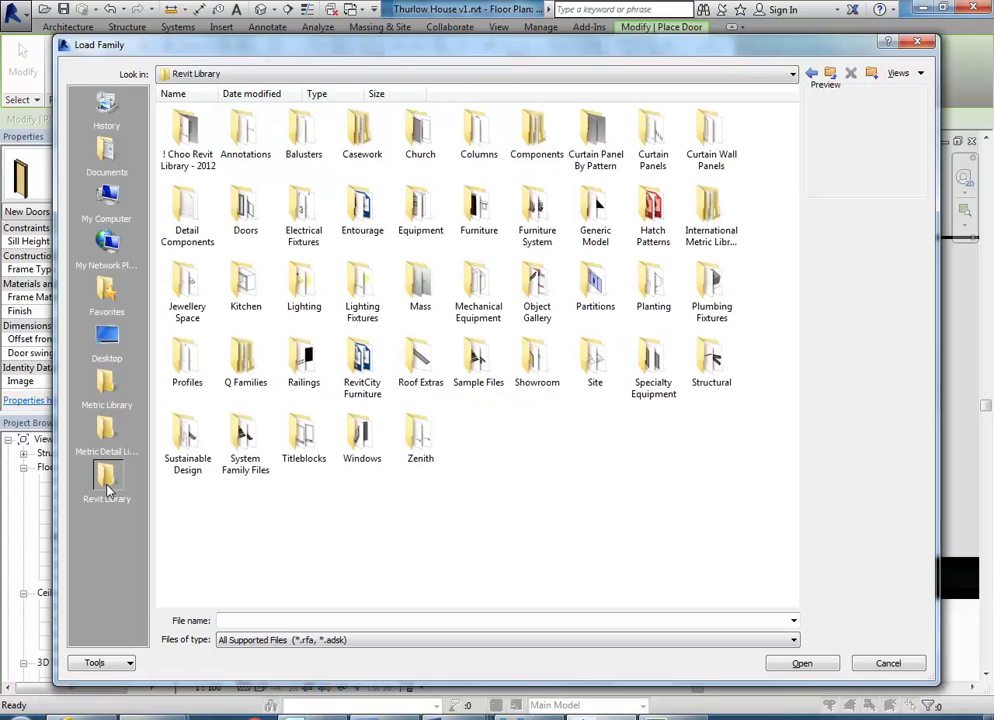
left_click(290, 76)
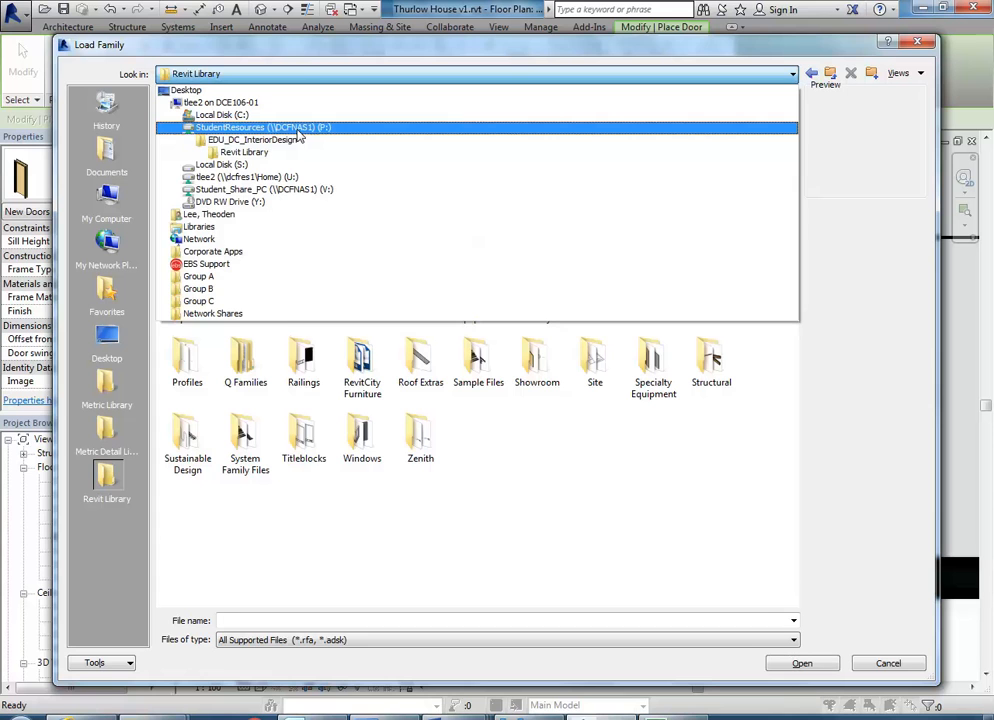
left_click(298, 131)
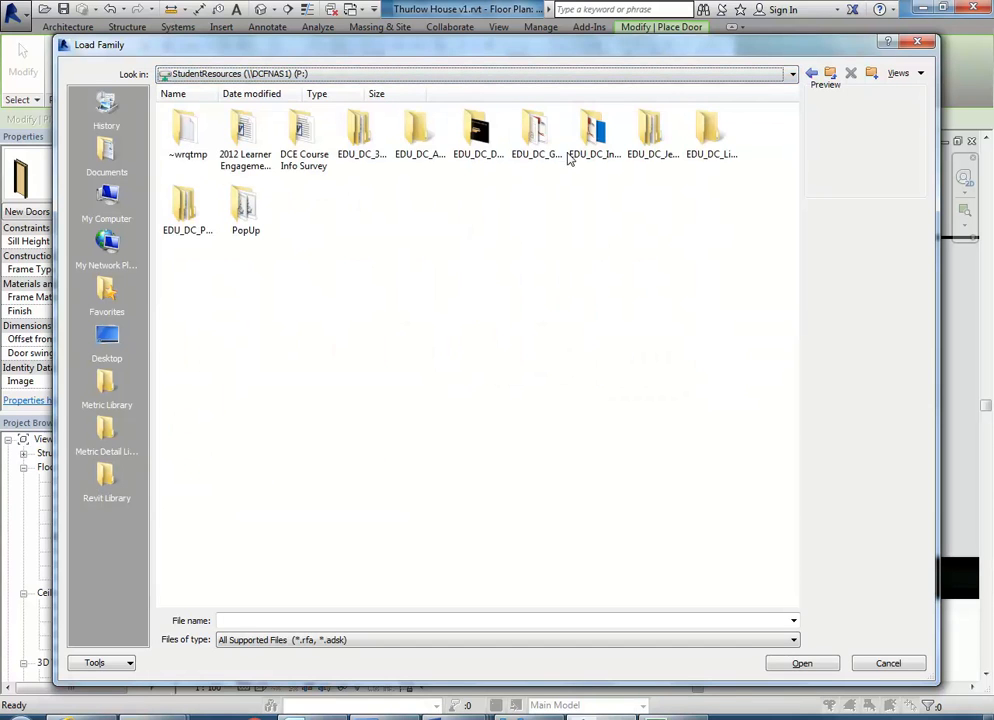
double_click(597, 153)
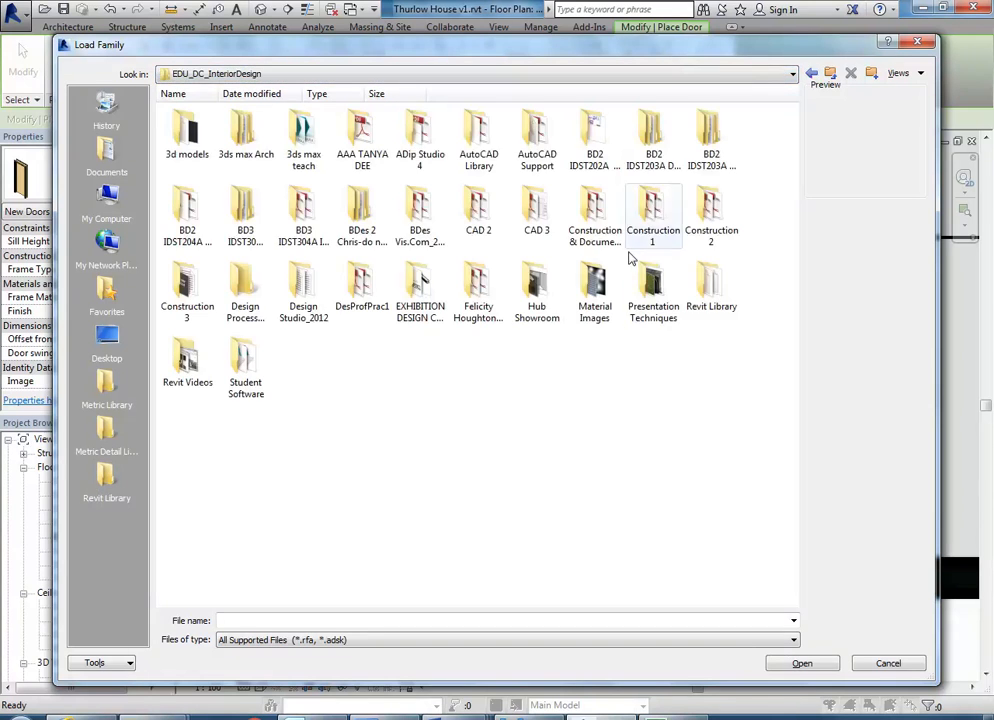
double_click(724, 290)
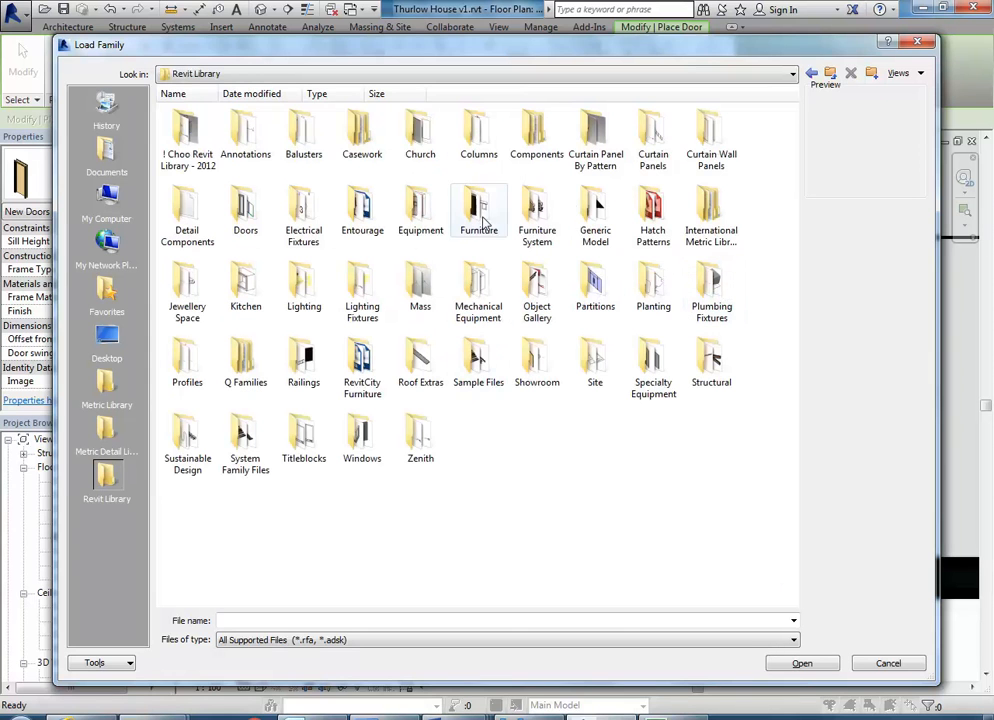
double_click(243, 205)
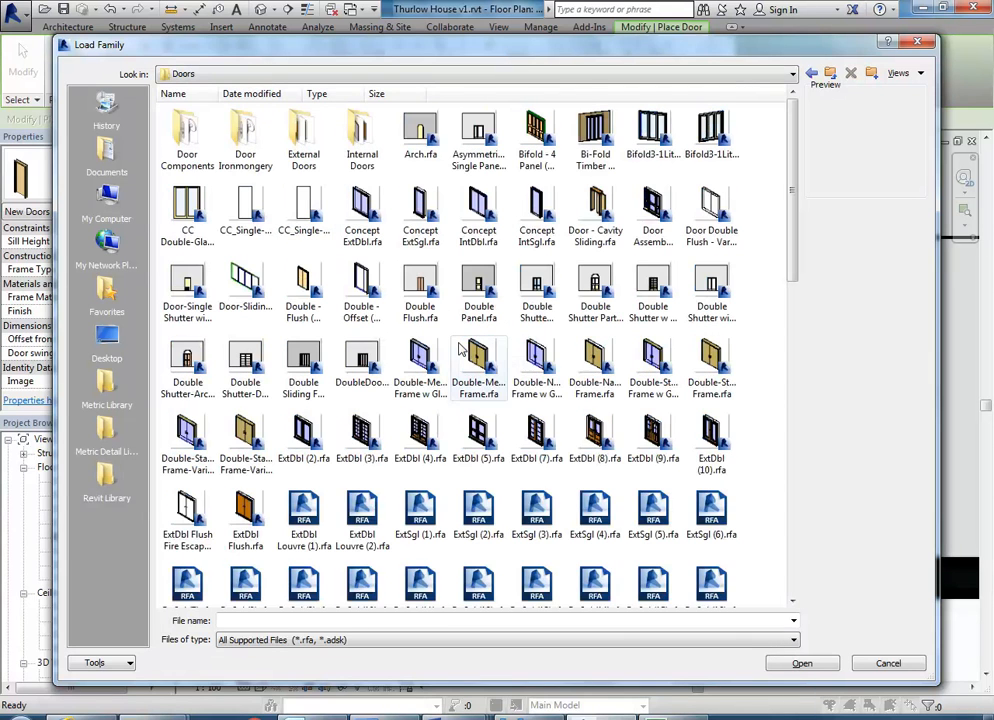
Compare the two CC_Single-Flush door families and load CC_Single-Flush-No-Architrave.rfa
left_click(304, 208)
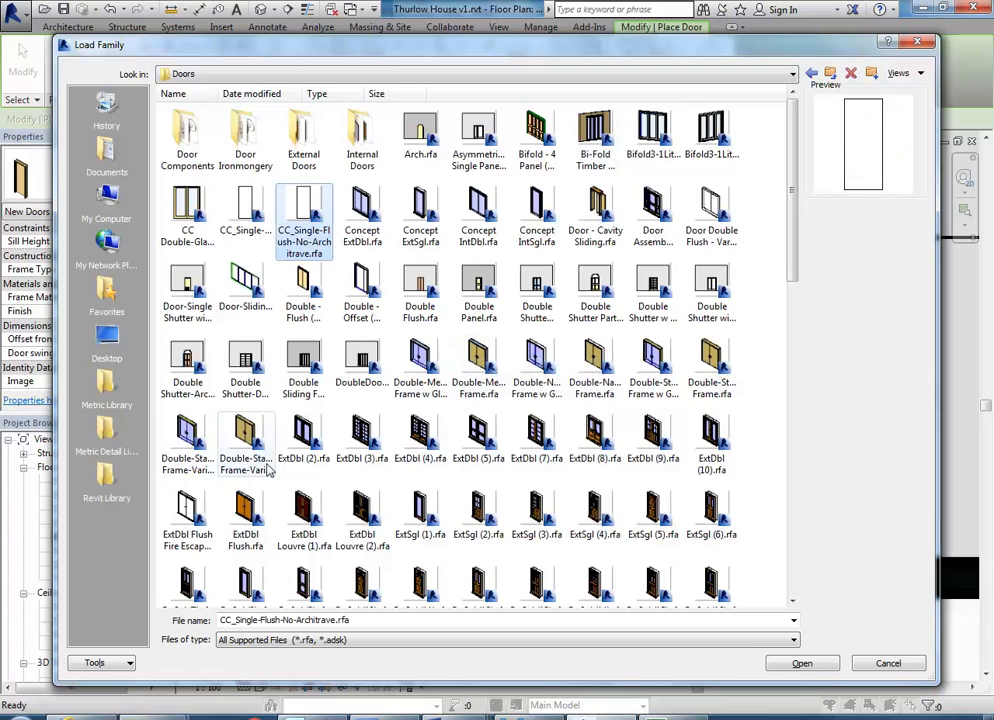
left_click(248, 212)
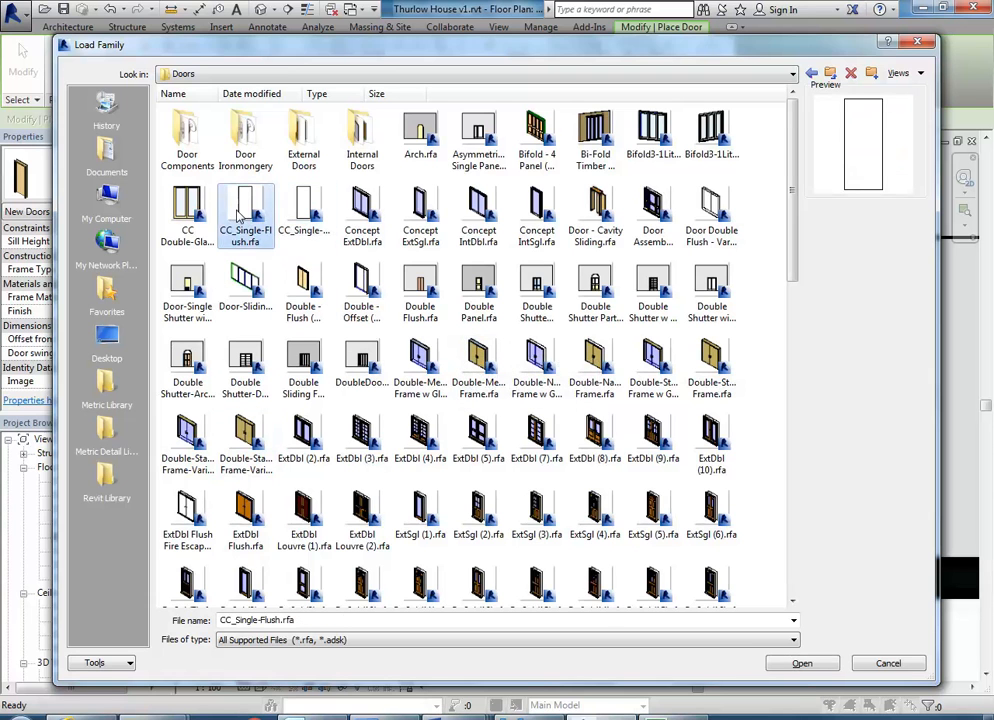
left_click(304, 212)
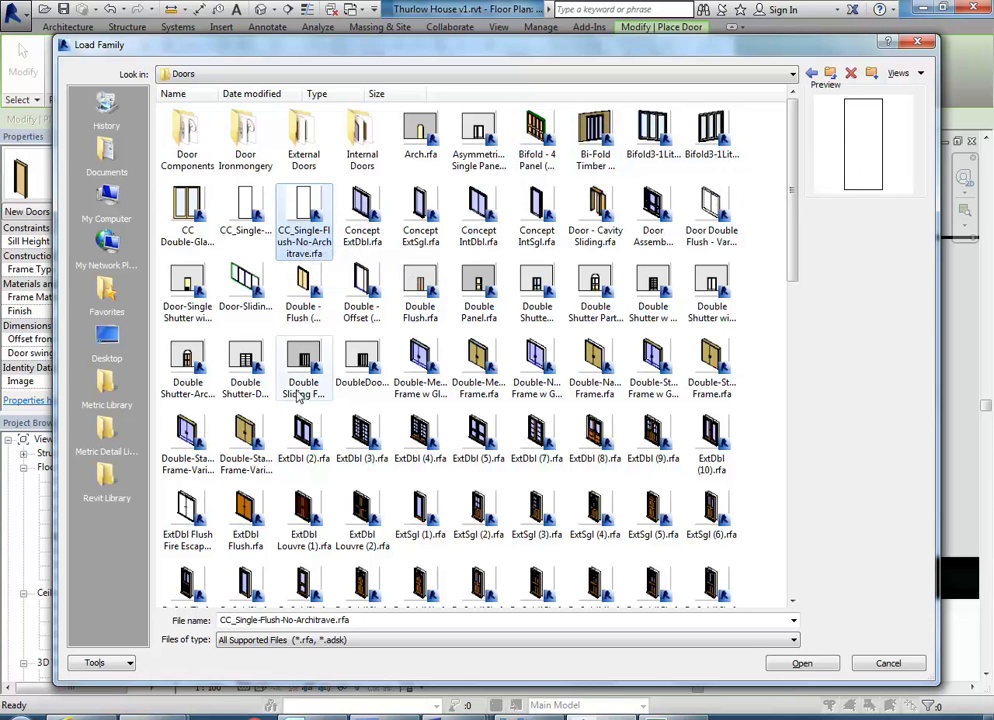
double_click(304, 213)
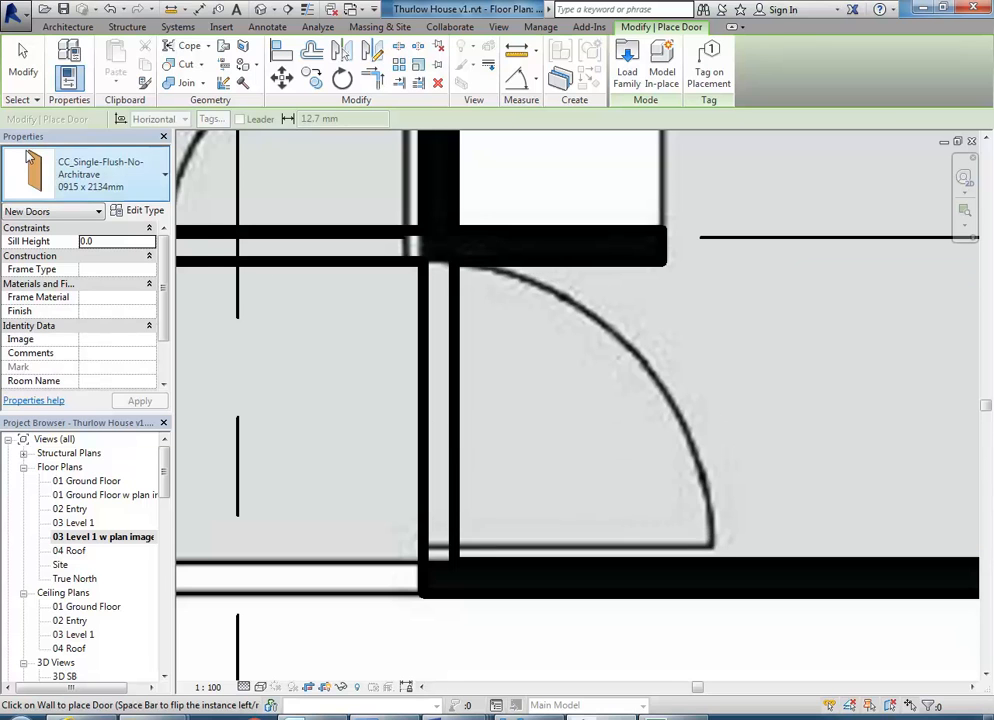
Place a 0915 x 2134mm CC_Single-Flush-No-Architrave door in the short wall beside the stair, following the swing on the plan image
left_click(120, 176)
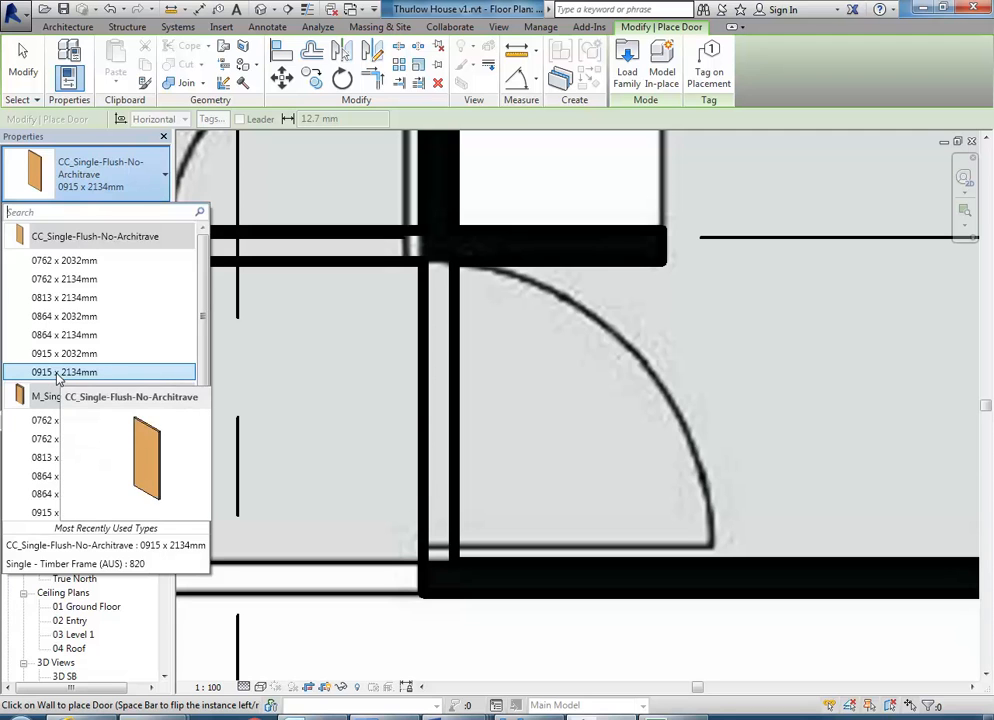
left_click(85, 178)
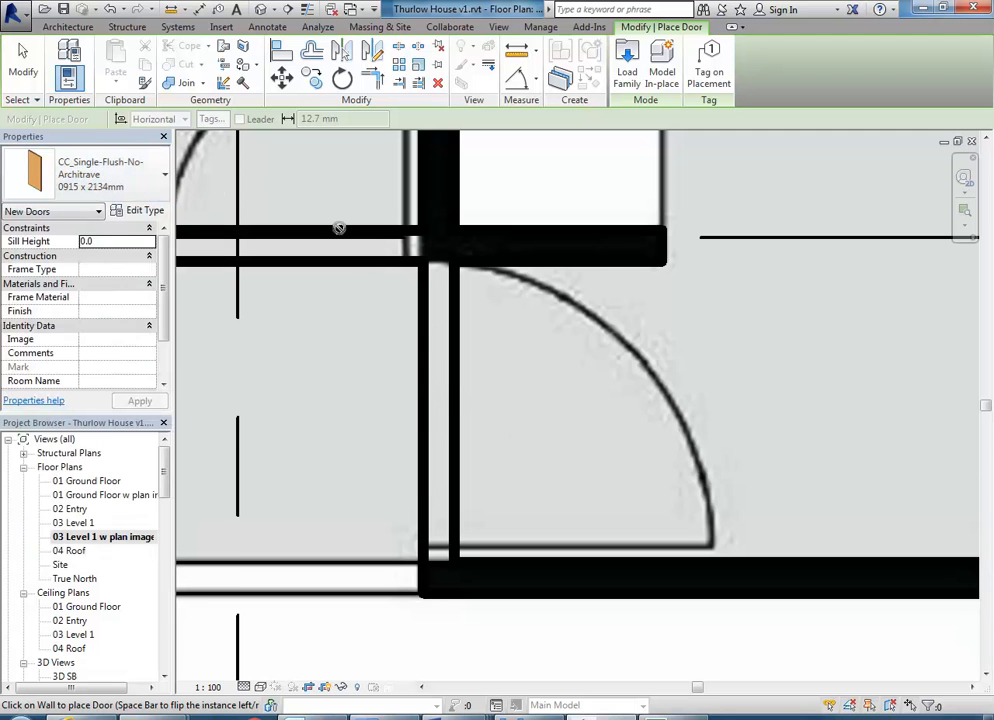
left_click(460, 408)
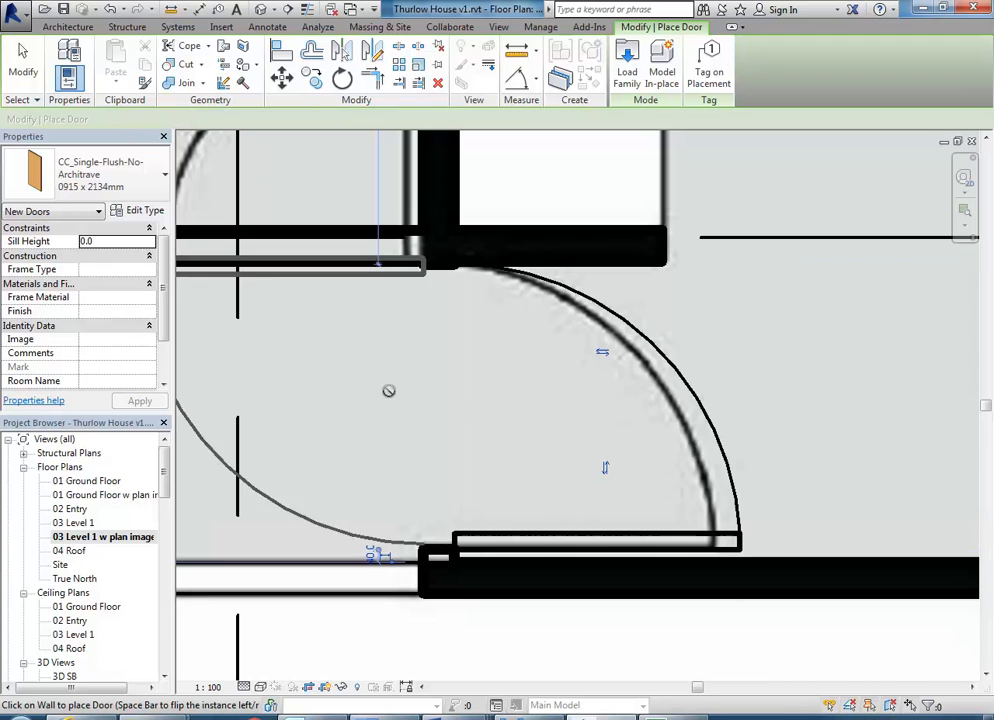
scroll(389, 385, "down", 2)
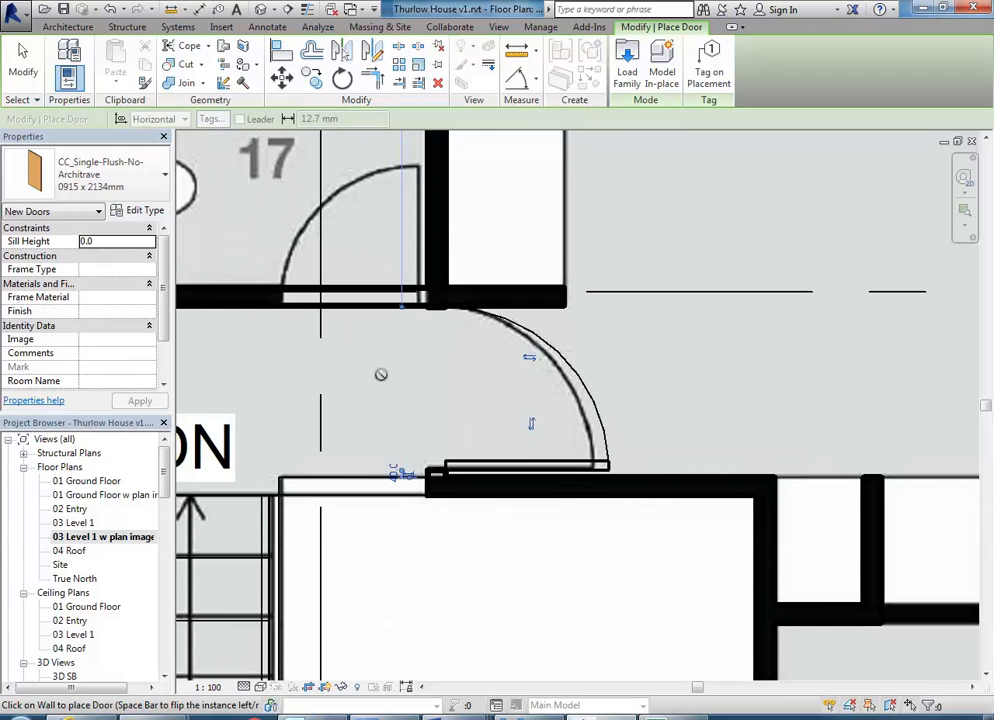
right_click(388, 378)
right_click(448, 393)
left_click(456, 396)
Examine how the placed door's width and swing match the plan image, and inspect the neighbouring bathroom door opening
scroll(432, 411, "up", 2)
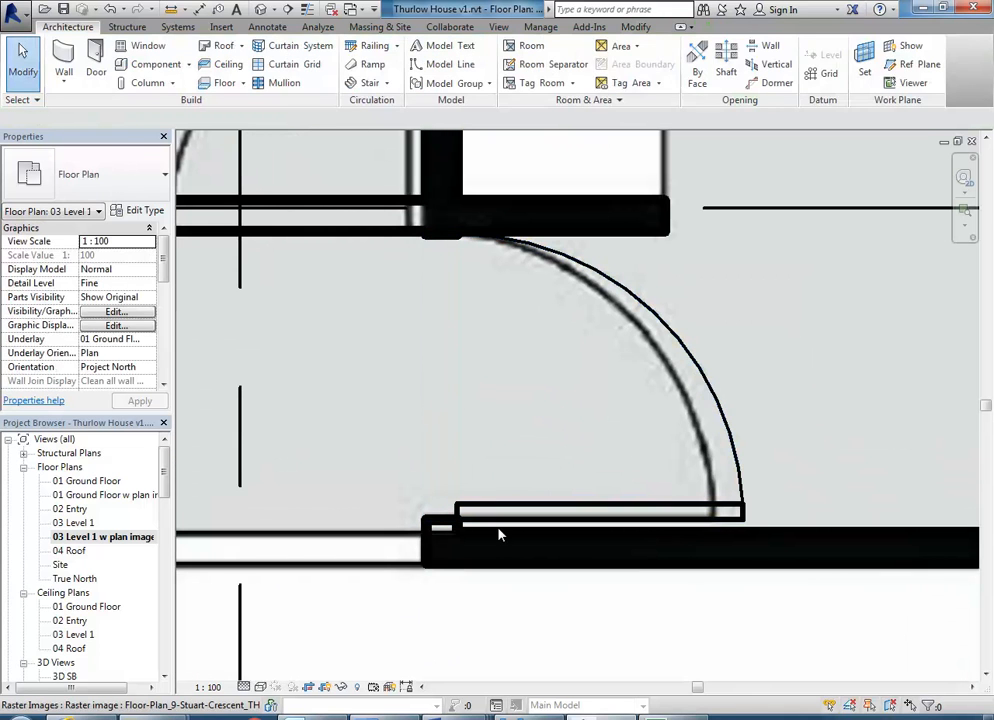
left_click(489, 524)
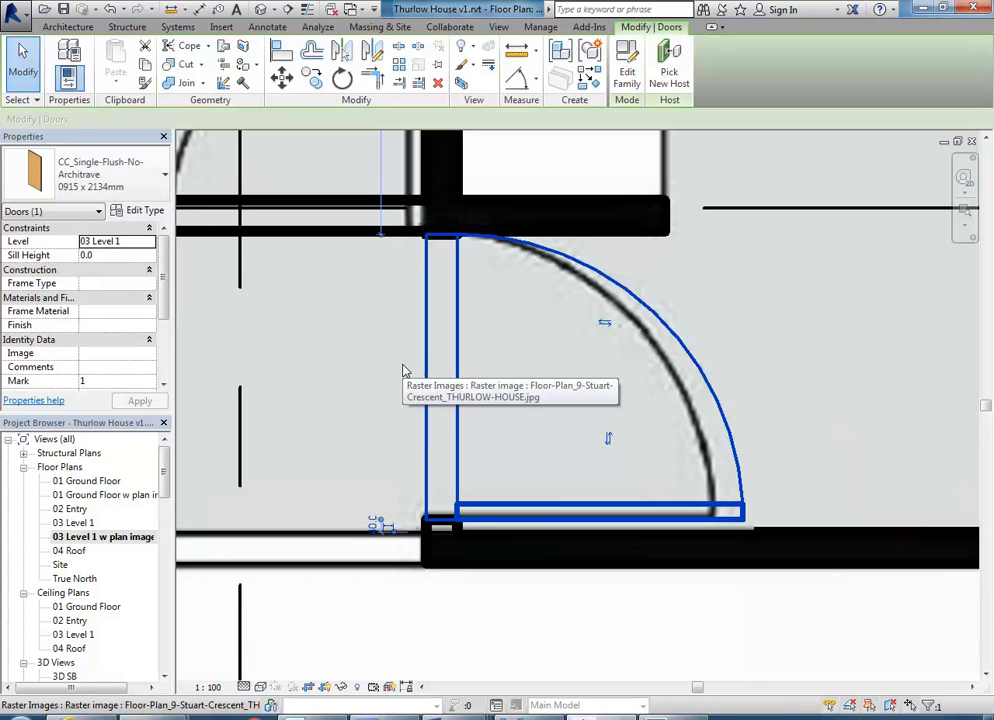
middle_click_drag(405, 372, 429, 369)
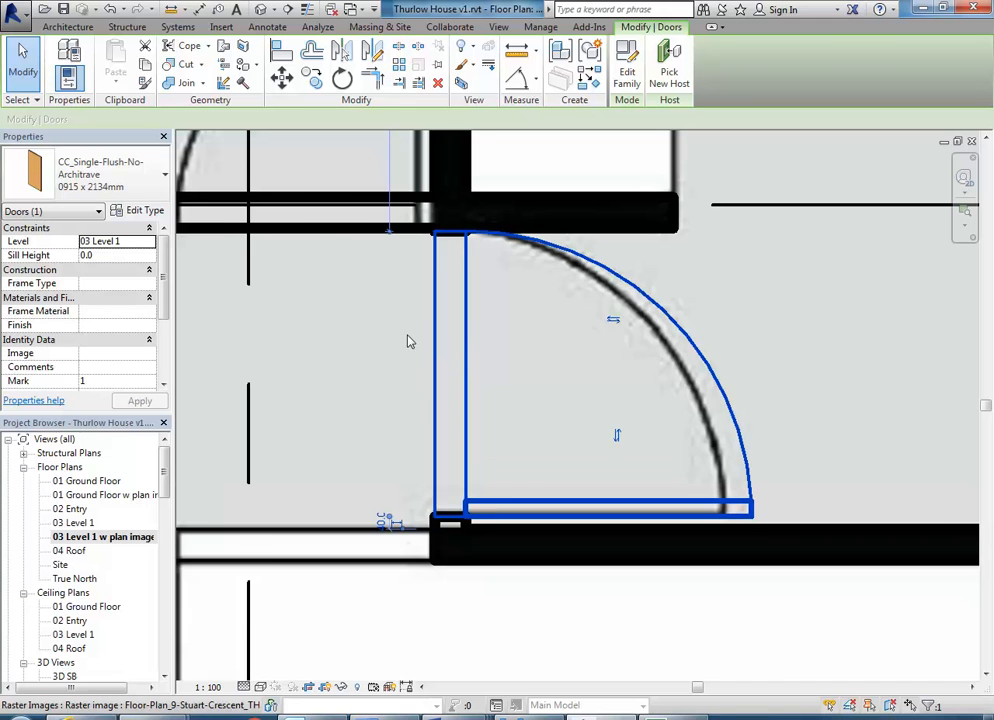
scroll(406, 342, "down", 2)
middle_click_drag(406, 342, 511, 362)
scroll(506, 373, "up", 3)
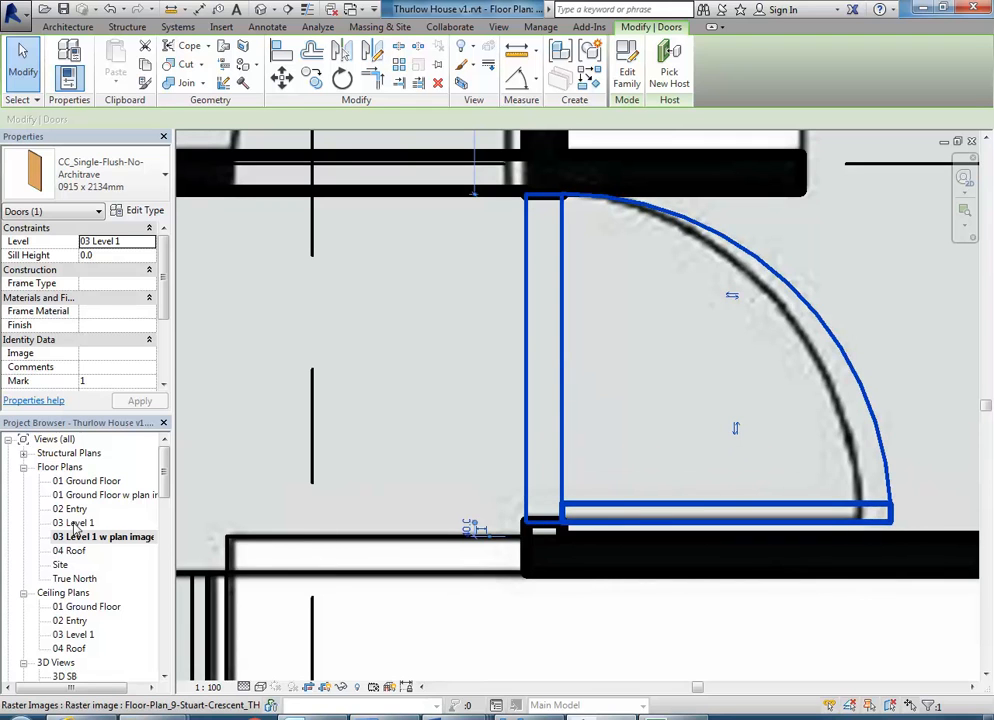
scroll(413, 359, "down", 1)
middle_click_drag(413, 359, 570, 441)
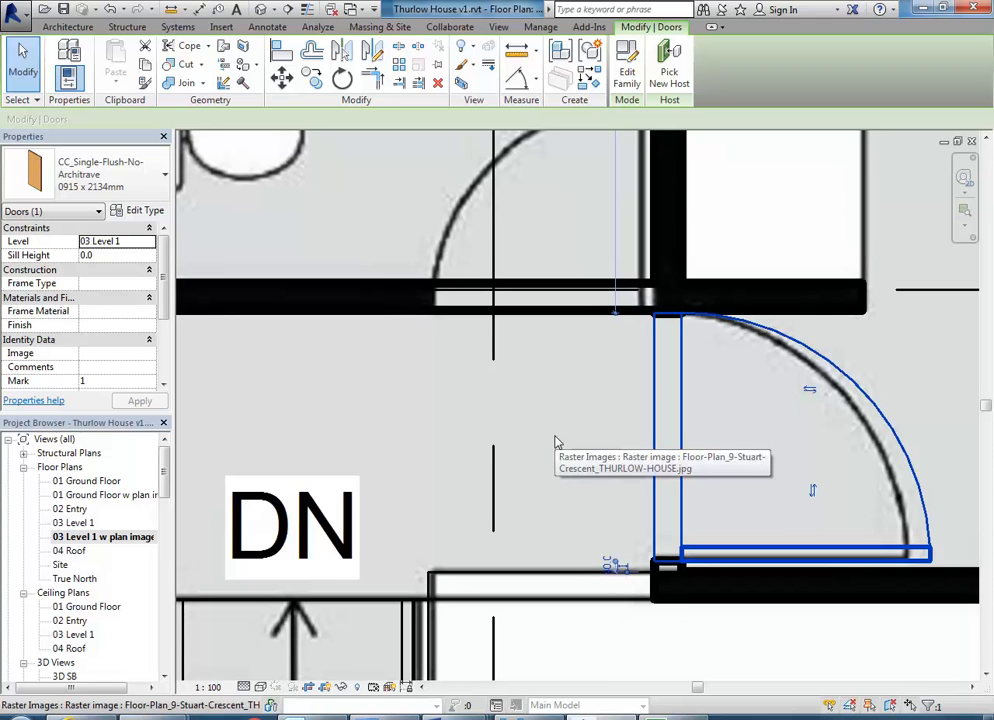
middle_click_drag(507, 418, 499, 442)
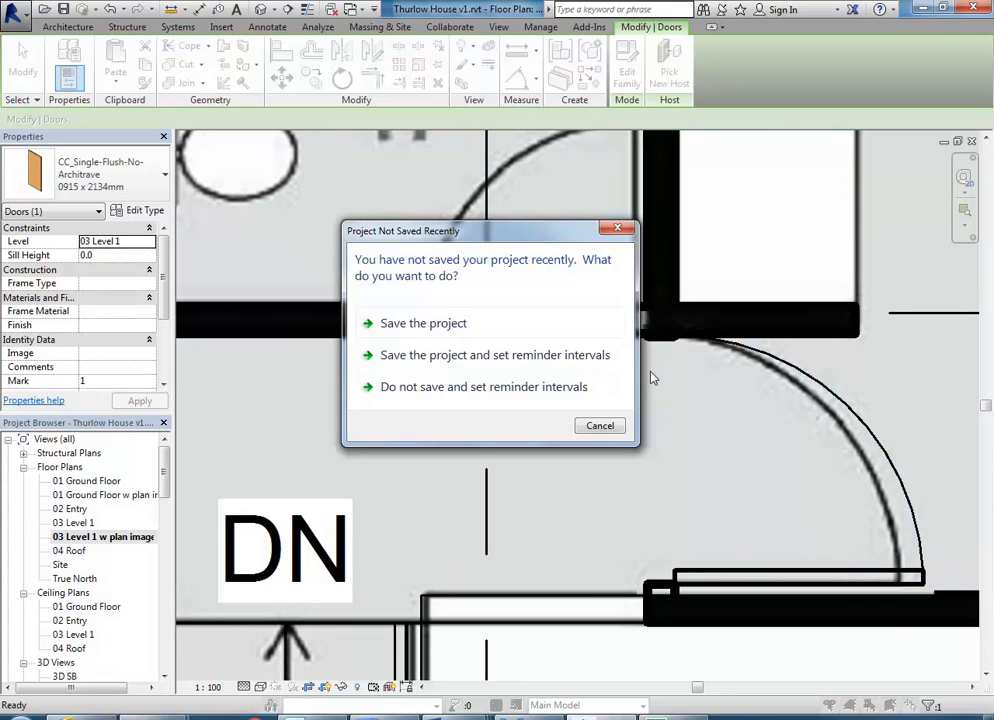
Dismiss the save reminder and measure the width of the bathroom door opening along the wall
left_click(597, 425)
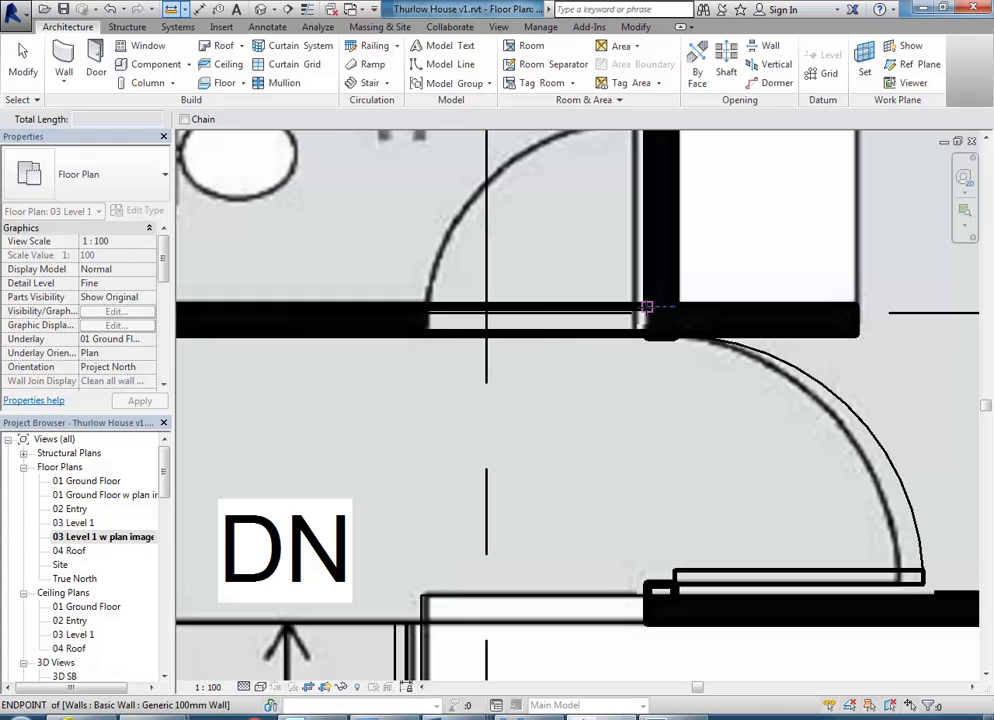
left_click(647, 306)
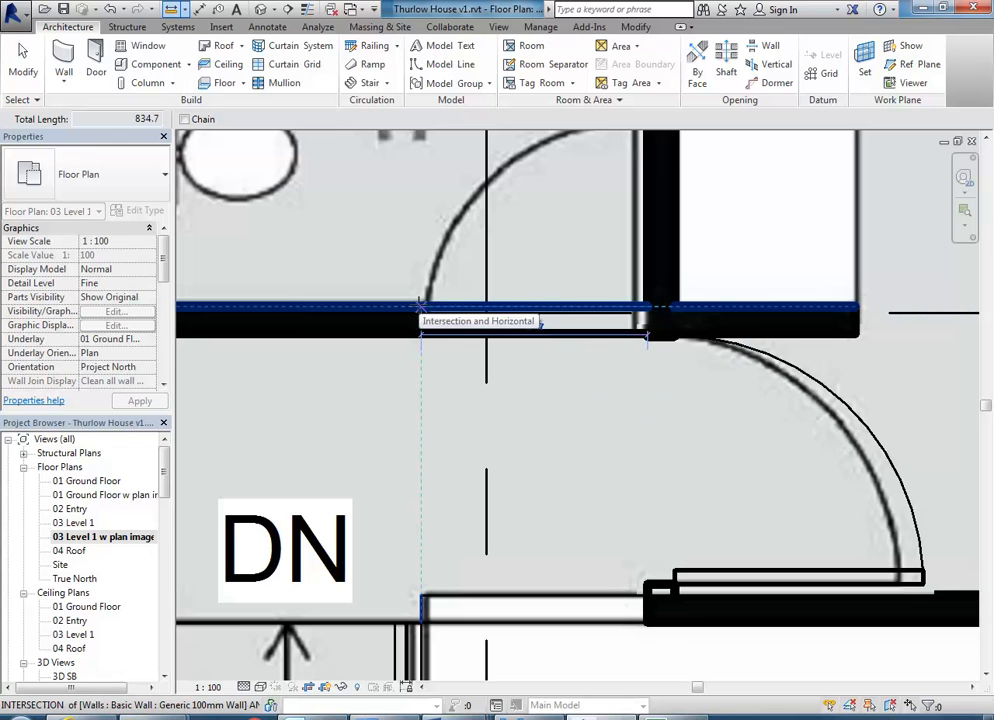
left_click(421, 306)
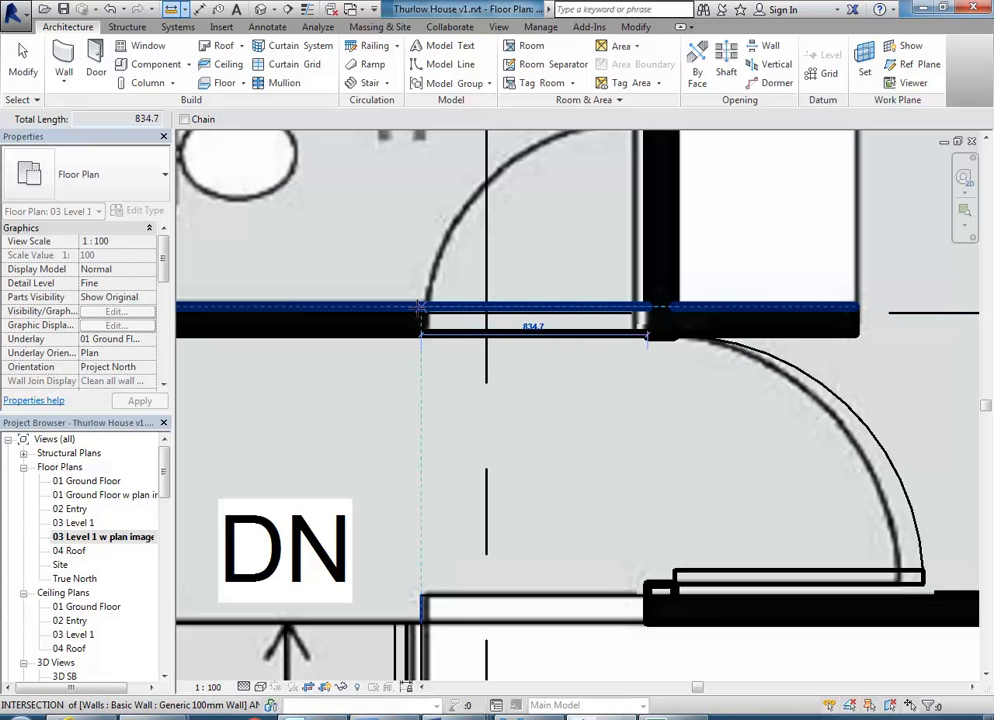
scroll(421, 306, "up", 3)
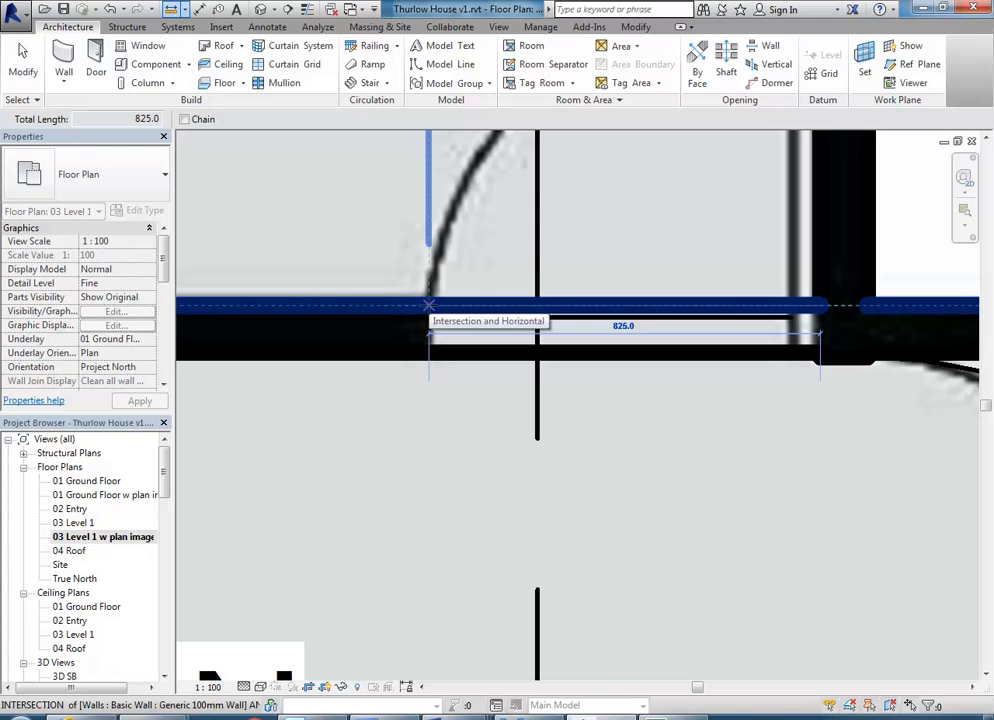
left_click(428, 305)
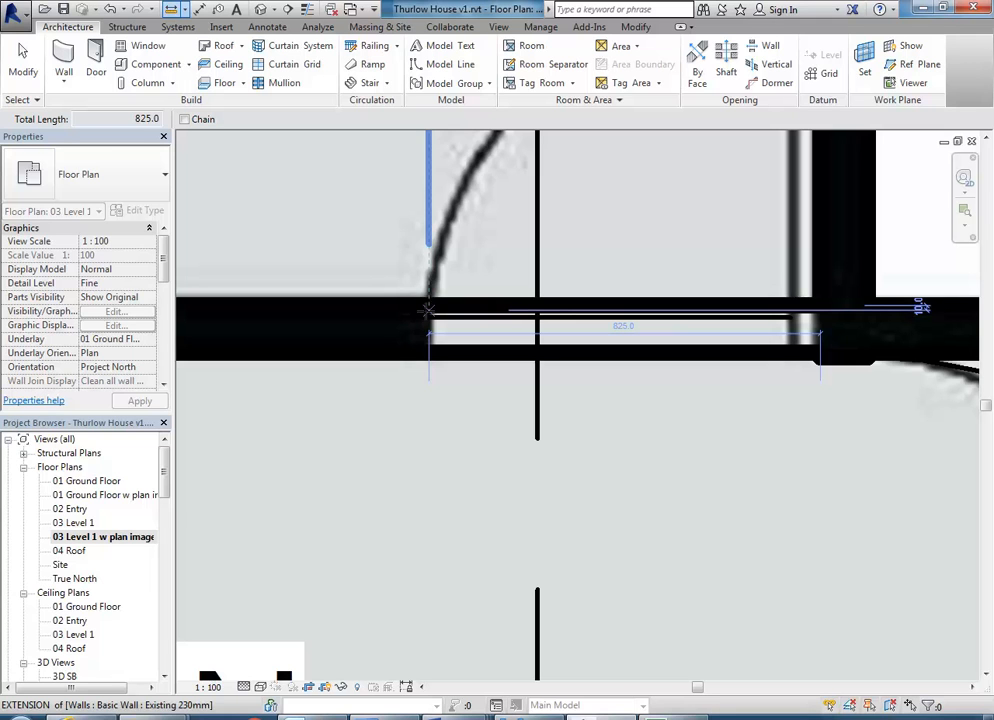
scroll(425, 318, "down", 2)
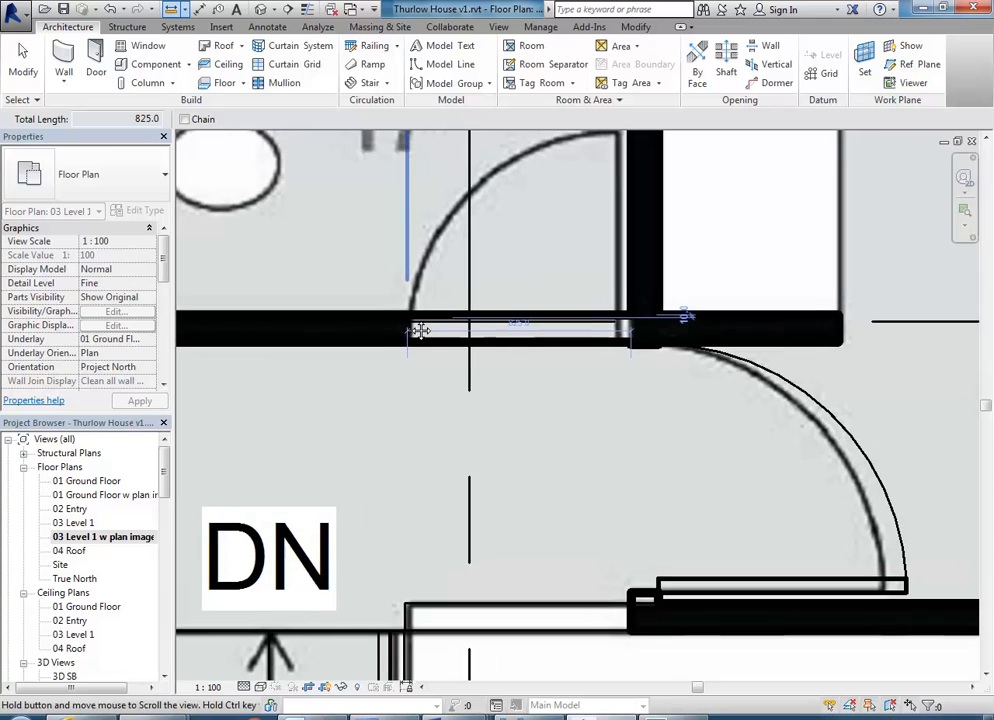
scroll(412, 328, "up", 1)
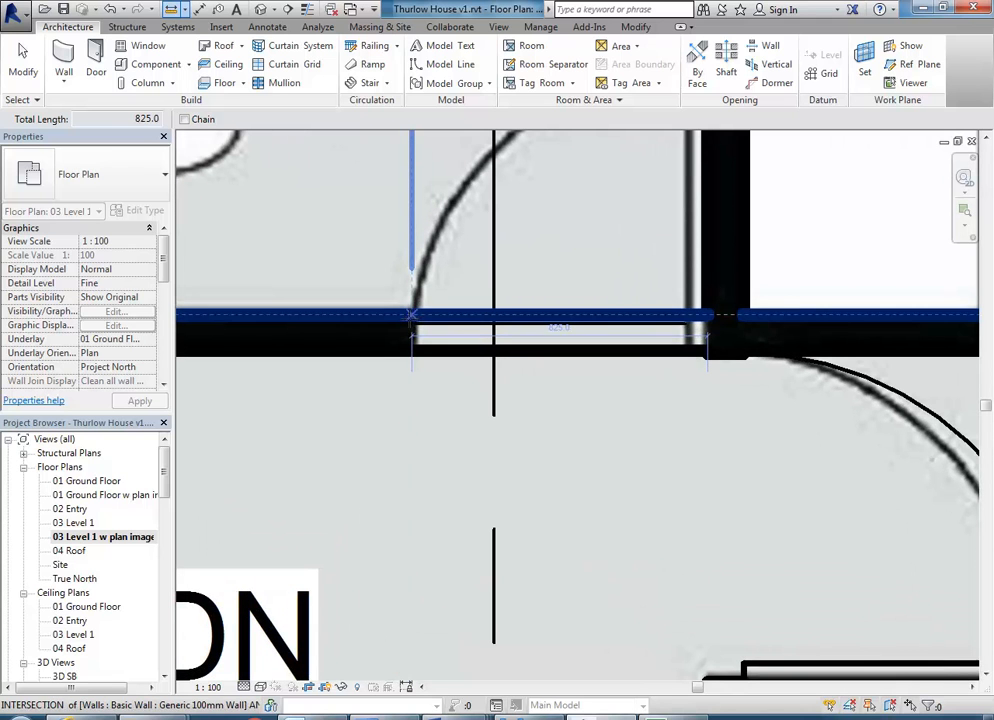
left_click(412, 316)
left_click(707, 315)
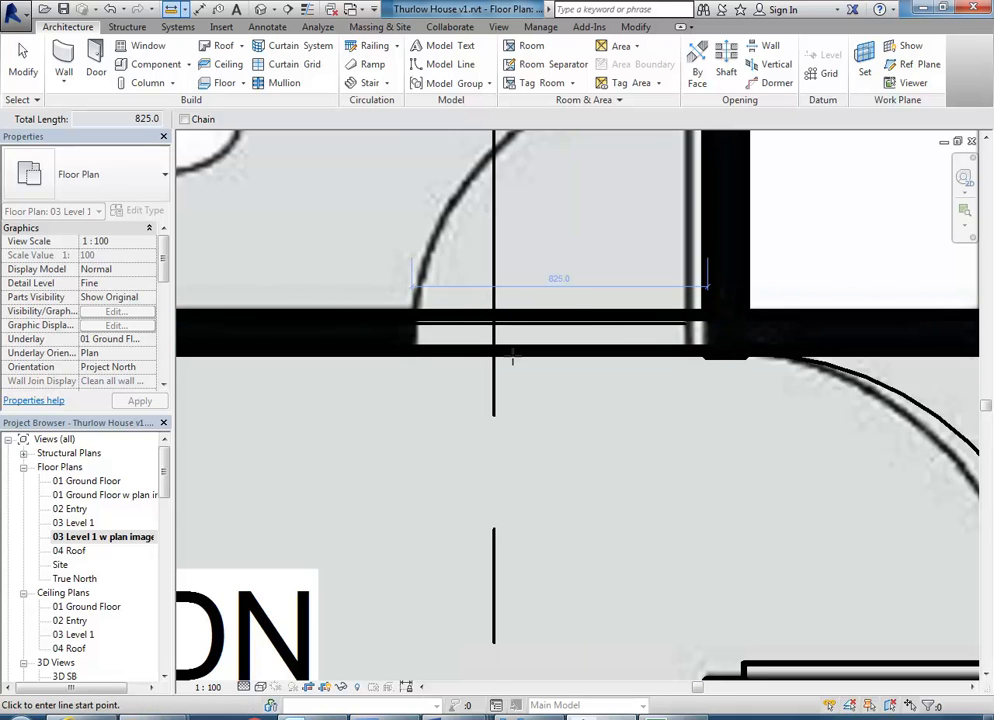
right_click(527, 222)
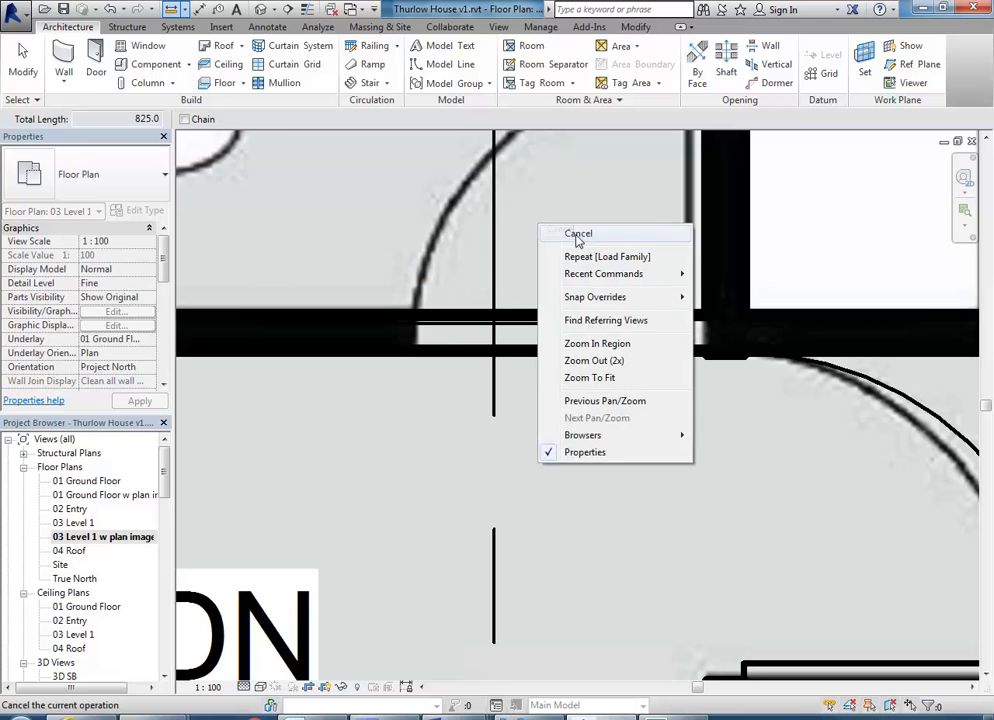
left_click(572, 236)
Compare the 0813 x 2134mm and 0762 x 2134mm no-architrave door types against the bathroom opening, ending with 0762 x 2134mm selected for placement
middle_click_drag(563, 244, 557, 281)
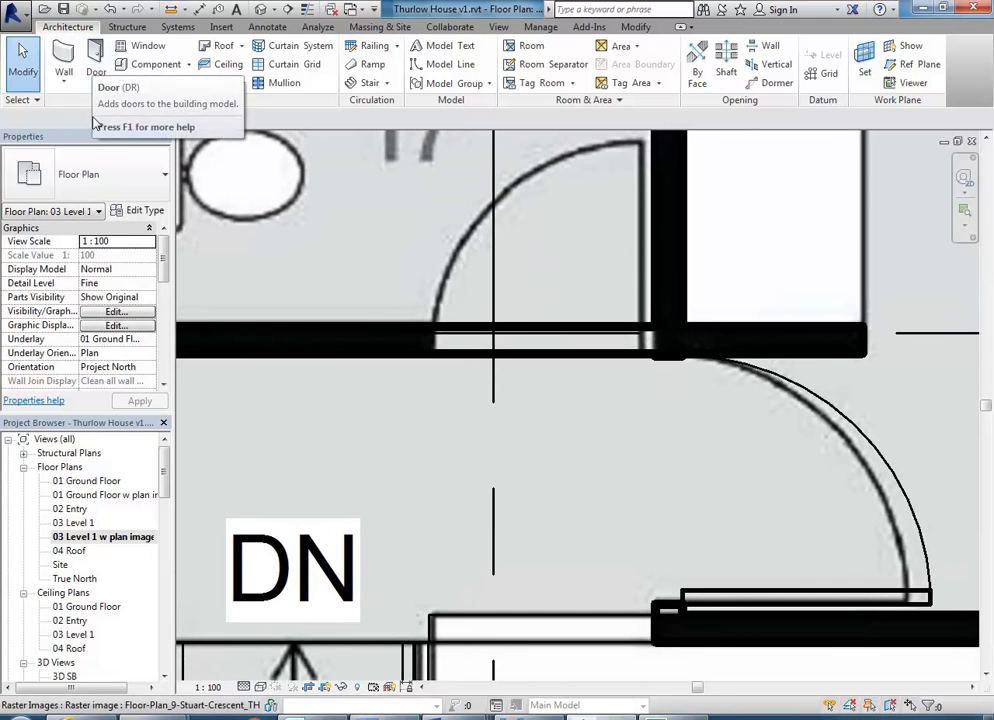
left_click(94, 58)
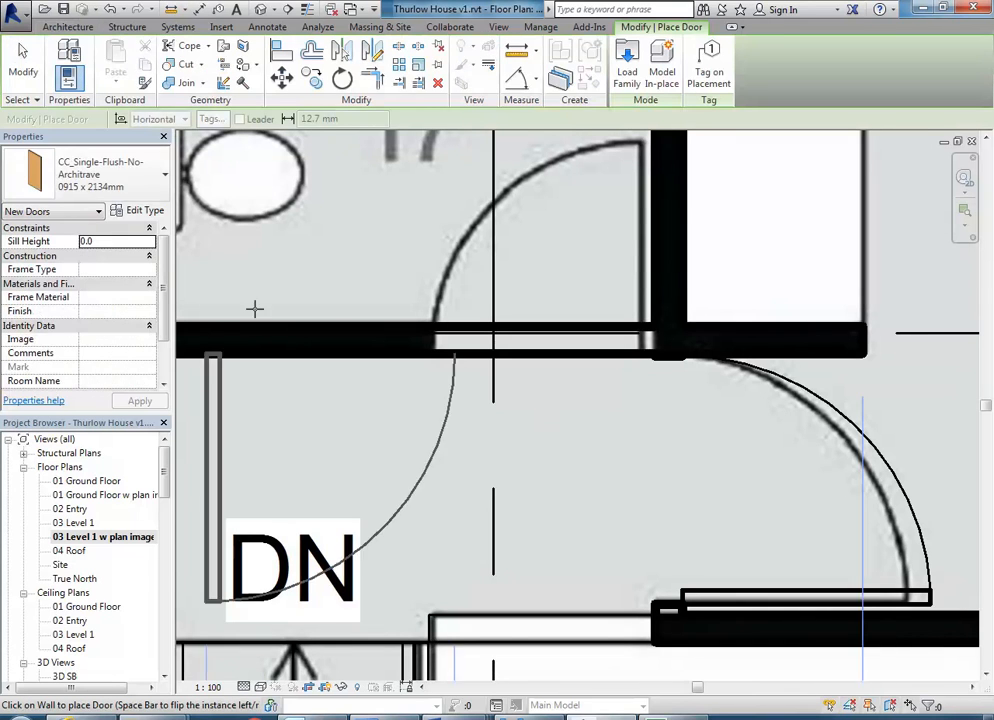
left_click(92, 190)
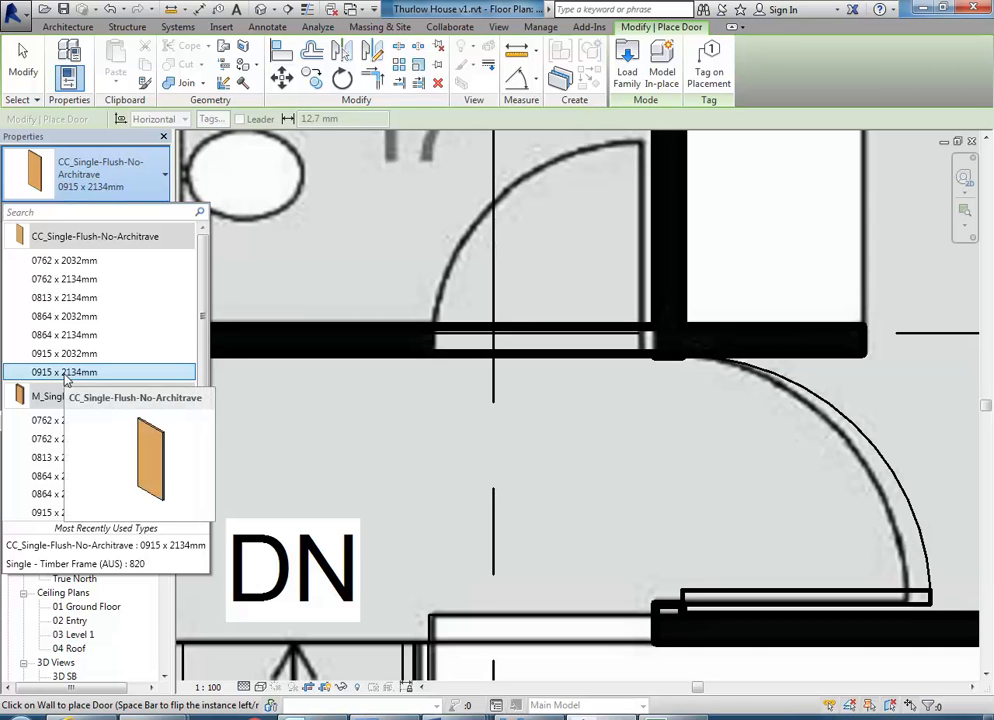
left_click(48, 298)
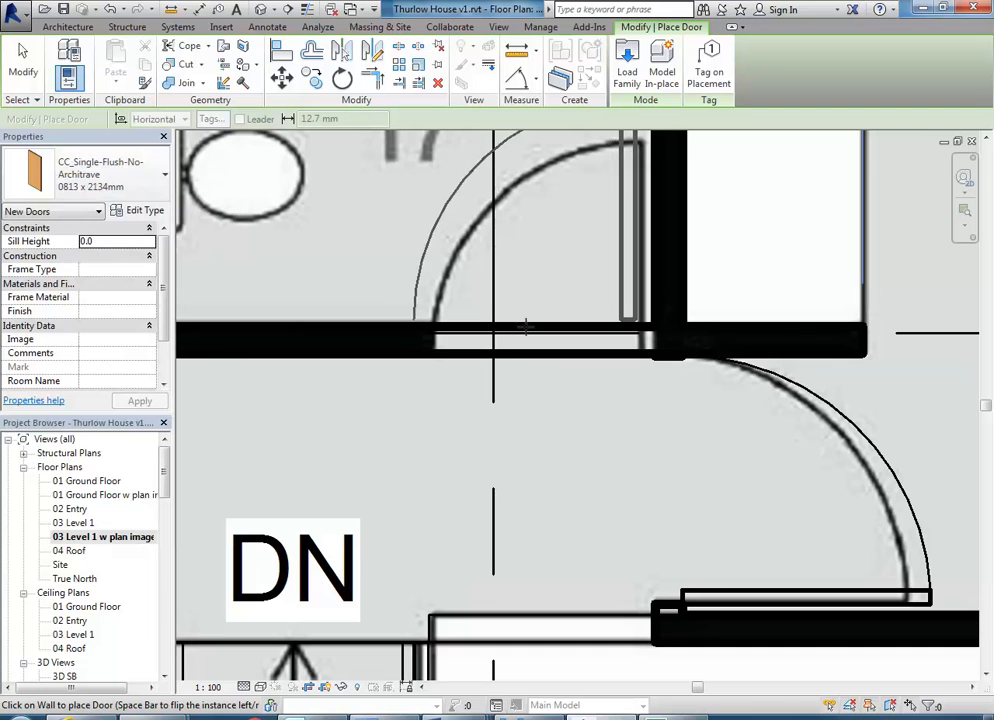
left_click(74, 178)
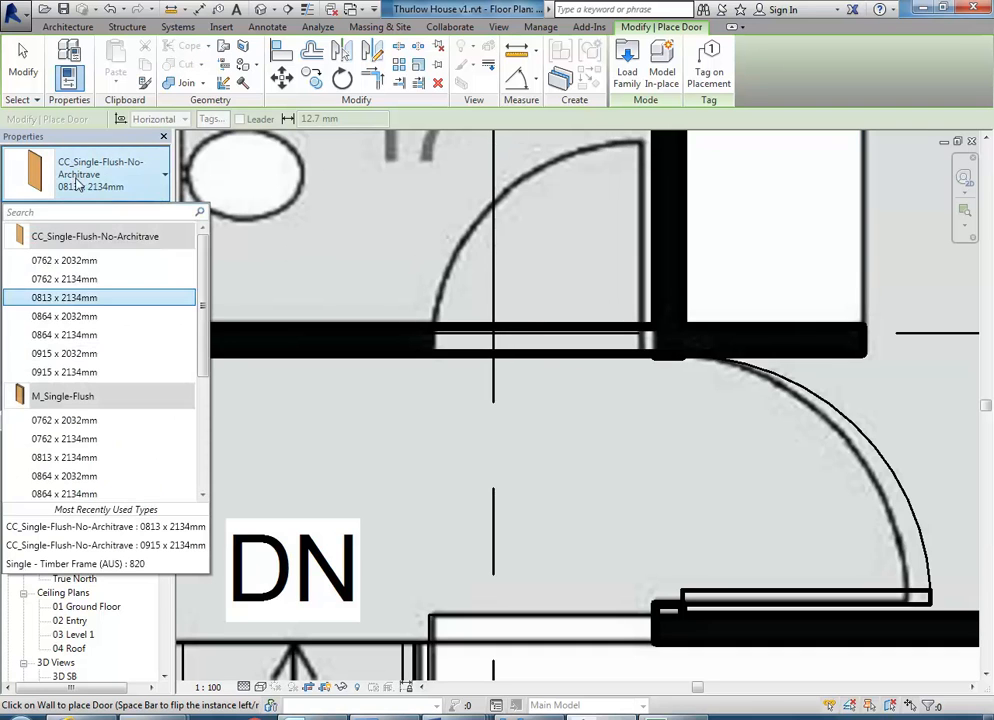
left_click(66, 280)
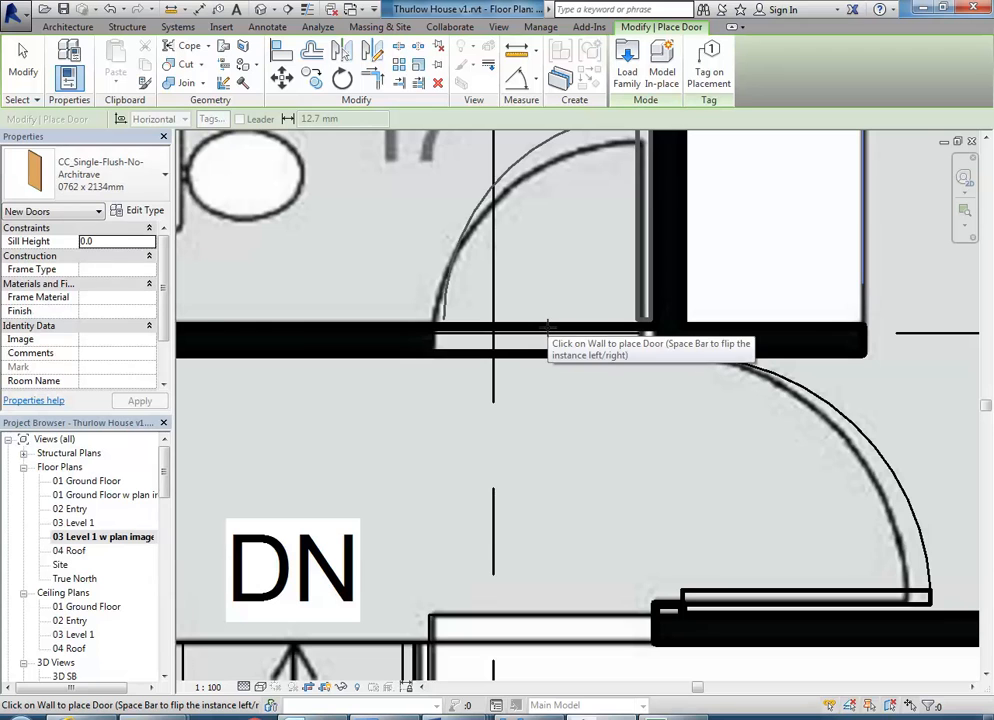
left_click(112, 185)
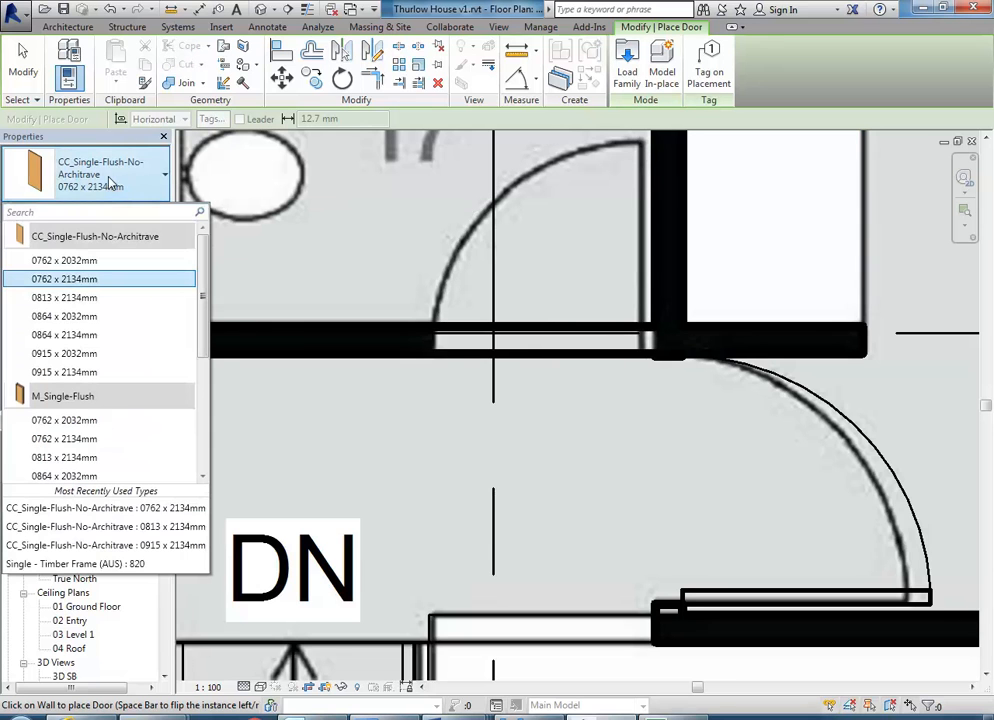
left_click(113, 168)
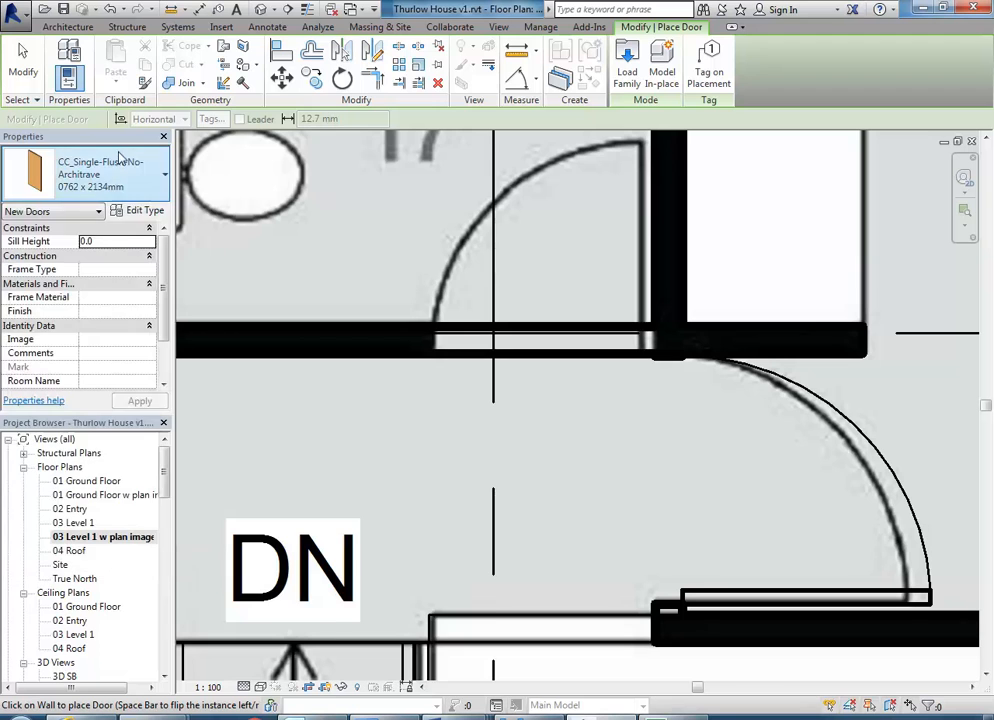
Duplicate the CC_Single-Flush-No-Architrave 0762 x 2134mm door type under the name 800 x 2134mm
left_click(130, 209)
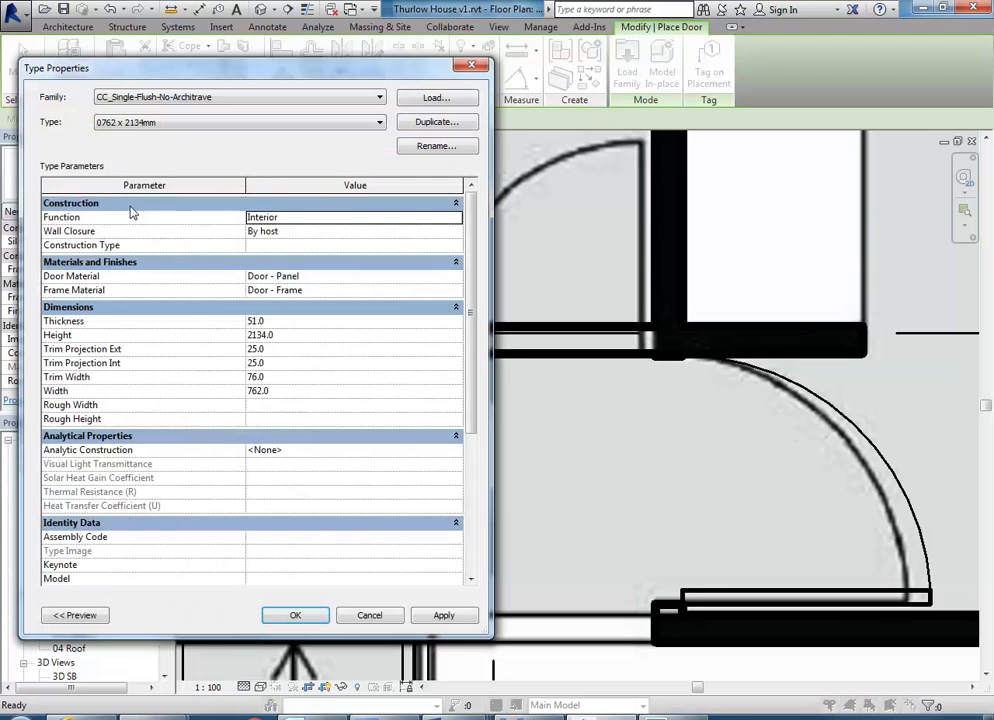
left_click(436, 122)
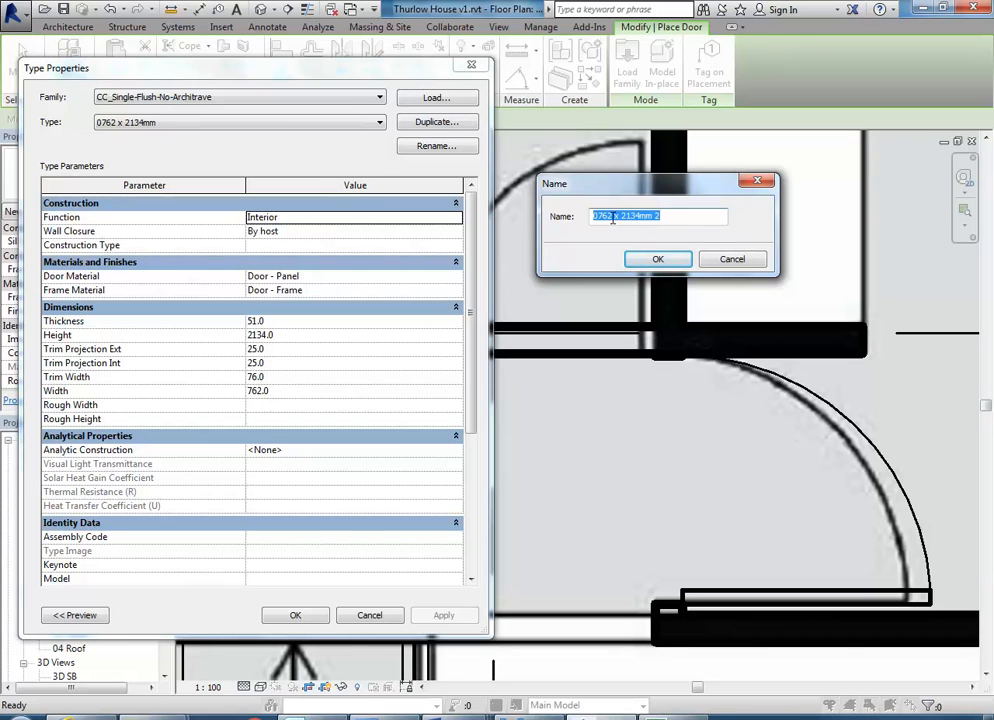
left_click_drag(613, 218, 558, 217)
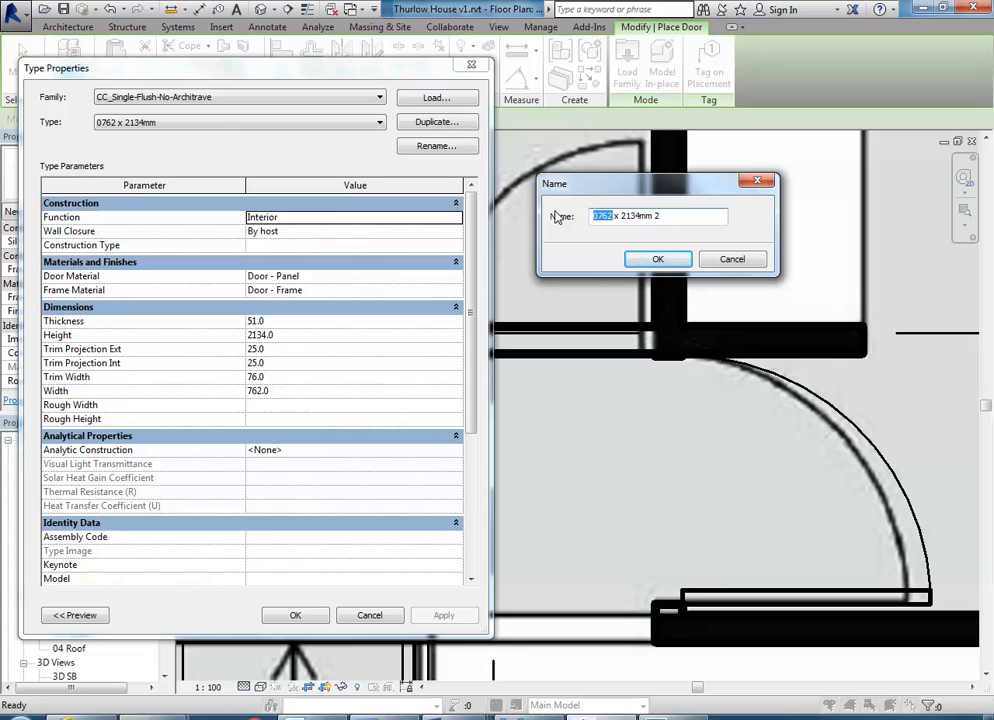
type("800")
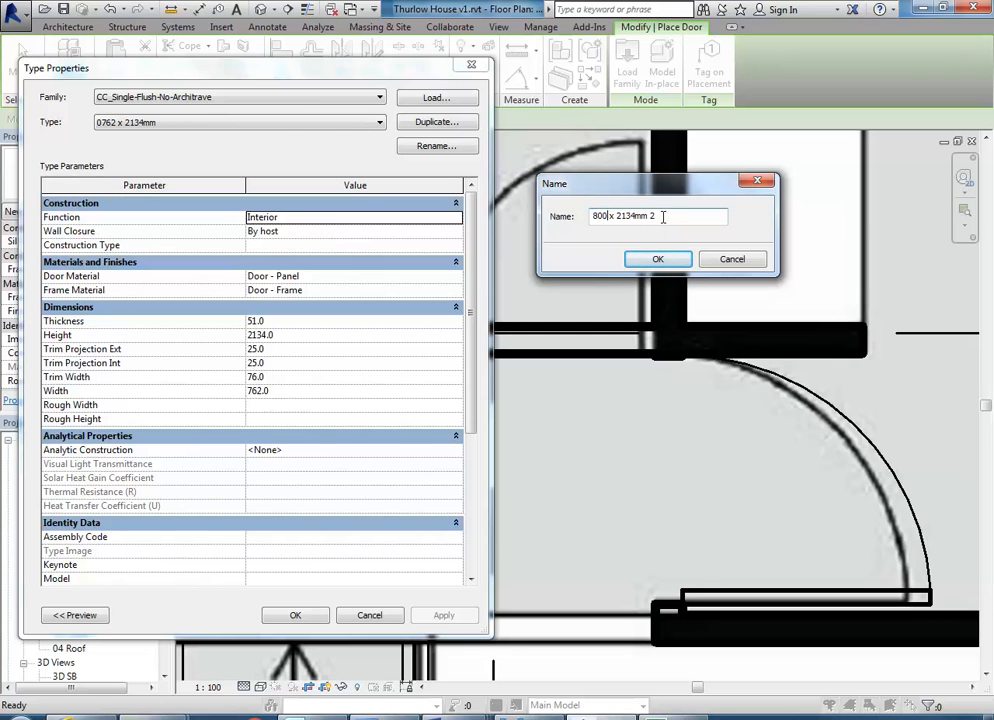
key("BackSpace")
key("BackSpace")
left_click(657, 259)
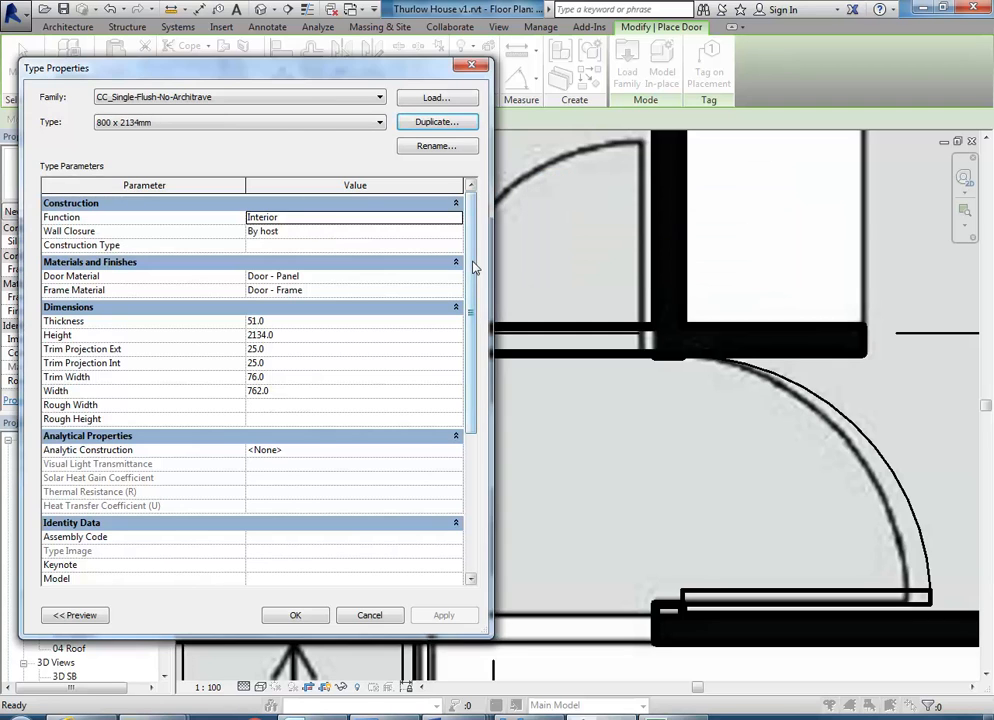
Set the Width of the 800 x 2134mm door type to 800 and accept the type properties
left_click(298, 392)
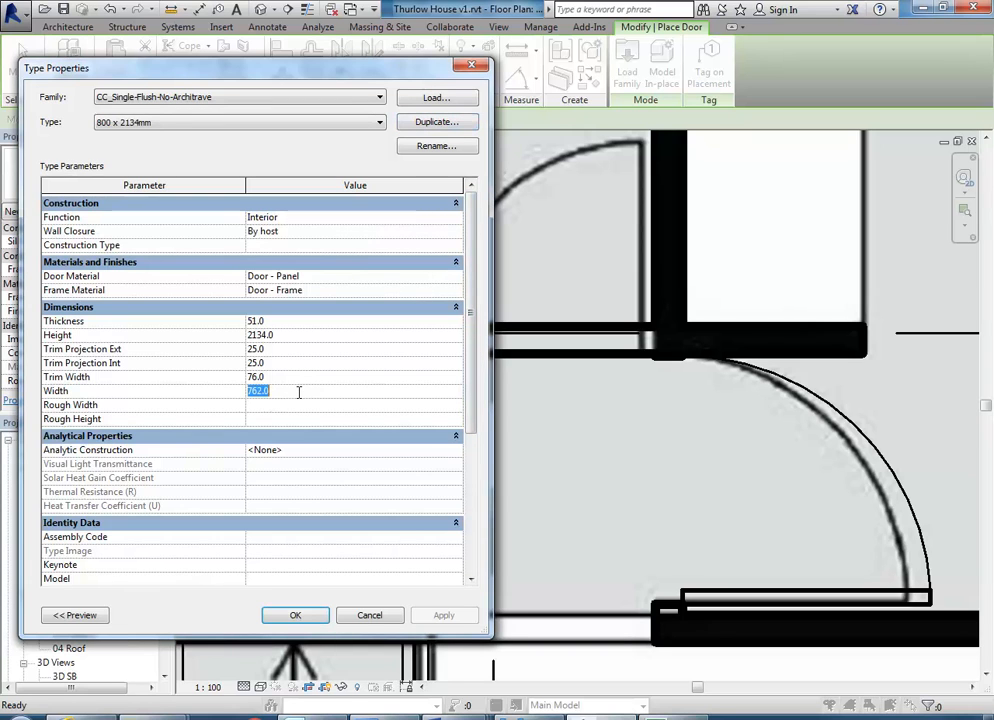
type("800")
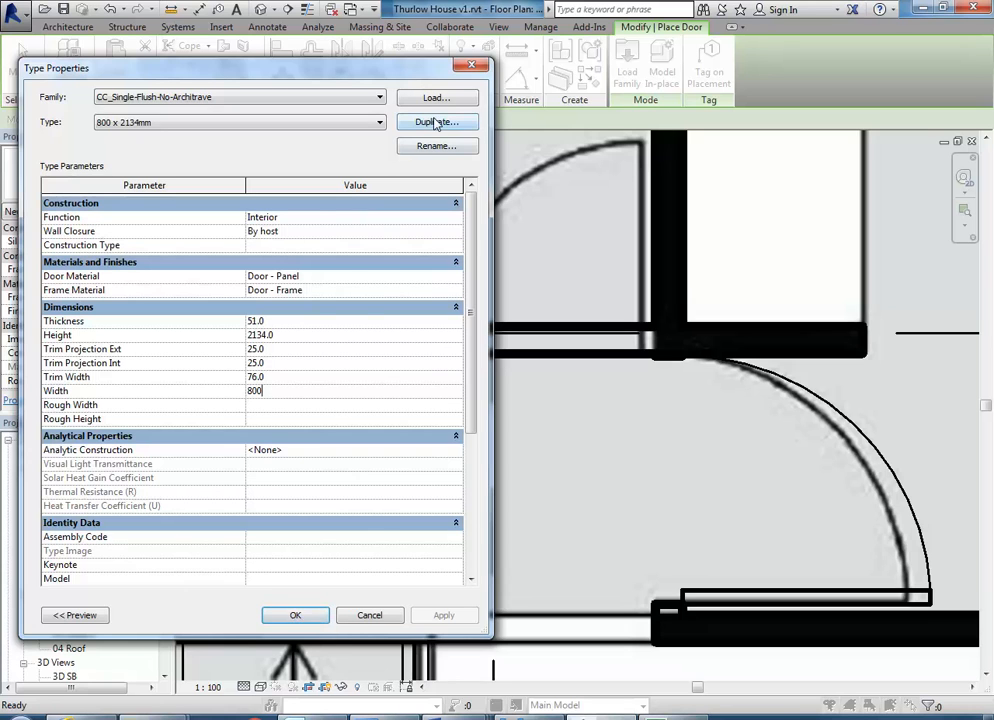
left_click(294, 616)
Place an 800 x 2134mm door in the bathroom (room 17) wall opening, swinging into the room as on the plan image
middle_click_drag(521, 317, 481, 401)
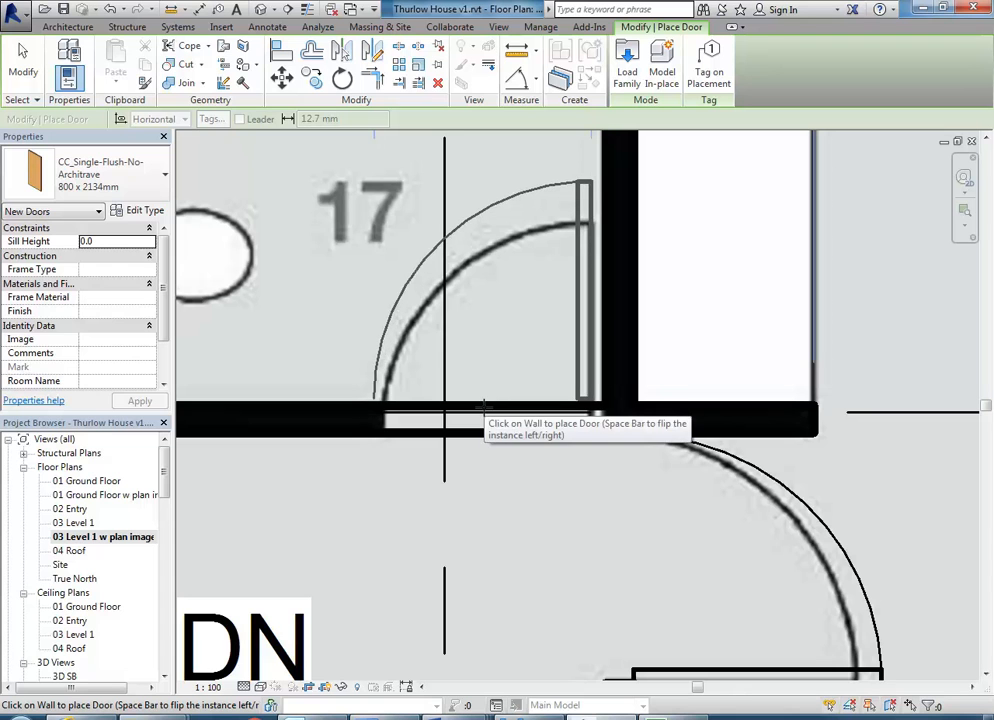
left_click(485, 408)
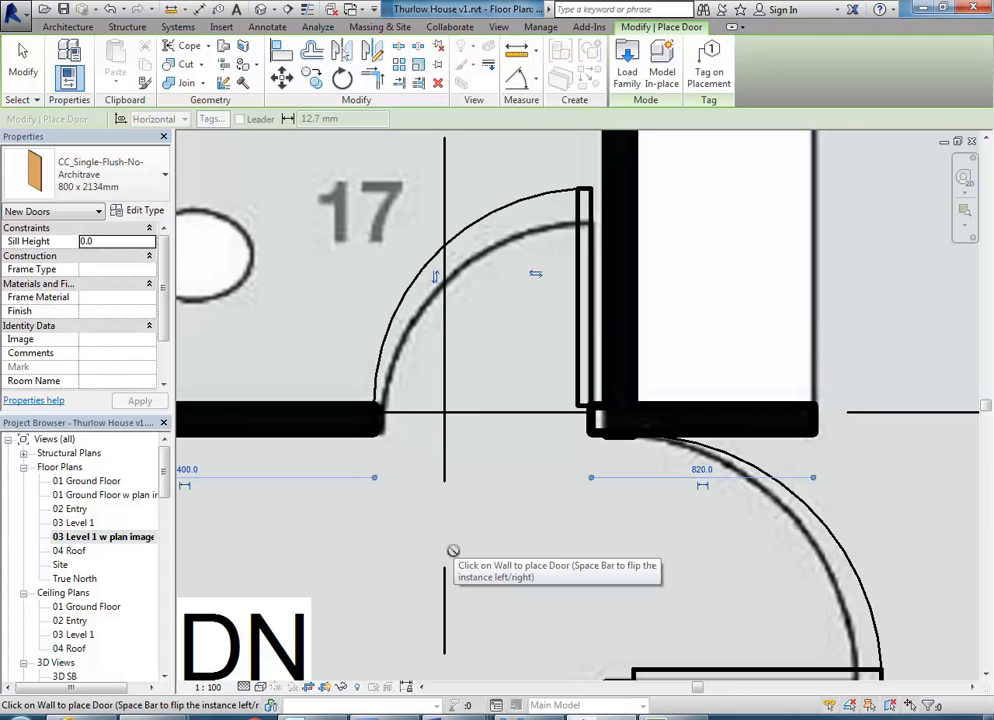
right_click(309, 266)
right_click(330, 272)
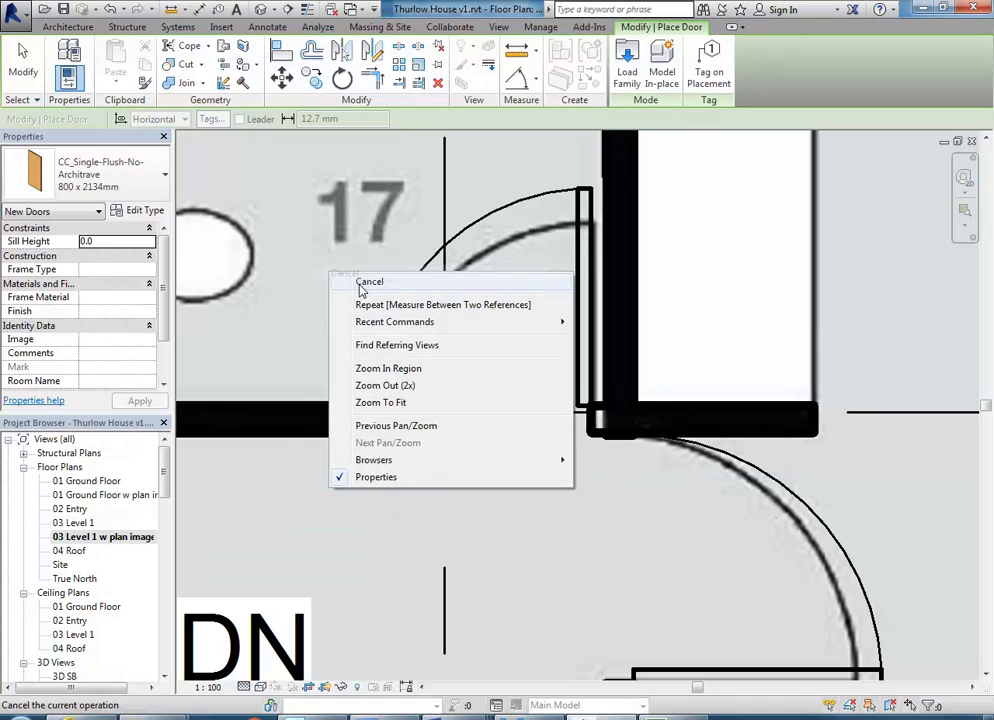
left_click(354, 283)
scroll(354, 295, "down", 4)
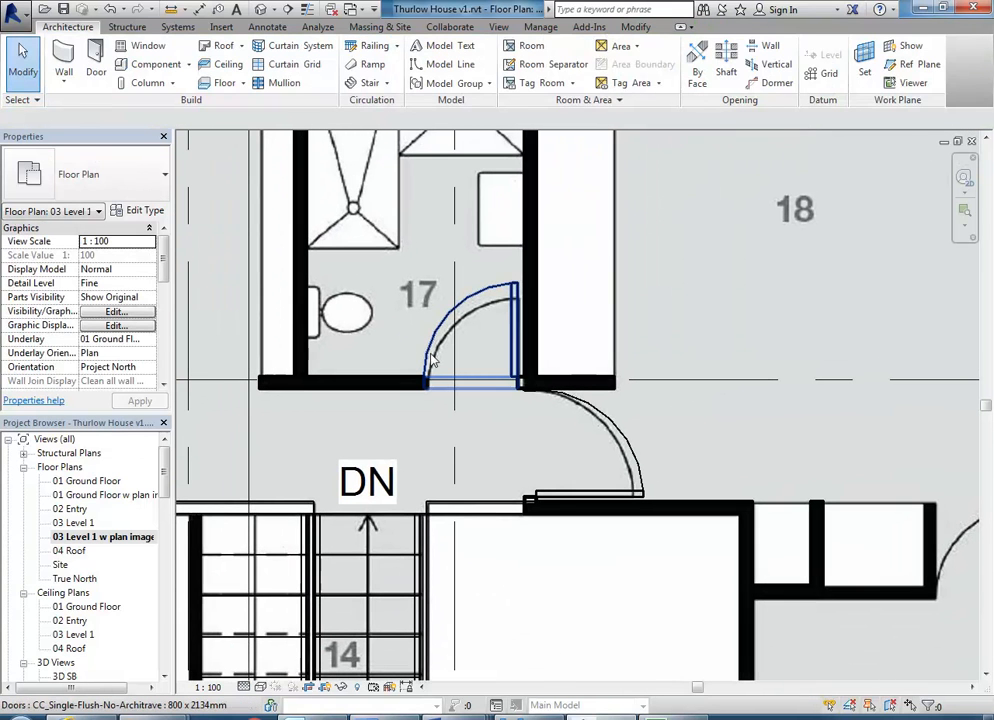
left_click(432, 354)
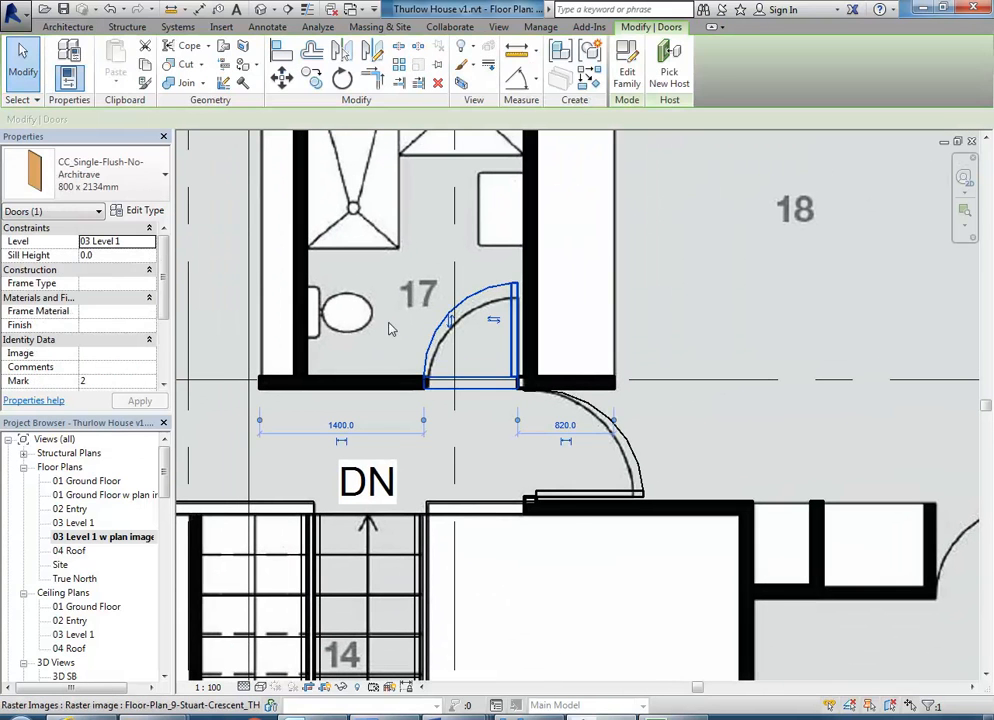
right_click(405, 286)
left_click(430, 290)
Examine the cupboard walls and the door opening above room 19 against the plan image
scroll(420, 339, "down", 3)
mouse_move(444, 313)
middle_mouse_down()
mouse_move(498, 300)
mouse_move(447, 289)
middle_mouse_up()
scroll(498, 300, "down", 2)
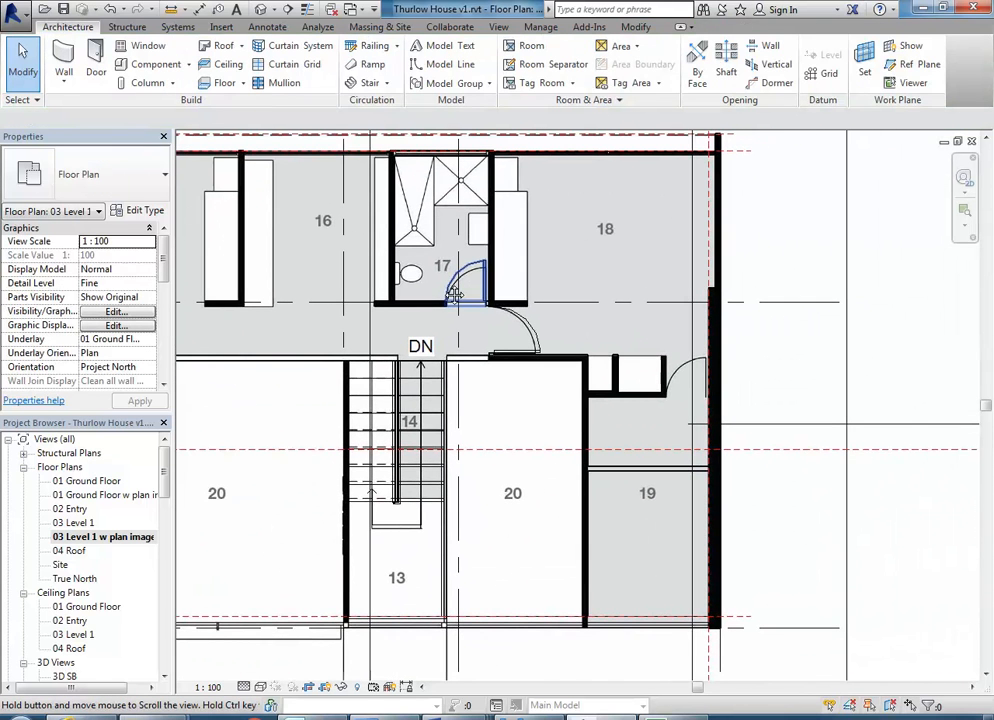
scroll(652, 392, "up", 5)
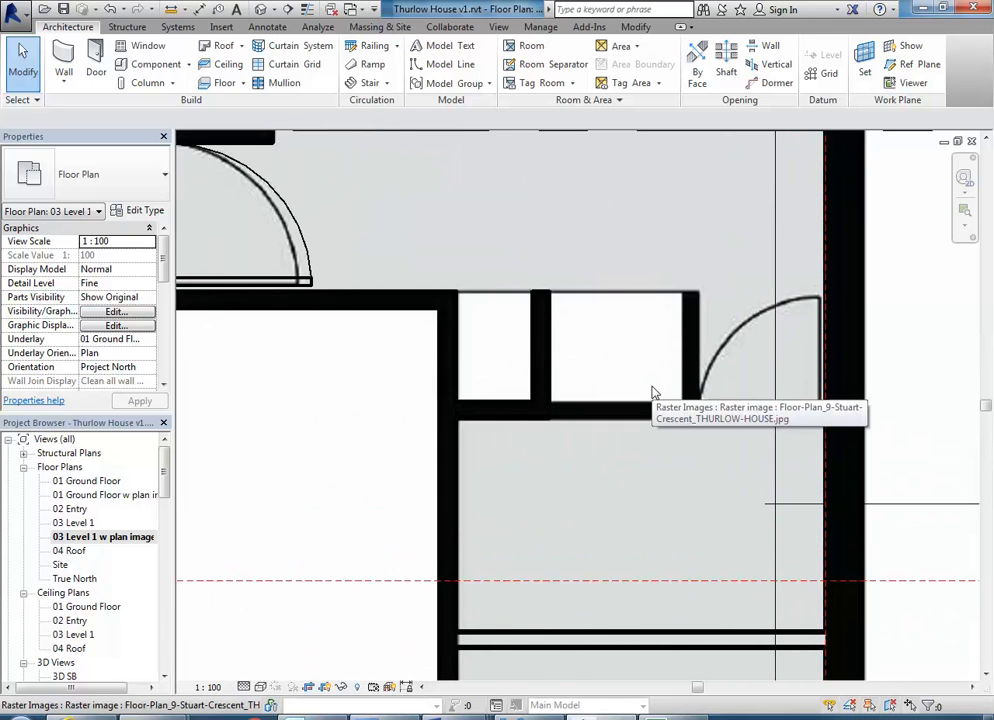
scroll(652, 392, "down", 3)
scroll(550, 437, "up", 3)
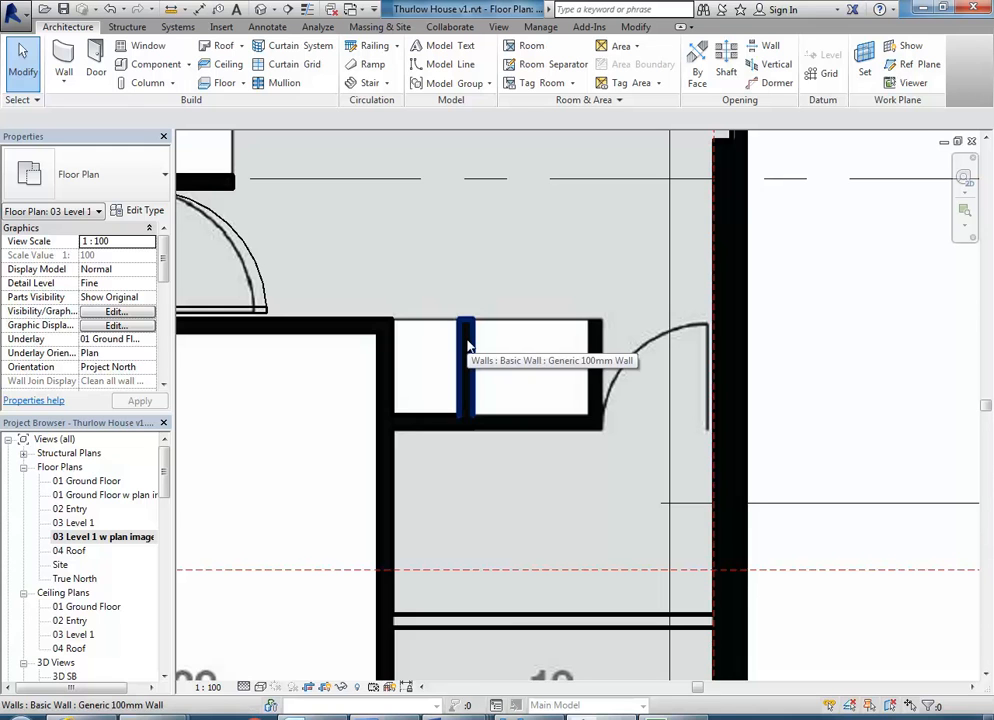
scroll(450, 430, "up", 3)
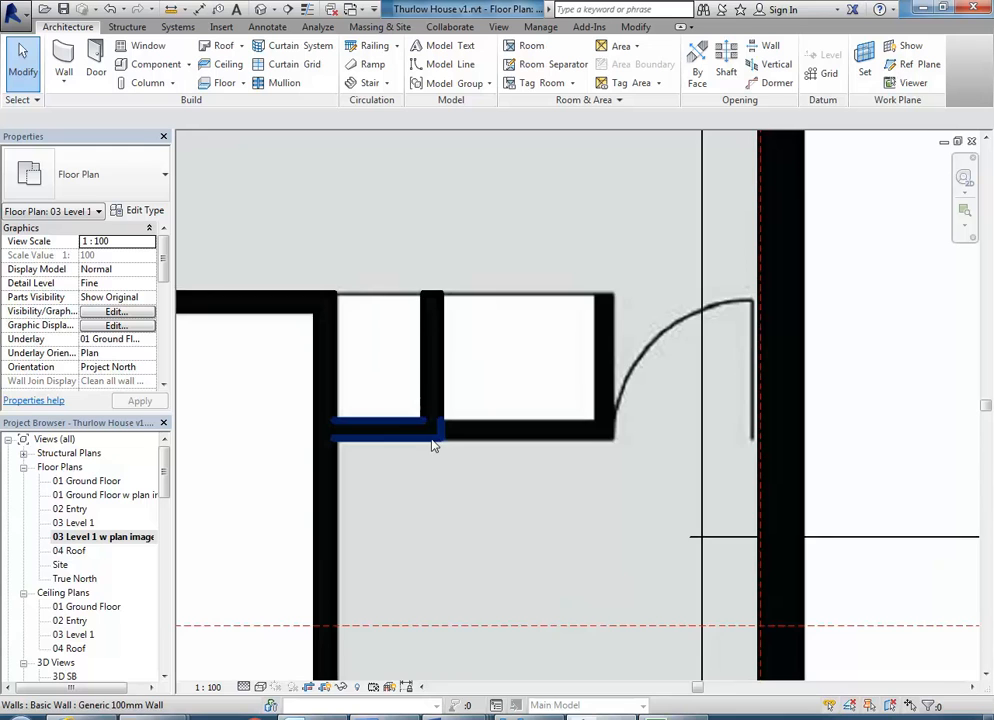
scroll(540, 472, "down", 1)
middle_click_drag(540, 472, 469, 461)
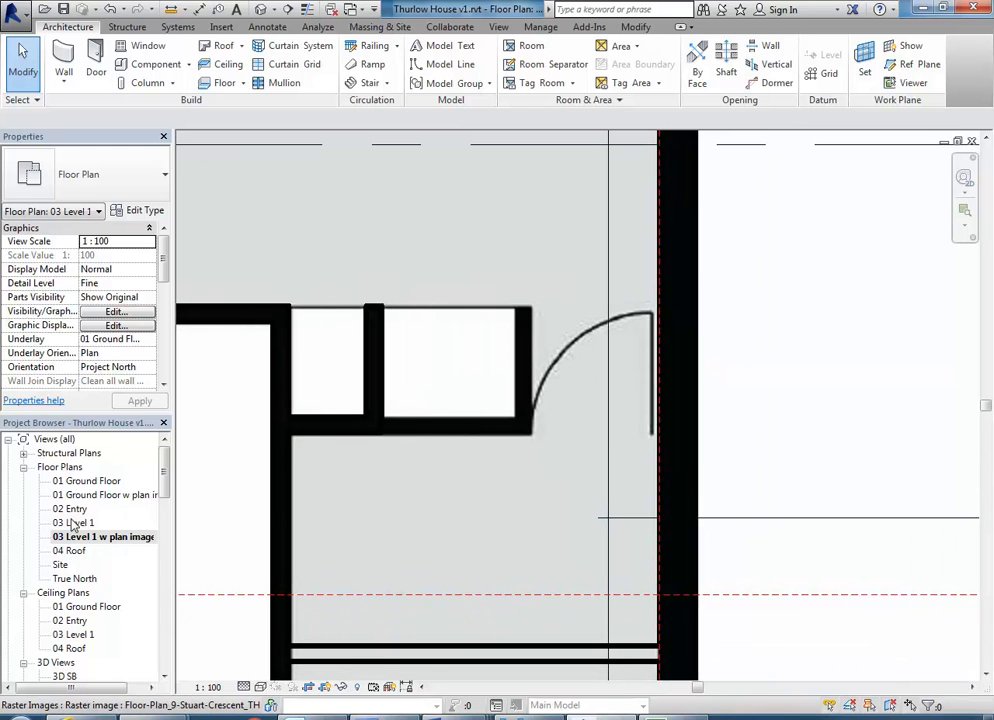
Compare the cupboard walls in the ground floor and Level 1 plans, with and without the plan image, ending in 03 Level 1 w plan image
double_click(80, 481)
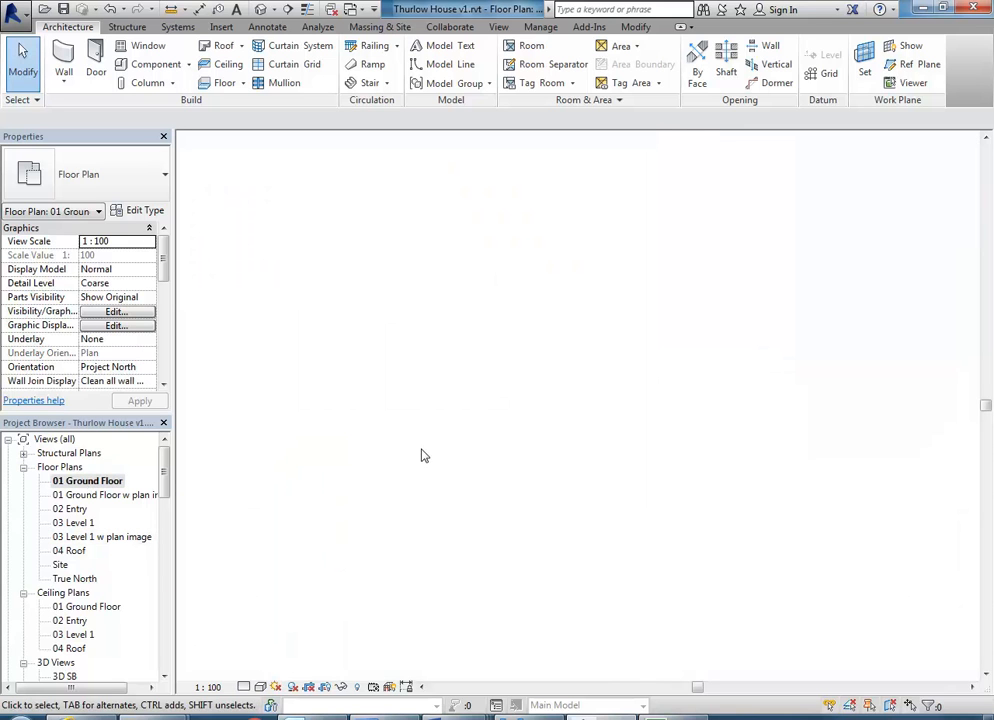
double_click(125, 496)
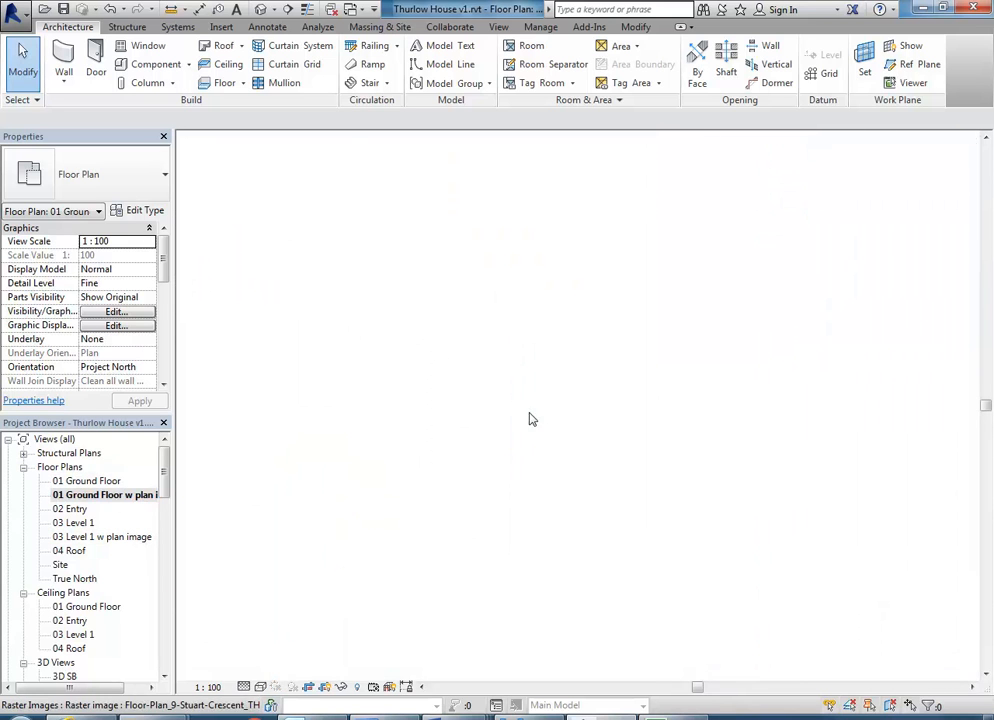
scroll(416, 428, "up", 5)
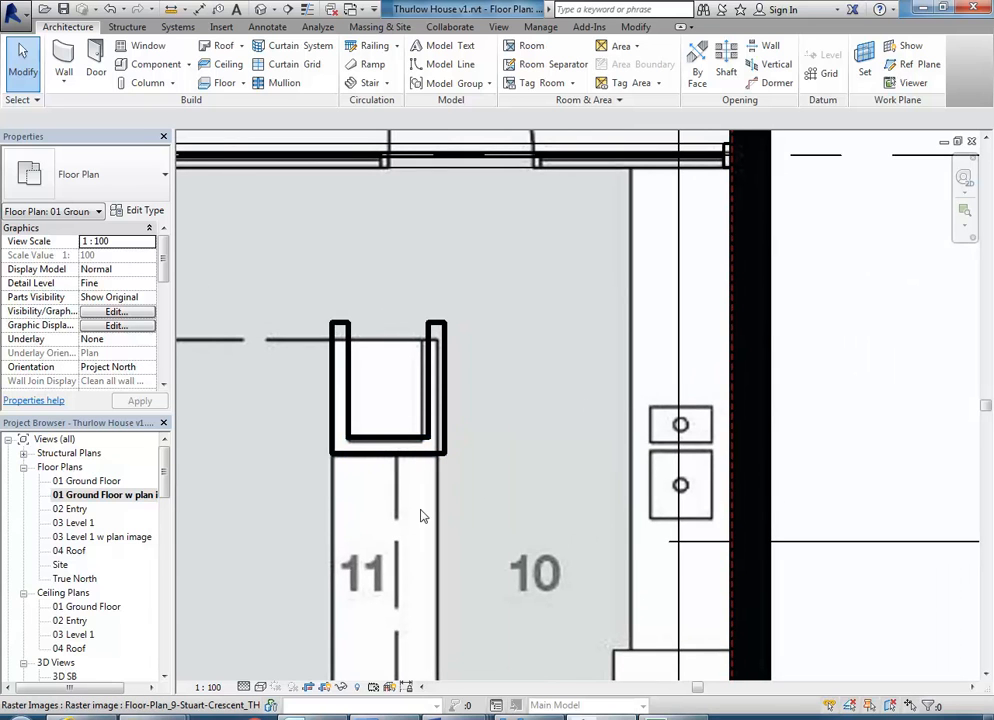
double_click(79, 538)
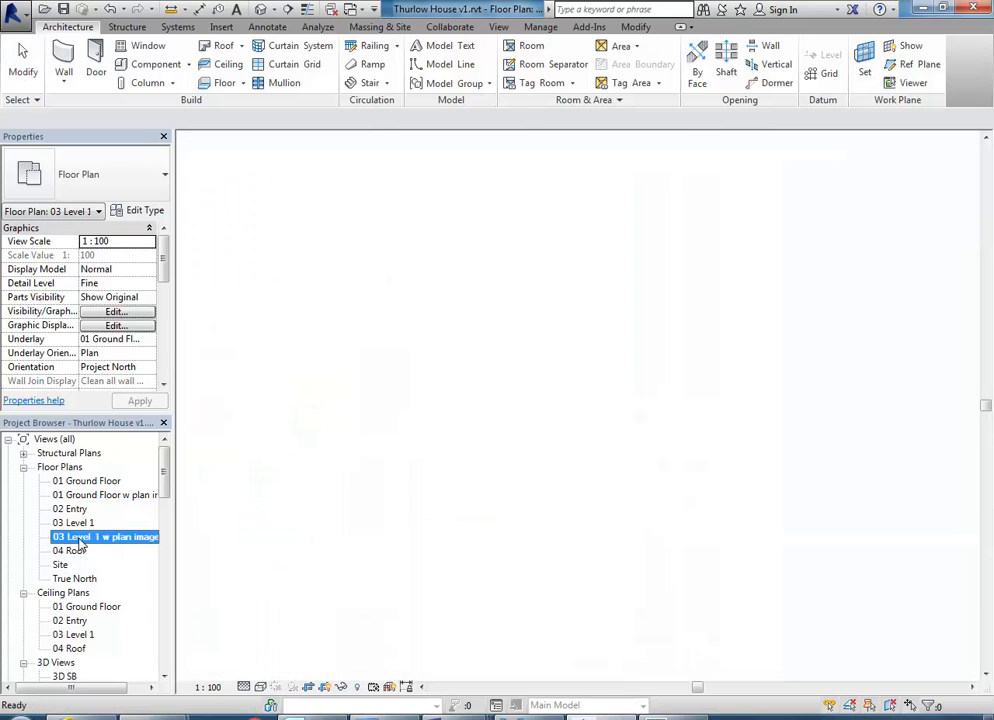
double_click(73, 523)
scroll(450, 404, "down", 3)
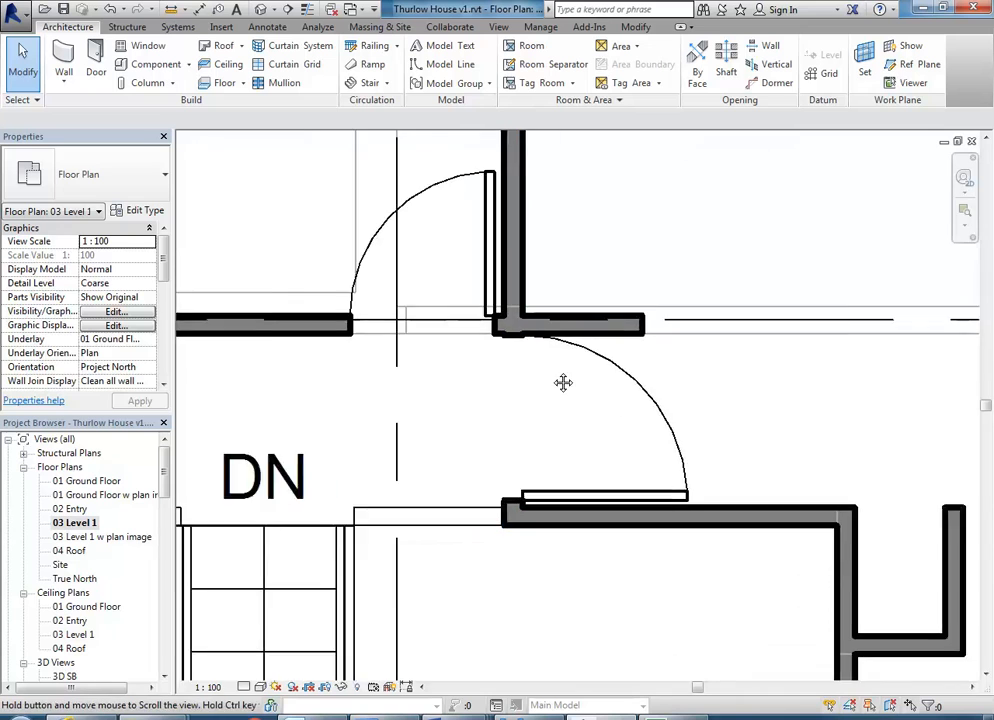
scroll(561, 384, "up", 5)
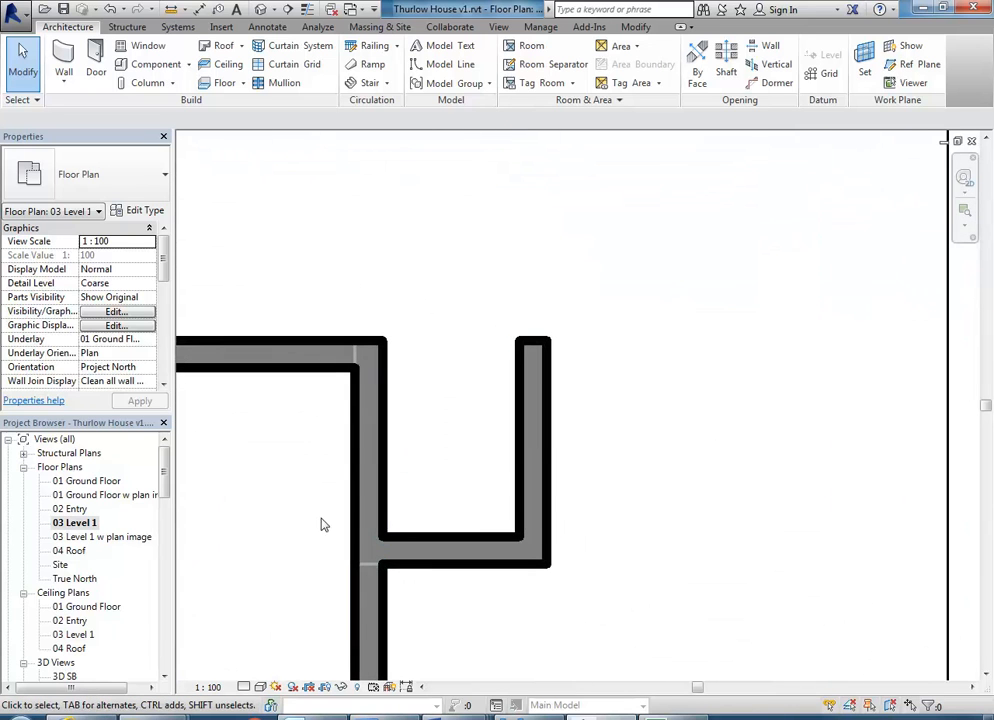
double_click(86, 481)
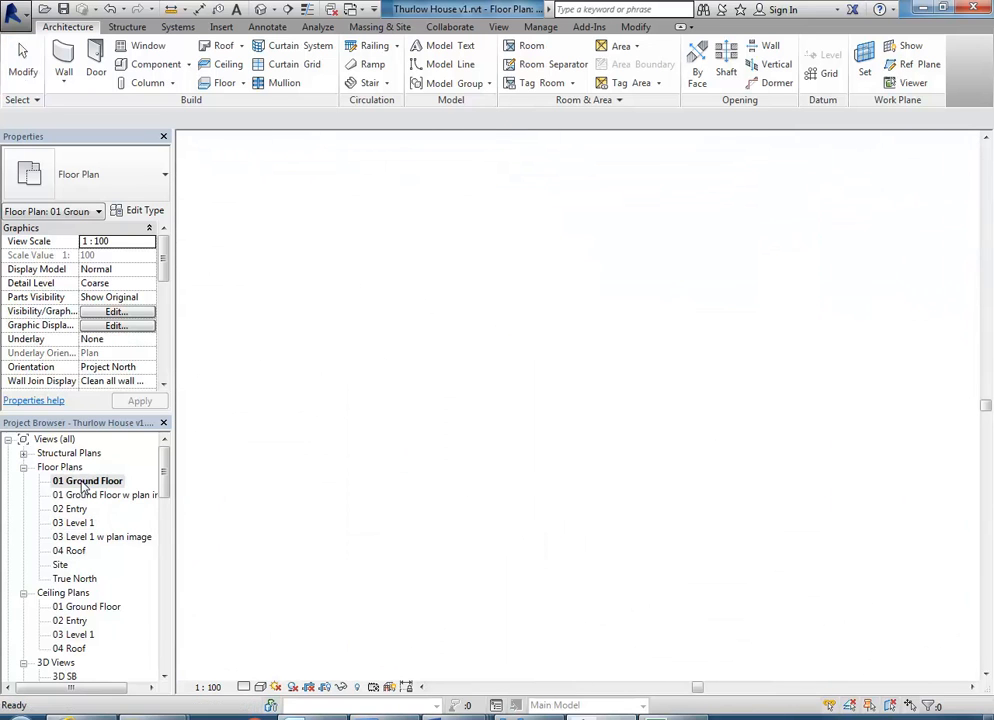
double_click(74, 522)
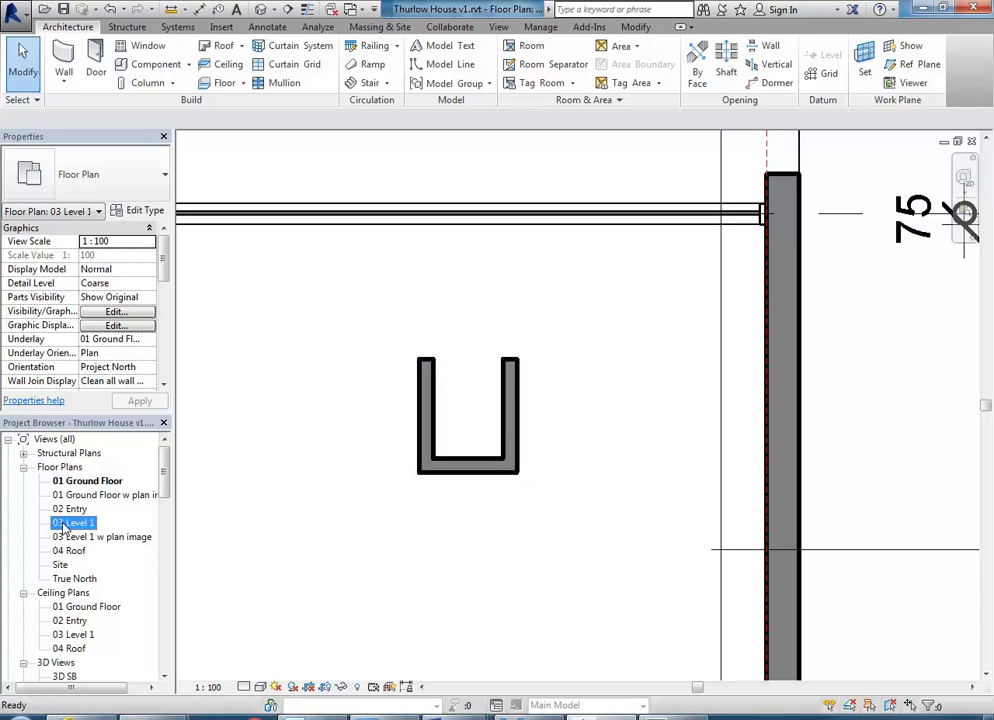
middle_click_drag(371, 532, 342, 442)
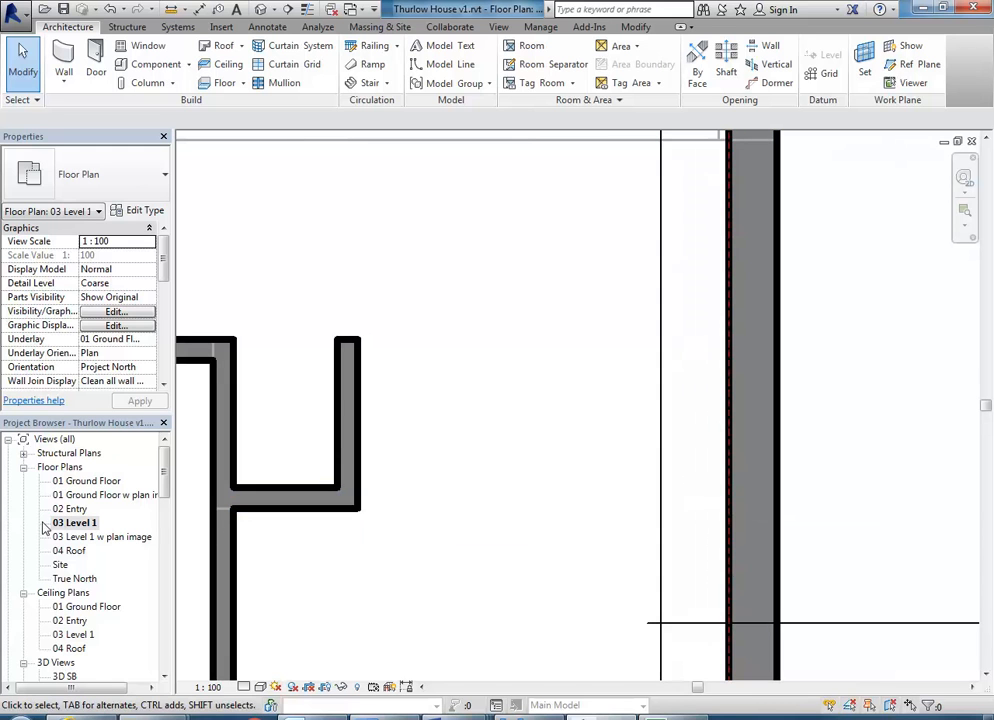
double_click(83, 541)
middle_click_drag(493, 468, 488, 499)
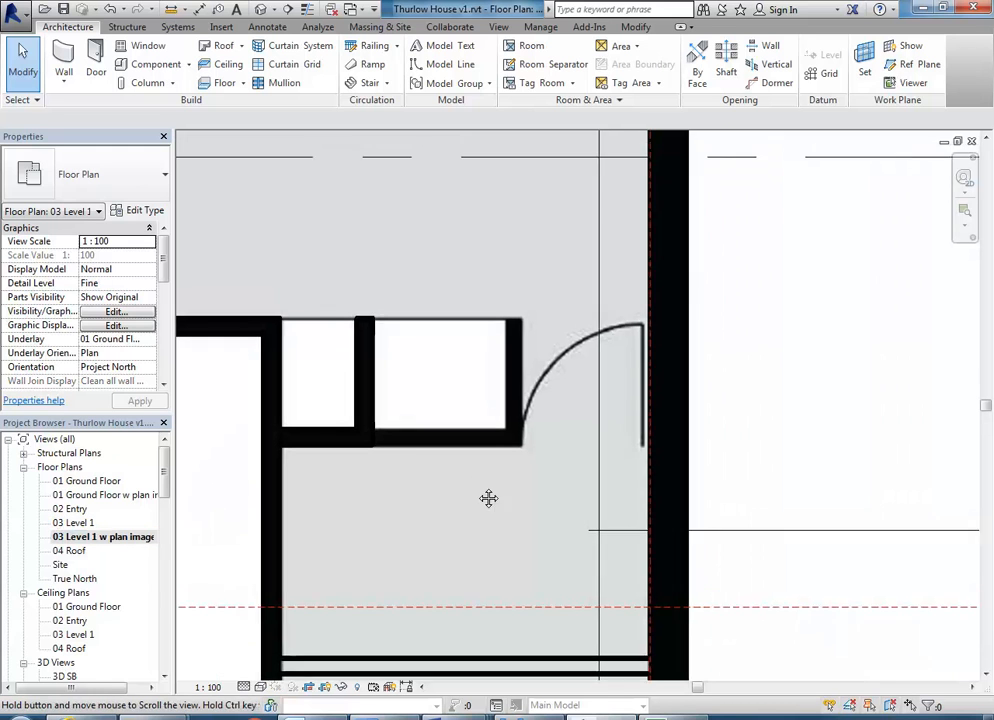
Draw a Generic 100mm wall about 1790 mm long from the cupboard's bottom wall across the door opening to the external wall
scroll(440, 420, "up", 2)
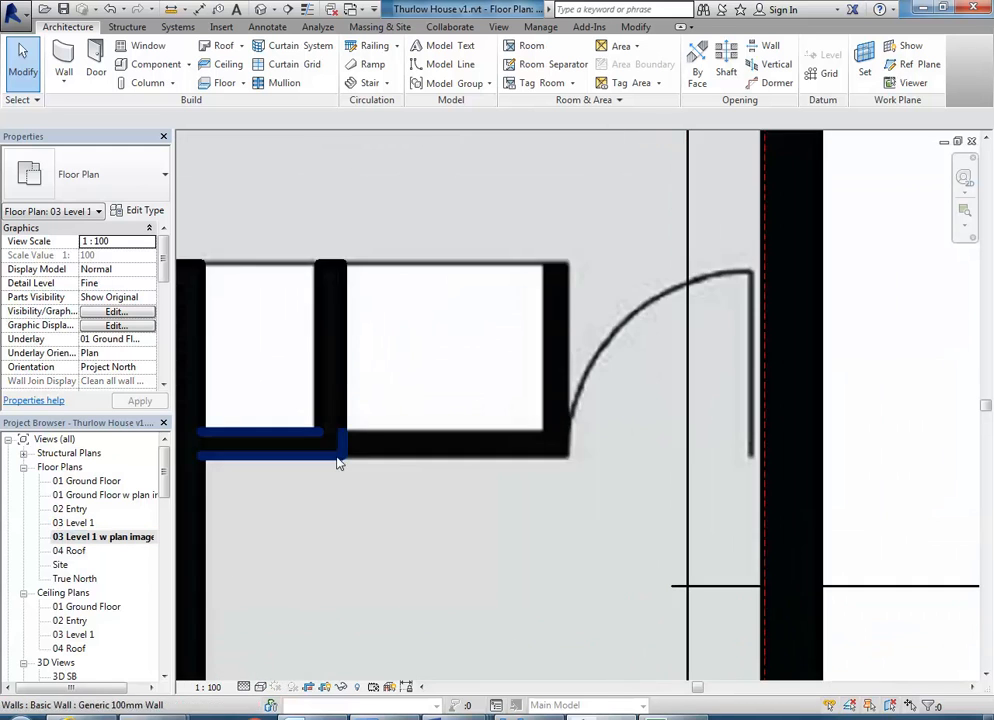
left_click(68, 57)
scroll(384, 390, "down", 3)
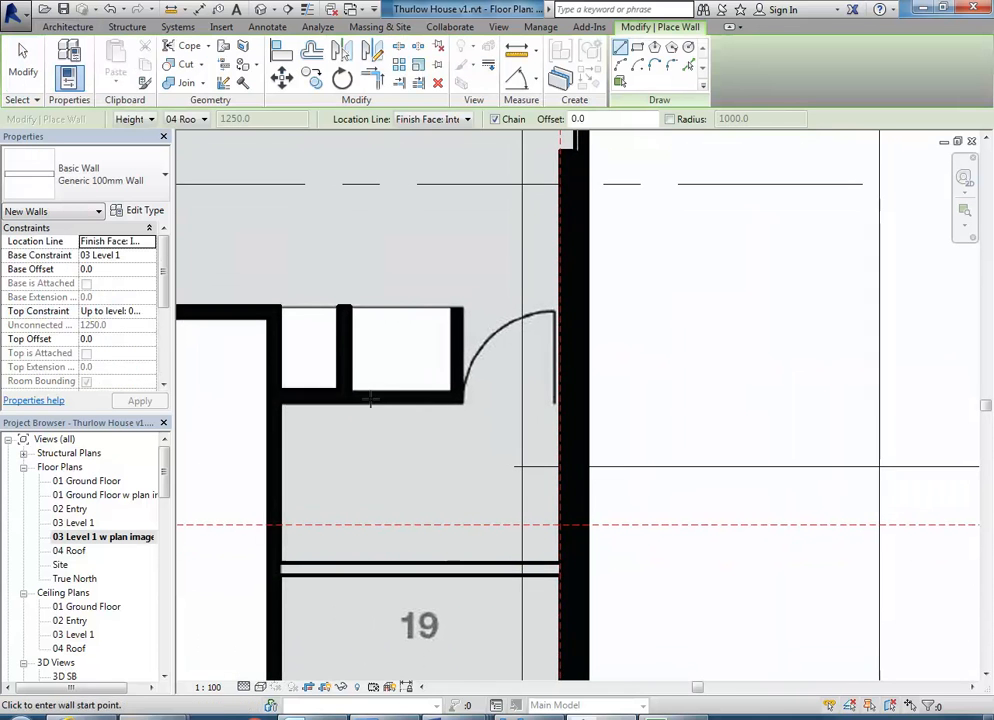
scroll(370, 402, "up", 1)
scroll(320, 415, "up", 2)
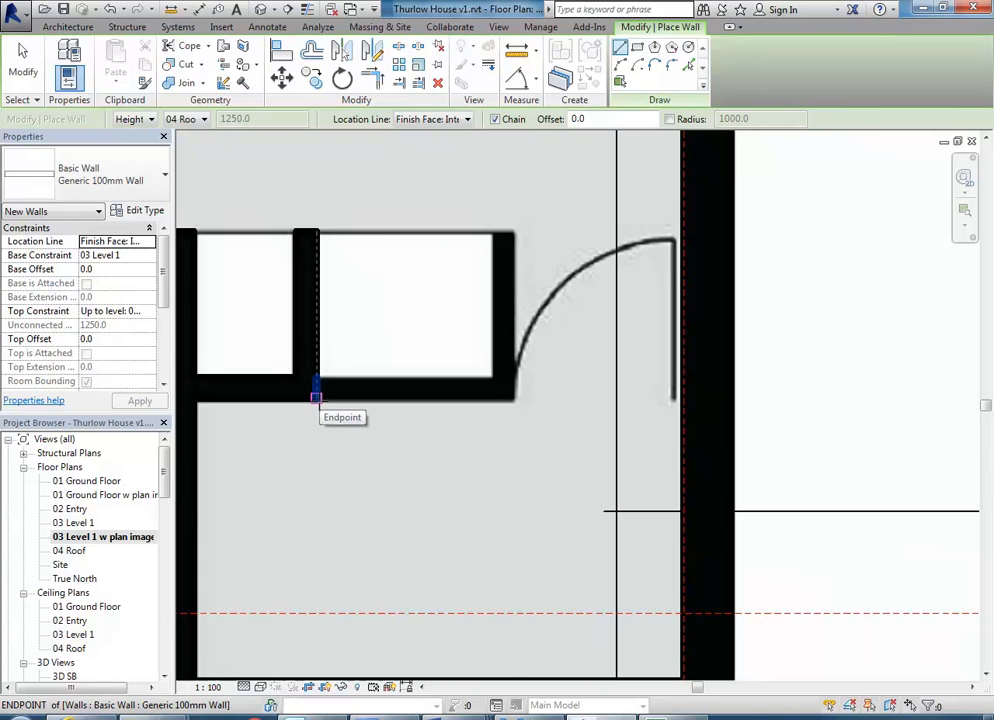
left_click(316, 397)
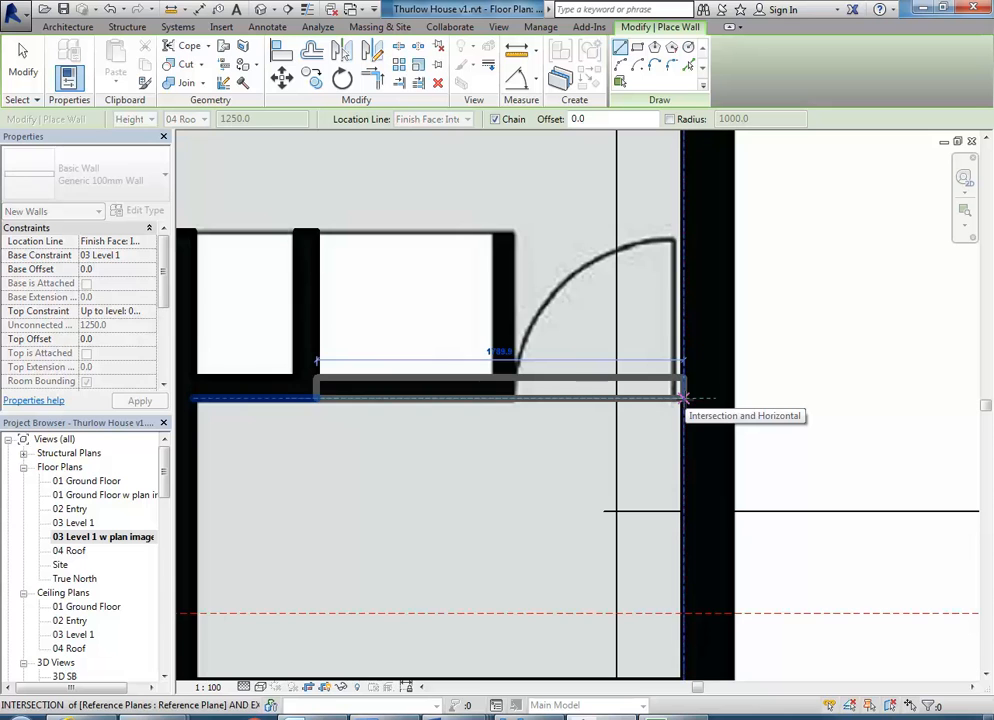
left_click(684, 398)
right_click(586, 335)
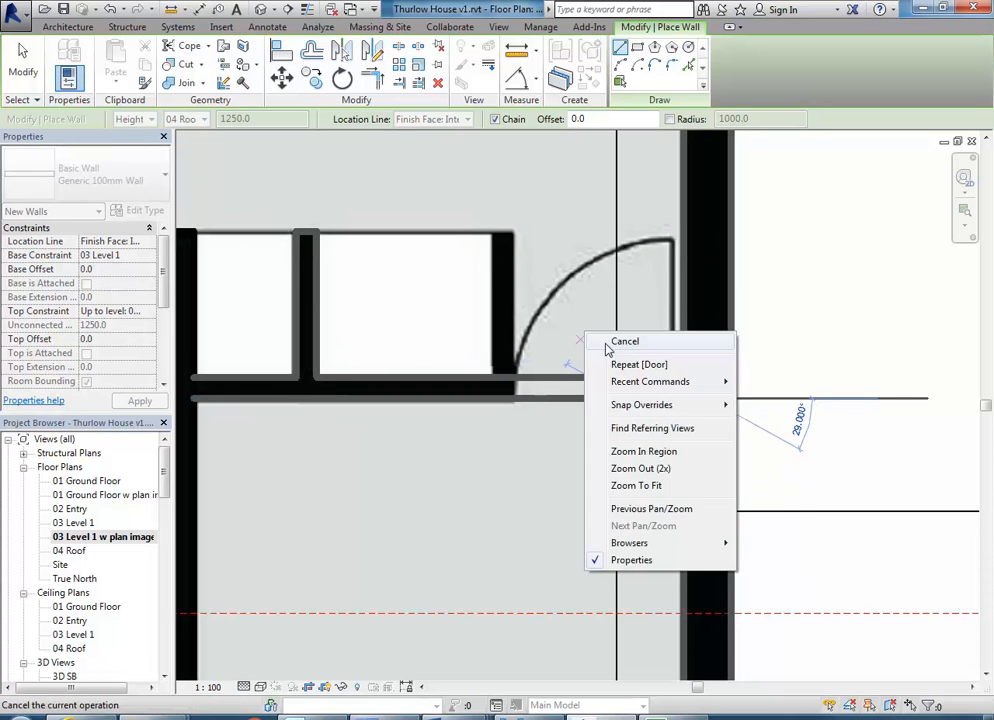
left_click(606, 345)
right_click(607, 346)
left_click(626, 357)
Draw a Generic 100mm wall about 700 mm long closing the cupboard end beside the door opening above room 19
middle_click_drag(519, 313, 420, 338)
scroll(432, 338, "up", 1)
middle_click_drag(436, 338, 595, 348)
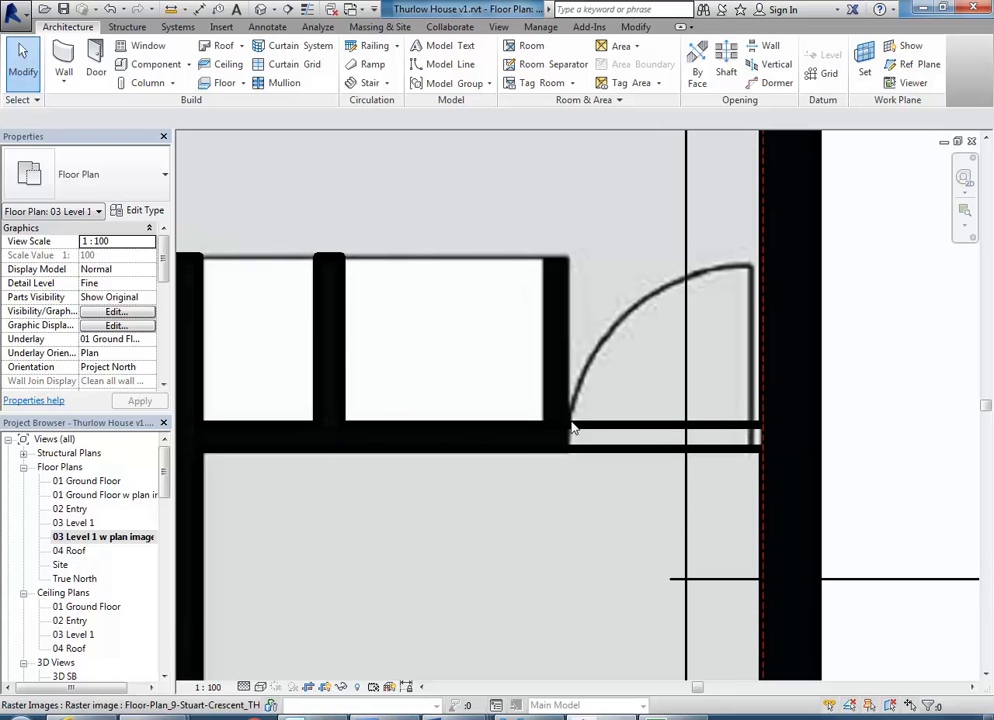
left_click(70, 53)
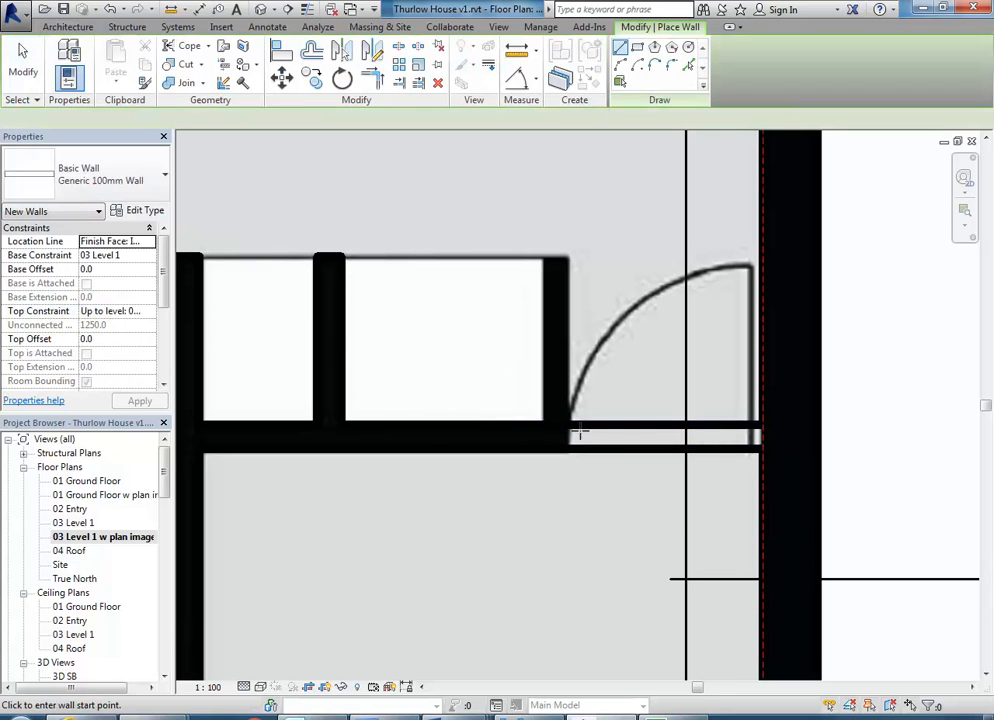
left_click(567, 426)
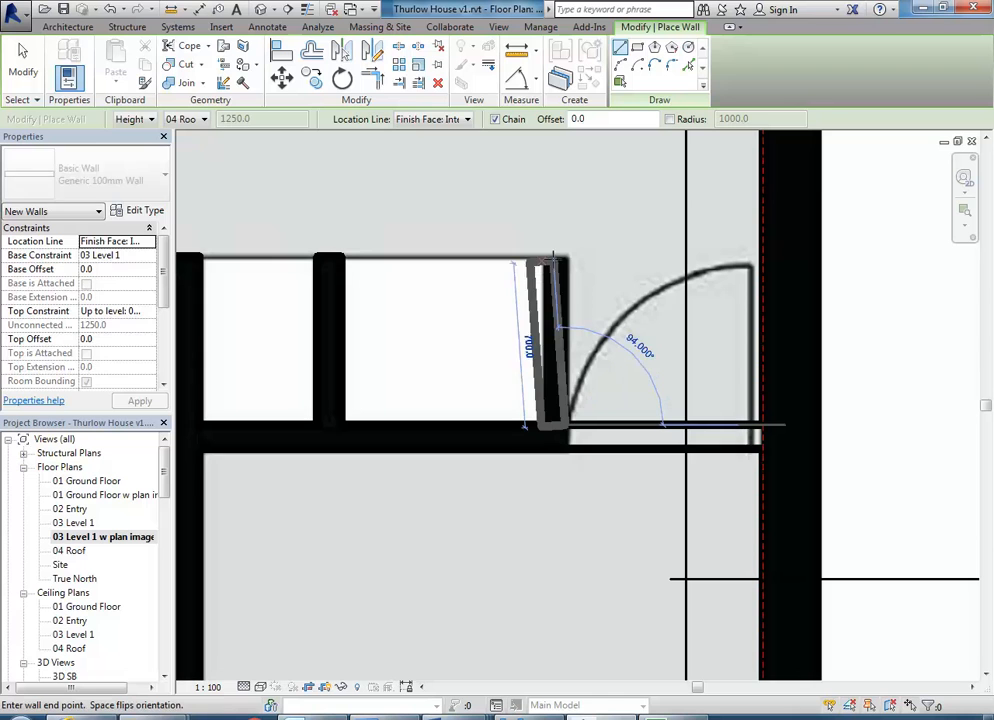
left_click(566, 262)
key("Escape")
key("Escape")
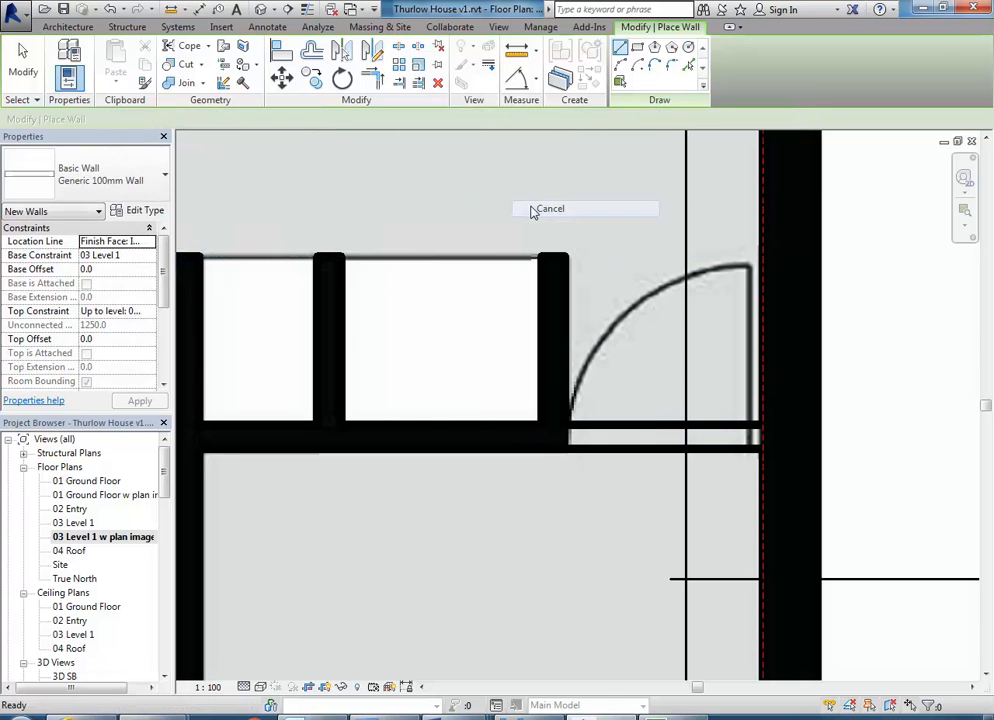
Place a 0762 x 2134mm CC_Single-Flush-No-Architrave door in the new wall, matching the swing on the plan image
left_click(97, 62)
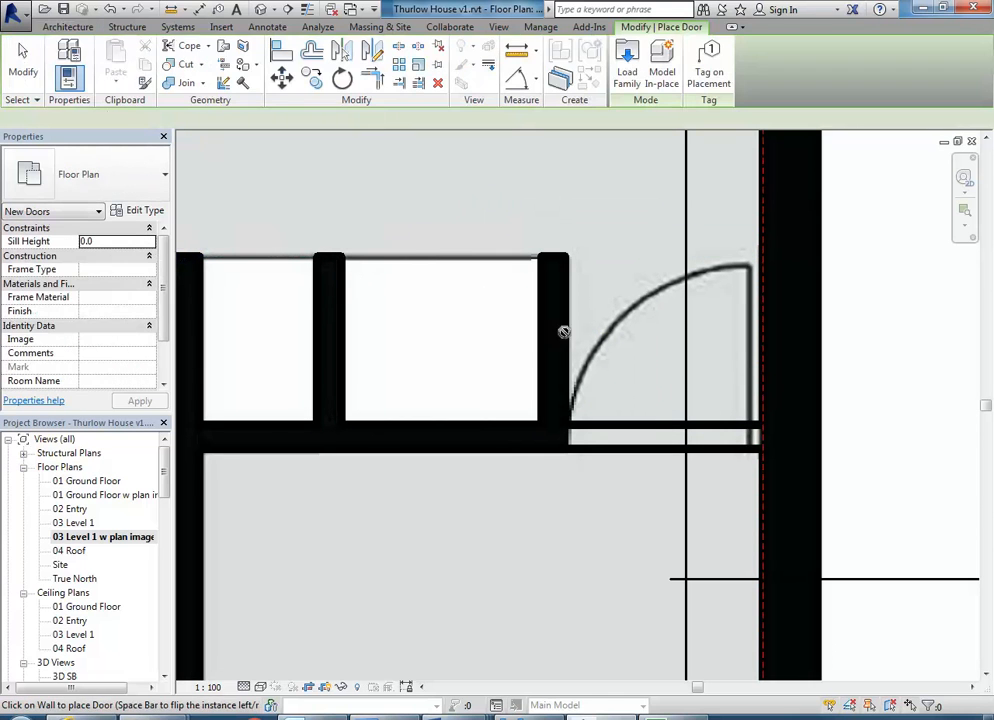
scroll(703, 370, "down", 1)
middle_click_drag(703, 370, 493, 313)
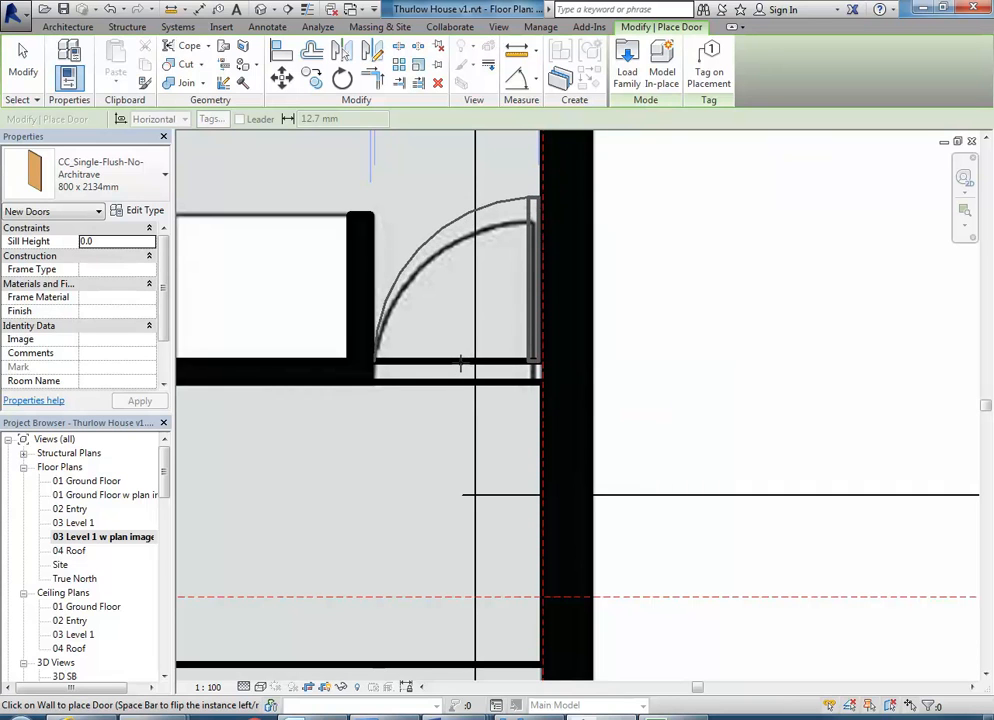
left_click(115, 170)
left_click(74, 280)
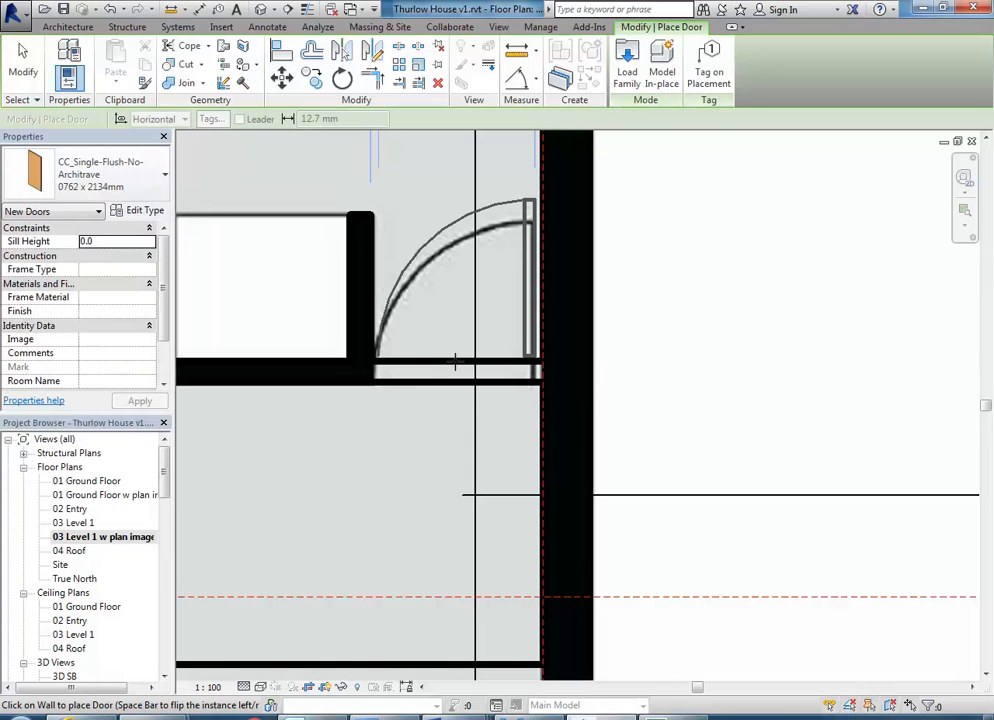
right_click(415, 236)
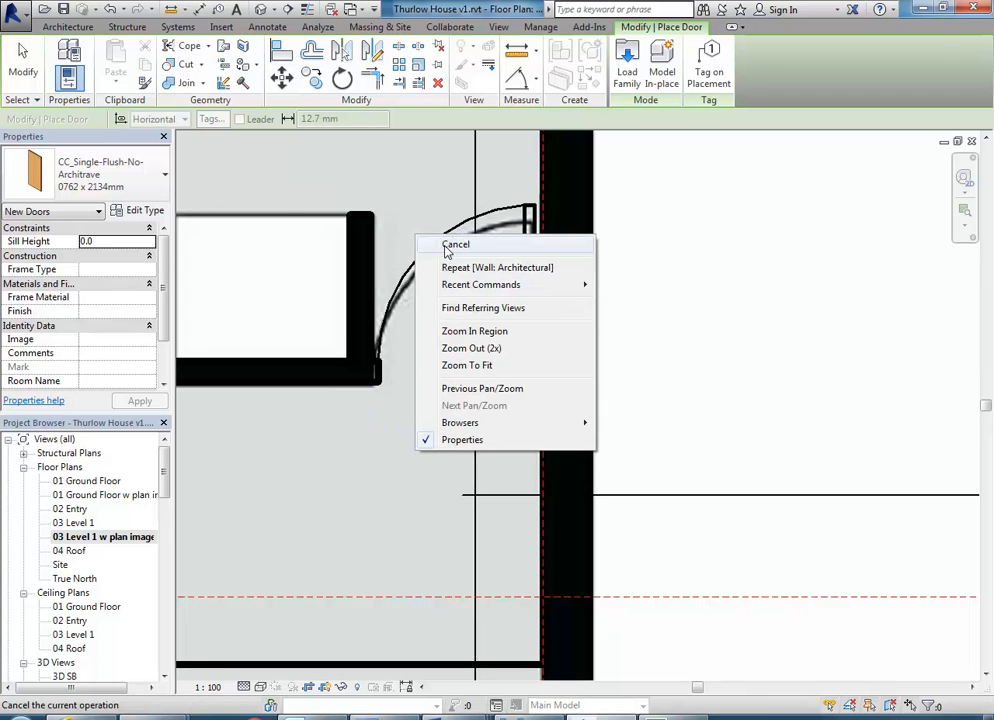
left_click(450, 245)
scroll(456, 300, "up", 2)
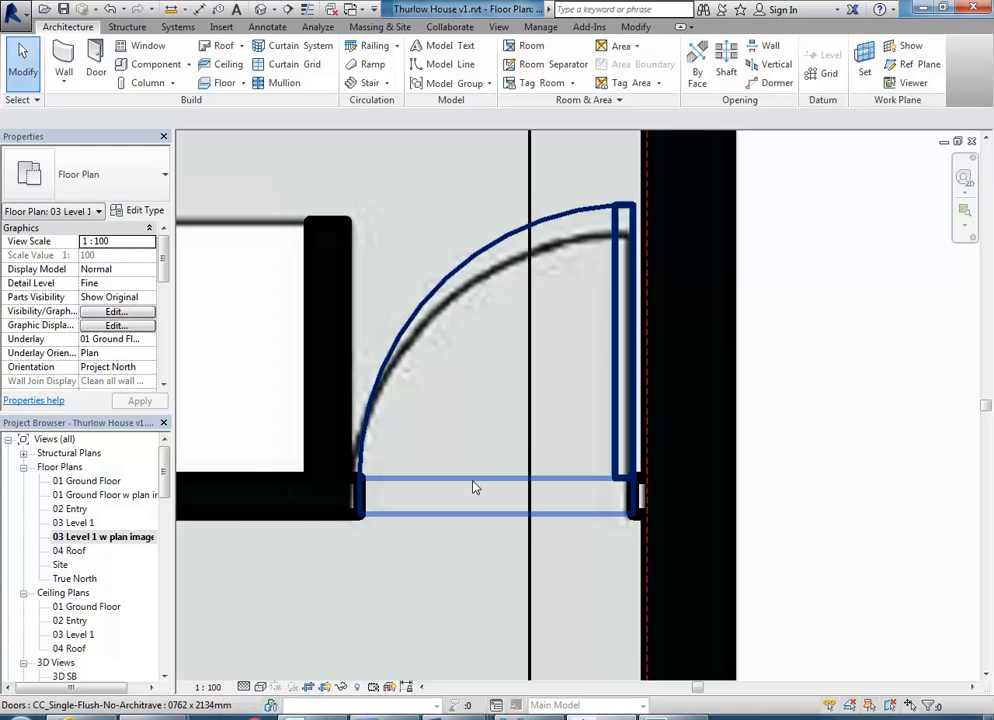
Open the 3D SB view and inspect the new Level 1 door and the wall around it
scroll(358, 492, "down", 5)
middle_click_drag(373, 488, 491, 374)
scroll(491, 374, "down", 1)
left_click_drag(162, 472, 163, 505)
double_click(61, 508)
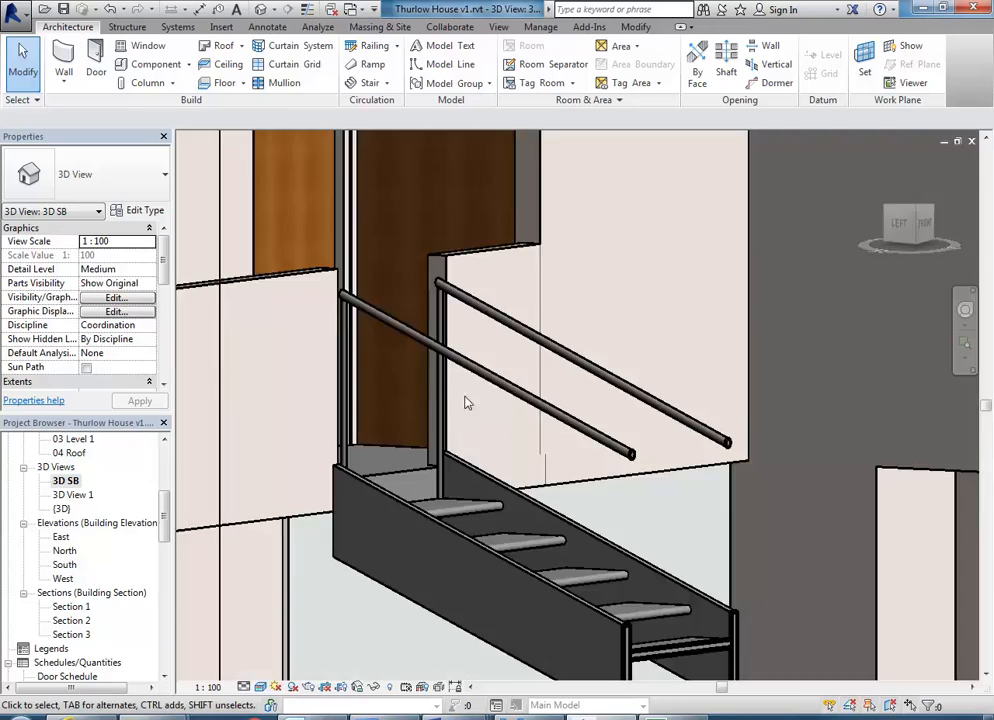
scroll(449, 388, "down", 3)
middle_click_drag(449, 388, 688, 443, "shift")
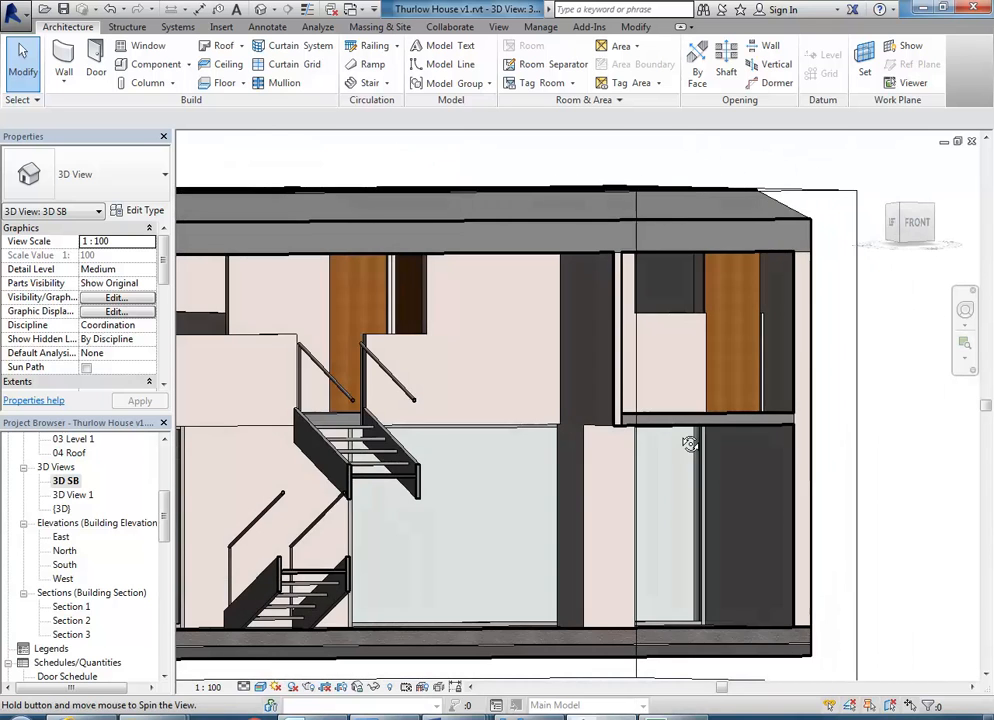
scroll(645, 415, "up", 6)
scroll(632, 412, "down", 3)
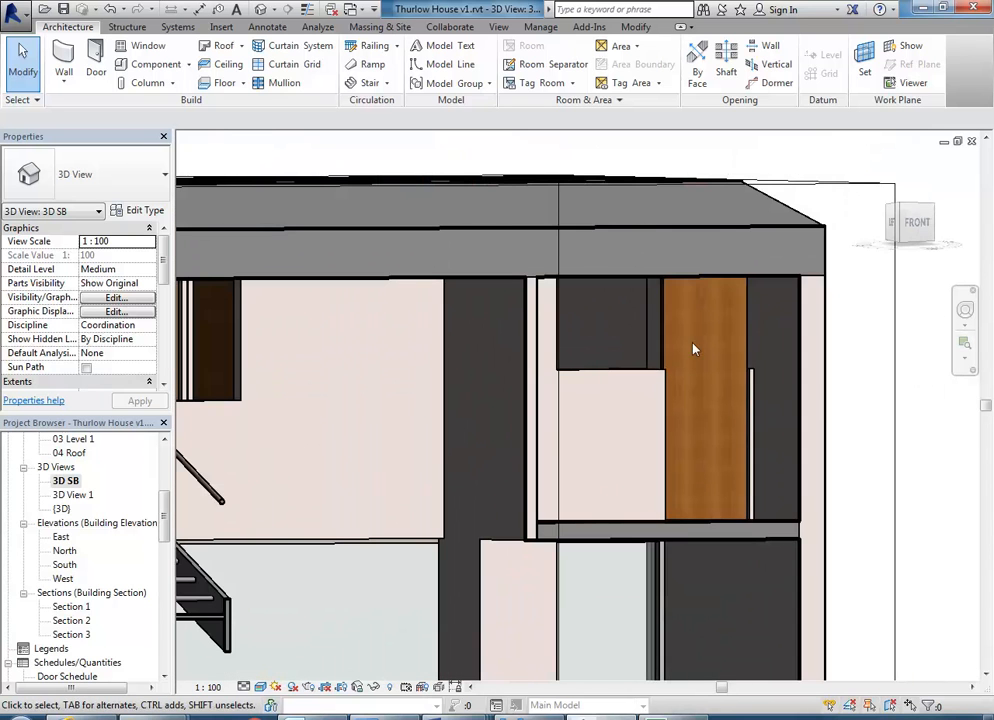
Attach the top of the wall around the new door to the roof
left_click(614, 379)
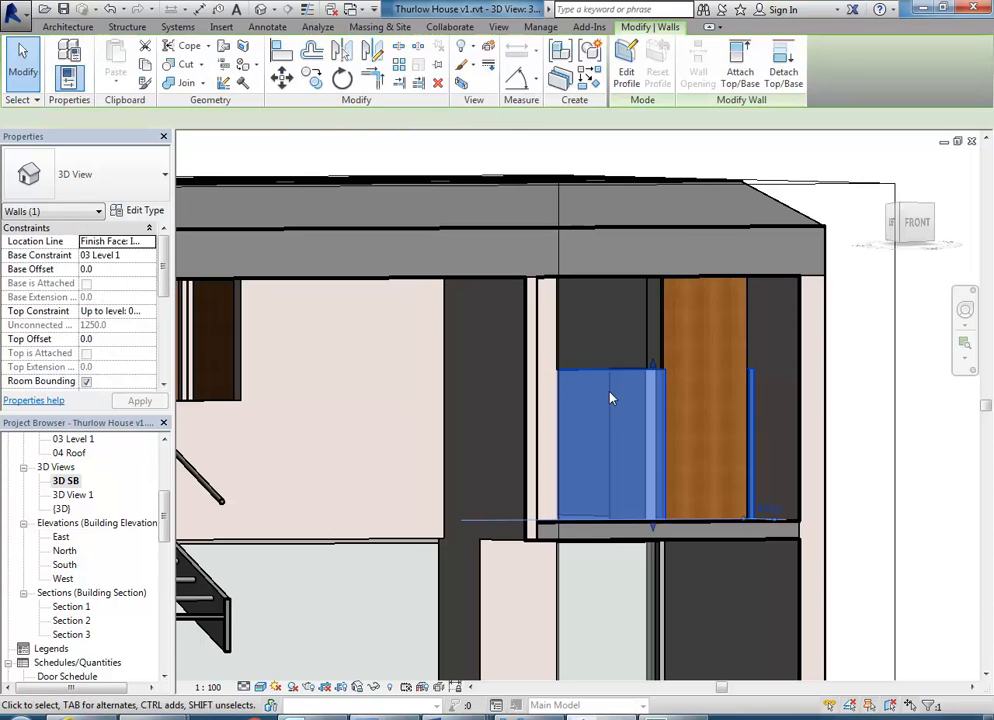
left_click(730, 58)
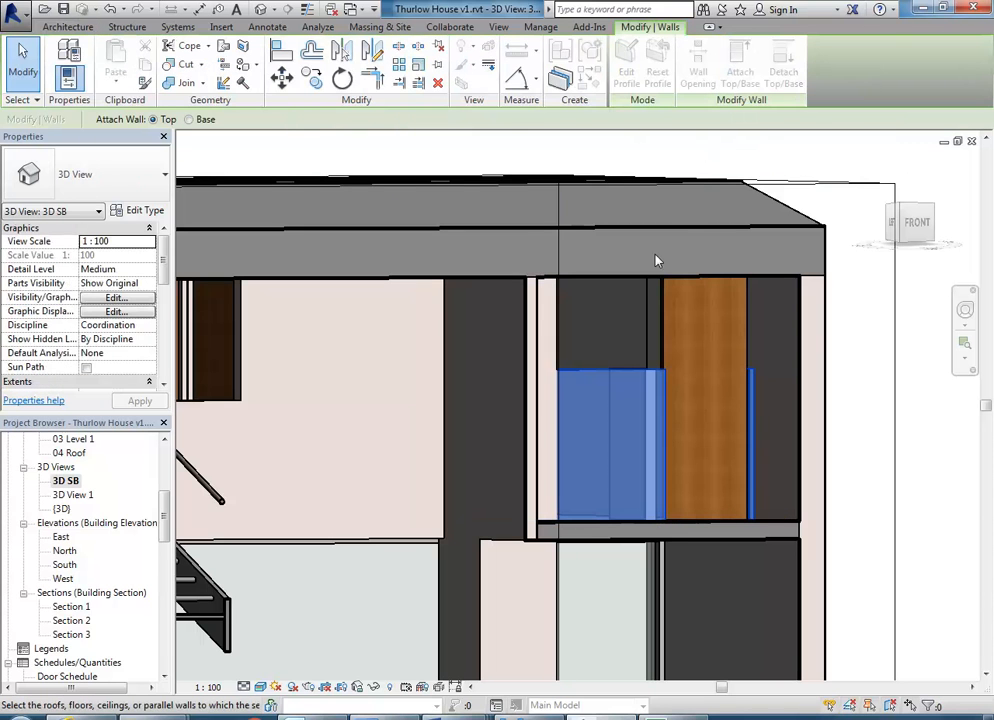
left_click(493, 214)
middle_click_drag(612, 293, 657, 215, "shift")
scroll(752, 384, "up", 5)
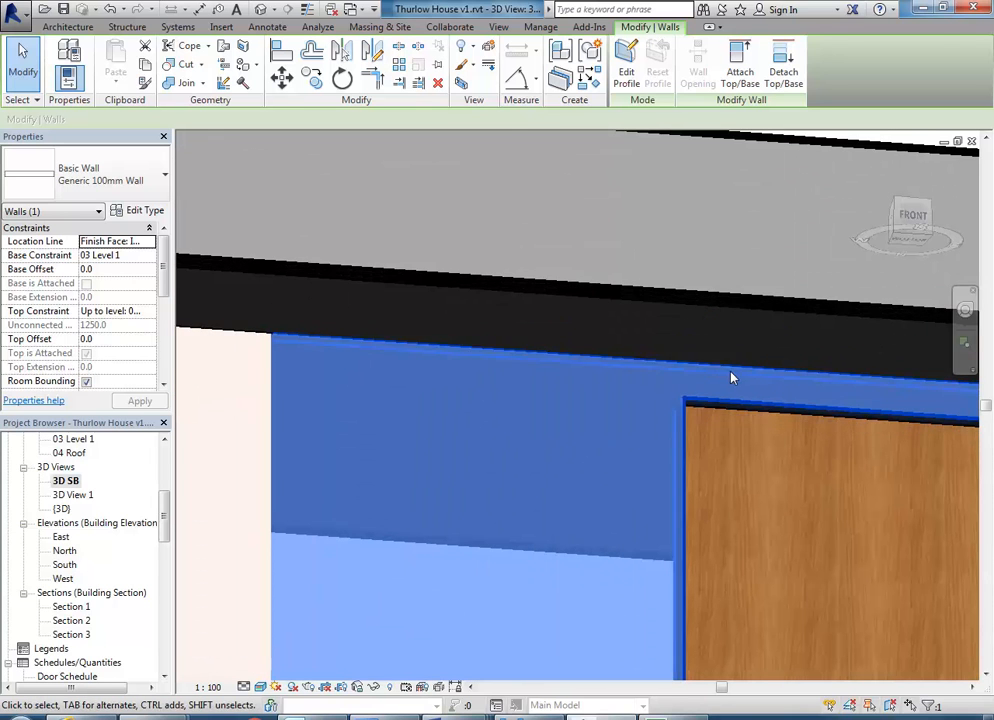
key("Escape")
Attach the top of the low bathroom side wall, opposite the door side, to the roof
scroll(560, 520, "down", 5)
middle_click_drag(581, 559, 660, 625, "shift")
middle_click_drag(305, 480, 650, 550, "shift")
scroll(700, 546, "up", 1)
middle_click_drag(715, 544, 563, 541)
scroll(620, 545, "up", 2)
left_click(627, 546)
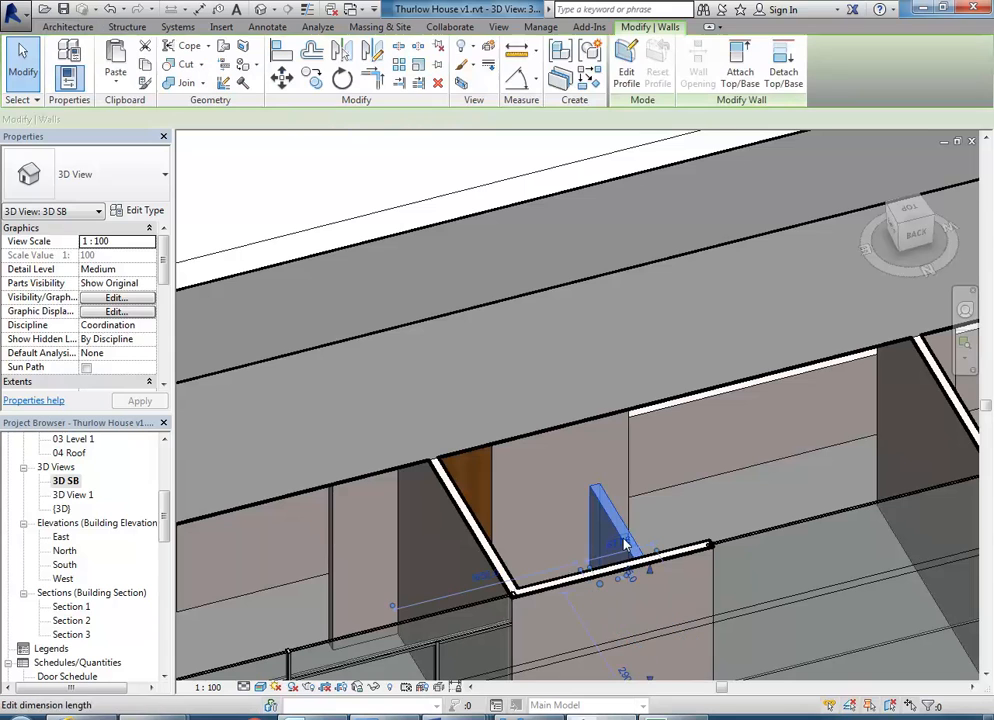
left_click(740, 70)
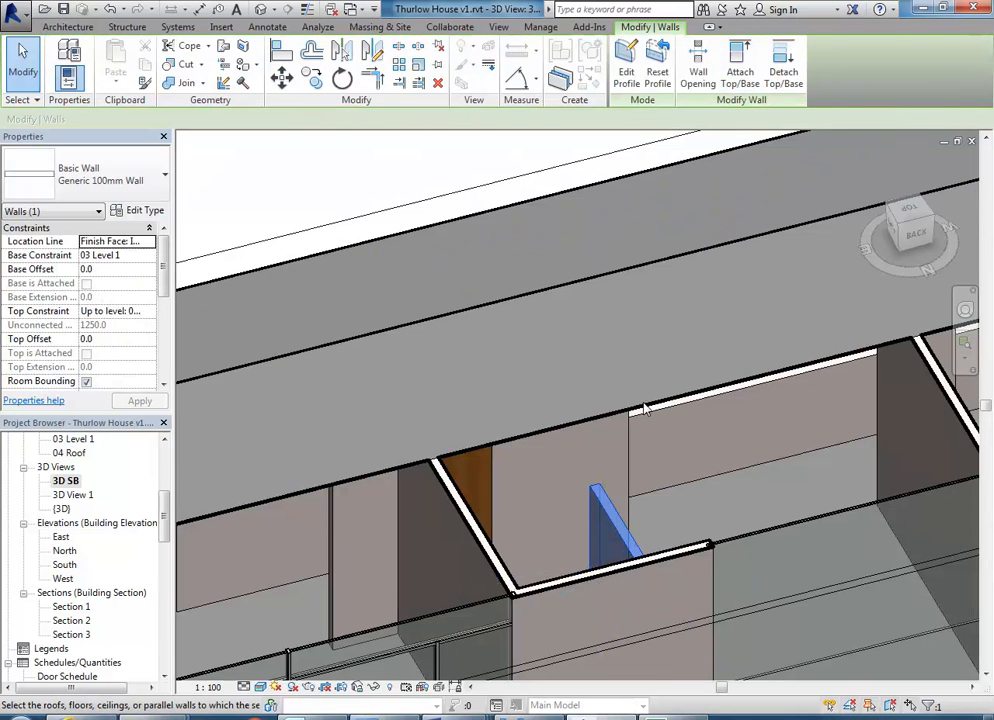
left_click(592, 421)
right_click(521, 339)
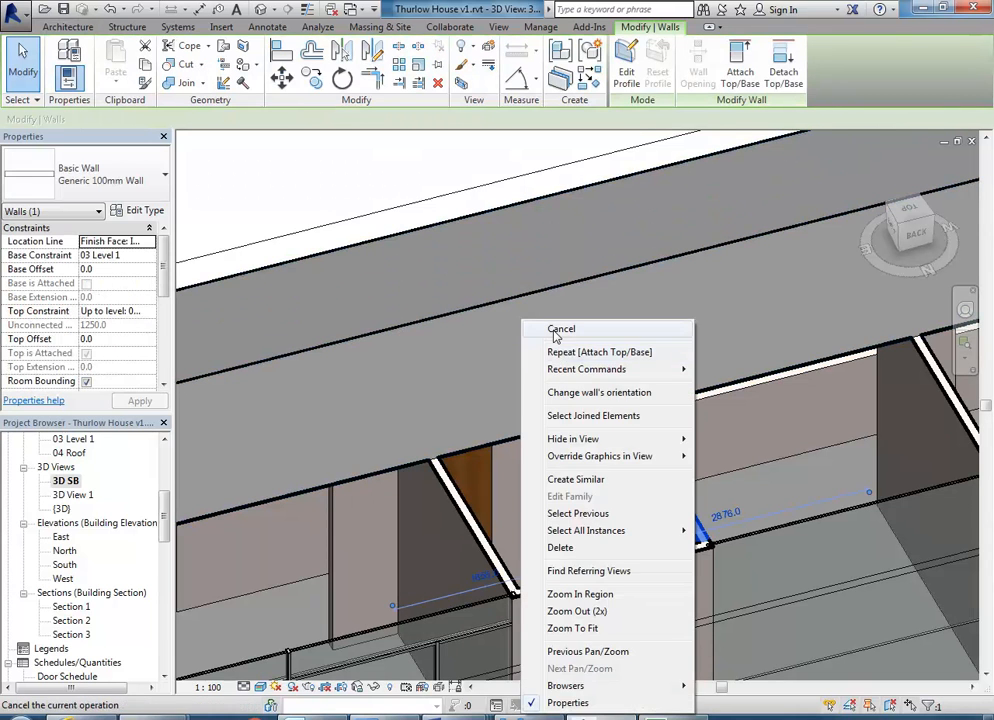
left_click(560, 333)
right_click(567, 334)
left_click(579, 344)
Return to the 03 Level 1 w plan image floor plan and examine the fixtures of bathroom 17
scroll(590, 346, "down", 2)
middle_click_drag(598, 350, 662, 346)
scroll(640, 345, "down", 1)
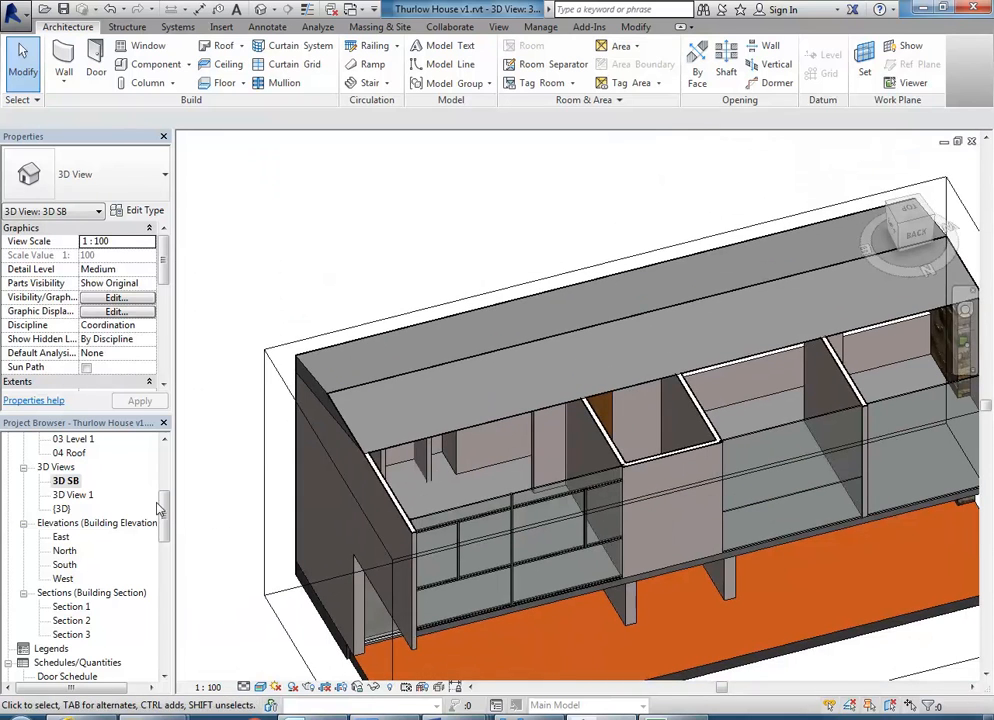
left_click_drag(166, 522, 166, 467)
double_click(93, 481)
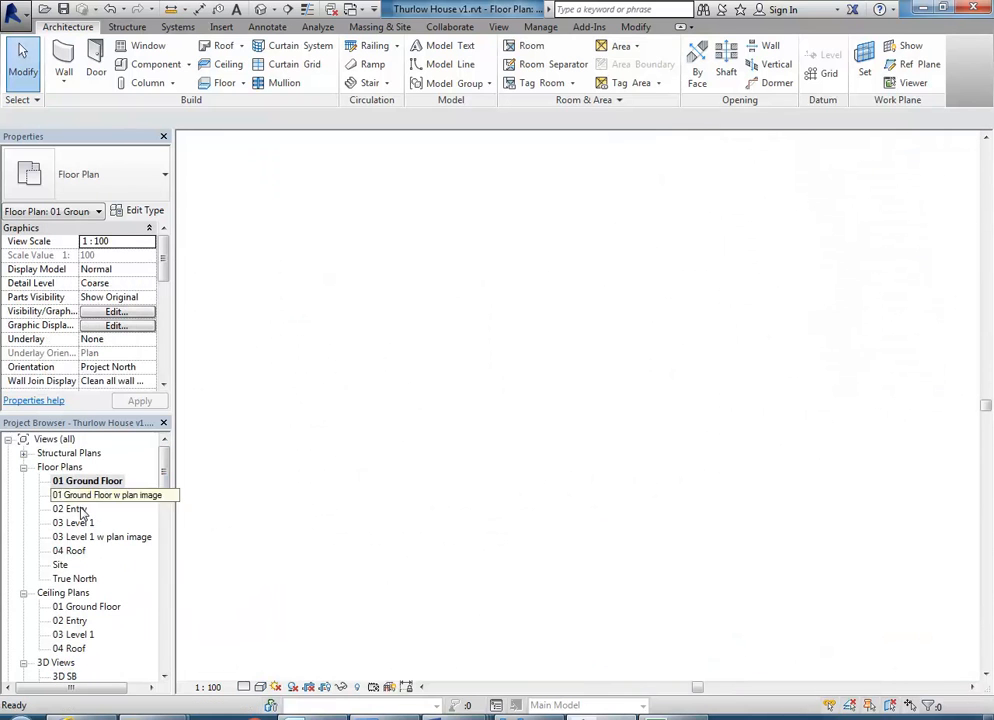
double_click(74, 525)
double_click(75, 537)
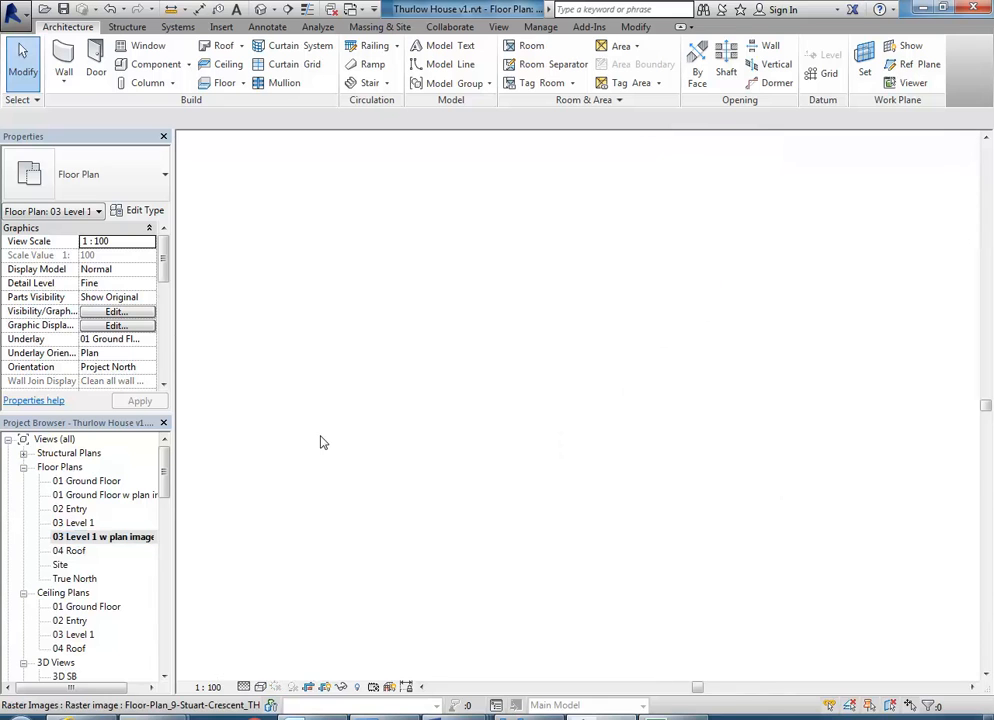
scroll(350, 411, "down", 2)
middle_click_drag(415, 446, 688, 513)
scroll(405, 375, "down", 1)
middle_click_drag(405, 375, 564, 506)
scroll(474, 357, "up", 2)
middle_click_drag(474, 357, 410, 440)
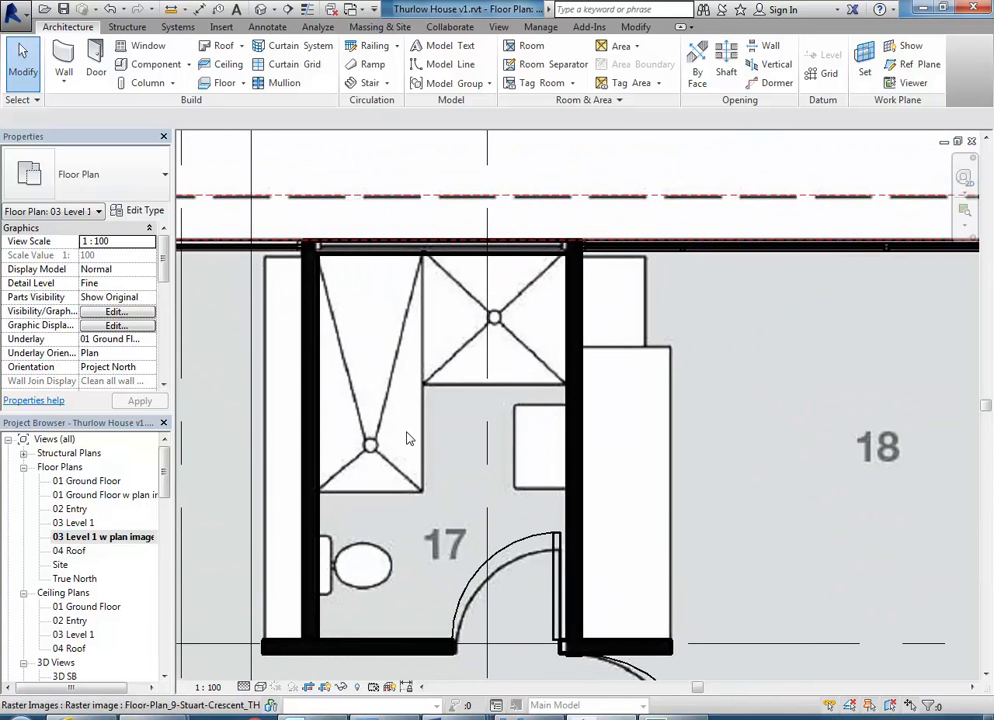
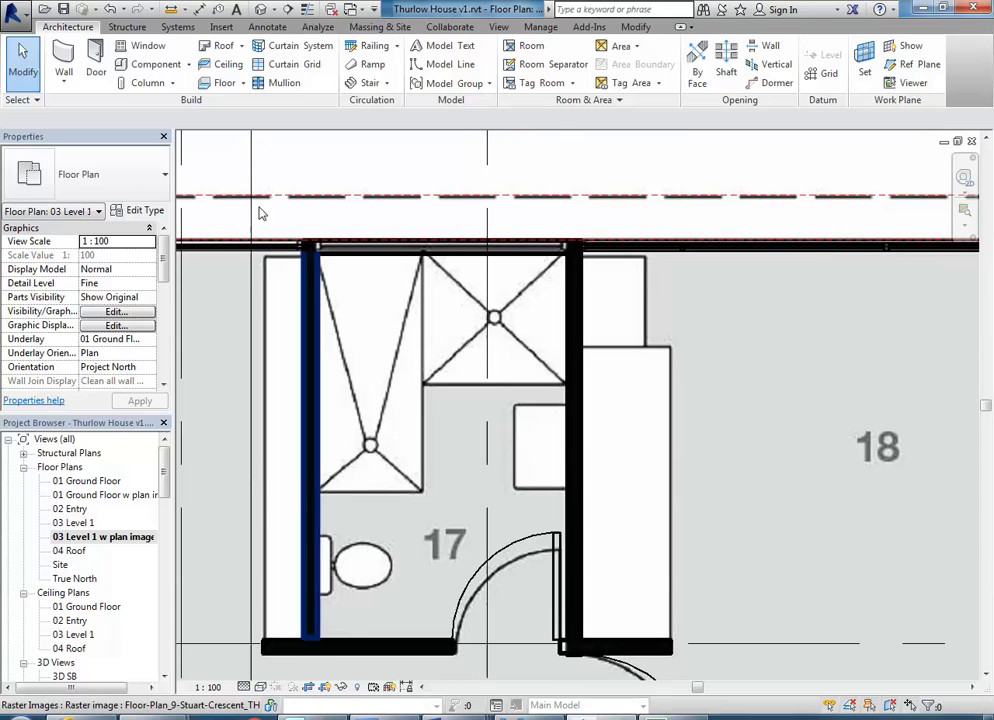
left_click(136, 64)
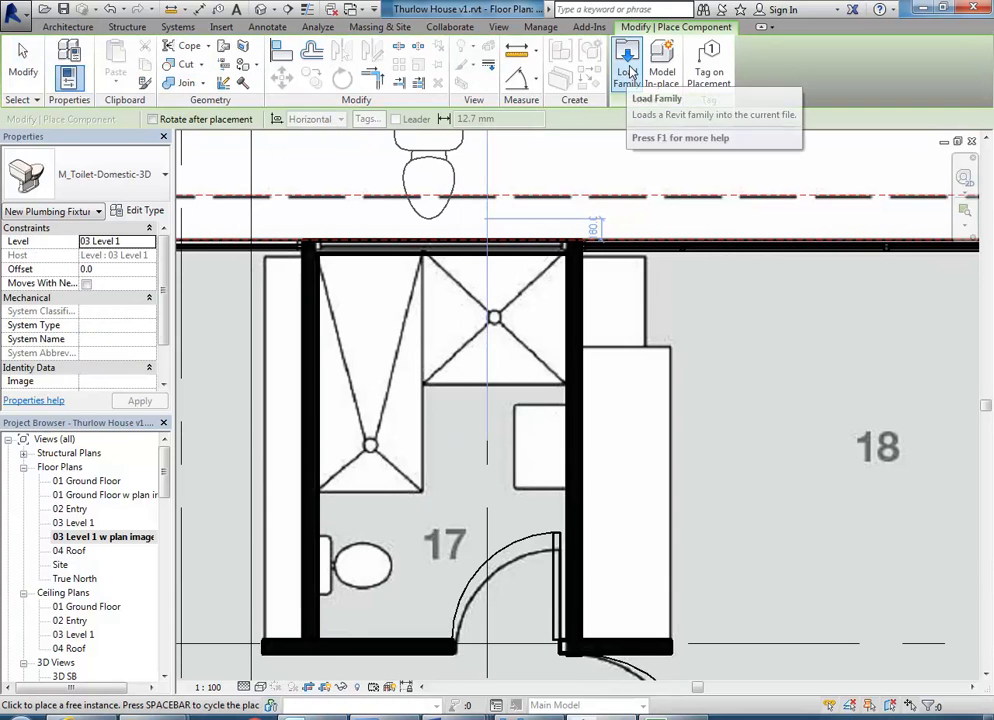
left_click(628, 76)
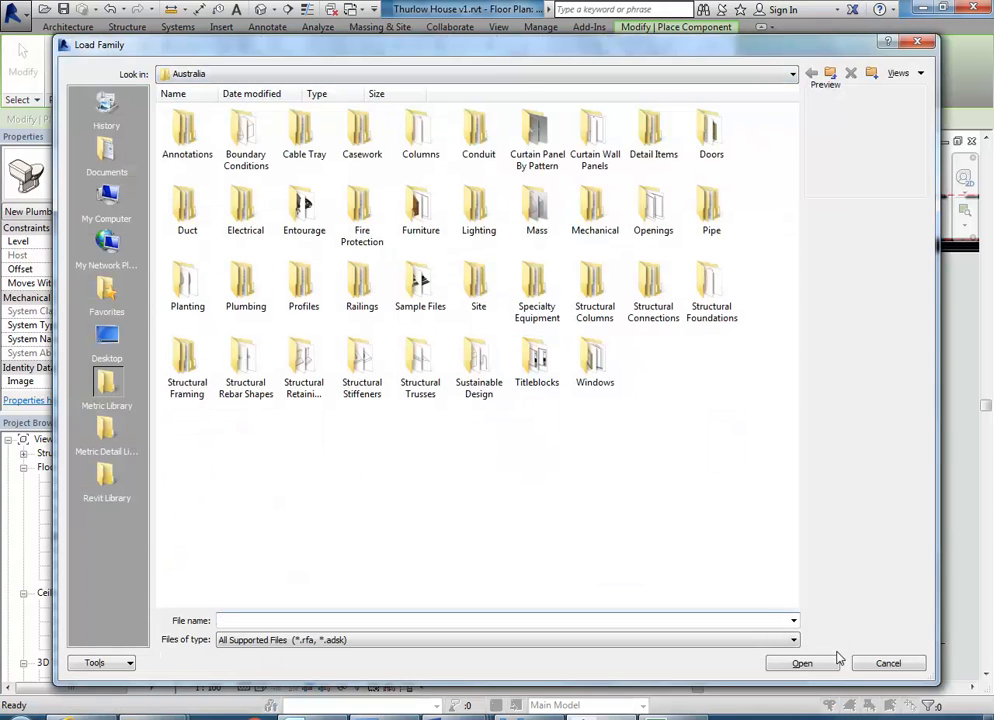
left_click(874, 667)
right_click(406, 304)
left_click(430, 312)
right_click(357, 267)
left_click(367, 273)
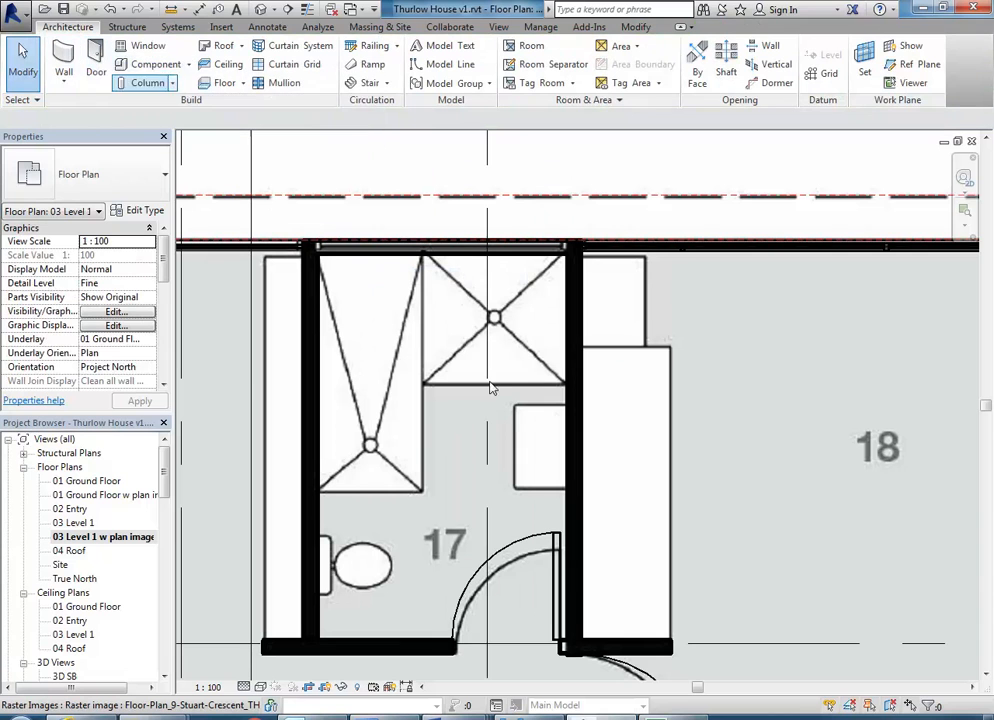
Start placing a component and browse the Revit Library's Plumbing Fixtures folder for a family to load
left_click(135, 68)
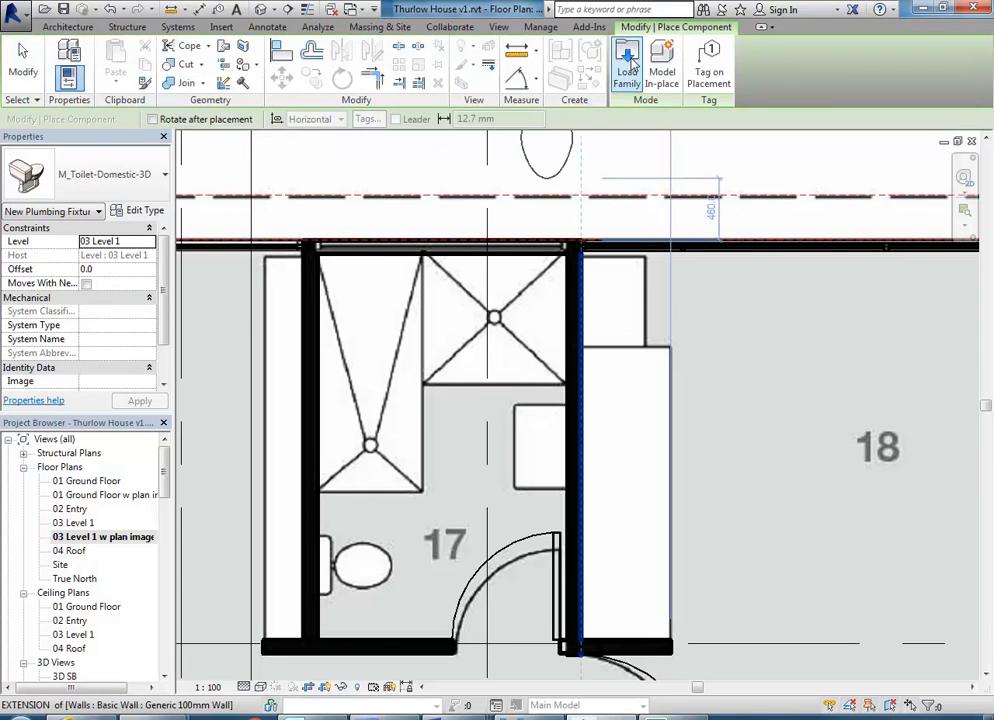
left_click(628, 64)
left_click(105, 490)
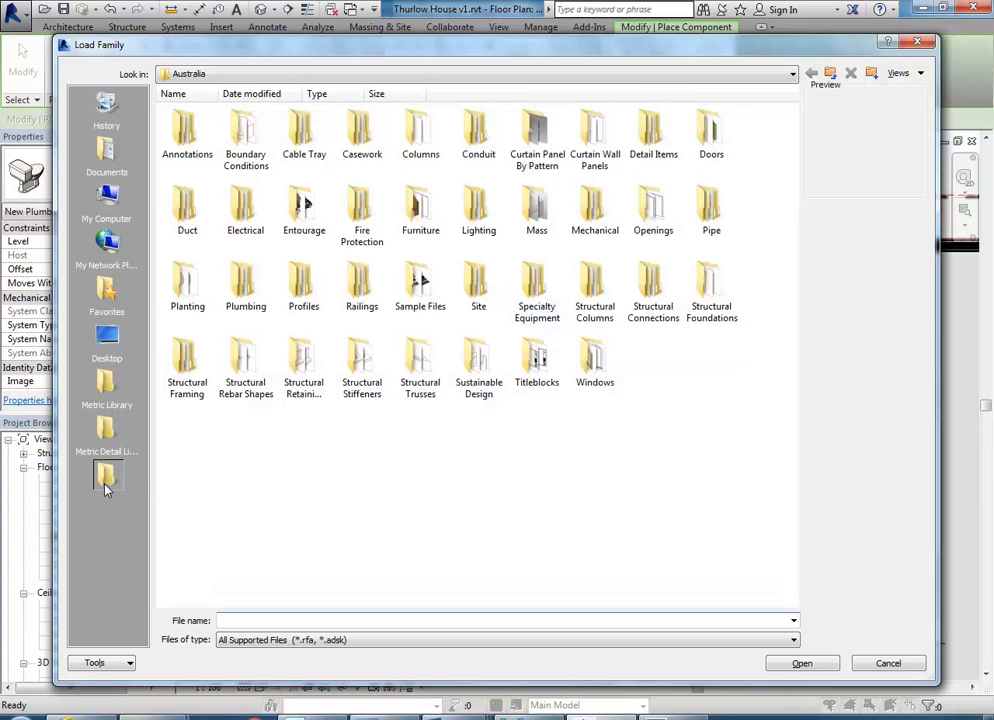
left_click(104, 390)
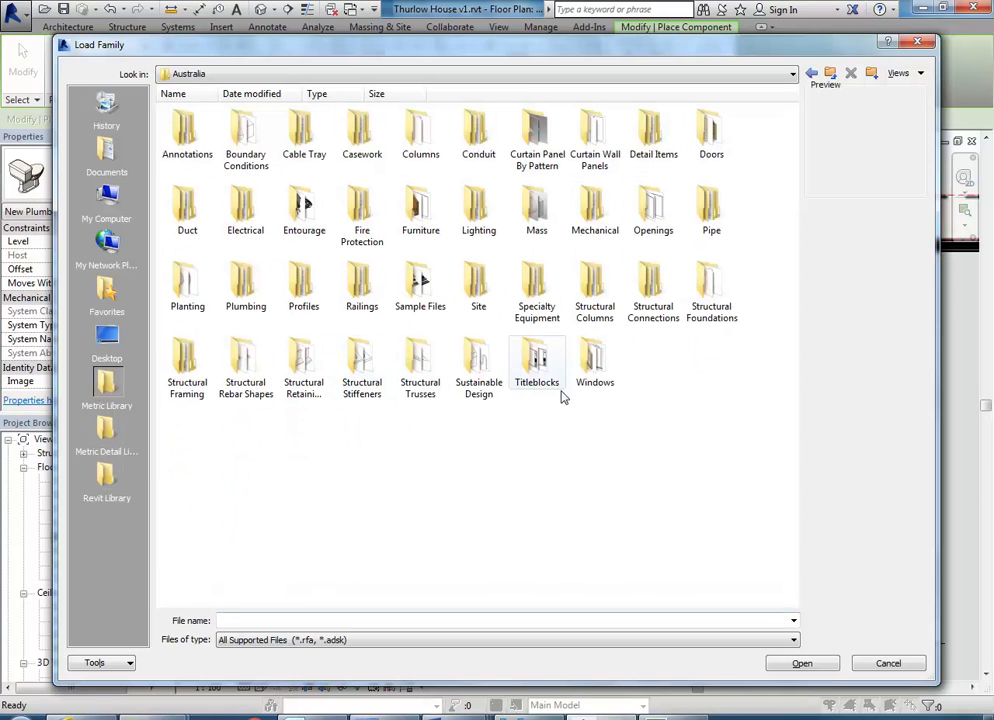
left_click(105, 485)
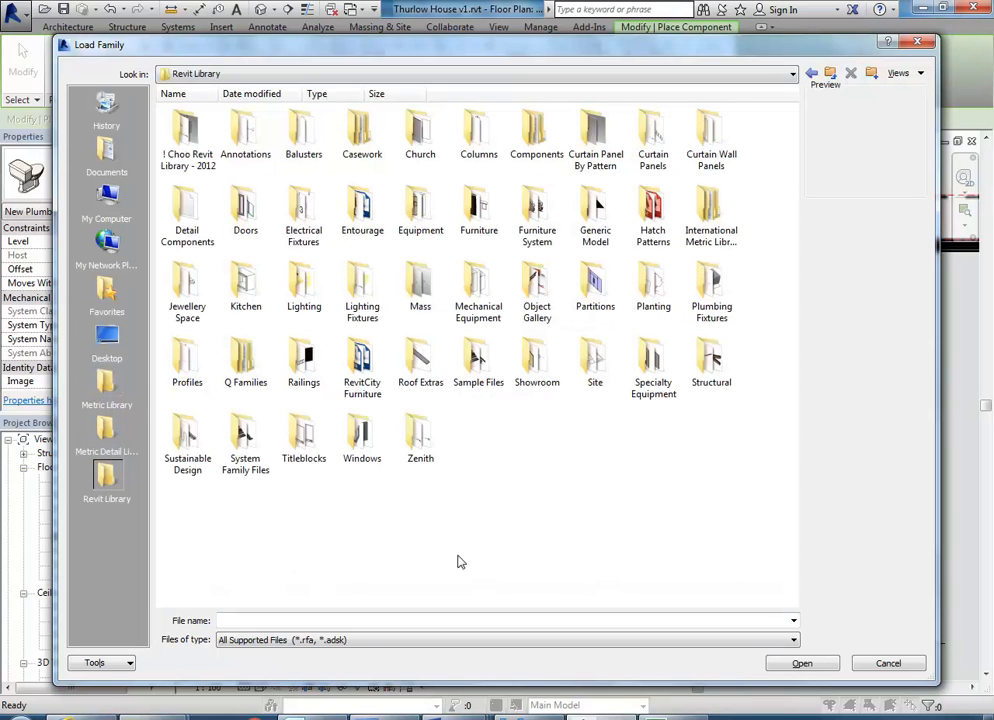
double_click(710, 305)
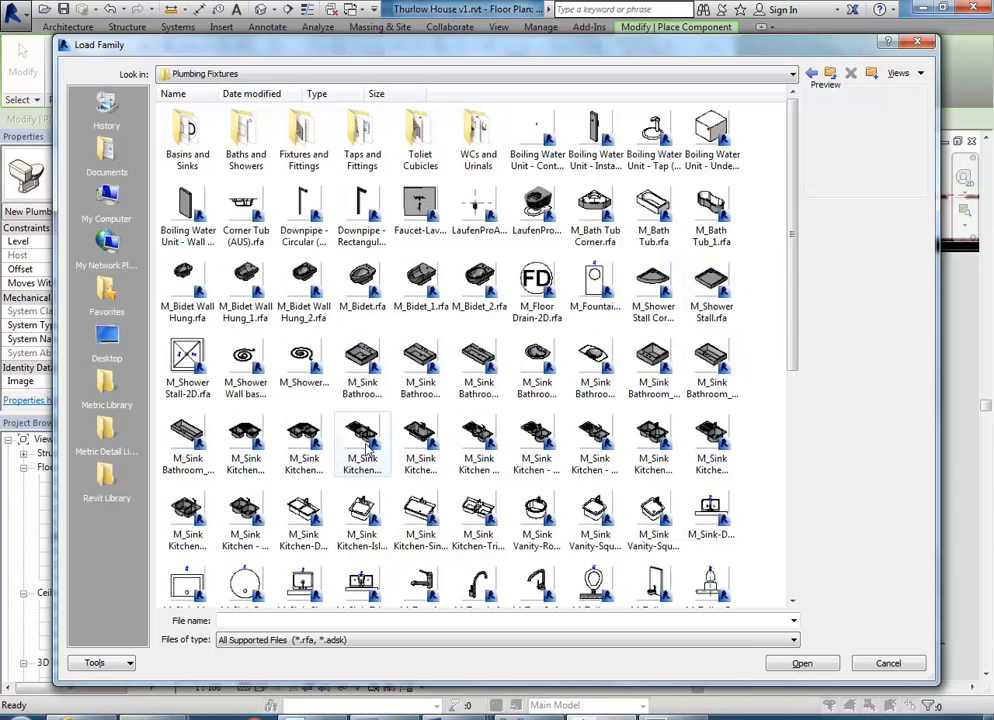
Compare the previews of the M_Toilet-Domestic-3D and M_Toilet-Domestic-2D families
scroll(367, 453, "down", 5)
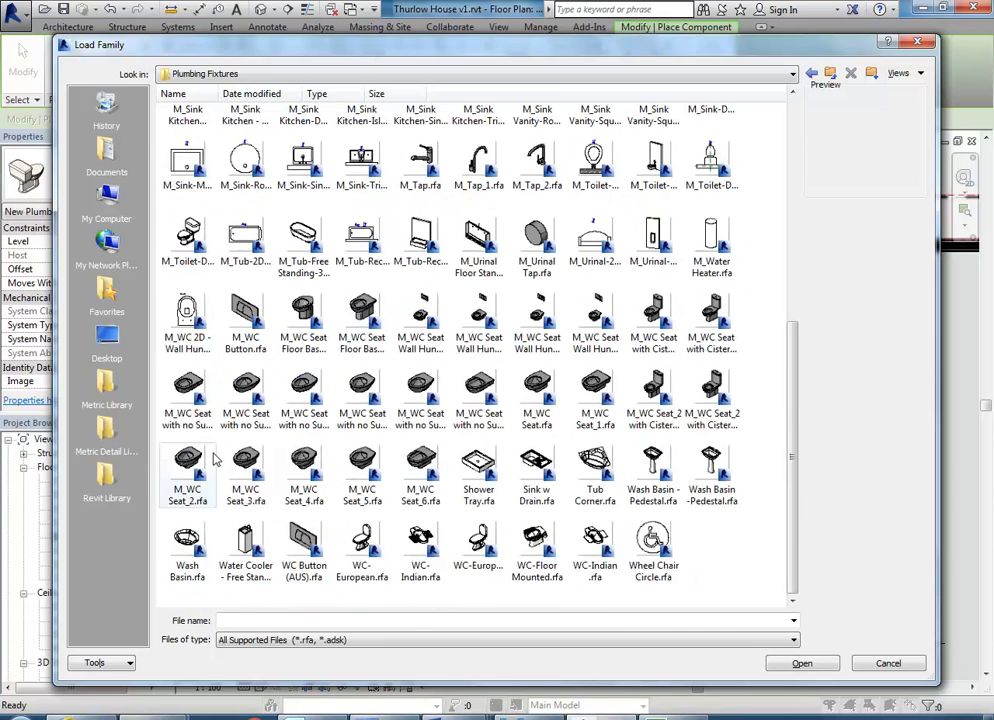
left_click(188, 240)
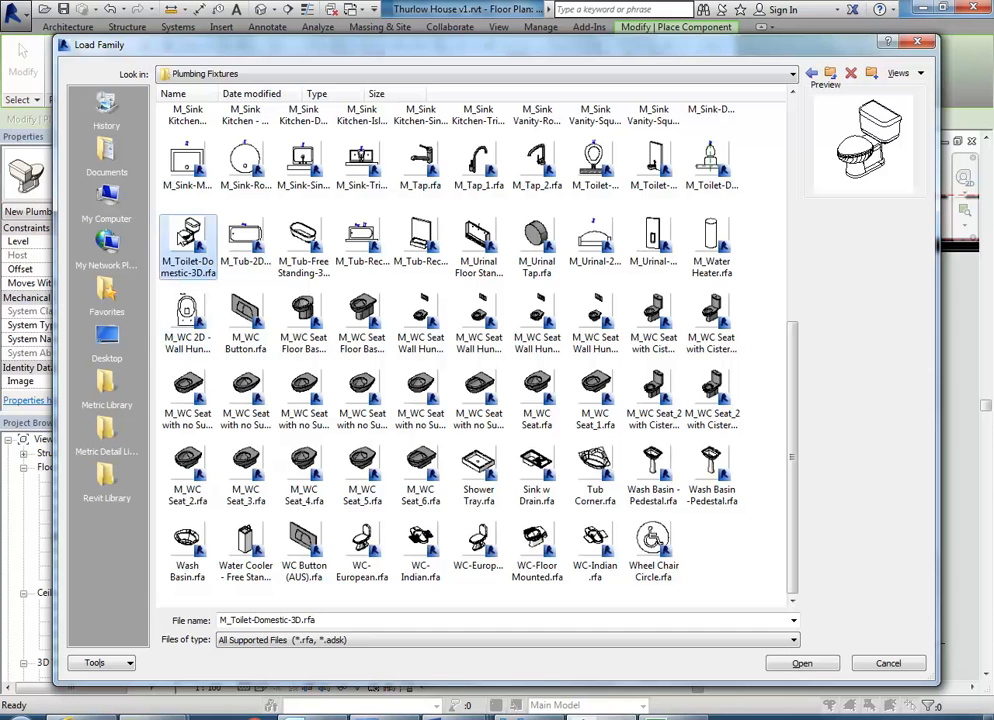
left_click(712, 162)
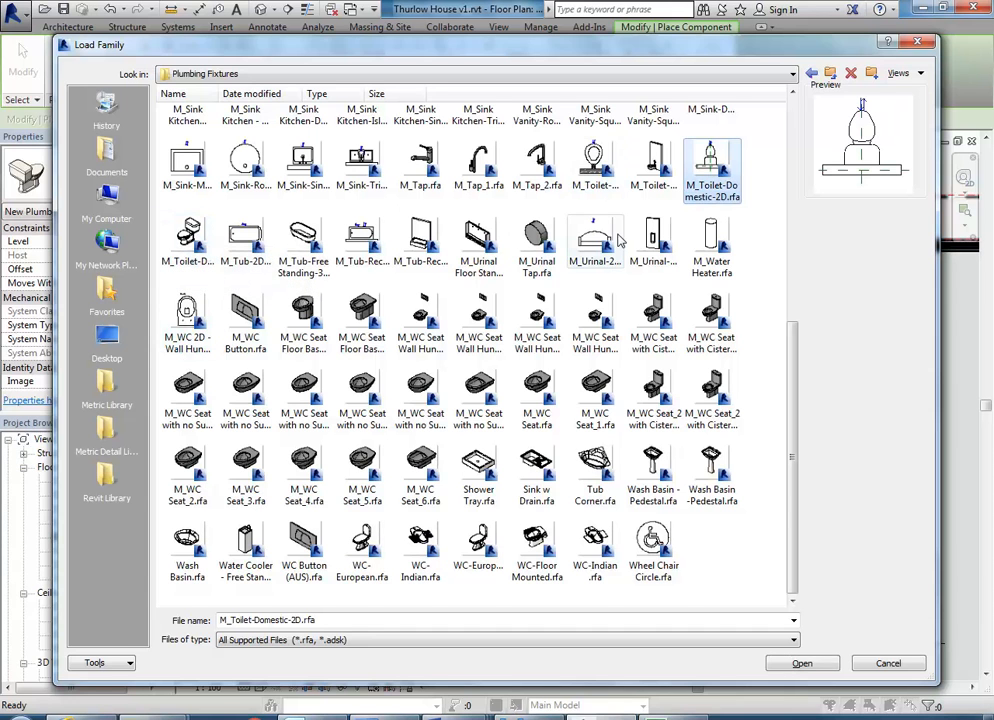
scroll(668, 394, "up", 2)
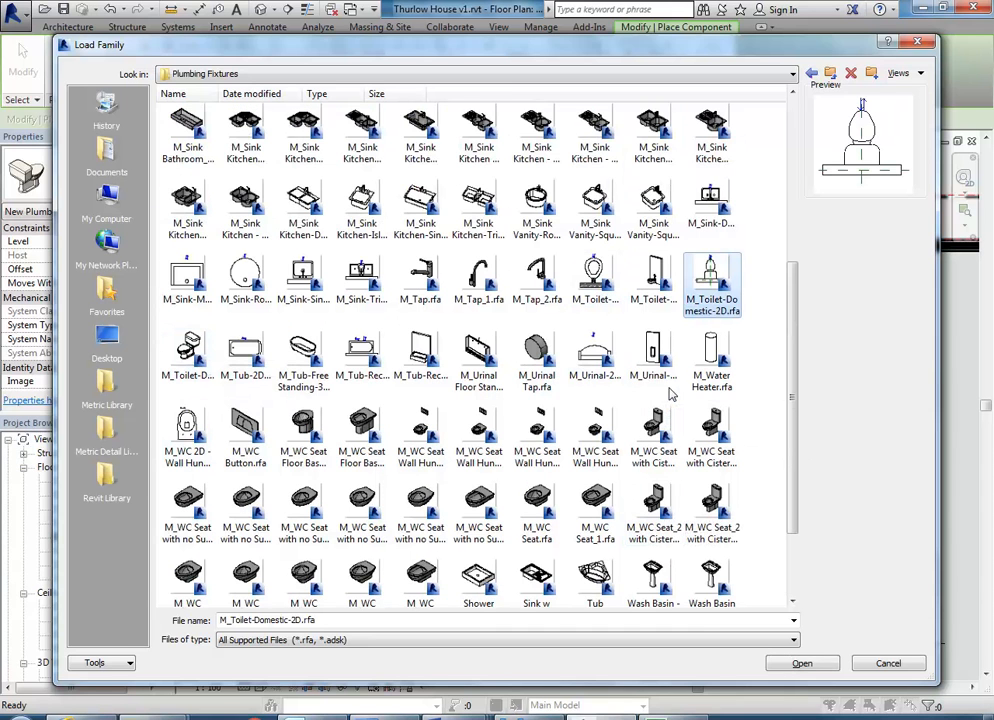
left_click(188, 355)
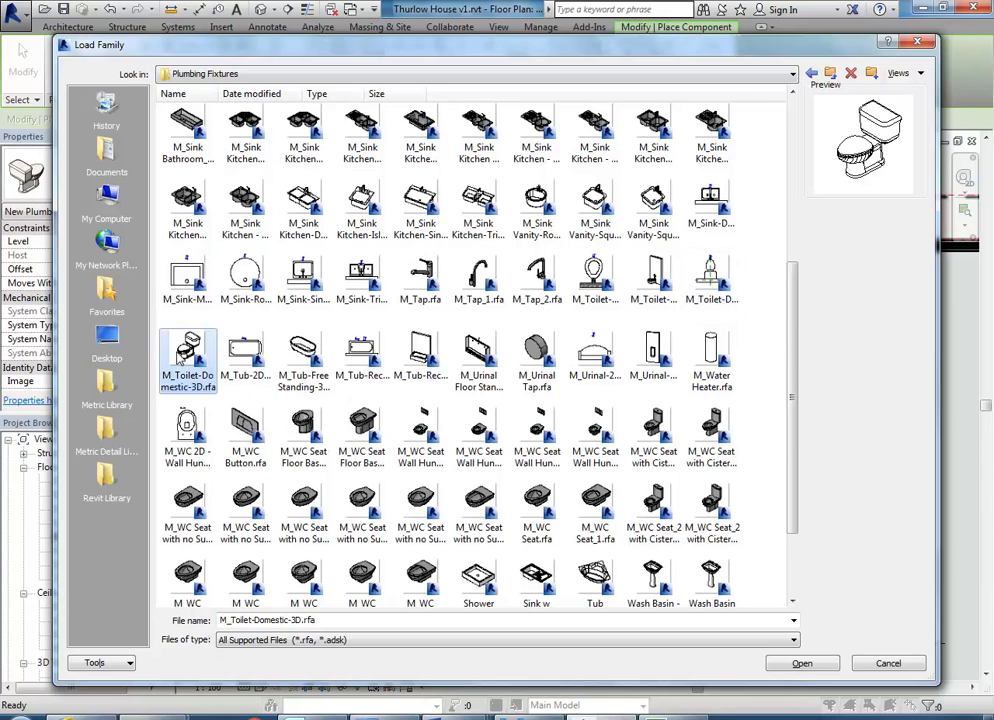
left_click(706, 272)
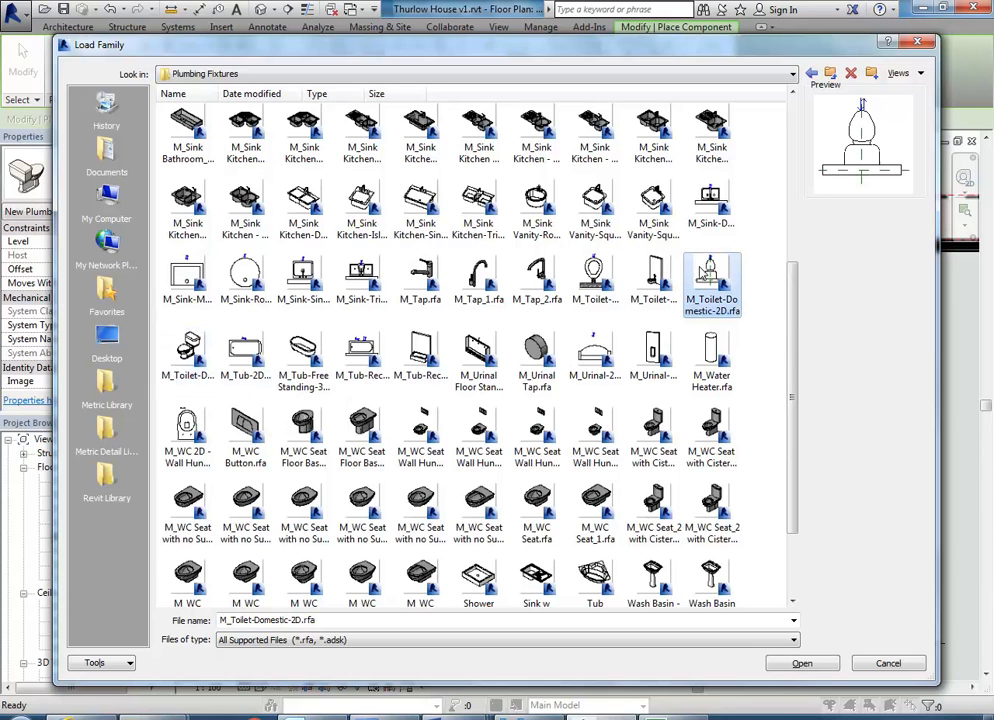
left_click(188, 350)
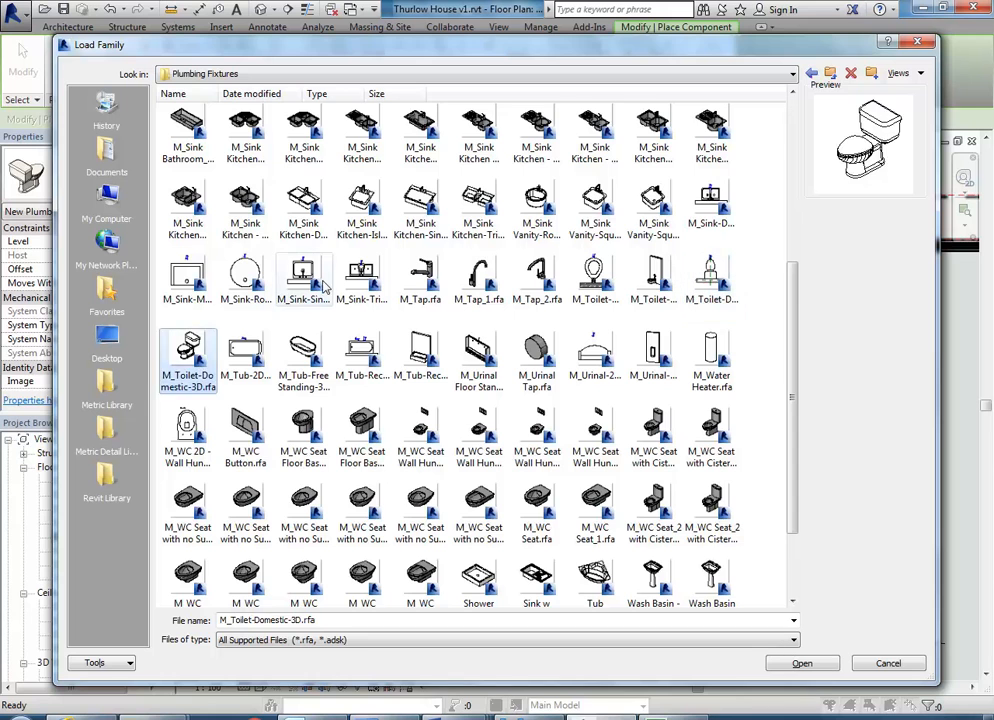
Compare the previews of the 2D sink families, such as M_Sink-Single-2D, with the 3D M_Sink Kitchen-Island family
left_click(303, 278)
left_click(246, 281)
left_click(292, 287)
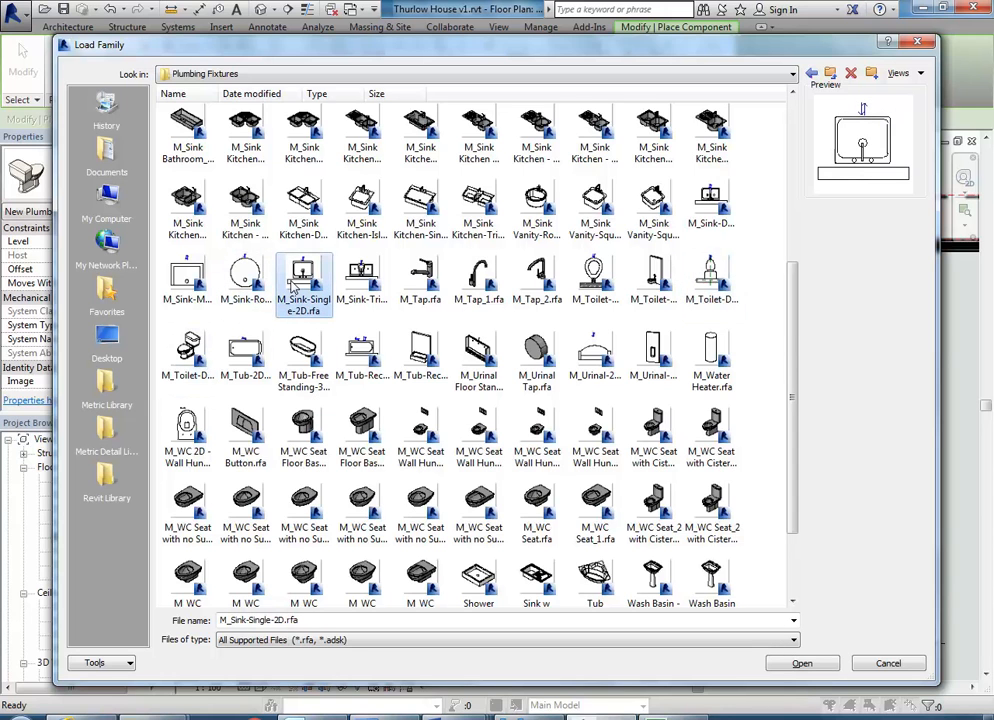
left_click(362, 280)
left_click(308, 285)
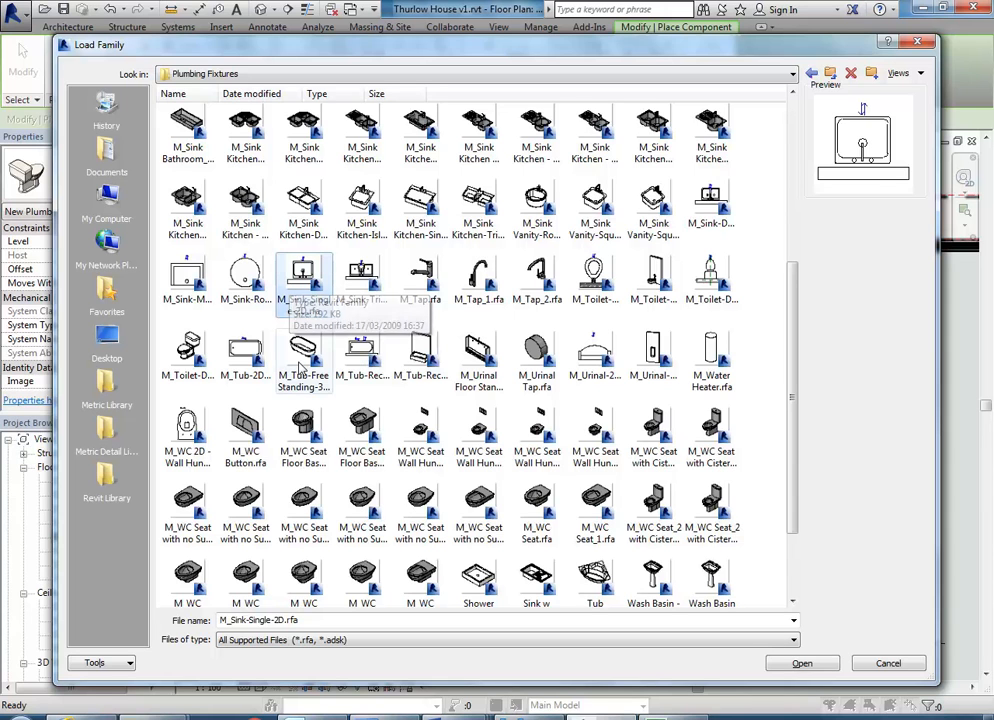
left_click(366, 208)
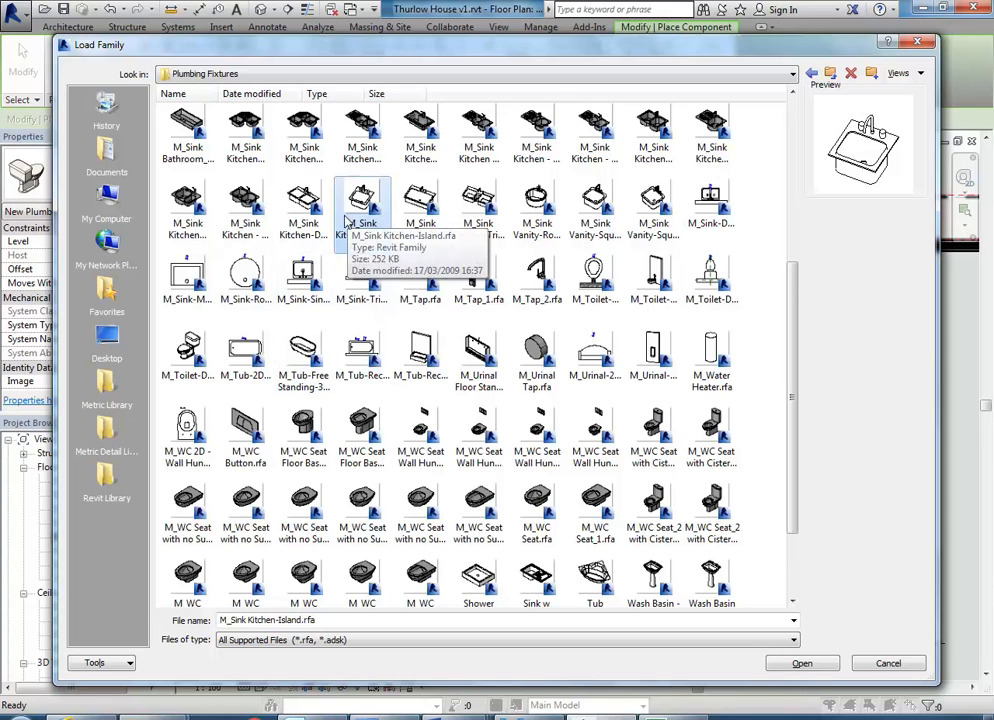
left_click(304, 283)
left_click(357, 212)
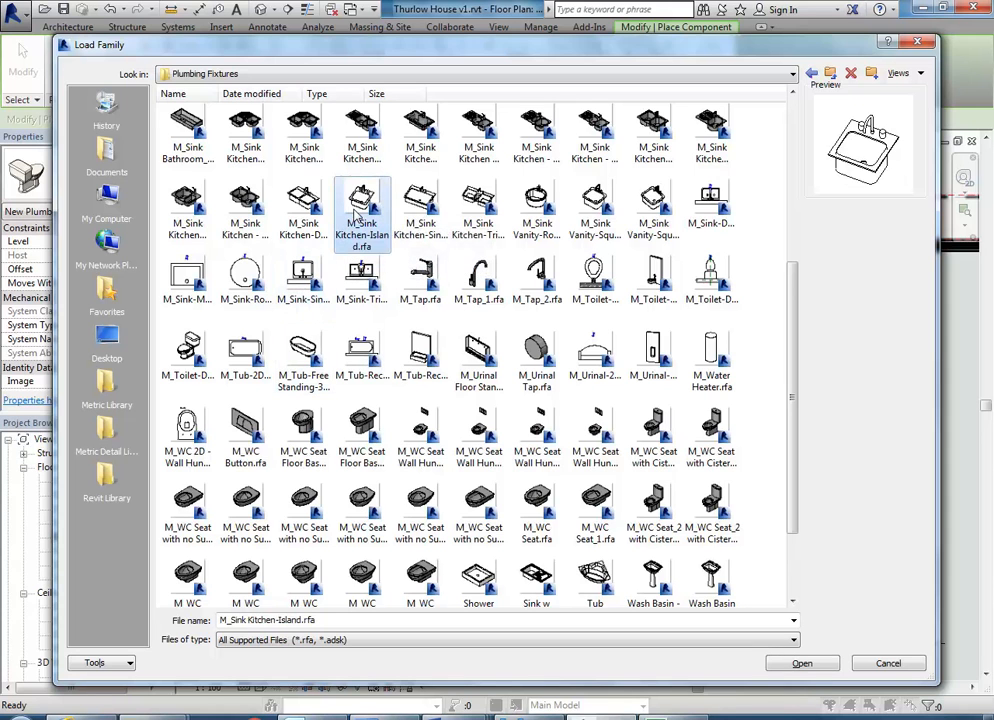
left_click(306, 272)
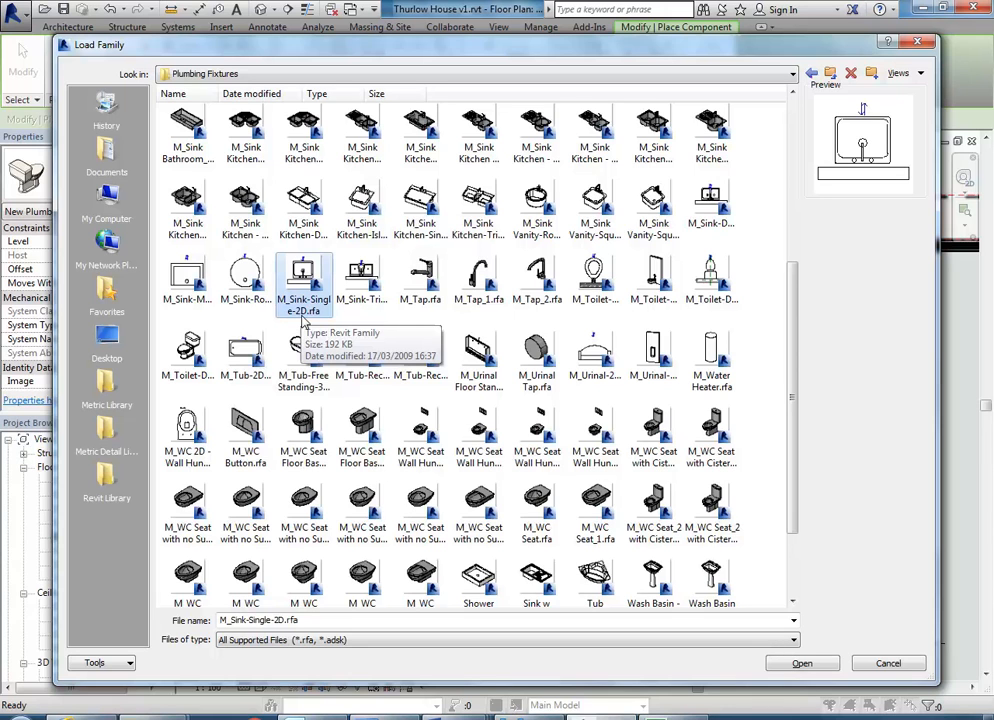
left_click(245, 272)
left_click(297, 285)
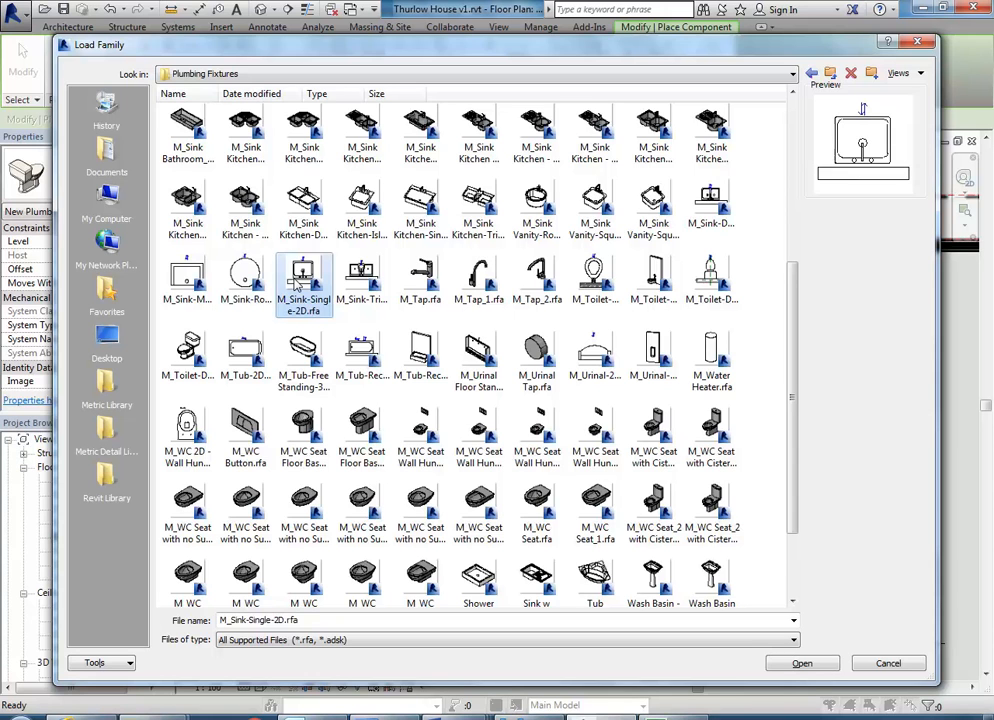
left_click(184, 276)
left_click(300, 285)
left_click(364, 290)
left_click(312, 293)
Load the M_Toilet-Domestic-3D family and compare its placement preview with the toilet drawn in bathroom 17
left_click(188, 360)
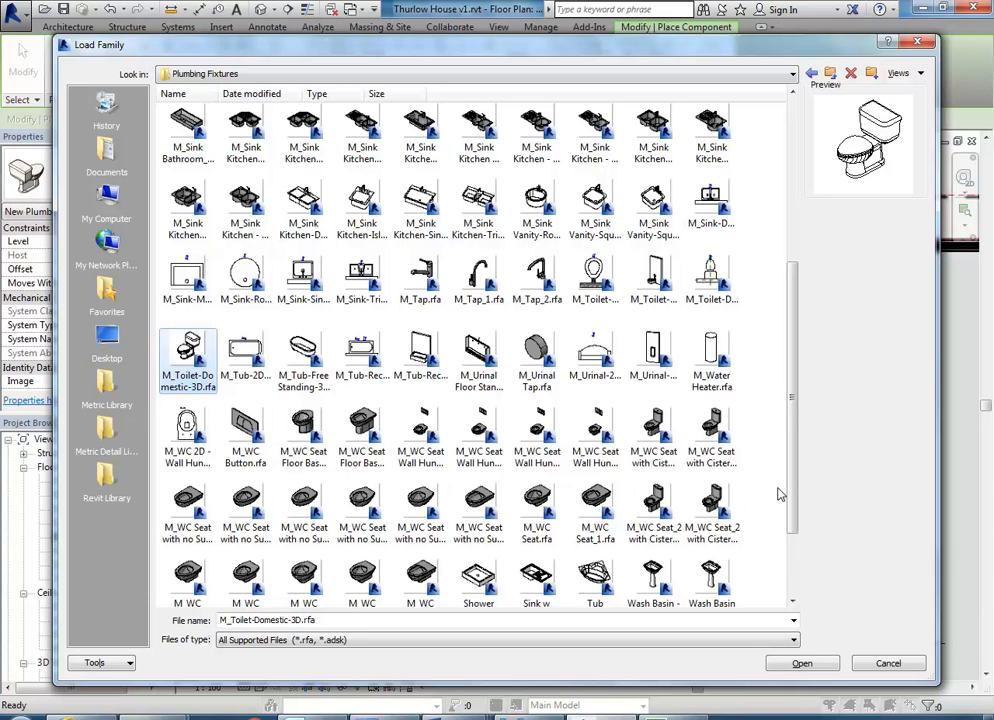
left_click_drag(795, 495, 802, 455)
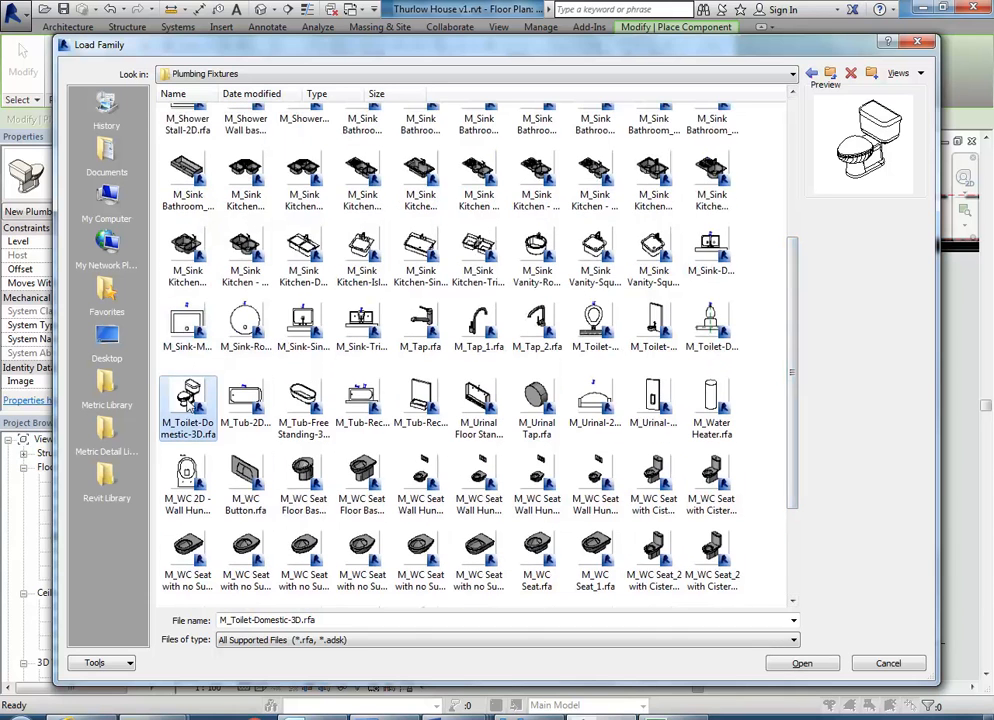
double_click(215, 440)
middle_click_drag(396, 522, 517, 402)
scroll(479, 465, "up", 1)
scroll(479, 465, "down", 6)
middle_click_drag(621, 490, 600, 369)
scroll(455, 335, "up", 6)
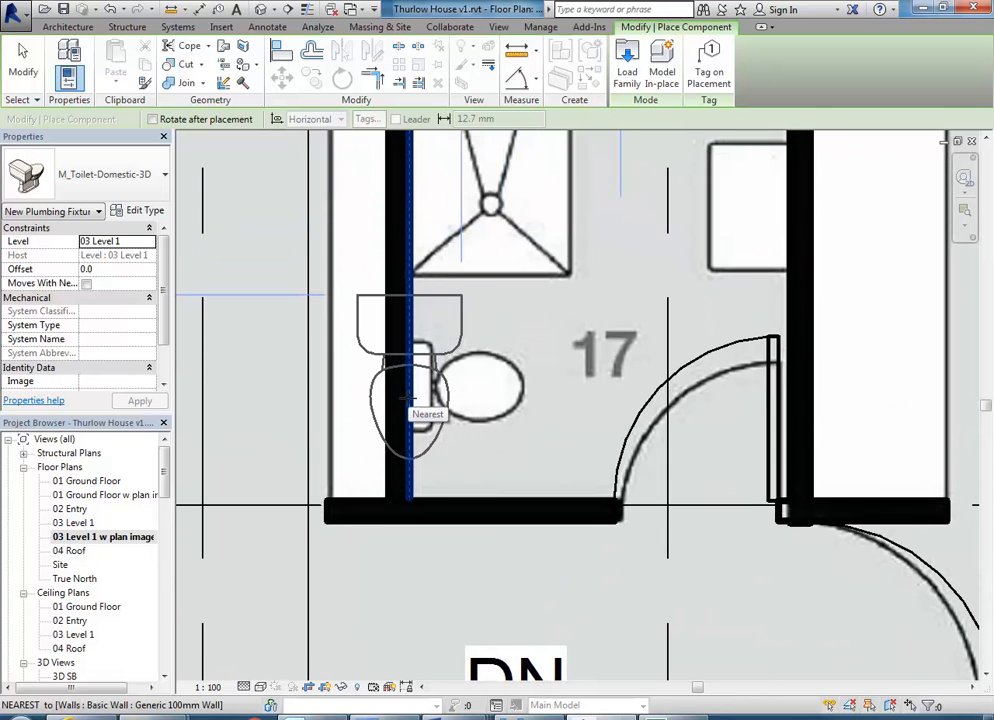
middle_click_drag(556, 435, 492, 490)
scroll(510, 472, "up", 1)
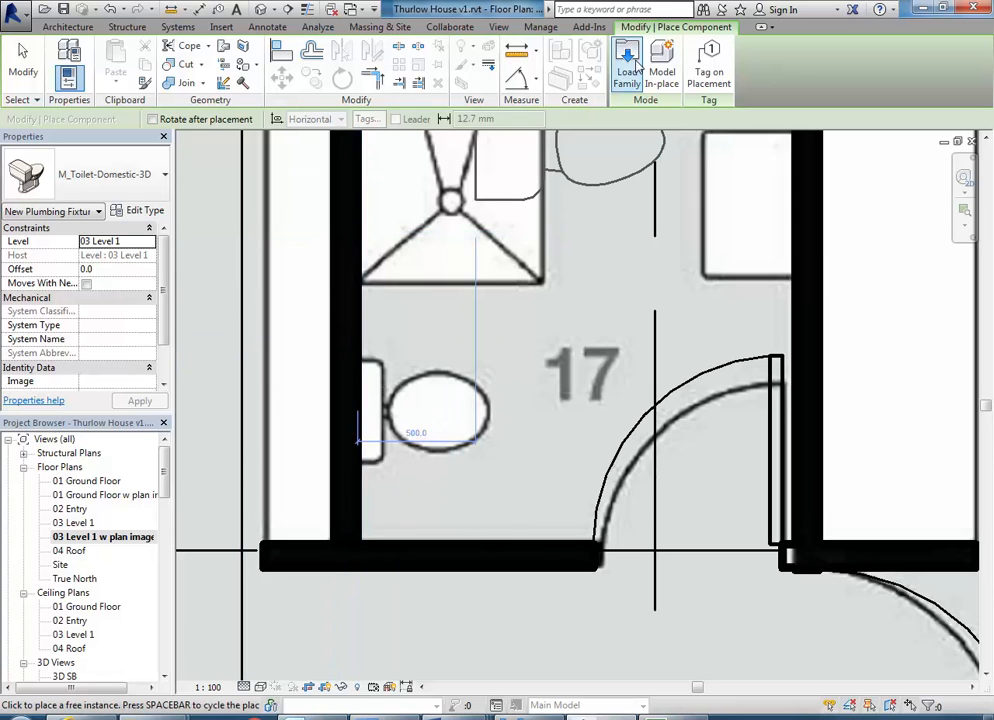
Reopen family loading at the Revit Library's Plumbing Fixtures folder to look for another toilet
left_click(627, 62)
left_click(106, 478)
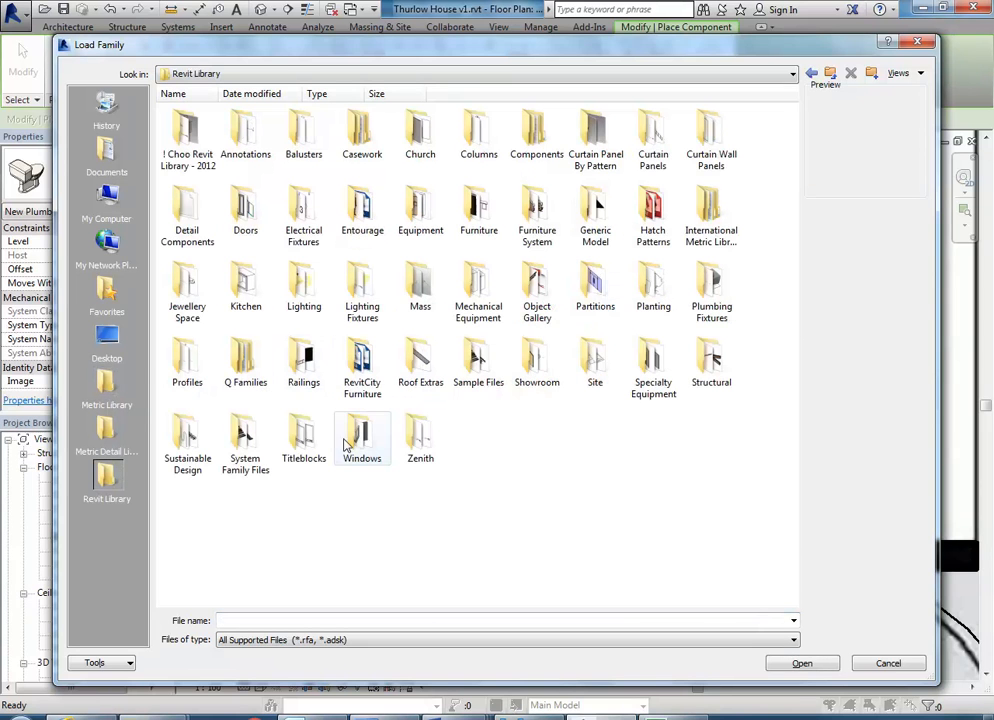
double_click(708, 293)
Compare the previews of the M_WC Seat_2 with Cistern, its Wall Based variant and the WC-European families in the Plumbing Fixtures folder
left_click(532, 400)
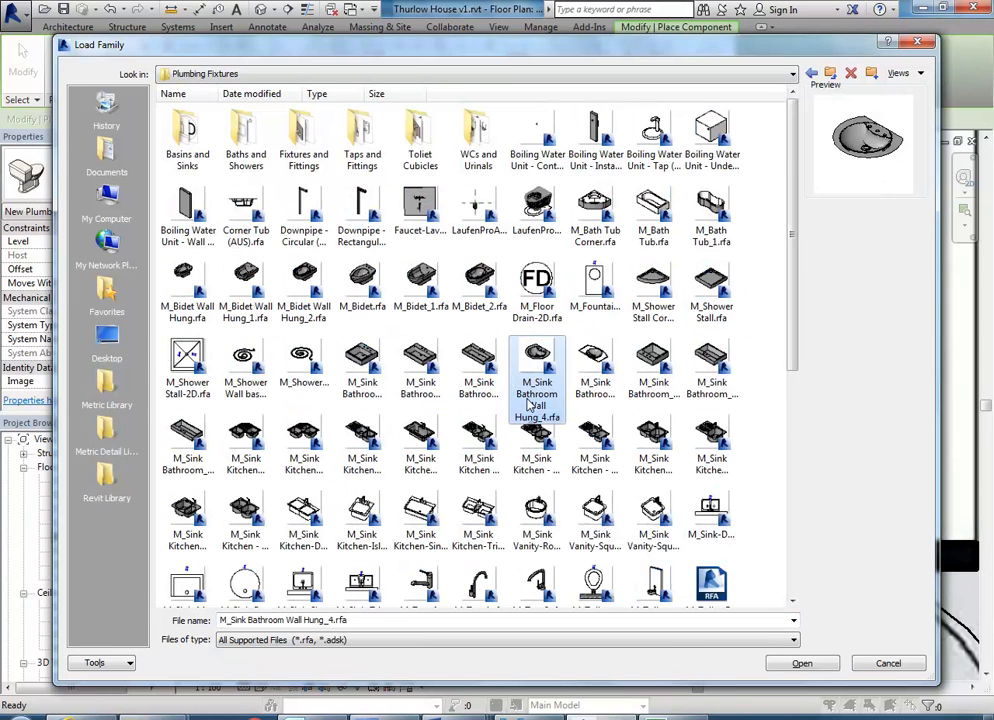
scroll(530, 403, "down", 3)
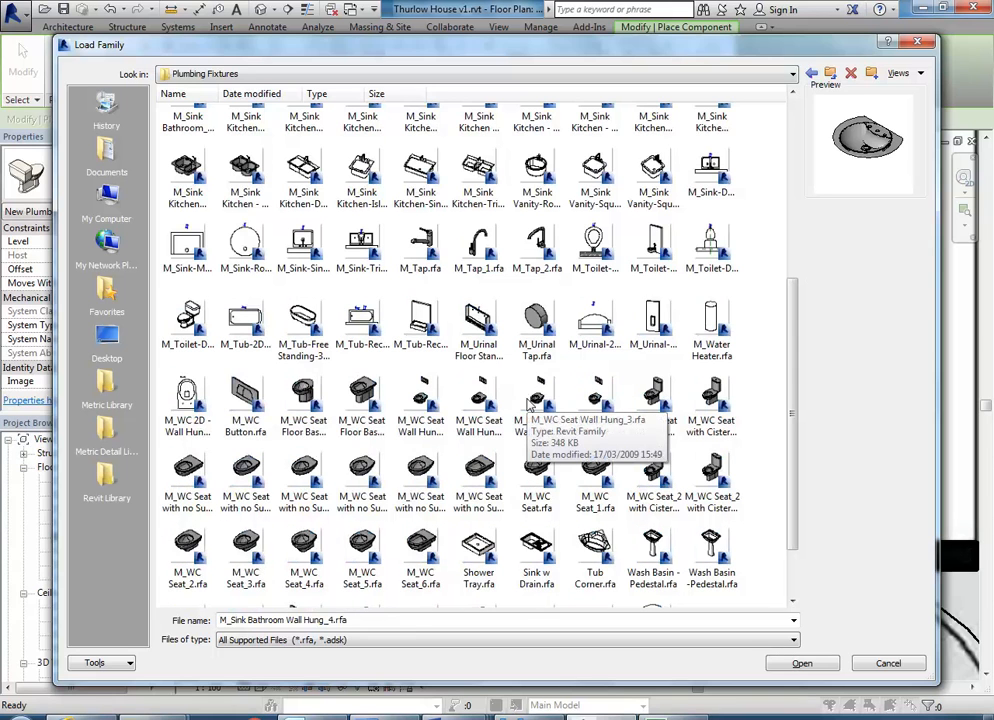
scroll(548, 425, "down", 1)
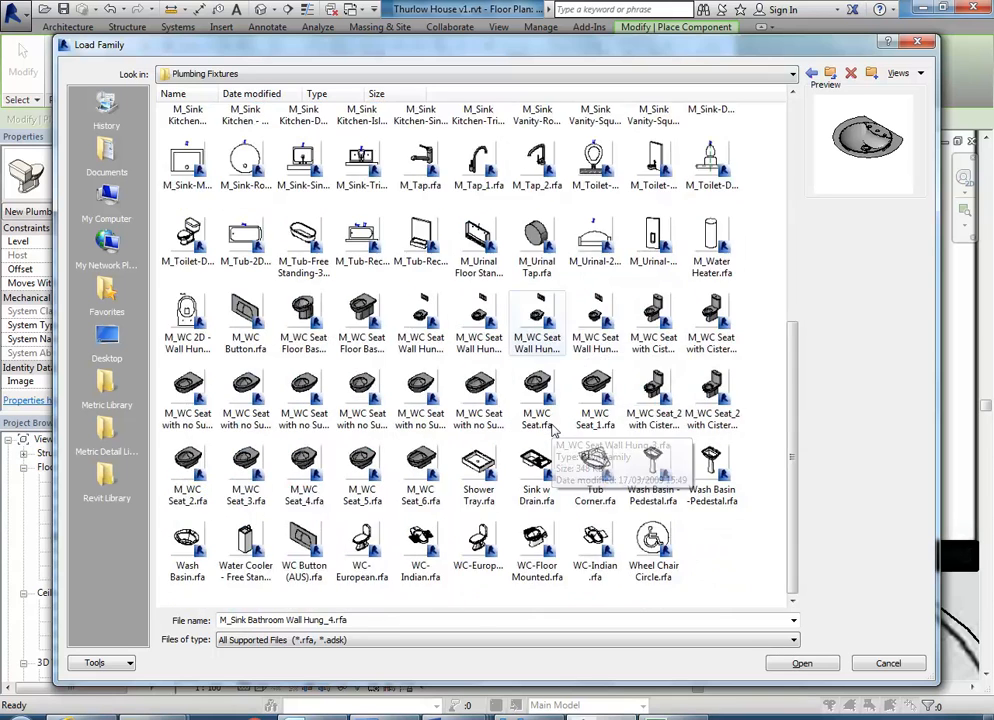
left_click(725, 397)
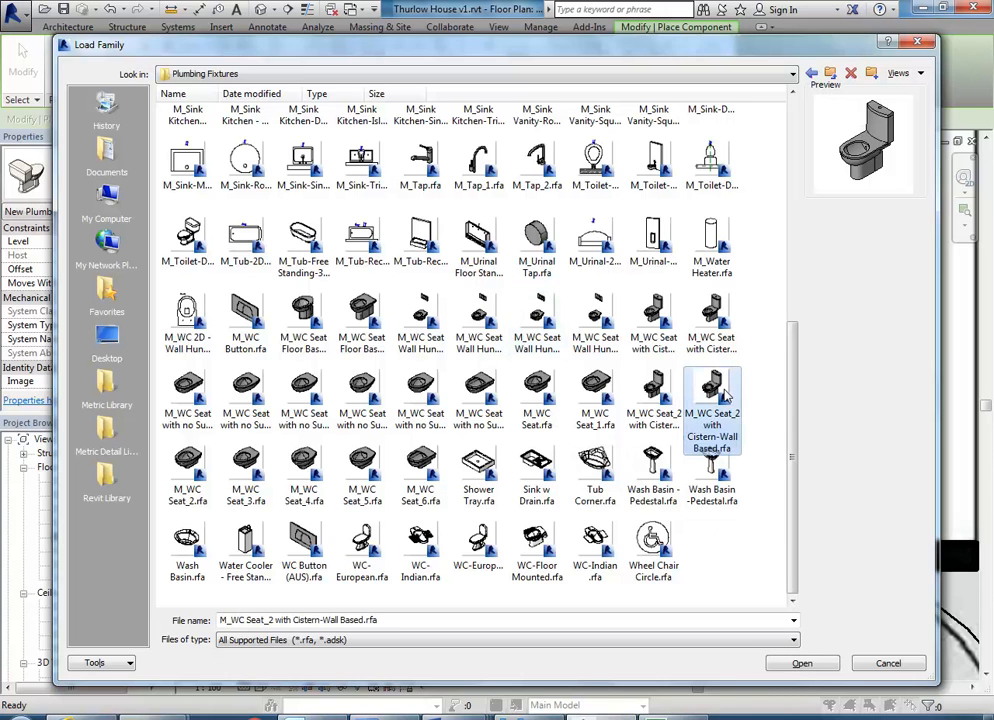
left_click(472, 540)
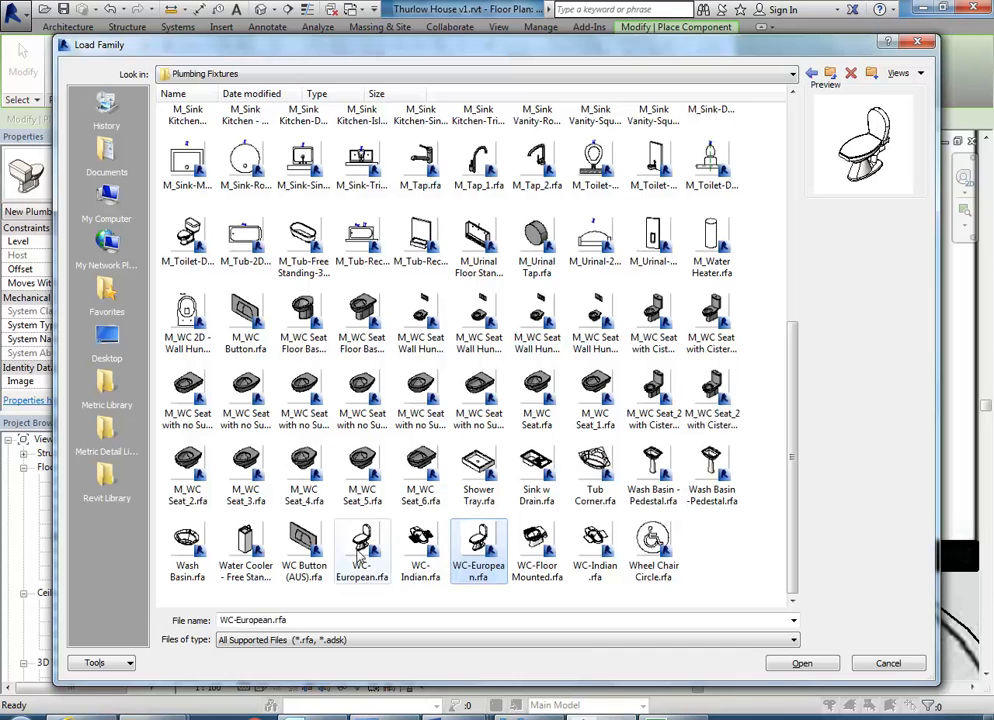
left_click(362, 545)
left_click(711, 395)
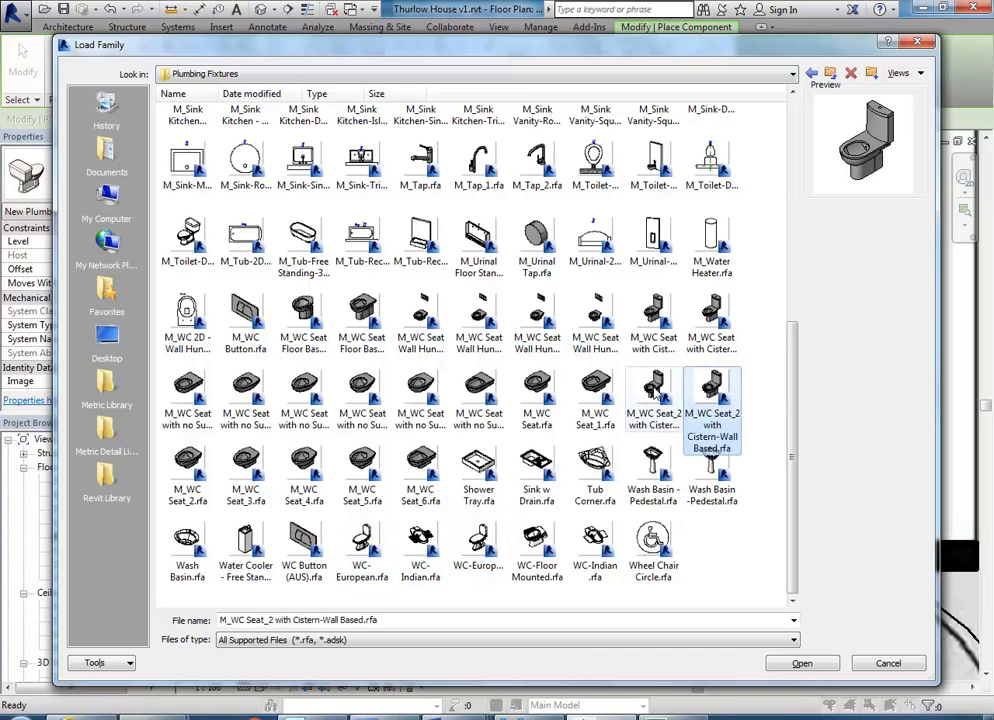
left_click(652, 398)
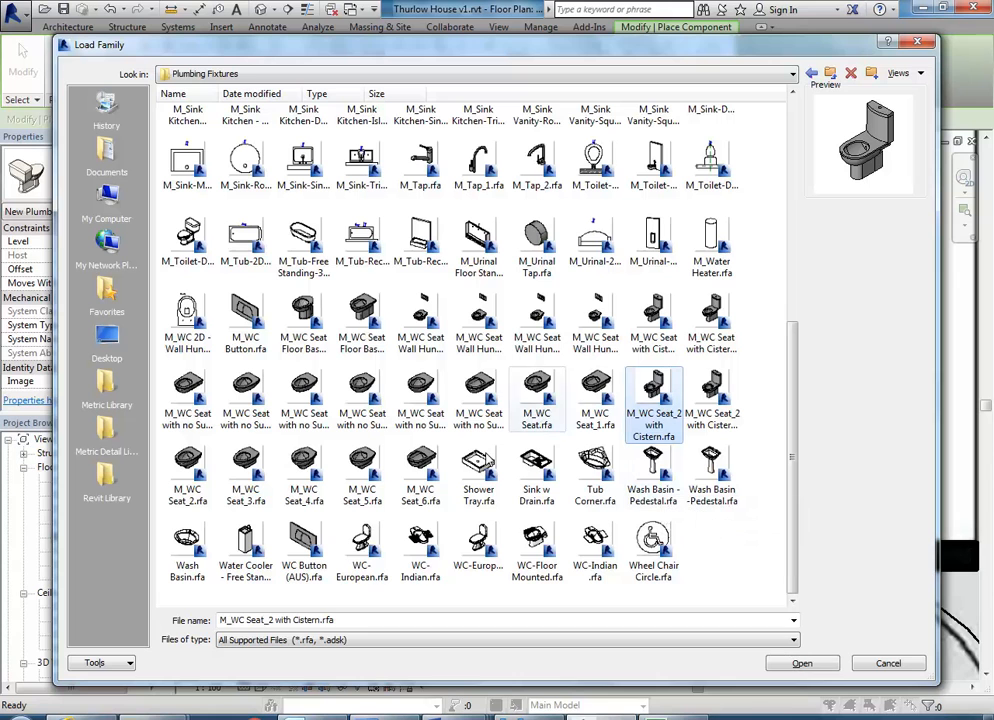
left_click(478, 548)
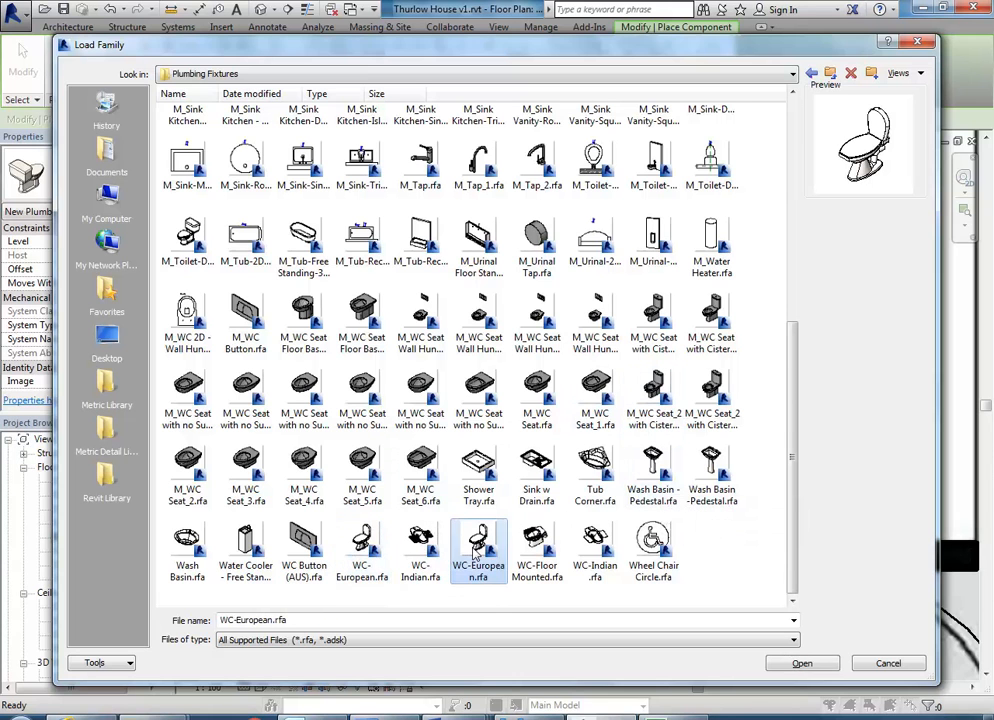
left_click(354, 555)
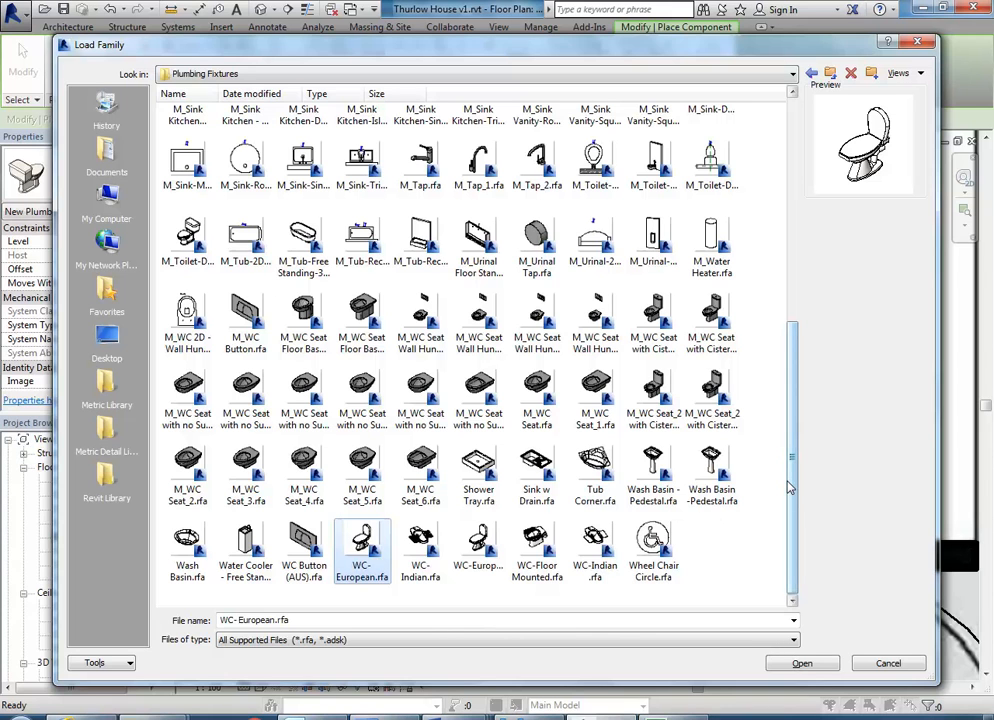
left_click(711, 395)
left_click(655, 395)
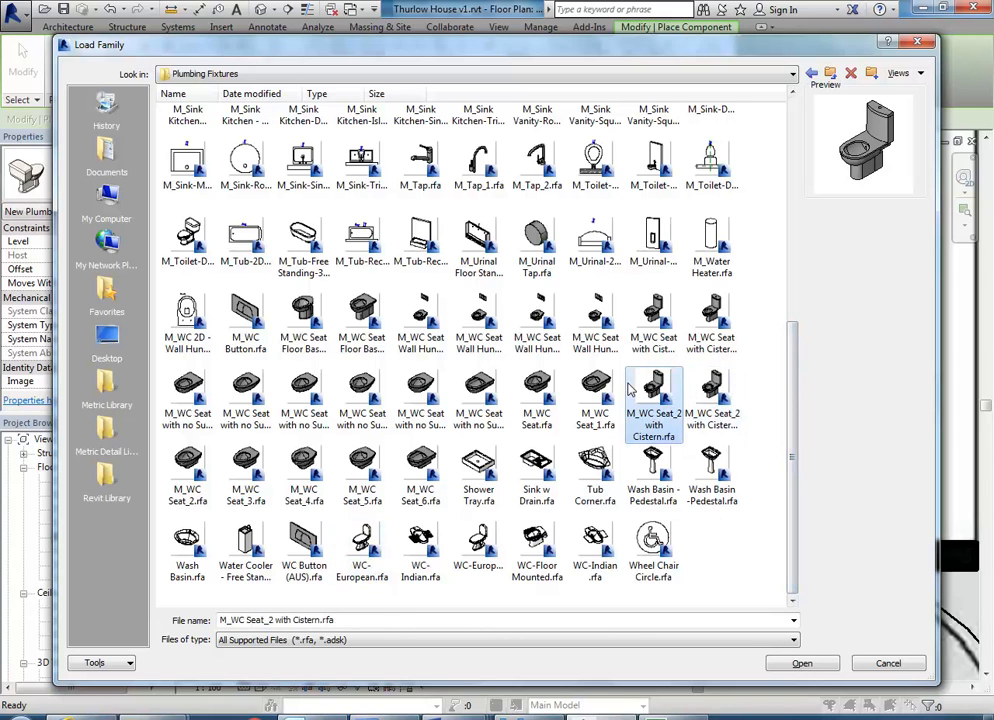
left_click(697, 420)
left_click(700, 545)
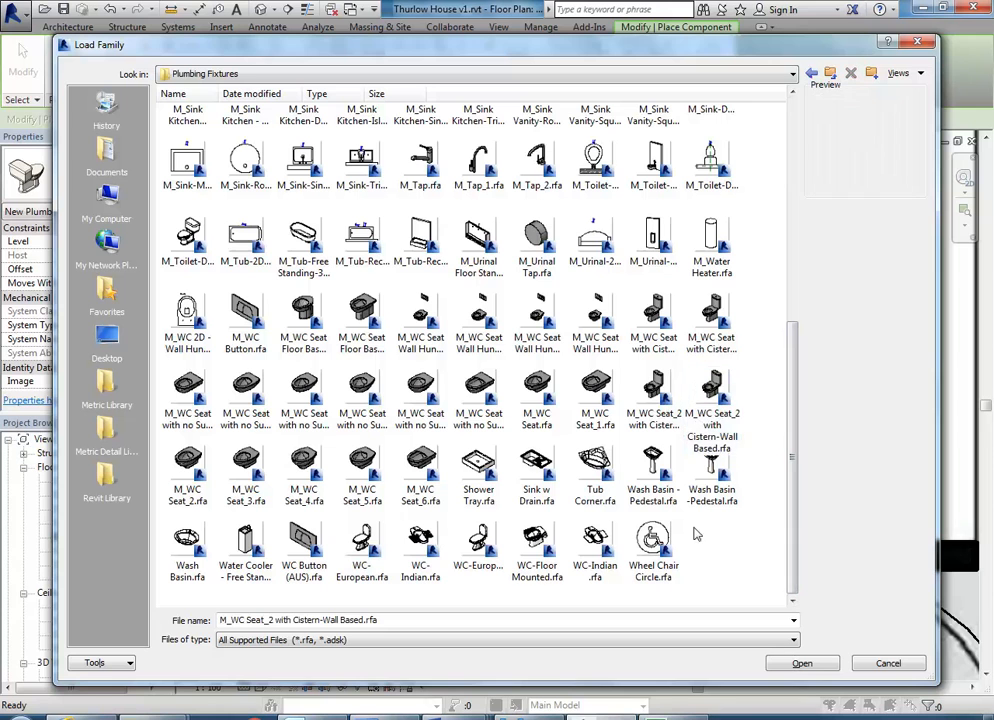
left_click(479, 550)
Browse the WCs and Urinals subfolder and compare the 2D Toilet (1), 2D Toilet (2) and WC w Cistern (5) previews
left_click_drag(790, 557, 808, 326)
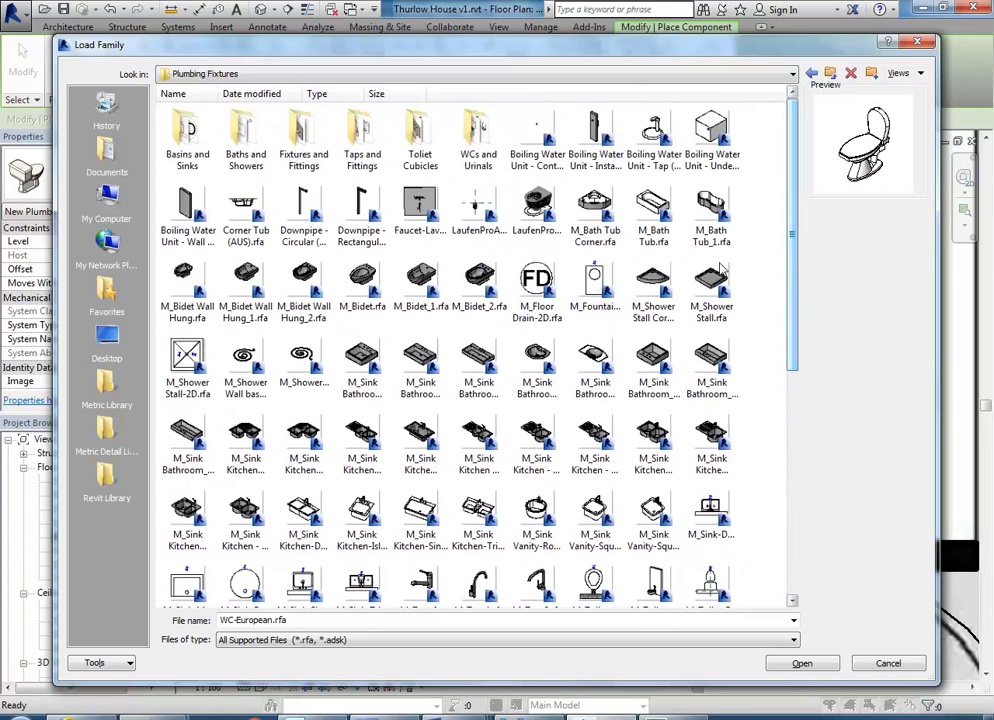
double_click(477, 135)
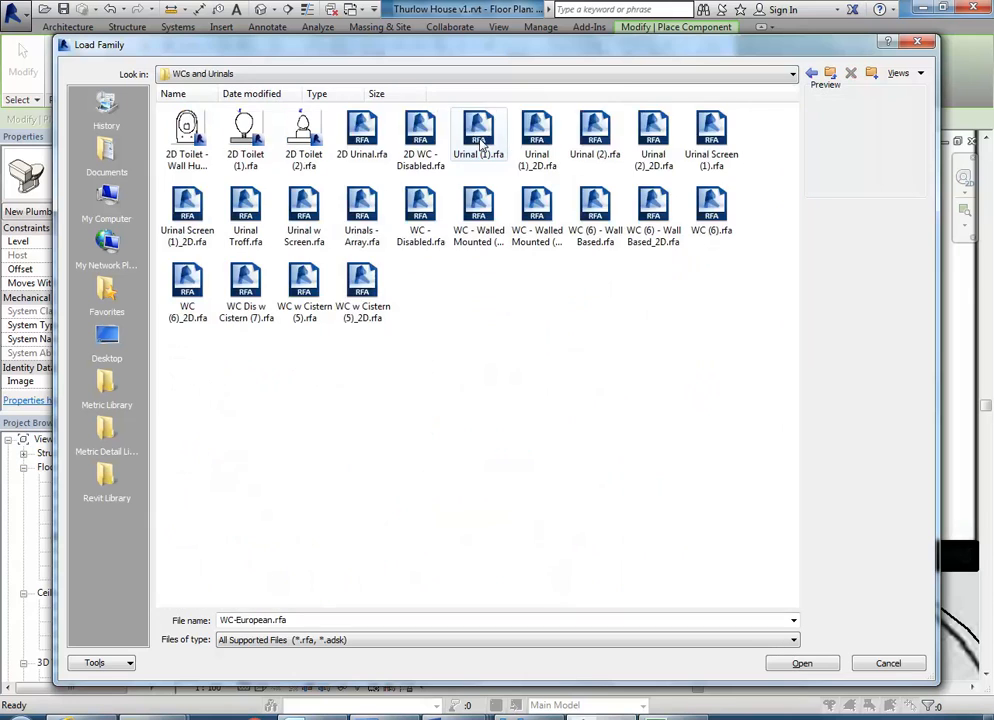
left_click(250, 145)
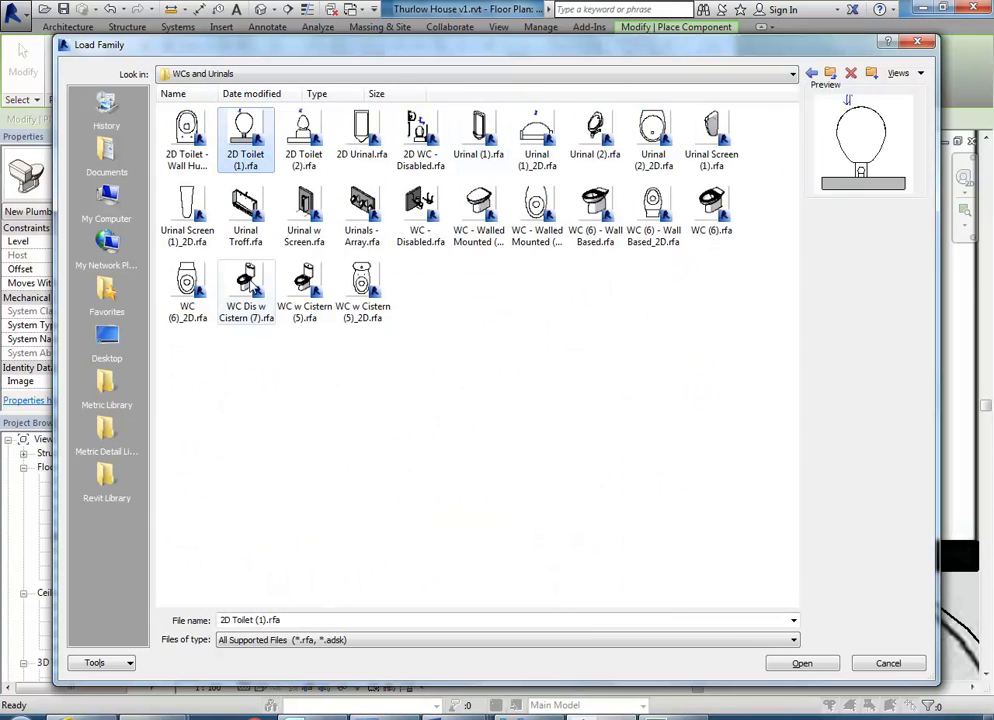
left_click(300, 135)
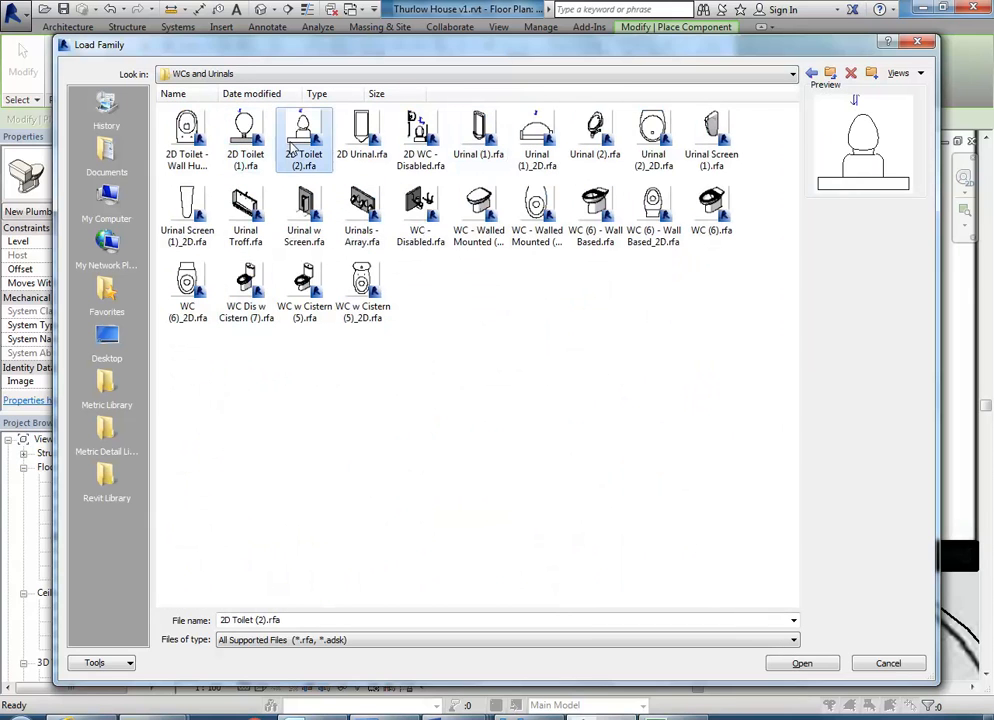
left_click(296, 292)
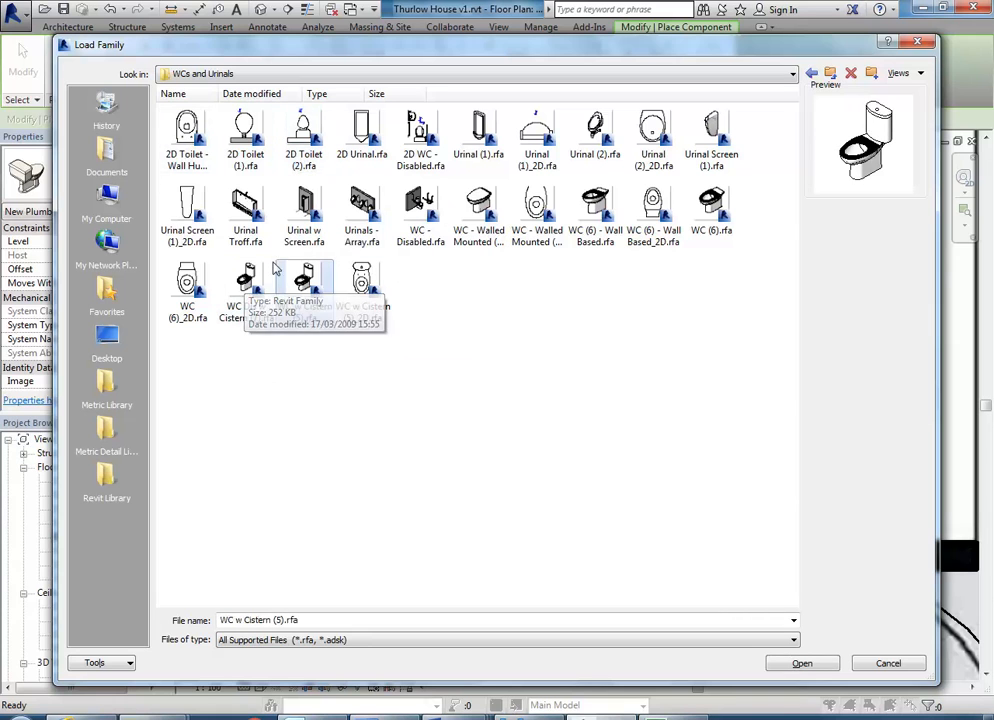
left_click(812, 75)
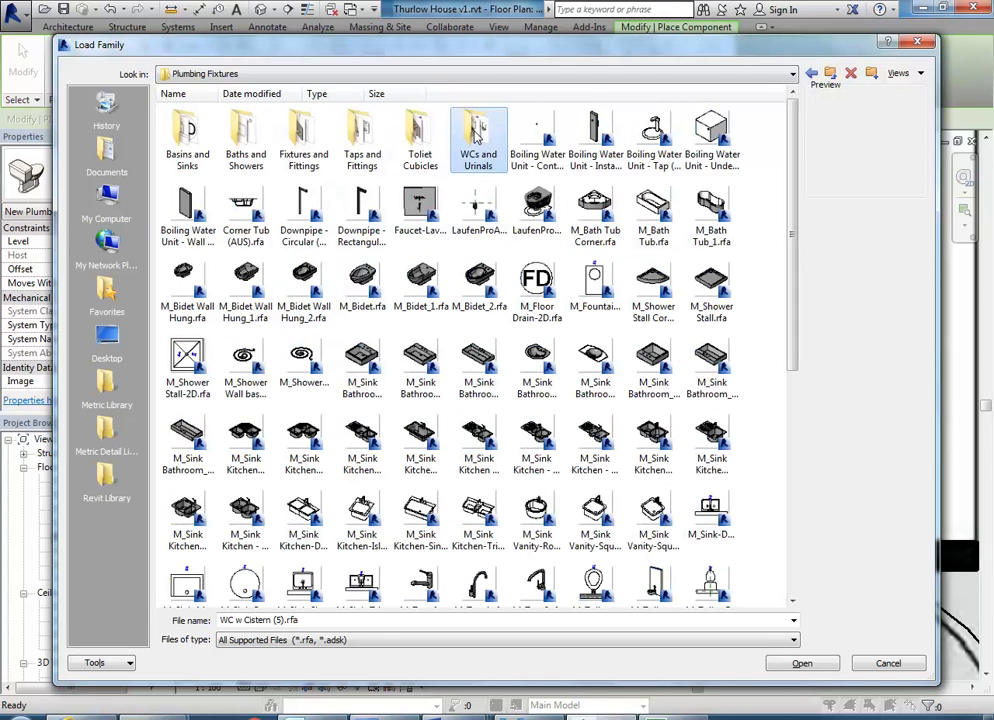
double_click(478, 133)
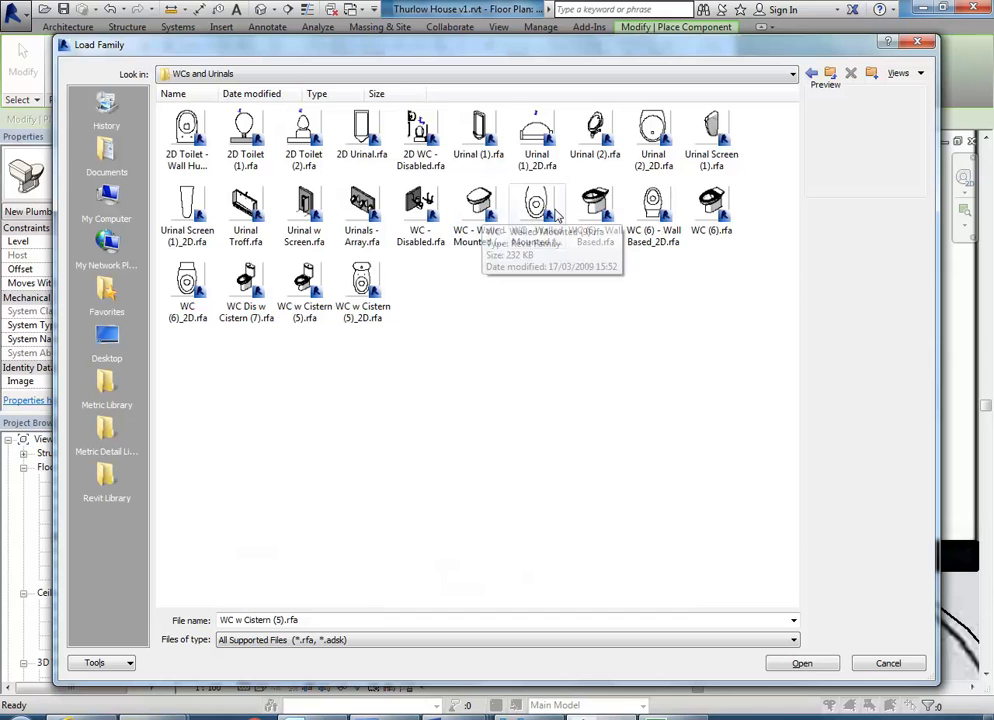
Load the WC w Cistern (5) family, rotate it and place it over the toilet drawn in bathroom 17, with its cistern against the wall
left_click(304, 282)
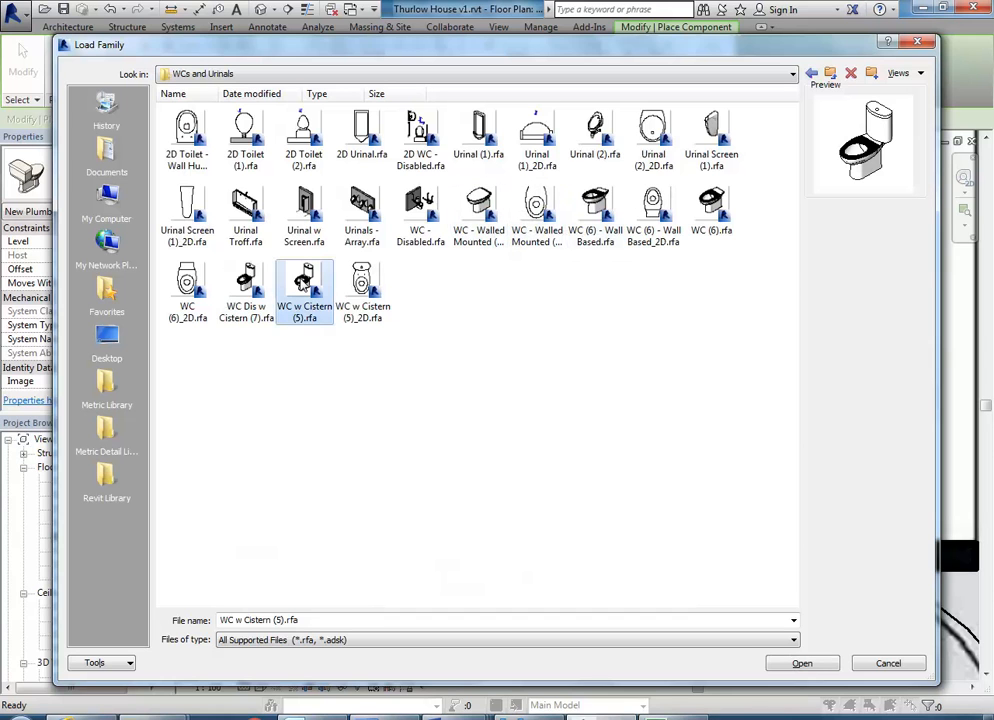
double_click(300, 292)
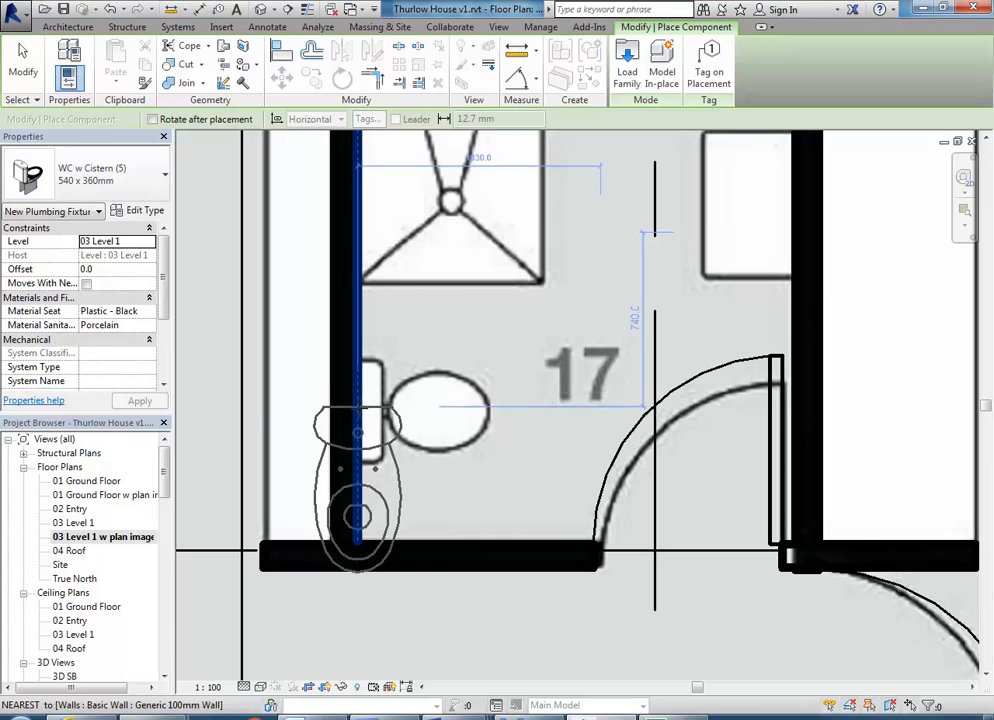
key("space")
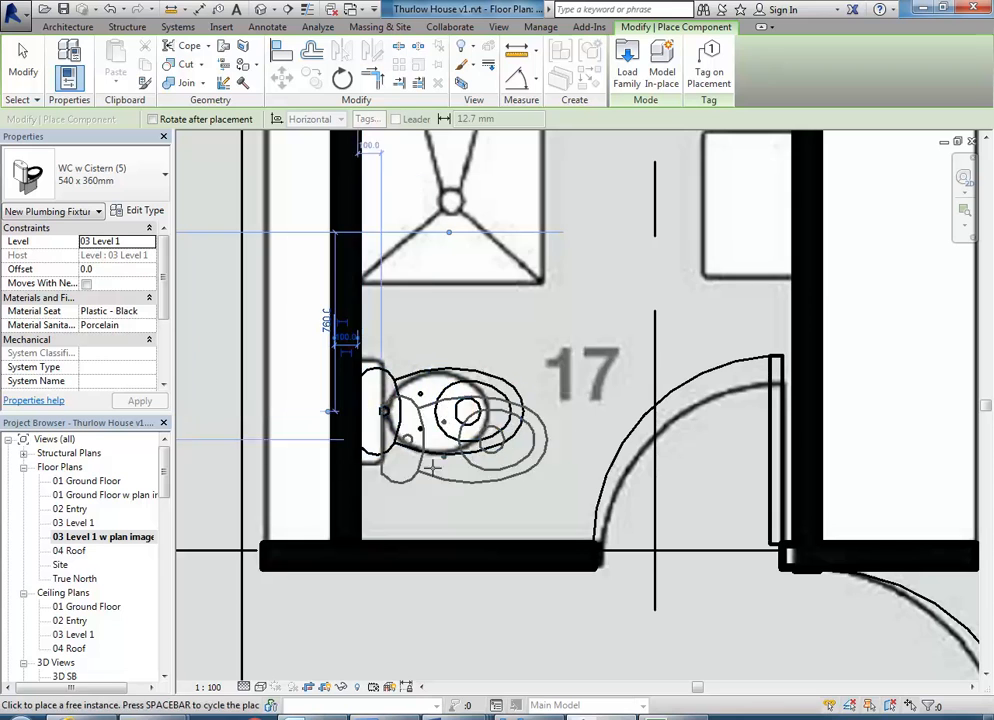
right_click(432, 302)
left_click(455, 309)
right_click(457, 308)
left_click(476, 321)
Examine how the placed toilet's cistern sits against the wall face and the toilet drawn on the plan image
middle_click_drag(491, 326, 511, 323)
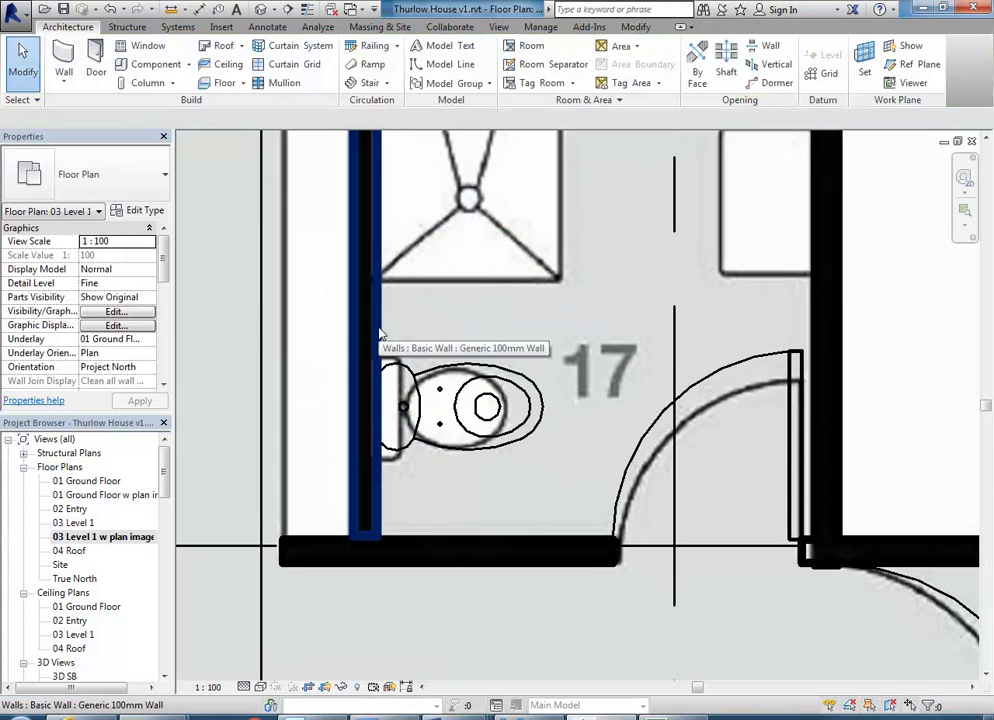
left_click(381, 333)
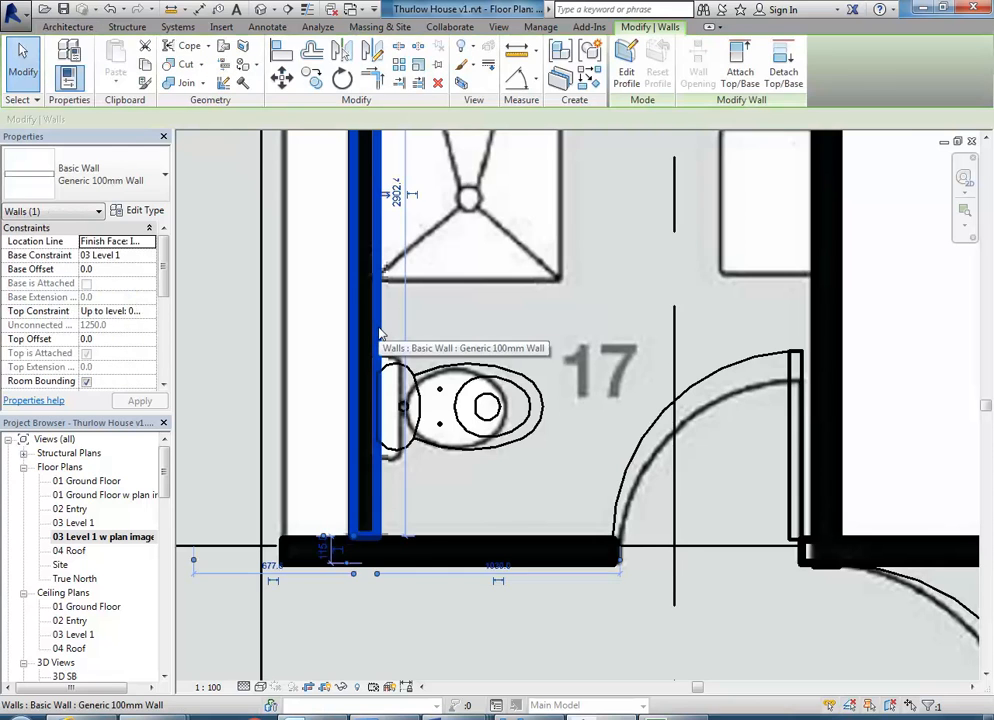
scroll(385, 334, "up", 1)
scroll(386, 335, "up", 2)
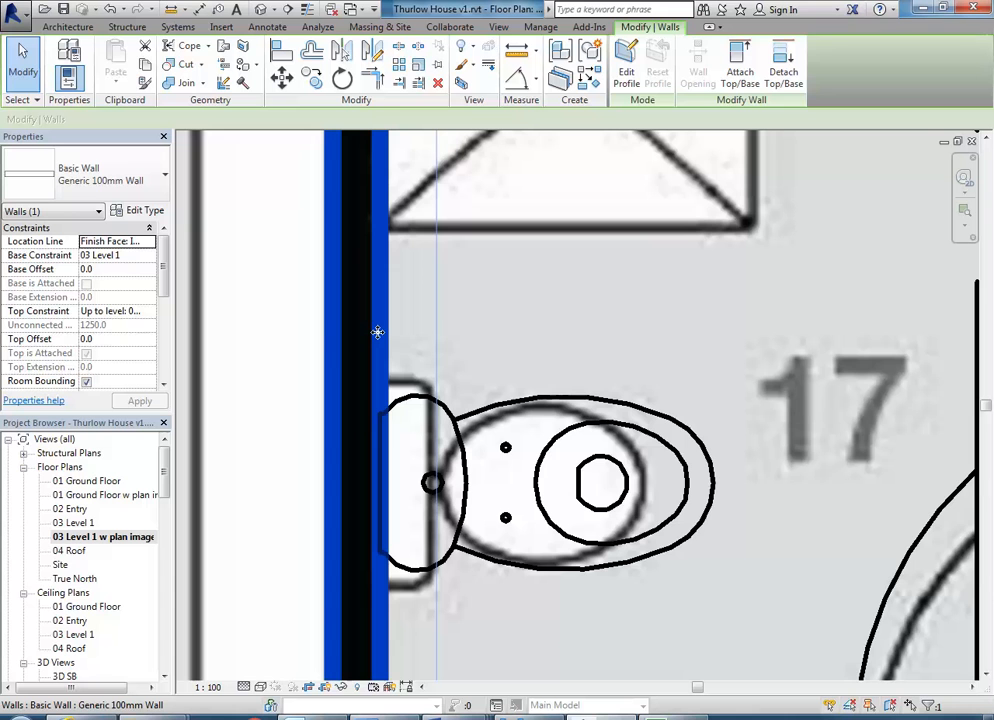
key("Escape")
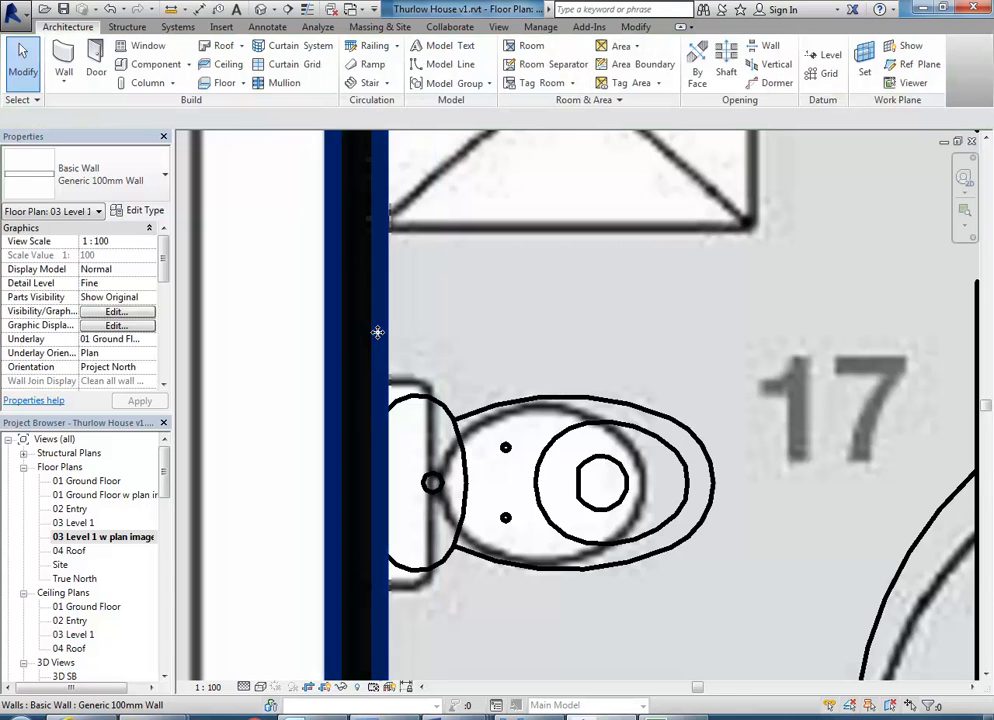
scroll(355, 355, "down", 3)
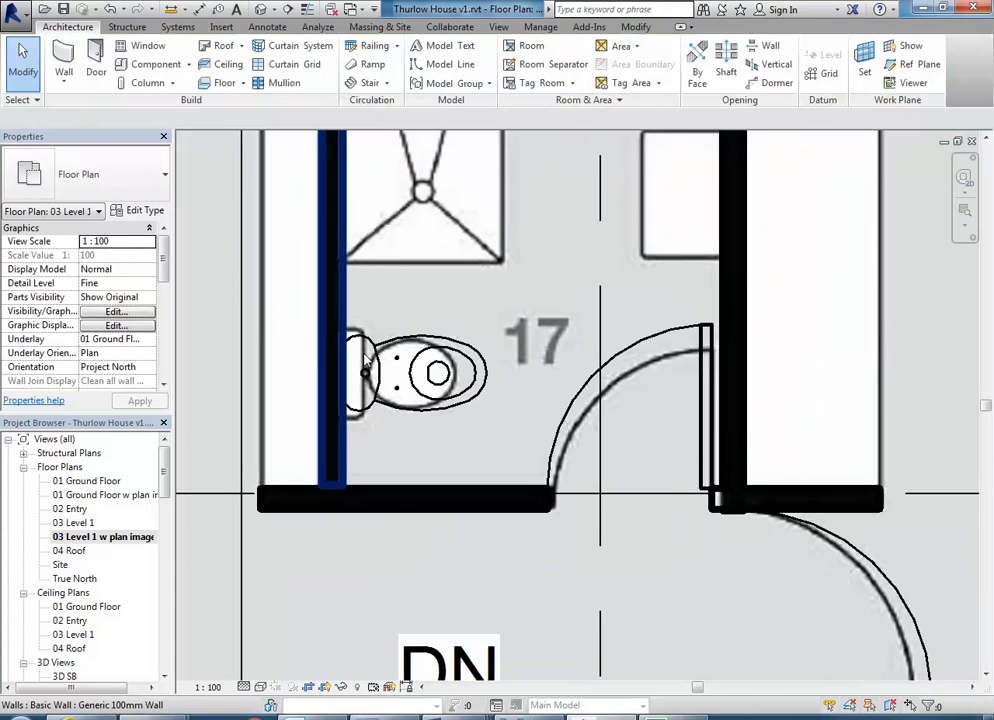
scroll(362, 358, "up", 3)
scroll(364, 362, "down", 2)
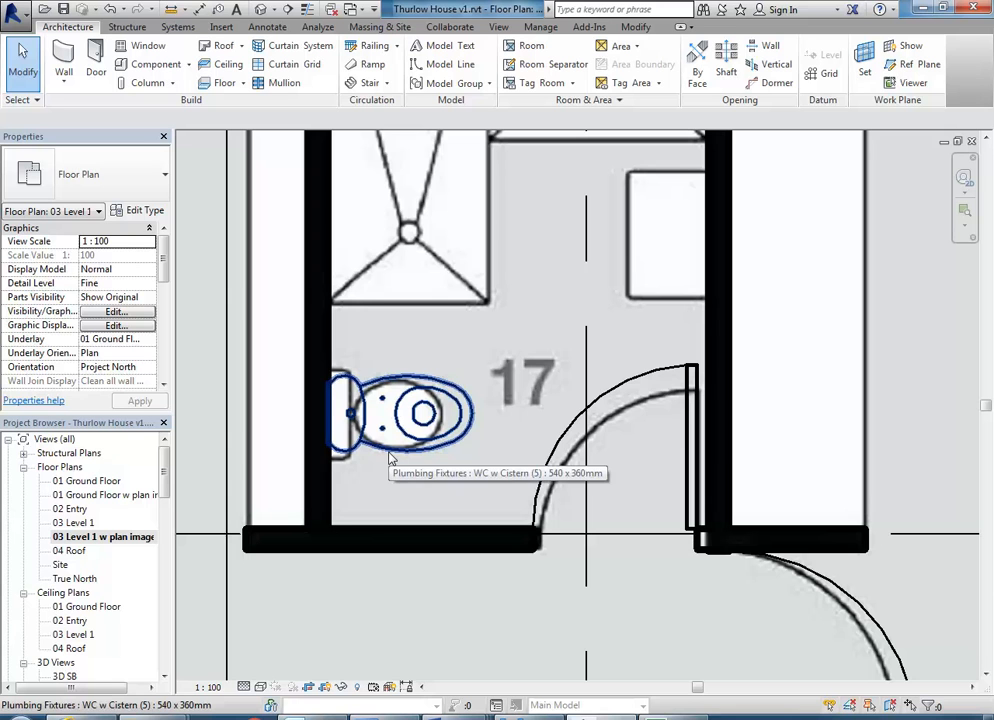
scroll(395, 465, "up", 2)
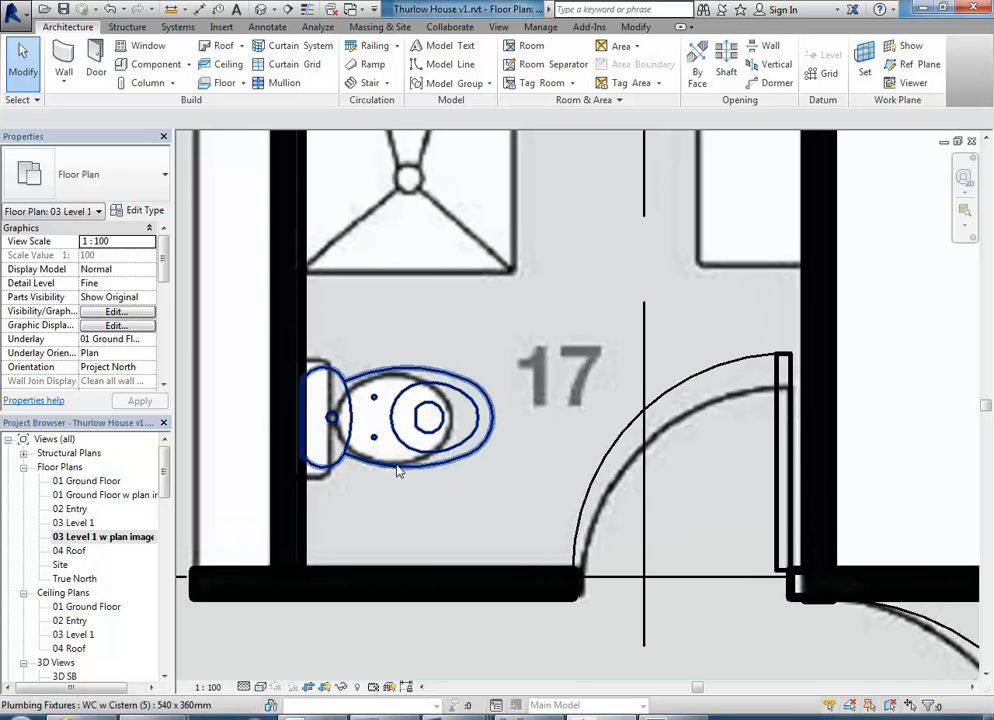
Rotate the placed toilet in bathroom 17 through a full turn, one orientation at a time
left_click(397, 472)
key("space")
key("space")
key("space")
key("space")
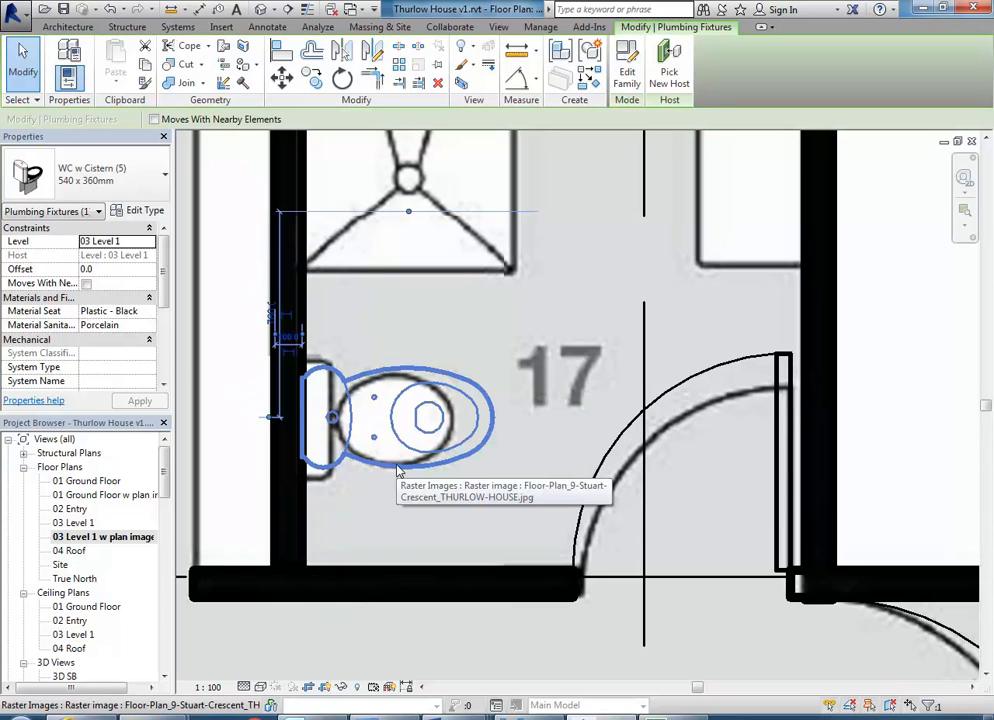
key("Escape")
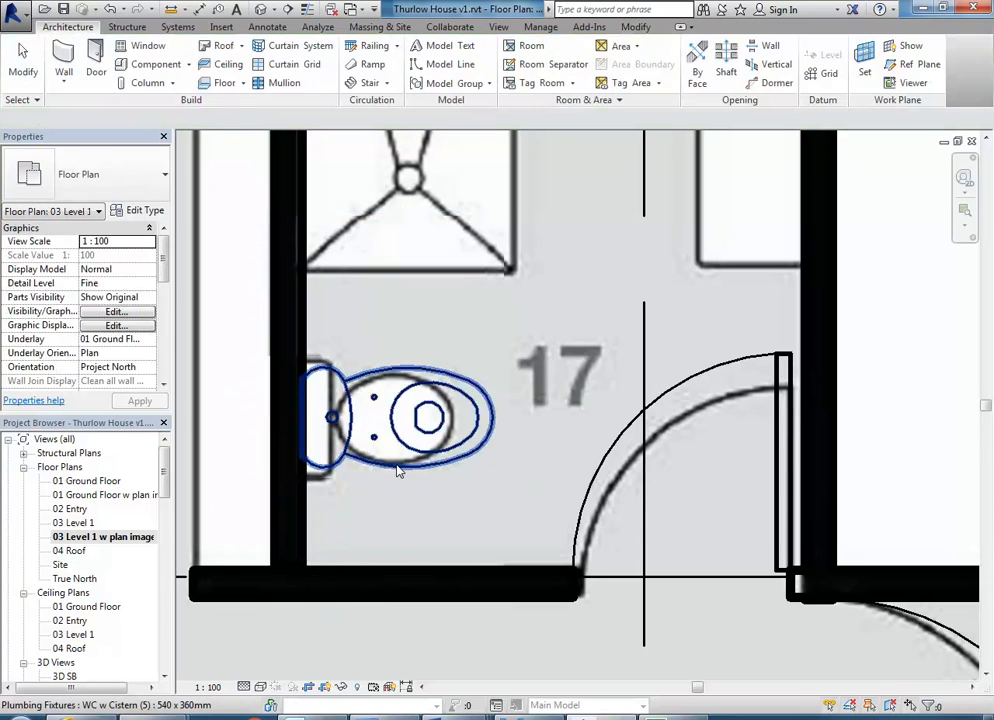
Start placing a component and browse the metric library's architectural 2D plumbing fixtures to preview the Shower Stall-2D family
scroll(420, 470, "down", 3)
middle_click_drag(437, 449, 392, 487)
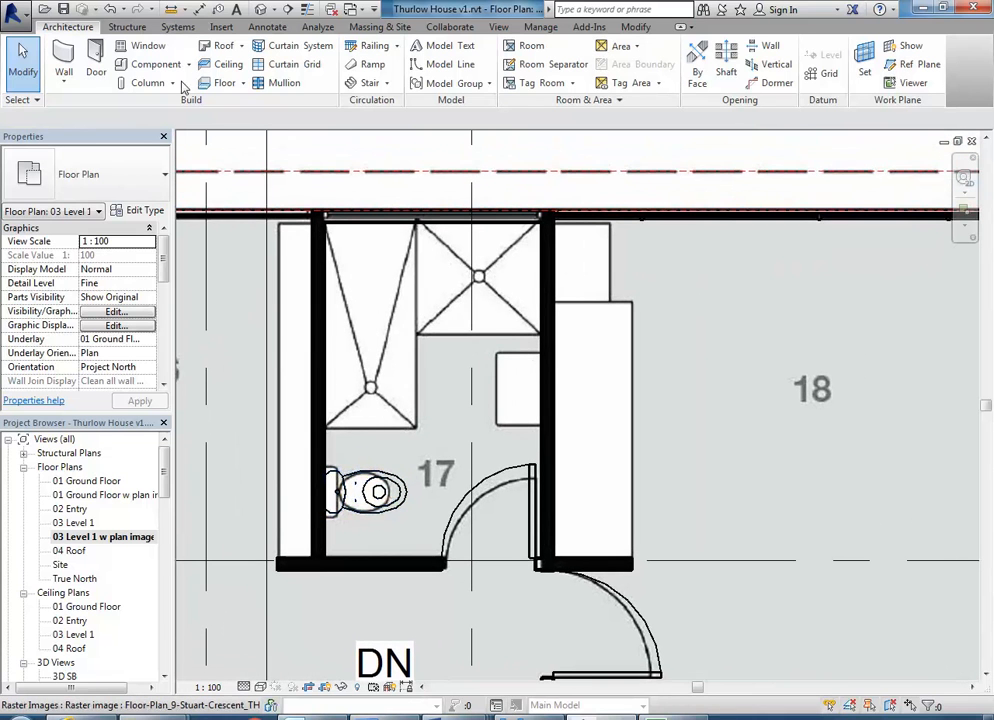
left_click(150, 64)
left_click(634, 84)
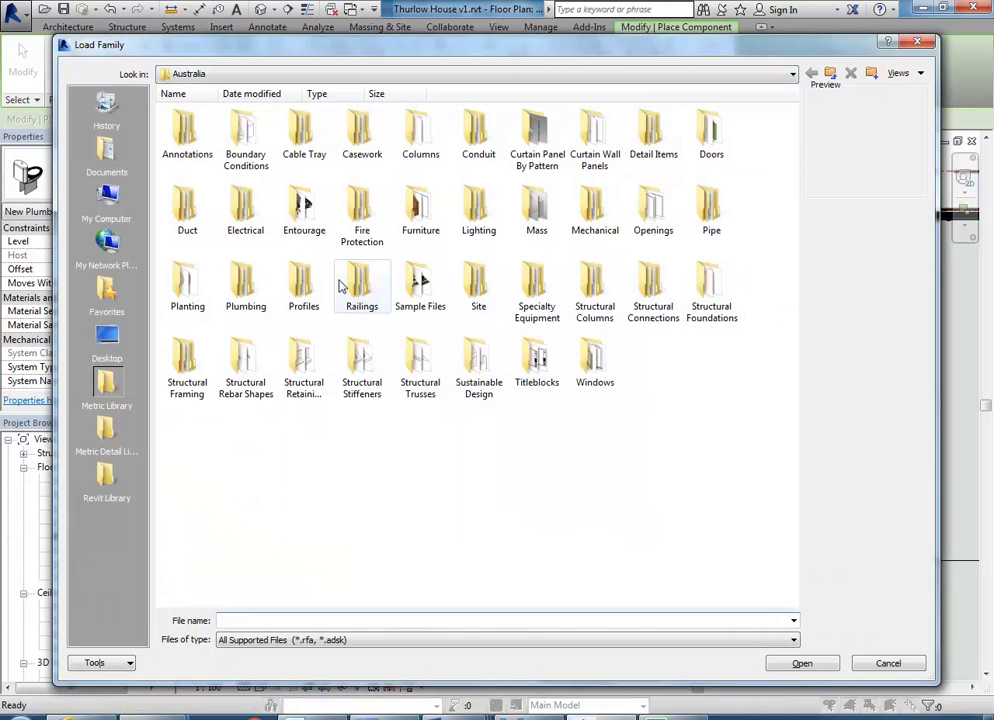
double_click(242, 286)
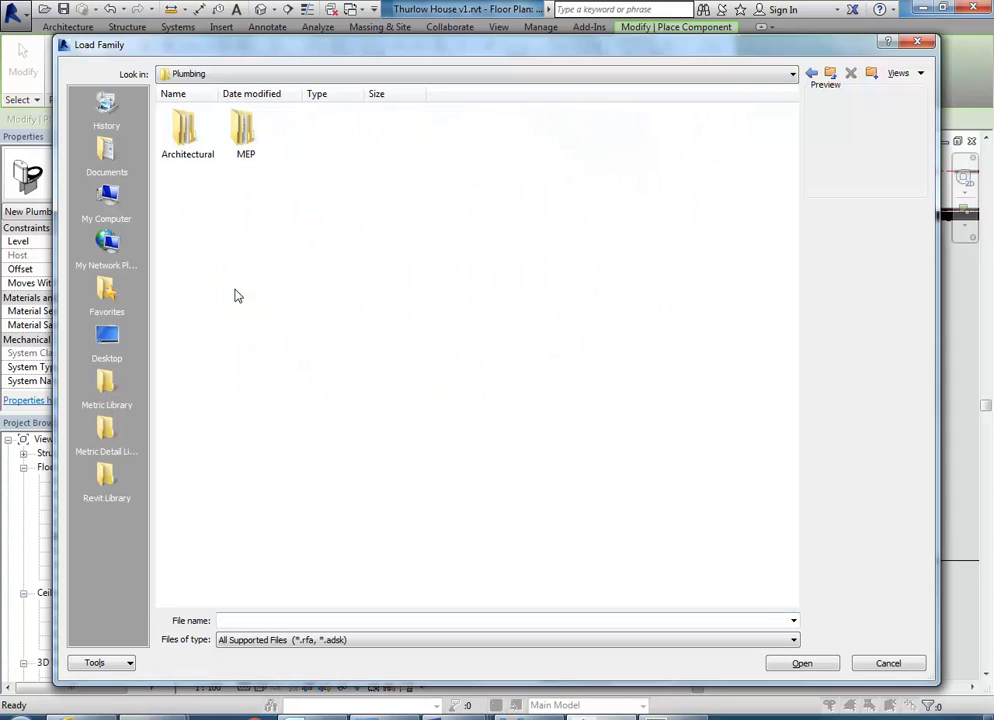
double_click(193, 142)
double_click(178, 138)
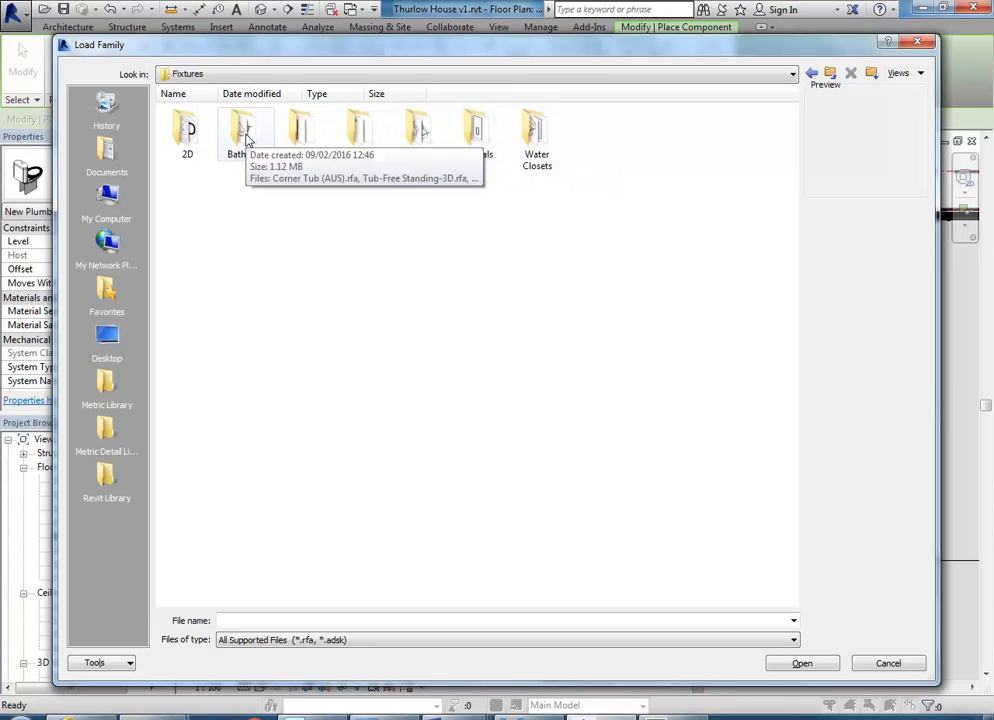
double_click(199, 138)
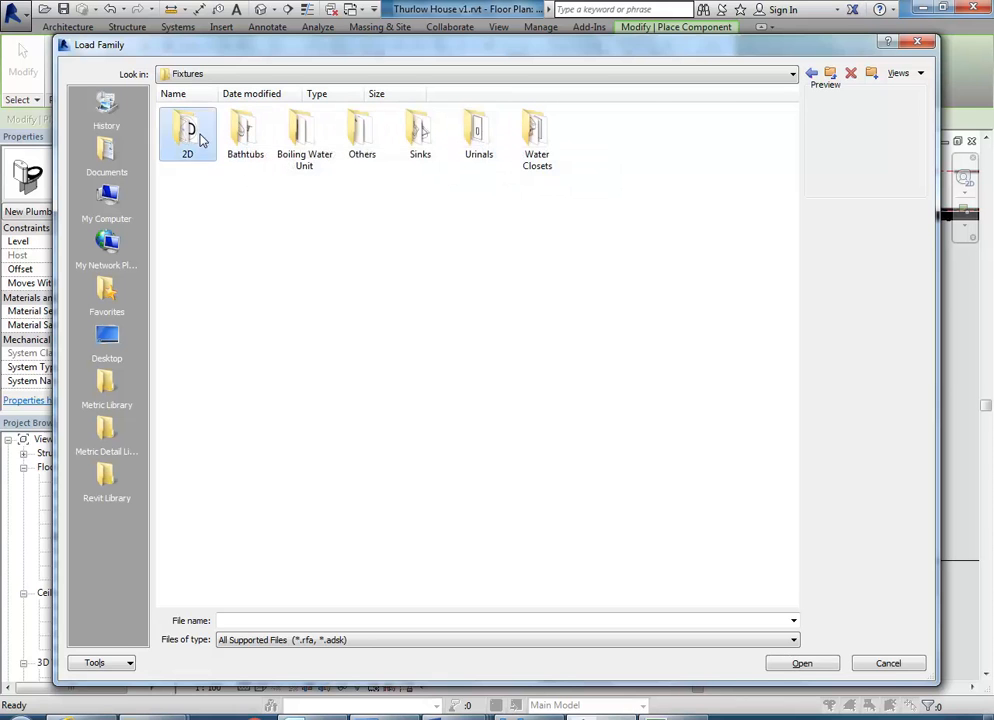
left_click(320, 122)
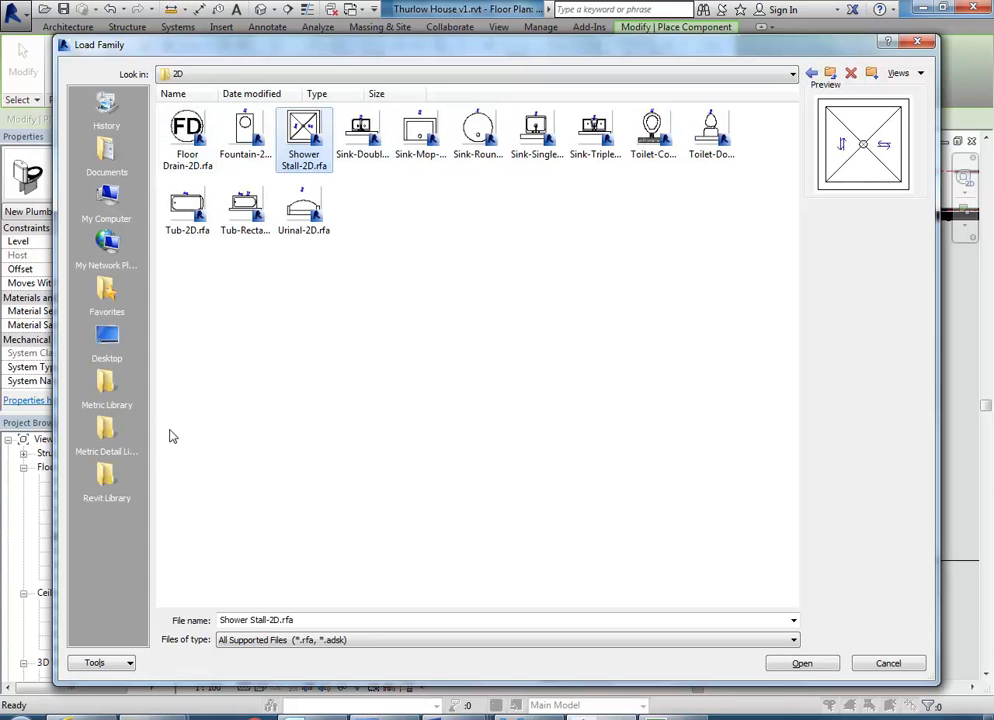
Load the M_Shower Stall family from the Plumbing Fixtures folder of the Revit Library for placement
left_click(108, 478)
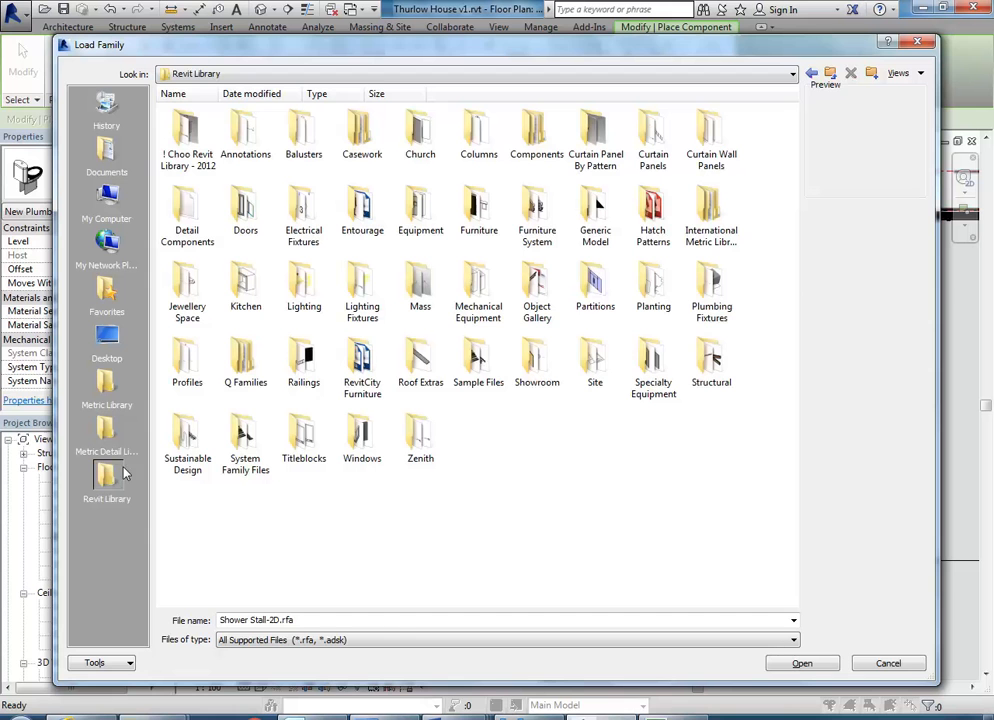
double_click(711, 285)
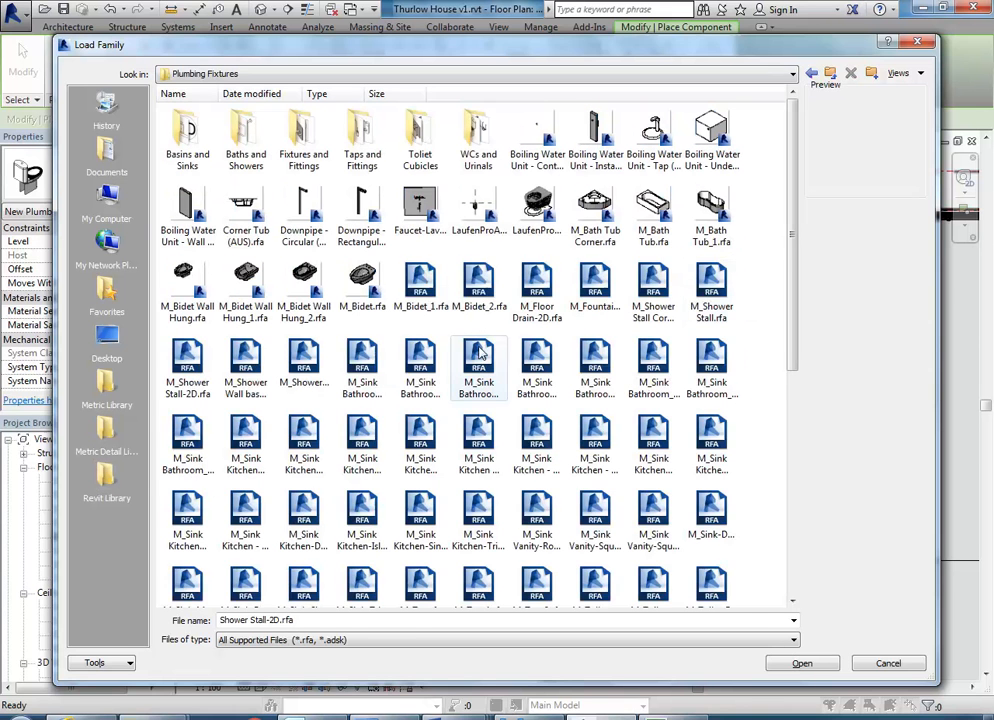
left_click(711, 285)
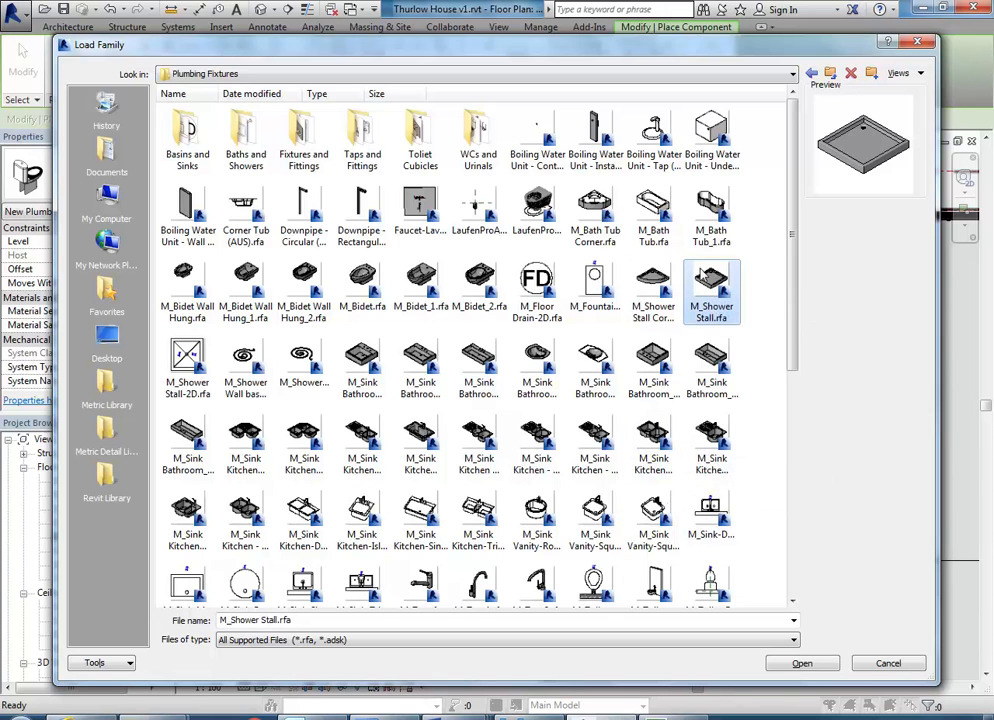
double_click(709, 286)
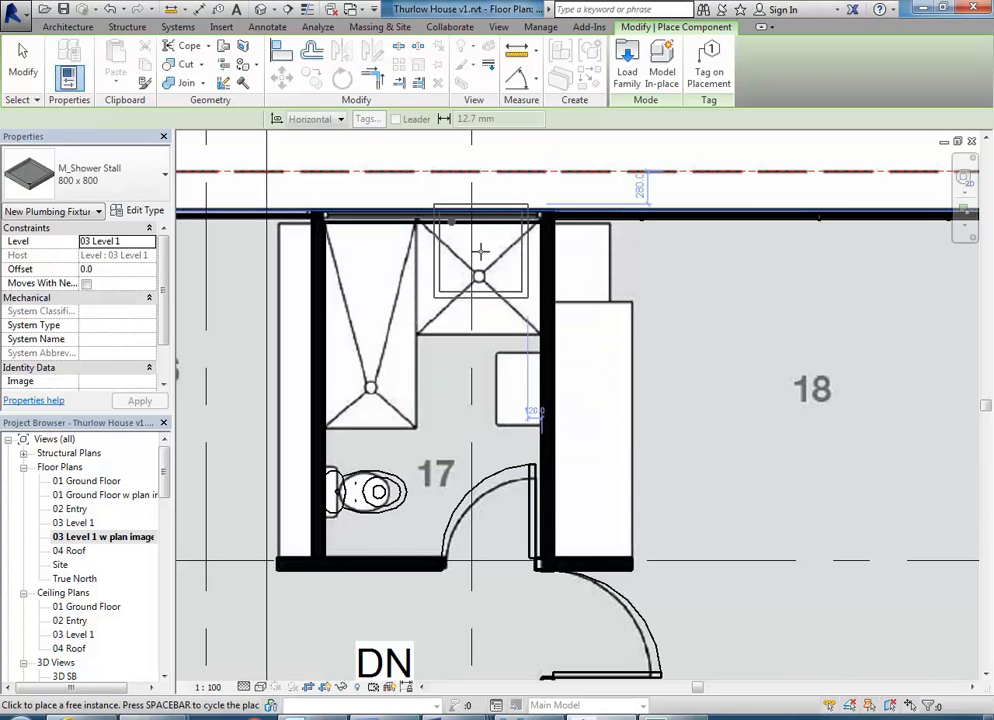
Try the 700 x 700 and 900 x 700 shower stall types against the square shower drawn in bathroom 17
scroll(480, 283, "up", 4)
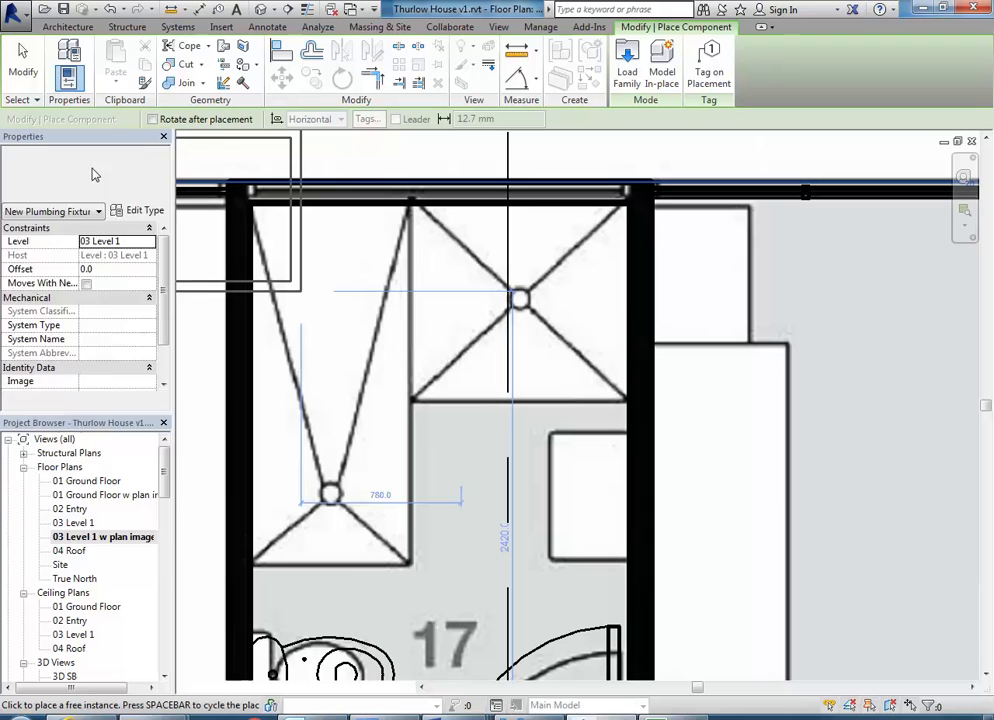
left_click(91, 173)
scroll(73, 346, "down", 4)
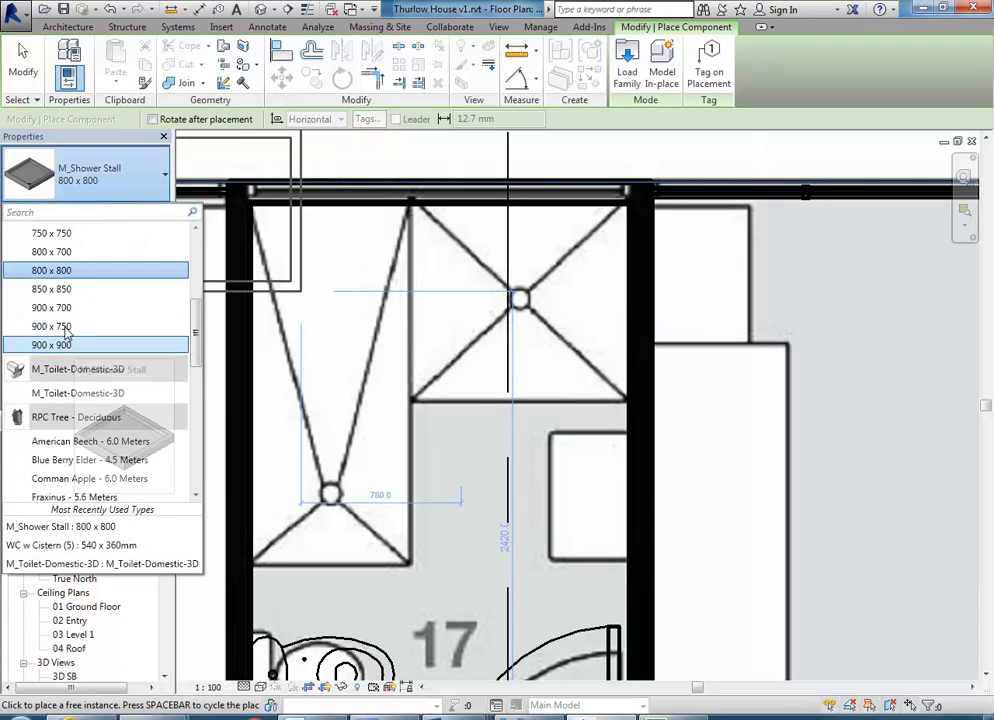
scroll(55, 274, "up", 3)
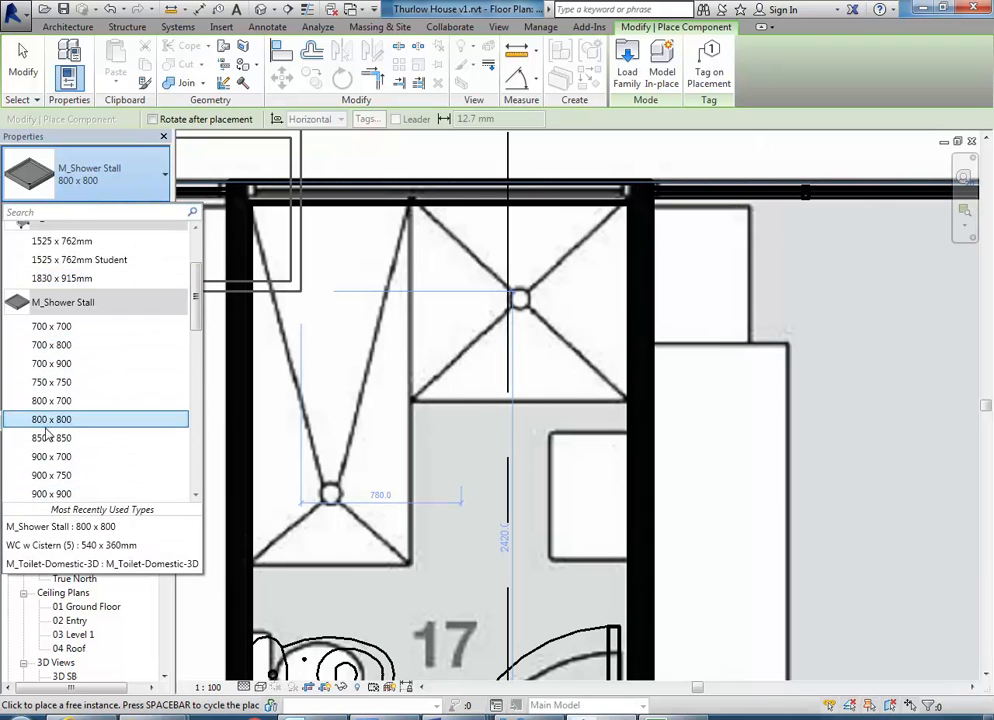
left_click(55, 326)
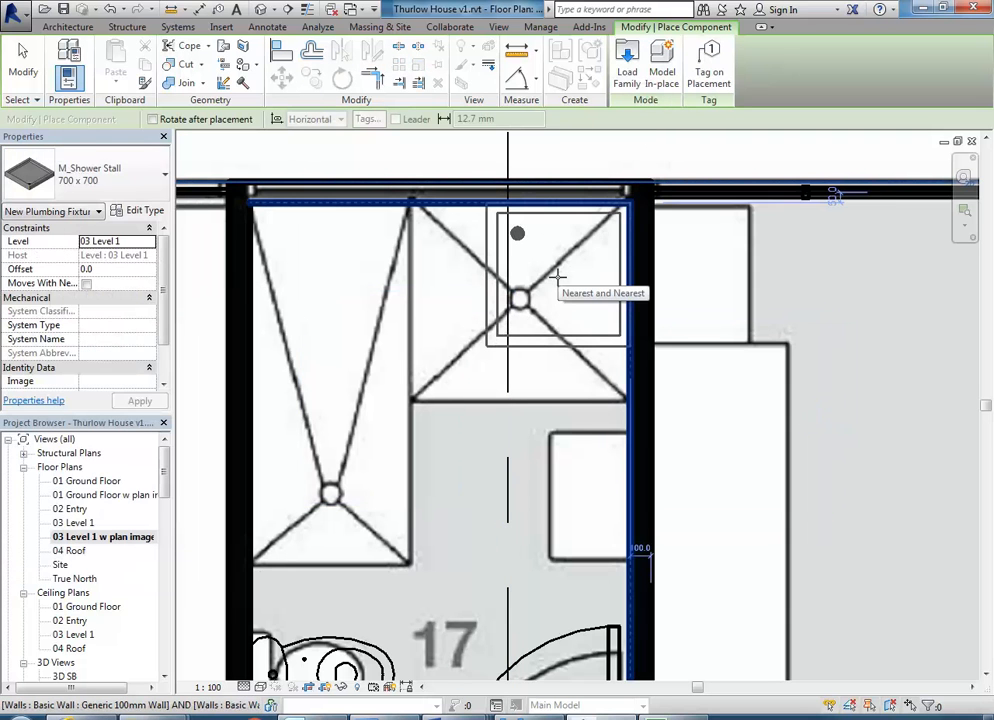
scroll(444, 333, "up", 5)
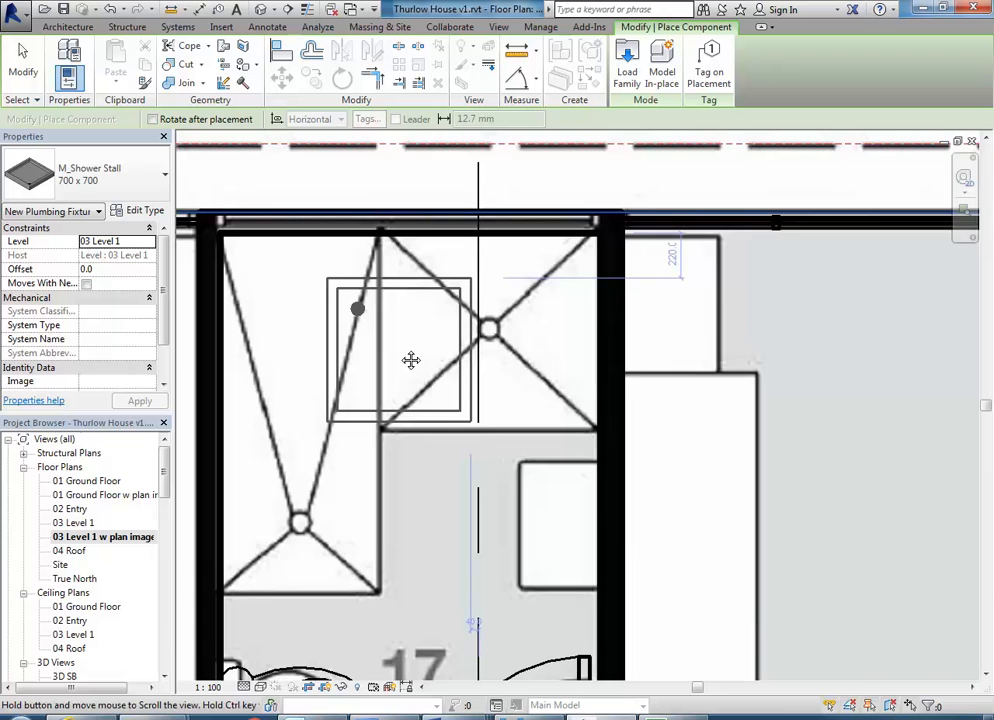
scroll(460, 380, "down", 2)
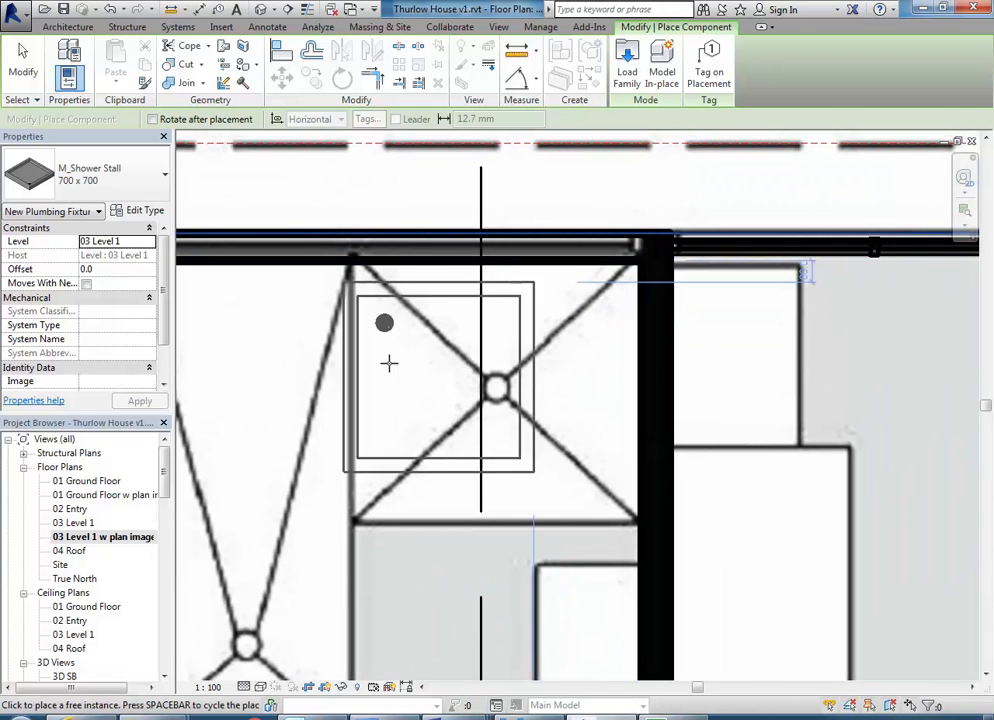
middle_click_drag(395, 363, 466, 355)
scroll(466, 355, "down", 1)
left_click(78, 178)
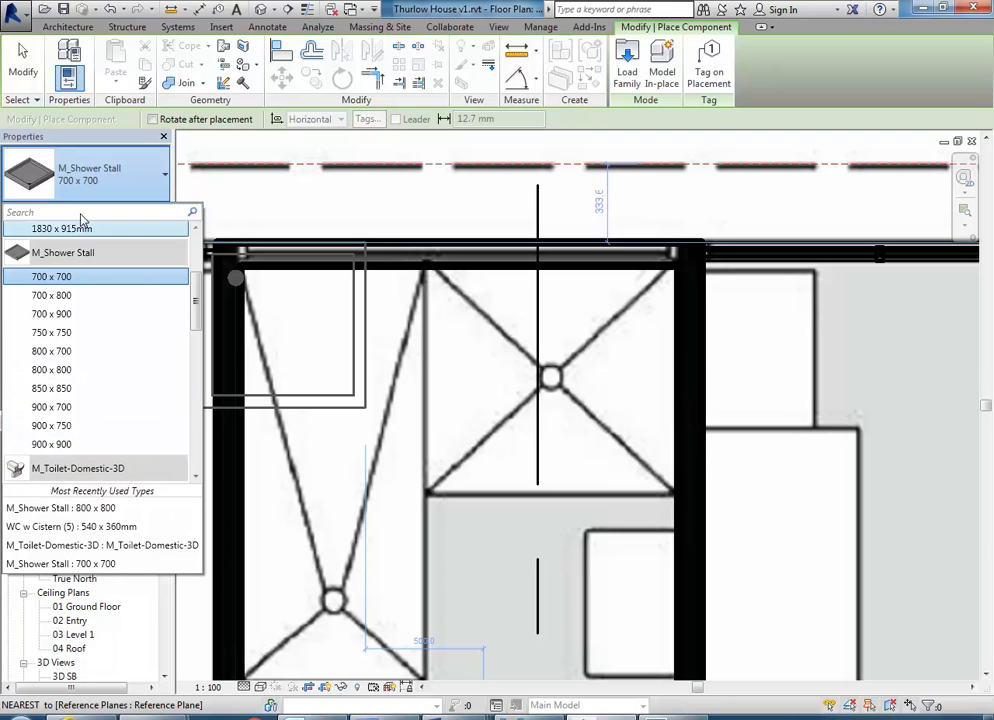
left_click(36, 410)
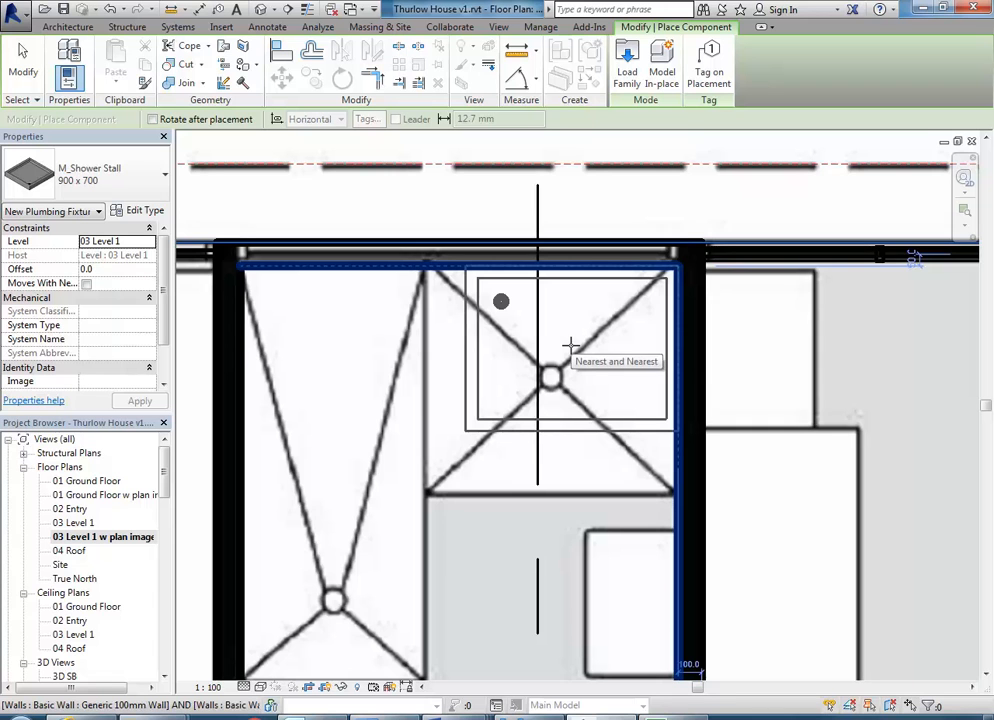
Switch the shower stall to the 900 x 900 type and compare its fit with the square shower on the plan image
left_click(122, 176)
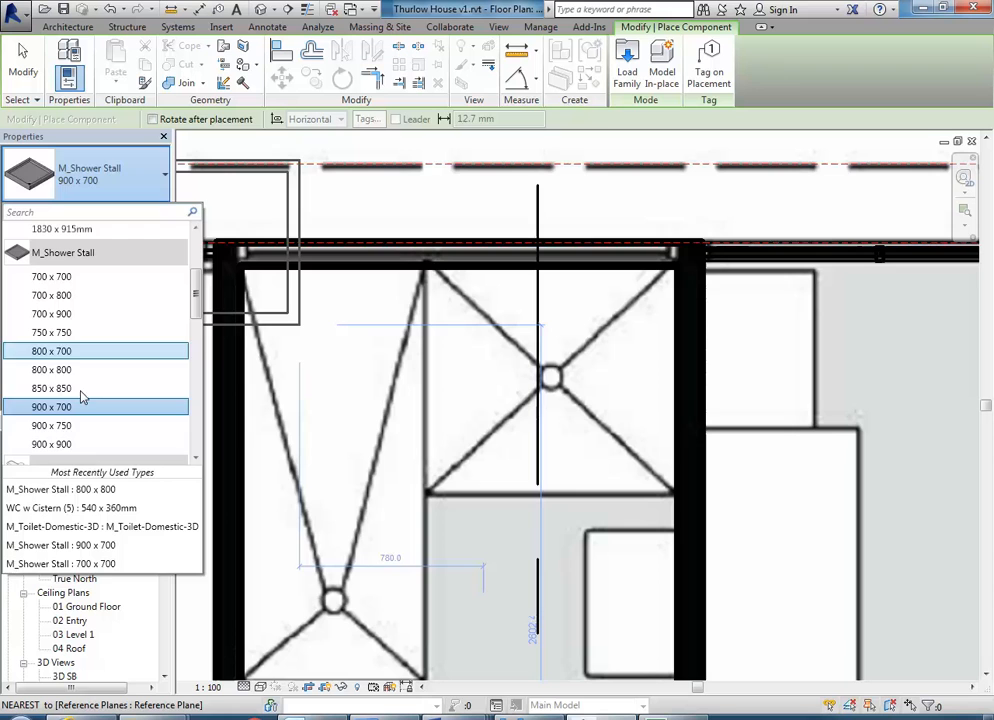
left_click(47, 450)
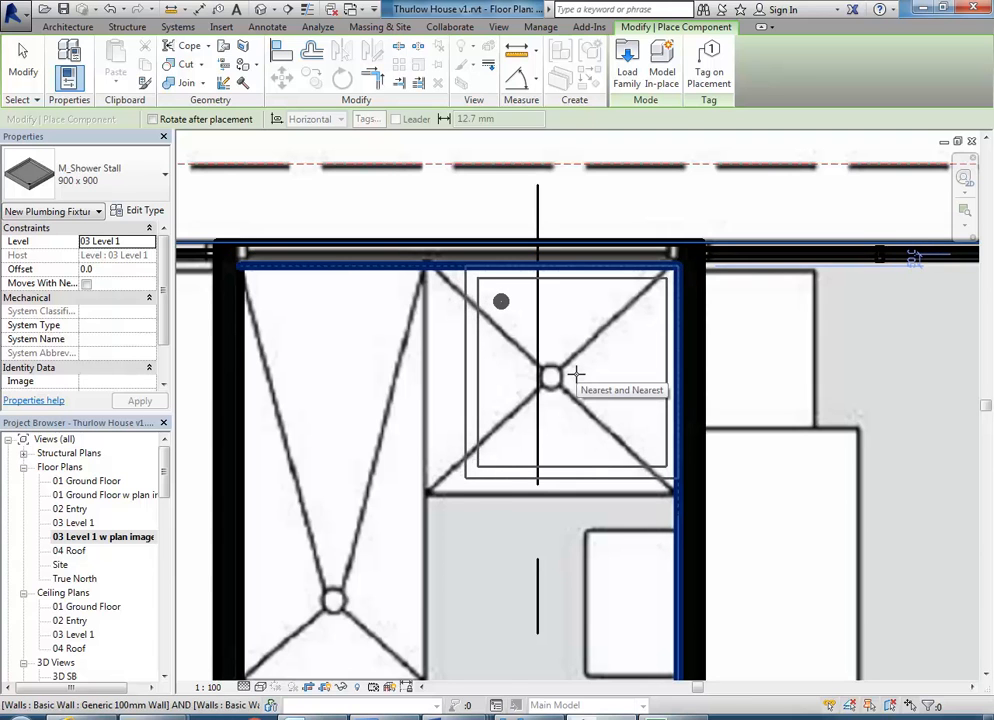
scroll(590, 372, "down", 2)
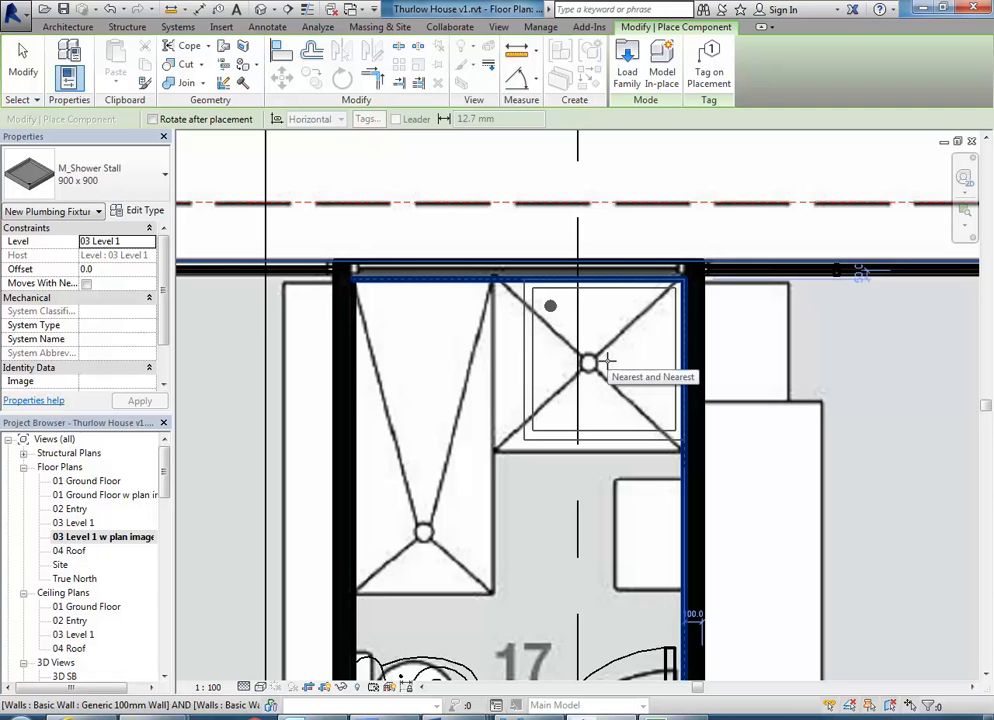
middle_click_drag(630, 382, 642, 390)
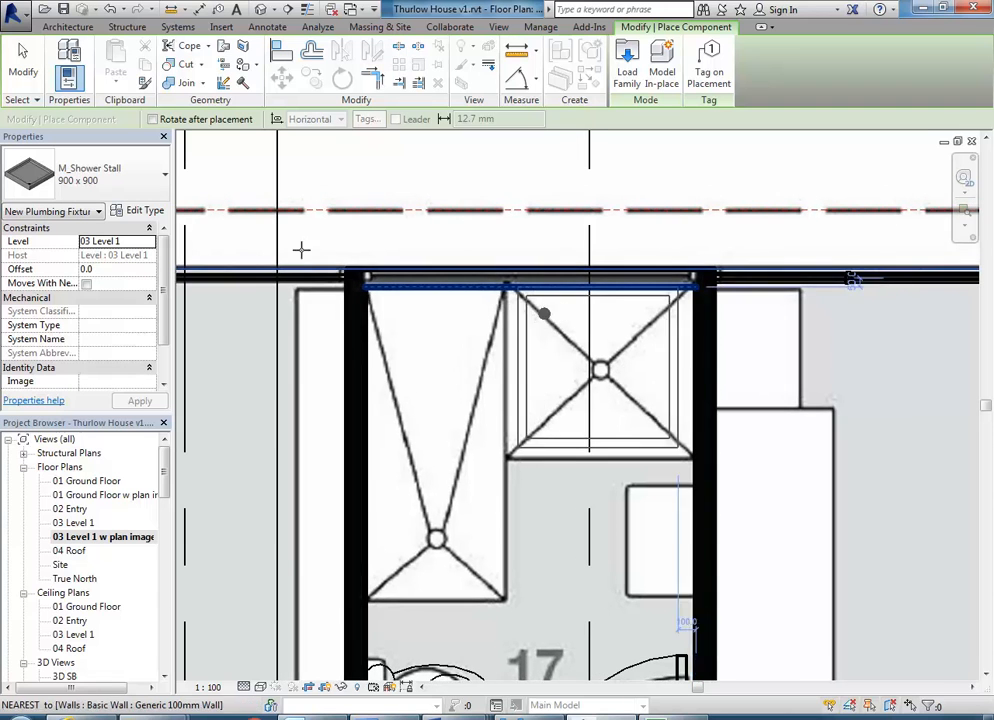
Duplicate the 900 x 900 shower stall type under the name 1100 x 1100
left_click(103, 181)
scroll(70, 360, "down", 3)
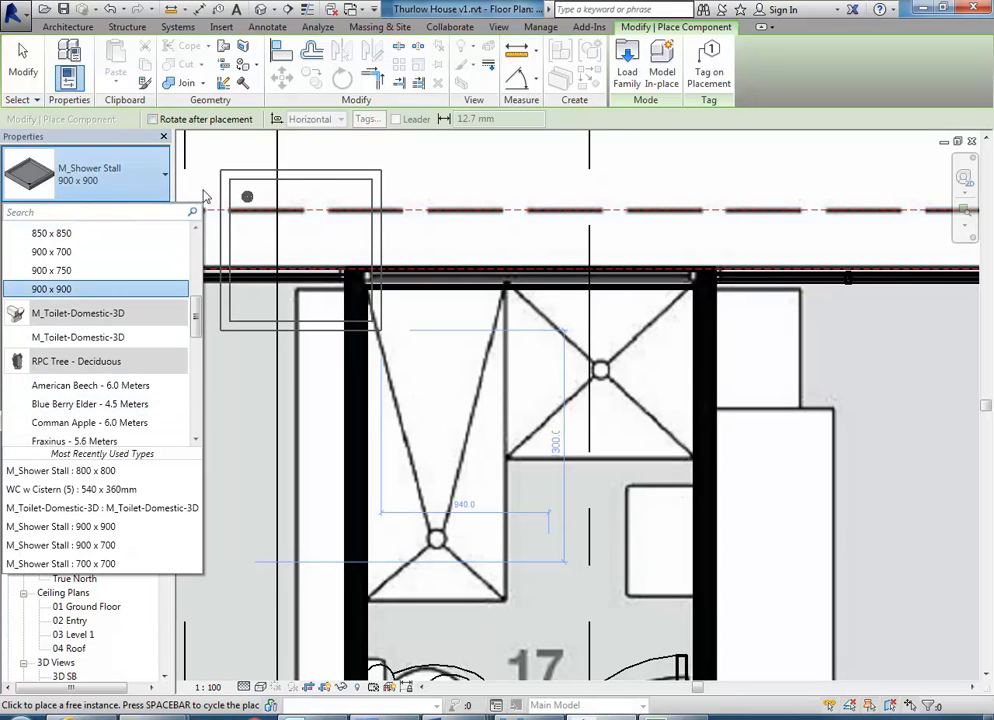
left_click(139, 197)
left_click(145, 211)
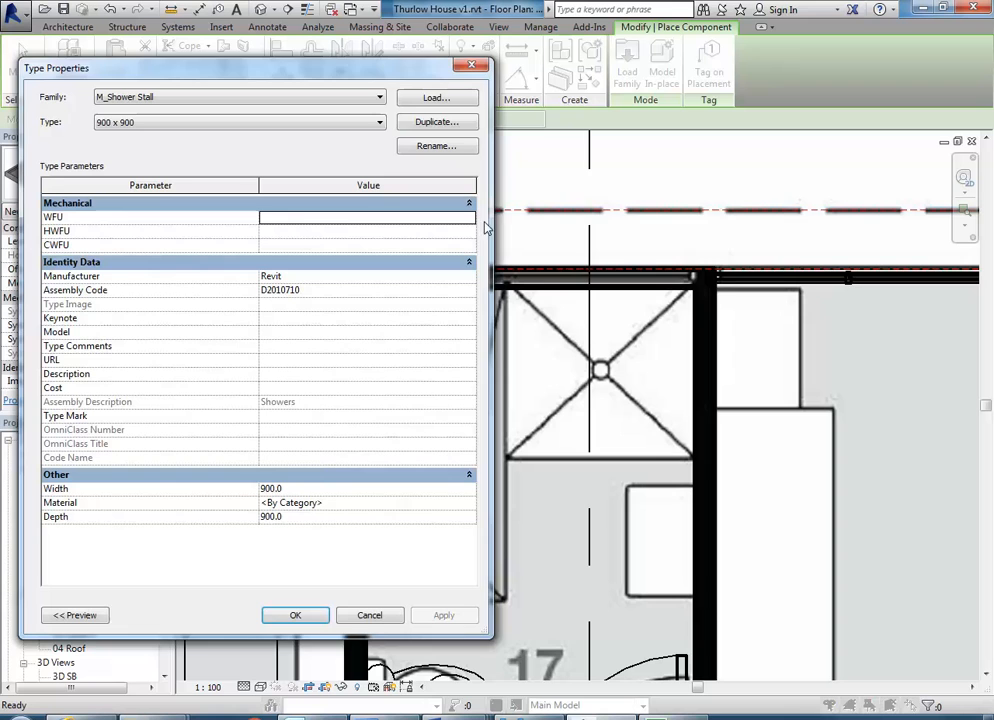
left_click(448, 122)
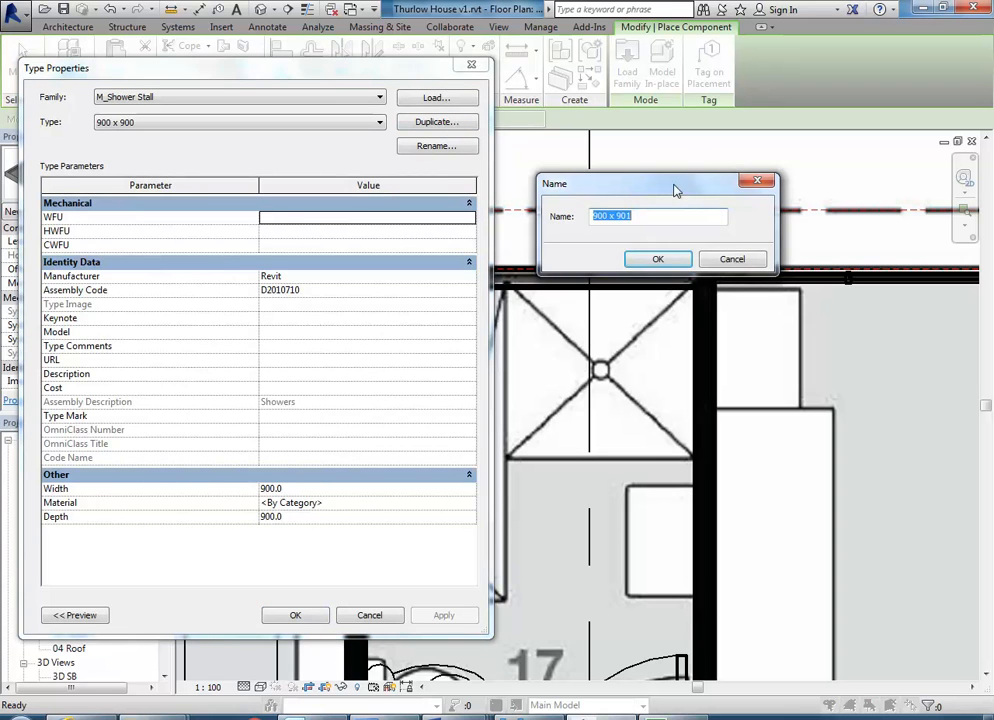
left_click(617, 218)
left_click_drag(617, 218, 646, 212)
left_click(596, 214)
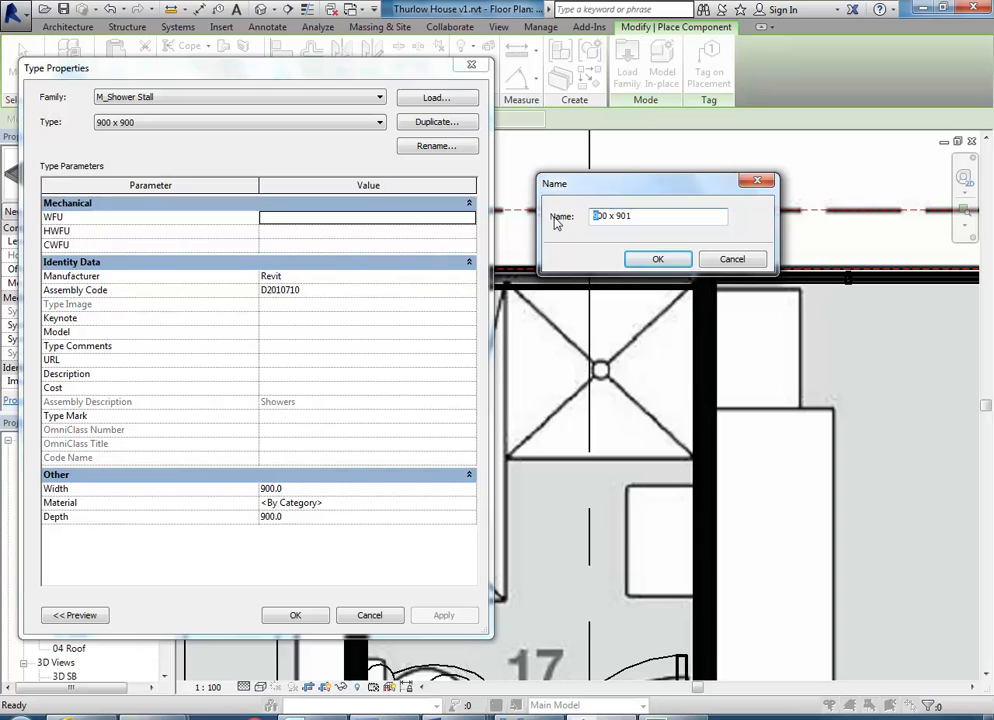
type("11")
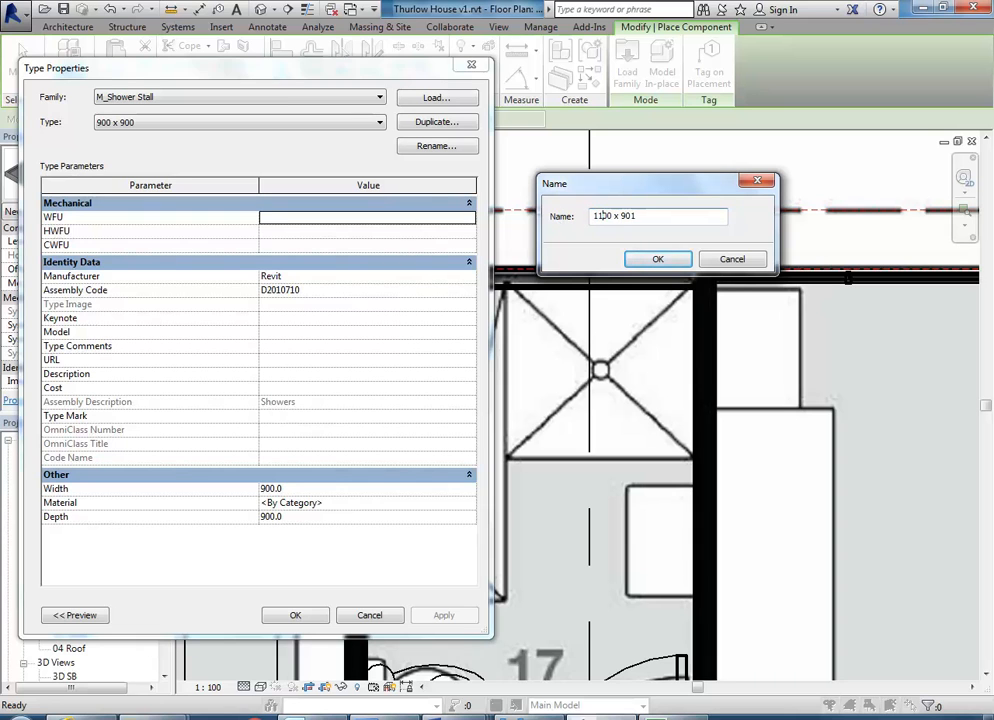
left_click_drag(622, 216, 680, 214)
type("1100")
left_click(655, 260)
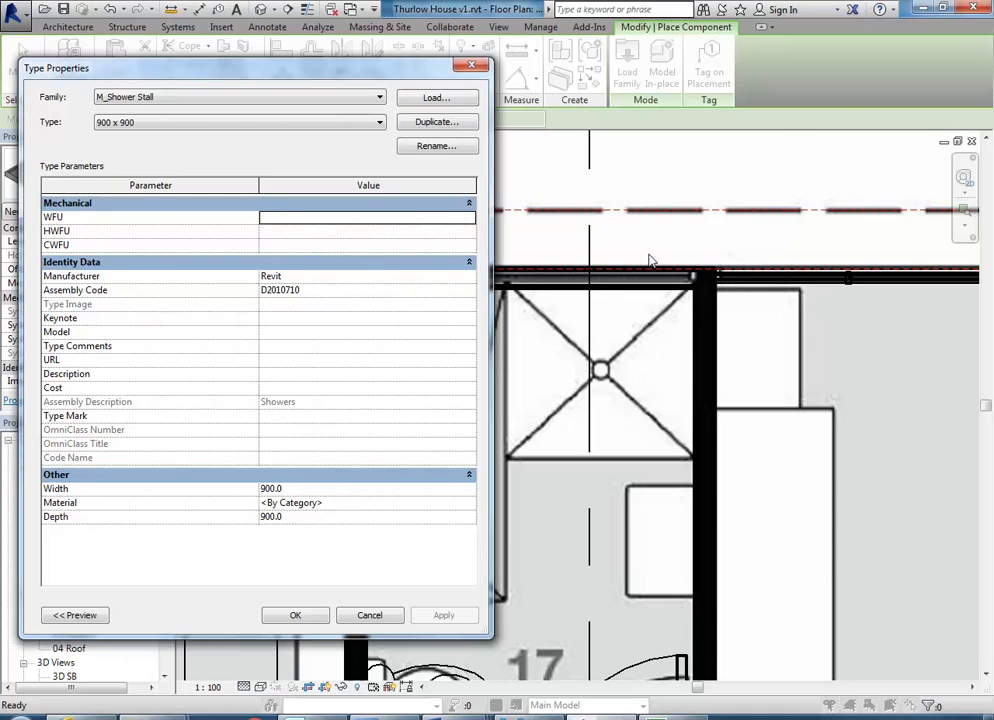
Duplicate the 900 x 900 shower stall type as 1100 x 1100 and set its width and depth to 1100
left_click(338, 490)
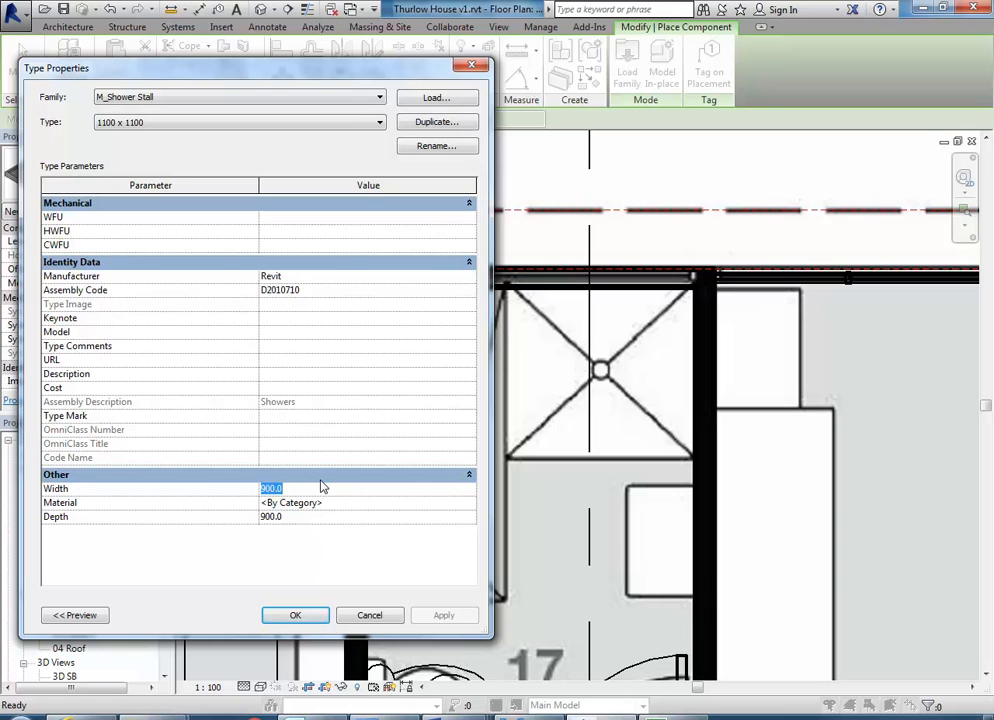
type("1100")
left_click(322, 518)
type("1 : 100")
left_click(295, 615)
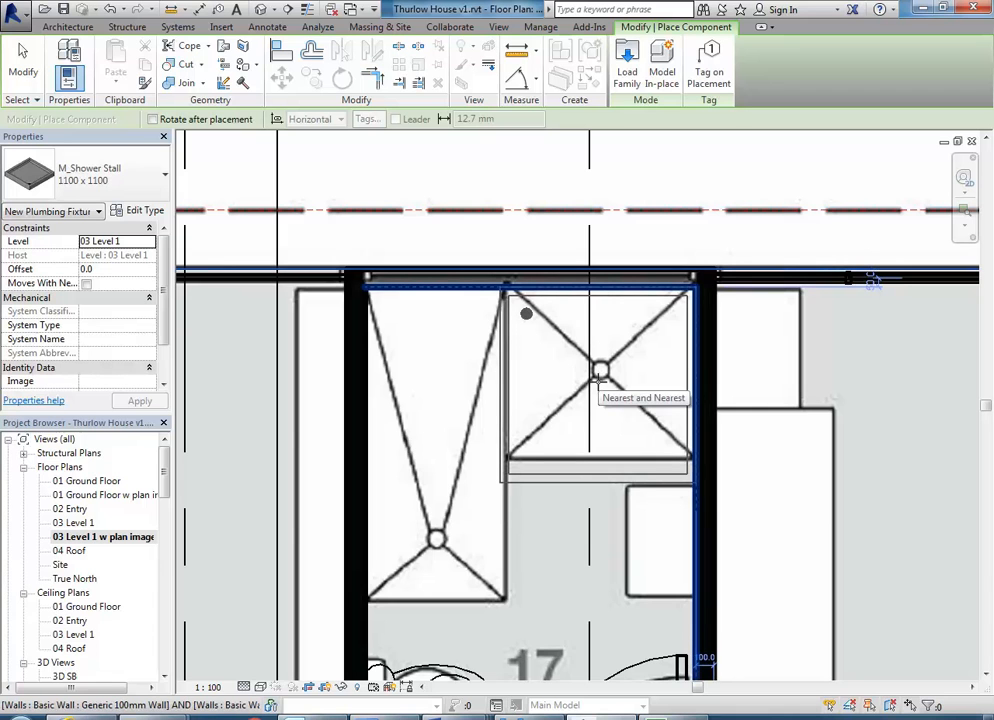
scroll(598, 376, "up", 1)
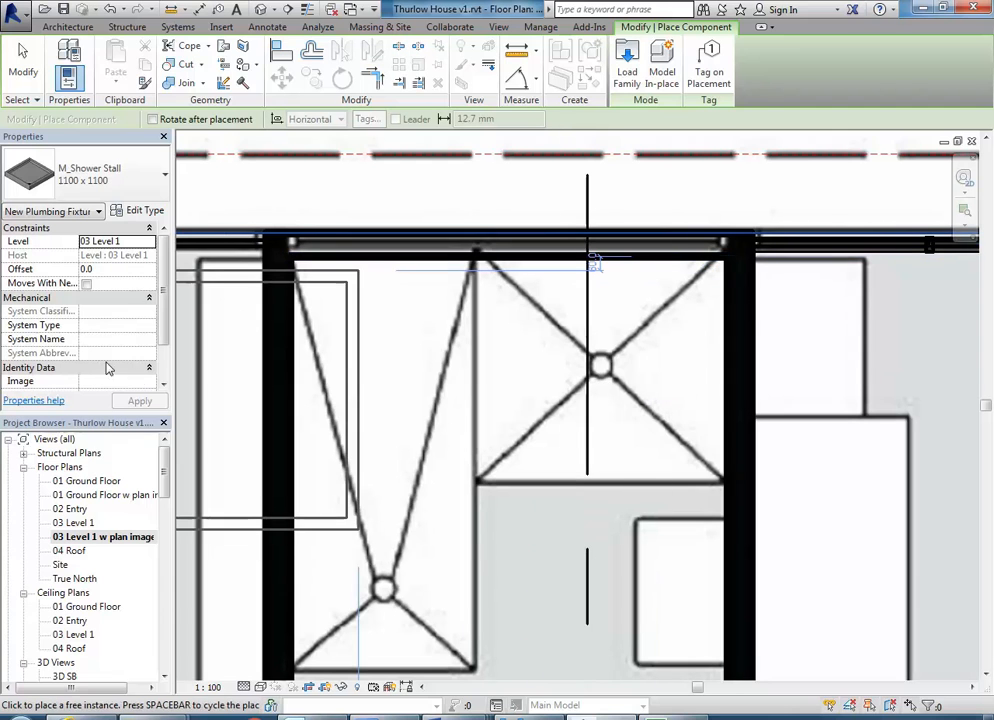
Rename the 1100 x 1100 shower stall type as 1050 x 900
left_click(138, 211)
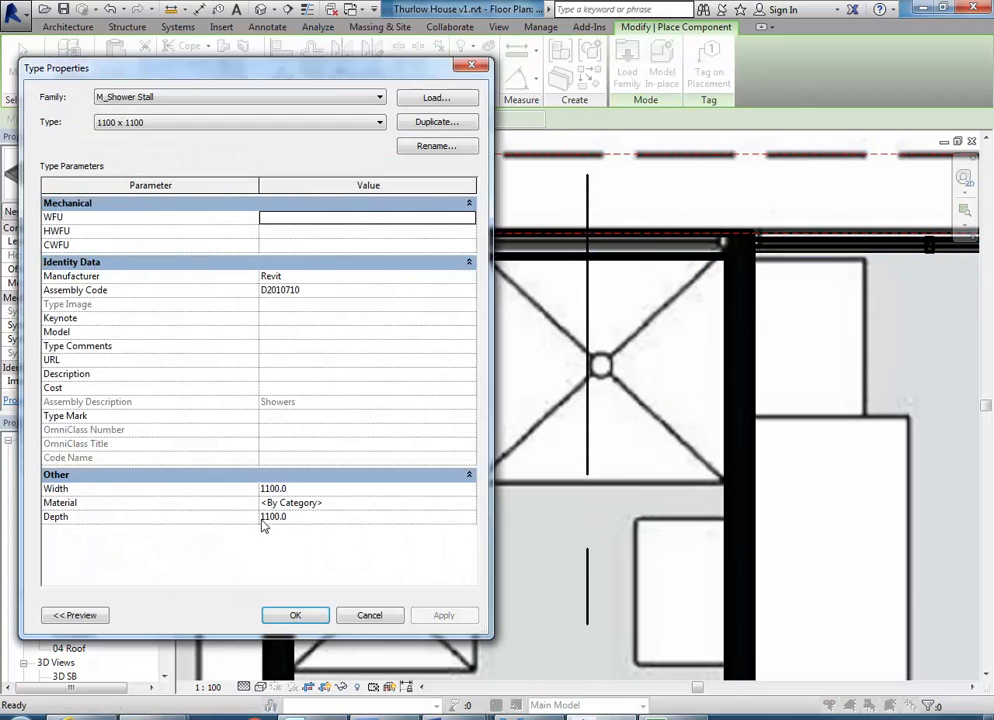
left_click(436, 147)
double_click(326, 357)
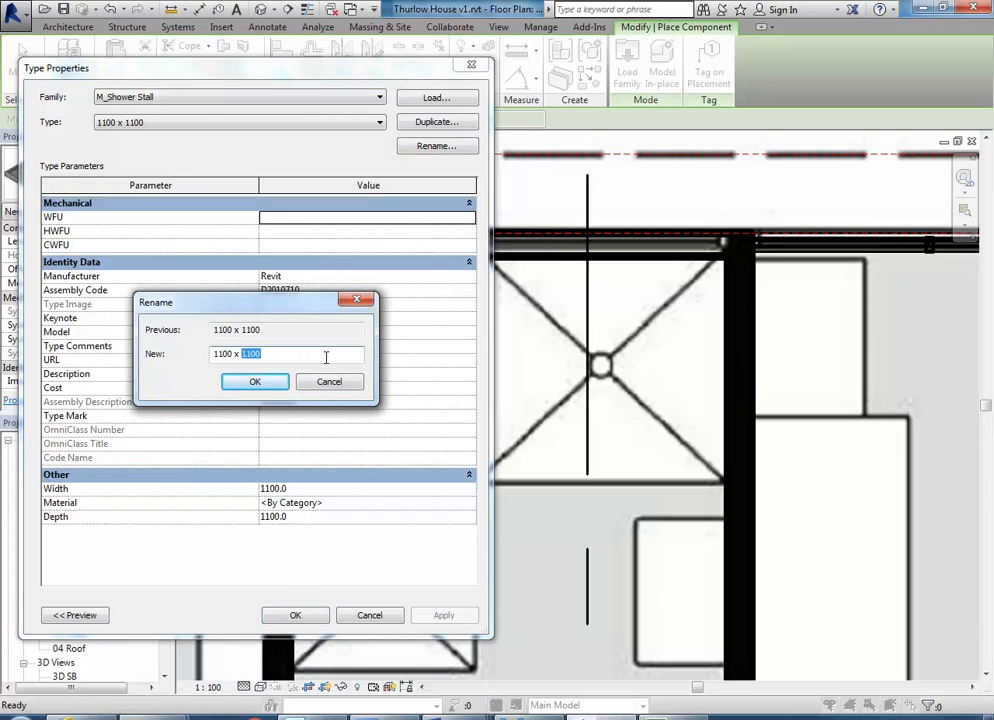
type("900")
left_click(252, 382)
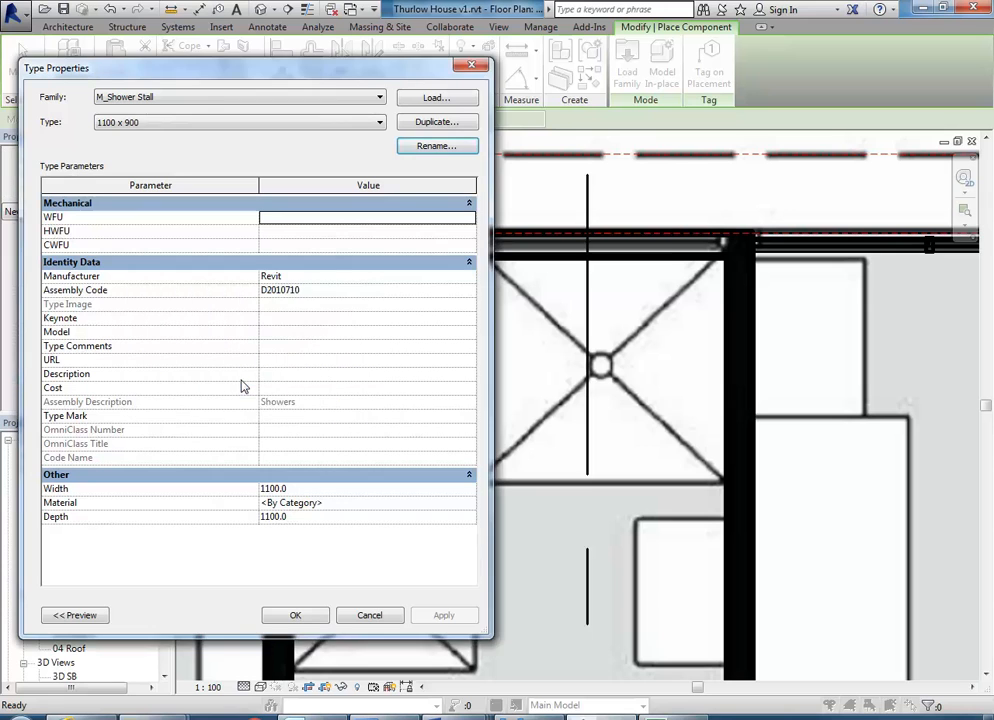
left_click(436, 146)
left_click_drag(236, 354, 219, 356)
type("050 x 900")
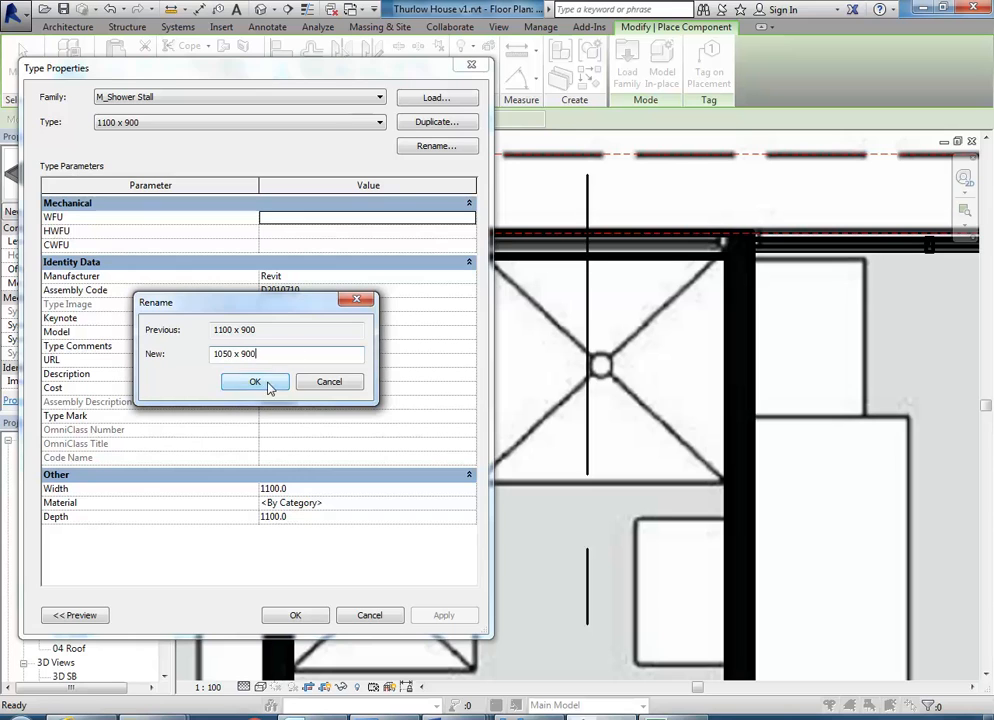
left_click(255, 382)
Set the shower stall type's width to 1050 and its depth to 900
left_click(300, 489)
type("106")
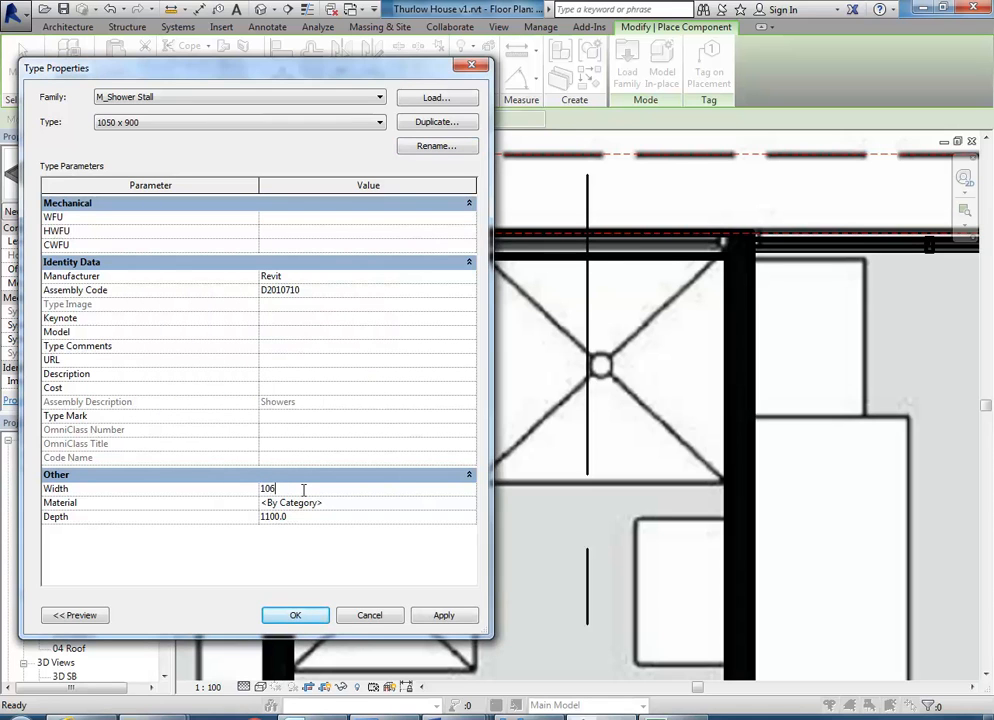
type("50")
left_click(303, 517)
type("900")
left_click(295, 615)
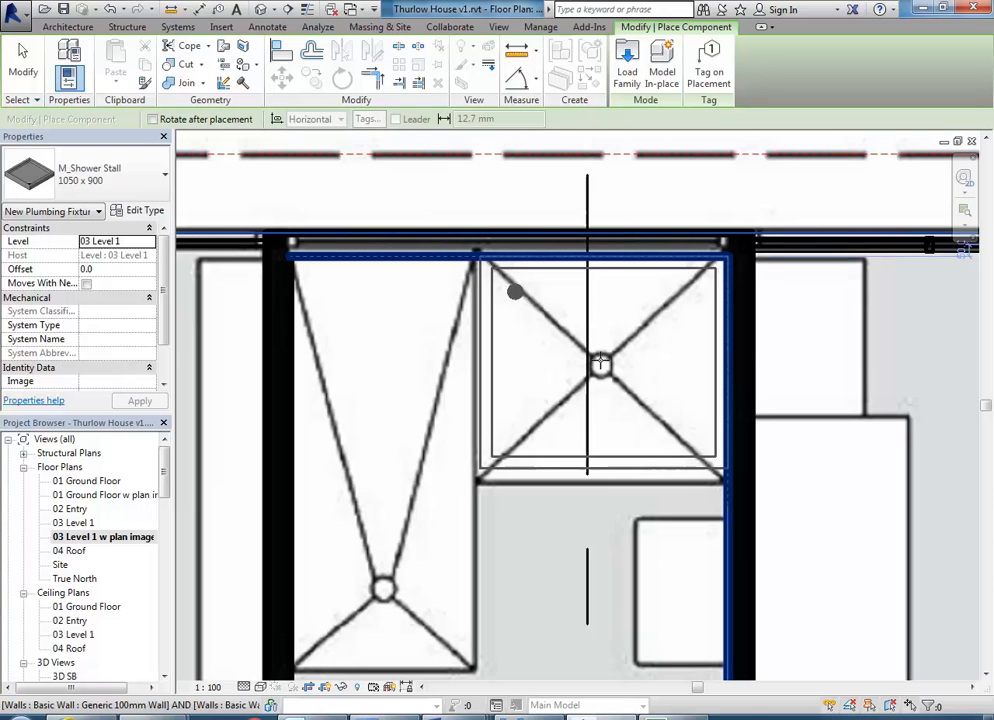
Place the 1050 x 900 shower stall over the square shower outline in the upper right corner of bathroom 17
left_click(600, 364)
scroll(500, 430, "down", 3)
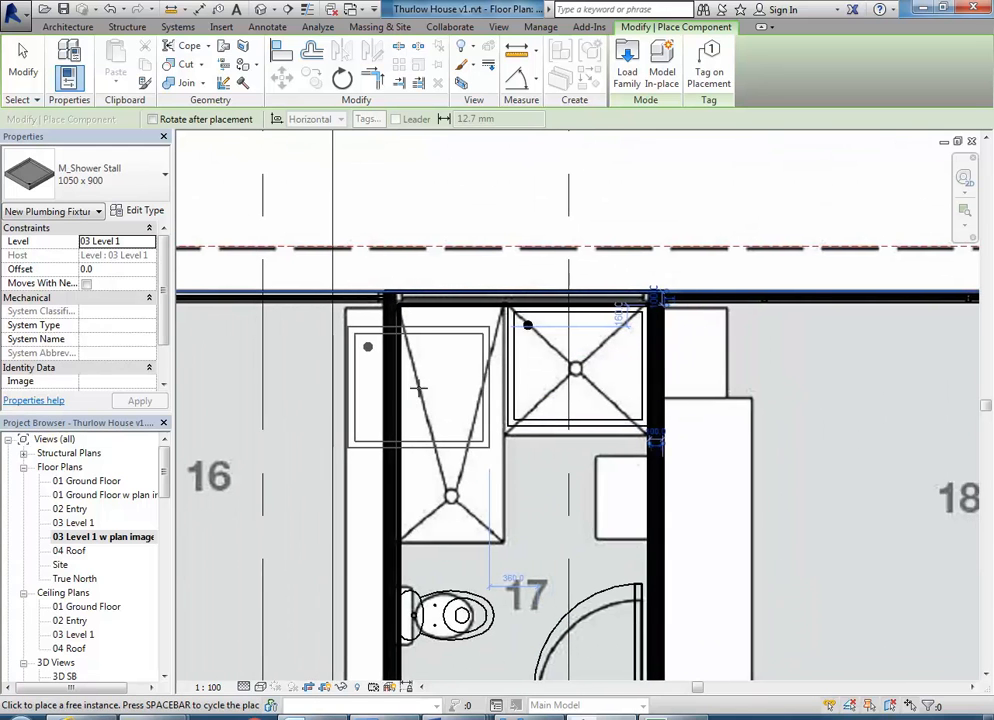
scroll(455, 400, "up", 1)
Load the Bath (3) family from the Baths and Showers folder under Plumbing Fixtures in the Revit Library
left_click(622, 62)
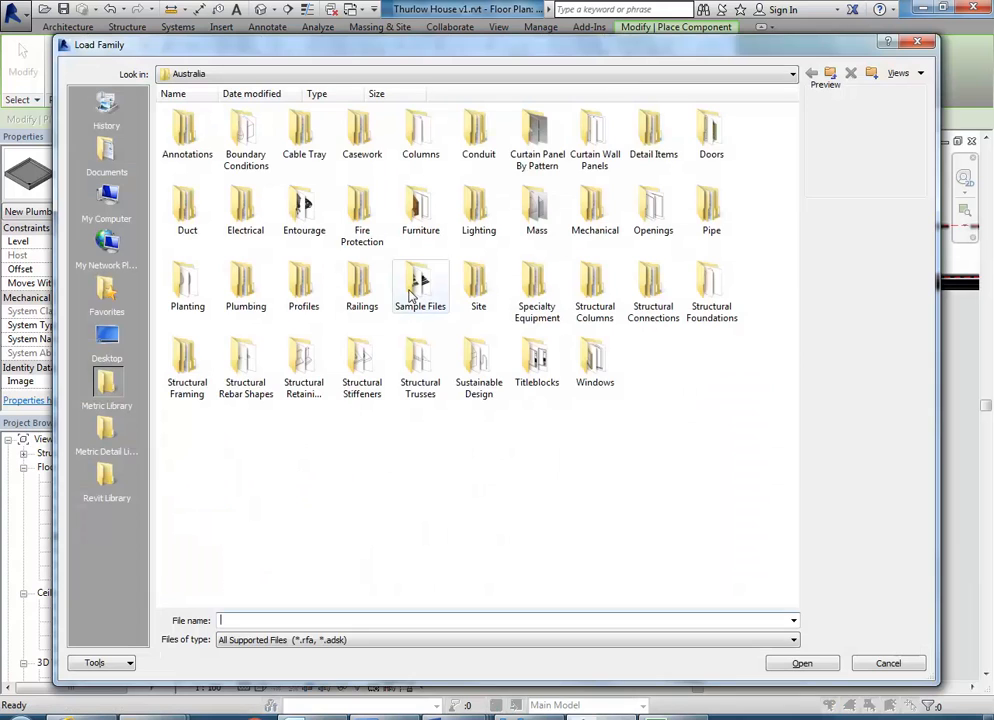
left_click(107, 480)
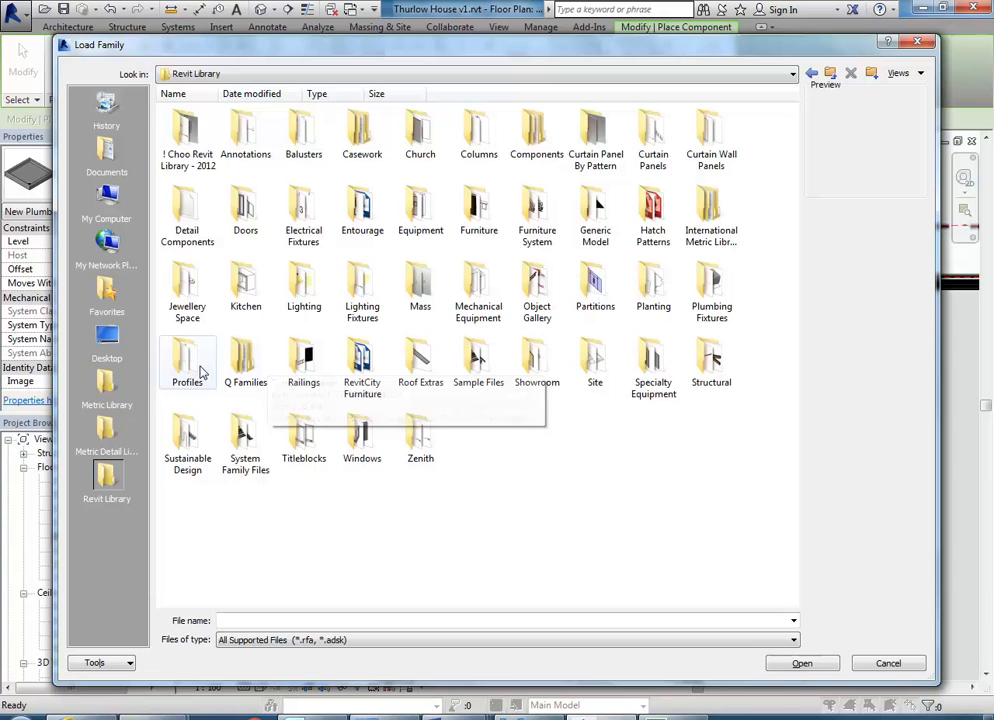
double_click(706, 290)
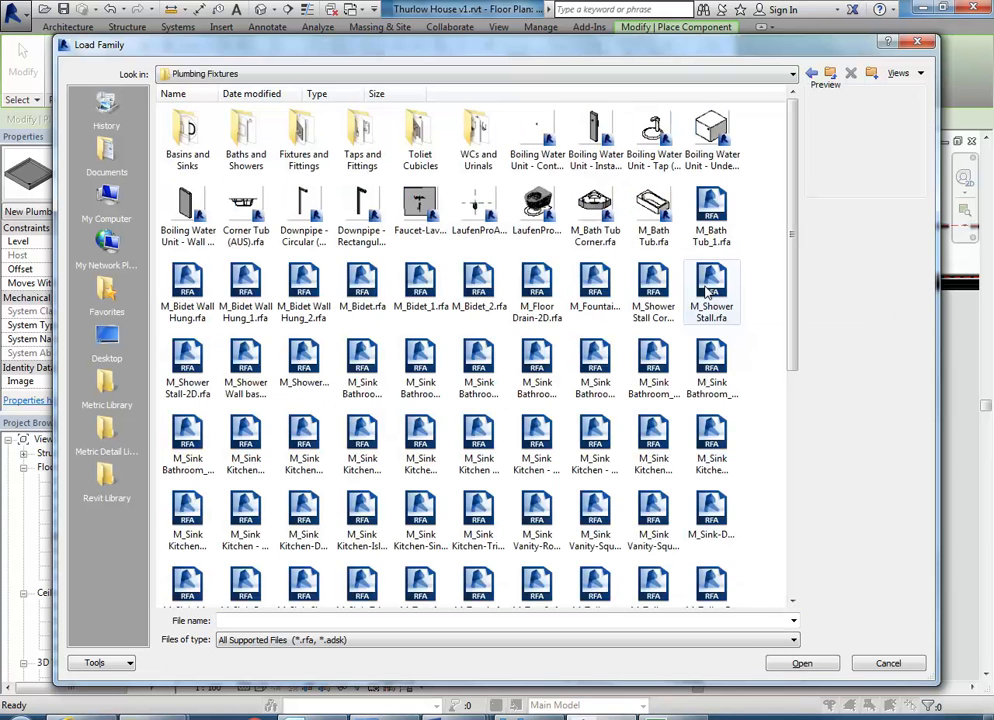
mouse_move(789, 231)
left_mouse_down()
mouse_move(785, 403)
mouse_move(803, 226)
mouse_move(805, 333)
mouse_move(810, 308)
mouse_move(772, 315)
mouse_move(794, 311)
mouse_move(793, 363)
mouse_move(792, 235)
left_mouse_up()
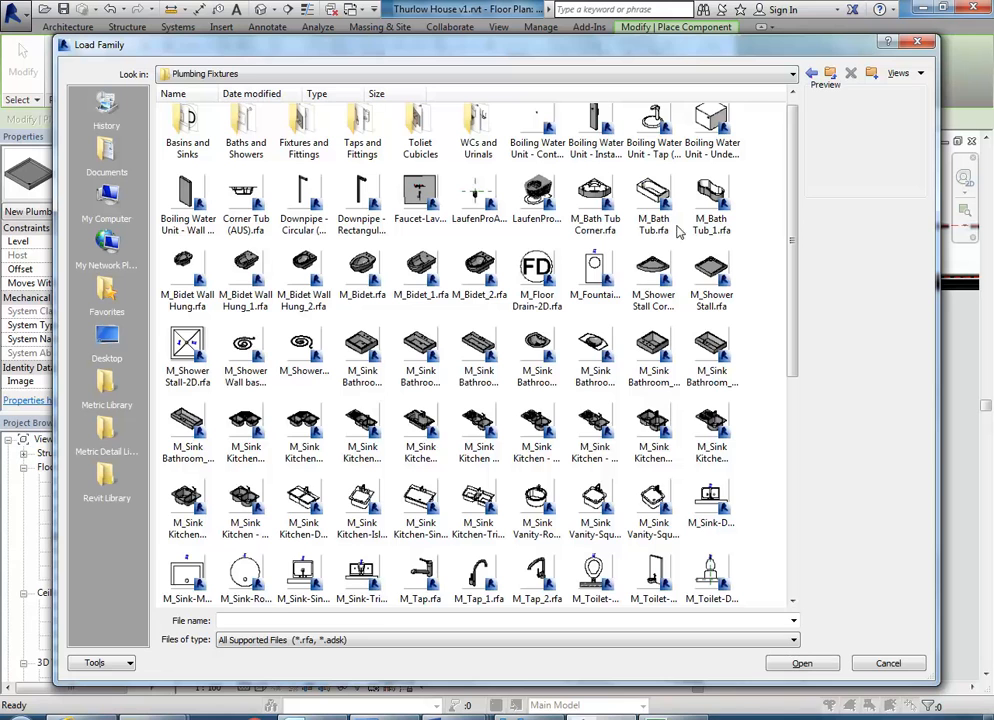
left_click(653, 205)
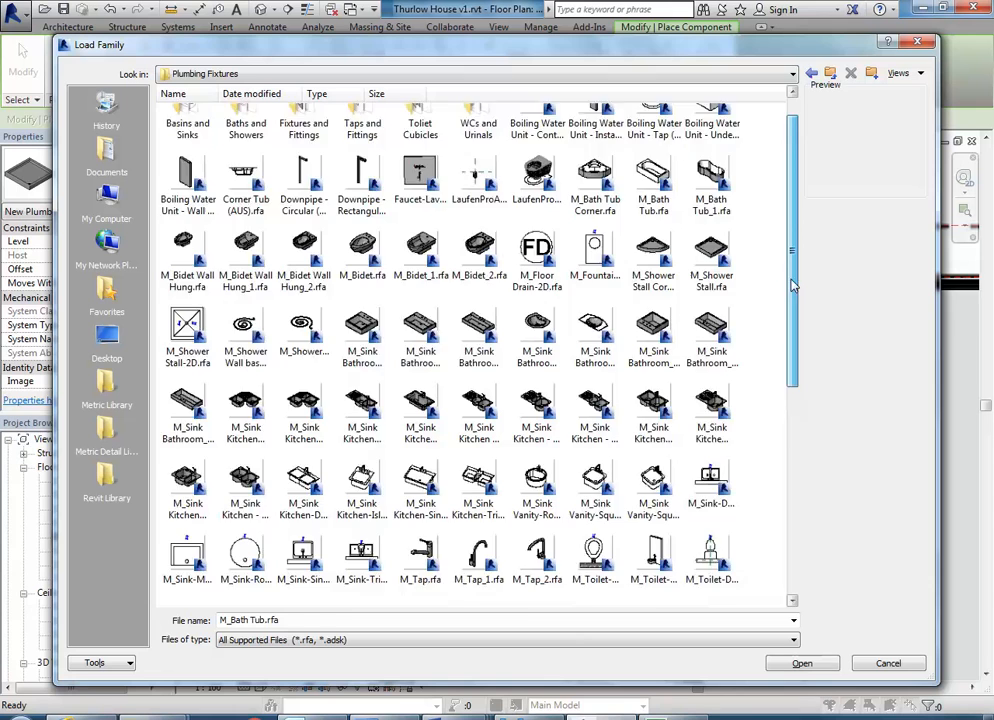
scroll(794, 265, "up", 1)
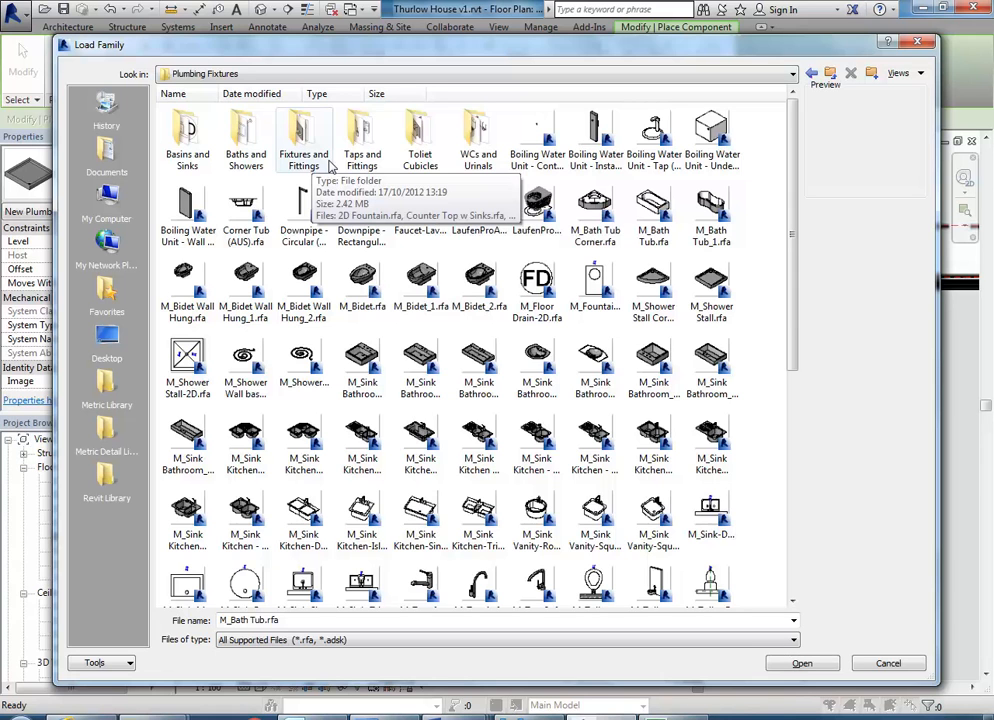
double_click(248, 130)
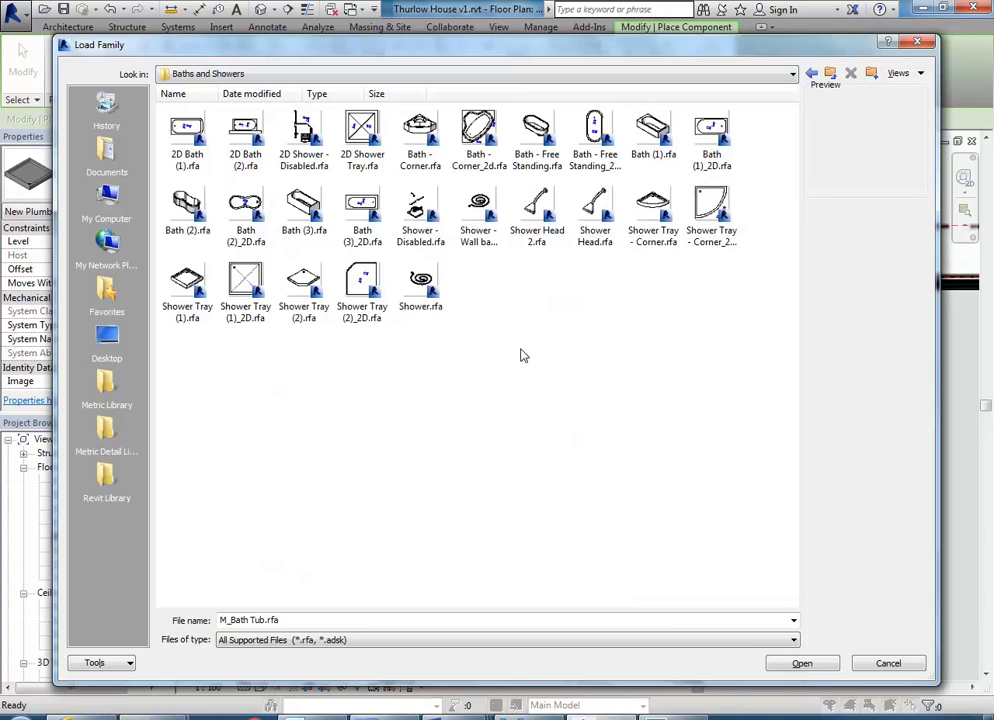
left_click(595, 130)
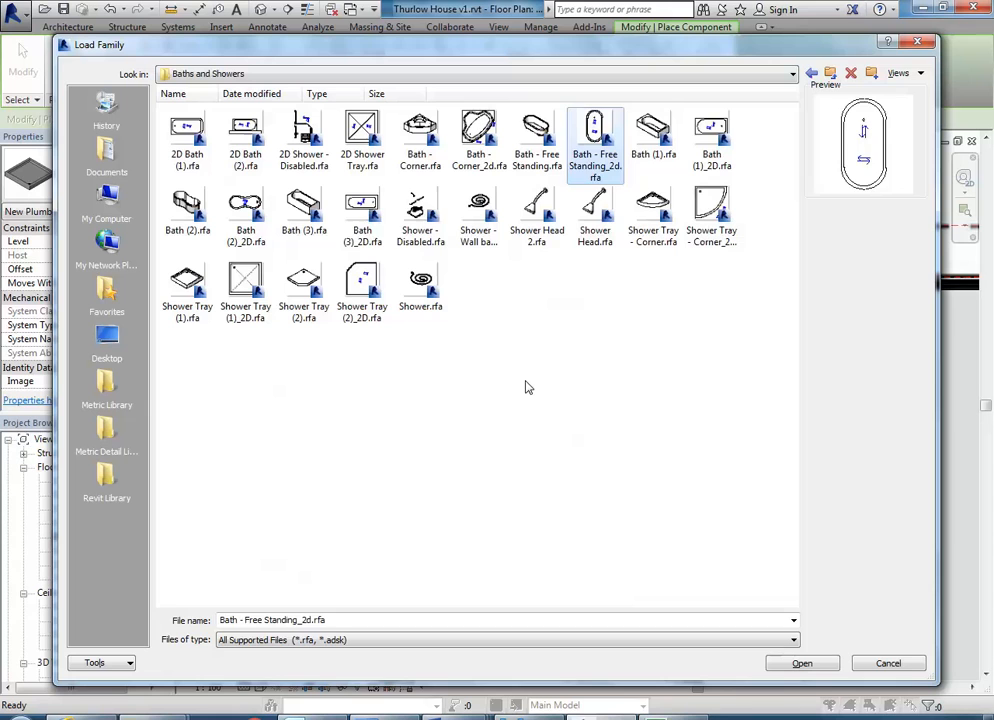
left_click(358, 220)
left_click(303, 210)
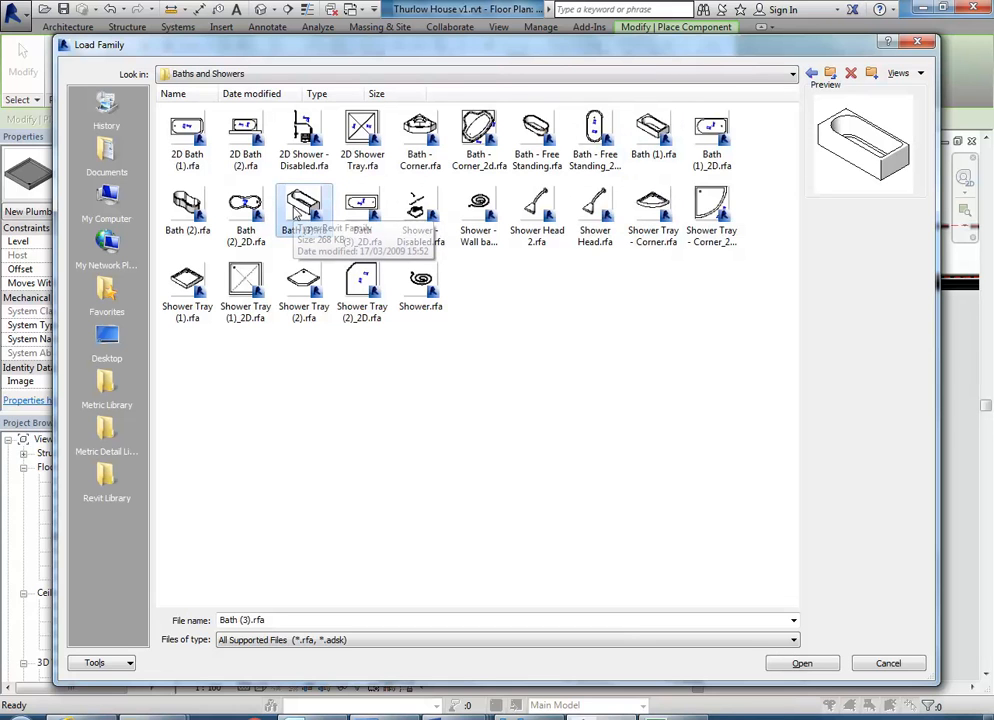
double_click(300, 208)
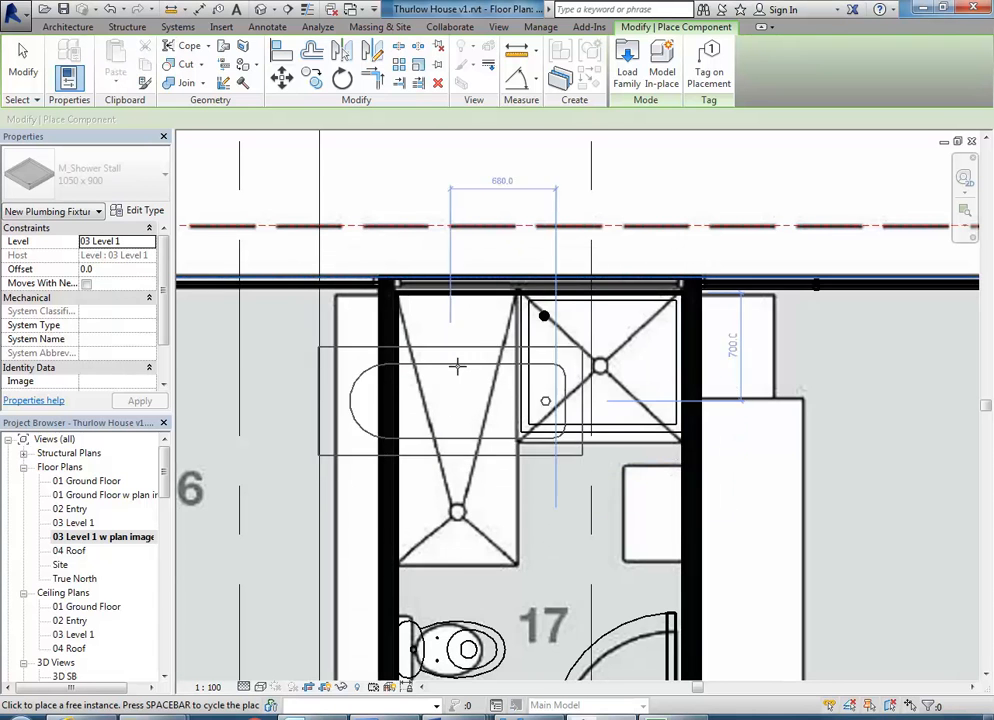
Place an 800 x 1800mm Long bath lengthwise in the upper left corner of bathroom 17, beside the shower stall
left_click(110, 176)
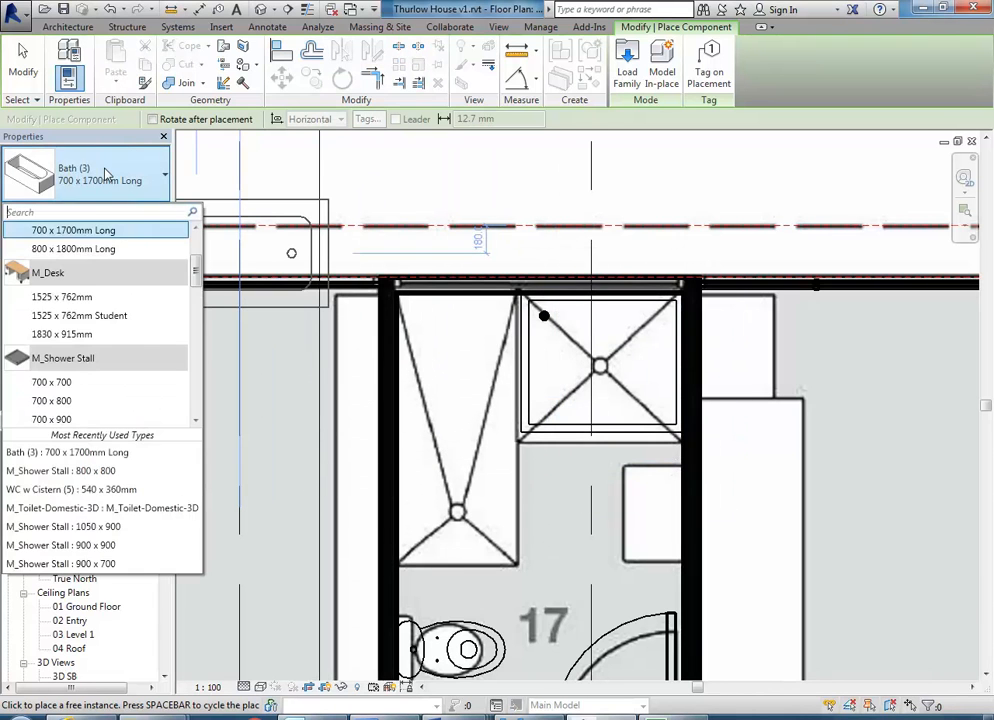
left_click(73, 248)
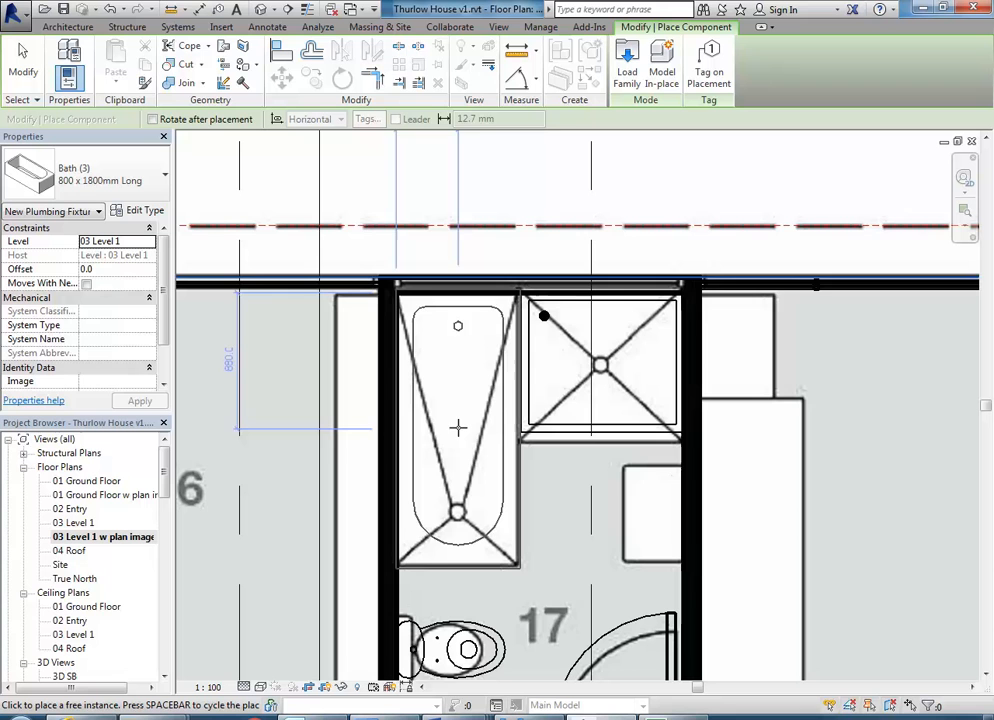
left_click(459, 428)
key("Escape")
key("Escape")
scroll(493, 500, "down", 2)
middle_click_drag(487, 487, 453, 425)
scroll(495, 450, "up", 3)
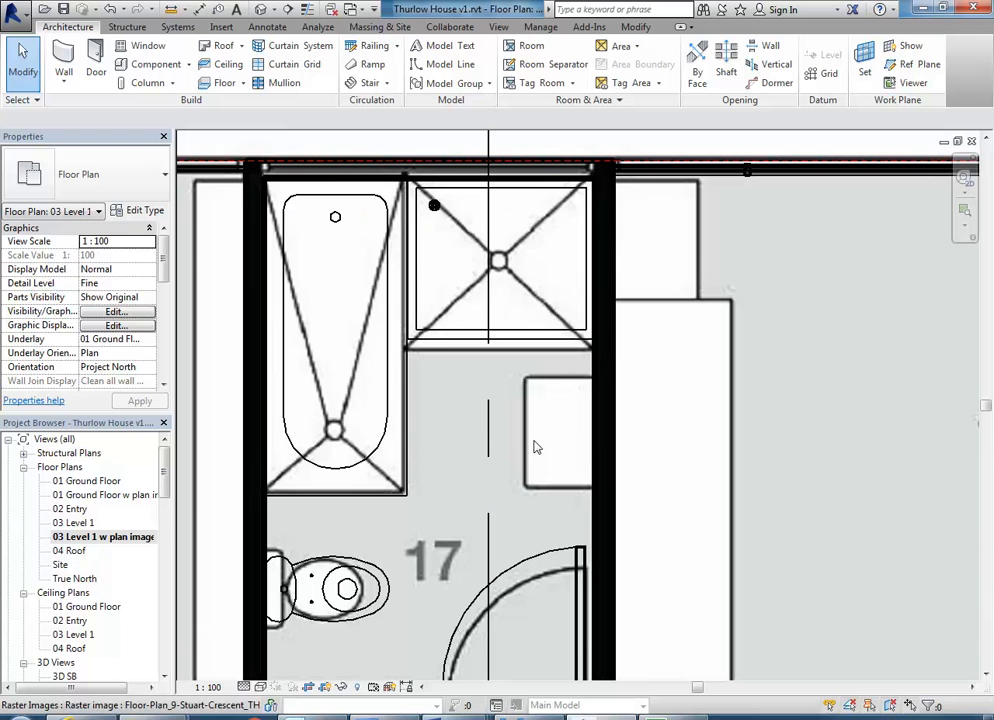
scroll(449, 441, "down", 5)
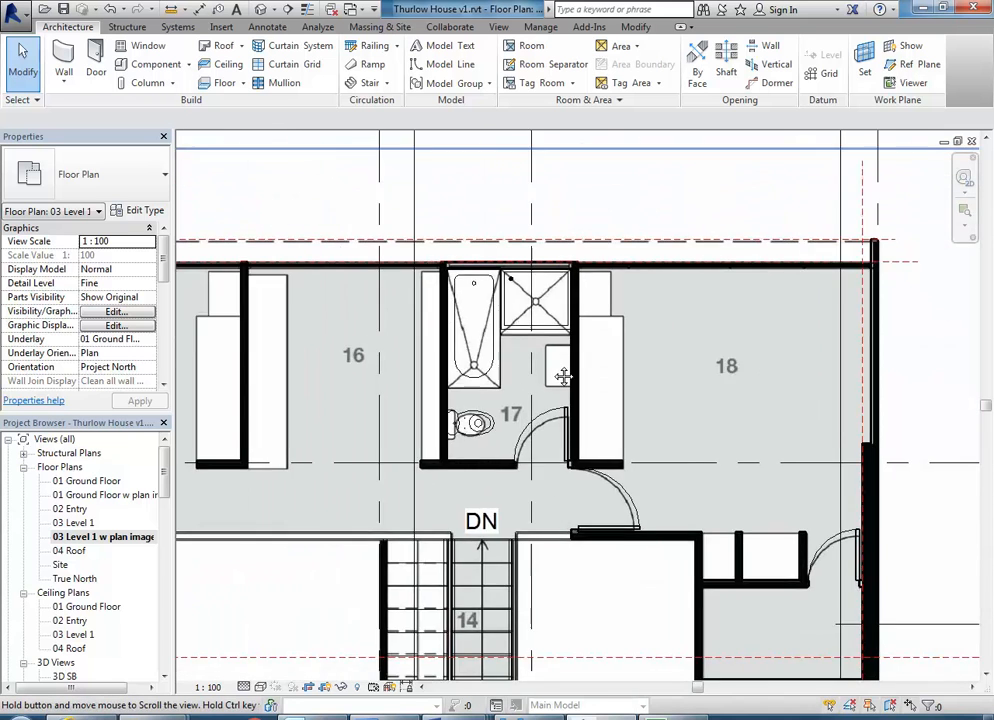
middle_click_drag(560, 340, 547, 345)
left_click(399, 448)
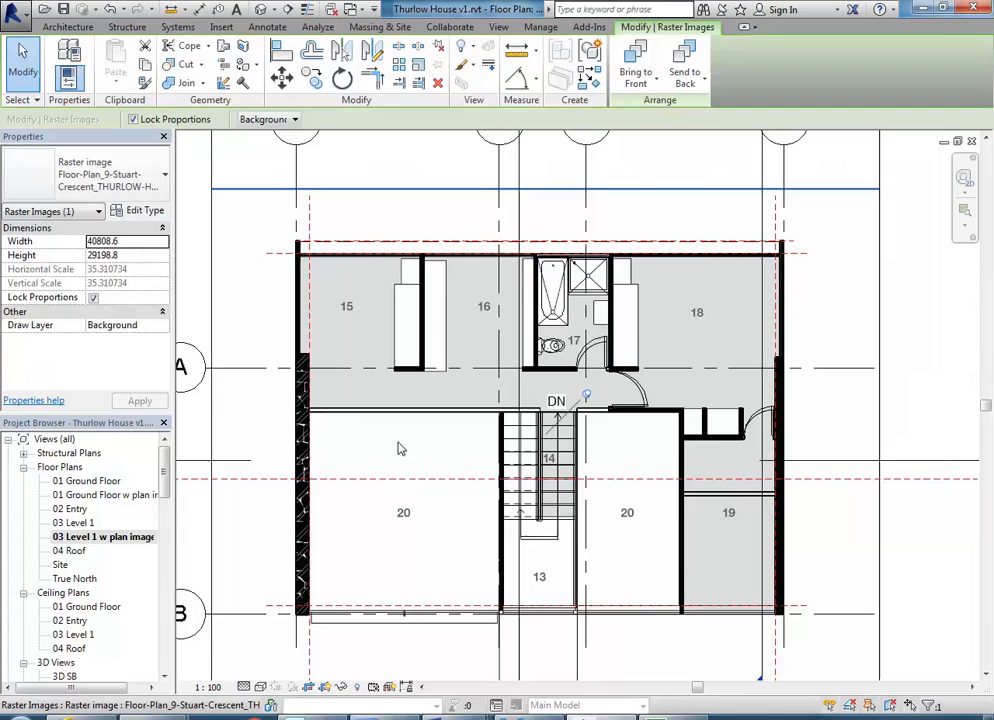
key("Escape")
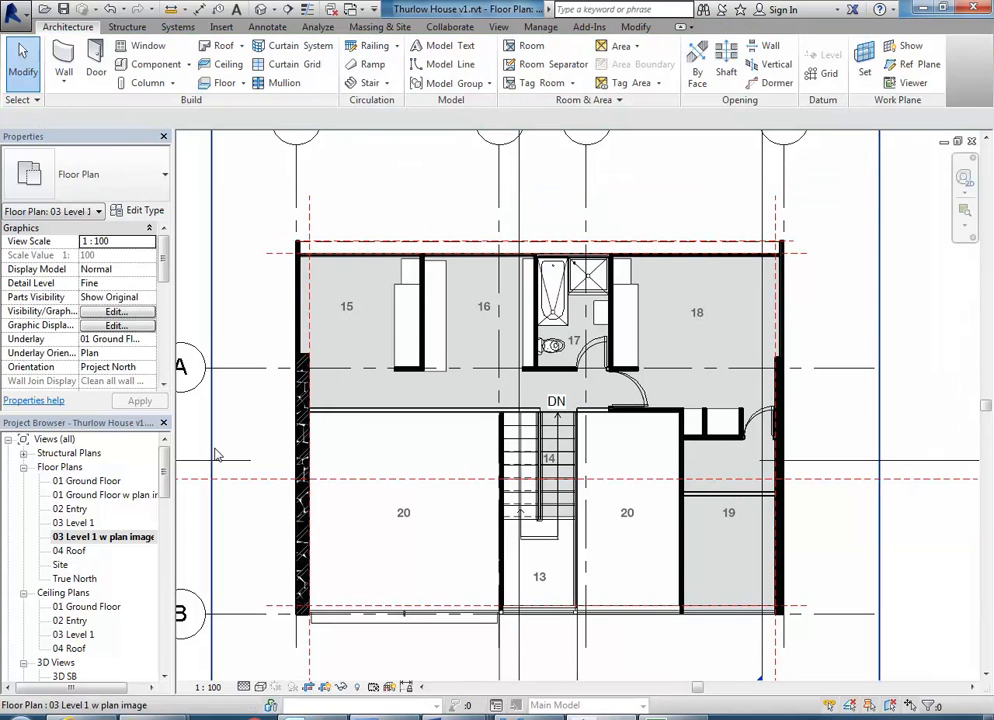
Open the 01 Ground Floor w plan image floor plan at the walls around spaces 10, 11 and 12
double_click(88, 481)
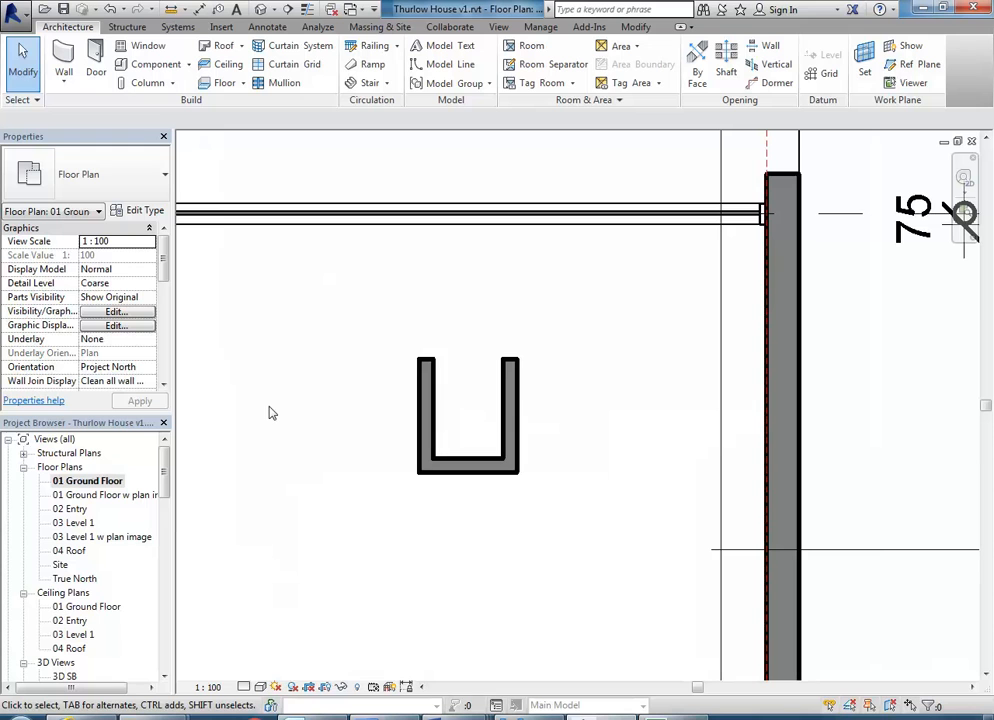
scroll(334, 440, "down", 1)
middle_click_drag(339, 438, 419, 340)
double_click(100, 495)
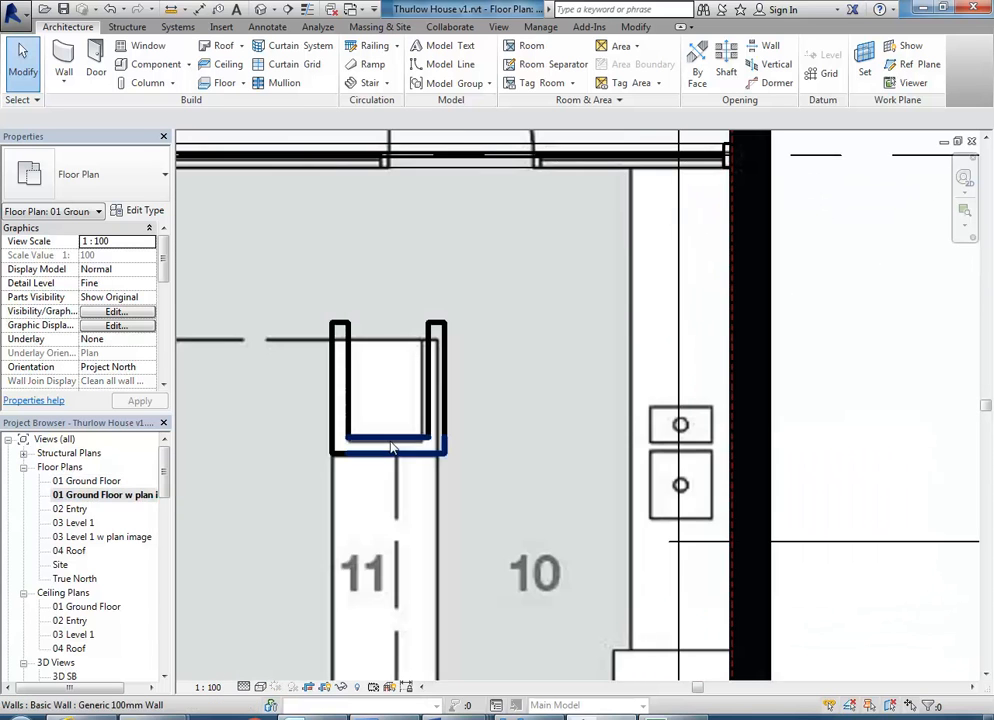
scroll(388, 443, "down", 2)
middle_click_drag(388, 443, 385, 370)
scroll(447, 324, "down", 2)
scroll(380, 364, "up", 1)
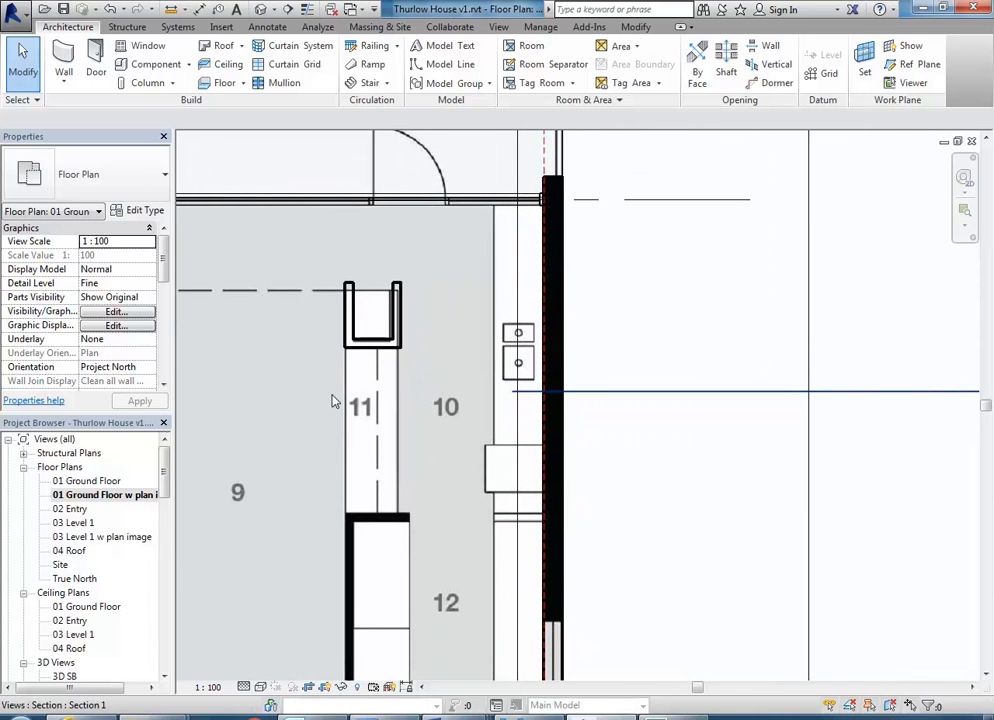
middle_click_drag(371, 555, 355, 442)
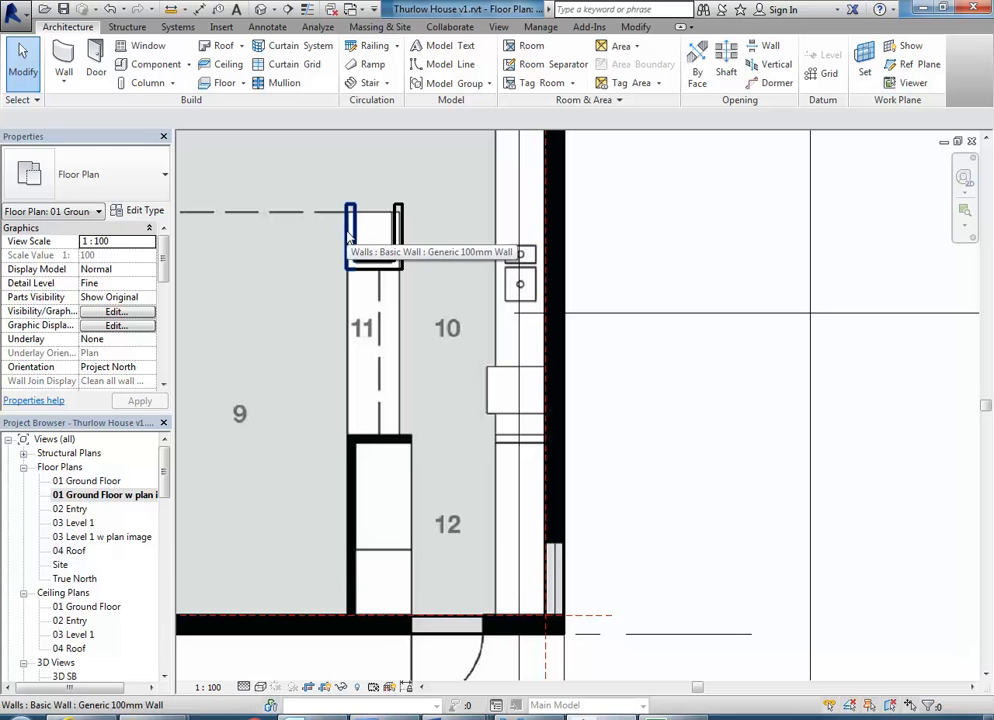
Set up a new Generic 100mm wall constrained up to 03 Level 1 with a top offset of -150
key("w")
key("a")
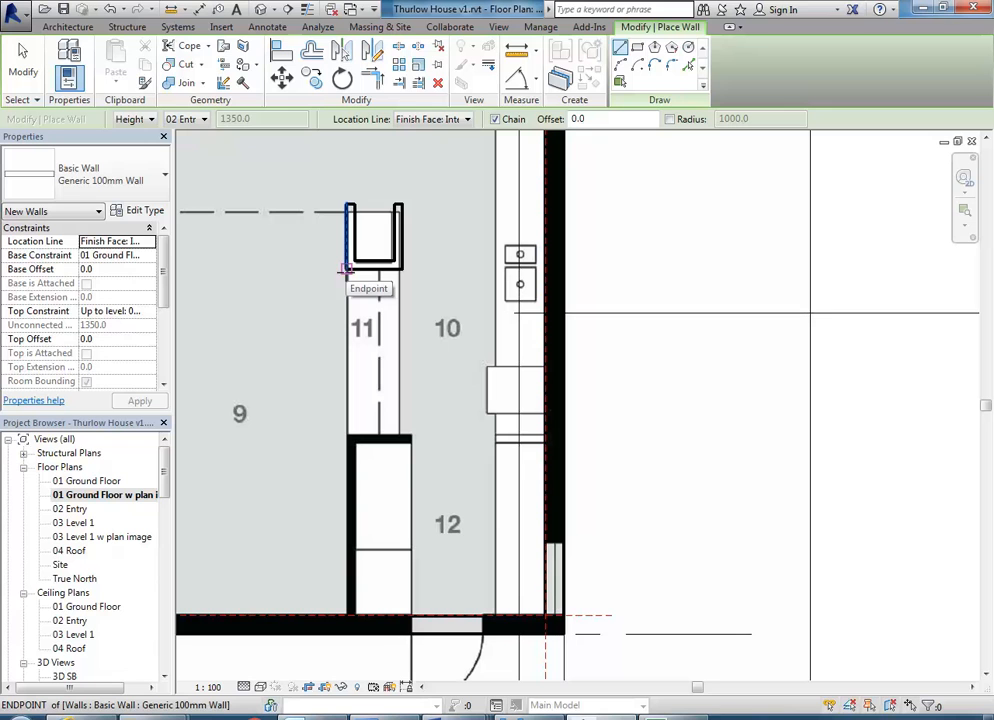
middle_click_drag(384, 306, 405, 304)
scroll(380, 293, "up", 2)
scroll(381, 293, "down", 2)
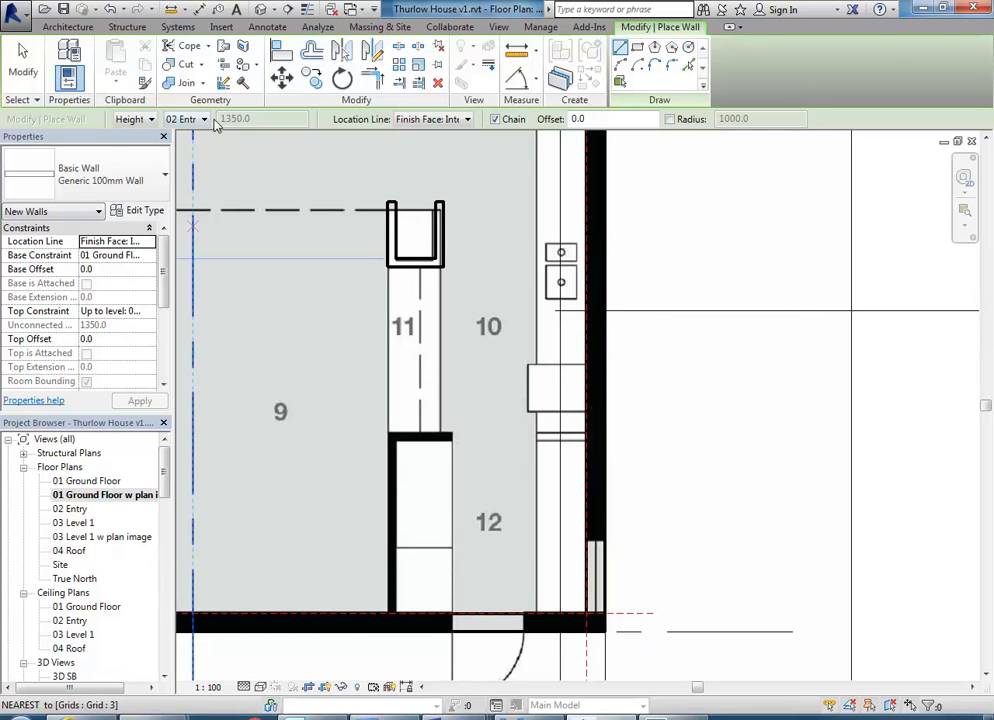
left_click(194, 121)
left_click(182, 157)
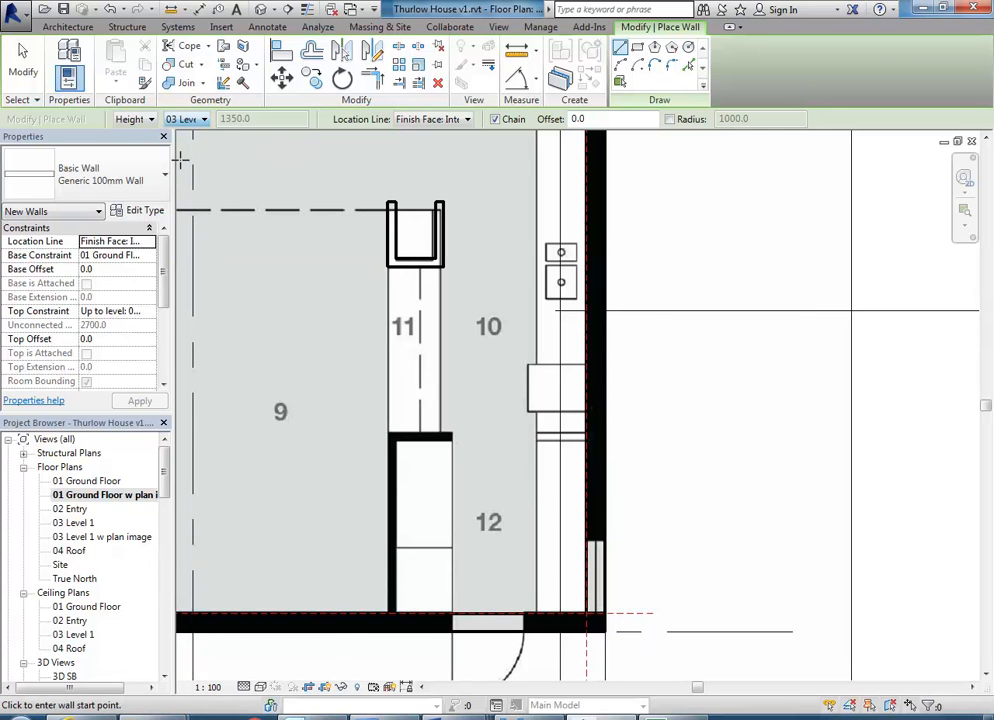
left_click(115, 340)
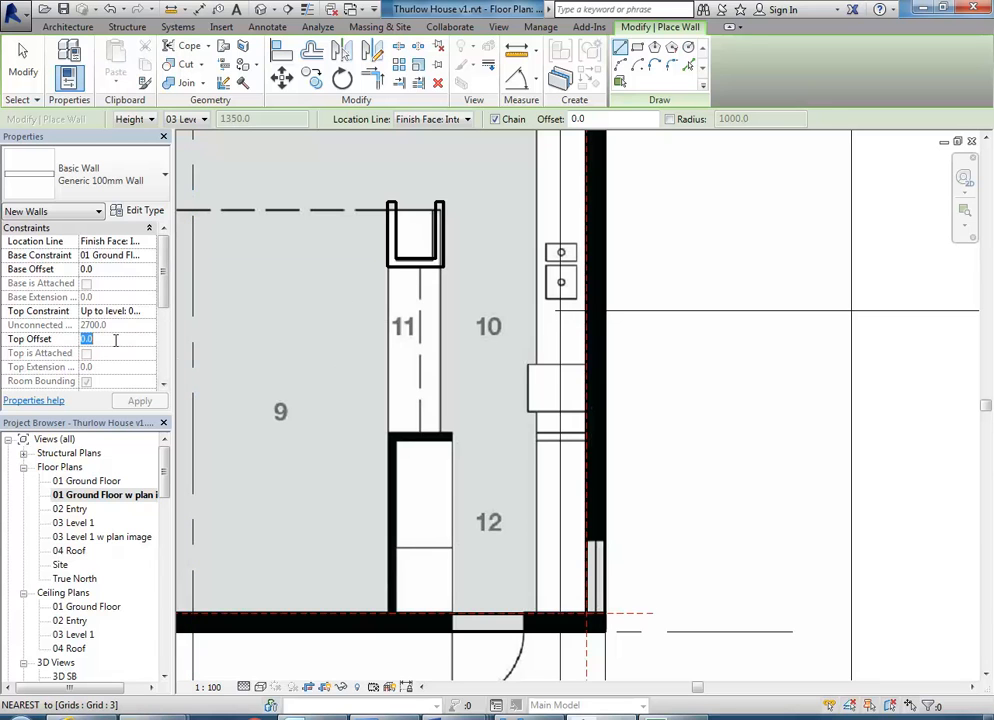
type("-150")
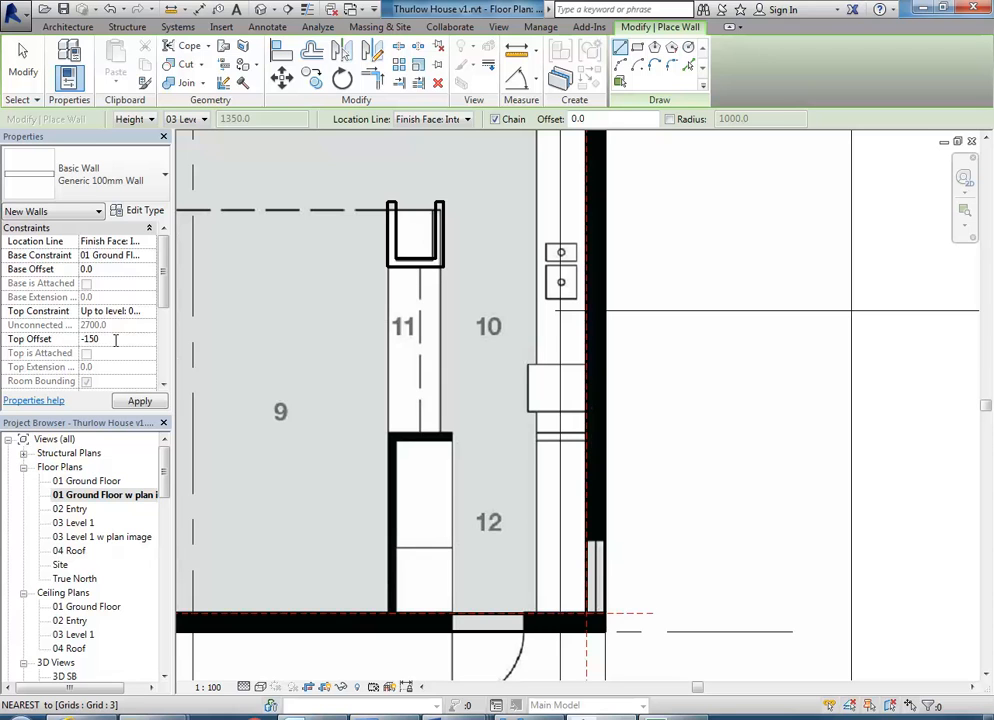
key("Return")
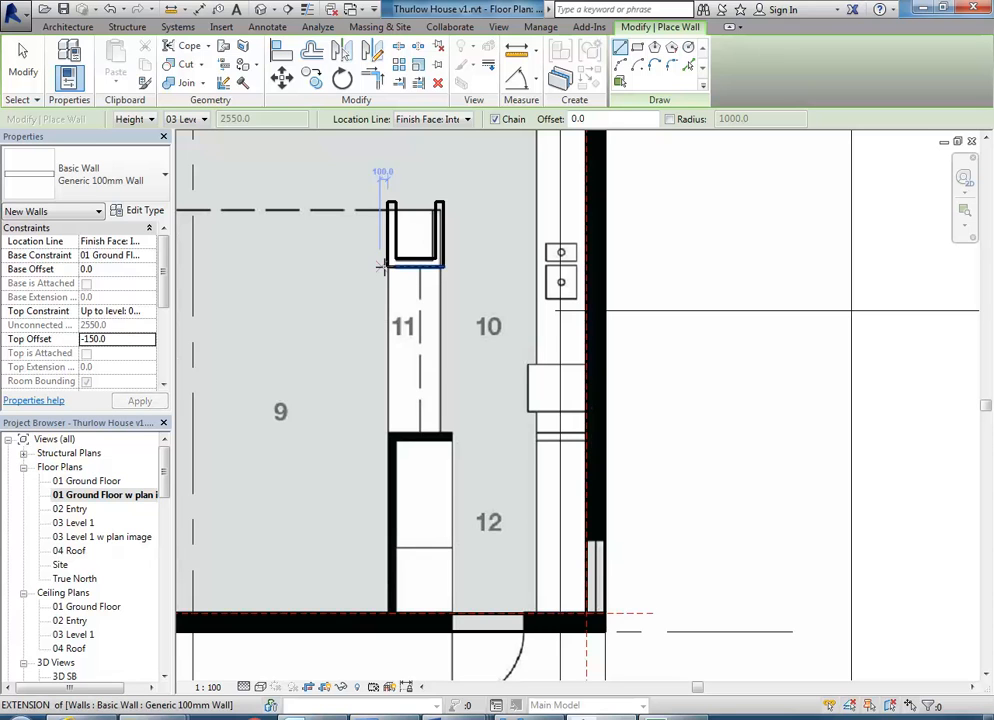
Draw the wall between spaces 9 and 11 from the U-shaped walls' lower left corner down to the exterior wall below
left_click(387, 267)
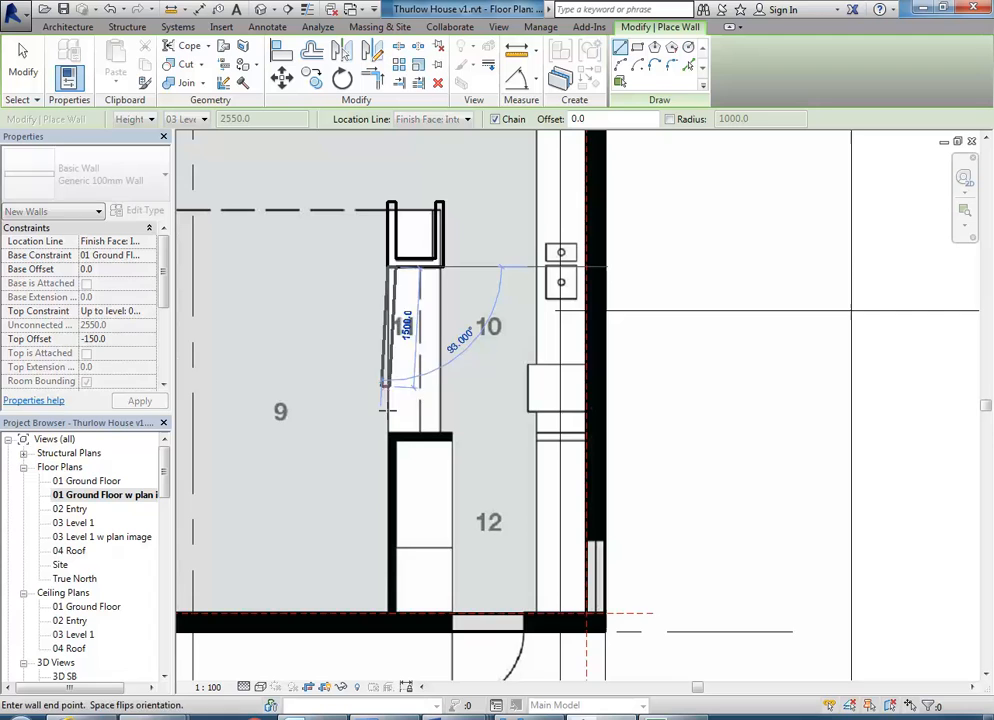
middle_click_drag(388, 452, 387, 382)
scroll(375, 500, "up", 3)
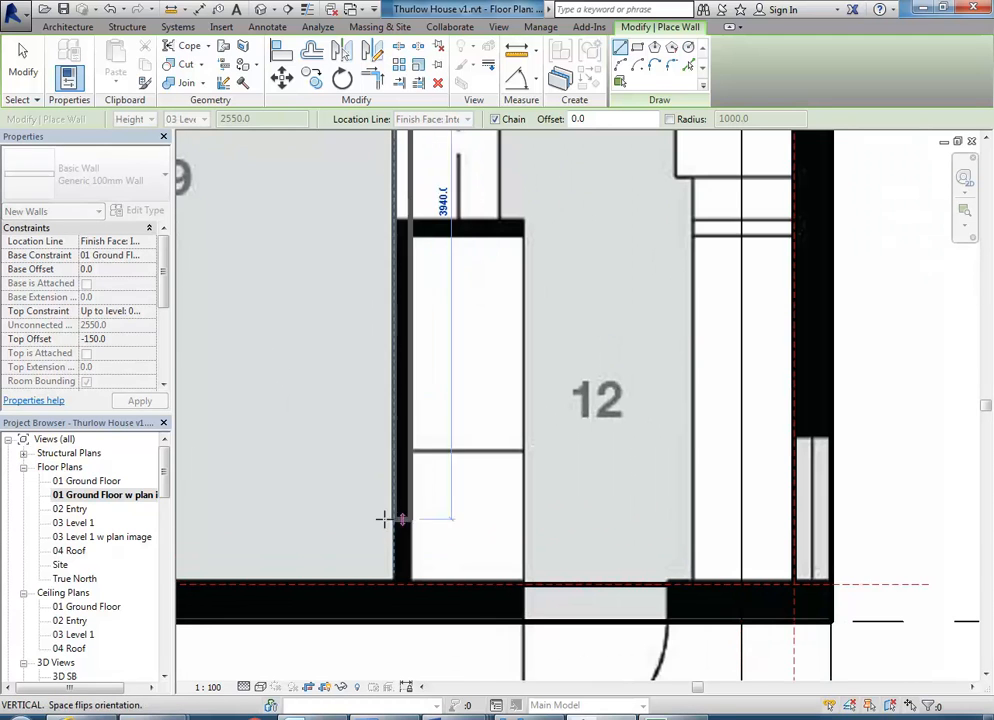
left_click(394, 584)
key("Escape")
scroll(351, 429, "down", 3)
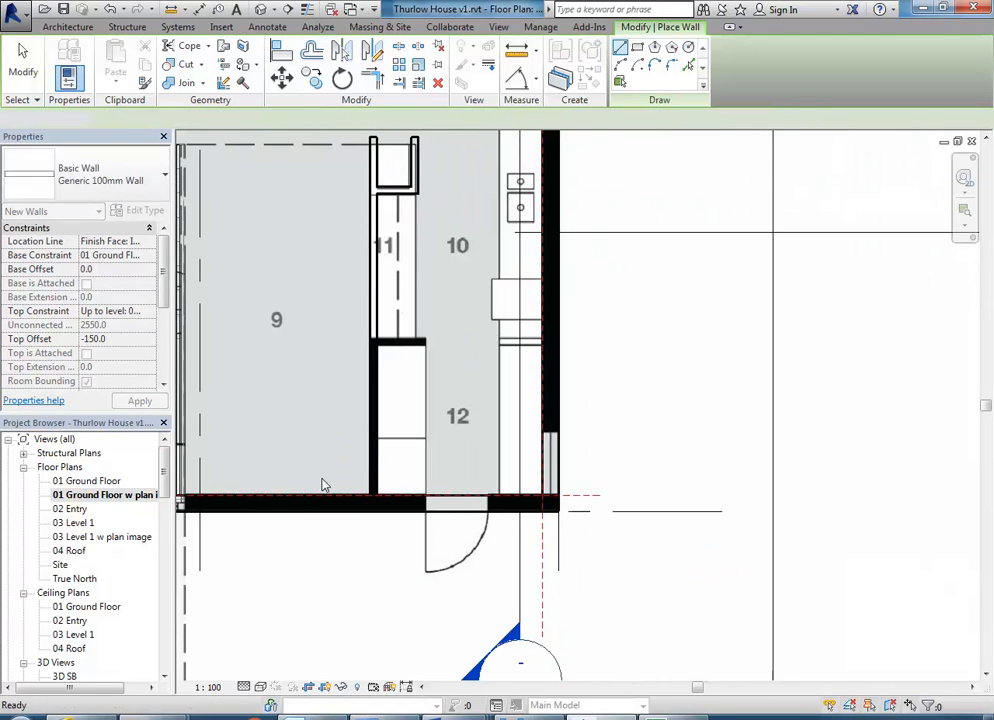
key("Escape")
Examine the new wall against the plan image around spaces 9, 10, 11 and 12
middle_click_drag(339, 378, 320, 418)
scroll(320, 418, "up", 3)
middle_click_drag(338, 308, 309, 430)
scroll(322, 303, "up", 1)
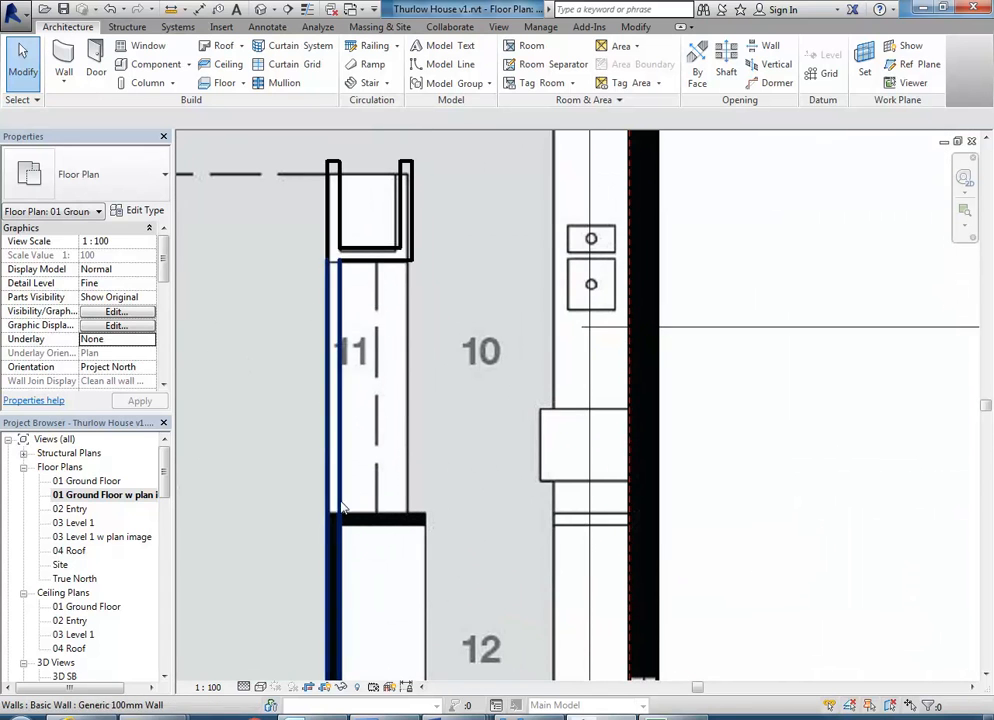
scroll(304, 514, "down", 1)
middle_click_drag(292, 514, 346, 413)
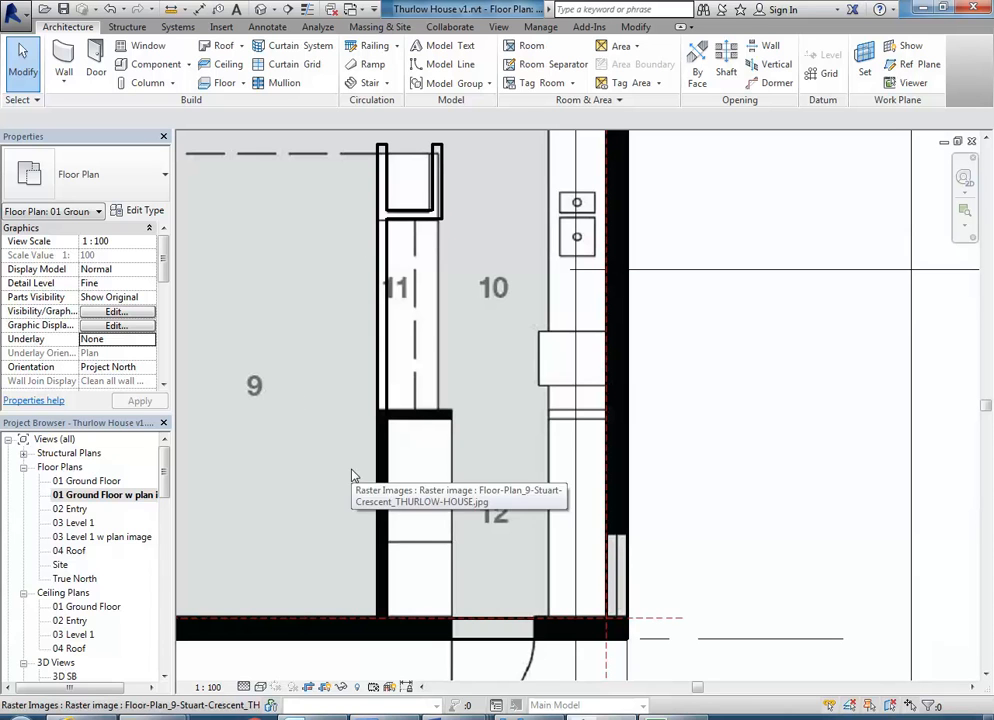
middle_click_drag(437, 253, 396, 315)
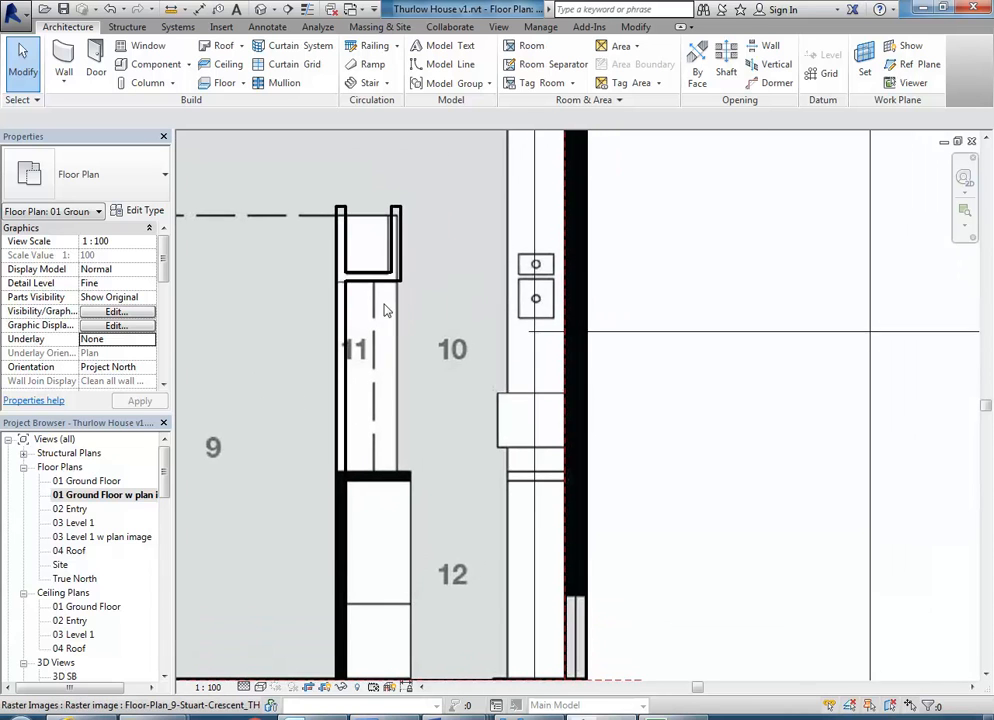
scroll(384, 304, "down", 1)
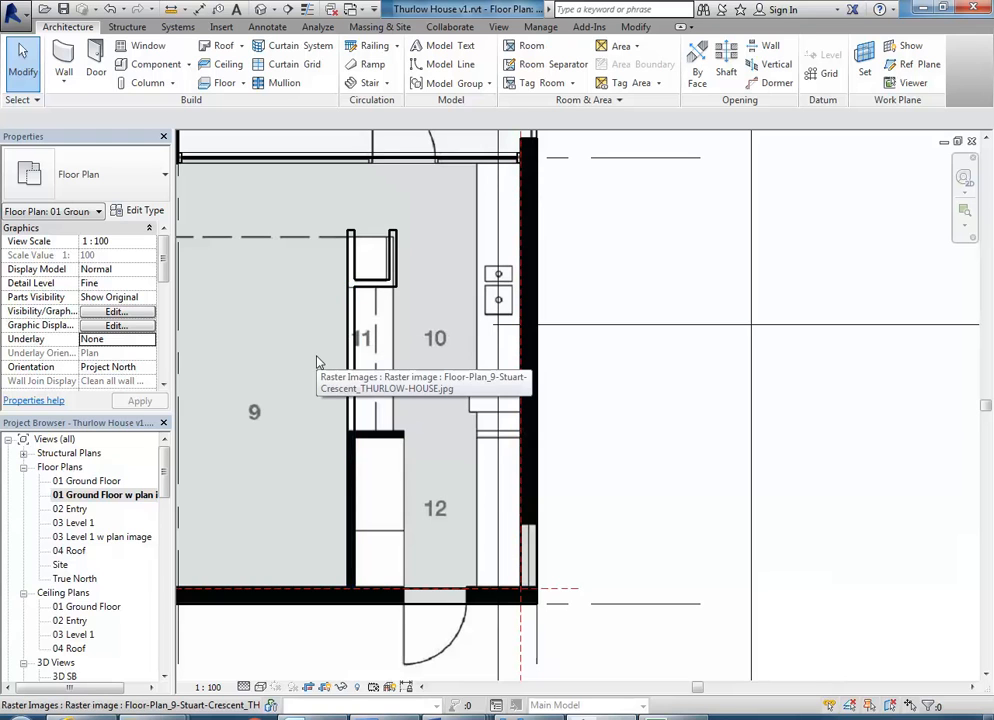
Start placing a component and open the Casework Base Cabinets folder of the Australian library for loading a family
left_click(145, 65)
left_click(627, 63)
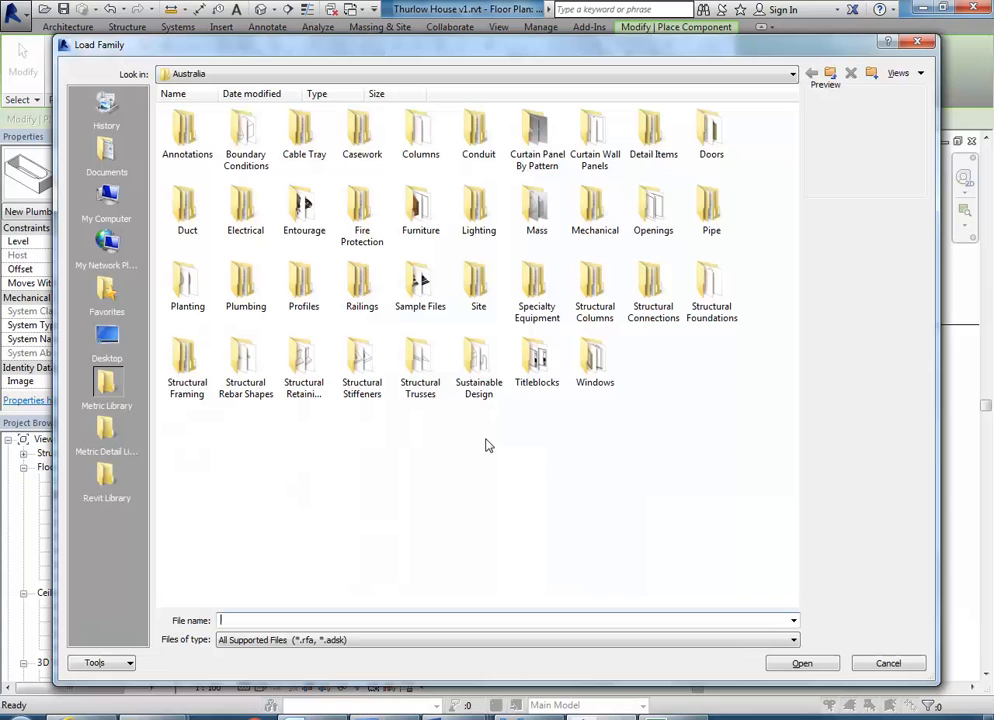
double_click(352, 133)
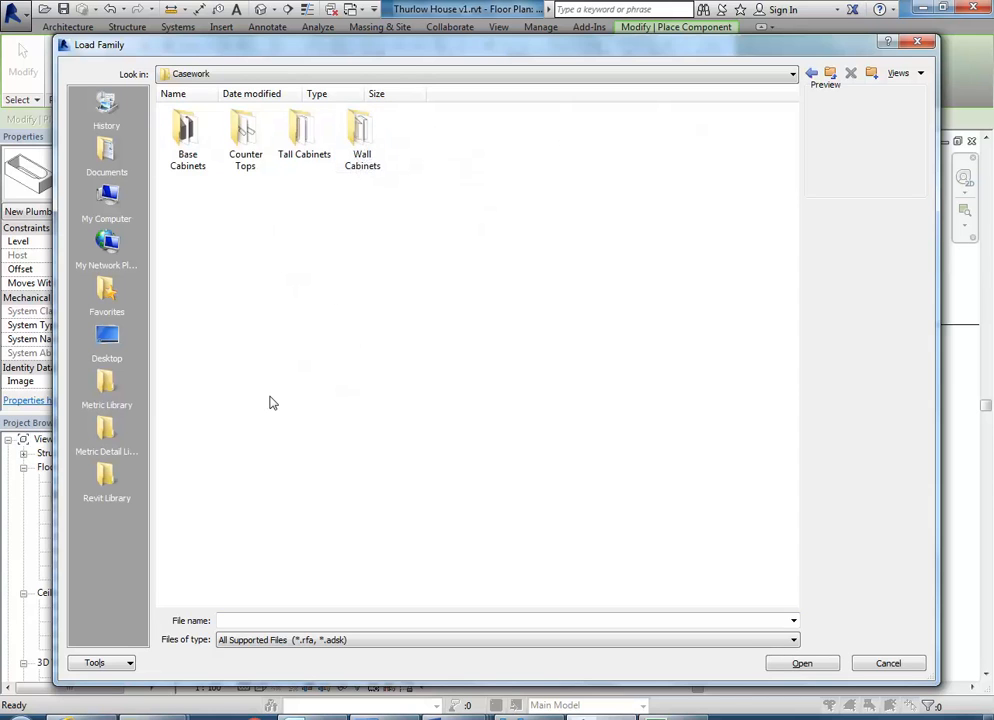
double_click(187, 142)
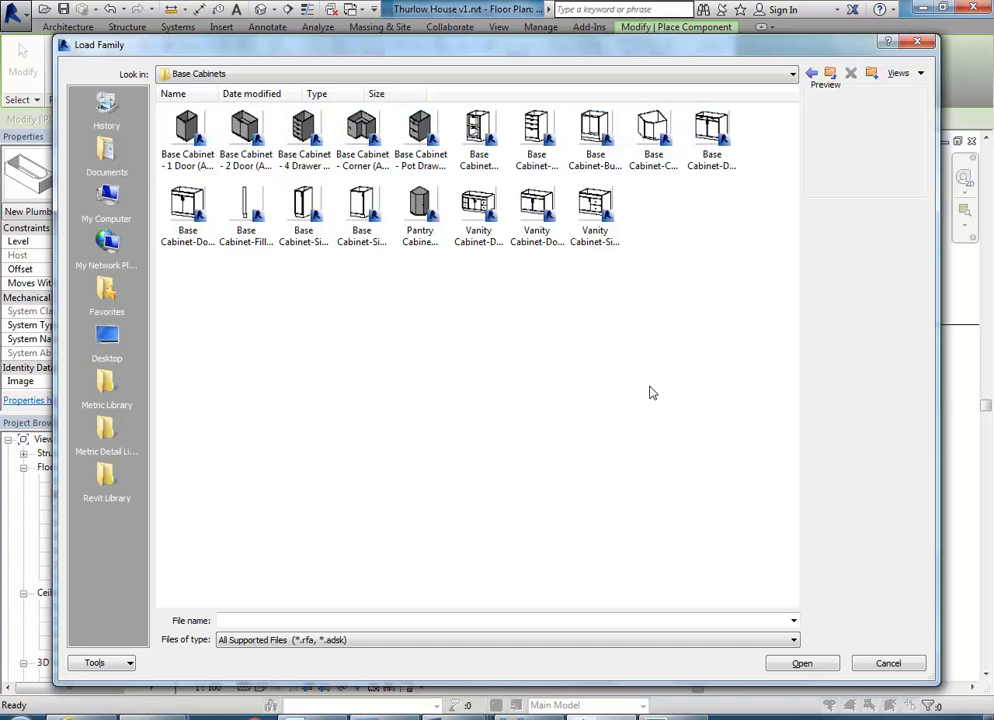
Preview the AUS base cabinet families and the Base Cabinet-Double Door Sink Unit
left_click(186, 130)
left_click(240, 128)
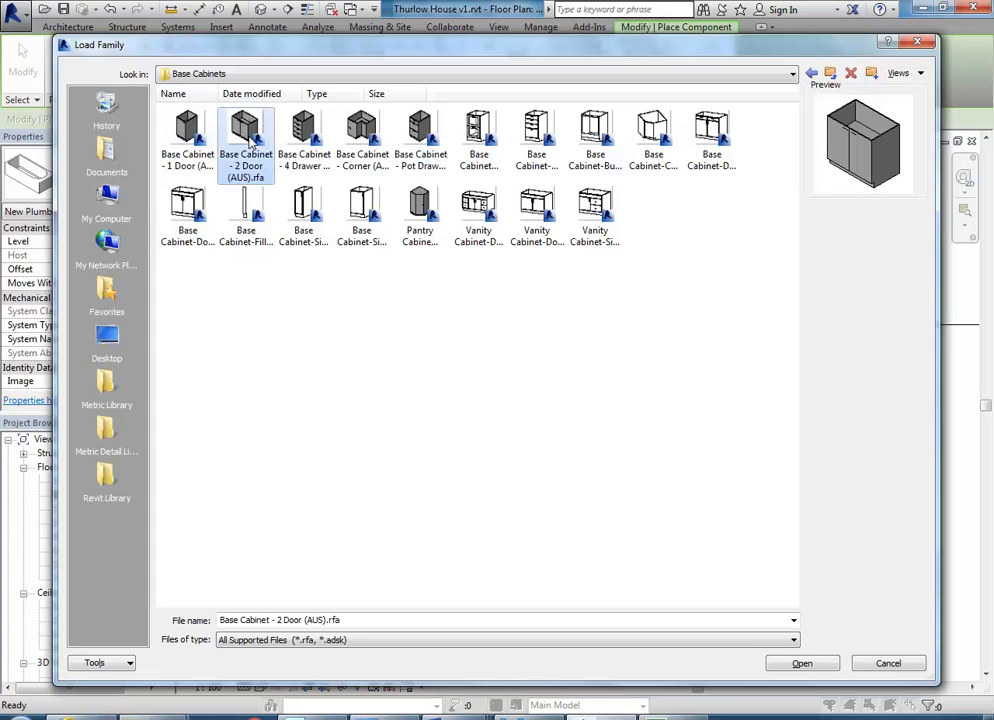
left_click(302, 138)
left_click(358, 135)
left_click(418, 135)
left_click(345, 158)
left_click(187, 208)
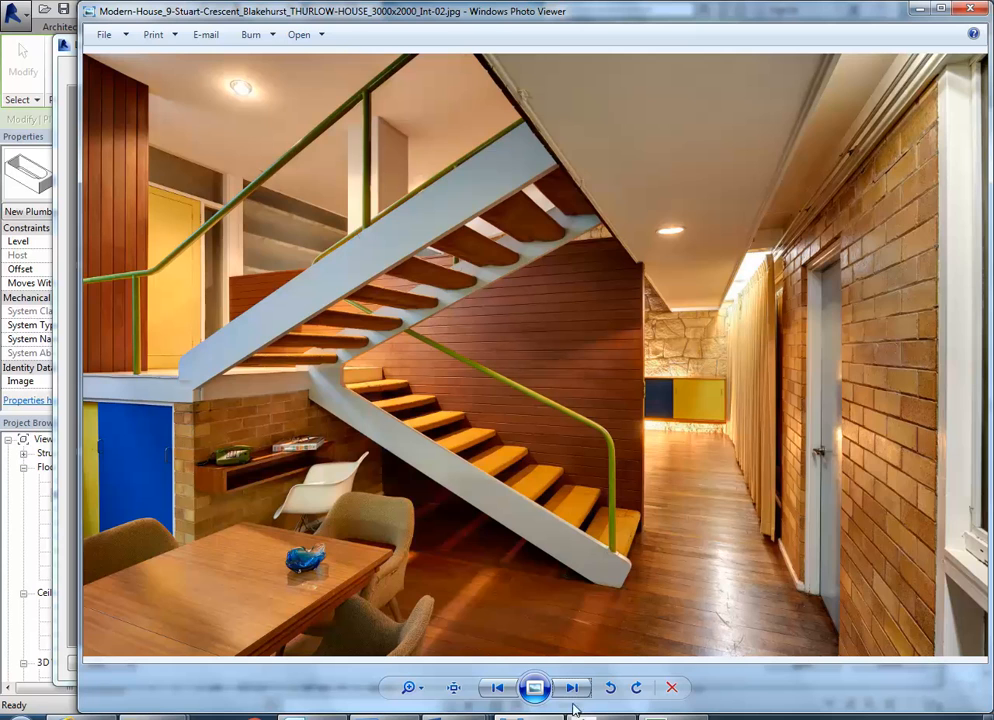
Switch to Windows Photo Viewer and browse the Thurlow House photos for a view of the kitchen
left_click(573, 688)
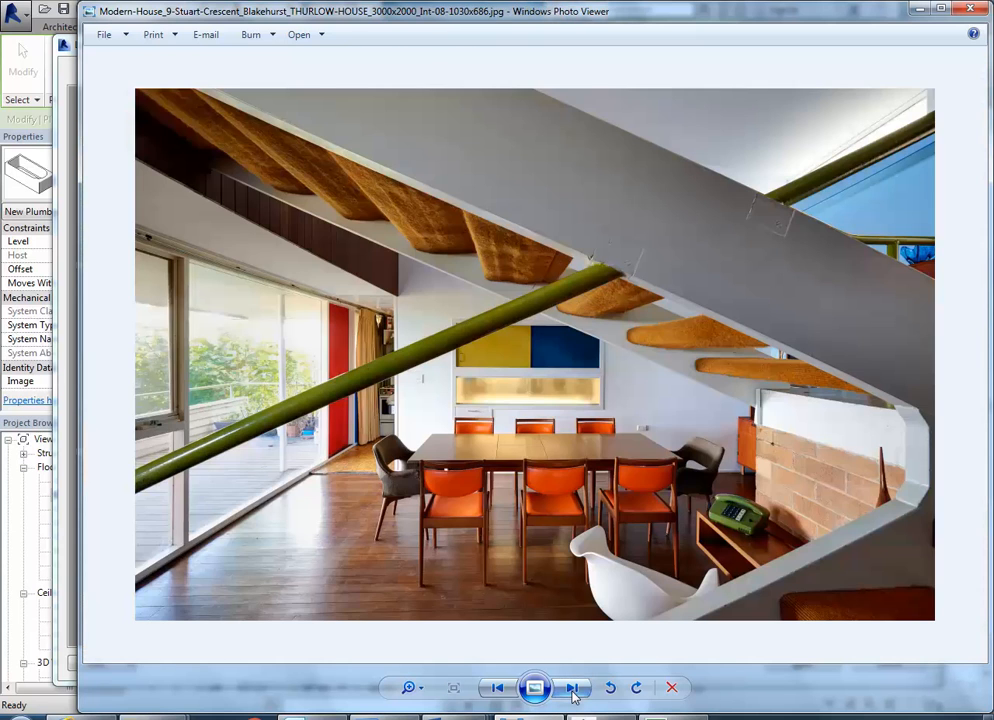
left_click(573, 688)
left_click(573, 688)
left_click(573, 688)
left_click(573, 688)
left_click(573, 688)
left_click(573, 688)
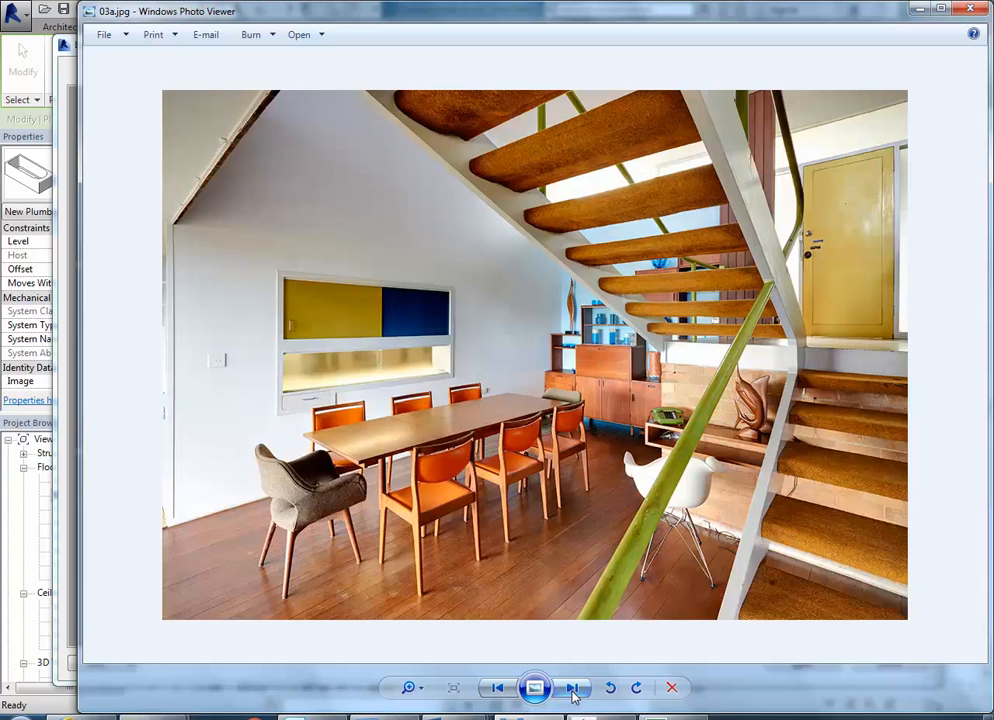
left_click(573, 688)
left_click(573, 688)
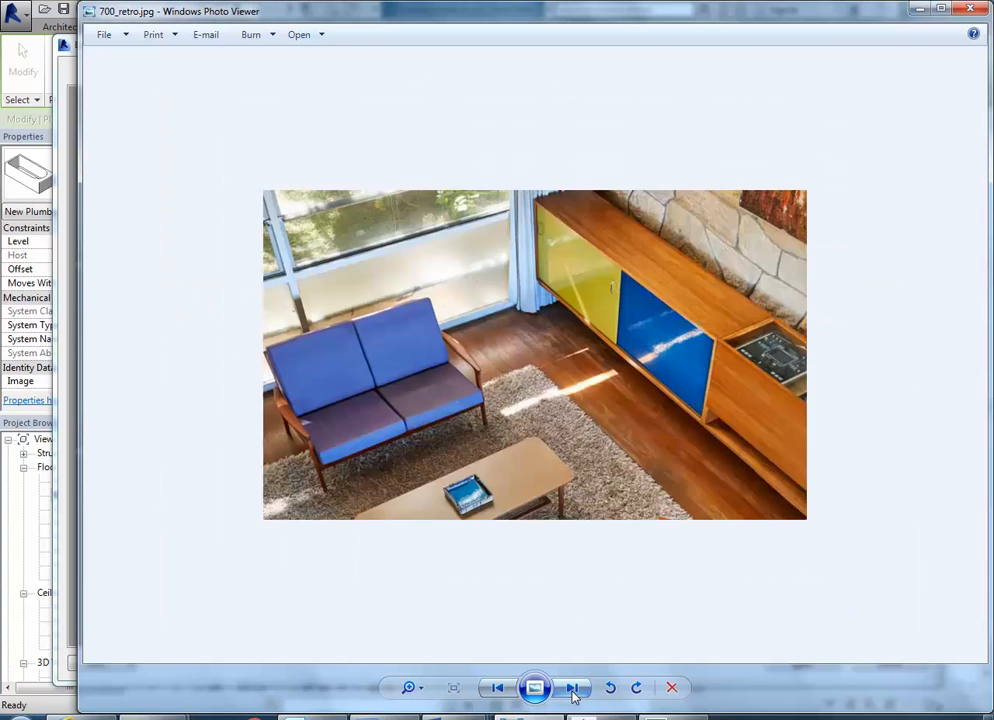
left_click(573, 688)
left_click(573, 688)
left_click(573, 688)
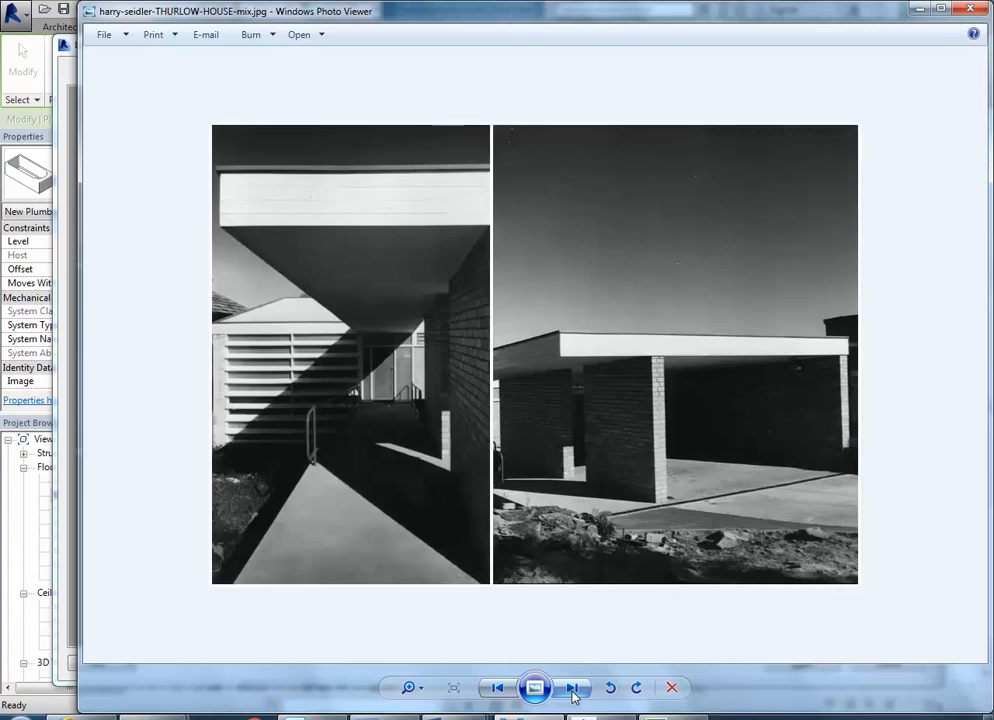
left_click(573, 688)
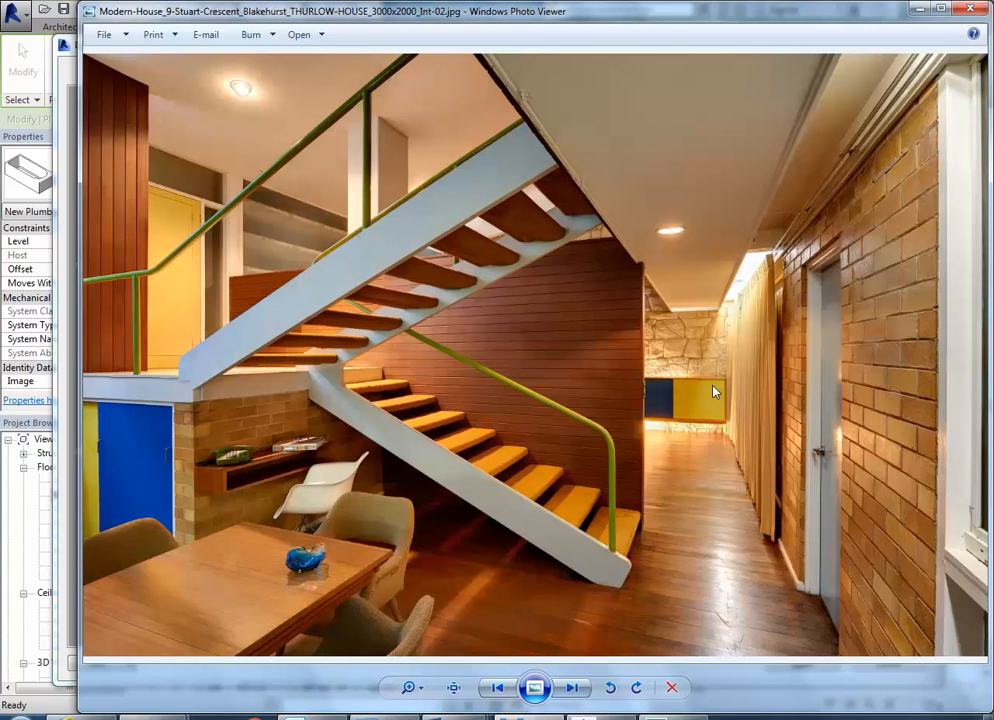
left_click(573, 688)
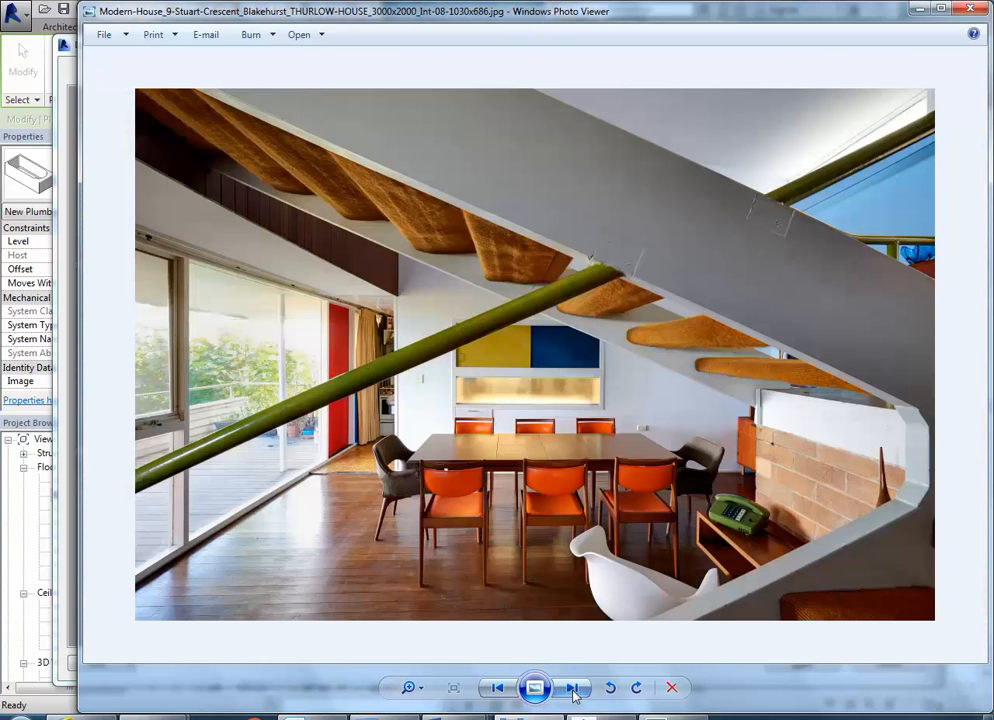
Examine the kitchen area behind the curtain in the Int-08 dining room photo up close
scroll(346, 395, "up", 6)
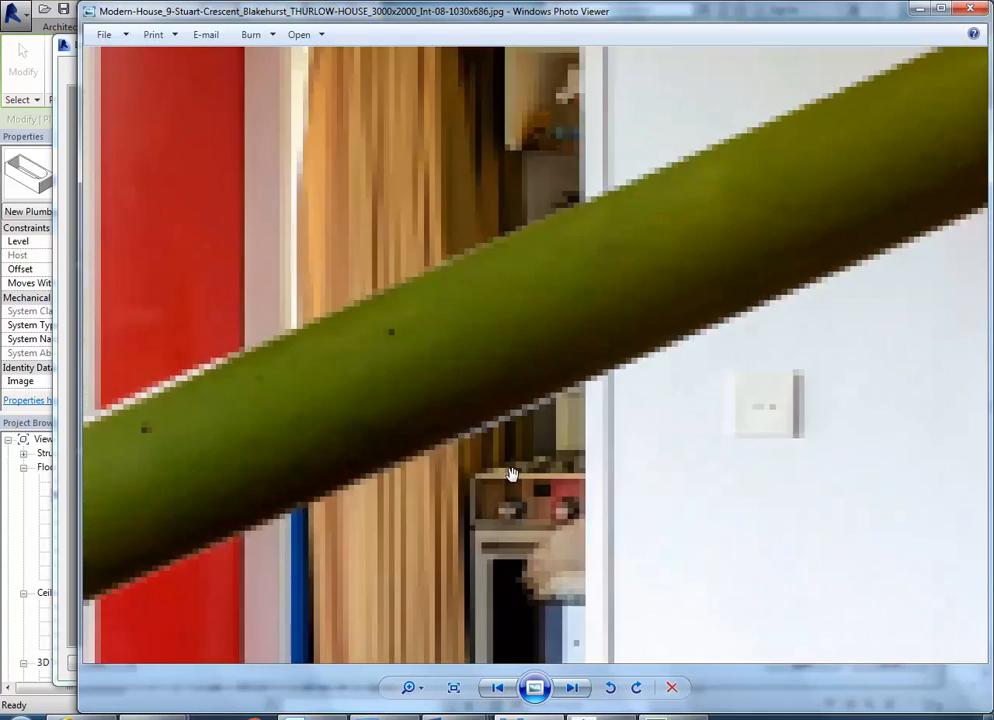
scroll(512, 474, "down", 5)
scroll(520, 485, "up", 5)
scroll(528, 443, "down", 5)
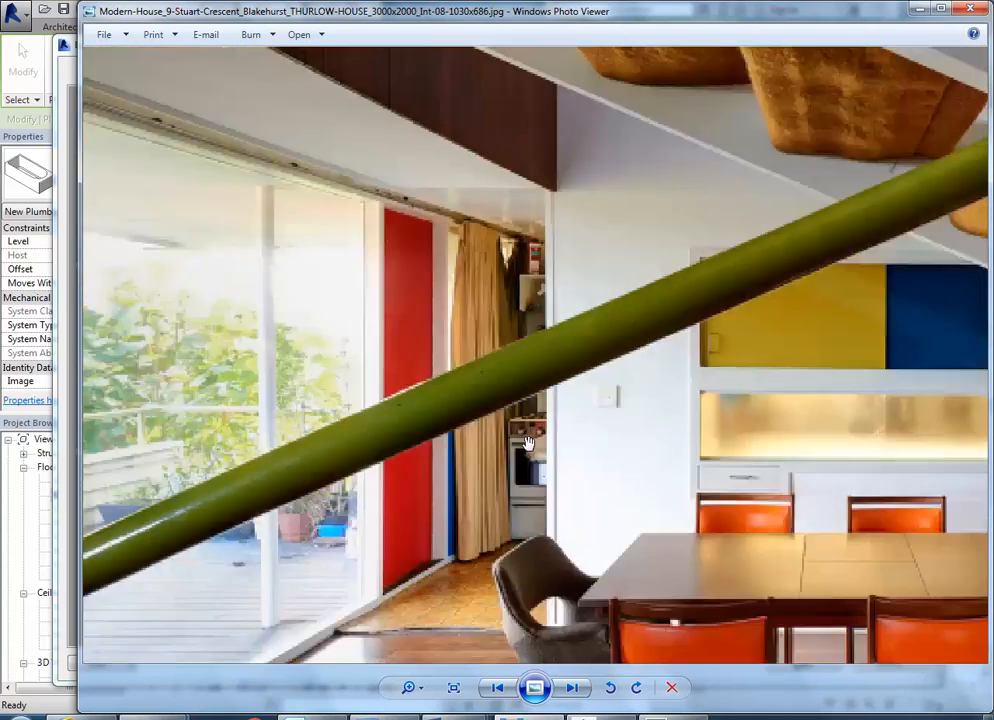
scroll(528, 443, "down", 3)
scroll(600, 460, "up", 3)
scroll(437, 368, "down", 5)
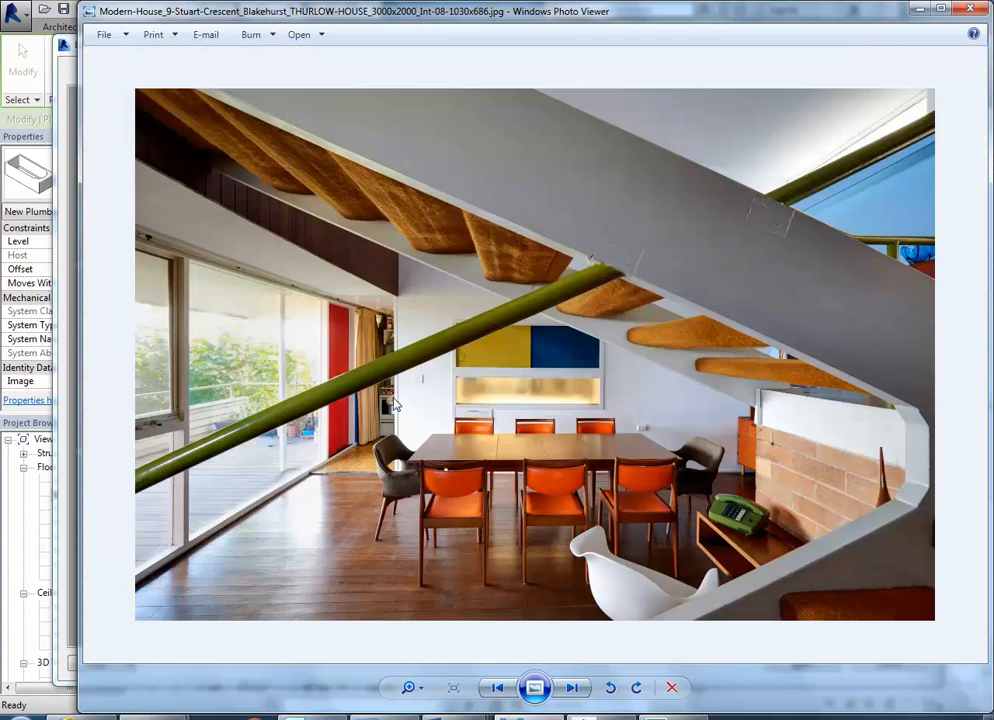
Check the photos following the dining room one, and return to the Load Family dialog in Revit
left_click(572, 688)
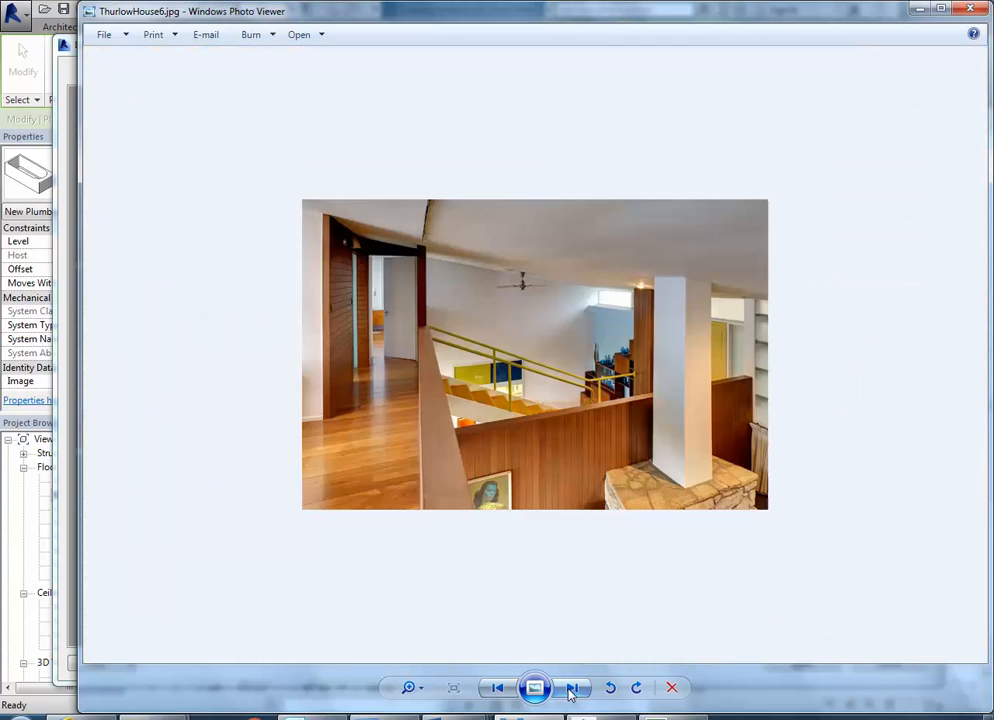
left_click(572, 688)
left_click(496, 688)
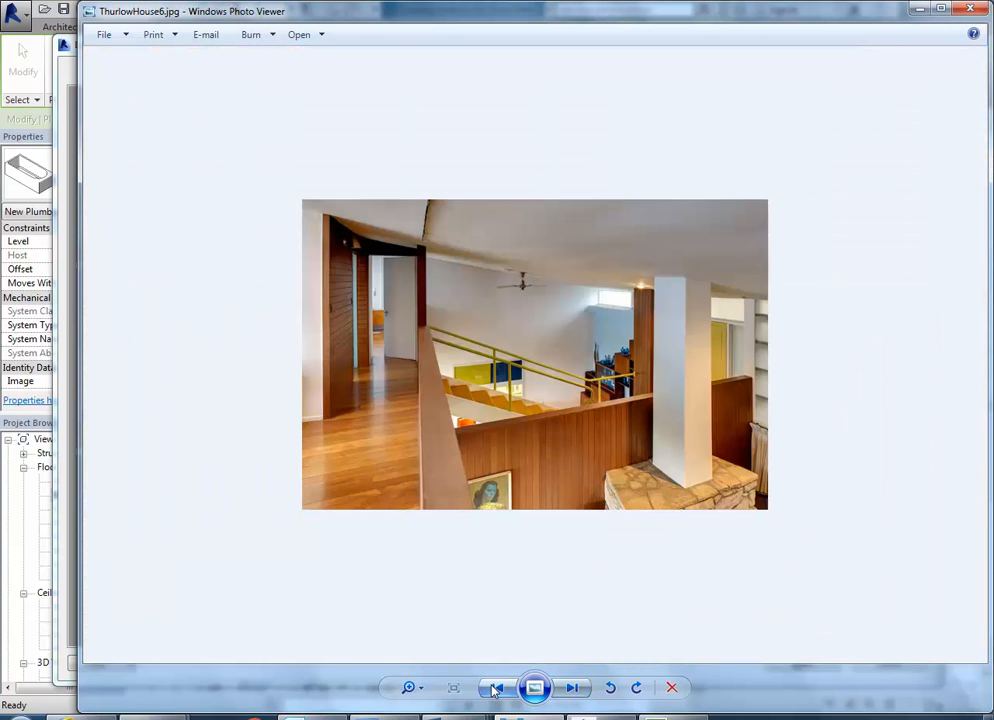
left_click(918, 8)
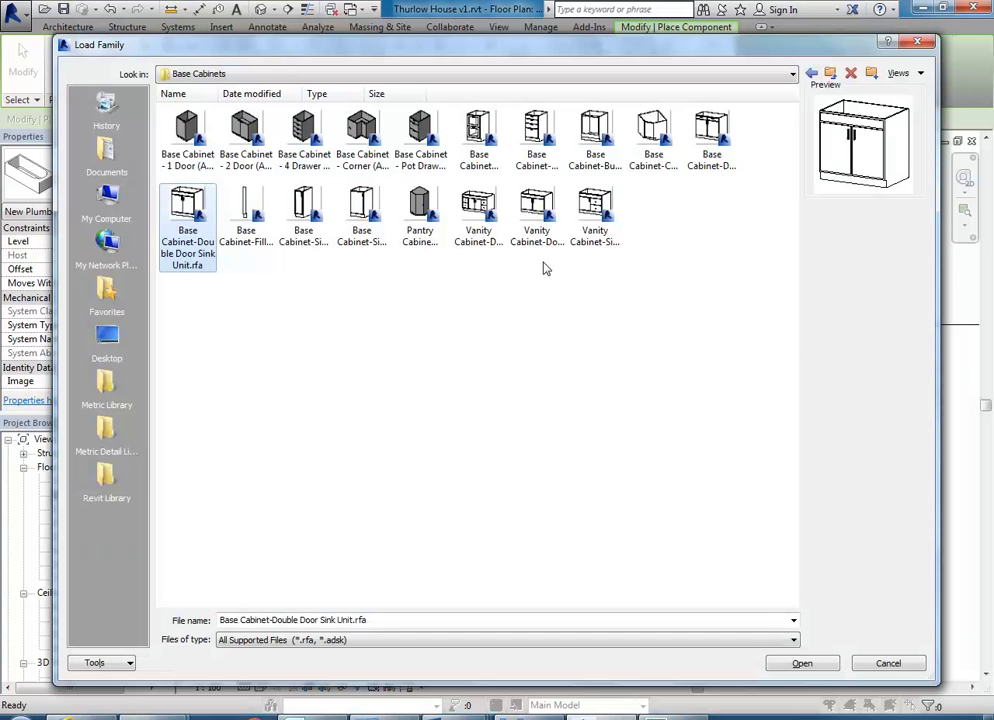
Compare the double door and vanity cabinet previews and load the Base Cabinet-Double Door & 2 Drawer family
left_click(712, 140)
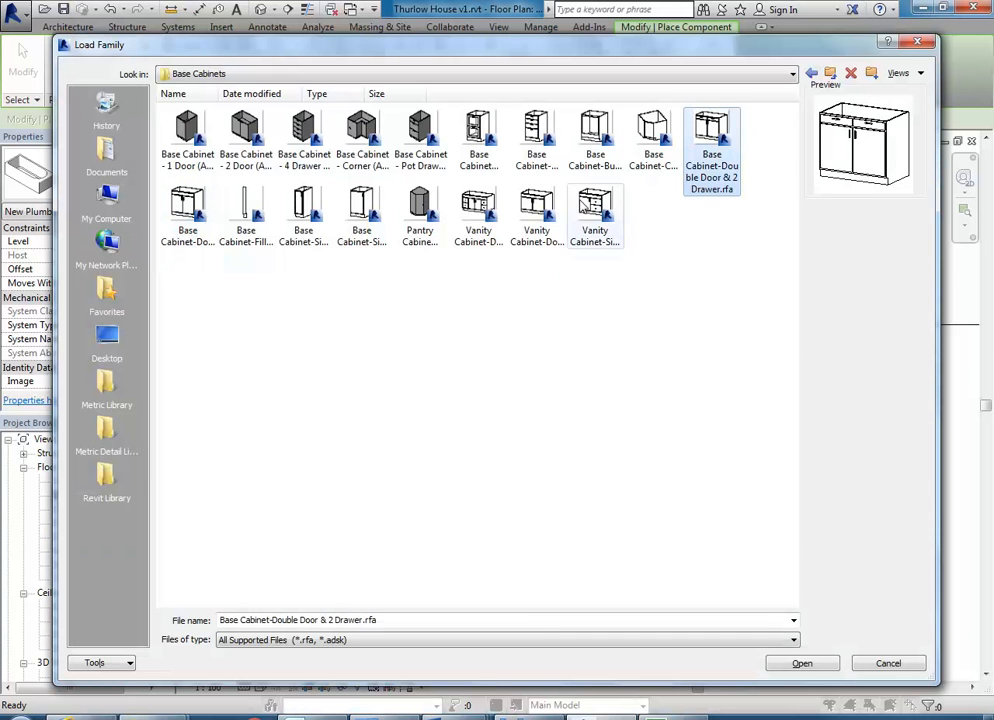
left_click(595, 212)
left_click(485, 231)
left_click(529, 221)
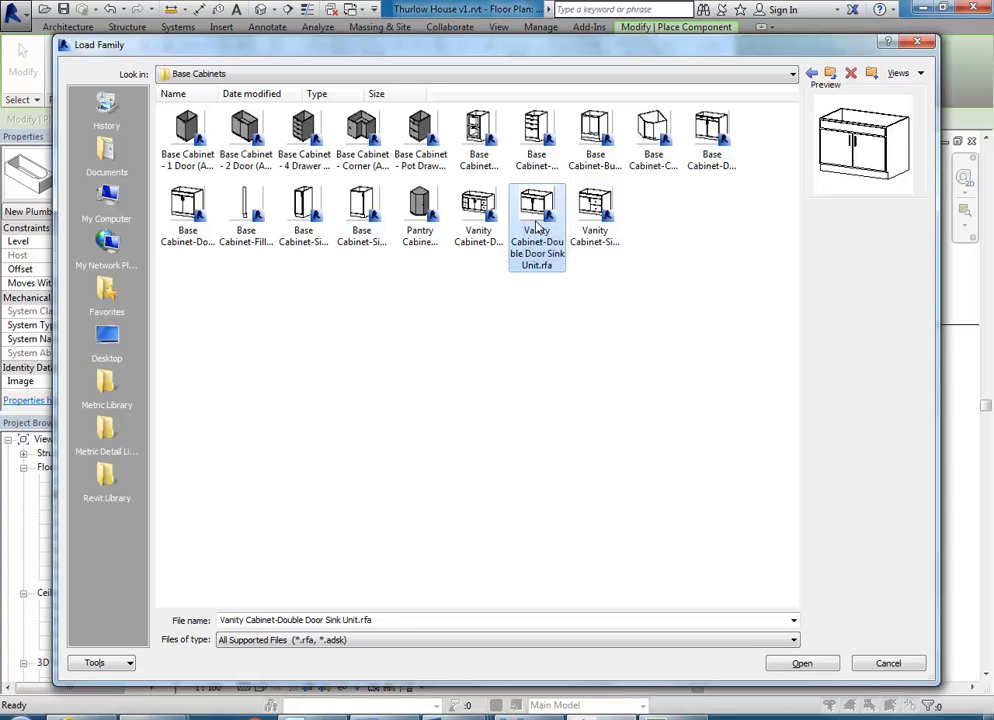
left_click(701, 133)
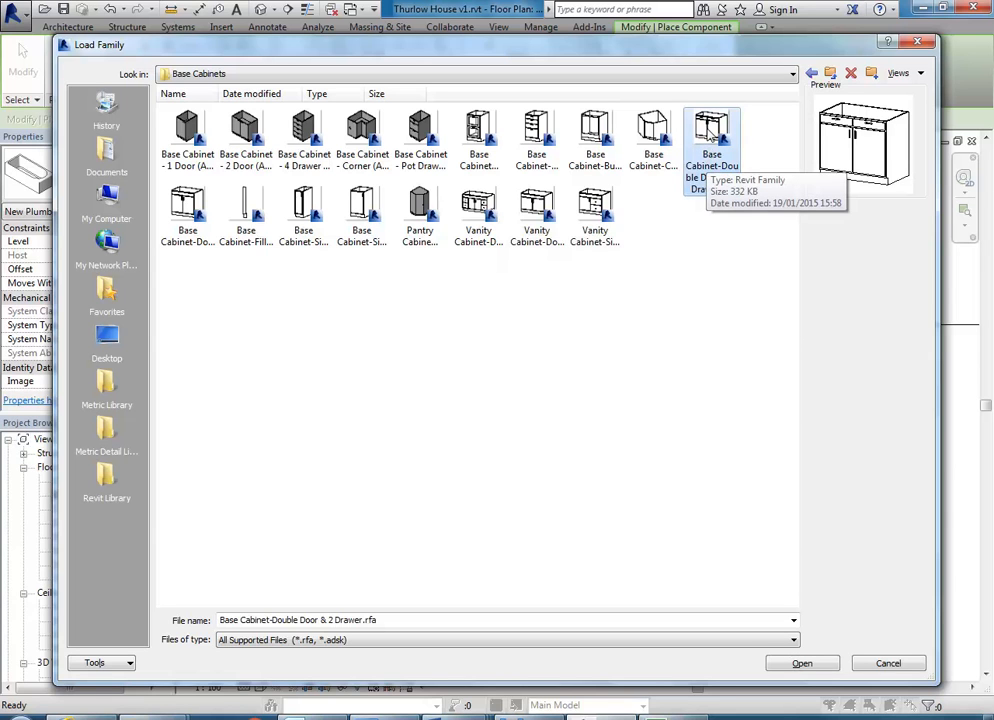
double_click(709, 137)
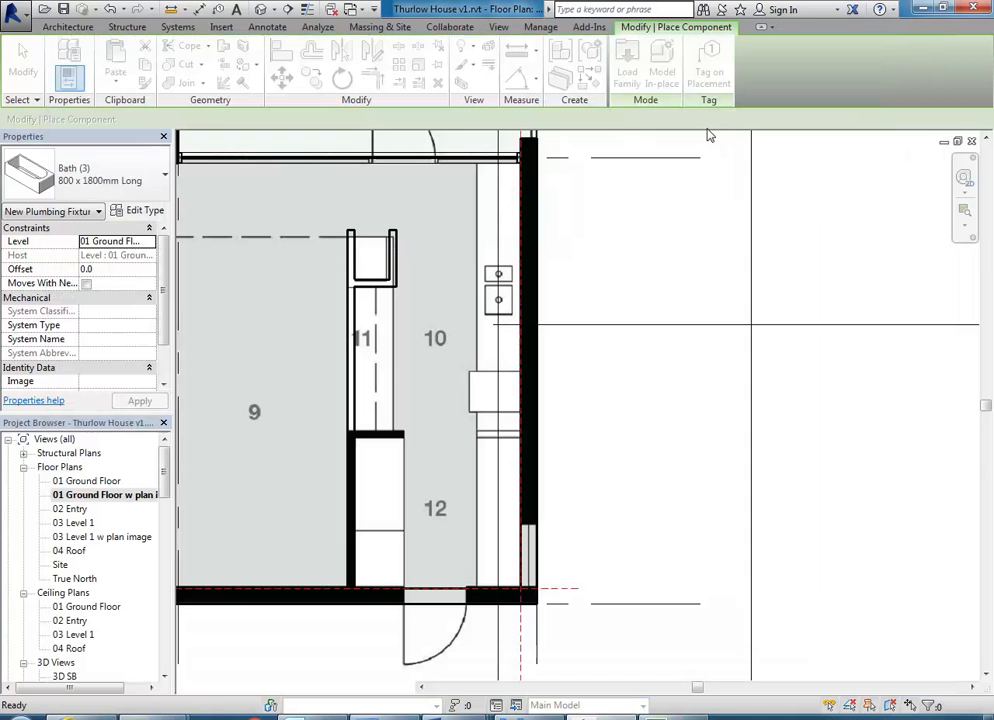
Choose the 1000mm type of the Base Cabinet-Double Door & 2 Drawer family for placement
scroll(467, 264, "up", 1)
middle_click_drag(467, 264, 503, 323)
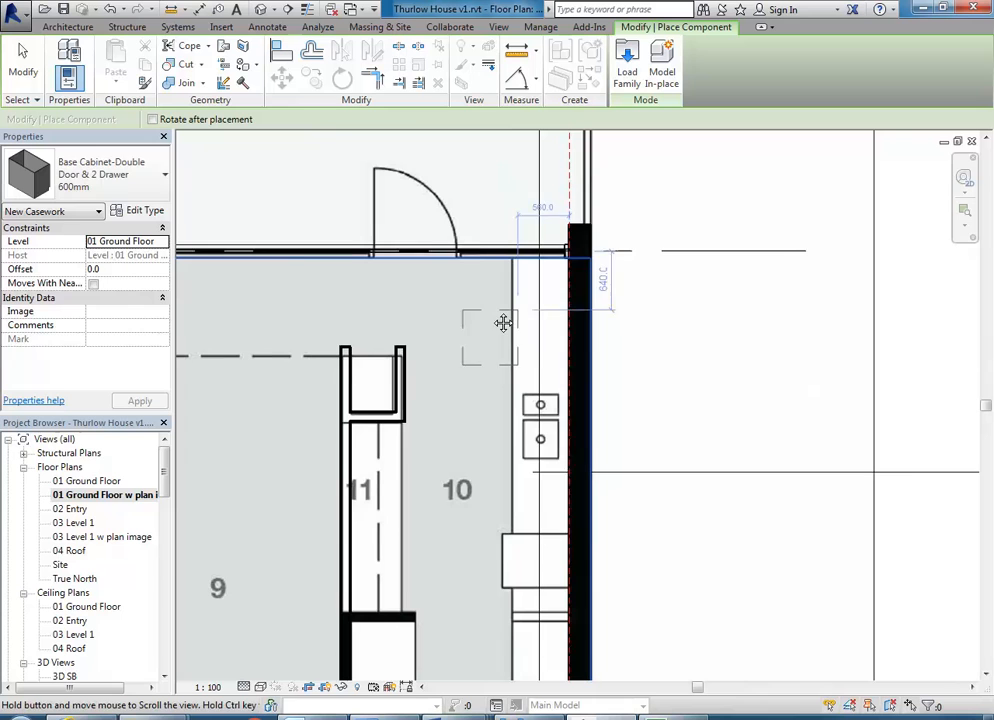
left_click(80, 193)
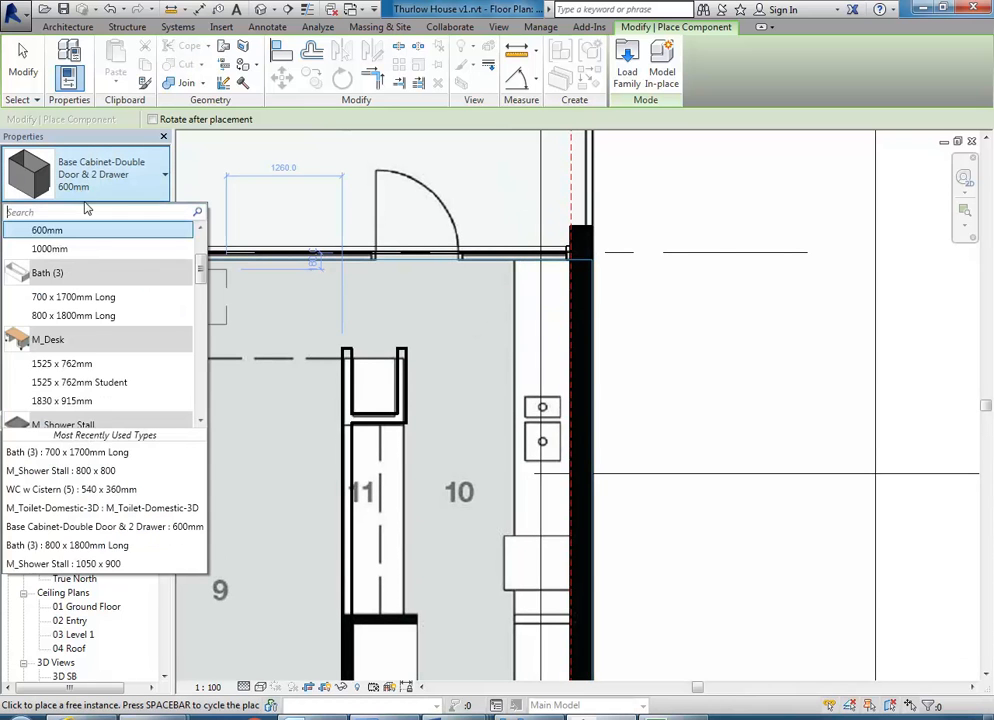
left_click_drag(200, 268, 202, 244)
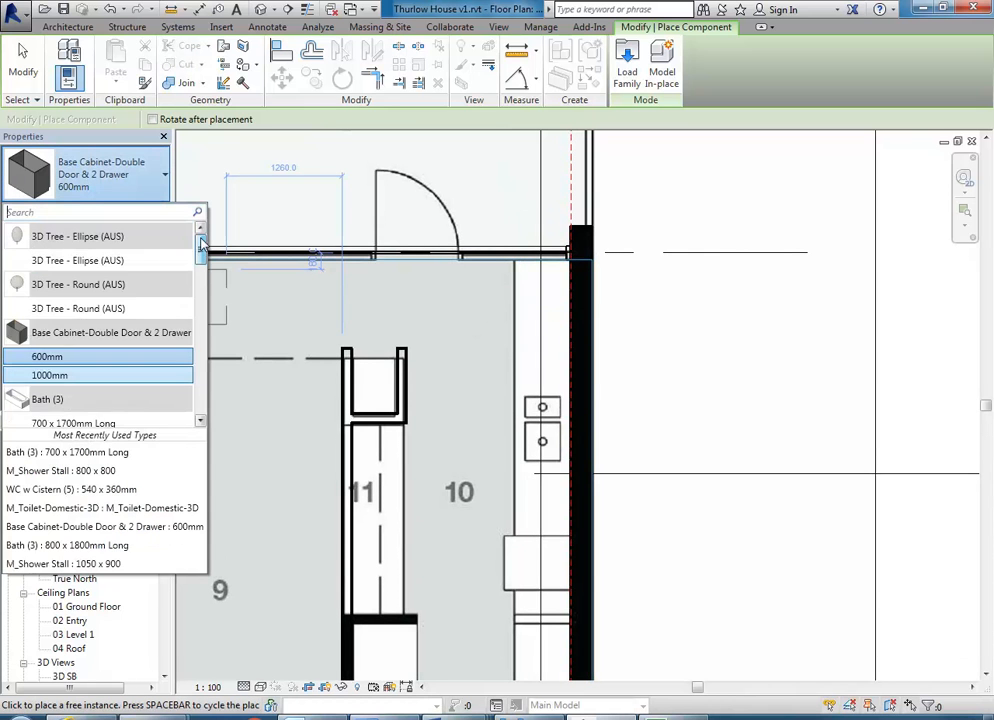
left_click(48, 377)
Rotate the 1000mm cabinet being placed to run lengthwise along the exterior wall above the kitchen sinks
middle_click_drag(544, 322, 546, 337)
scroll(546, 337, "up", 3)
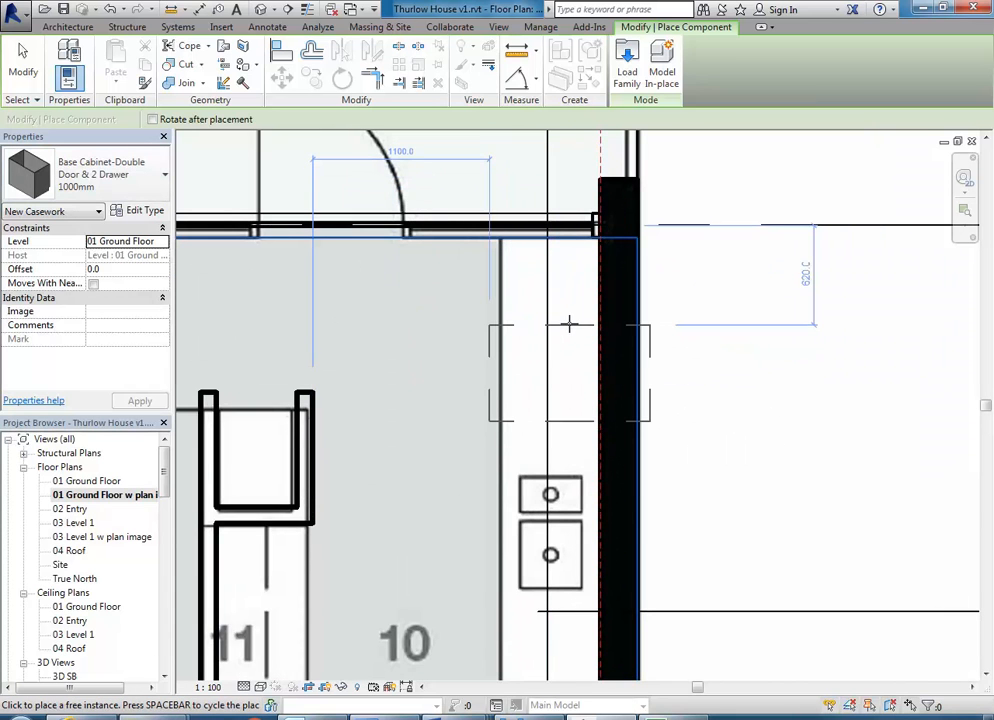
key("space")
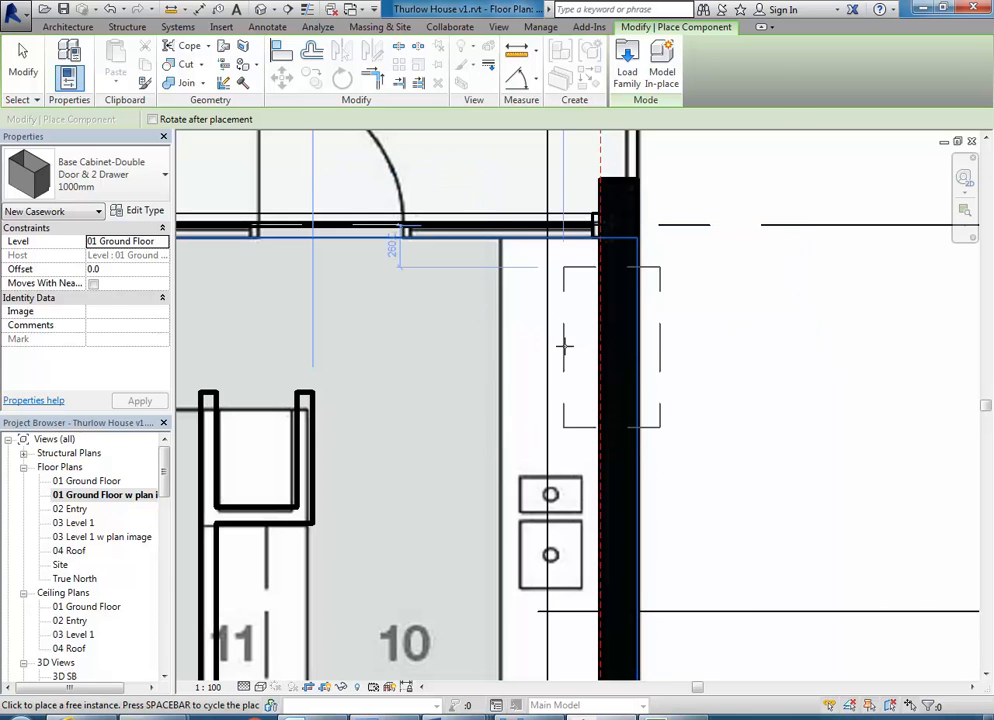
key("space")
key("space")
key("space")
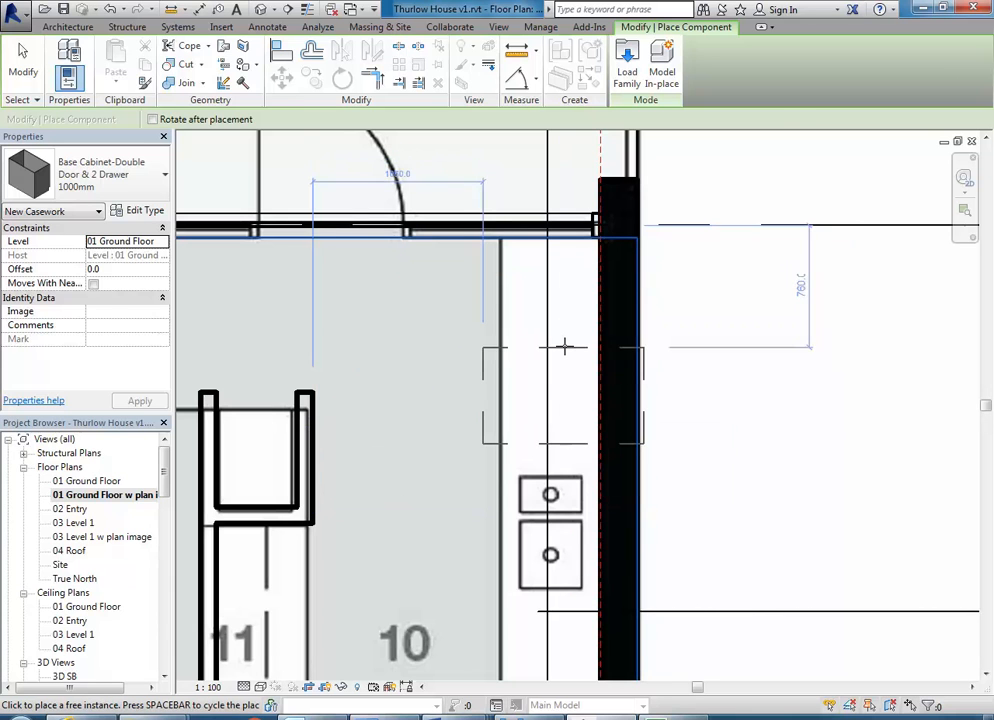
key("space")
key("space")
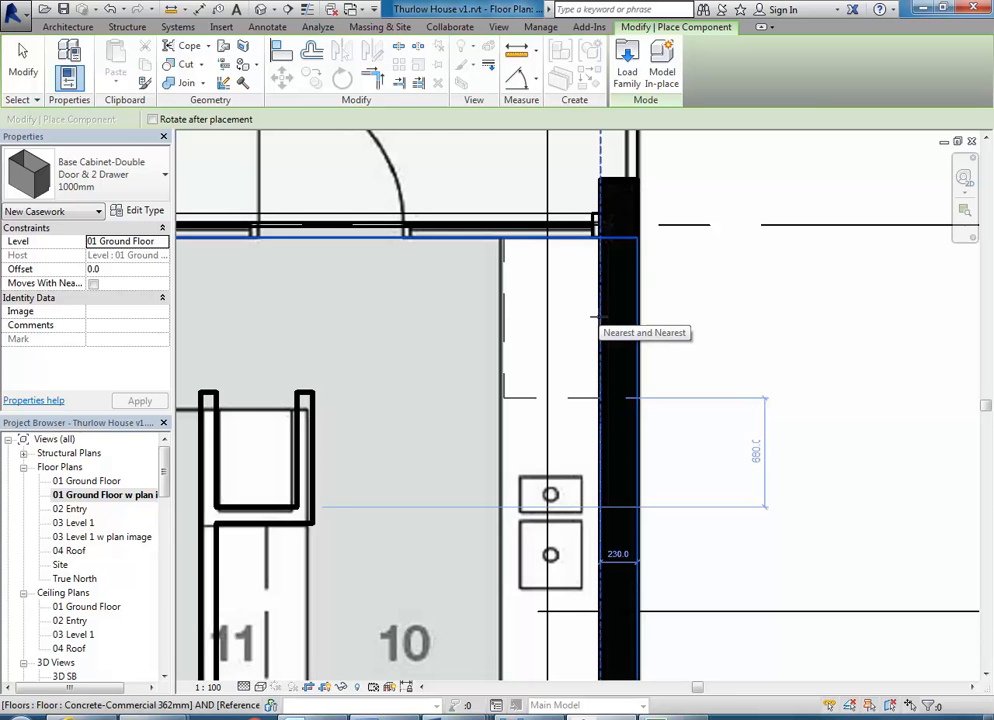
Look over the kitchen counter layout around areas 10, 11 and 12 on the plan, and check the Load Family library folders
scroll(589, 371, "down", 2)
middle_click_drag(589, 371, 581, 194)
scroll(581, 200, "down", 1)
middle_click_drag(589, 409, 660, 335)
middle_click_drag(623, 459, 562, 292)
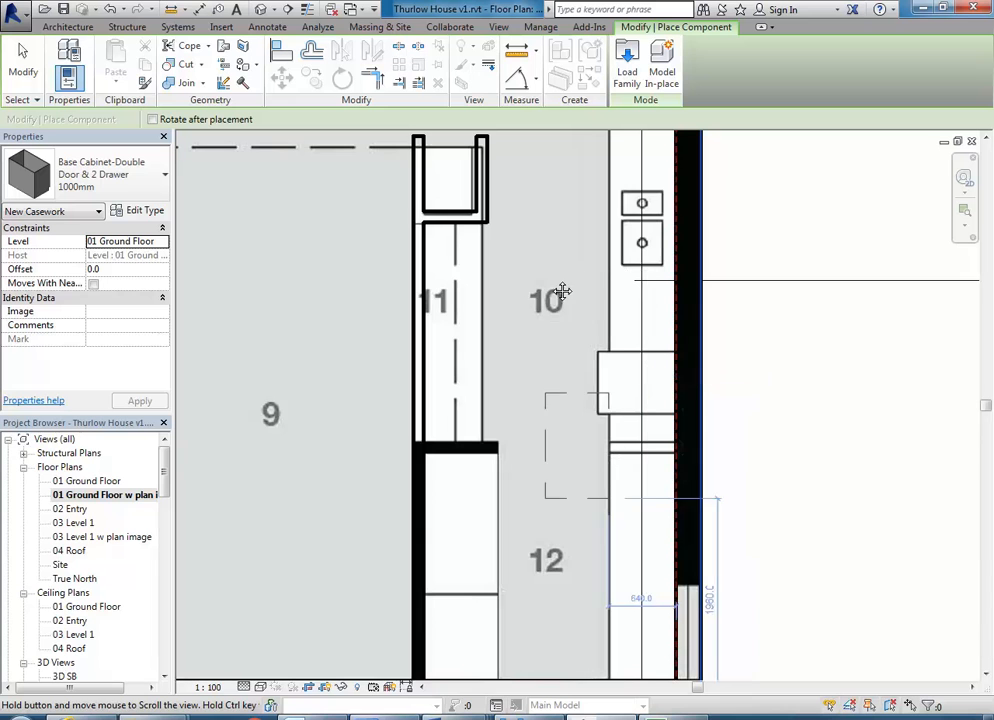
middle_click_drag(549, 422, 587, 281)
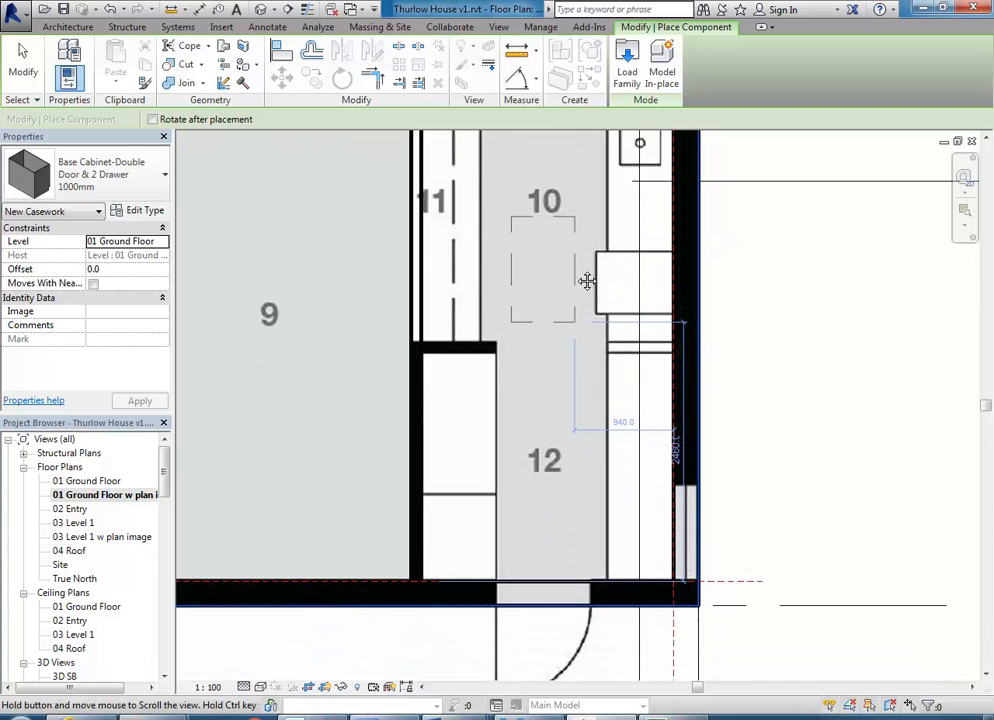
middle_click_drag(594, 250, 585, 433)
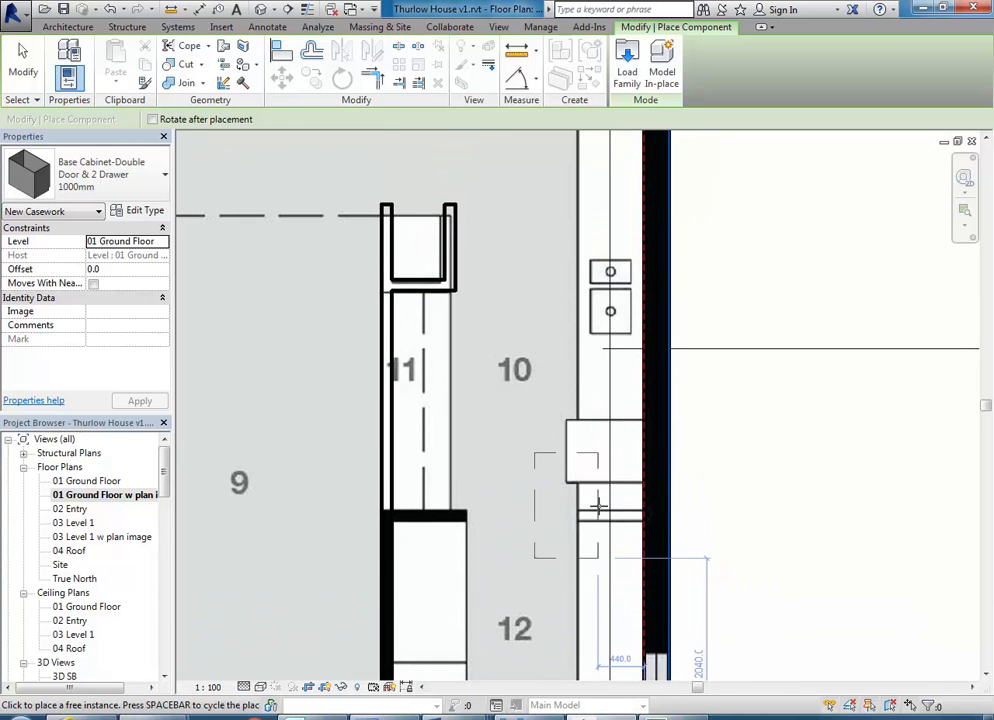
scroll(599, 506, "up", 2)
middle_click_drag(535, 504, 511, 554)
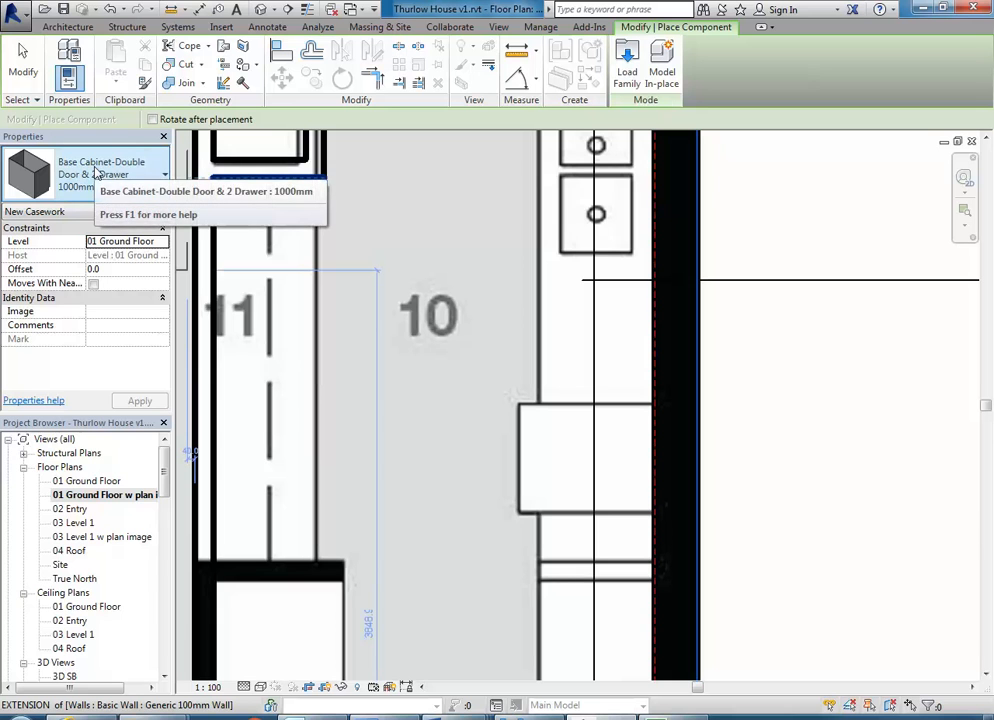
middle_click_drag(415, 454, 553, 401)
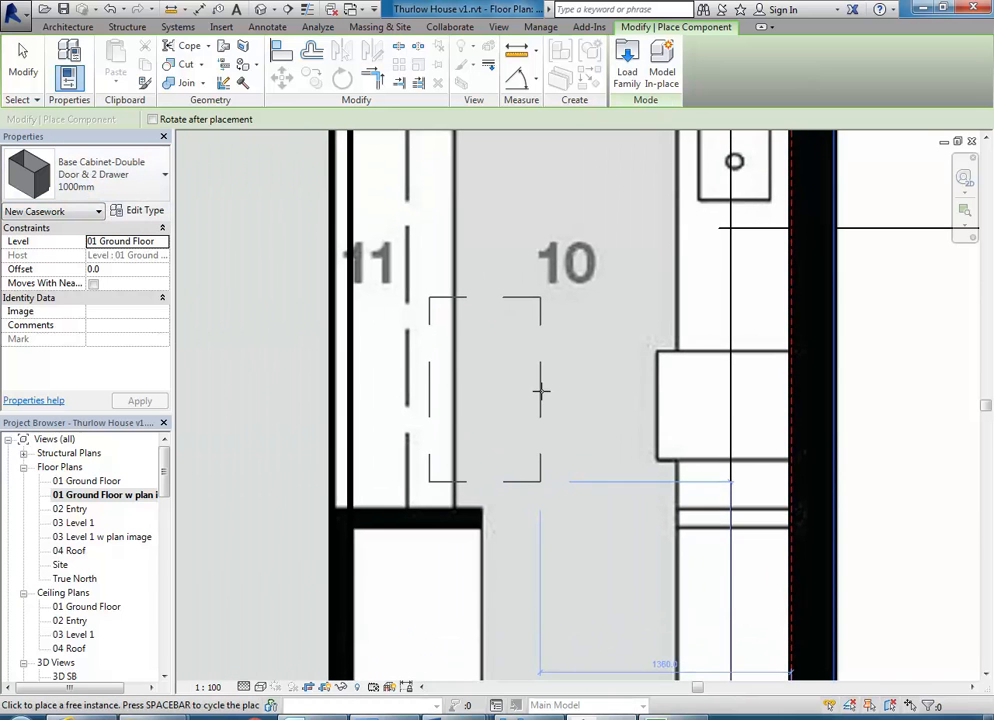
left_click(624, 68)
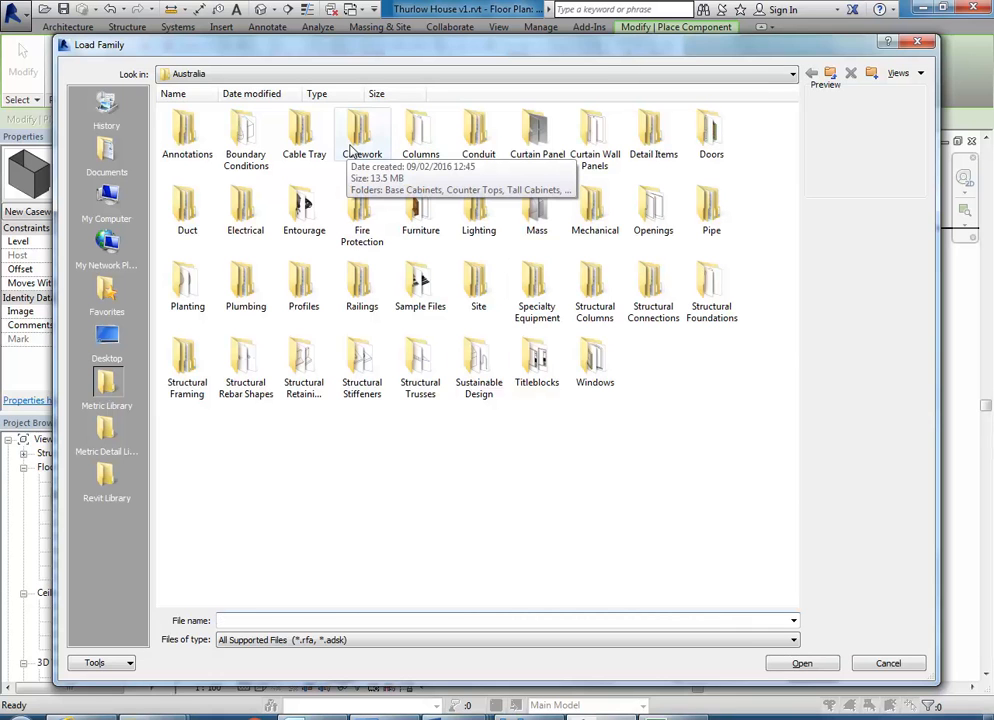
left_click(889, 664)
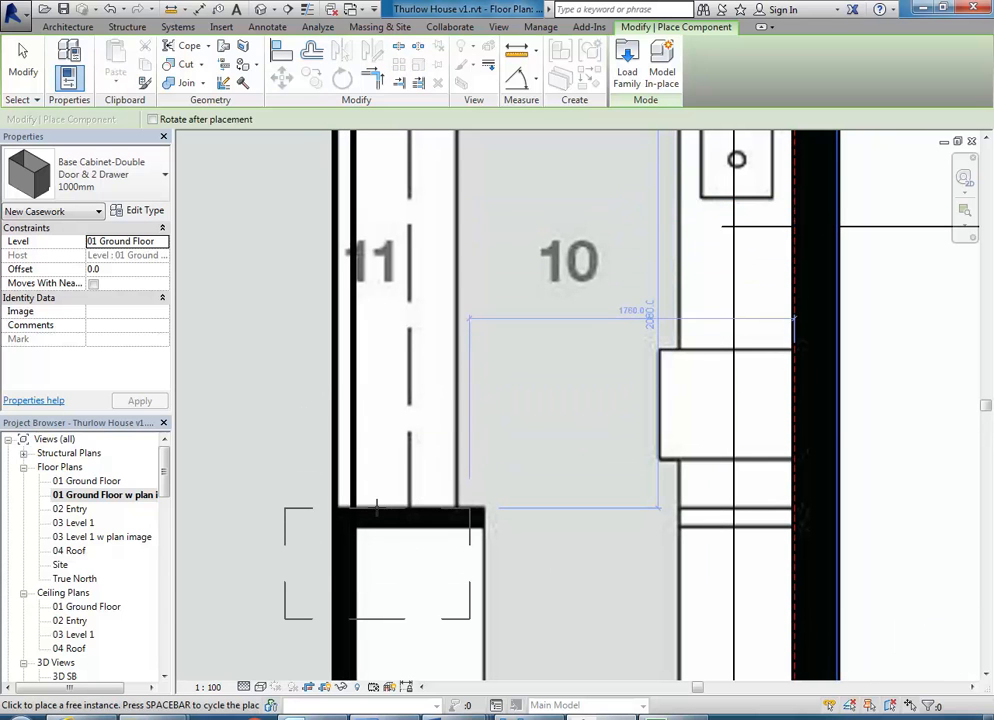
Place two 1000mm double-door base cabinets end to end along the interior wall in area 11, starting at the nib wall
scroll(370, 400, "down", 2)
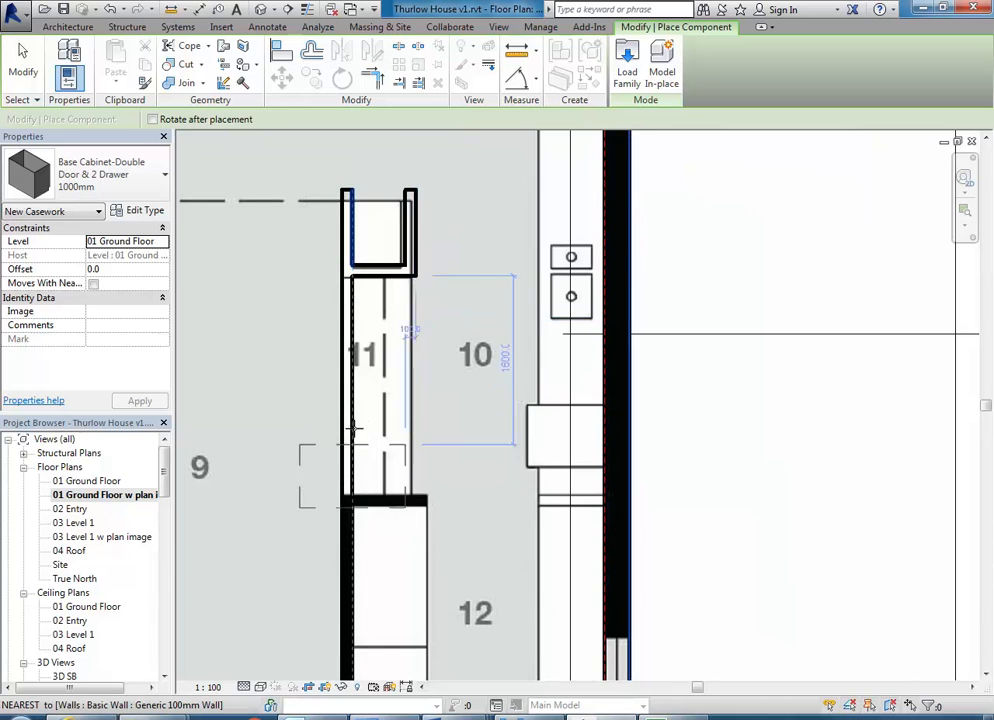
scroll(352, 297, "up", 2)
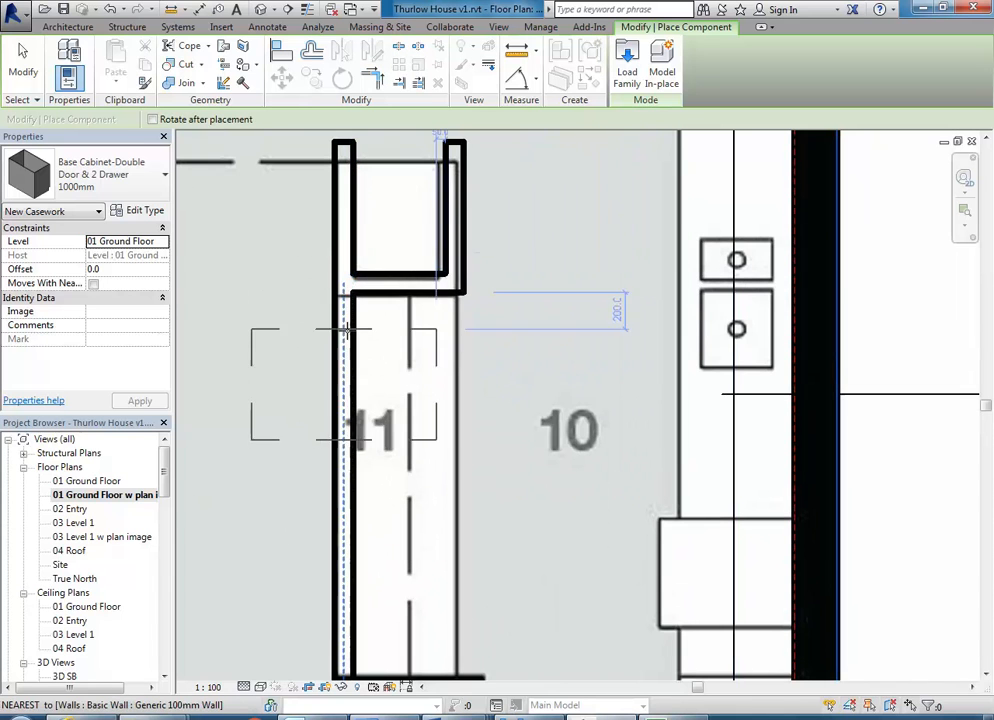
left_click(357, 382)
scroll(347, 472, "down", 1)
middle_click_drag(344, 534, 331, 369)
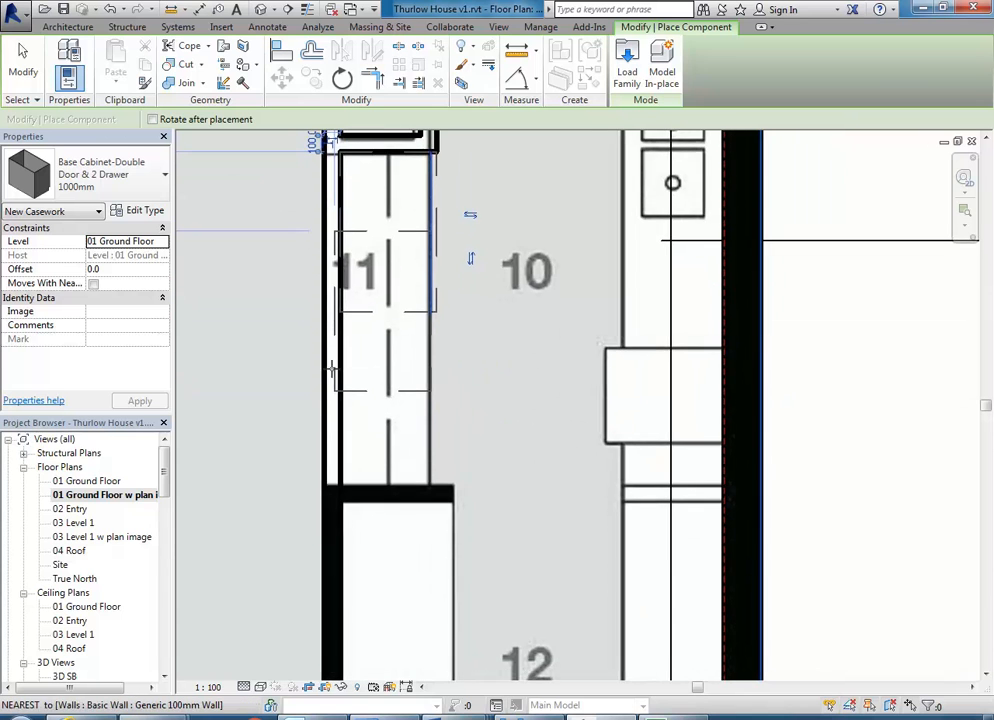
scroll(336, 378, "up", 2)
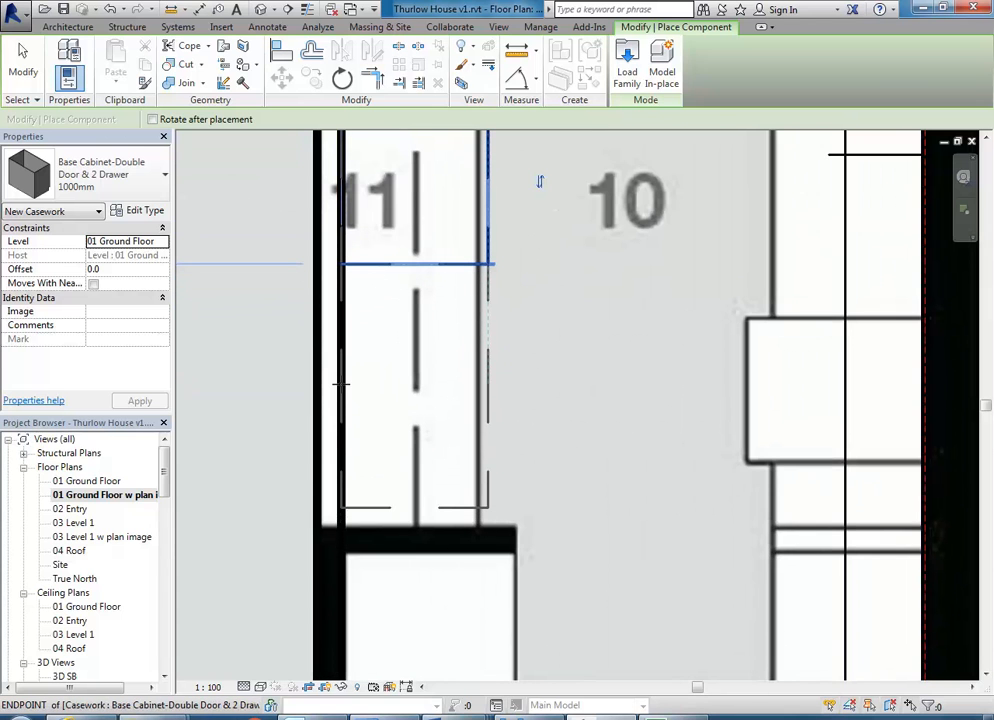
left_click(340, 383)
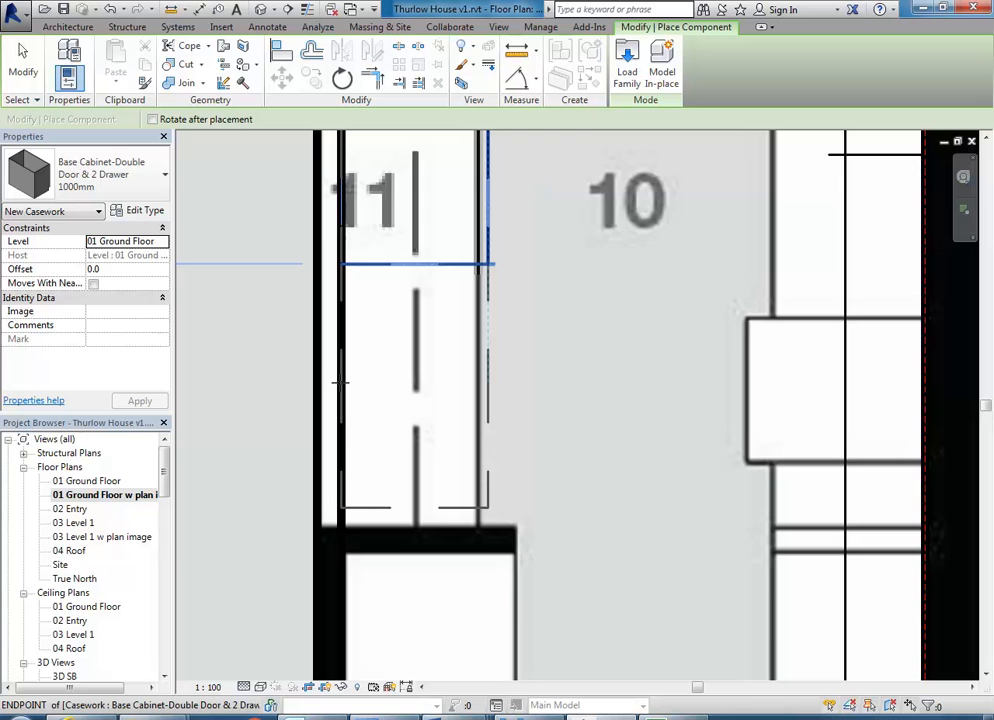
scroll(455, 450, "down", 4)
middle_click_drag(455, 450, 402, 473)
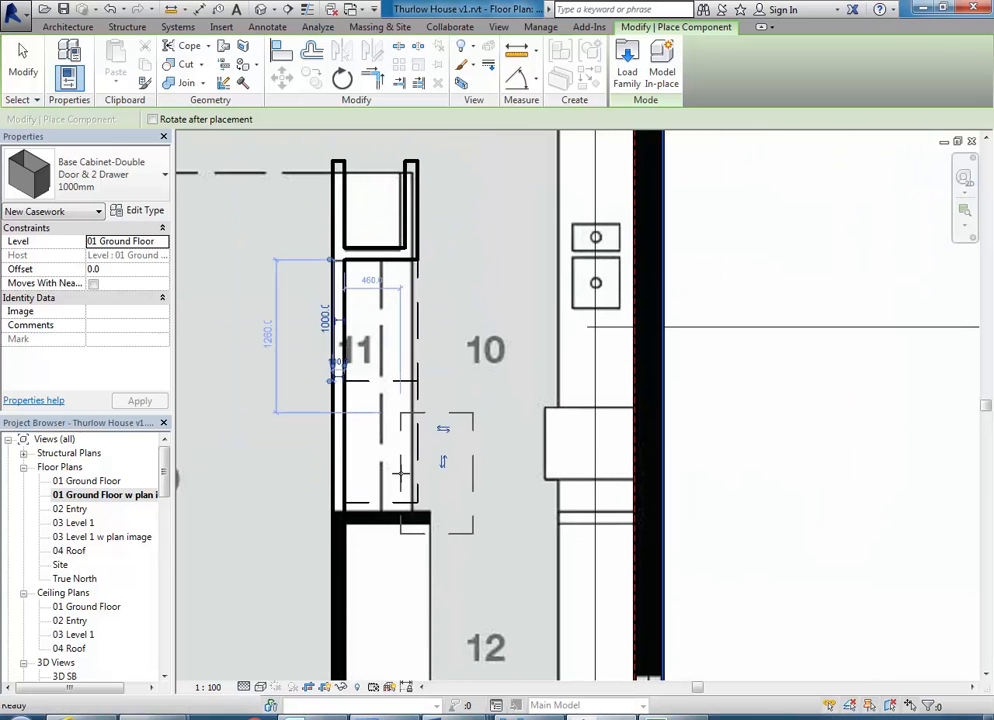
key("Escape")
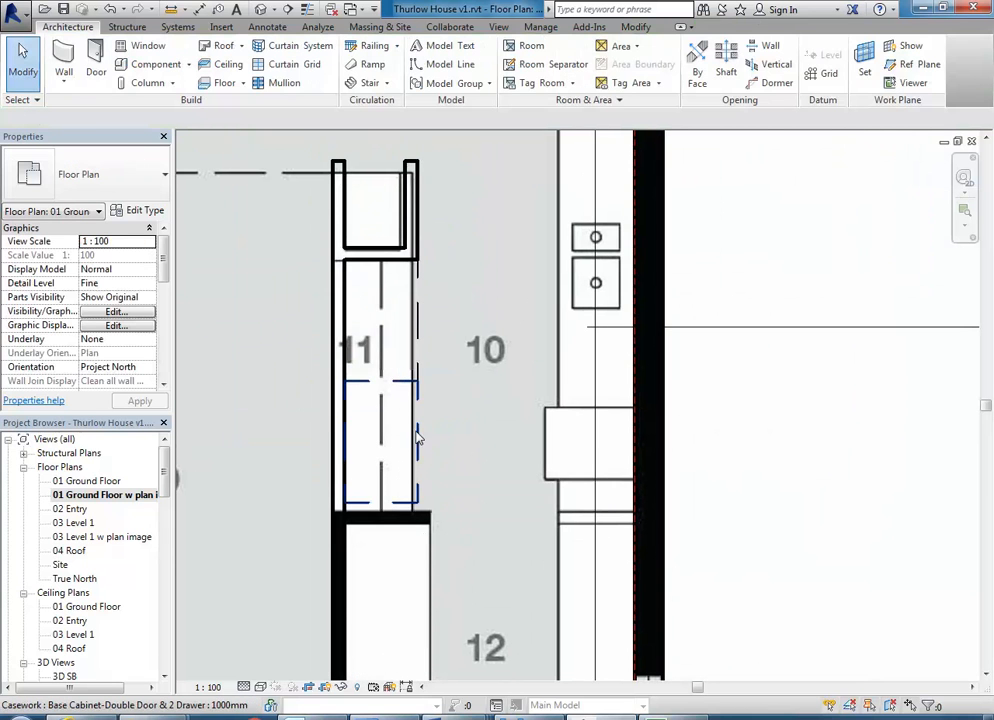
Open the 3D SB view and orbit to see the whole house from the back
left_click_drag(168, 485, 168, 519)
double_click(65, 537)
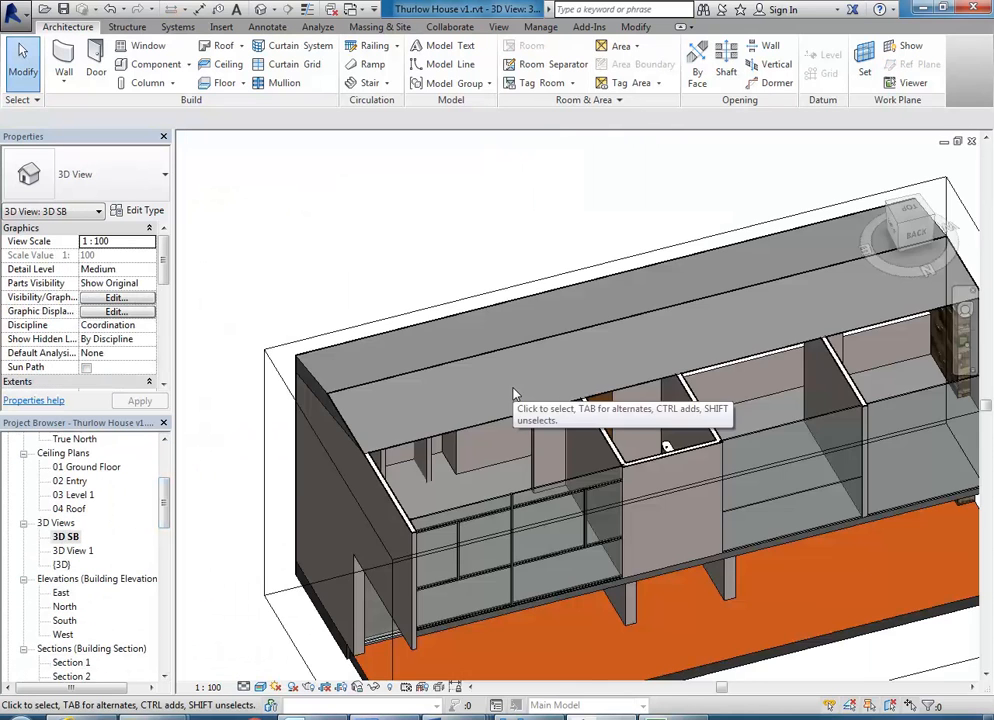
mouse_move(598, 456)
middle_mouse_down("shift")
mouse_move(550, 442)
mouse_move(480, 362)
middle_mouse_up("shift")
mouse_move(546, 500)
middle_mouse_down()
mouse_move(511, 335)
mouse_move(553, 381)
mouse_move(426, 359)
middle_mouse_up()
scroll(426, 359, "down", 4)
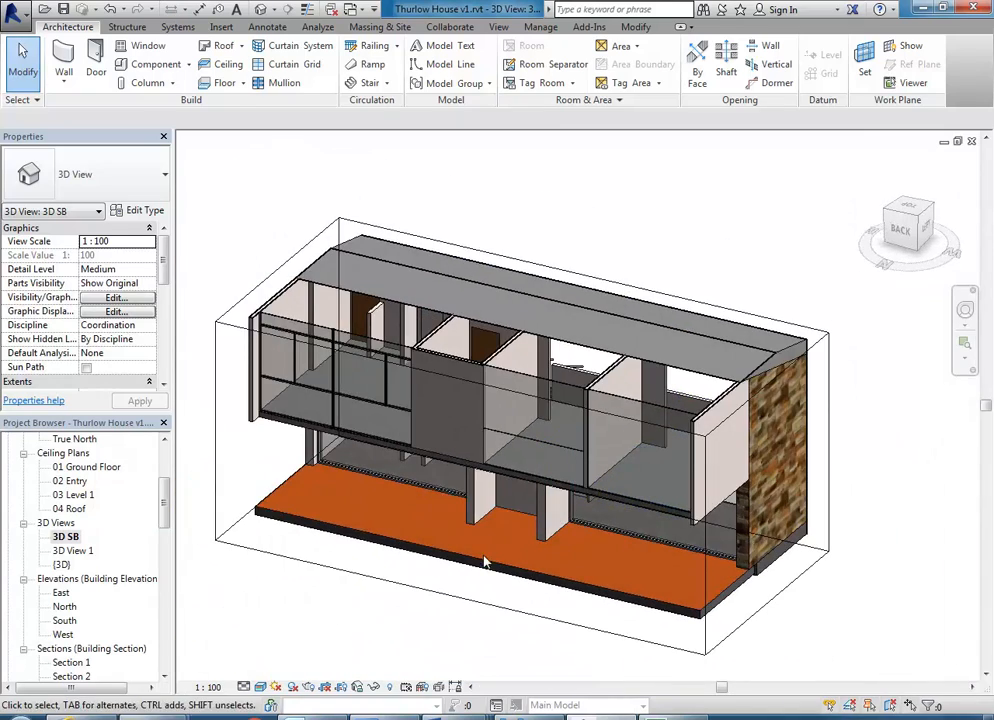
Extend the section box outward at the back of the house and adjust its front face to cut through the kitchen
left_click(499, 608)
middle_click_drag(501, 560, 534, 502)
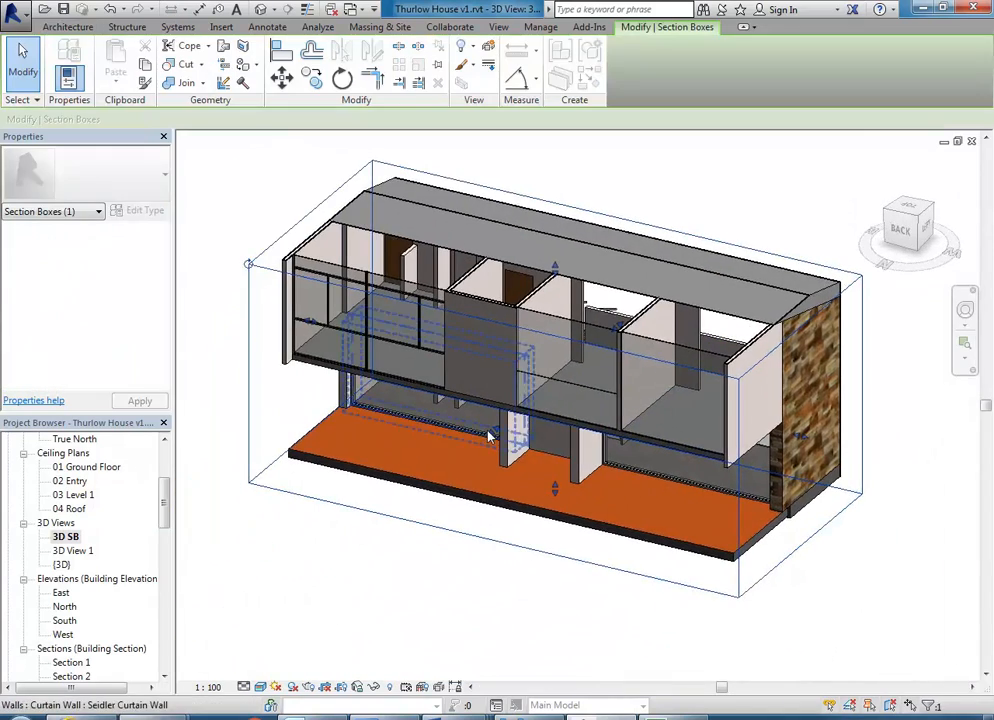
left_click_drag(493, 436, 461, 459)
middle_click_drag(342, 561, 794, 428, "shift")
left_click_drag(420, 436, 392, 442)
left_click(370, 517)
left_click(372, 518)
middle_click_drag(393, 445, 650, 647, "shift")
scroll(637, 583, "up", 5)
key("Escape")
Examine the two placed base cabinets and the surrounding ground floor interior in the 3D section view
scroll(603, 495, "up", 1)
middle_click_drag(604, 497, 534, 485)
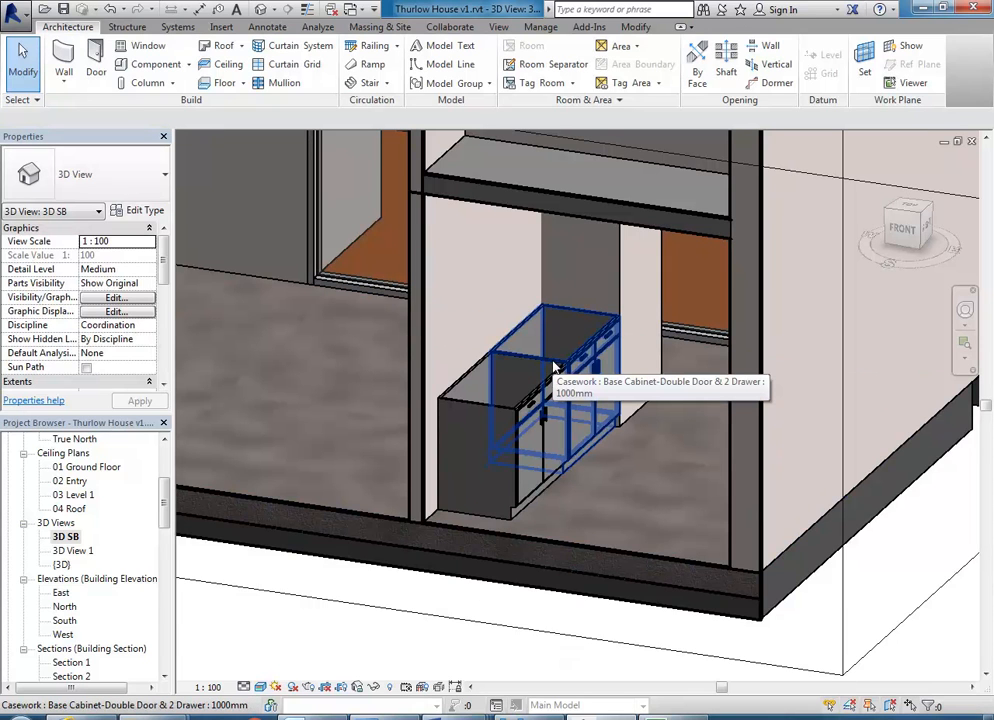
mouse_move(555, 368)
middle_mouse_down()
mouse_move(580, 346)
mouse_move(563, 348)
middle_mouse_up()
scroll(506, 270, "up", 3)
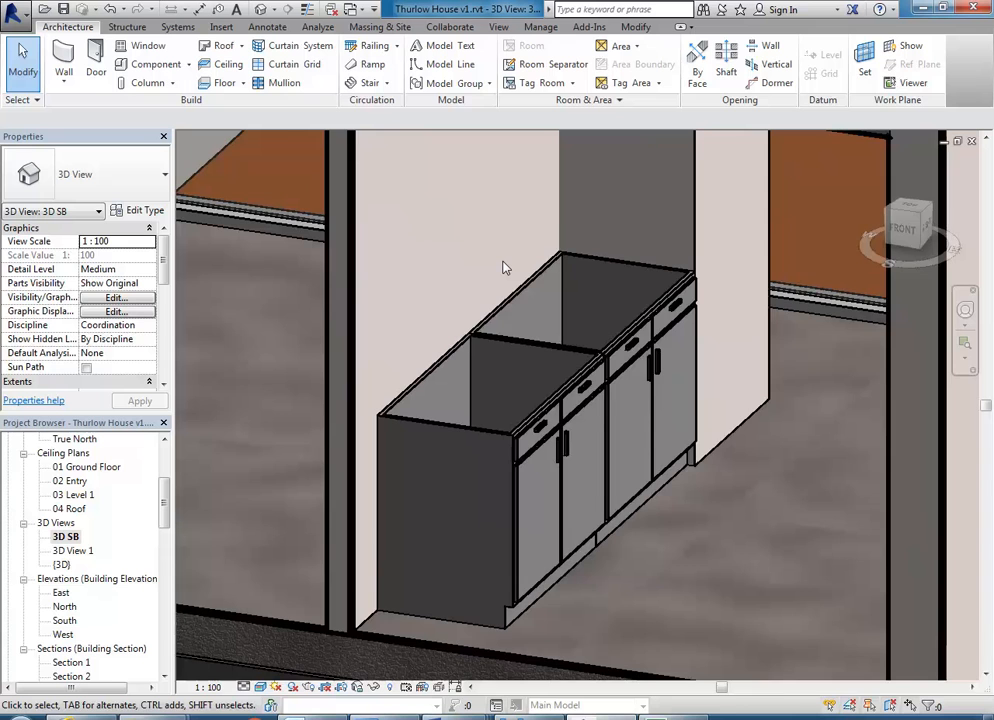
scroll(505, 268, "down", 1)
middle_click_drag(515, 271, 513, 255)
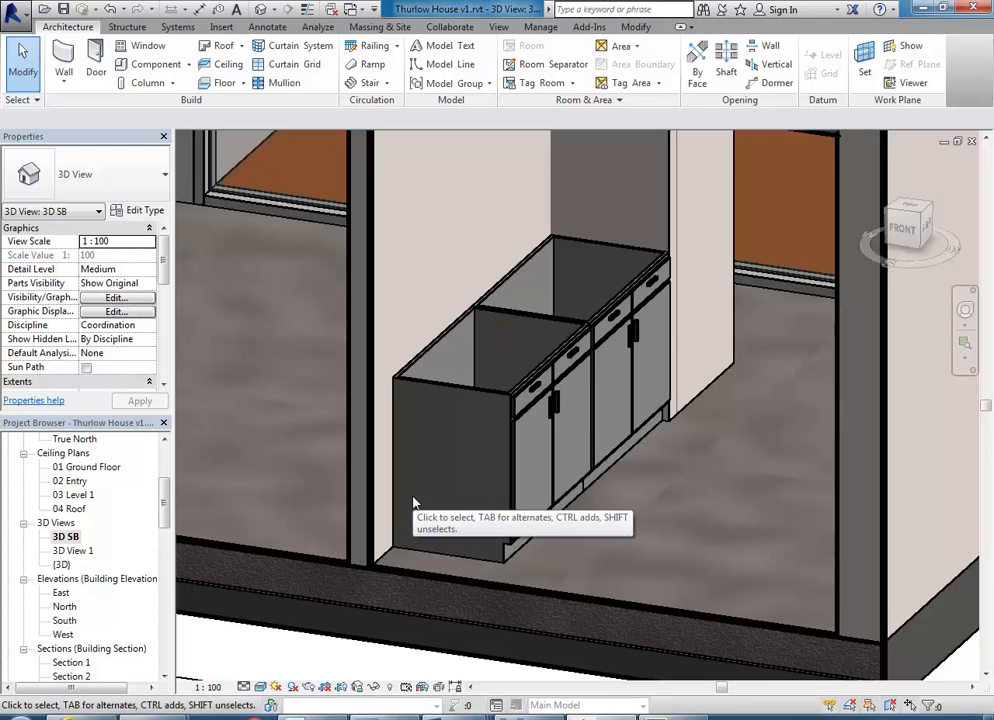
middle_click_drag(416, 503, 470, 420)
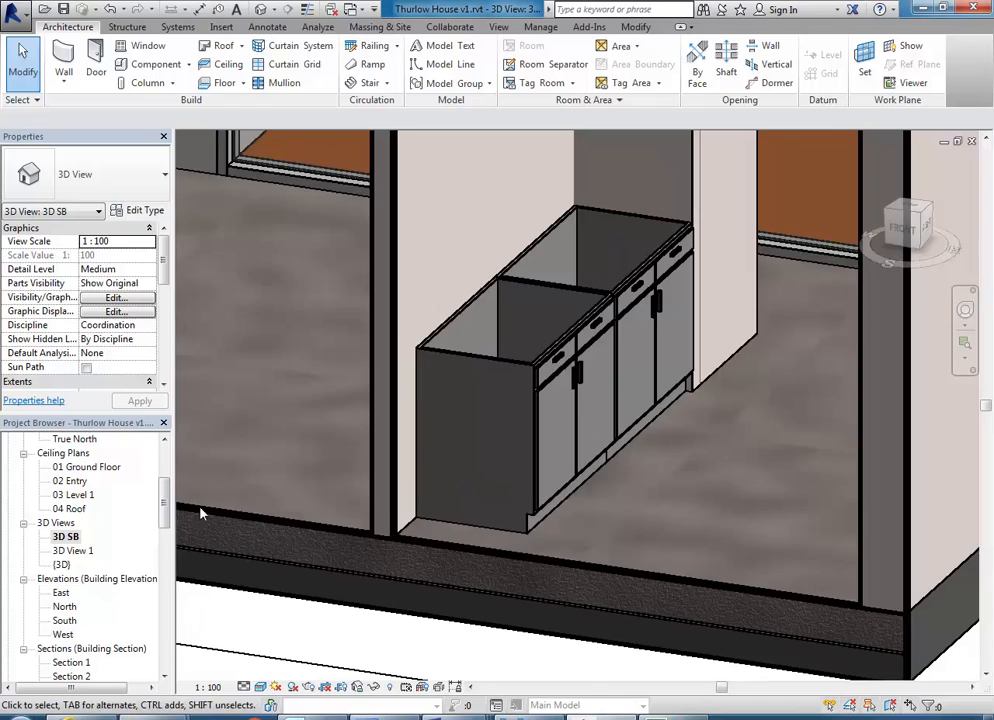
scroll(260, 508, "down", 3)
middle_click_drag(370, 503, 464, 481)
left_click(425, 597)
scroll(415, 529, "down", 4)
middle_click_drag(415, 529, 537, 514)
middle_click_drag(379, 432, 468, 486, "shift")
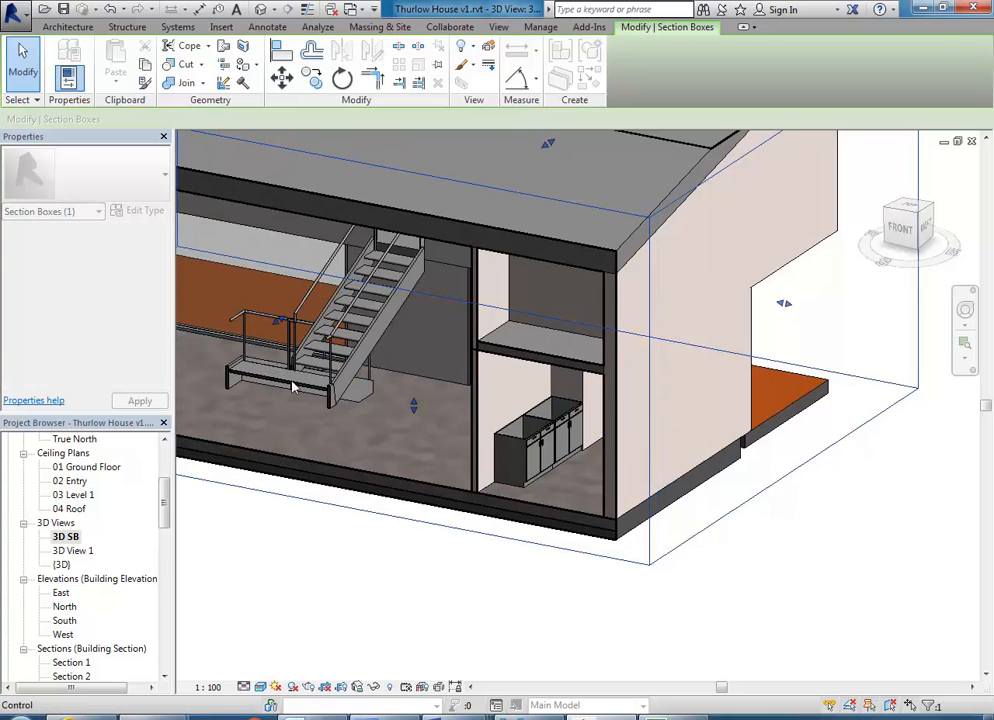
key("Escape")
Return to the 01 Ground Floor w plan image view at the area 11 cabinets
left_click_drag(168, 512, 168, 489)
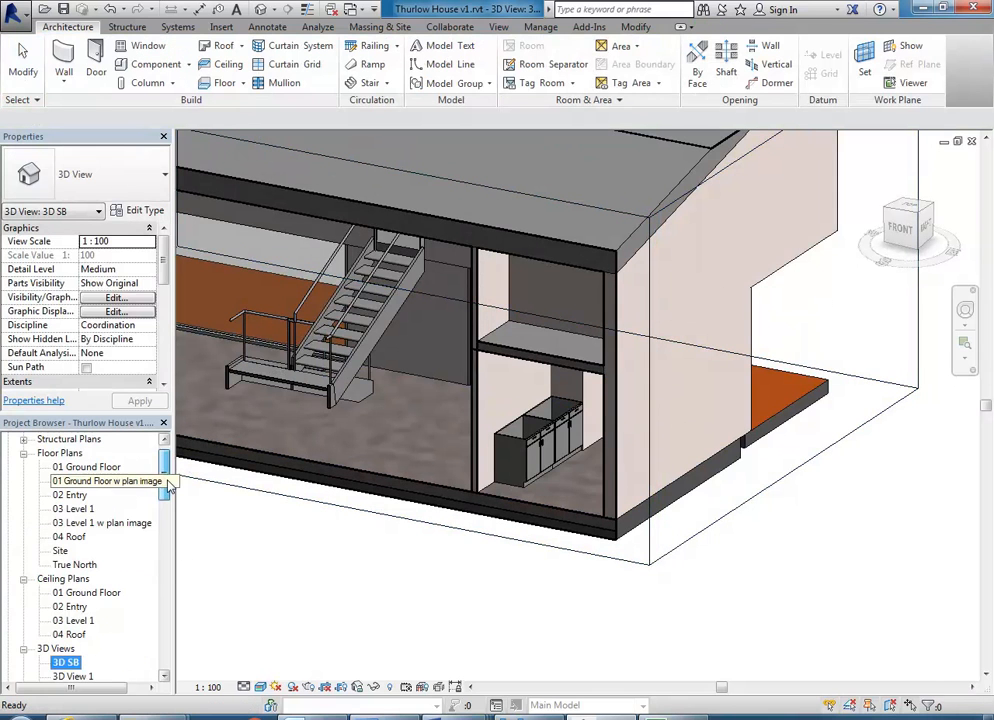
double_click(87, 467)
middle_click_drag(714, 499, 600, 350)
double_click(105, 481)
scroll(459, 462, "up", 4)
middle_click_drag(467, 476, 537, 452)
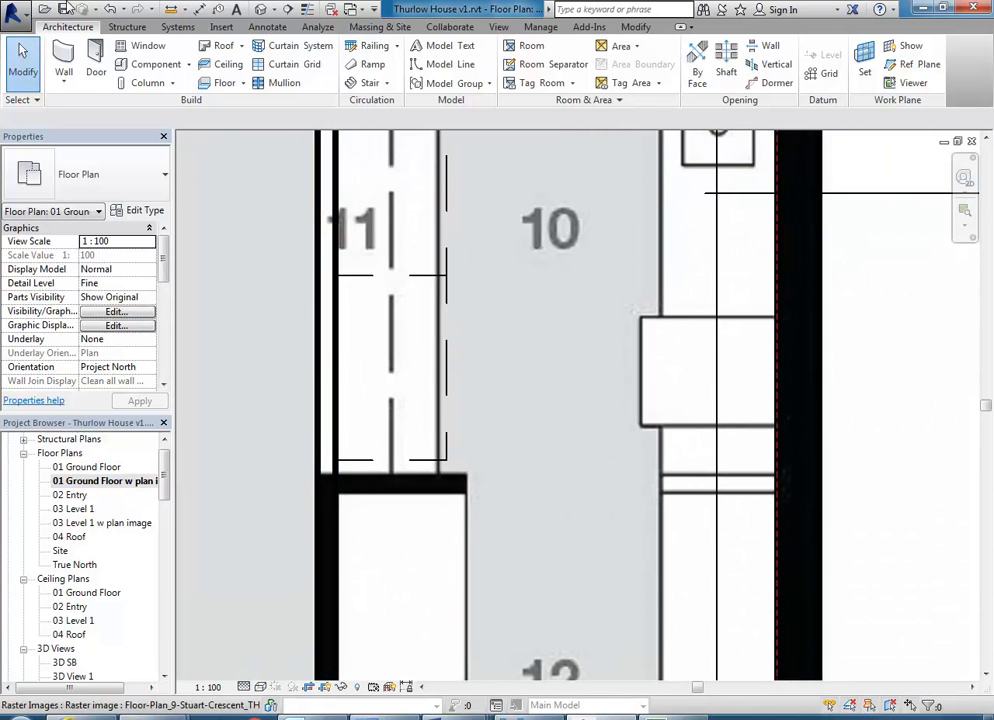
Draw a Generic 100mm Wall about 700 mm long over the plan's black wall between area 11's cabinets and the cupboards beyond
left_click(66, 60)
scroll(340, 475, "up", 2)
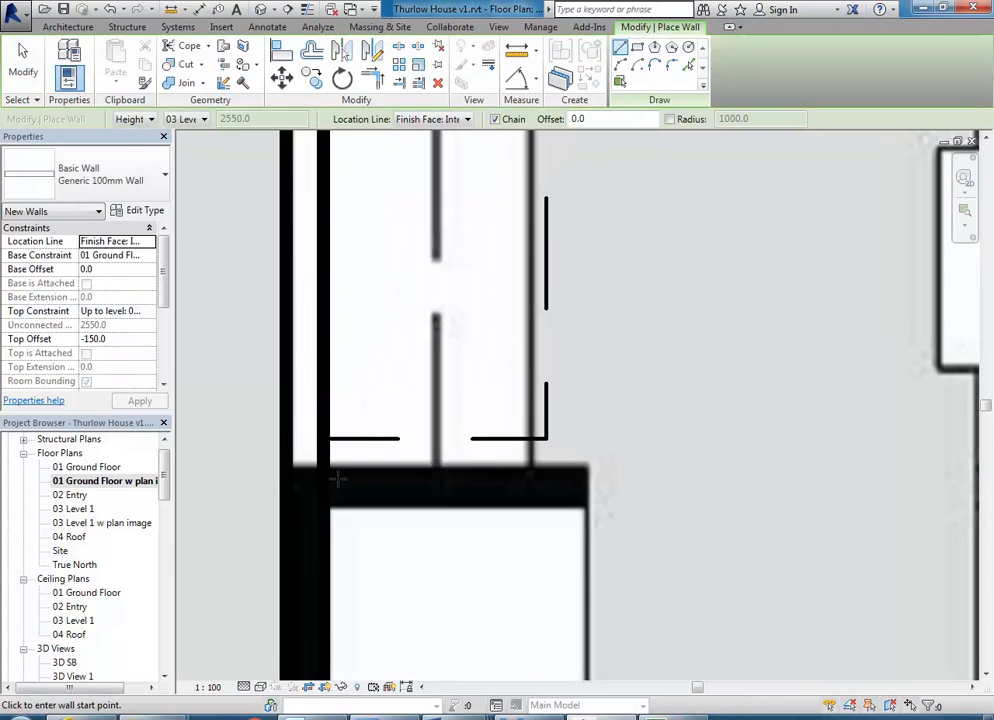
left_click(328, 467)
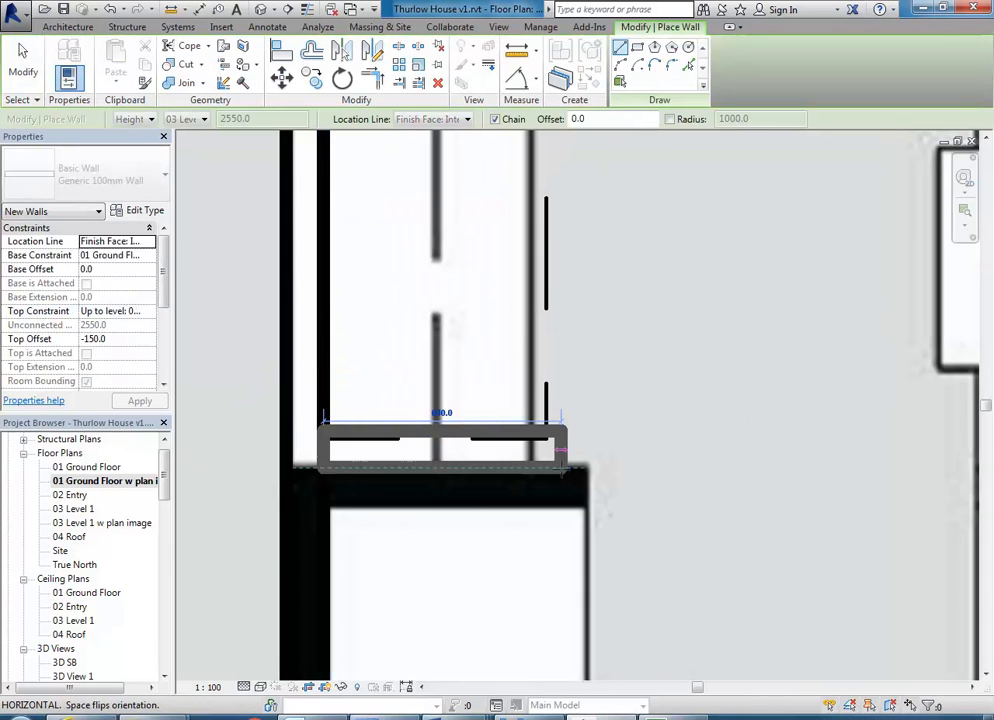
key("space")
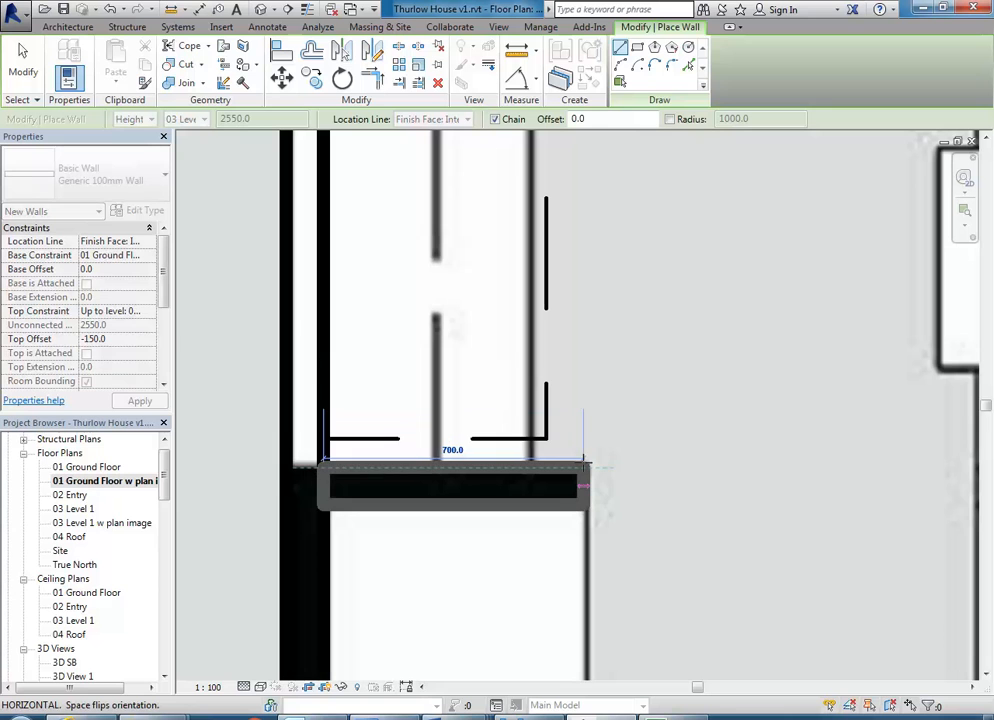
left_click(585, 465)
key("Escape")
key("Escape")
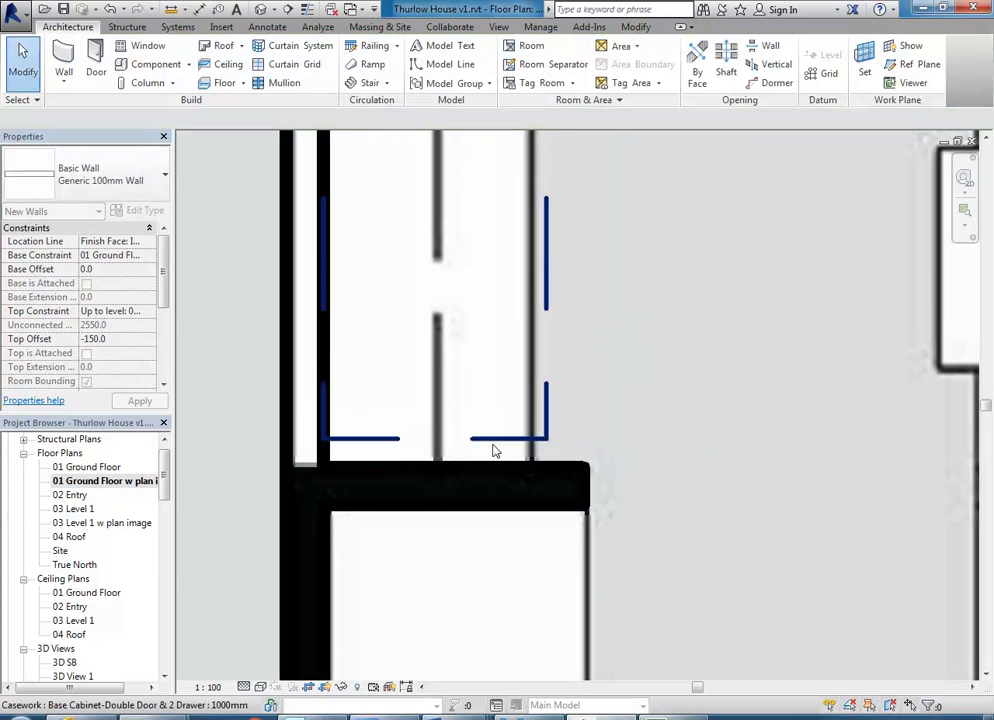
Measure the gap between the end of area 11's lower base cabinet and the adjoining Generic 100mm Wall
scroll(465, 480, "down", 2)
scroll(443, 500, "up", 2)
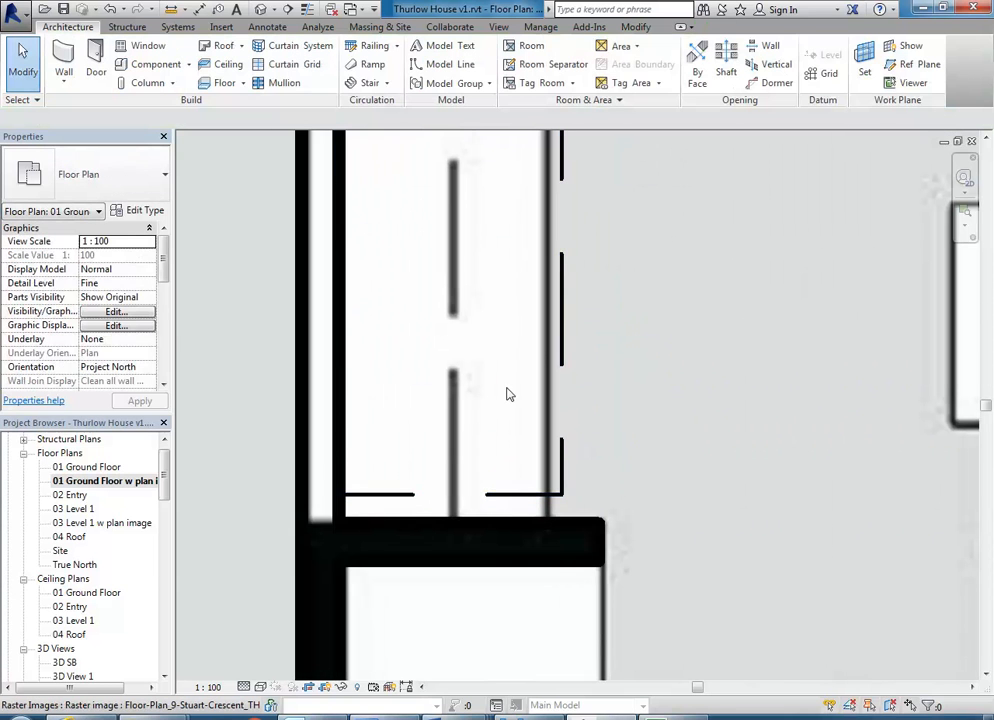
left_click(170, 9)
scroll(490, 375, "up", 2)
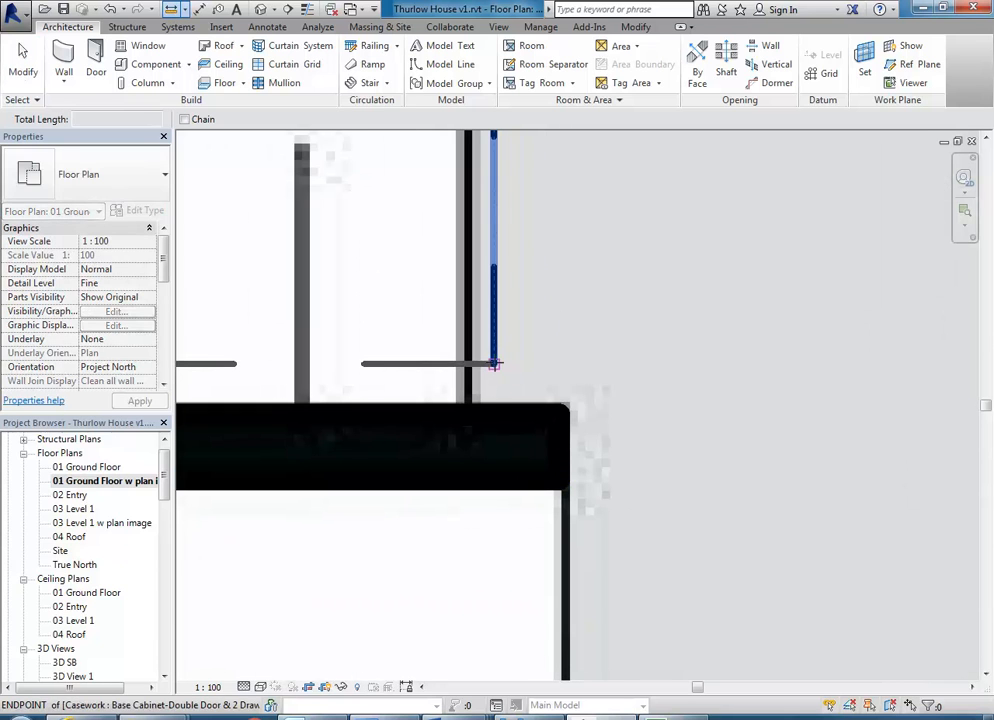
left_click(493, 364)
left_click(493, 414)
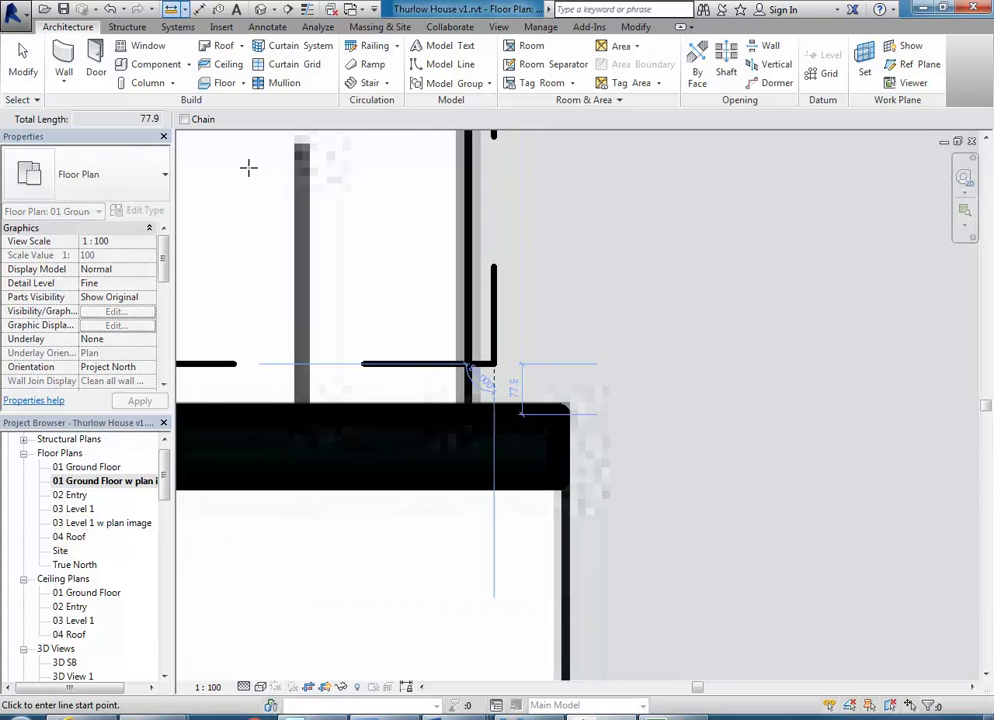
scroll(395, 340, "down", 2)
middle_click_drag(418, 362, 535, 459)
key("Escape")
scroll(450, 411, "down", 2)
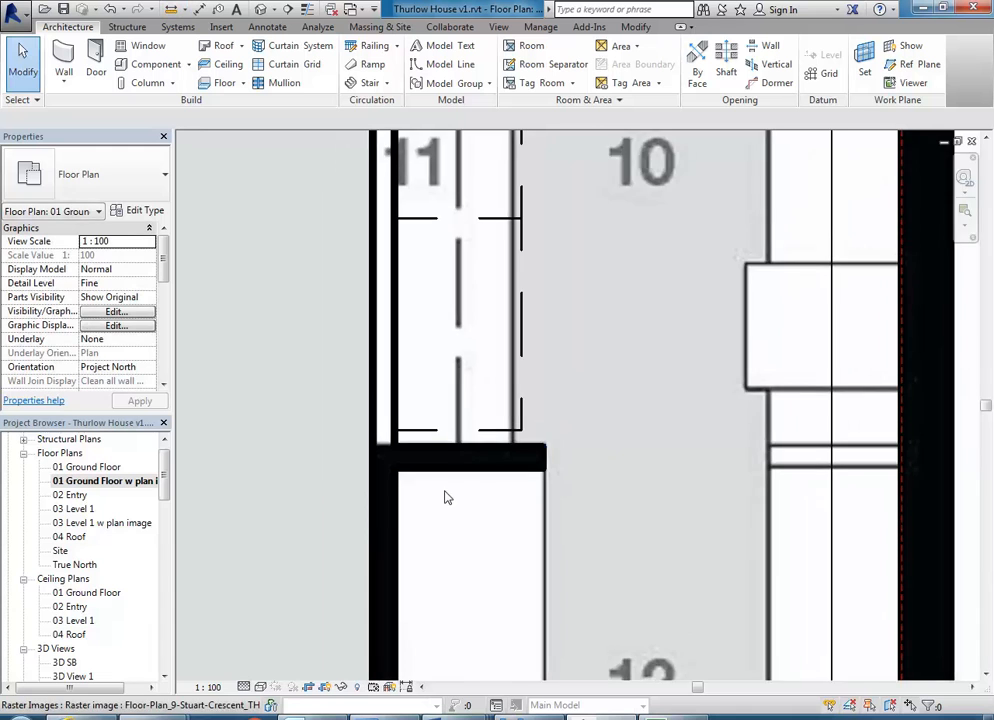
scroll(429, 444, "up", 2)
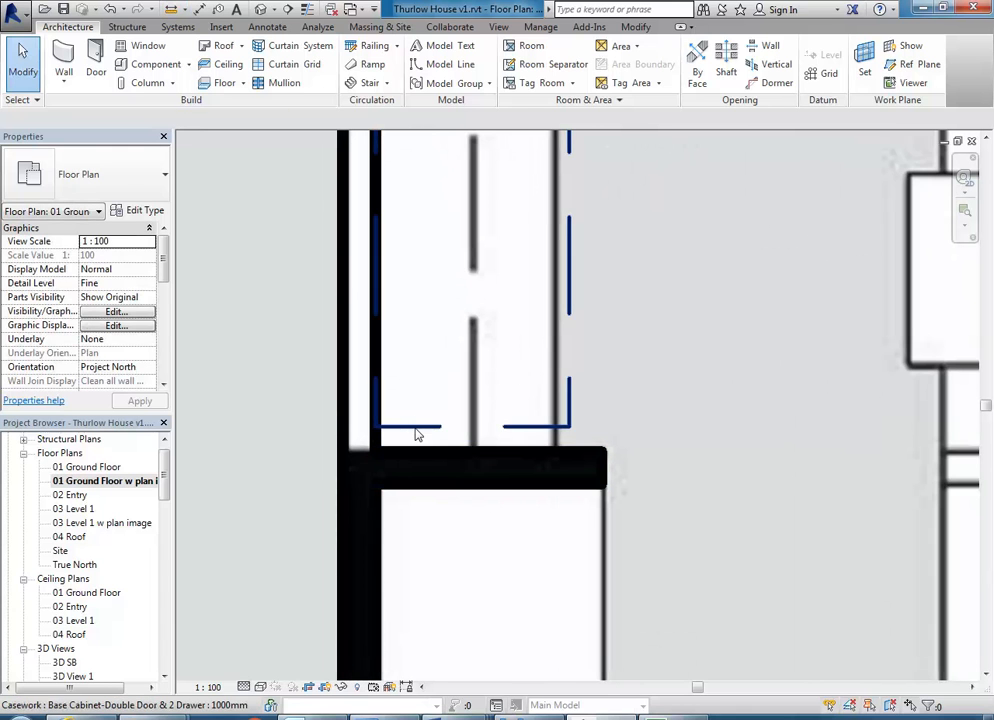
Align the near face of the short Generic 100mm Wall with the end of area 11's lower base cabinet
left_click(418, 432)
scroll(430, 446, "down", 4)
middle_click_drag(411, 446, 381, 471)
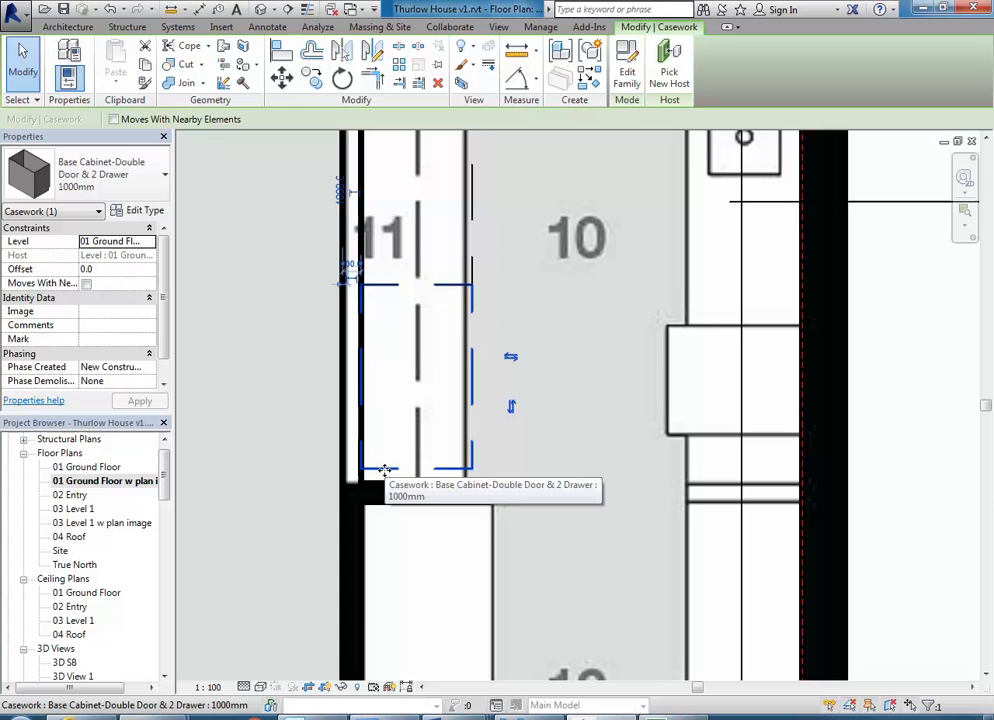
scroll(352, 333, "down", 1)
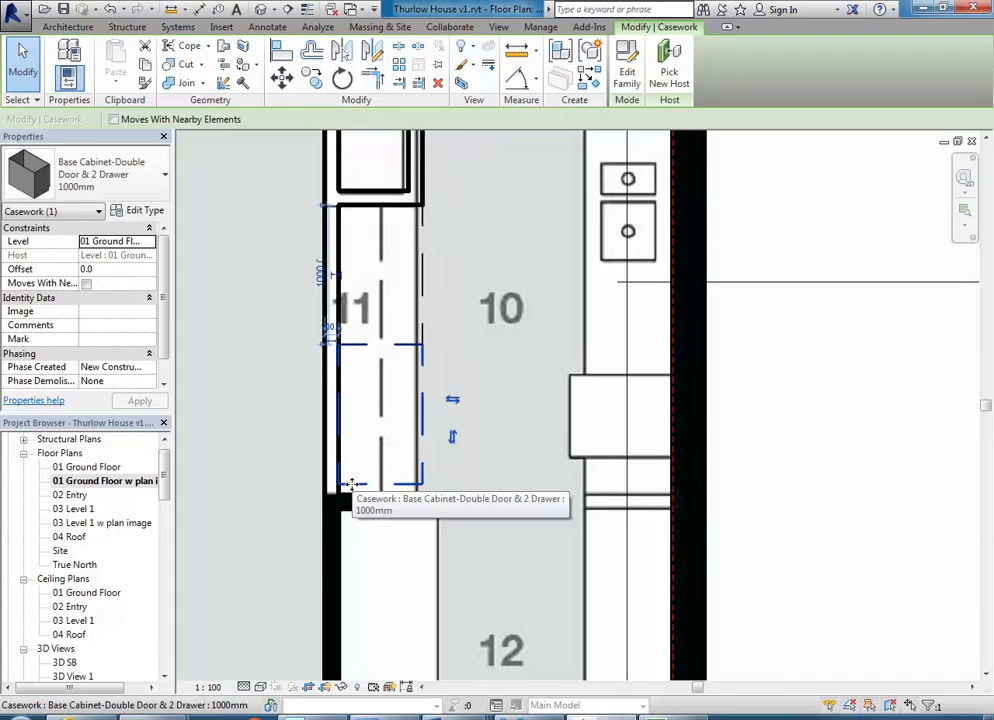
scroll(355, 482, "up", 3)
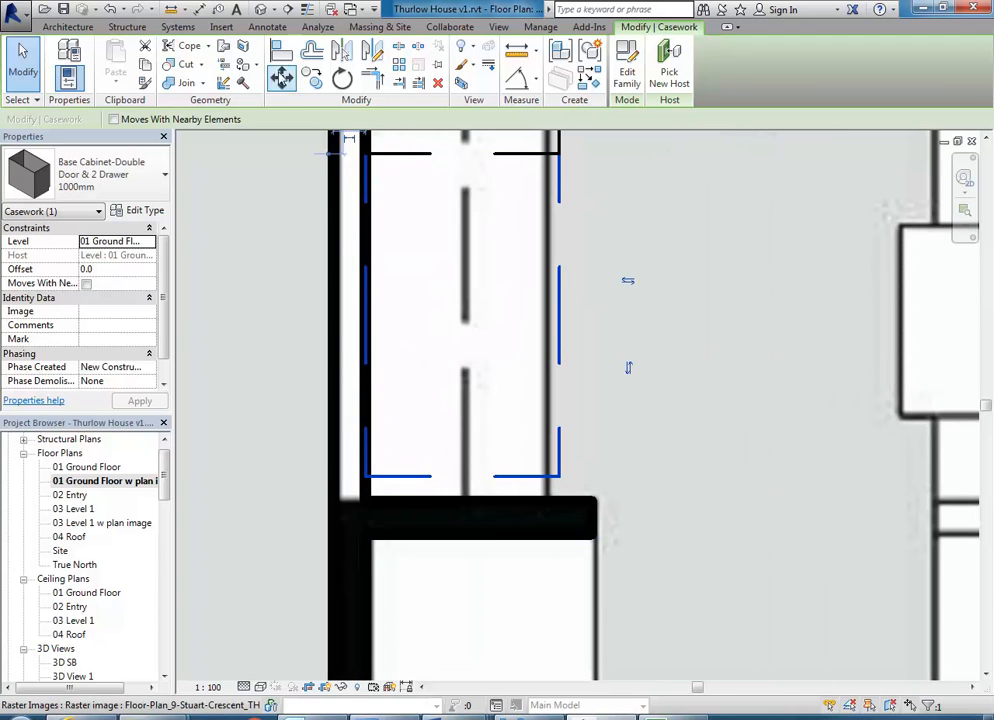
left_click(281, 52)
left_click(406, 478)
left_click(405, 500)
key("Escape")
key("Escape")
scroll(406, 396, "down", 3)
middle_click_drag(424, 338, 390, 338)
scroll(374, 382, "down", 1)
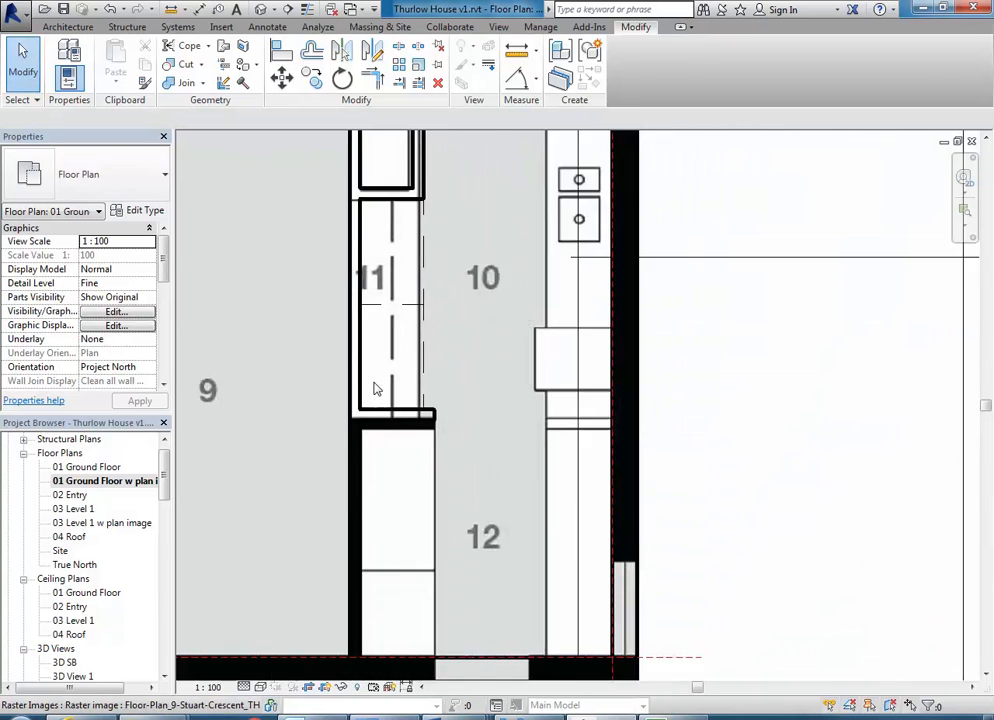
Inspect the type dimensions of area 11's lower 1000mm Base Cabinet-Double Door & 2 Drawer without changing them
scroll(375, 385, "down", 2)
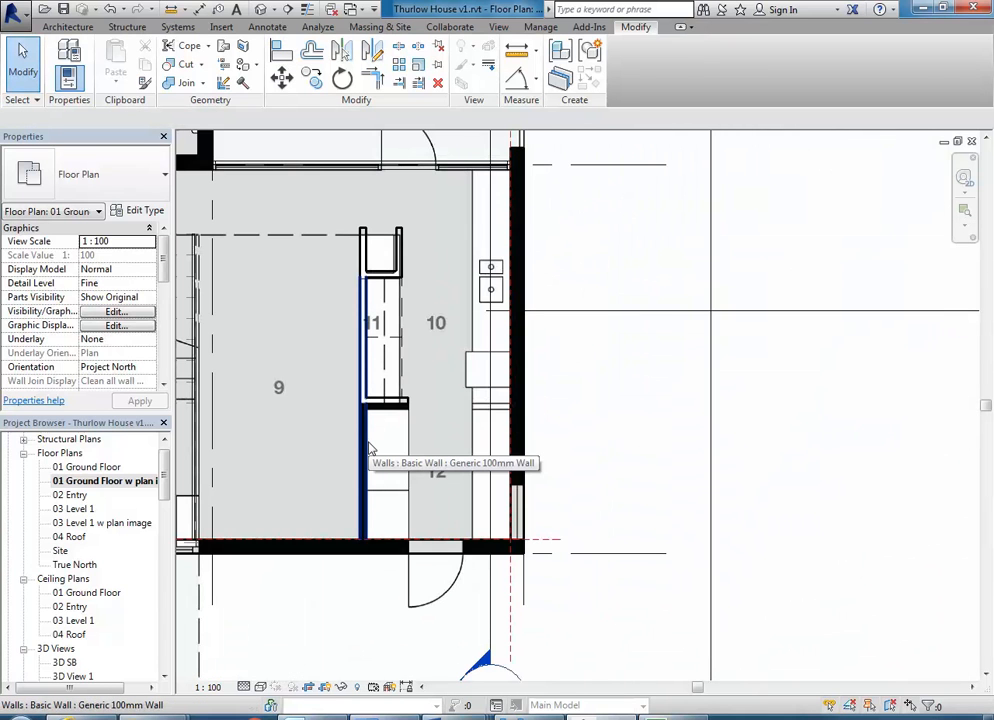
scroll(369, 449, "up", 4)
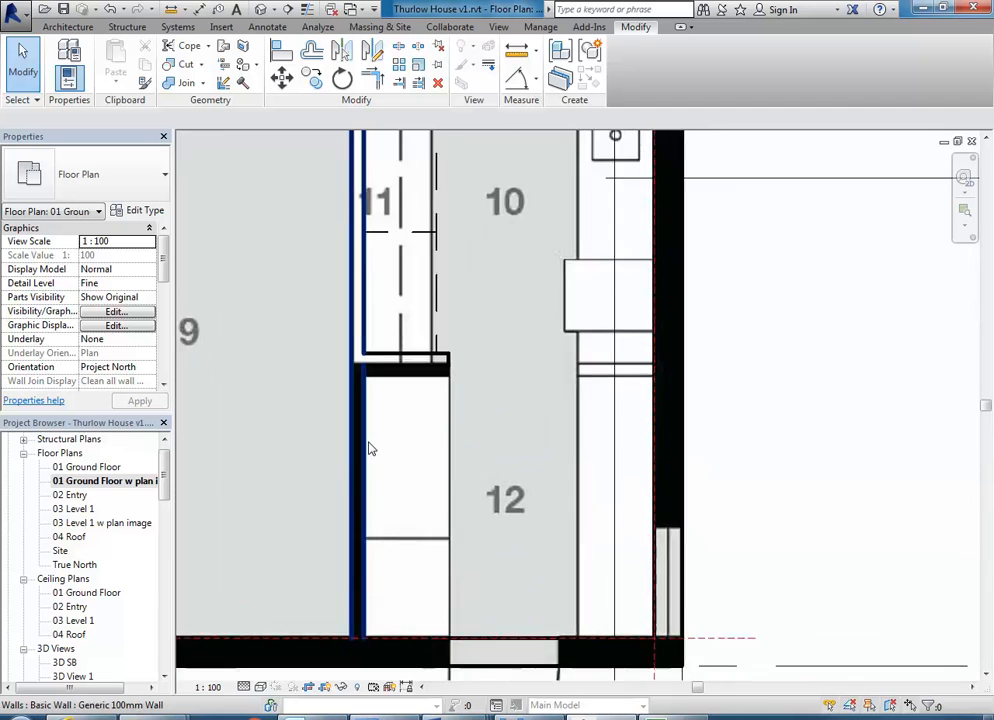
scroll(370, 449, "down", 2)
middle_click_drag(397, 370, 376, 433)
scroll(388, 380, "up", 1)
scroll(384, 398, "up", 1)
scroll(370, 424, "up", 1)
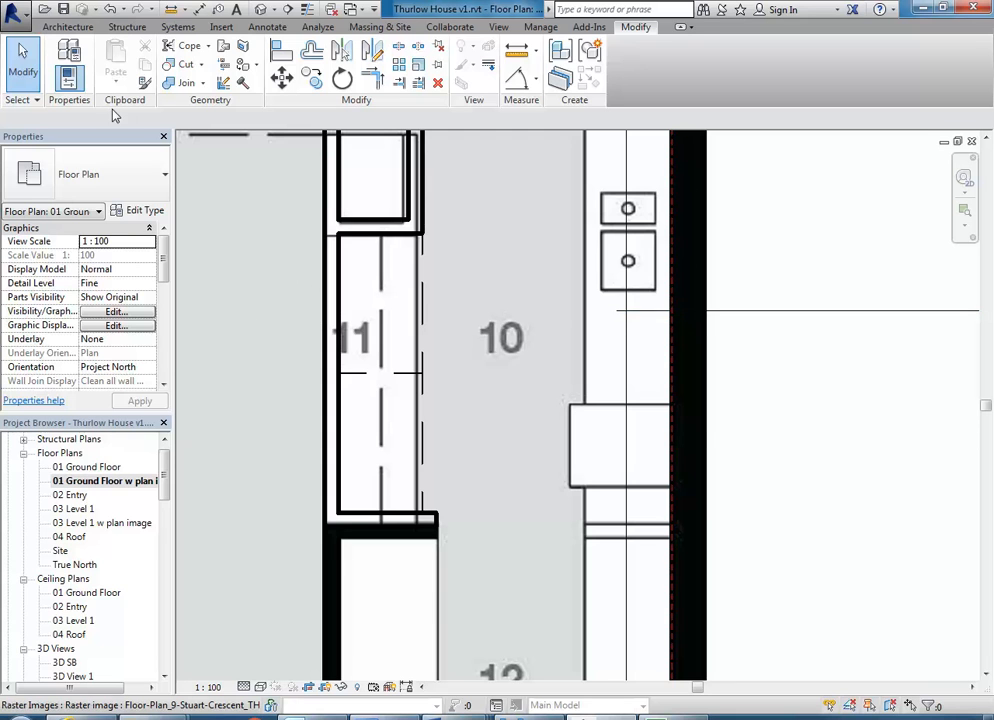
left_click(395, 444)
middle_click_drag(396, 478, 422, 428)
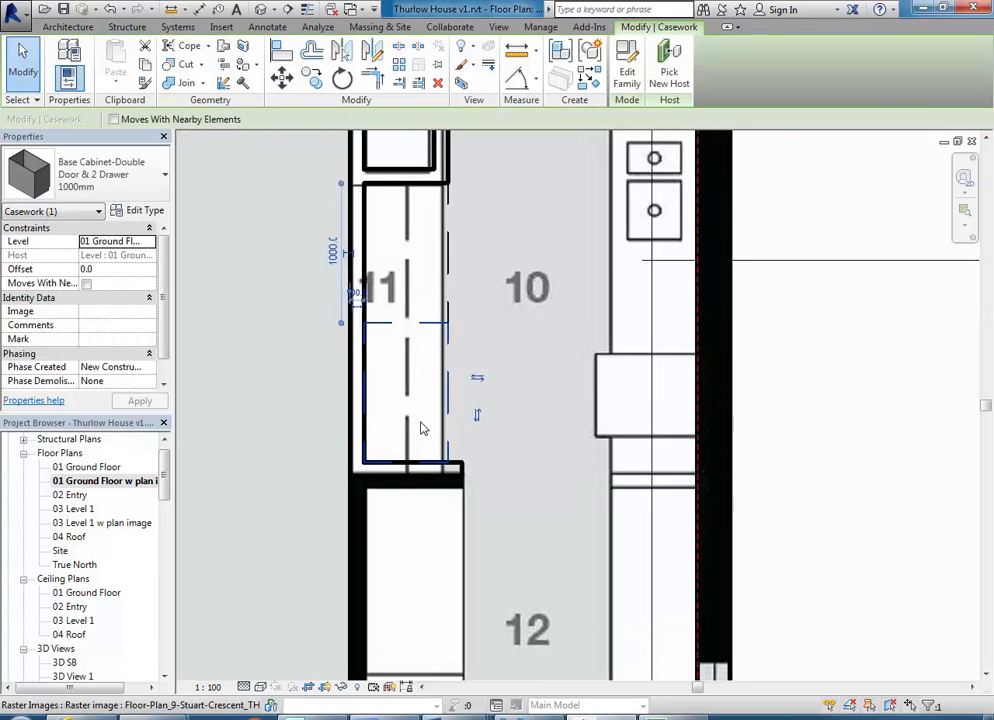
scroll(422, 428, "up", 3)
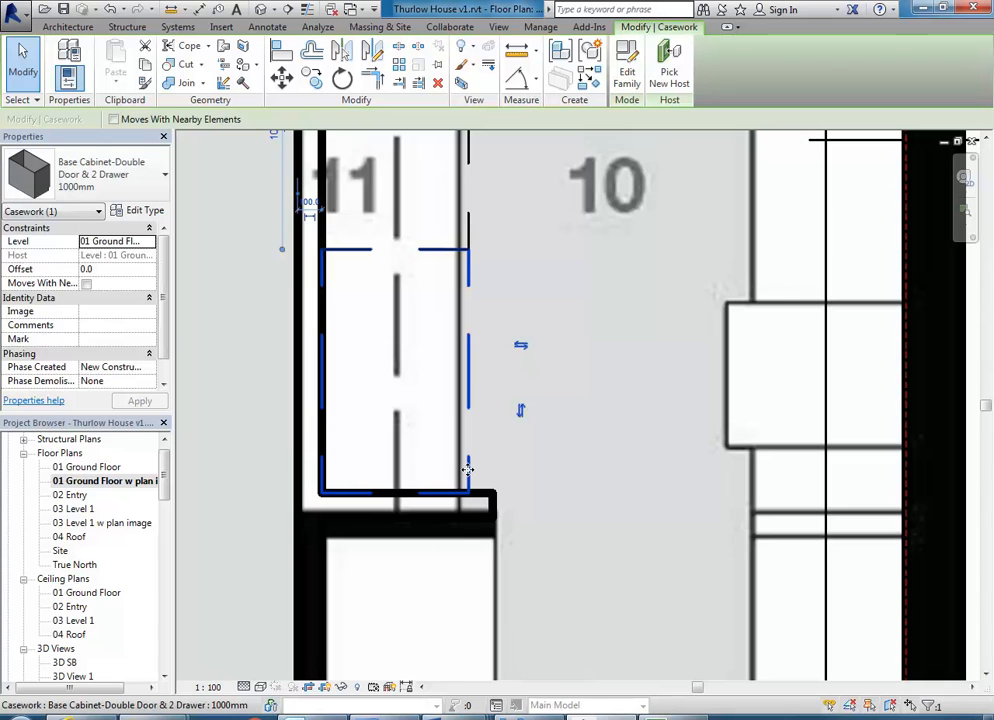
left_click(136, 211)
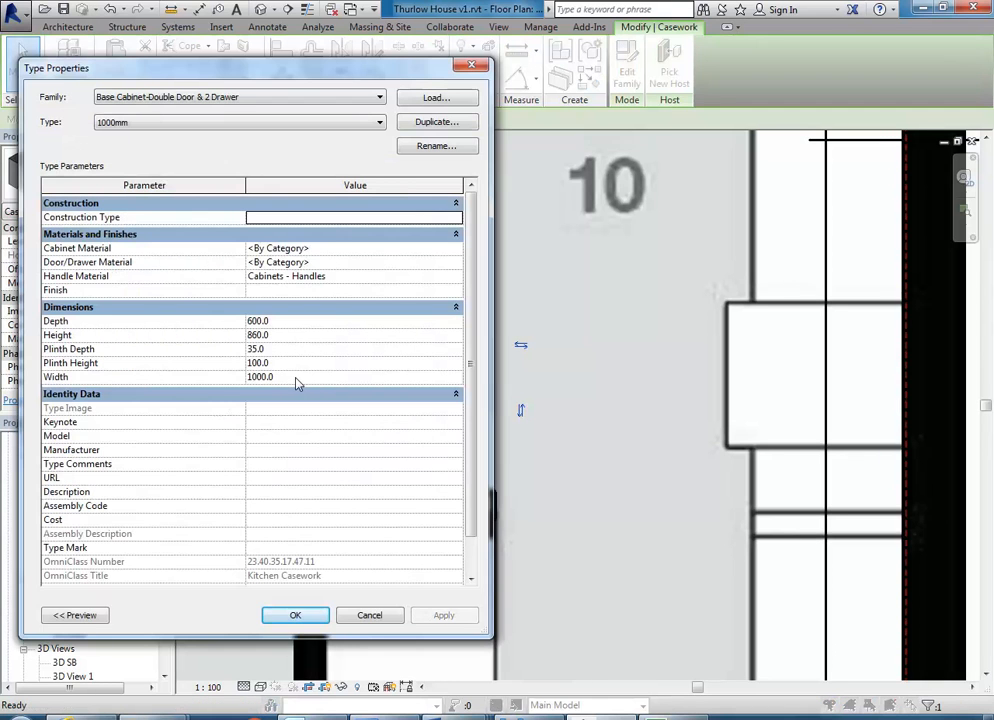
left_click(389, 617)
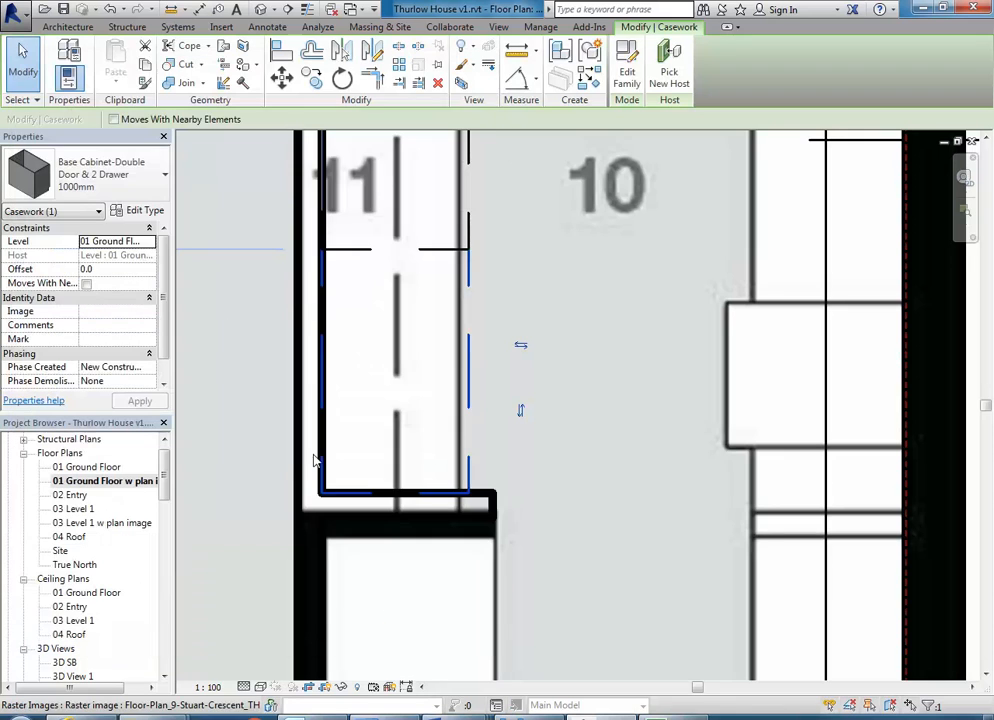
right_click(225, 221)
left_click(266, 226)
scroll(313, 271, "down", 2)
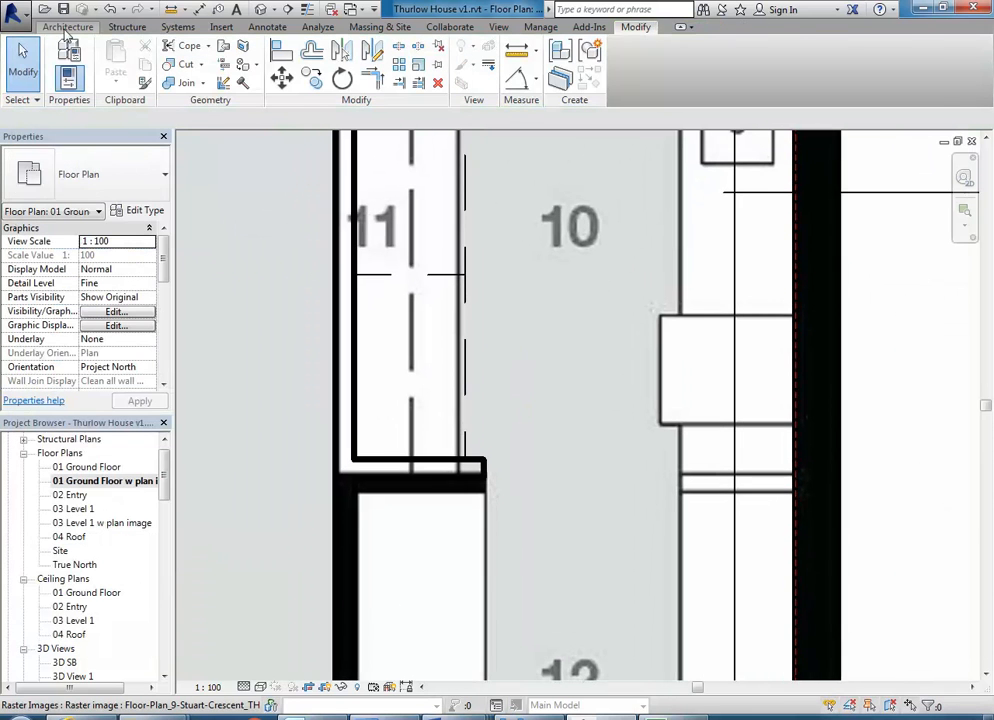
Load the Counter Top.rfa family from the Casework library's Counter Tops folder for component placement
left_click(68, 27)
left_click(152, 65)
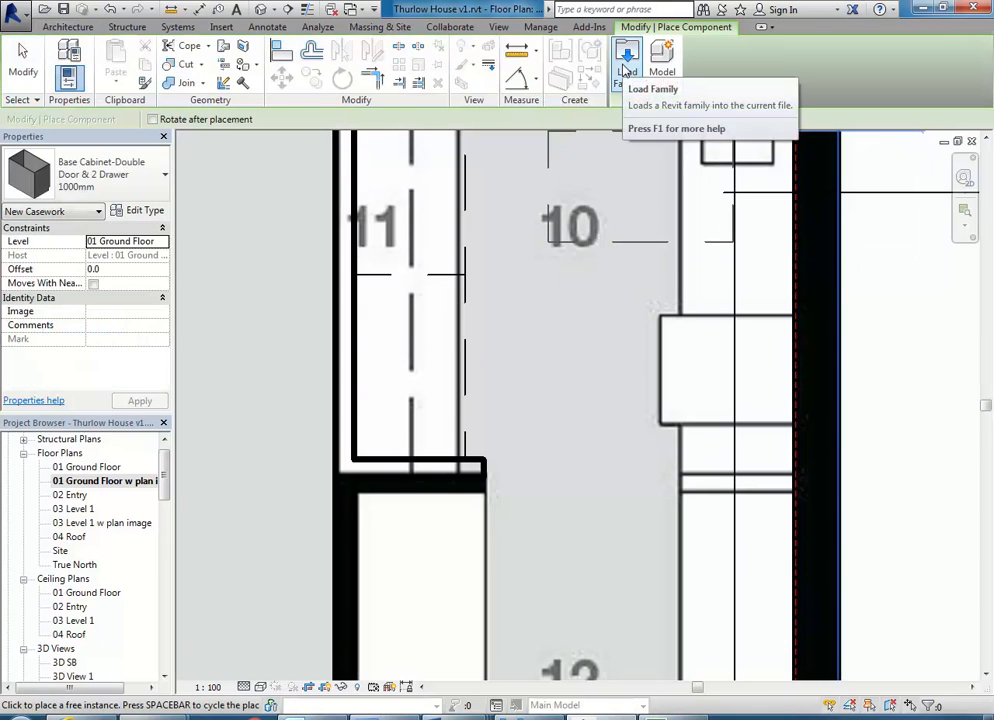
left_click(626, 72)
double_click(363, 138)
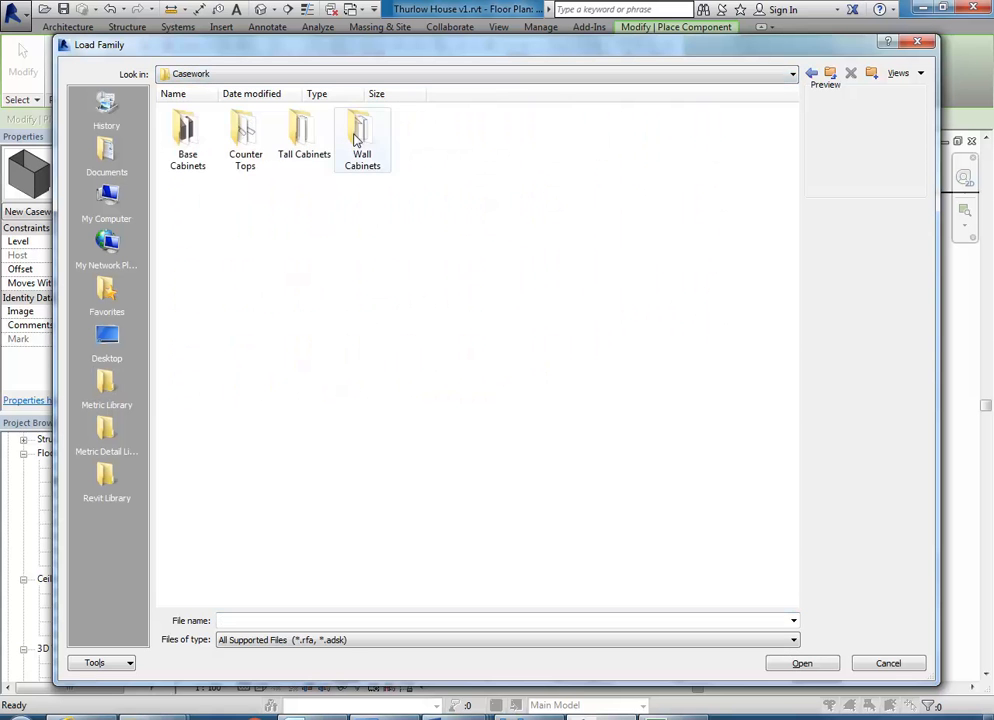
double_click(246, 133)
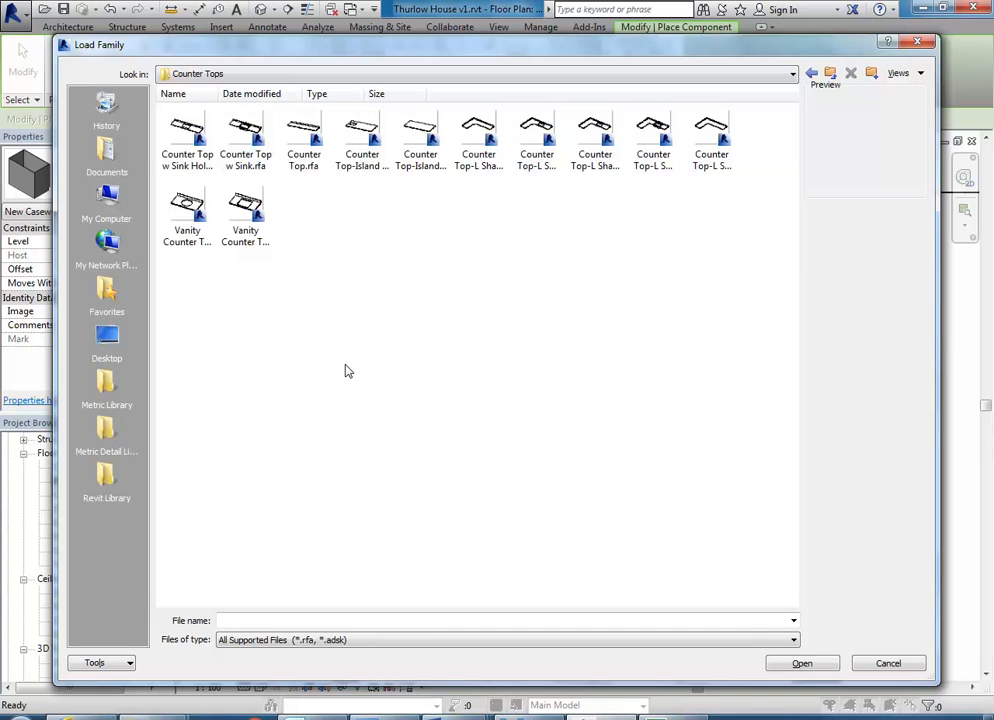
left_click(301, 140)
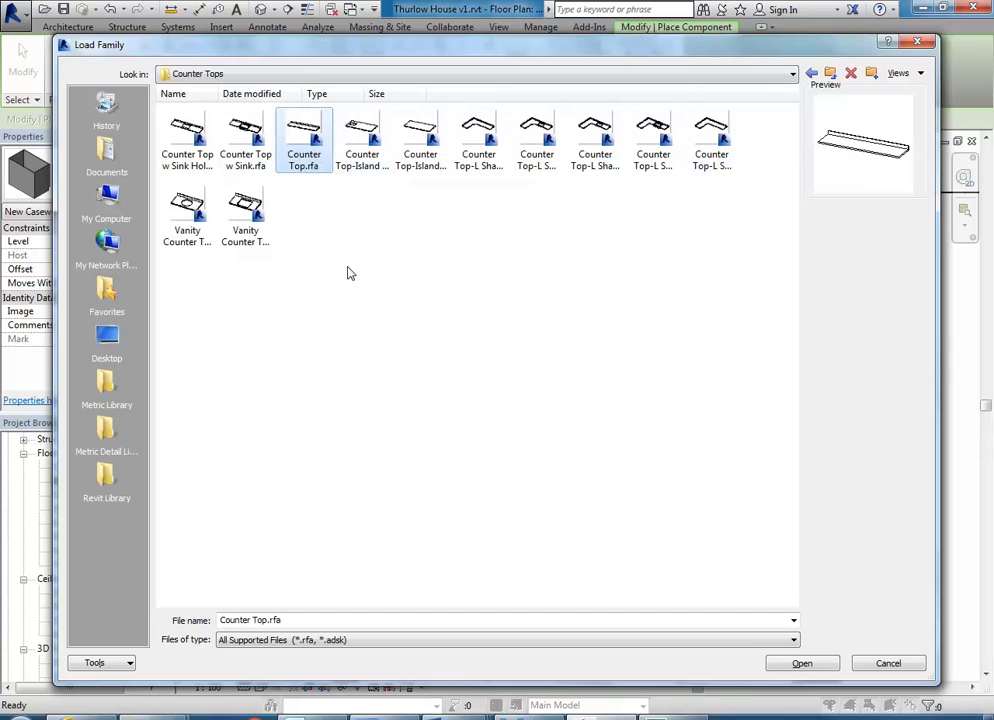
double_click(305, 145)
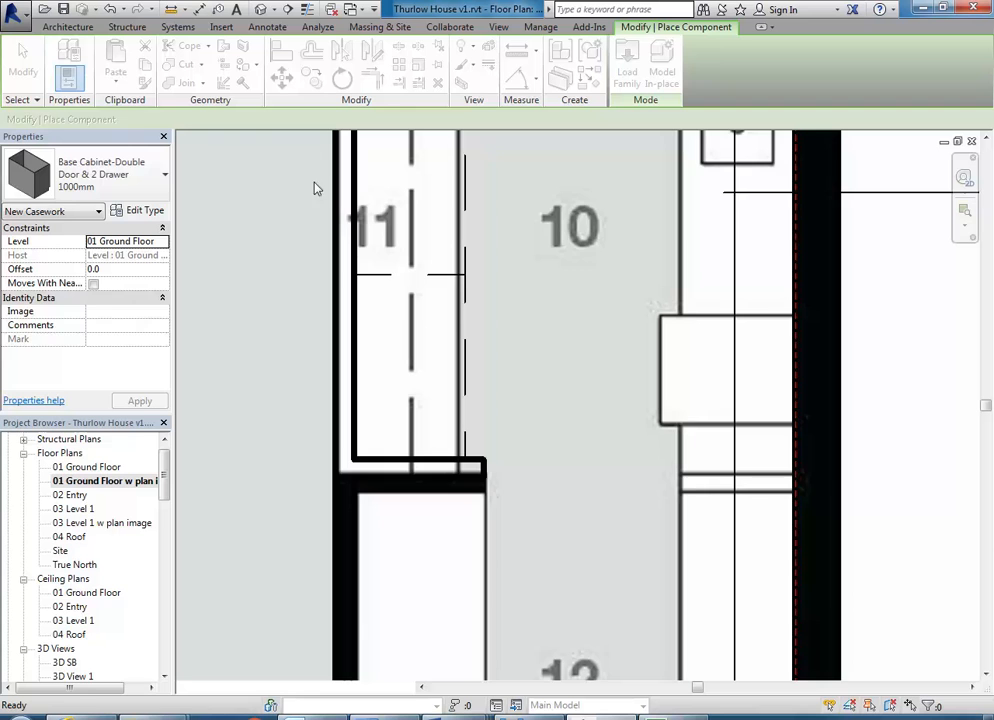
Place a Counter Top 600mm Depth, rotated to run along area 11's base cabinets, from the lower cabinet's rear corner
key("space")
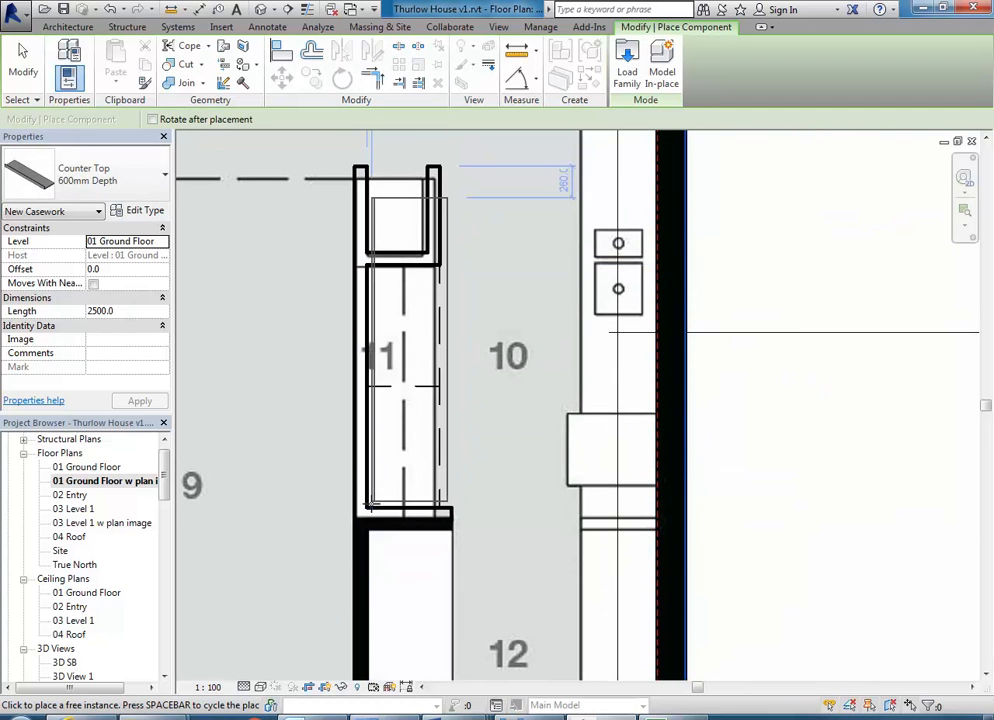
scroll(367, 506, "up", 3)
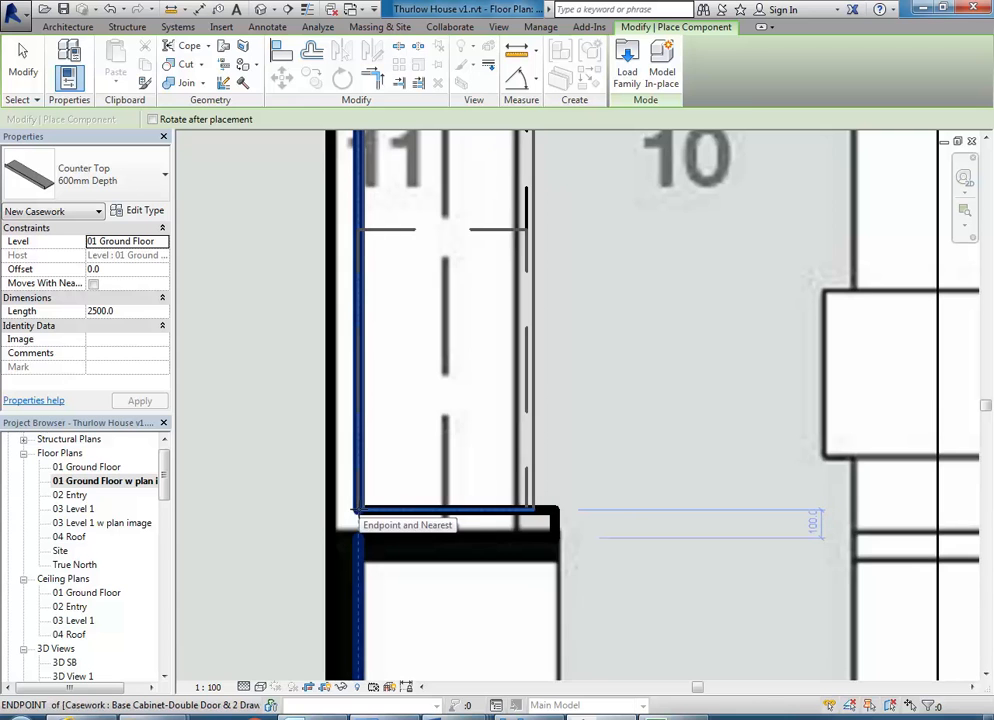
left_click(357, 512)
scroll(370, 540, "down", 3)
key("Escape")
key("Escape")
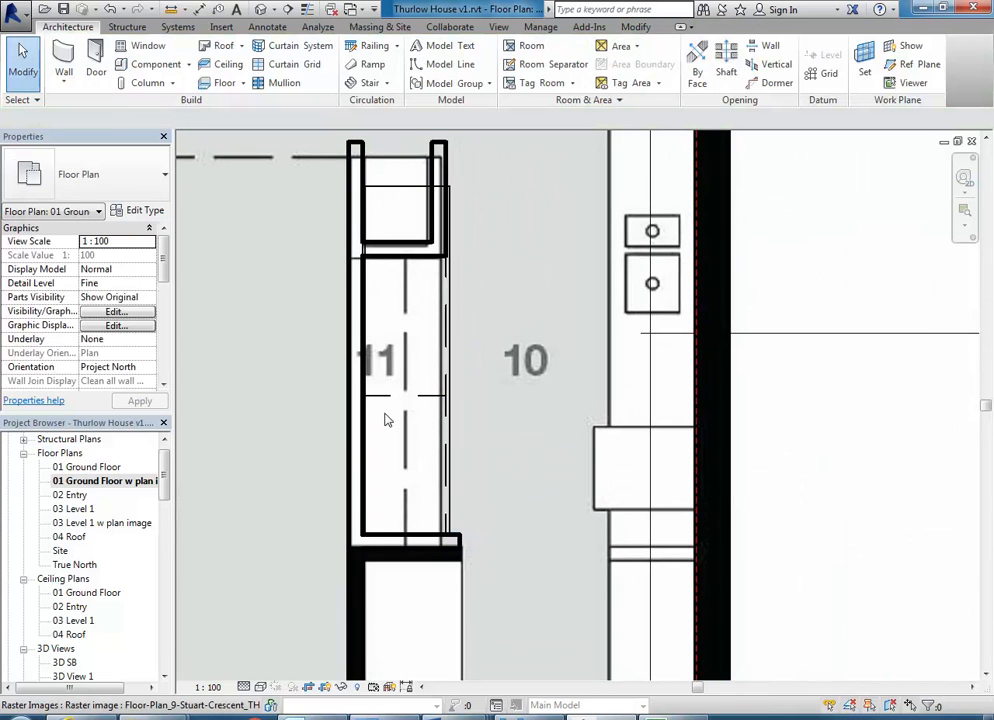
Shorten the counter top to 2000 mm so it ends at the wall face beyond area 11's upper cabinet
left_click(450, 410)
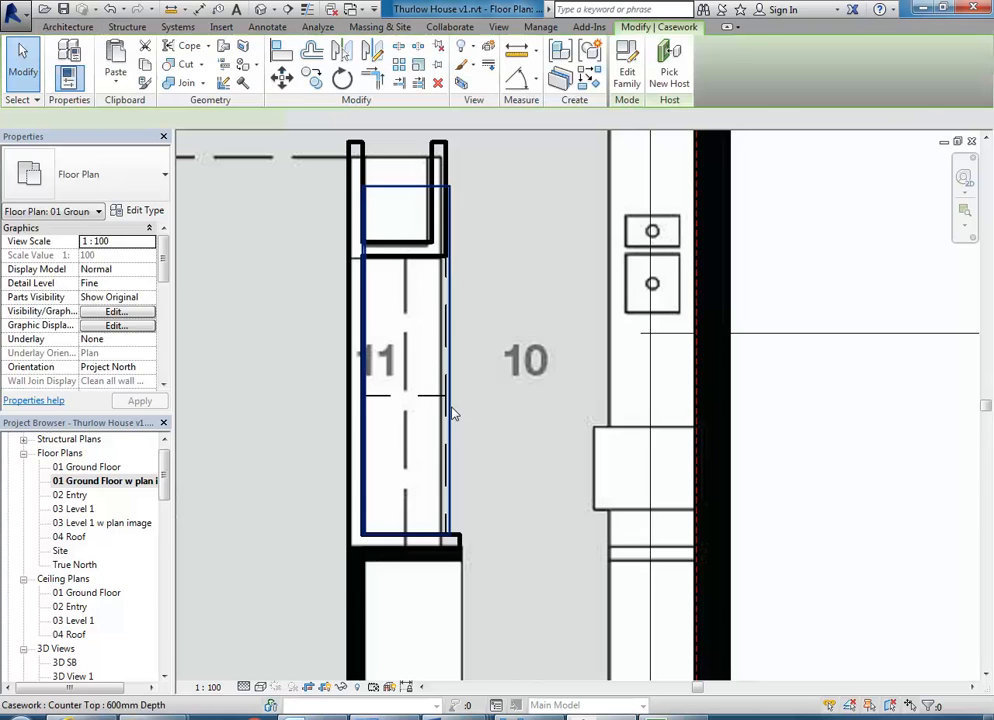
scroll(372, 193, "up", 5)
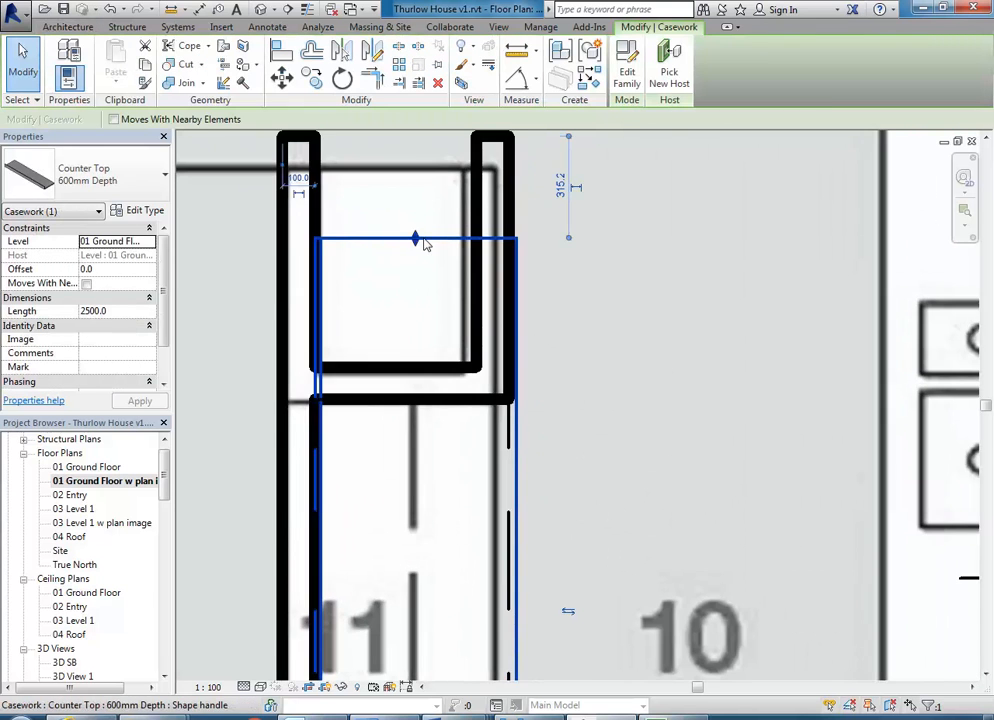
scroll(414, 293, "down", 3)
middle_click_drag(414, 293, 414, 175)
scroll(398, 325, "up", 2)
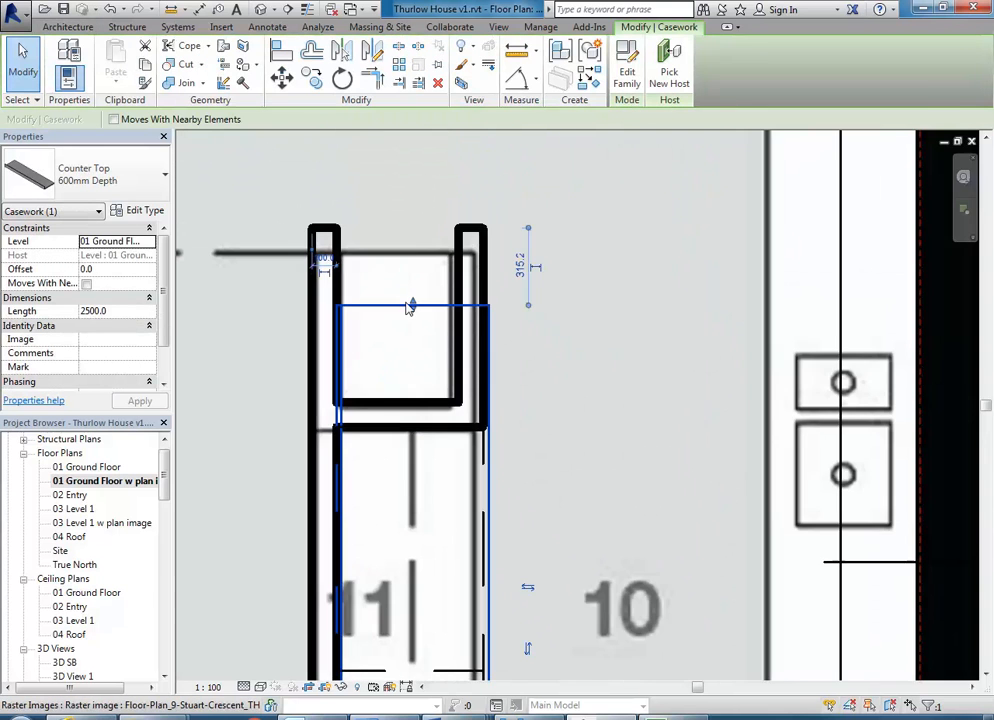
left_click_drag(413, 311, 404, 436)
scroll(497, 346, "down", 5)
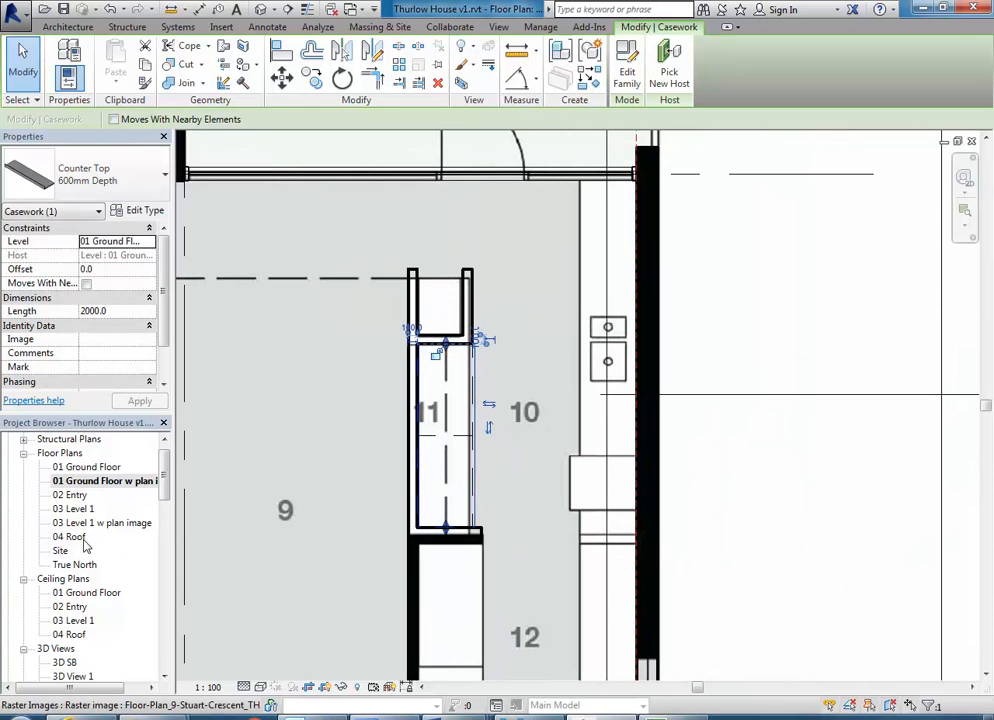
Examine the counter top's fit over the base cabinets and between the end walls in the 3D SB view
double_click(64, 663)
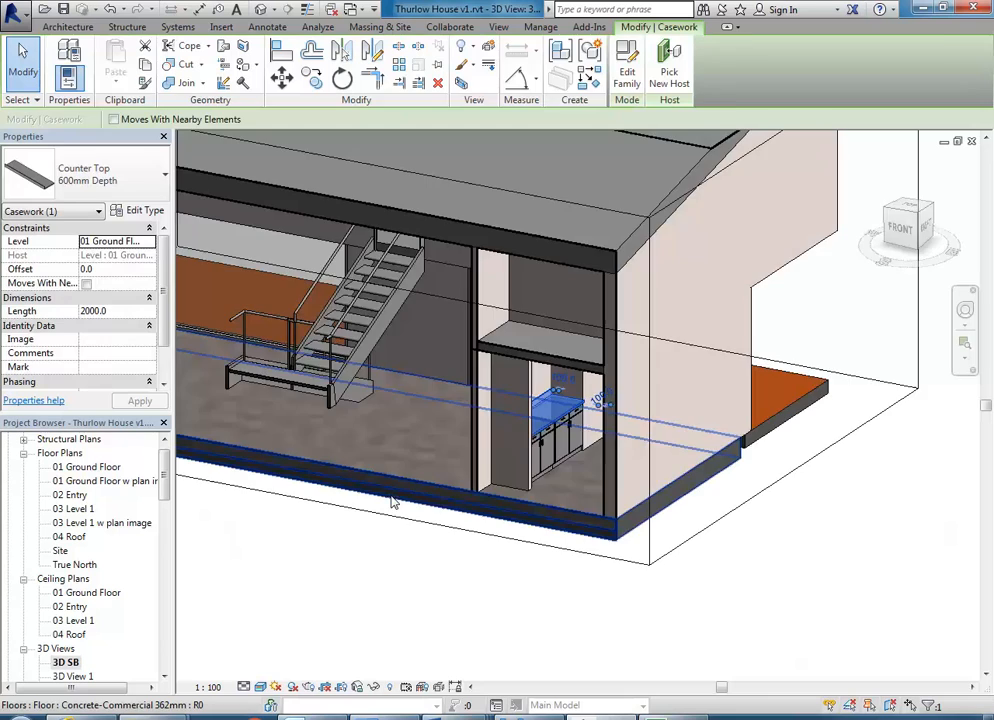
left_click(486, 595)
middle_click_drag(577, 448, 521, 433, "shift")
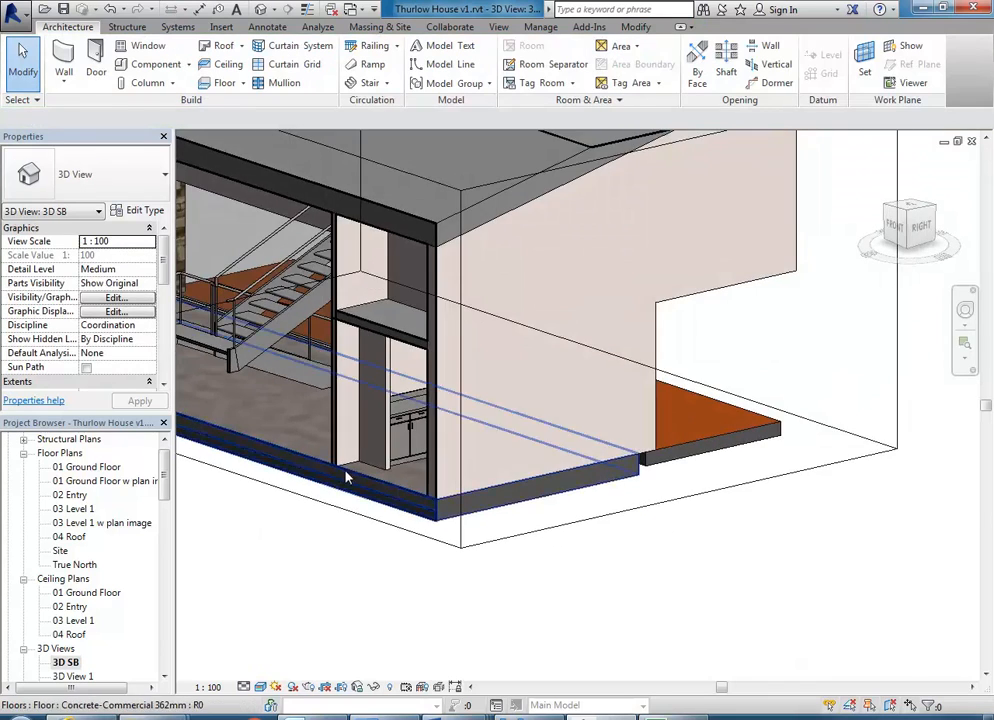
scroll(345, 471, "up", 2)
scroll(482, 368, "up", 3)
middle_click_drag(491, 374, 493, 392, "shift")
middle_click_drag(574, 397, 588, 384, "shift")
middle_click_drag(648, 370, 402, 345)
scroll(393, 336, "up", 1)
scroll(402, 345, "up", 1)
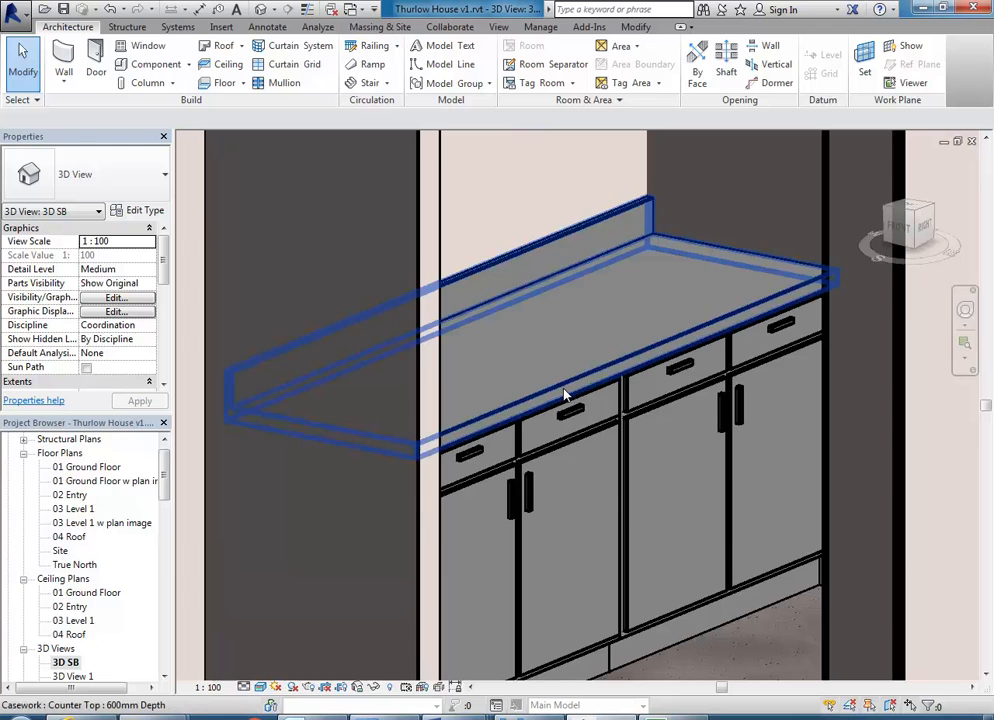
scroll(555, 345, "down", 4)
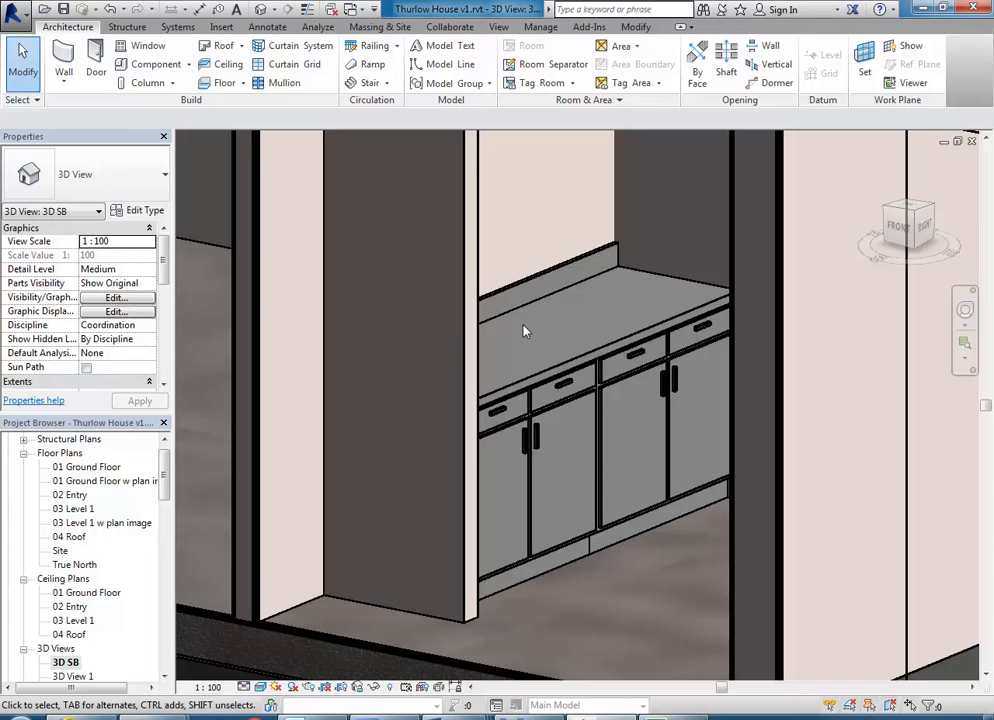
Return to the 01 Ground Floor w plan image view at kitchen areas 10, 11 and 12
double_click(75, 481)
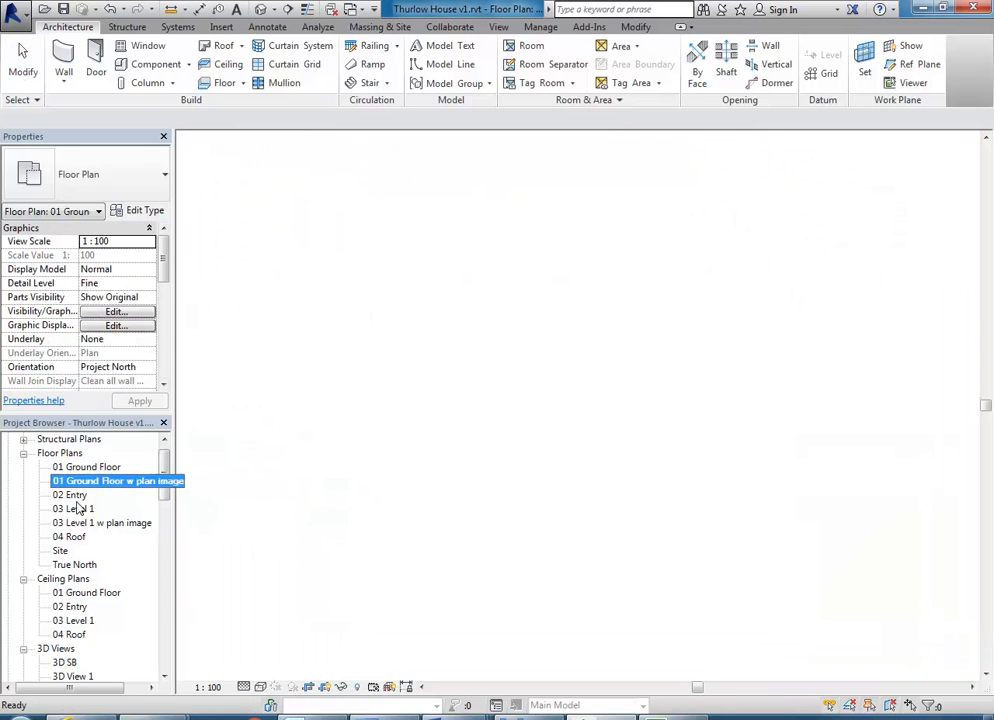
scroll(555, 430, "down", 3)
scroll(535, 381, "up", 5)
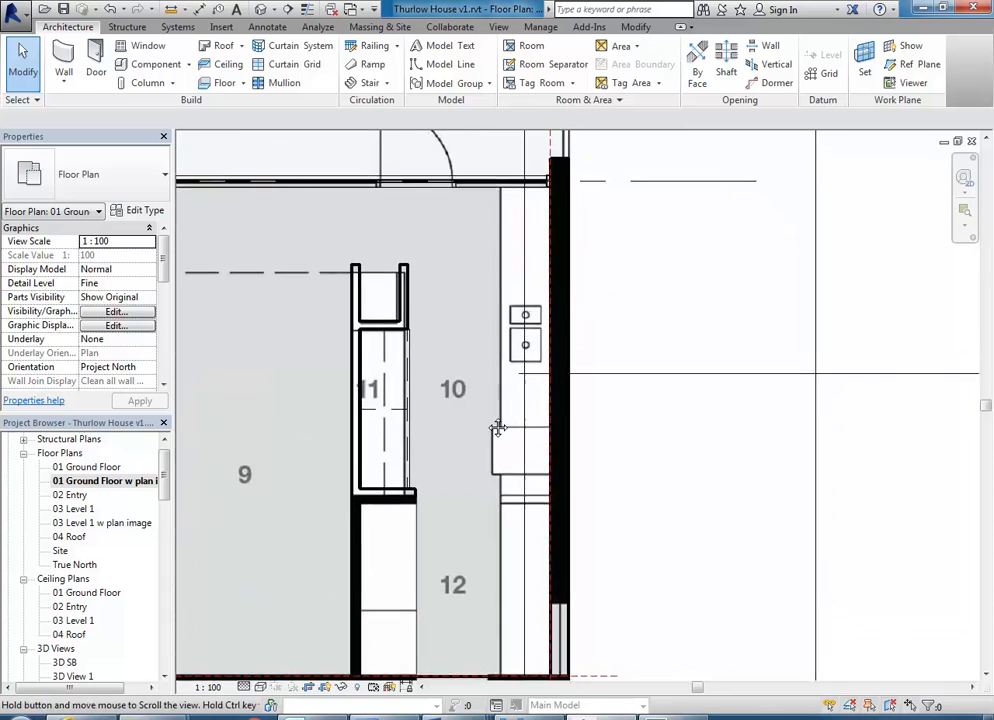
Start placing a component and browse for a family to load in the Revit Library's Casework > Domestic Kitchen folder
middle_click_drag(505, 402, 521, 359)
scroll(521, 360, "up", 1)
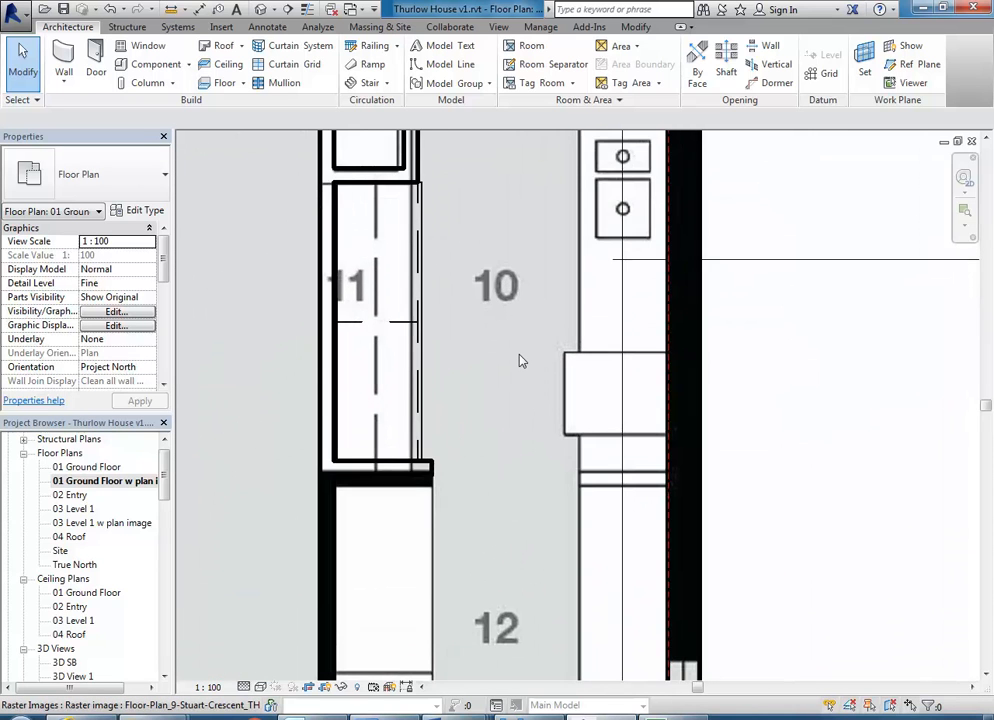
middle_click_drag(332, 492, 370, 473)
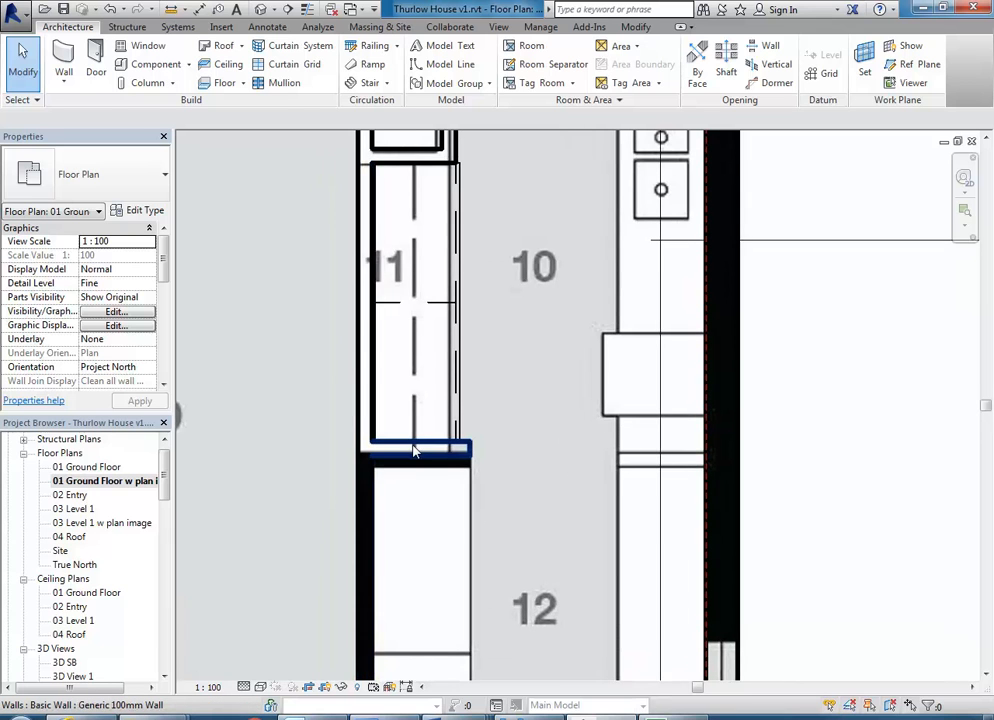
middle_click_drag(451, 453, 453, 506)
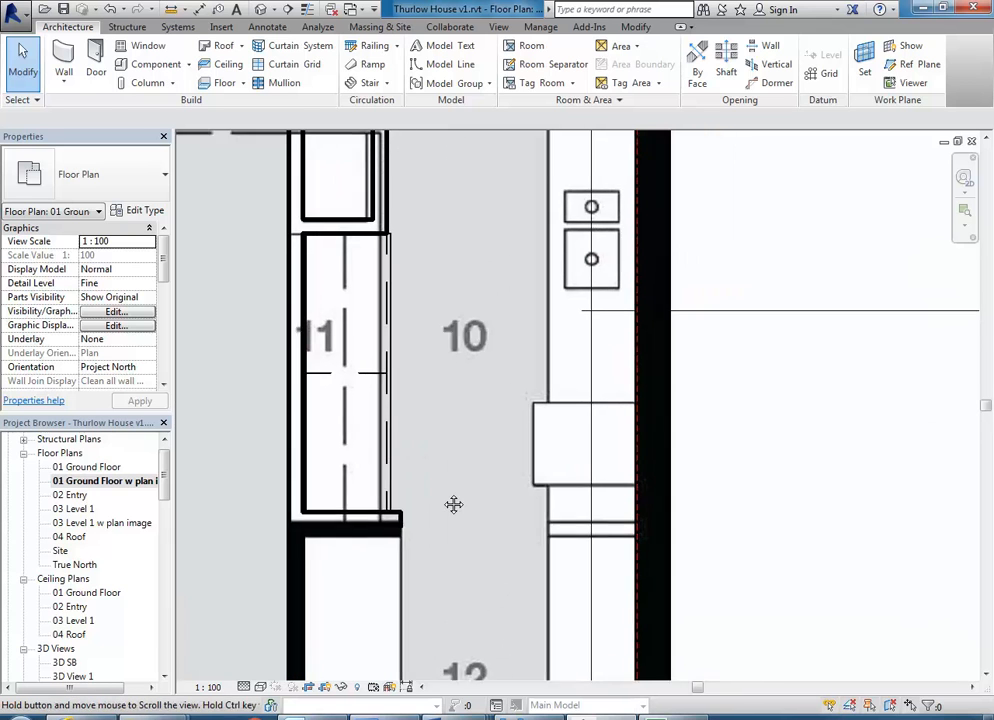
left_click(130, 64)
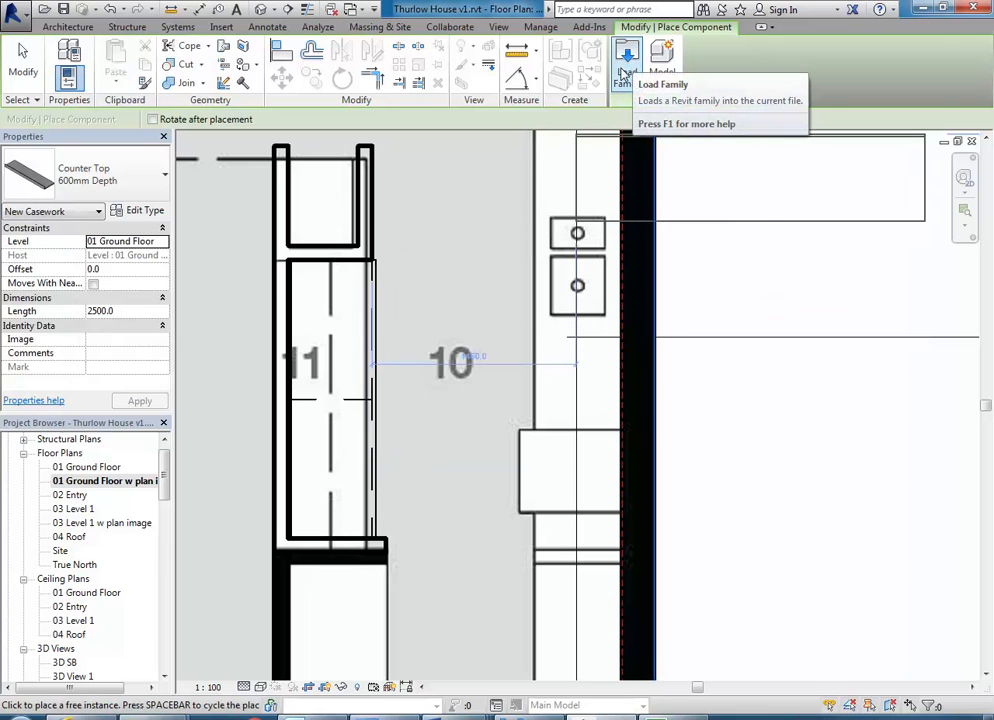
left_click(625, 76)
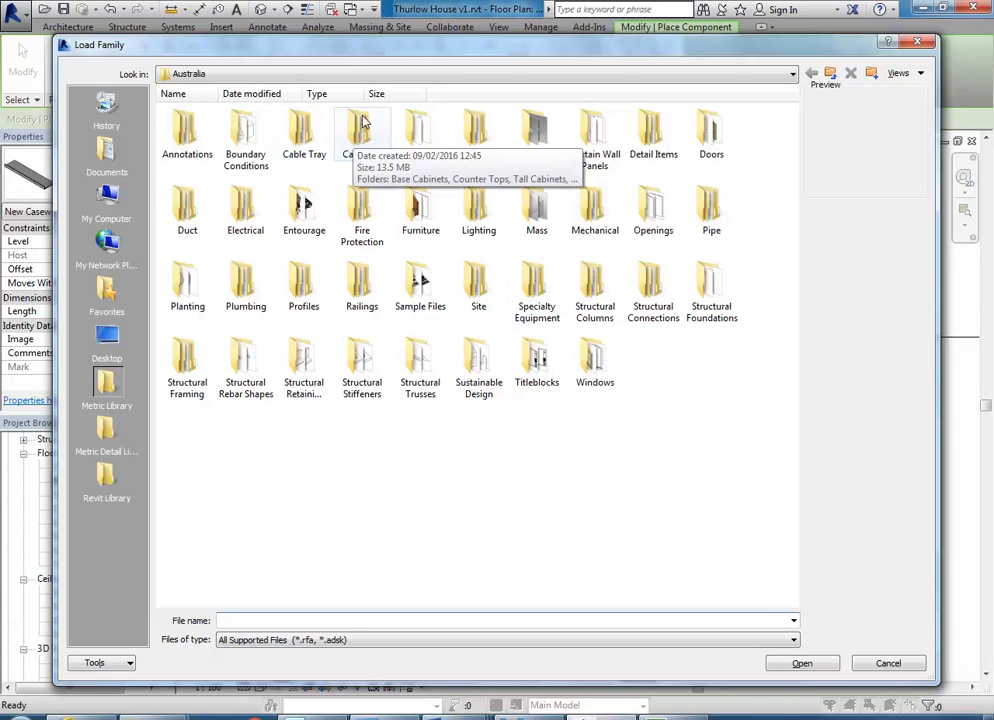
left_click(106, 478)
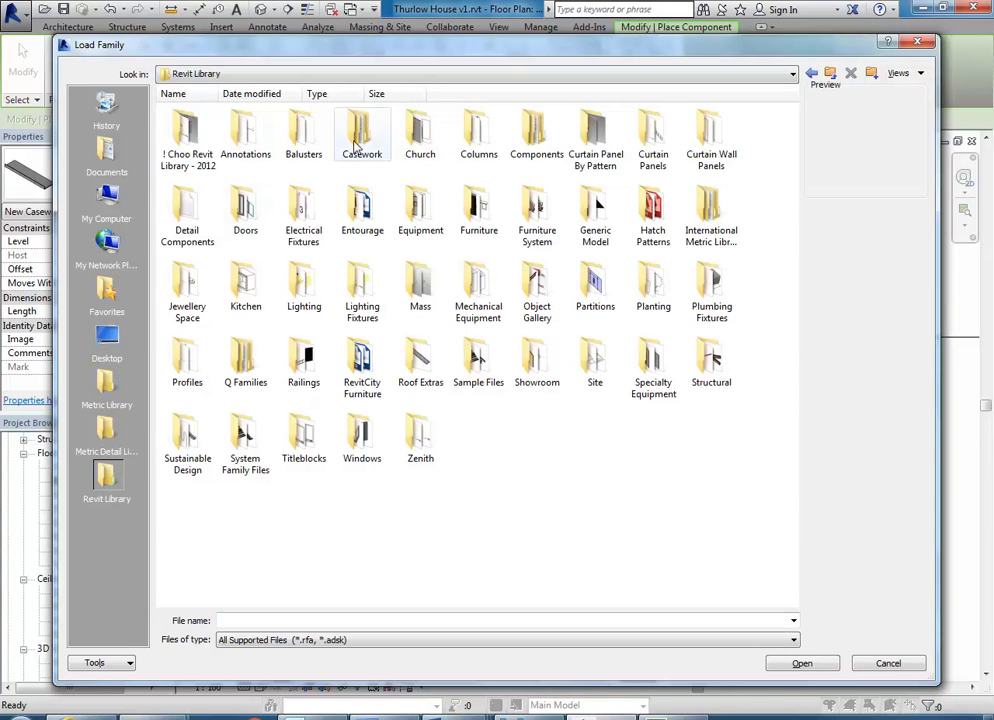
double_click(356, 140)
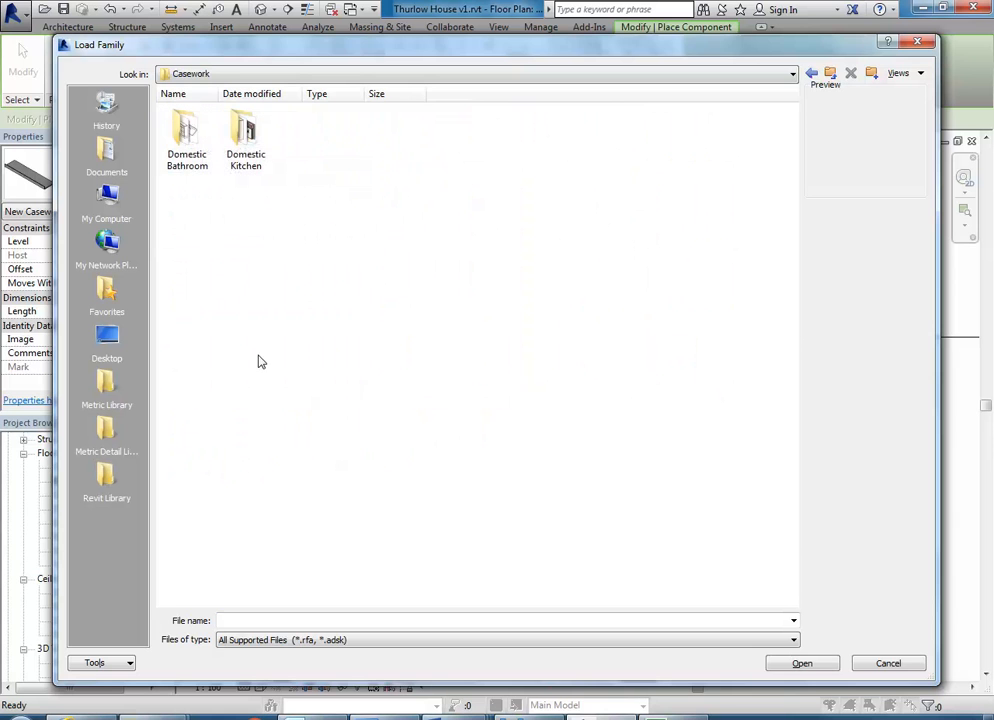
double_click(245, 160)
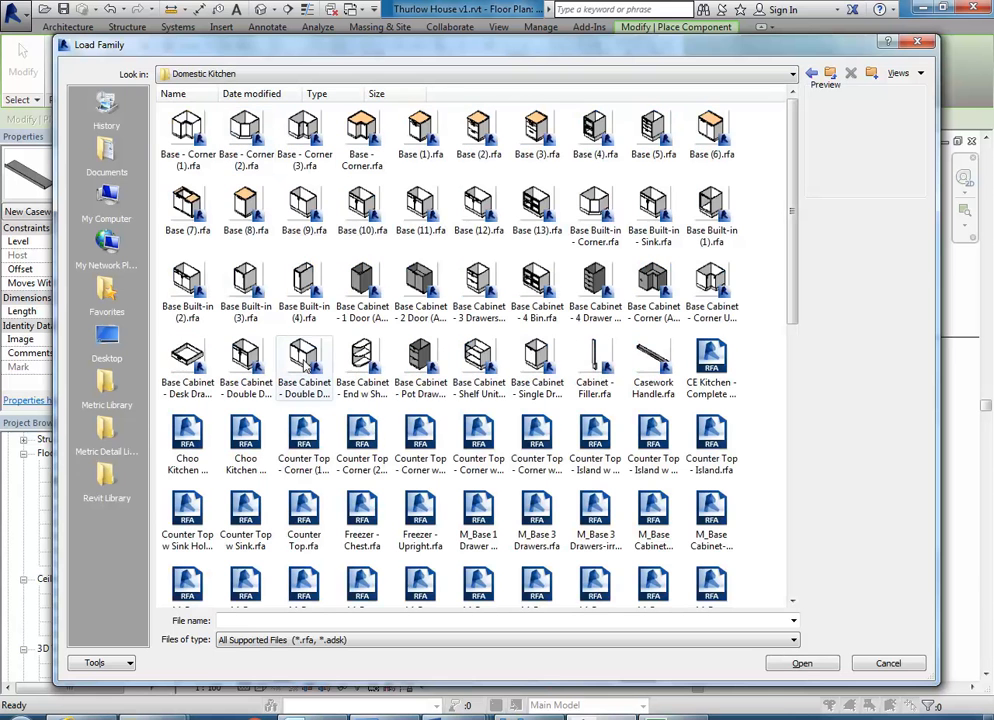
scroll(396, 250, "down", 10)
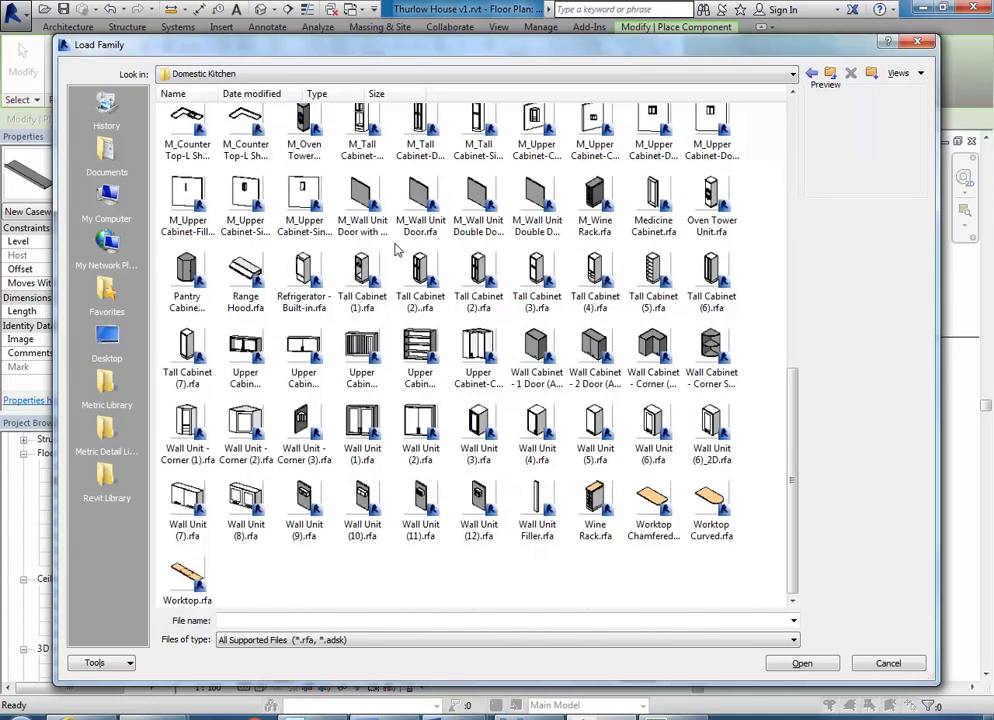
Compare the previews of Tall Cabinet (2) and its variant, and load Tall Cabinet (3).rfa
left_click(478, 278)
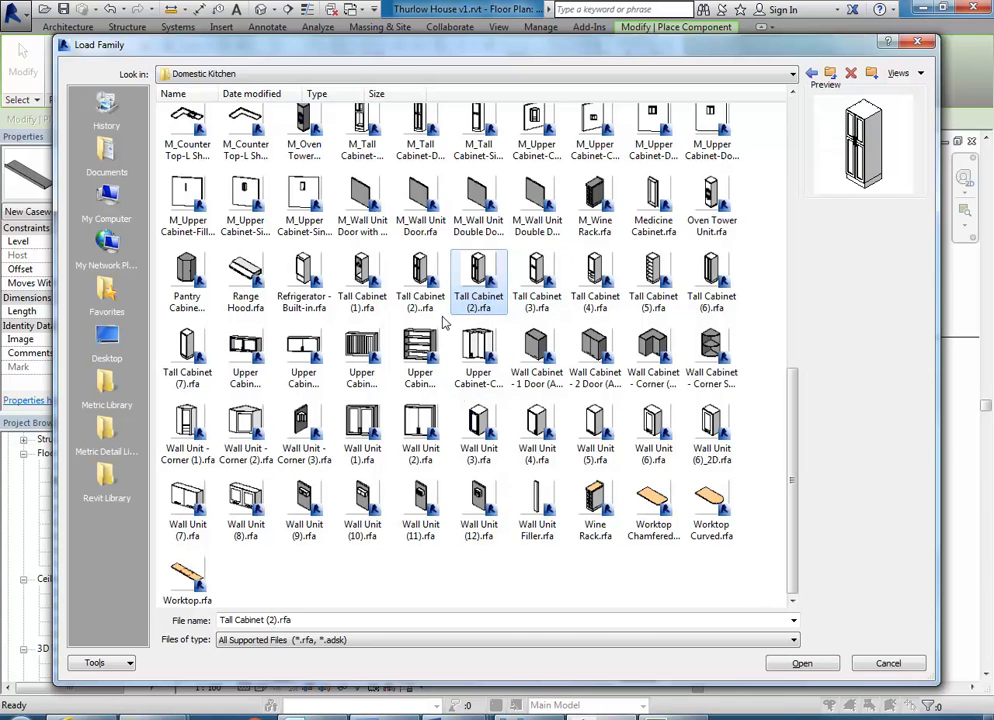
left_click(440, 282)
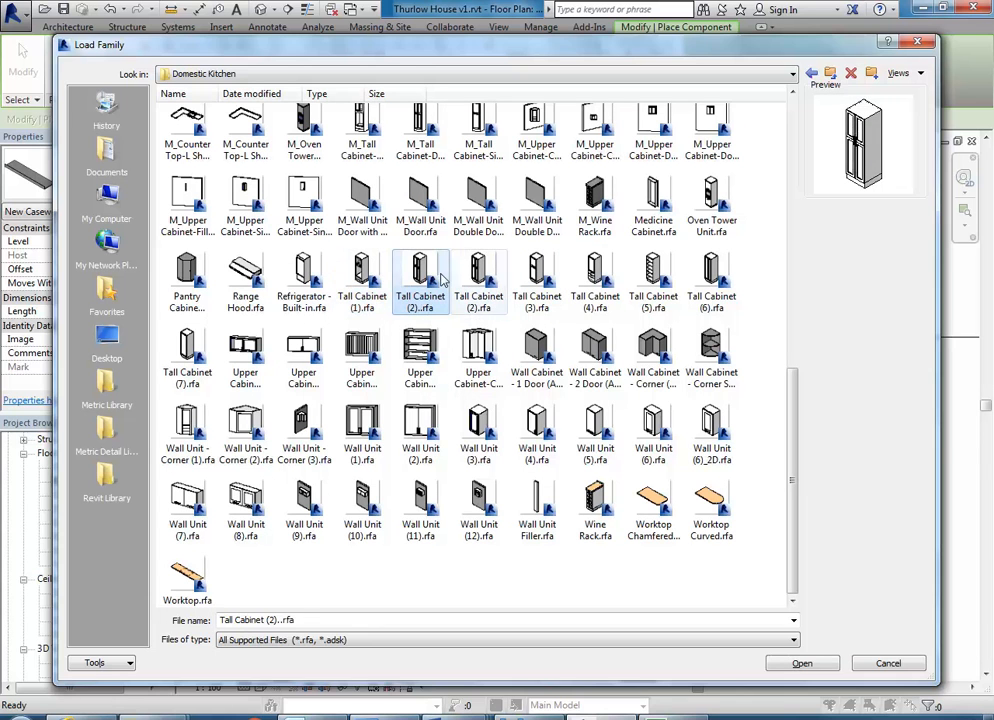
left_click(537, 278)
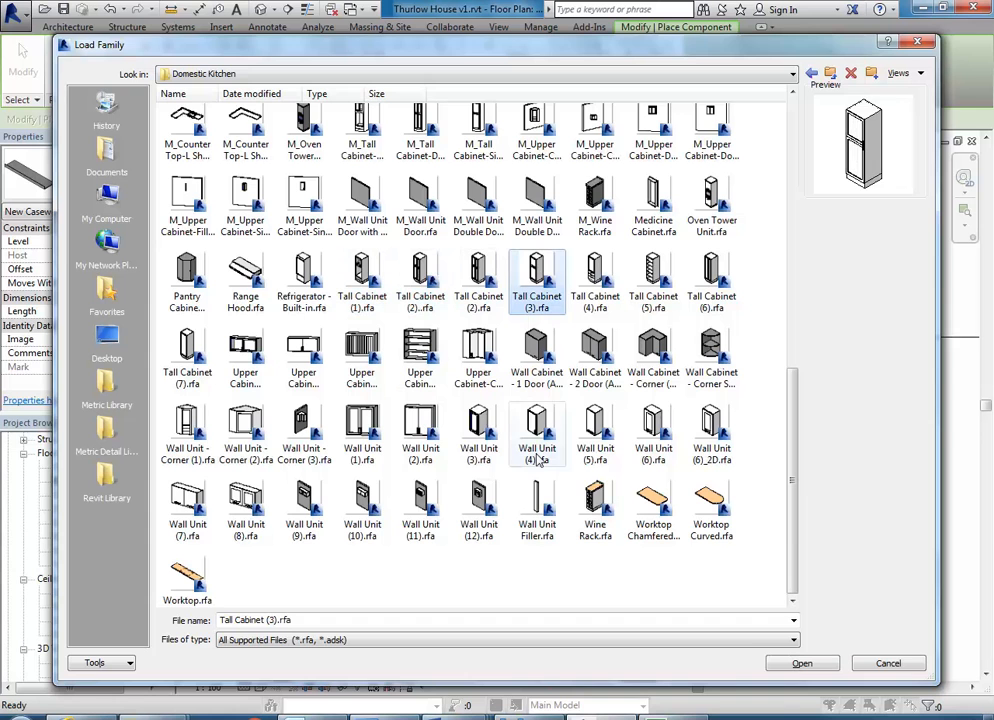
double_click(540, 288)
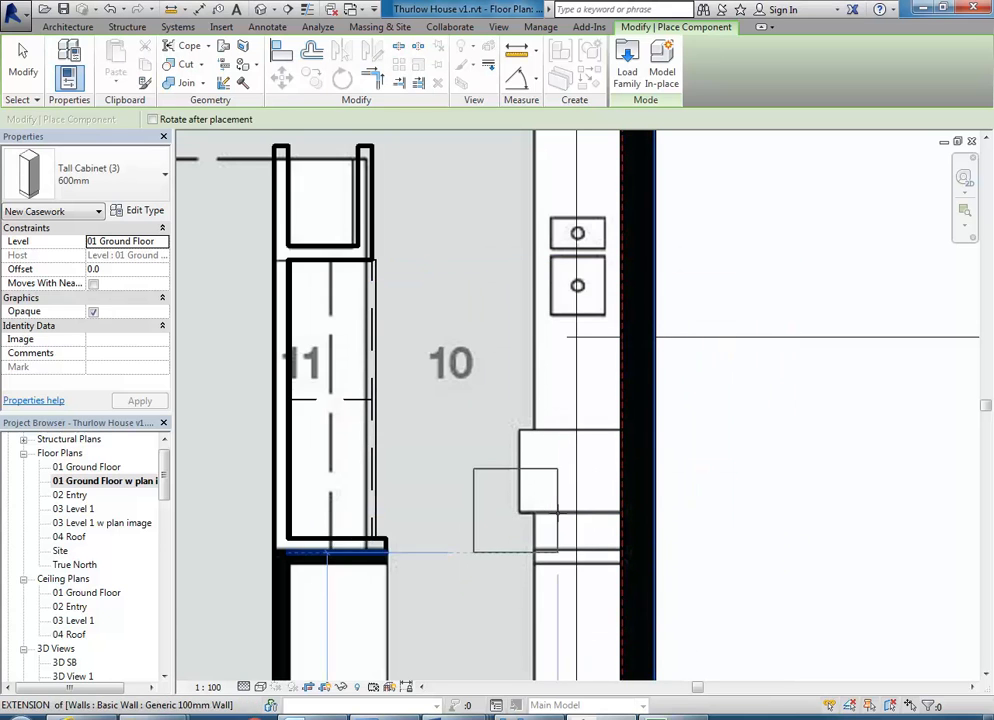
Place the Tall Cabinet (3) 600mm against the external wall in area 10, aligned with the face of area 11's lower end wall
scroll(580, 520, "up", 3)
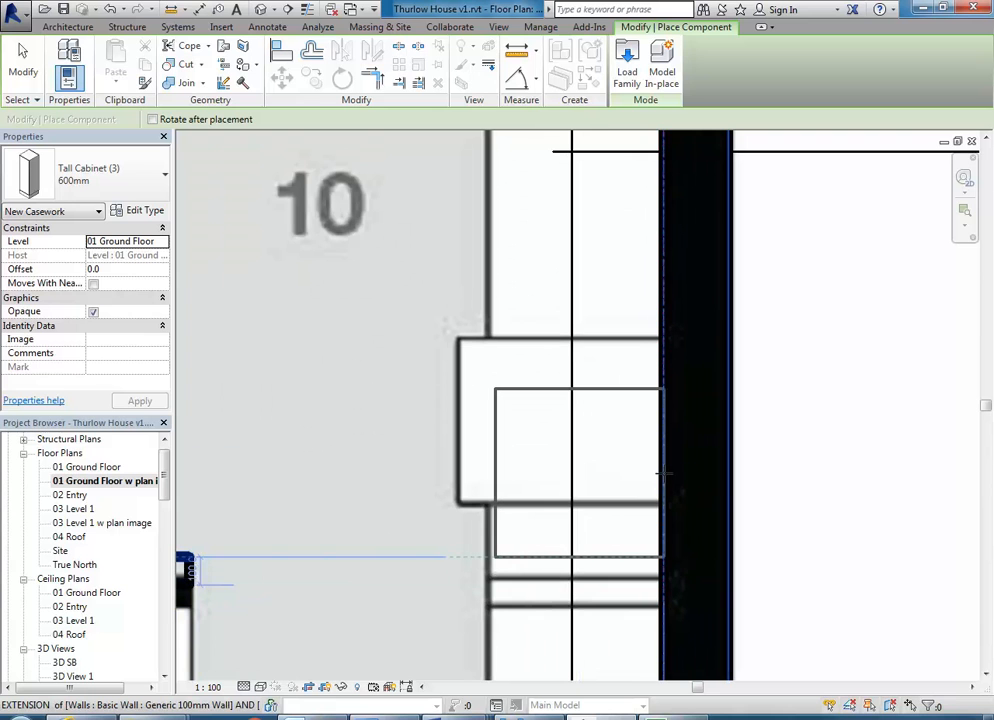
left_click(664, 474)
scroll(458, 406, "down", 3)
middle_click_drag(466, 413, 533, 417)
key("Escape")
key("Escape")
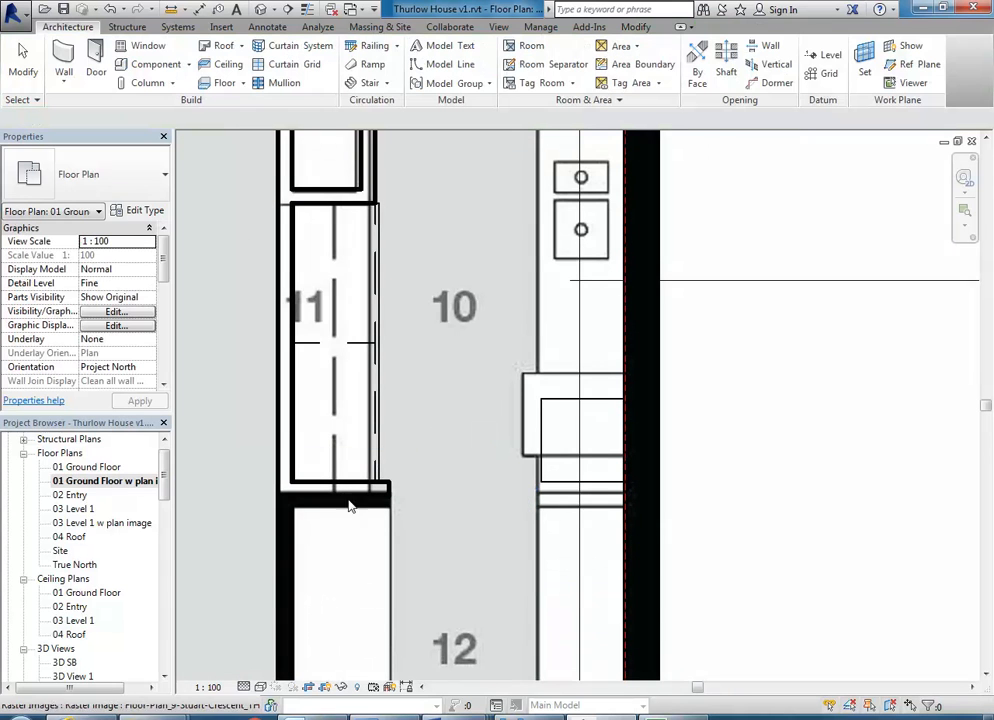
Examine the tall cabinet's doors and position against the external wall in the 3D SB view
left_click_drag(165, 470, 165, 515)
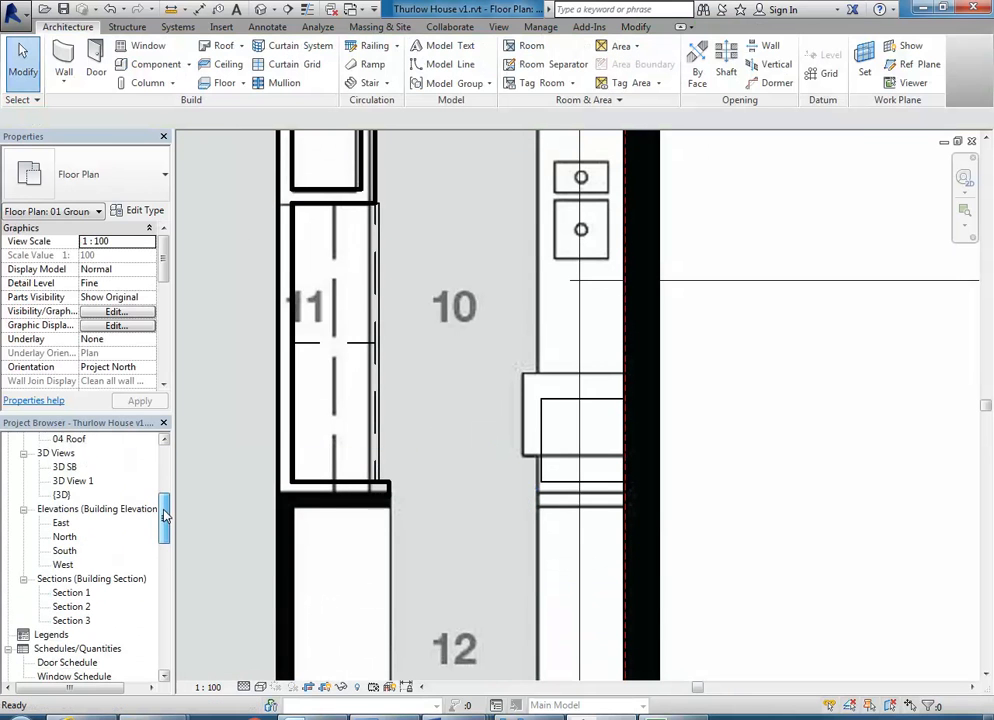
double_click(65, 467)
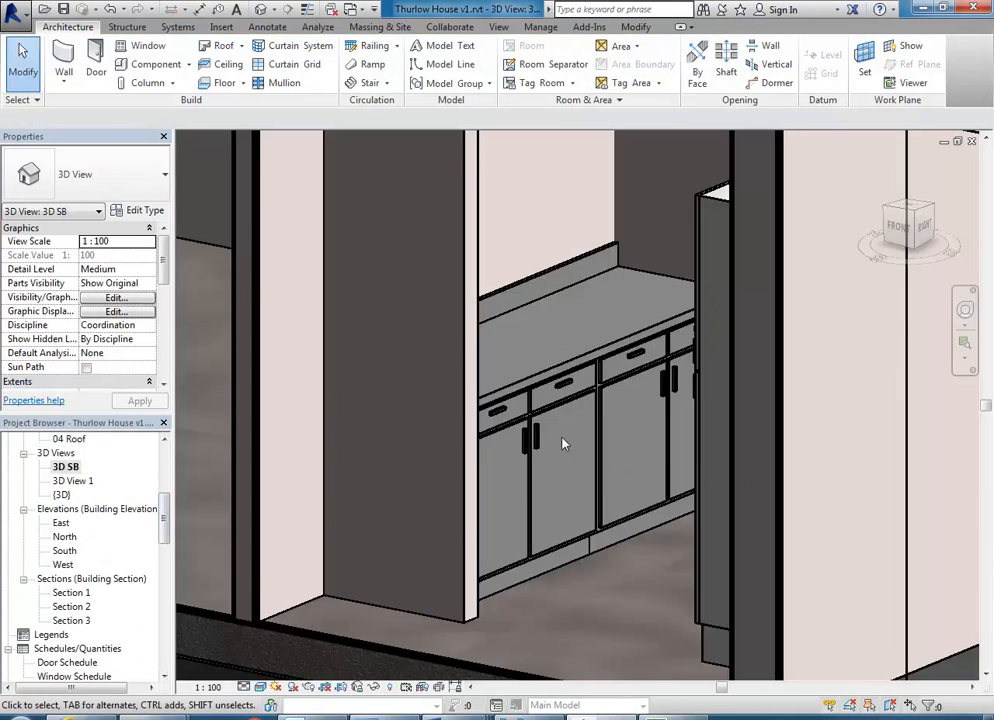
middle_click_drag(562, 444, 450, 431, "shift")
middle_click_drag(628, 422, 350, 457)
middle_click_drag(564, 417, 489, 441, "shift")
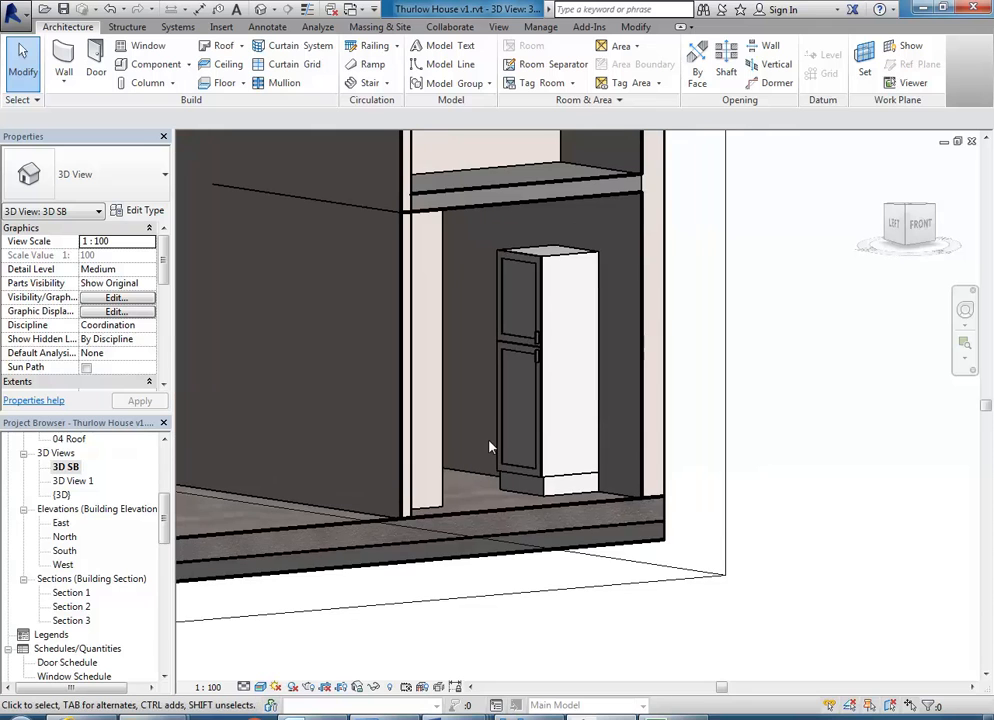
Create a perspective camera view on the 01 Ground Floor plan, from outside the glazed wall looking through the kitchen to the far wall
left_click_drag(164, 530, 165, 472)
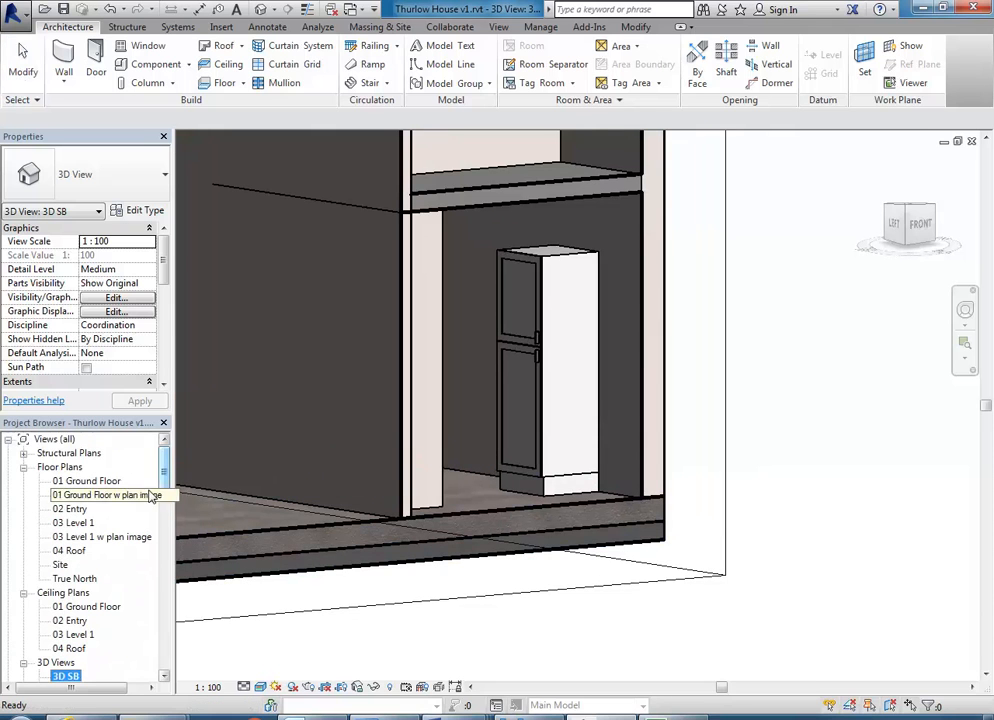
double_click(87, 481)
middle_click_drag(507, 609, 501, 649)
middle_click_drag(472, 461, 459, 459)
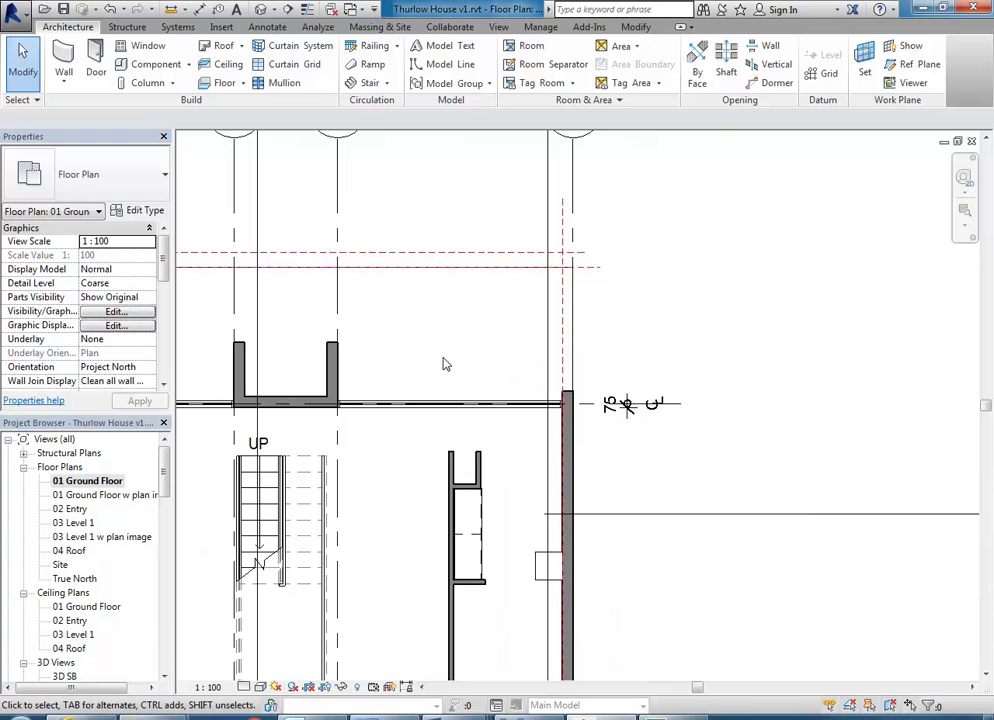
left_click(274, 10)
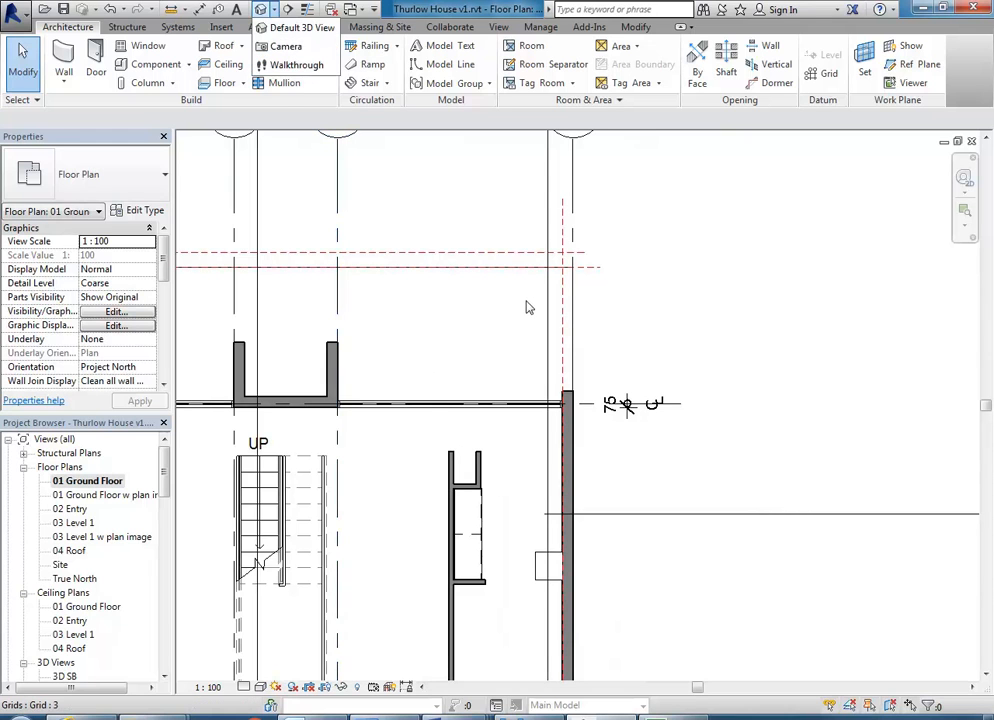
left_click(285, 46)
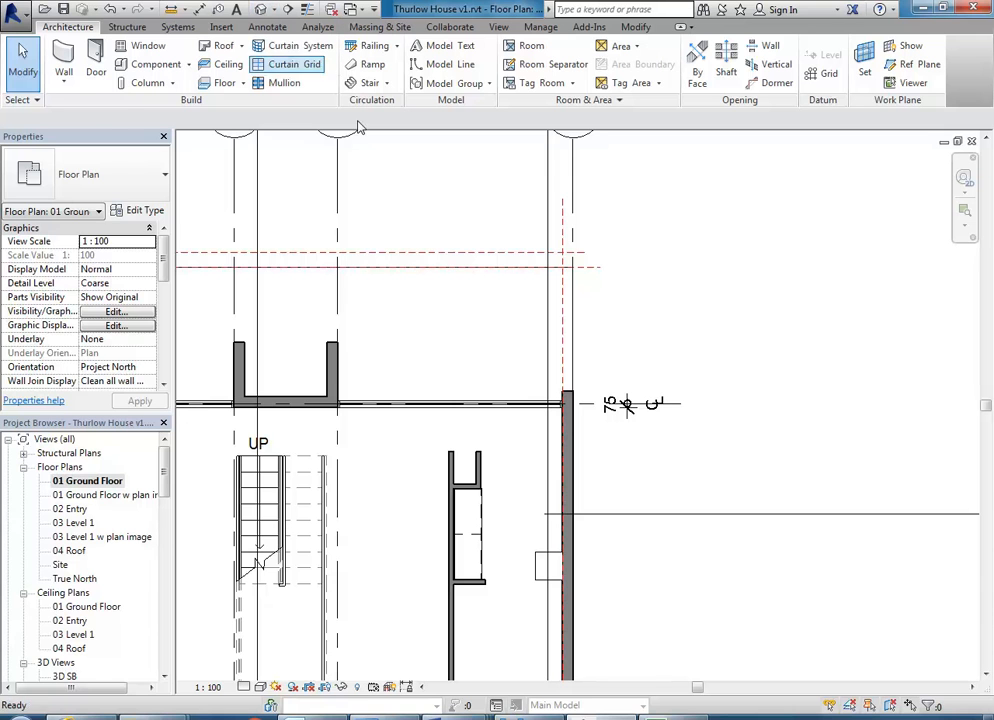
left_click(530, 285)
middle_click_drag(468, 543, 477, 475)
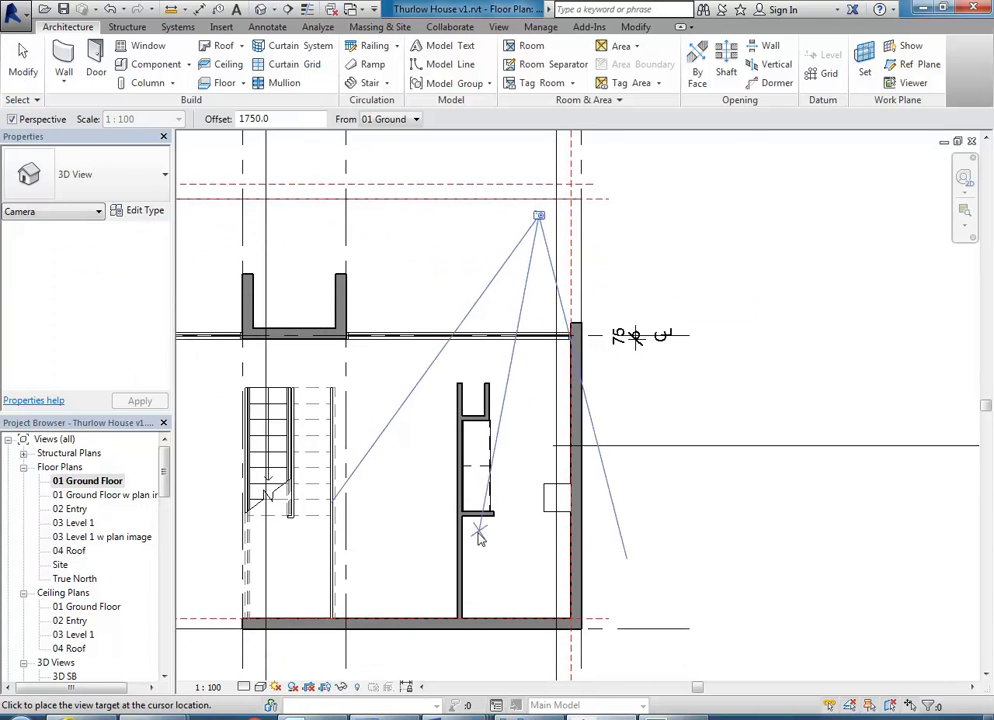
left_click(463, 603)
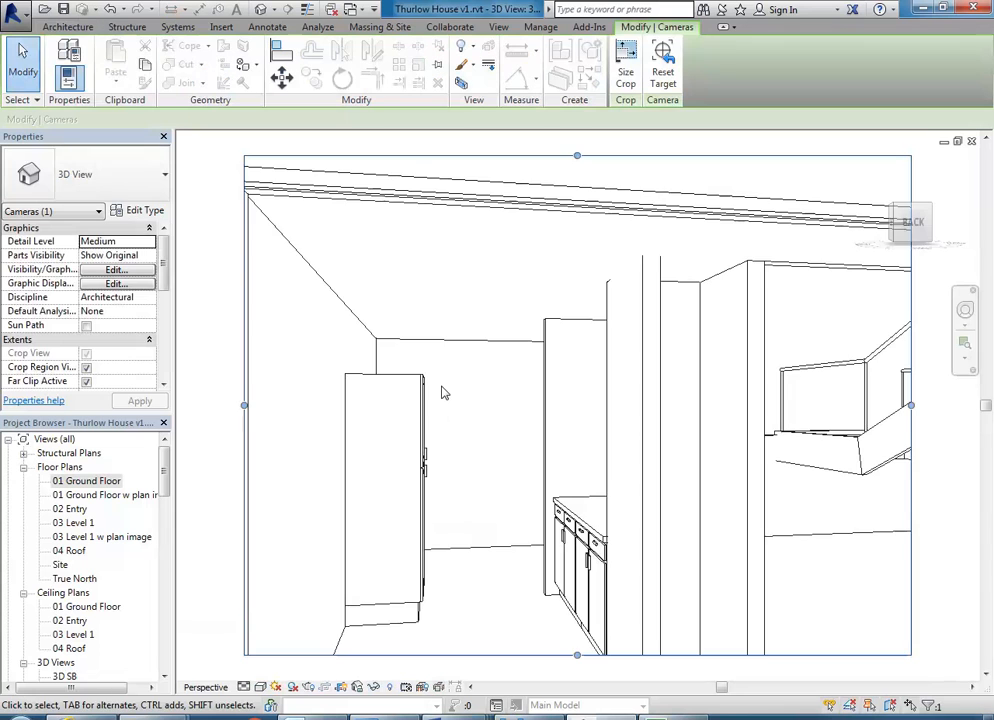
Extend the camera view's crop region down to show more kitchen floor and slightly upward
scroll(478, 539, "down", 2)
middle_click_drag(486, 547, 457, 501)
scroll(430, 528, "up", 3)
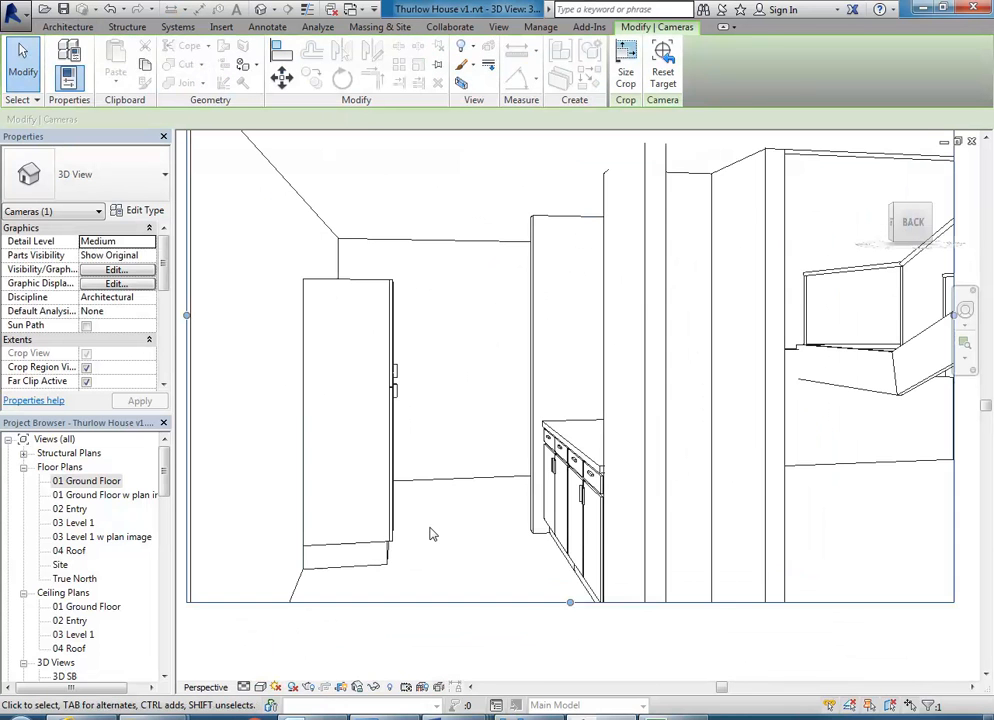
scroll(526, 568, "down", 3)
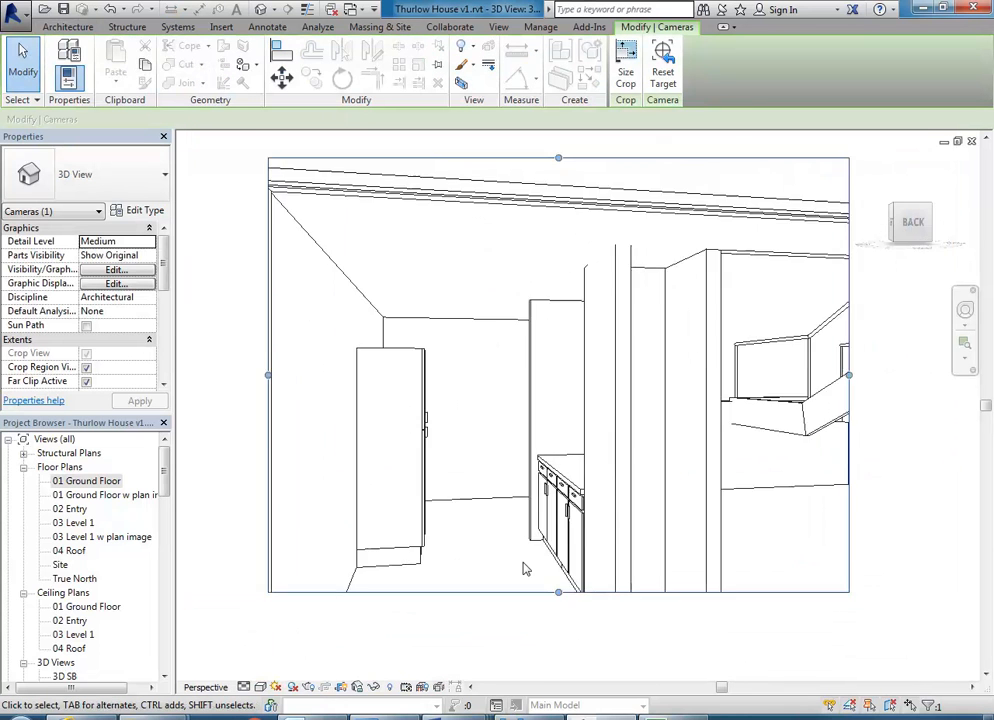
left_click_drag(553, 543, 553, 625)
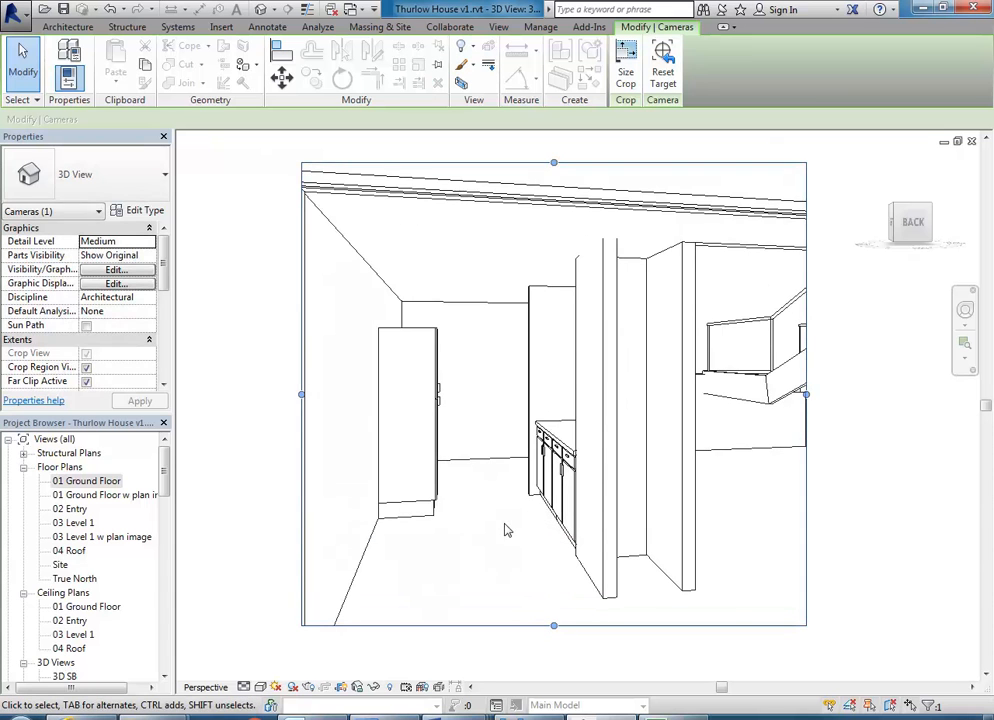
left_click_drag(553, 162, 553, 151)
left_click(468, 457)
scroll(482, 413, "up", 2)
middle_click_drag(482, 413, 464, 392)
scroll(458, 390, "down", 1)
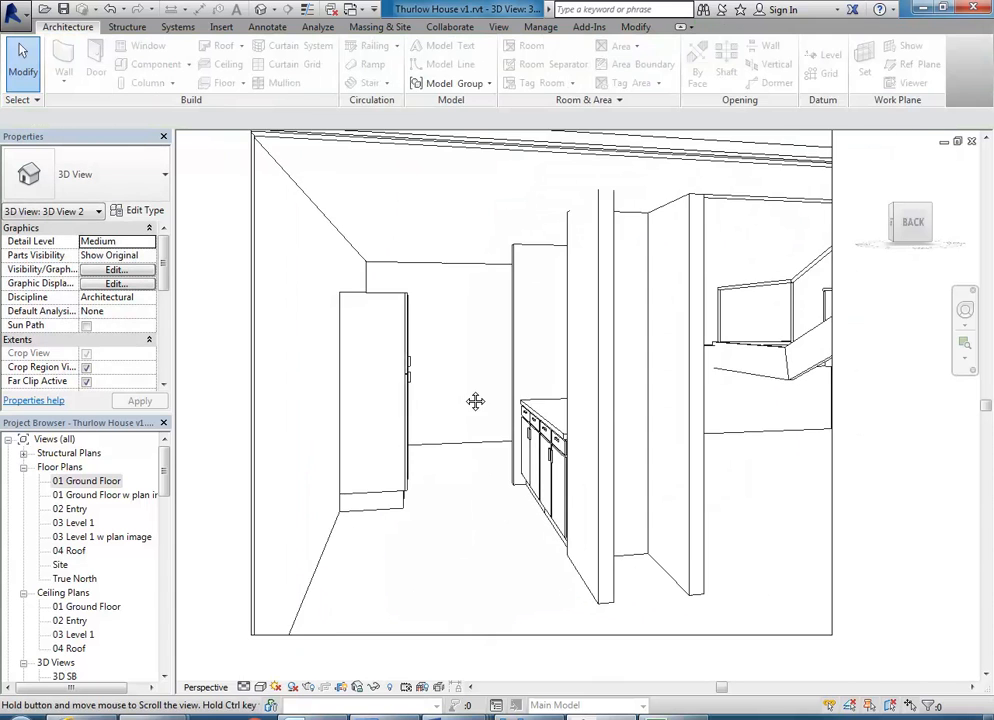
Examine the ground floor projecting walls and glazing along the terrace in the {3D} view, from the back of the house
left_click(90, 481)
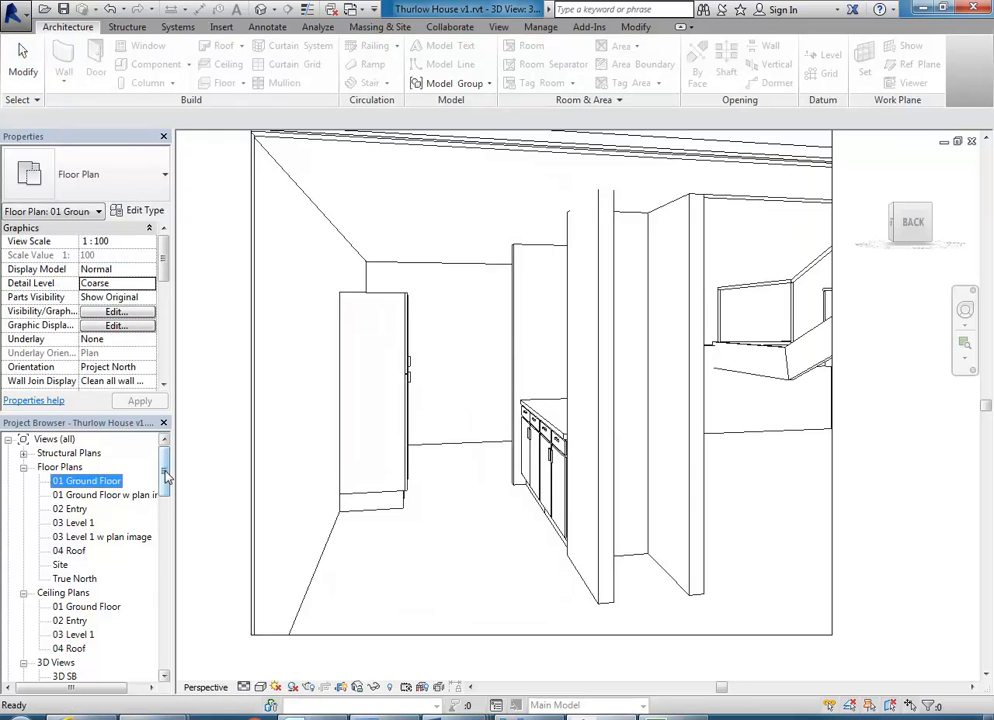
scroll(120, 500, "down", 5)
double_click(62, 537)
scroll(449, 413, "down", 3)
left_click_drag(410, 436, 570, 471, "shift")
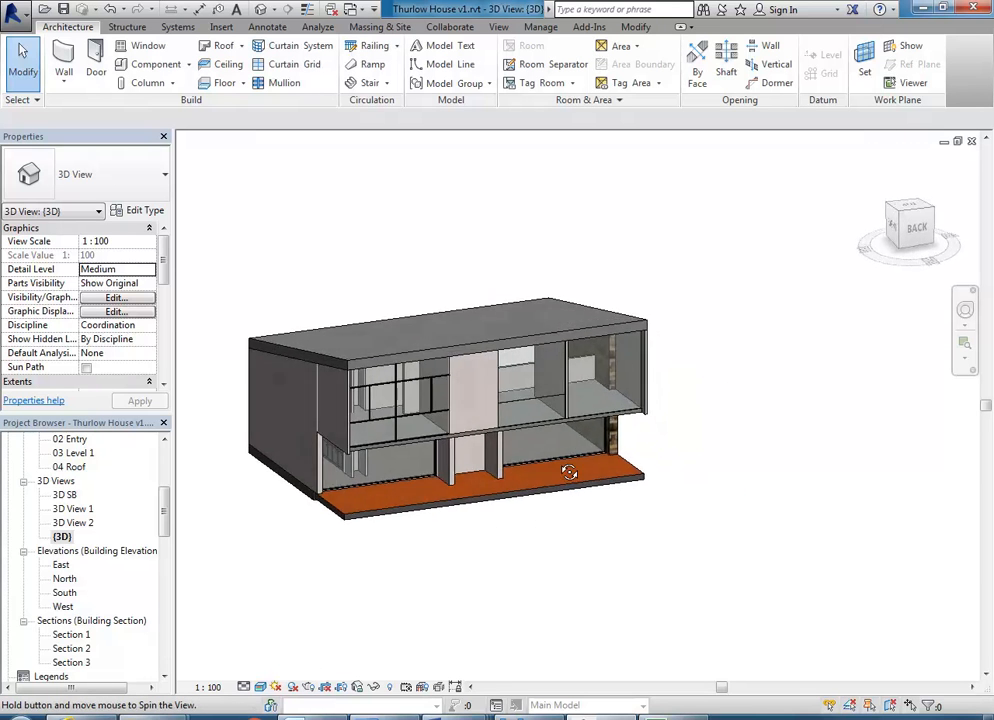
scroll(484, 414, "up", 3)
middle_click_drag(422, 431, 455, 409, "shift")
middle_click_drag(459, 578, 489, 508)
scroll(468, 540, "up", 2)
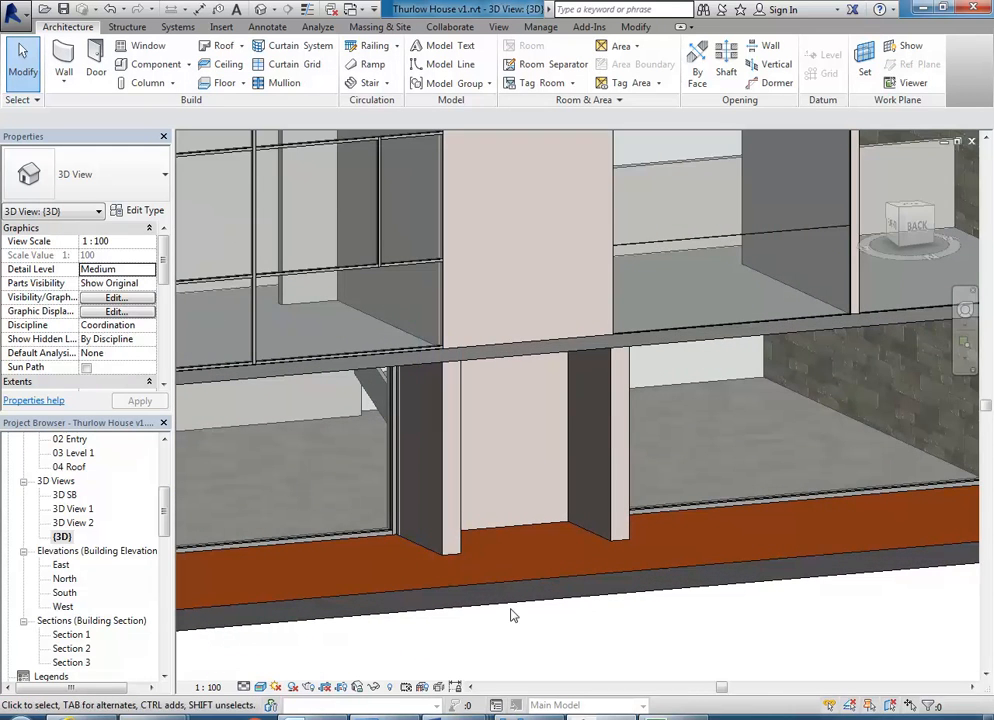
Switch to Windows Photo Viewer and browse the reference photos to harry-seidler-THURLOW-HOUSE-6.jpg
left_click(529, 717)
left_click(576, 689)
left_click(578, 690)
left_click(580, 692)
left_click(582, 695)
left_click(582, 695)
left_click(582, 695)
left_click(582, 695)
left_click(582, 695)
left_click(582, 695)
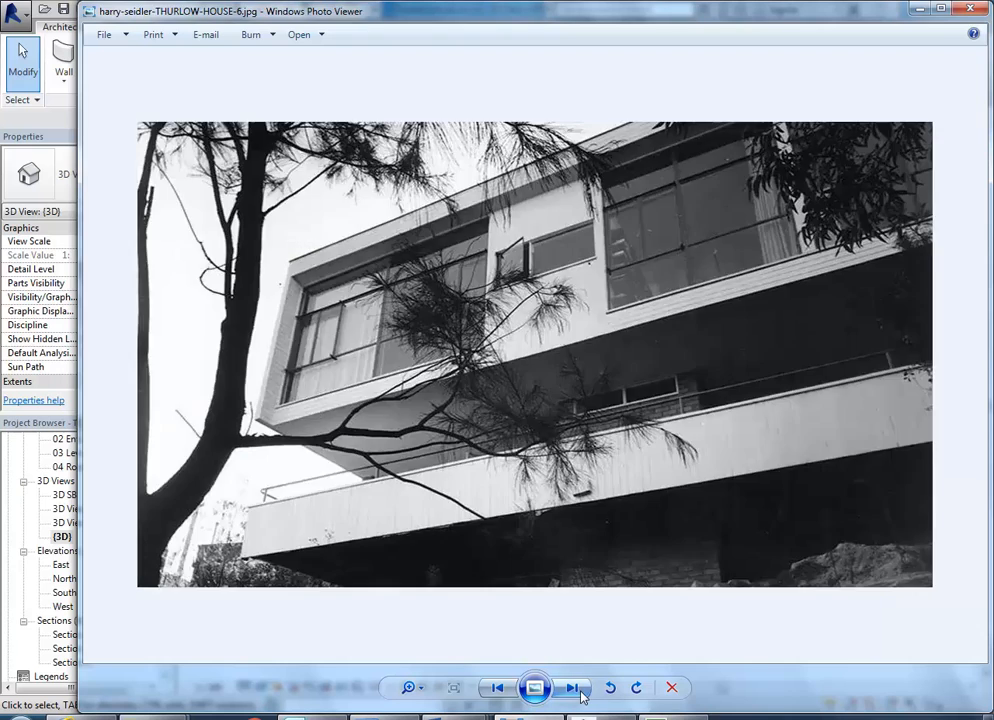
left_click(582, 695)
left_click(499, 689)
Examine the ground floor window strip in the brick wall behind the balcony in the house photo
scroll(412, 327, "up", 3)
scroll(714, 428, "up", 4)
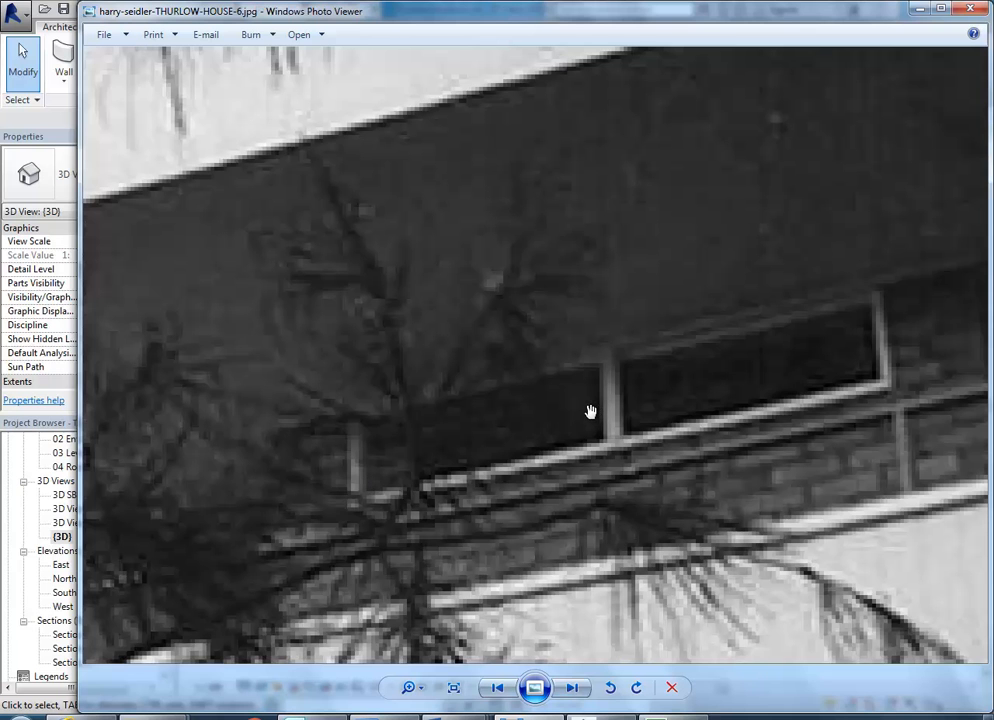
scroll(391, 436, "down", 3)
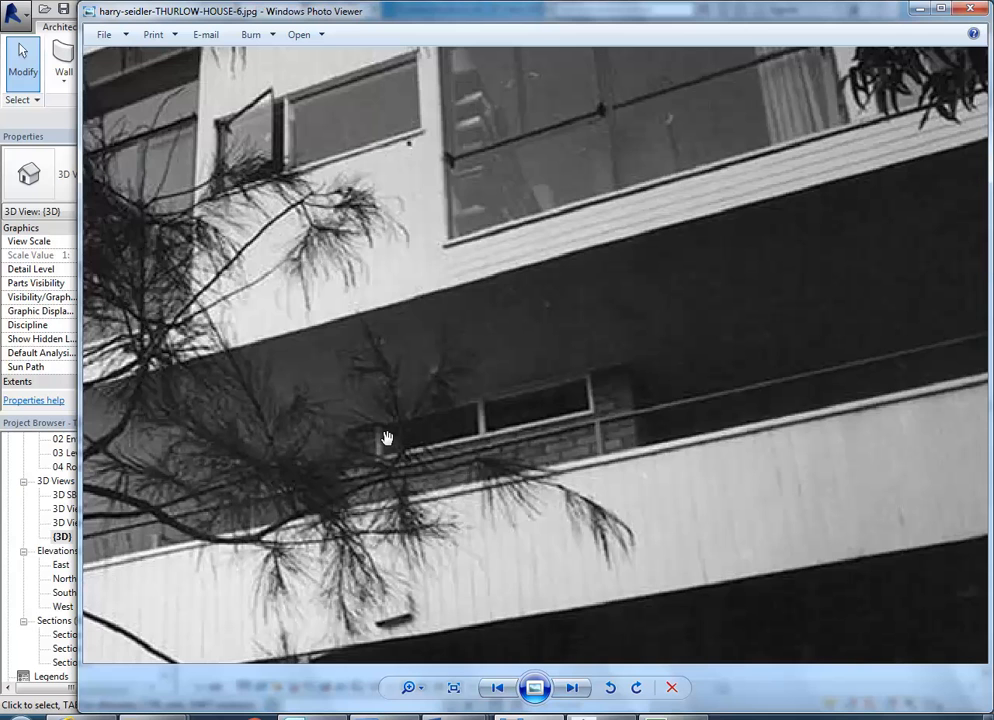
scroll(381, 437, "up", 5)
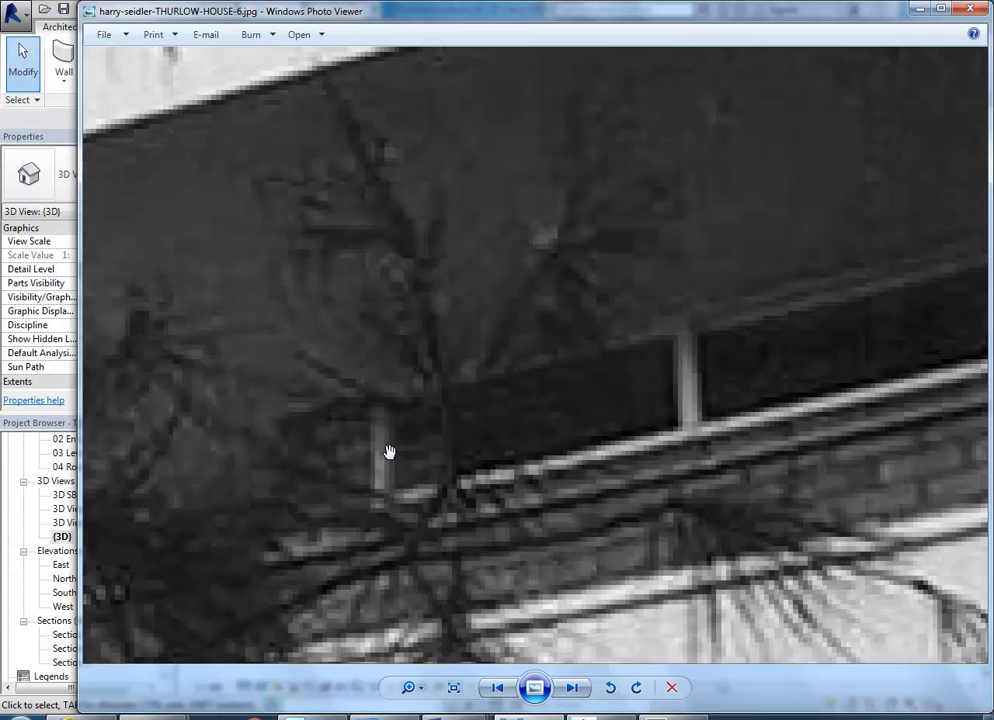
View the whole facade in the house photo to place the ground floor window strip below the upper storey
scroll(389, 452, "down", 5)
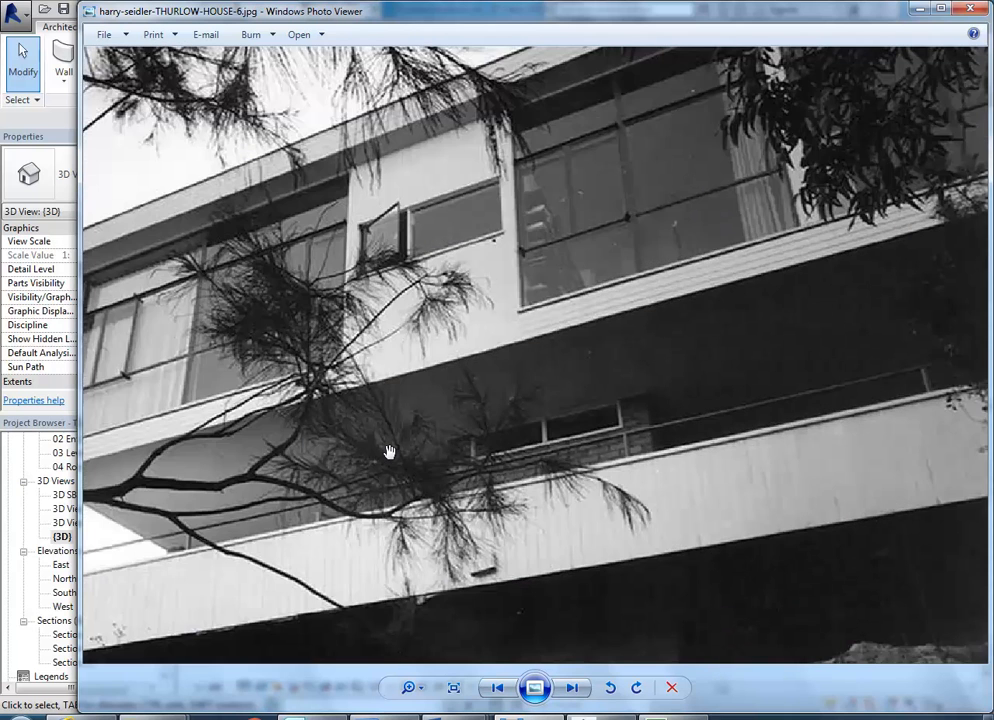
scroll(389, 452, "down", 2)
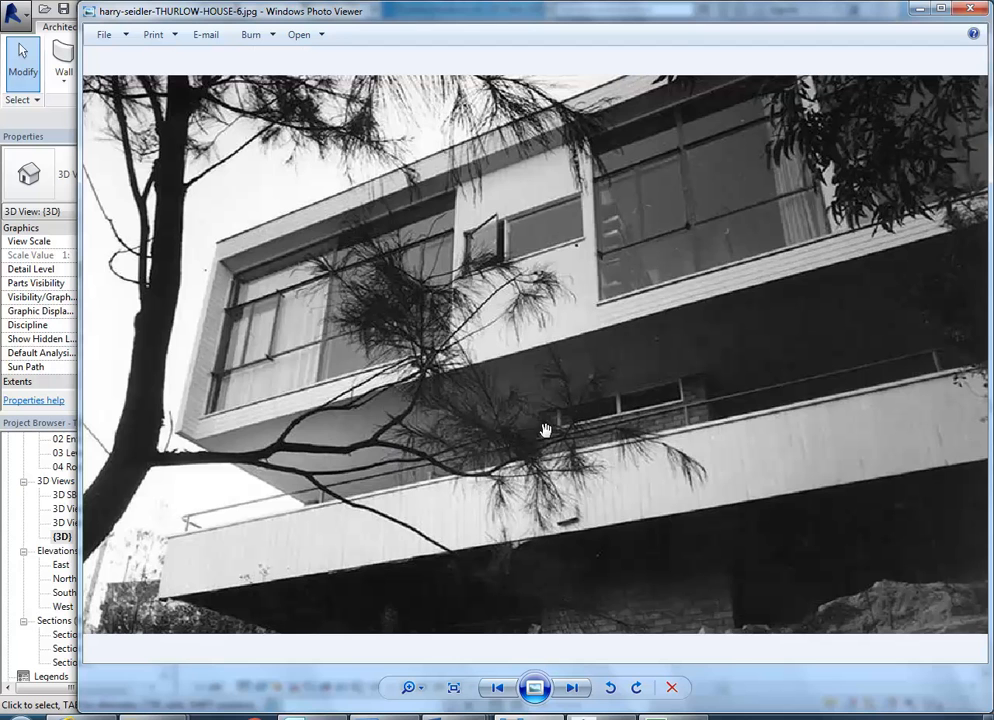
scroll(585, 552, "down", 1)
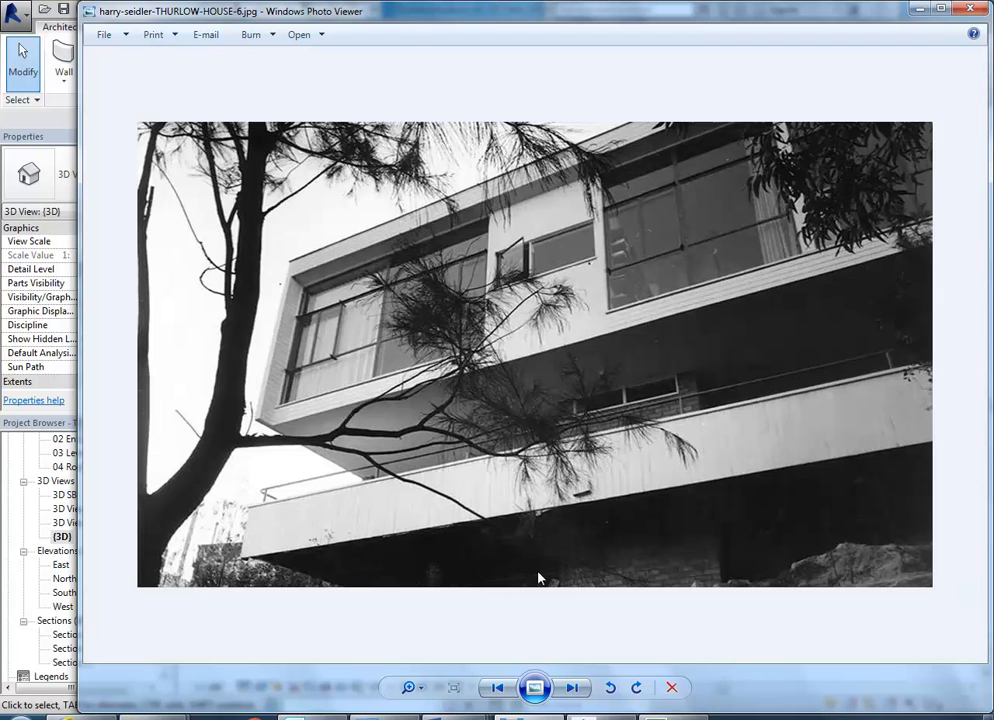
Switch back to Revit and open the 01 Ground Floor w plan image floor plan at the toilet, room 6
left_click(40, 500)
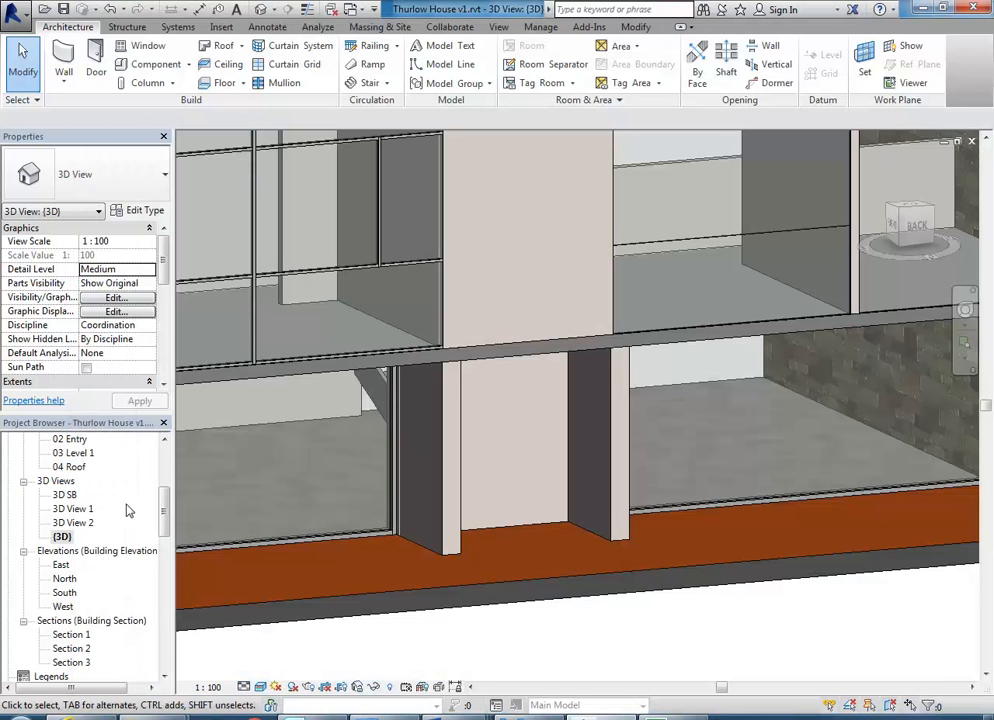
scroll(155, 503, "up", 3)
double_click(100, 439)
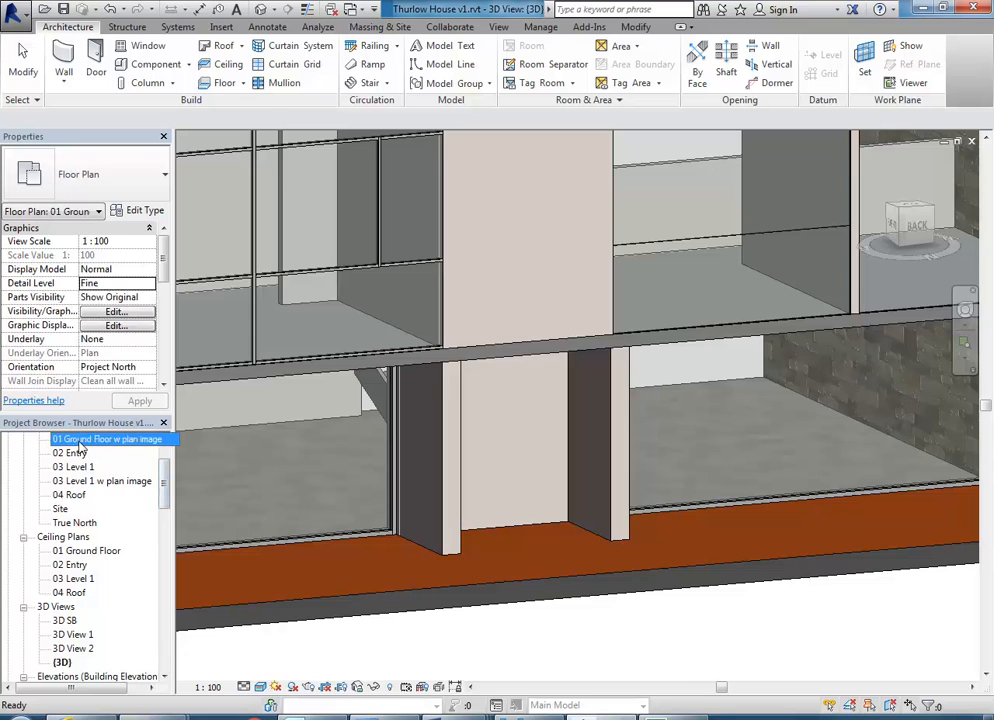
scroll(535, 387, "down", 6)
mouse_move(527, 419)
middle_mouse_down()
mouse_move(557, 421)
mouse_move(626, 472)
middle_mouse_up()
scroll(418, 269, "up", 2)
scroll(433, 281, "up", 2)
scroll(433, 282, "down", 1)
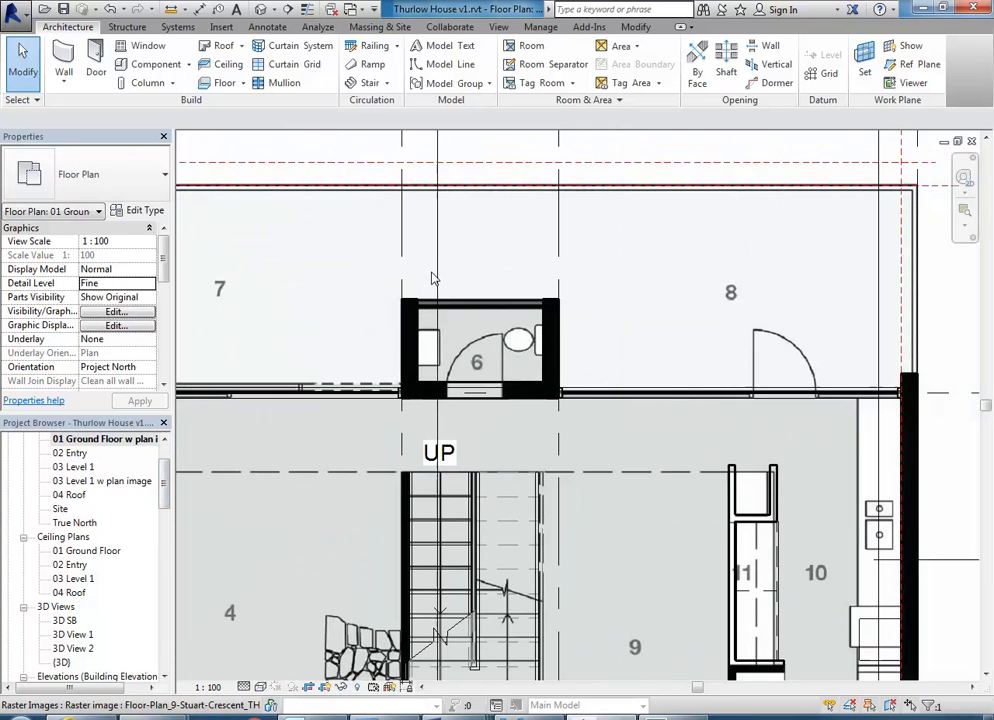
scroll(477, 322, "up", 2)
Compare the ground floor window wall in harry-seidler-THURLOW-HOUSE-6.jpg with room 6 on the plan, checking the neighbouring photos too
left_click(529, 717)
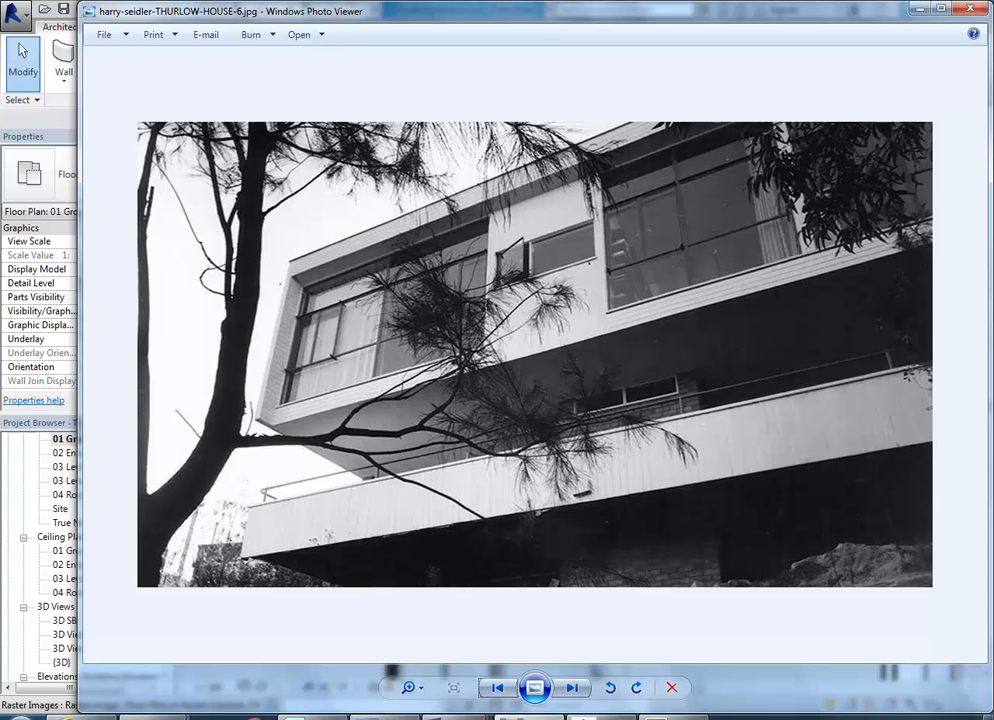
left_click(917, 11)
scroll(378, 279, "down", 5)
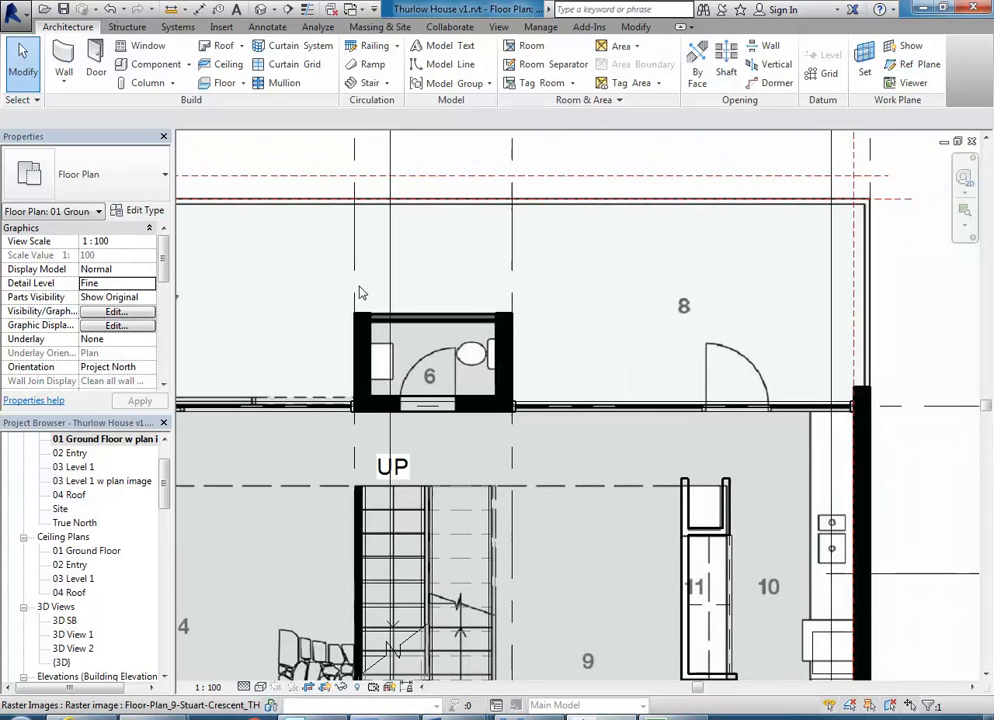
left_click(533, 717)
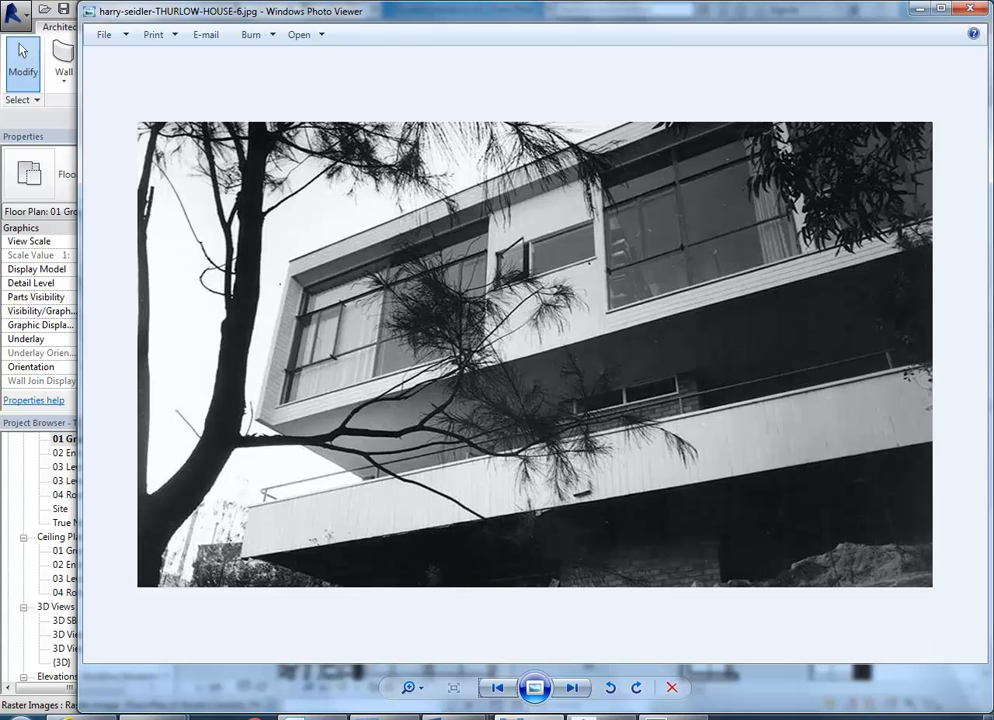
left_click(573, 689)
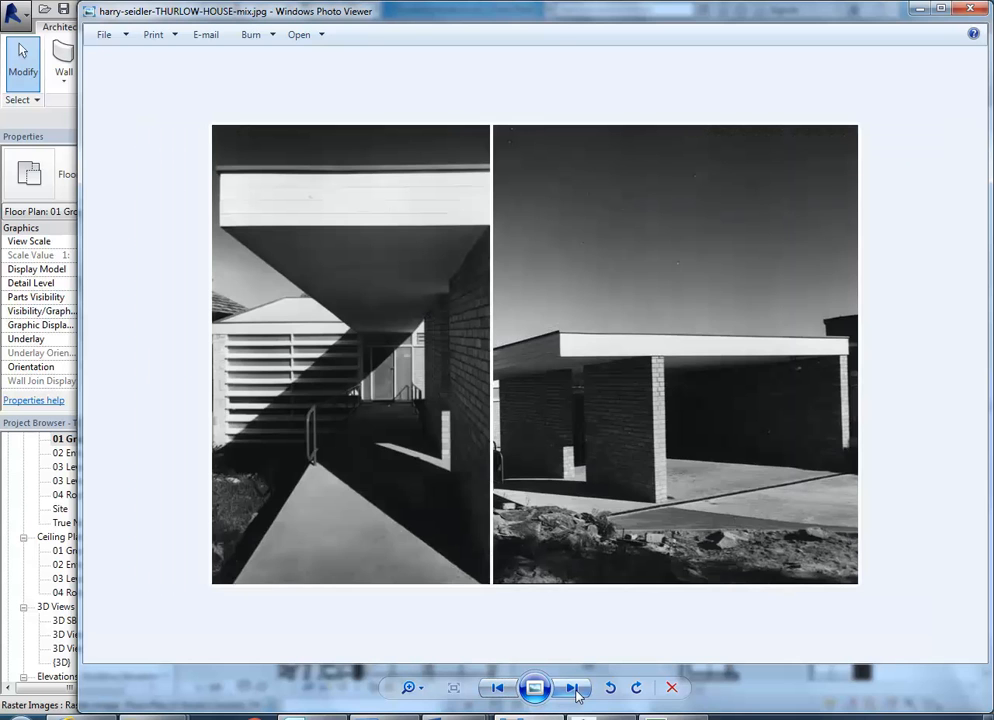
left_click(498, 689)
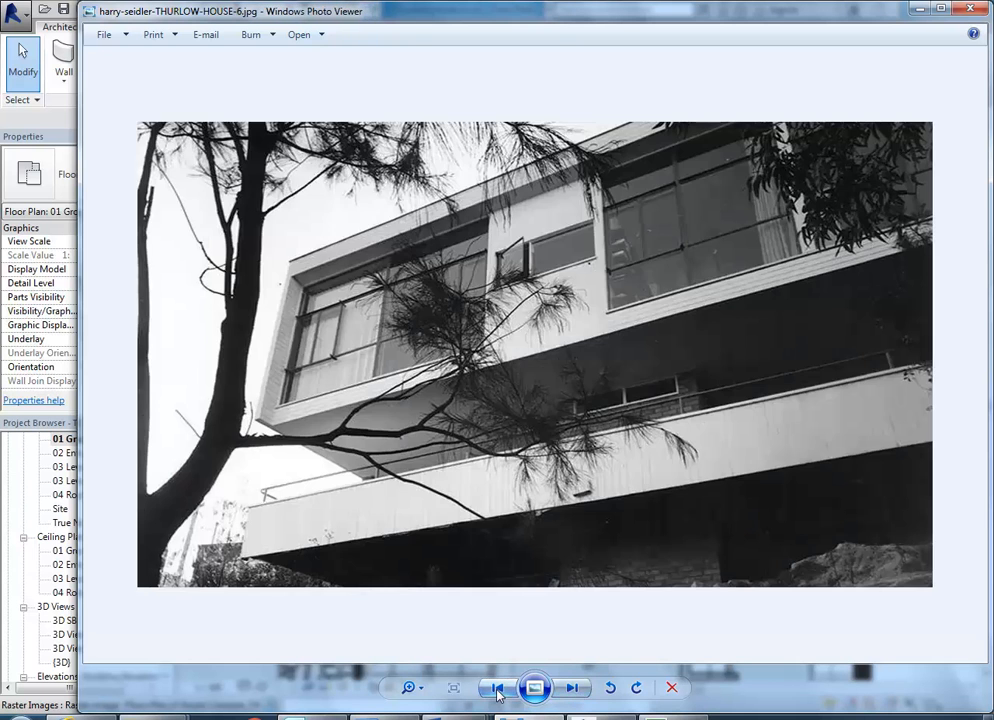
left_click(498, 689)
left_click(571, 689)
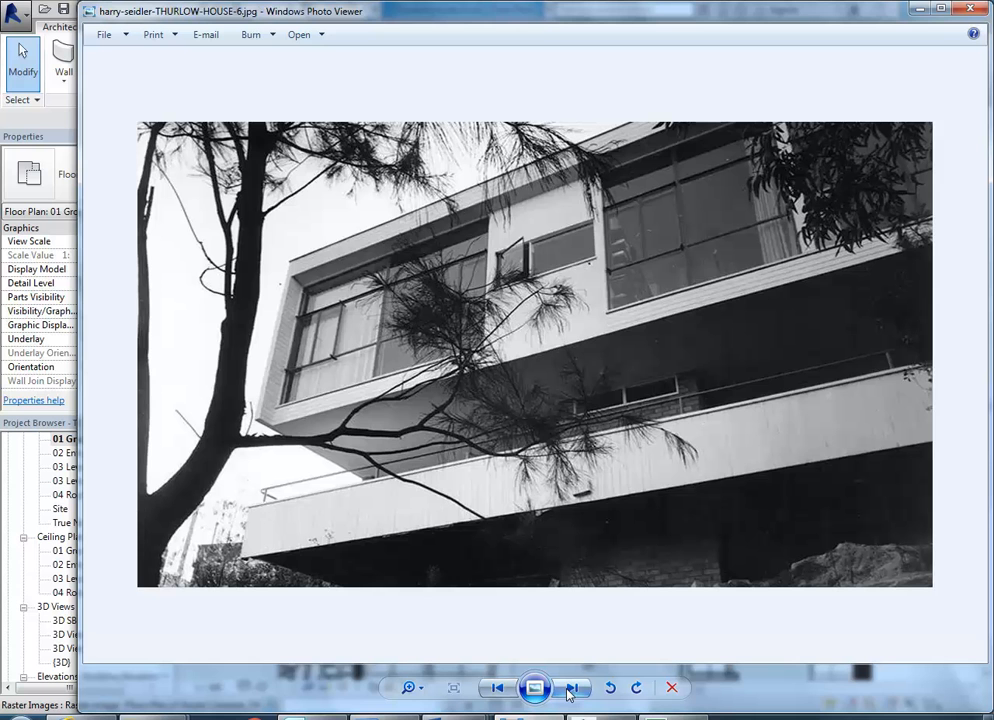
Browse the reference photos and examine the brick wall and door beside the stair in interior photo Int-02.jpg
left_click(572, 688)
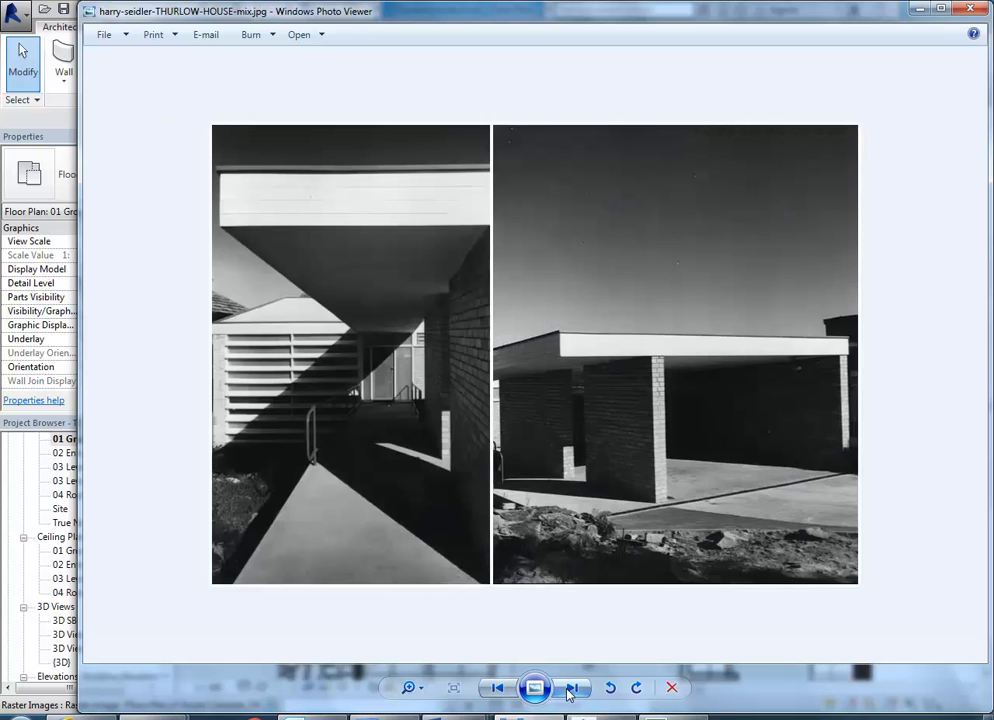
left_click(572, 688)
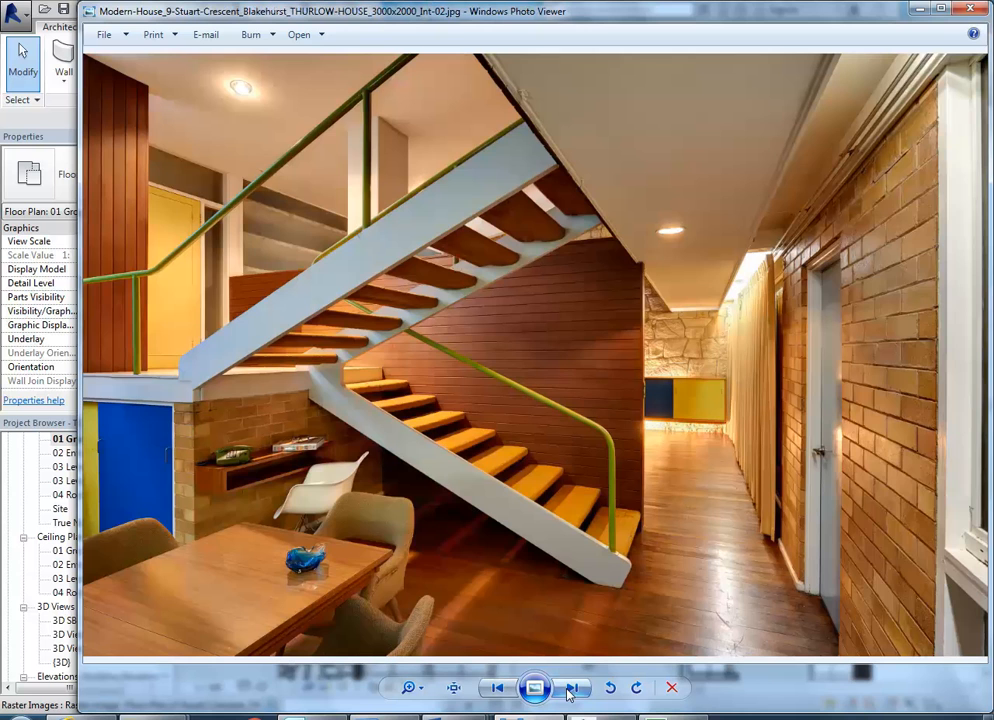
left_click(570, 688)
left_click(570, 688)
left_click(570, 688)
left_click(570, 688)
left_click(570, 688)
left_click(570, 688)
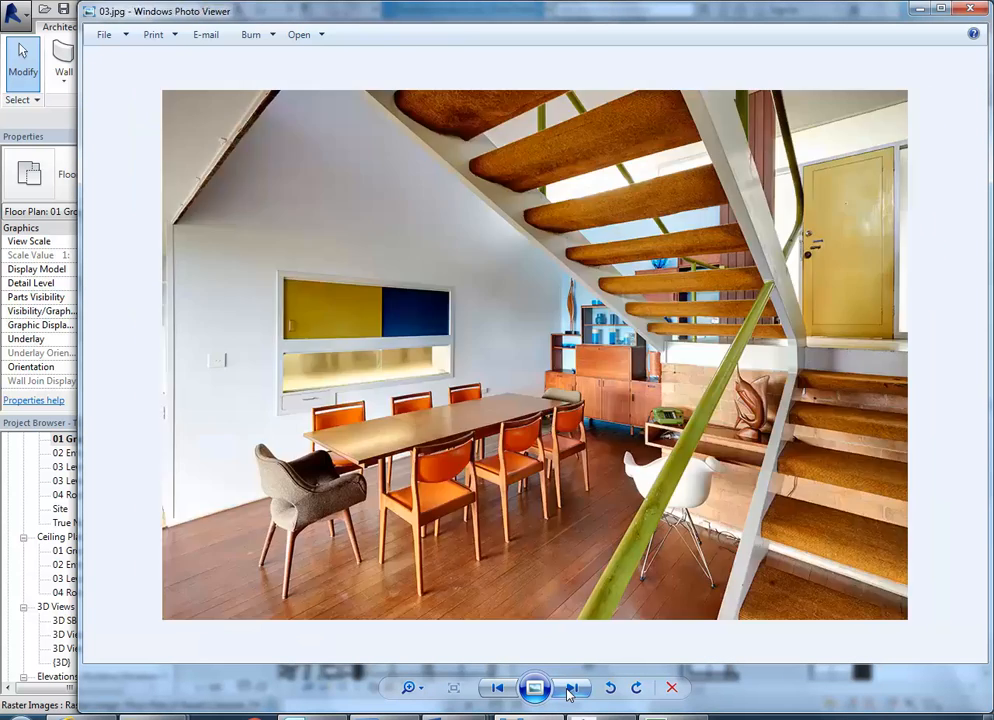
left_click(570, 688)
left_click(570, 688)
left_click(570, 688)
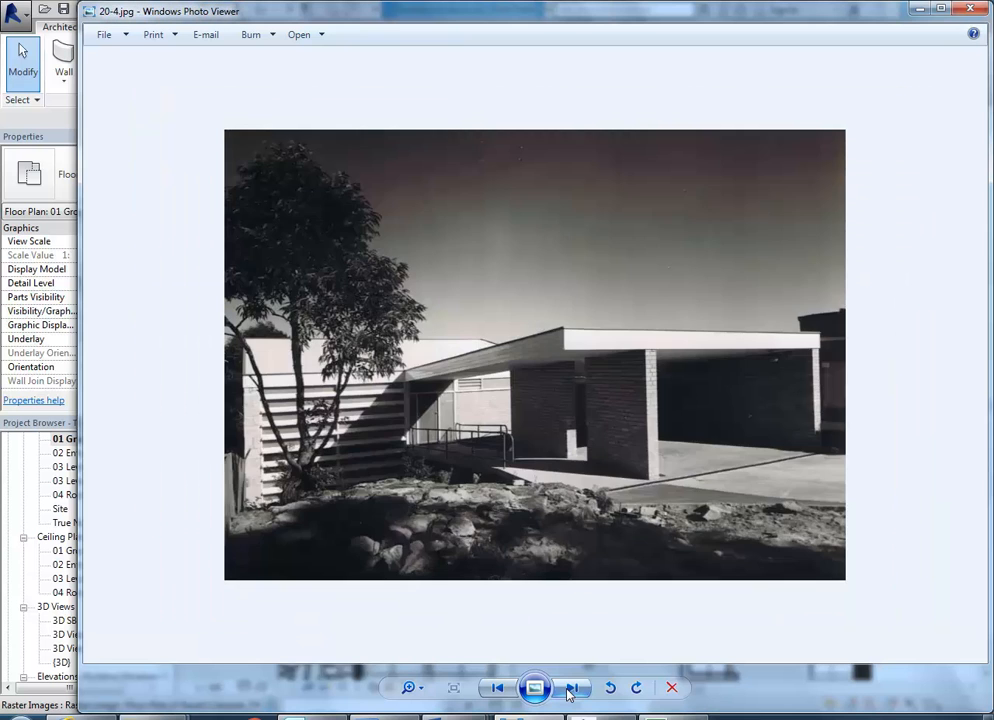
left_click(570, 688)
left_click(570, 688)
left_click(570, 688)
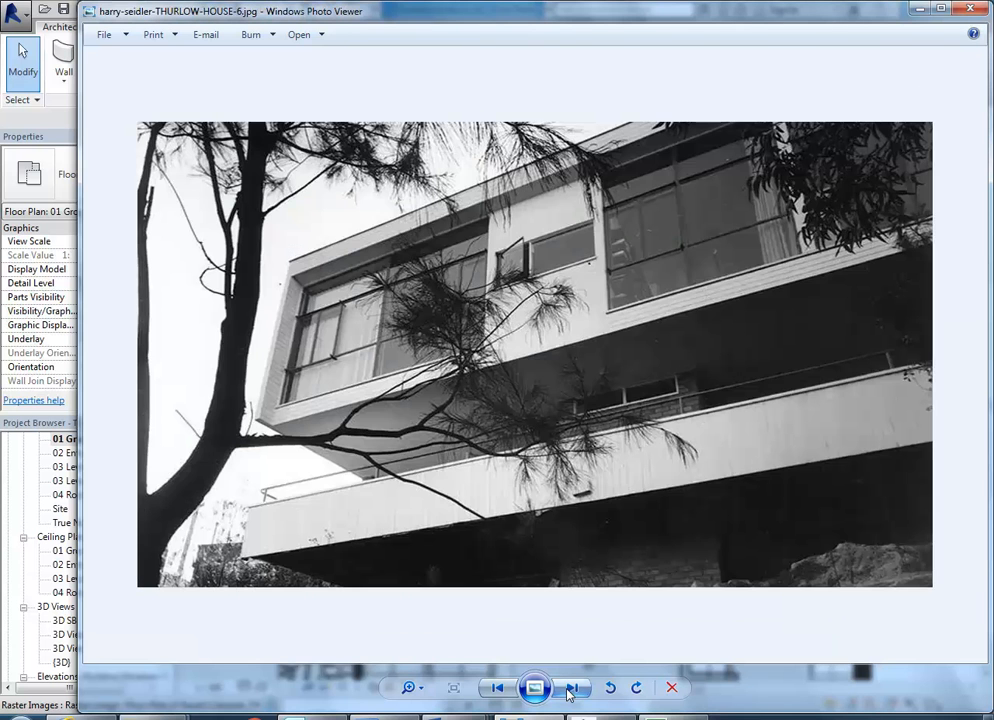
left_click(570, 688)
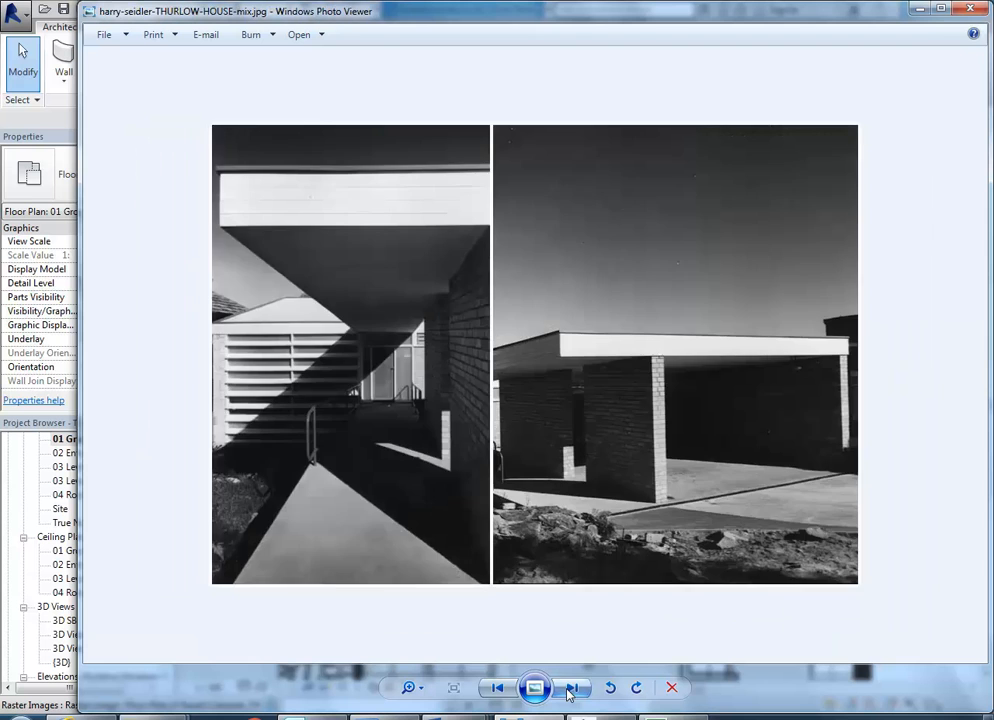
left_click(570, 688)
left_click(570, 688)
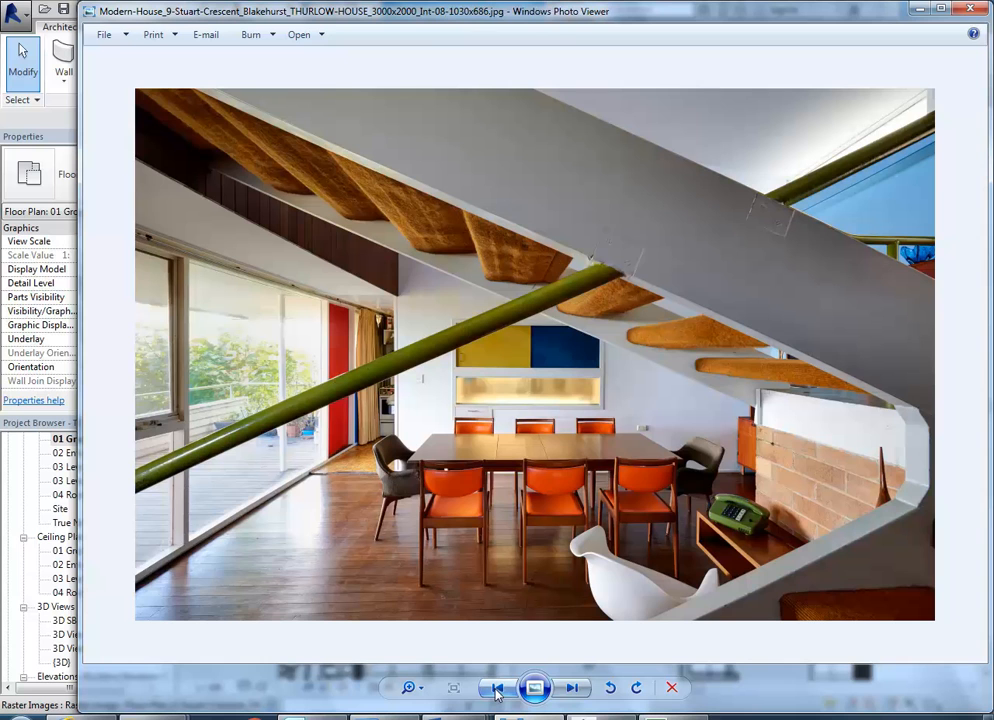
left_click(498, 689)
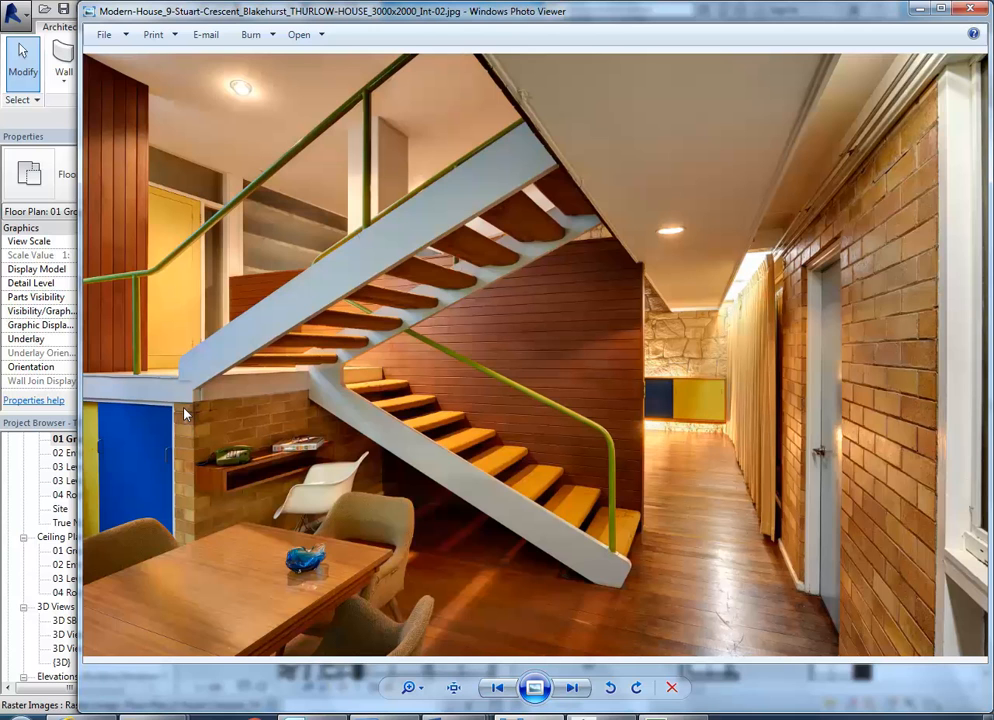
Browse through the remaining reference photos back to harry-seidler-THURLOW-HOUSE-6.jpg
left_click(572, 688)
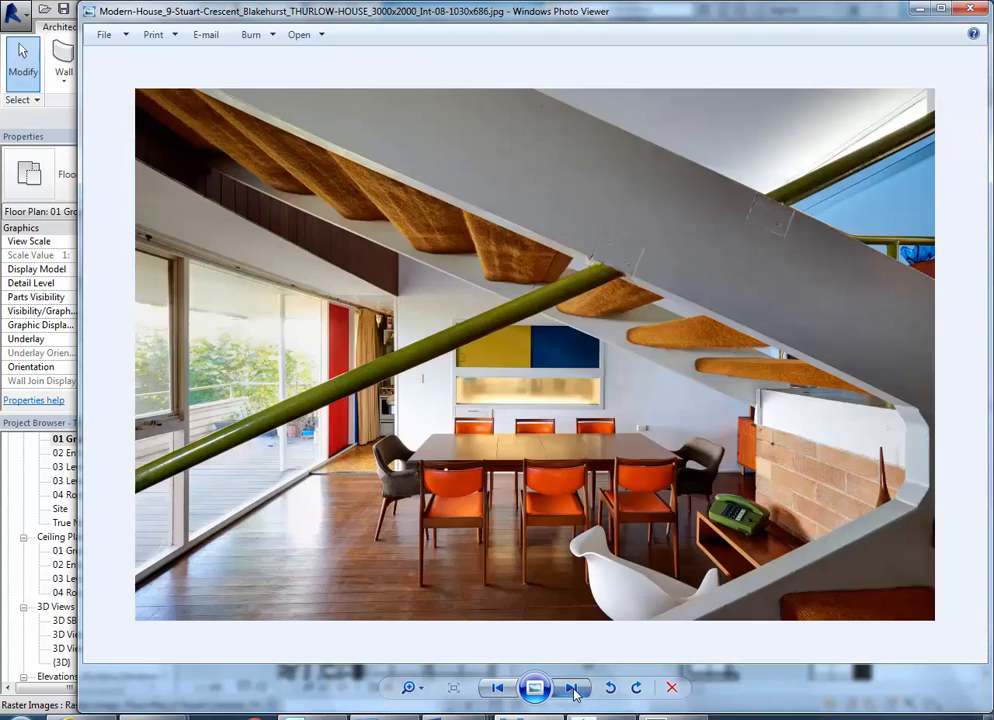
left_click(573, 689)
left_click(573, 689)
left_click(573, 689)
left_click(573, 689)
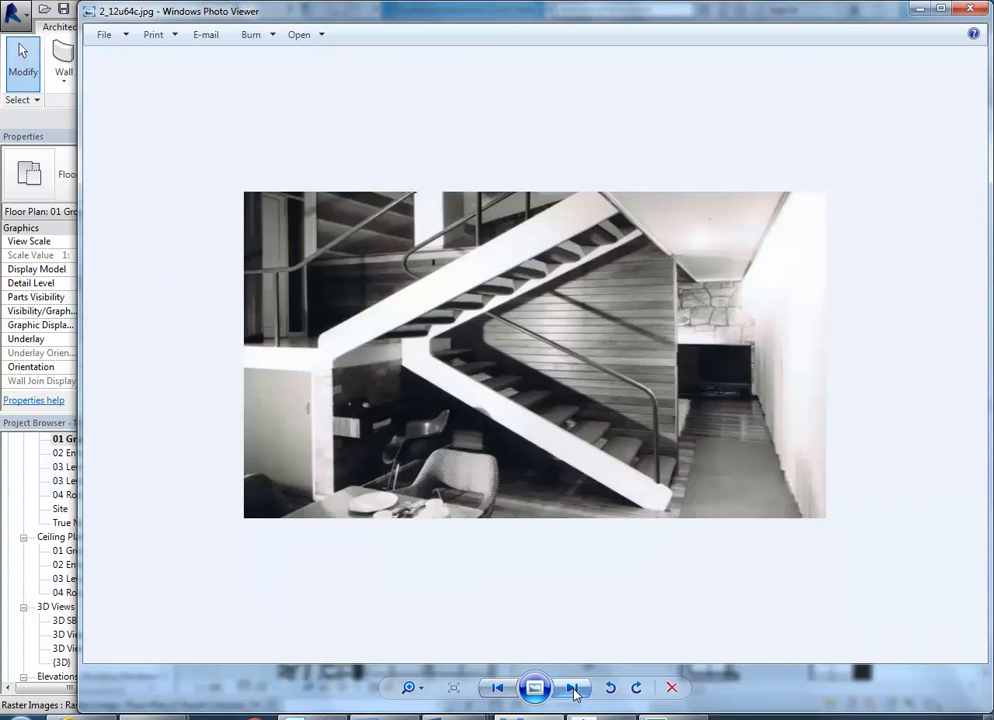
left_click(573, 689)
left_click(573, 689)
left_click(573, 689)
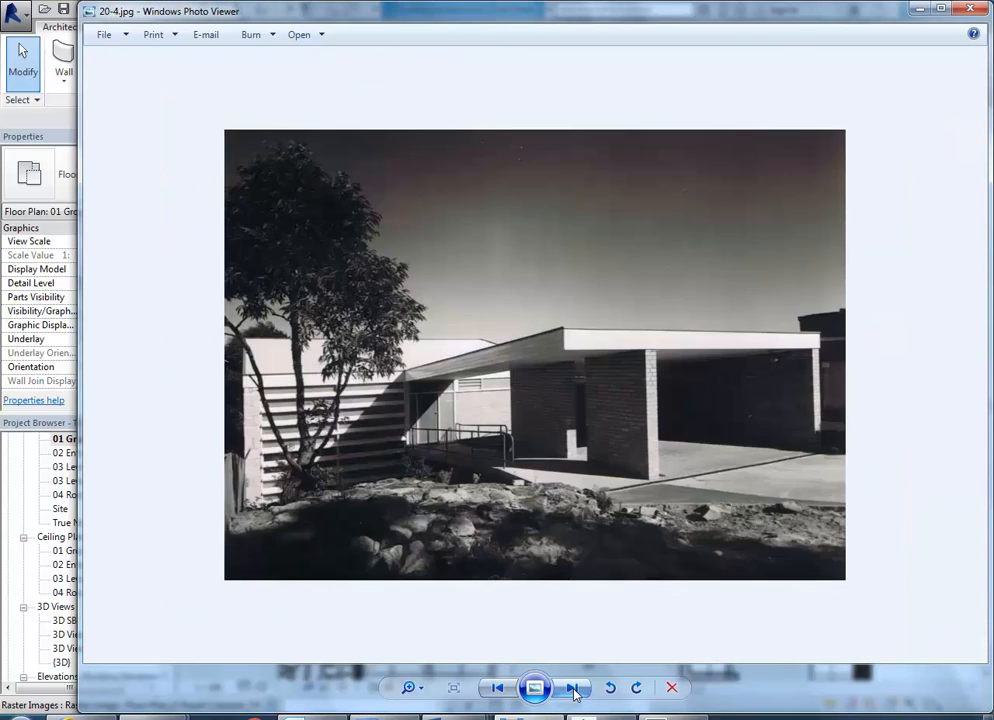
left_click(574, 690)
left_click(573, 689)
left_click(573, 689)
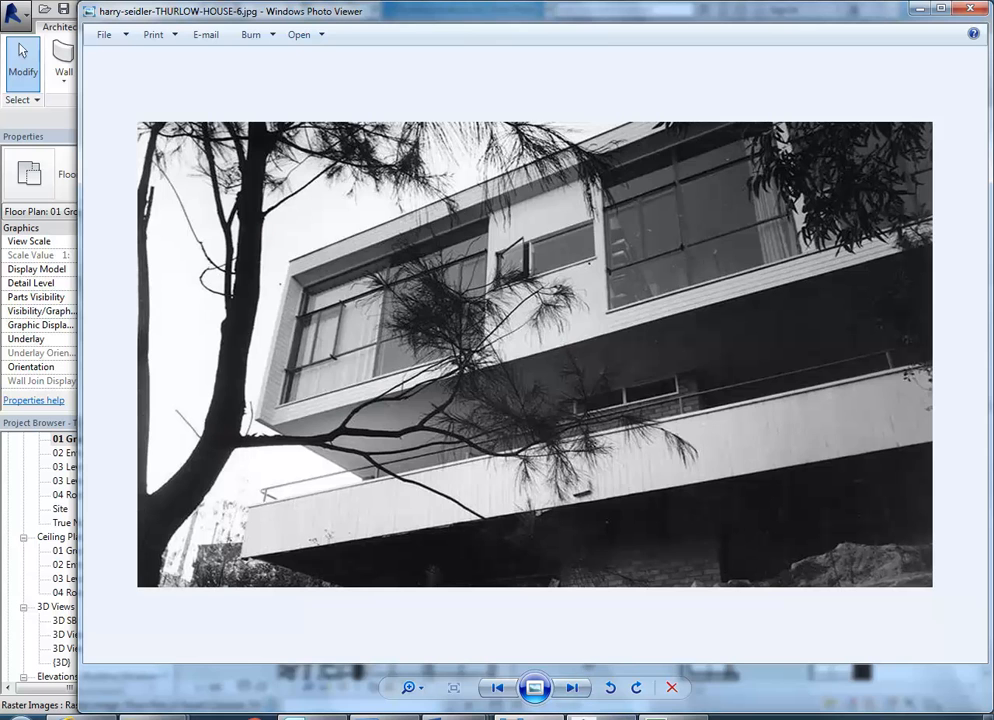
Return to the ground floor plan in Revit and look closely at the toilet walls around room 6
left_click(600, 640)
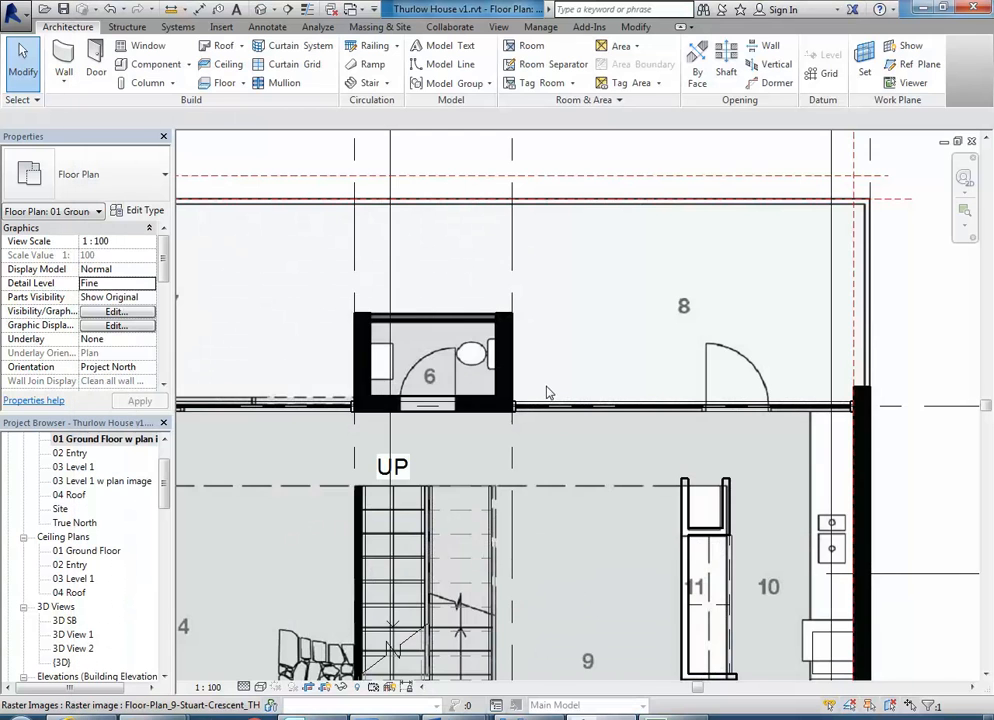
scroll(547, 393, "down", 1)
scroll(420, 395, "up", 5)
middle_click_drag(404, 300, 363, 254)
scroll(361, 256, "up", 1)
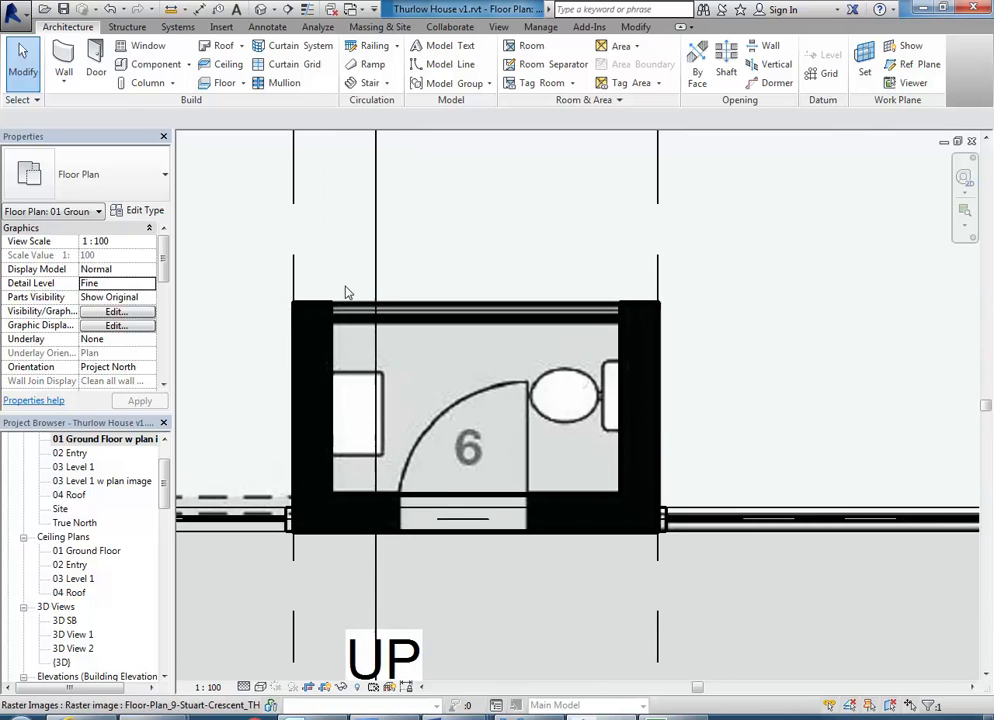
left_click(63, 55)
scroll(335, 255, "up", 3)
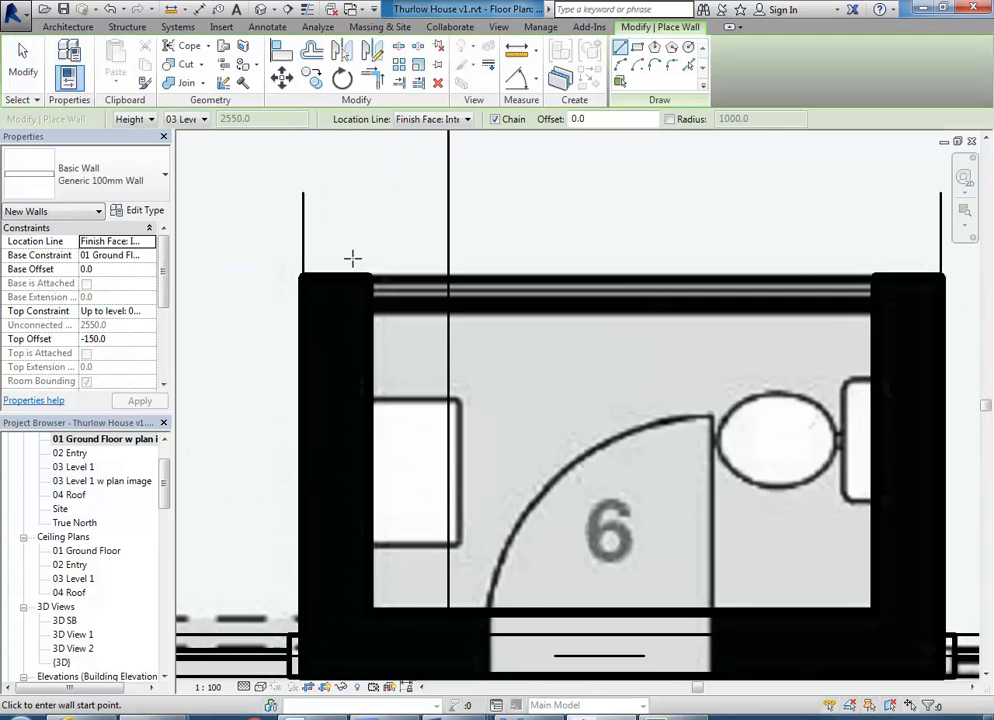
scroll(340, 265, "down", 2)
middle_click_drag(317, 273, 337, 291)
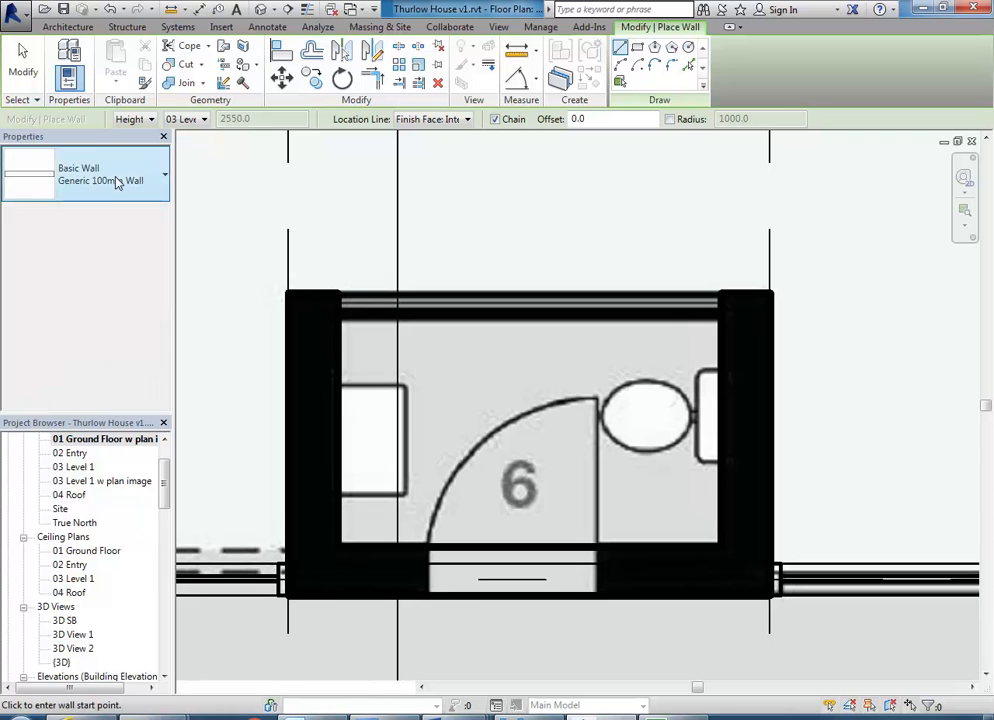
left_click(116, 178)
left_click(116, 178)
right_click(322, 204)
left_click(351, 220)
right_click(351, 220)
left_click(380, 231)
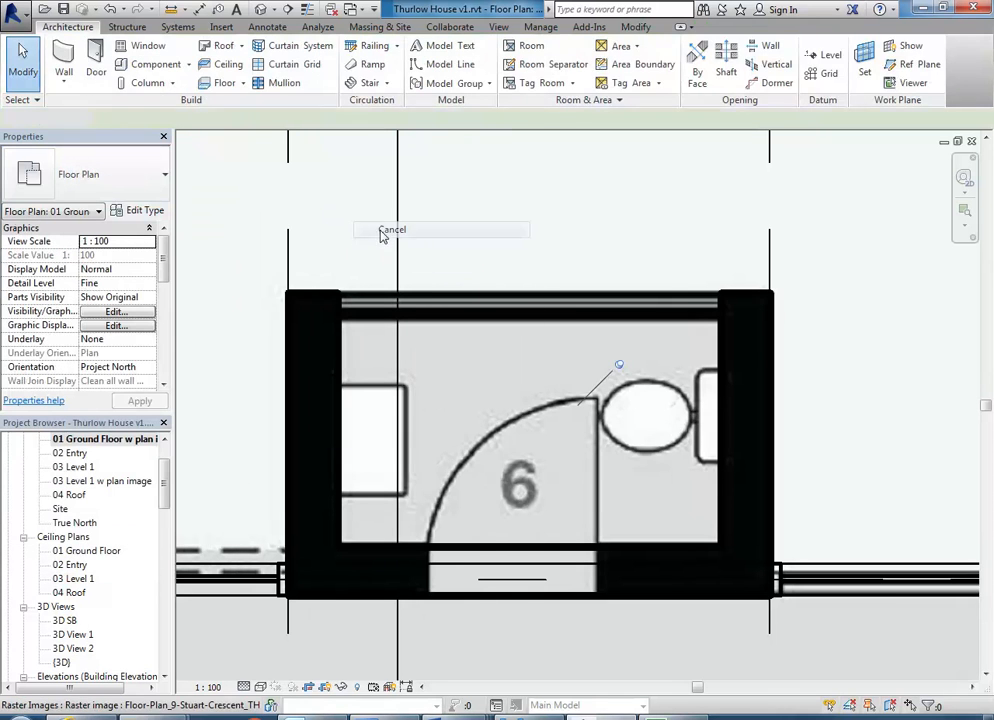
Draw an Existing 230mm wall closing the terrace side of room 6, between the inner outer-end corners of its two projecting side walls
left_click(337, 373)
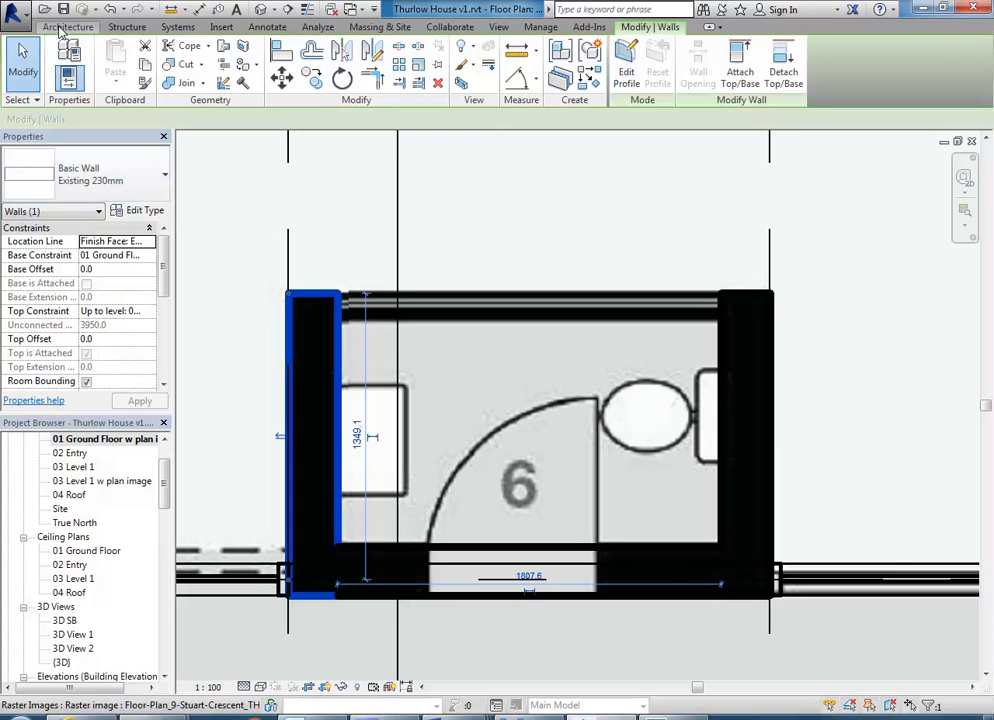
left_click(65, 27)
left_click(52, 48)
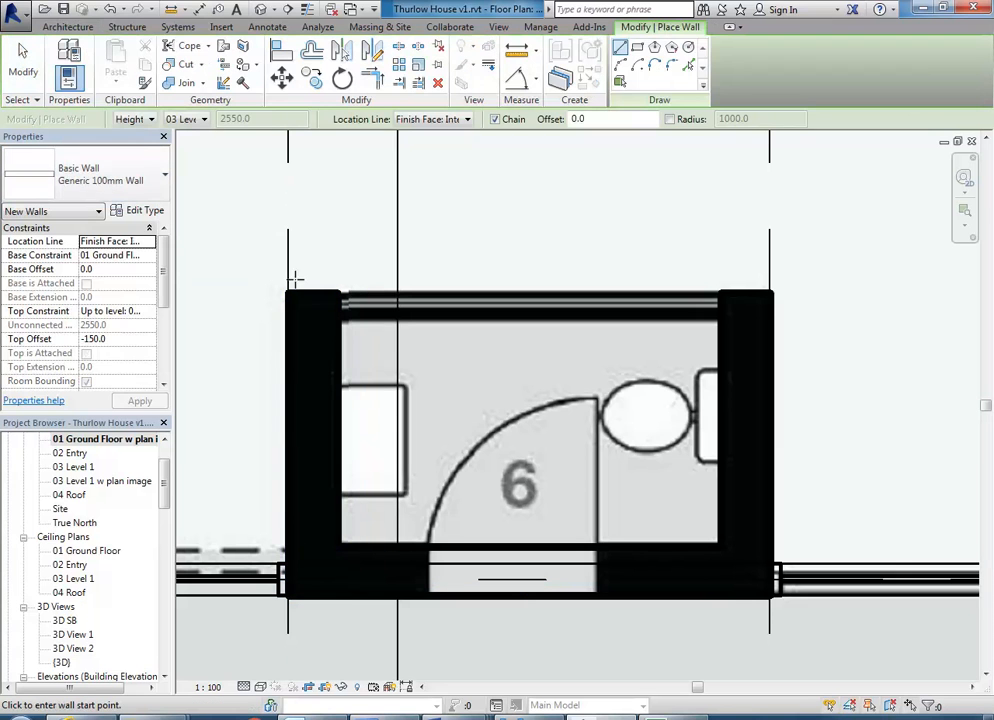
left_click(100, 175)
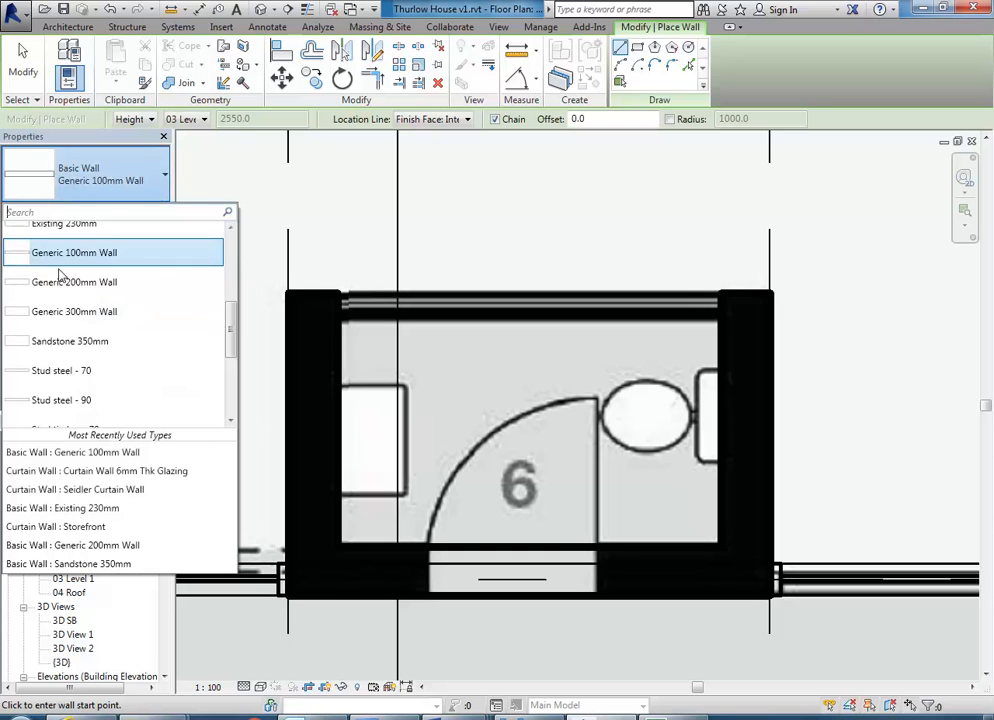
scroll(60, 275, "up", 3)
left_click(69, 340)
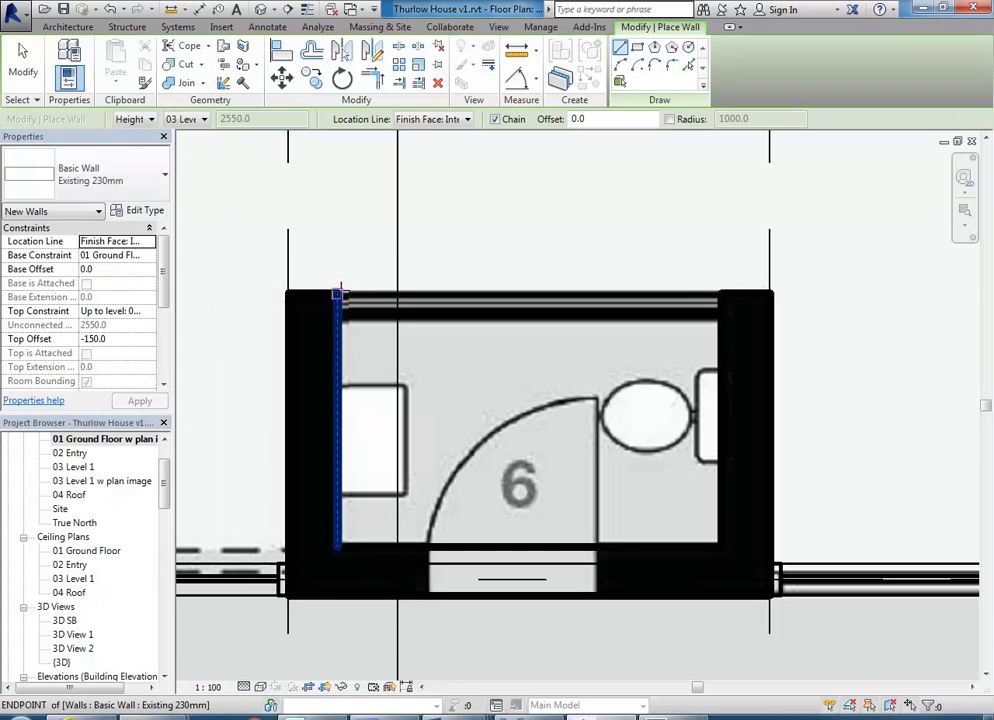
left_click(339, 293)
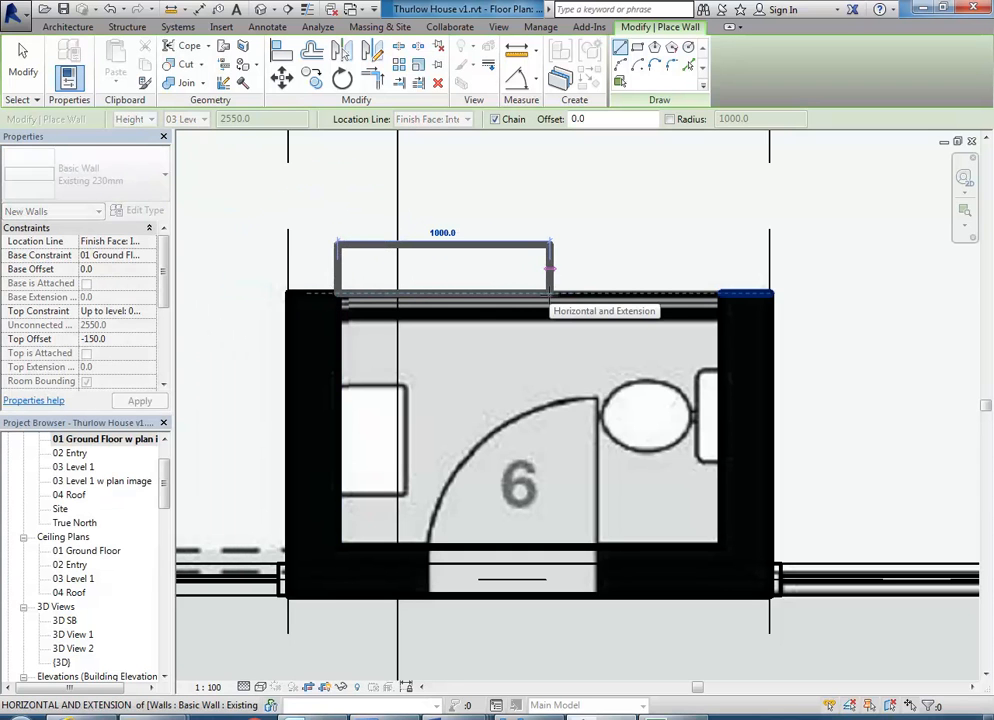
left_click(721, 293)
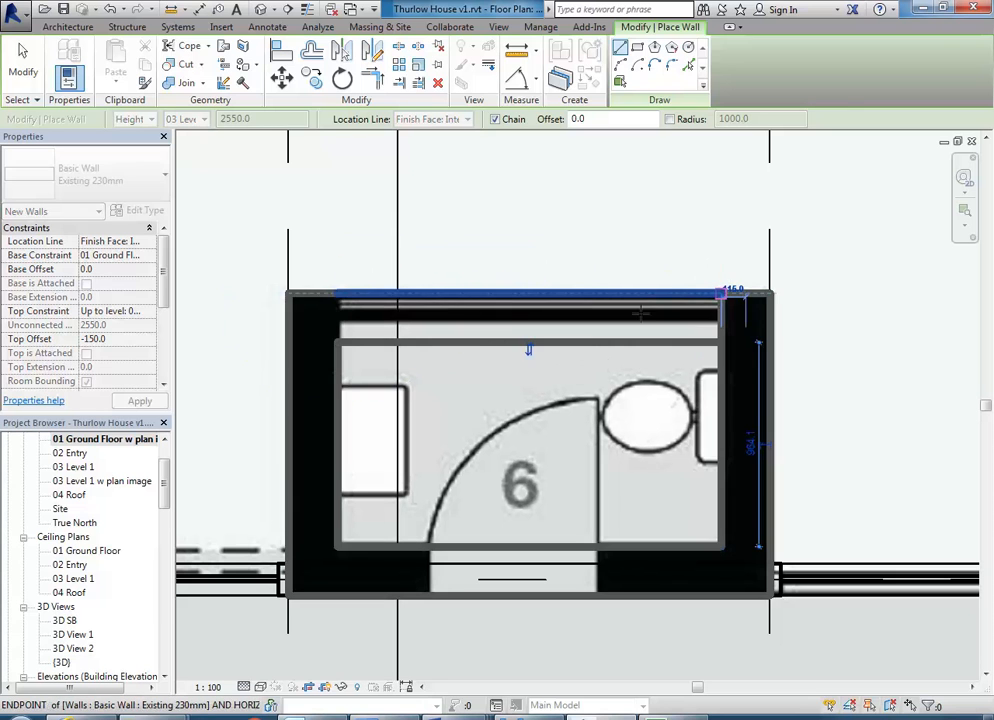
Finish drawing walls and check the new terrace-side toilet wall's top constraint, keeping it at Up to level: 03 Level 1
key("Escape")
key("Escape")
left_click(444, 346)
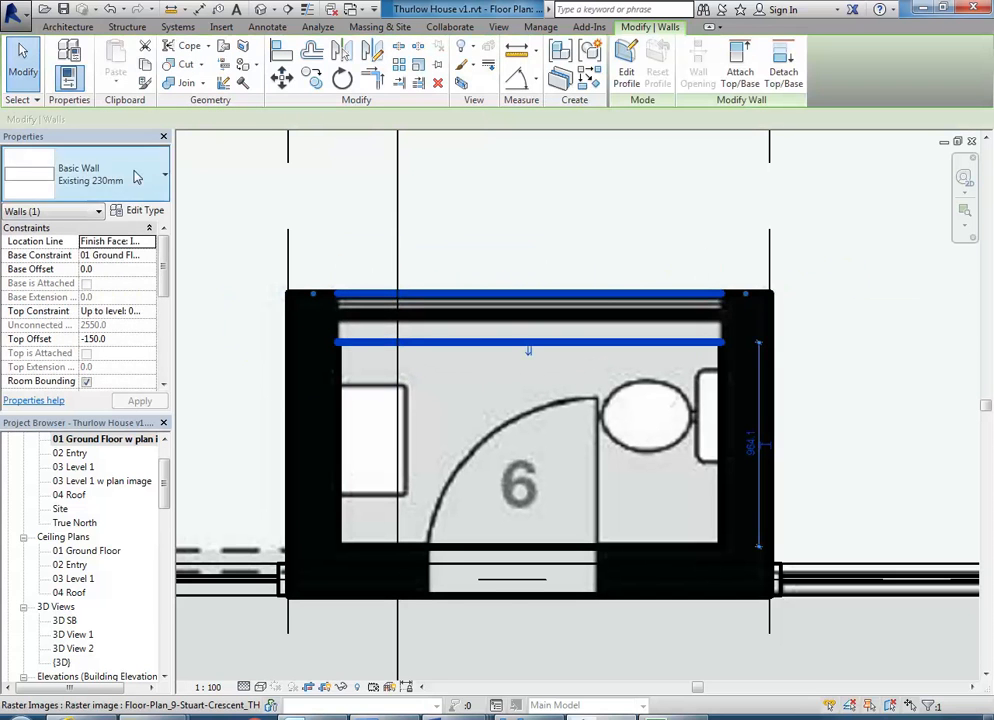
left_click(112, 311)
left_click(148, 311)
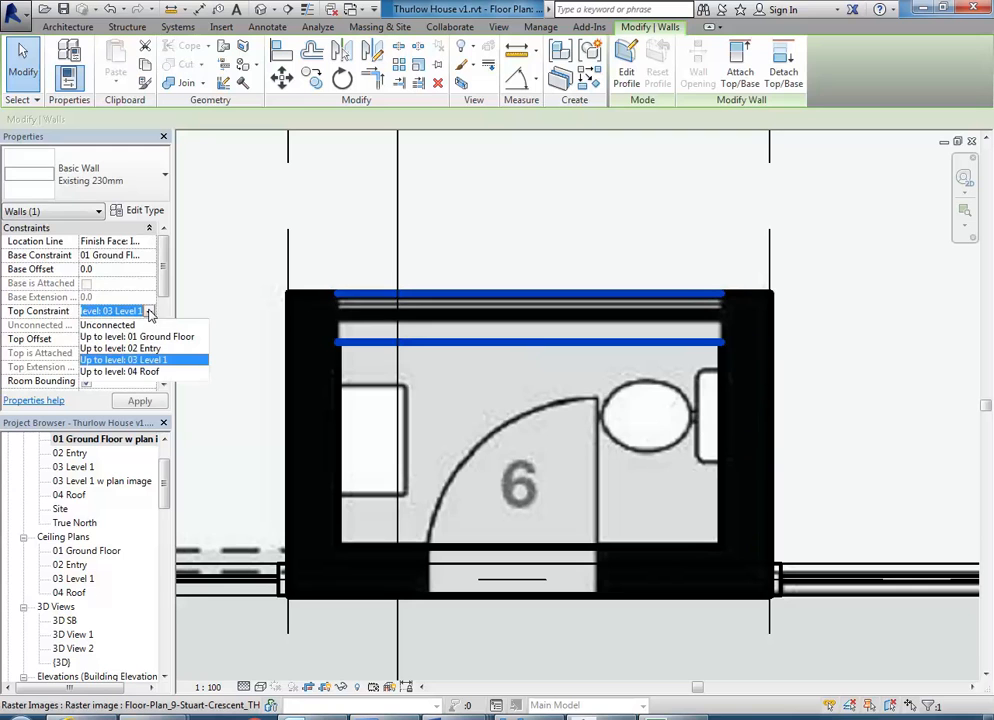
left_click(120, 359)
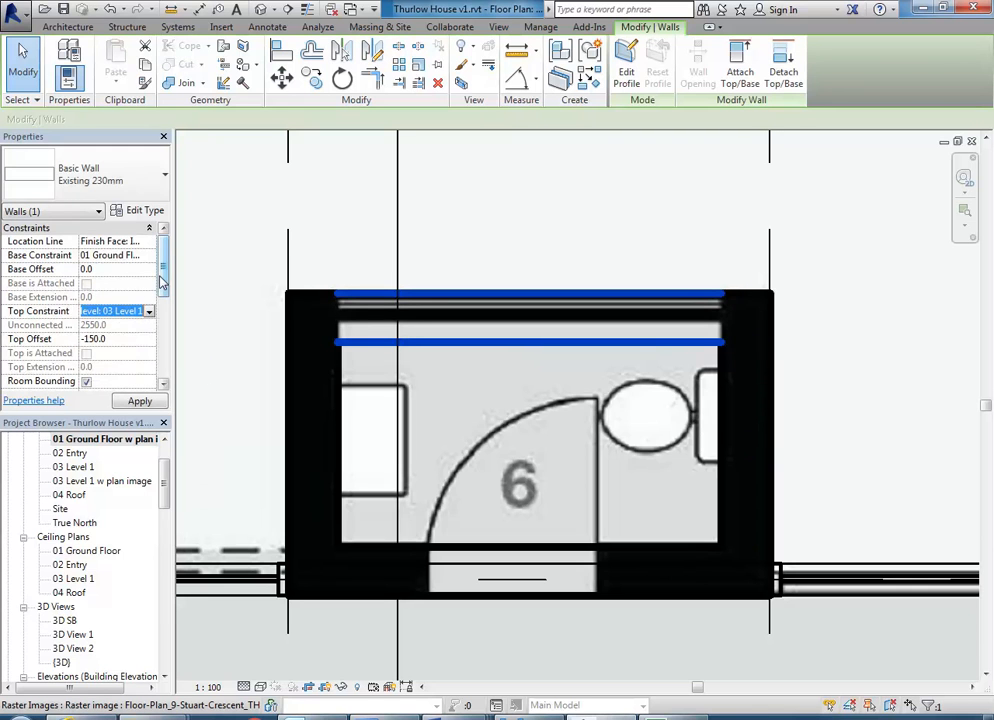
left_click(115, 341)
left_click(419, 172)
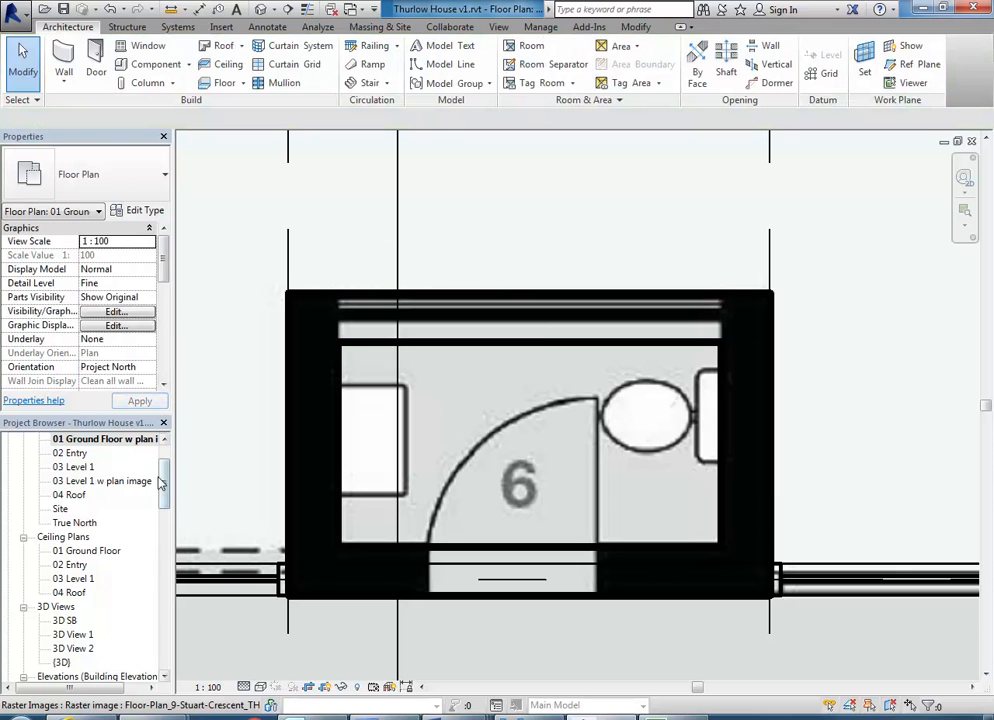
Open the 3D SB view and inspect the new toilet wall and the neighbouring end wall from the terrace side
double_click(65, 621)
middle_click_drag(360, 357, 835, 408, "shift")
middle_click_drag(408, 428, 609, 445)
middle_click_drag(371, 435, 495, 461, "shift")
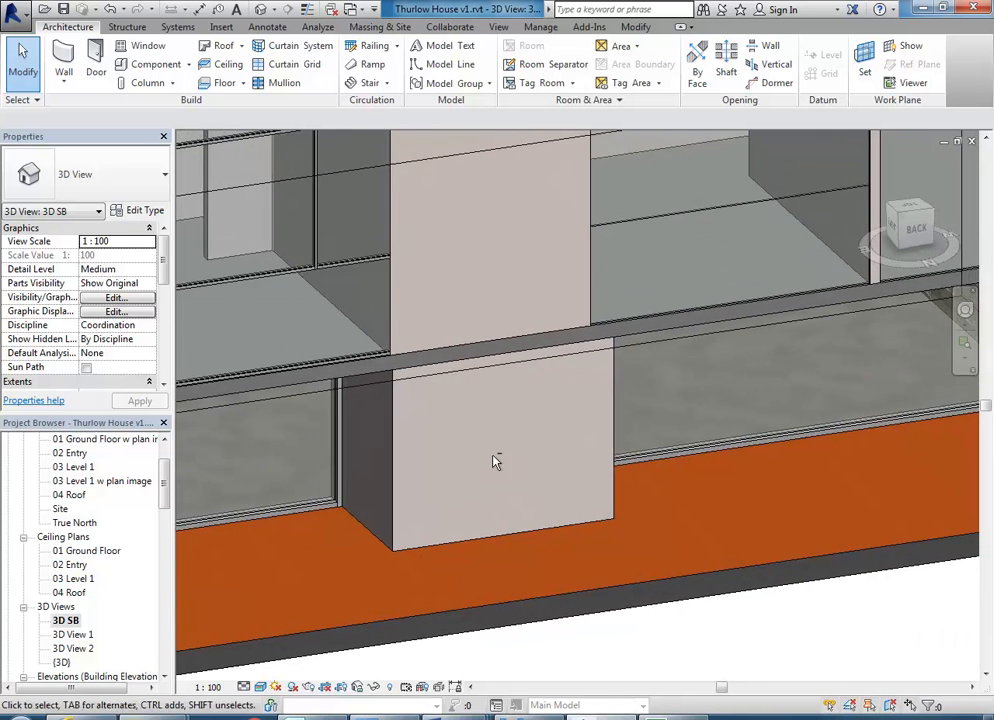
scroll(468, 540, "up", 3)
left_click(475, 544)
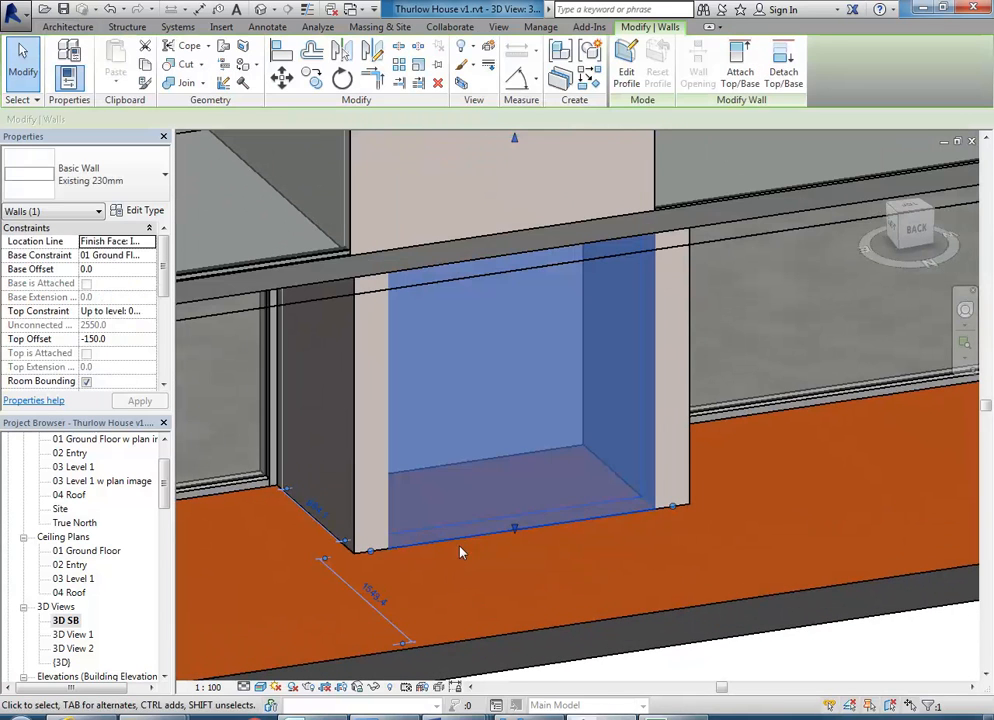
middle_click_drag(459, 550, 428, 539, "shift")
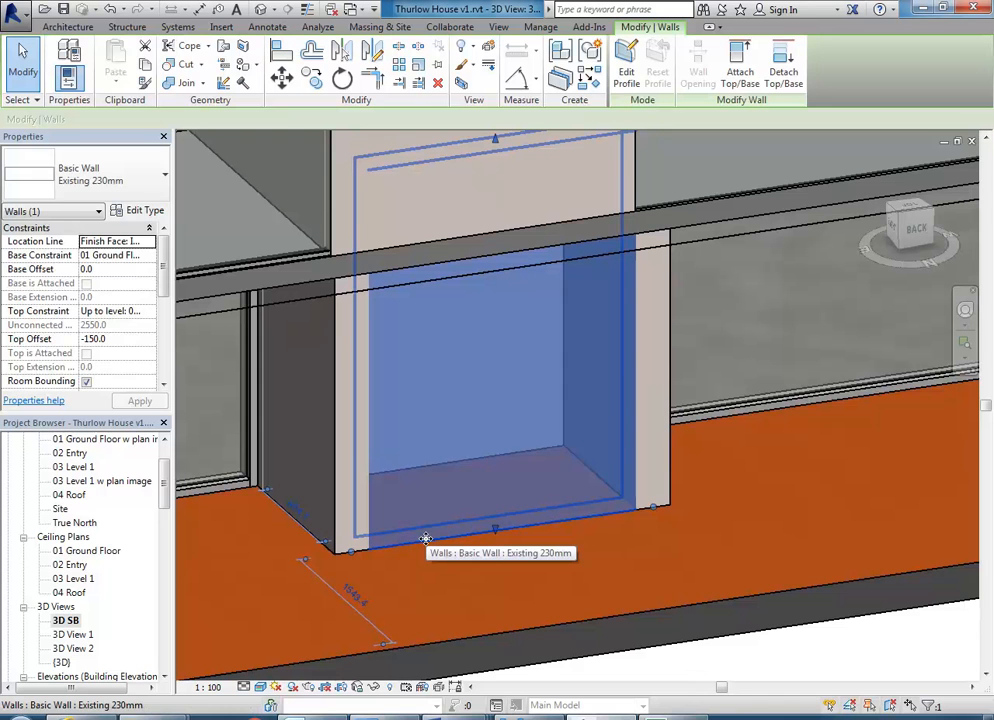
scroll(466, 512, "down", 6)
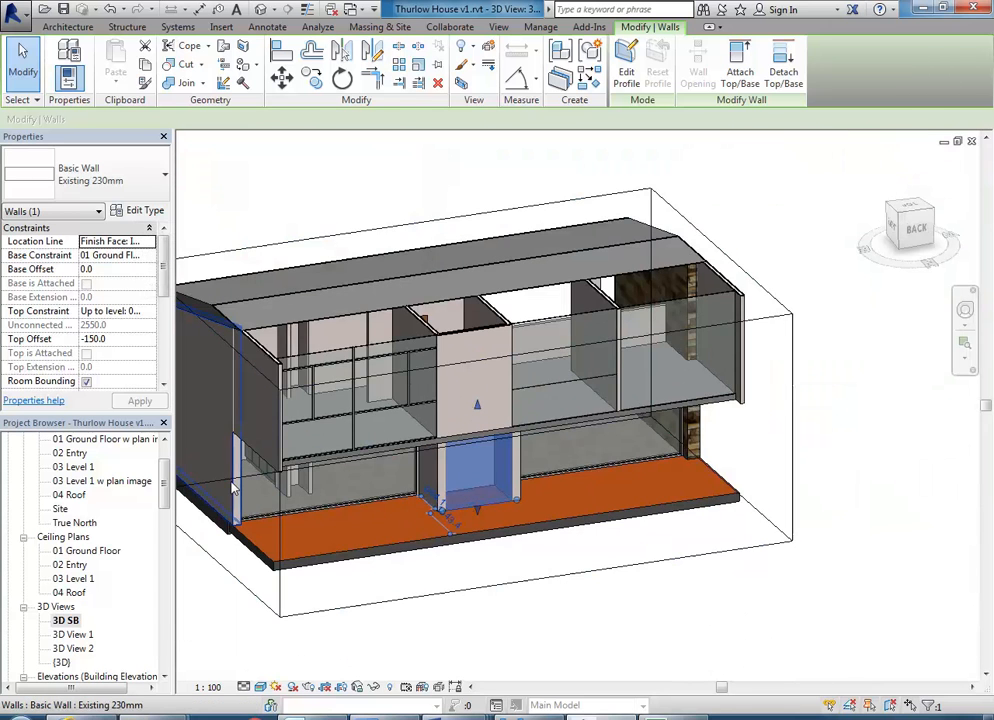
left_click(213, 490)
key("Escape")
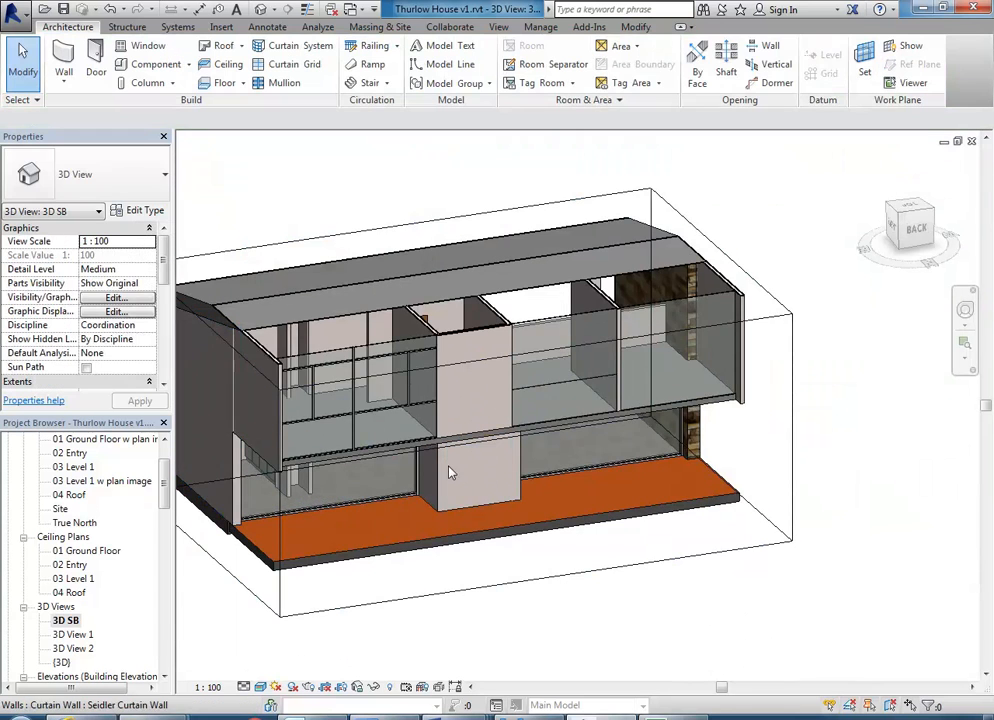
scroll(465, 490, "up", 5)
left_click(475, 590)
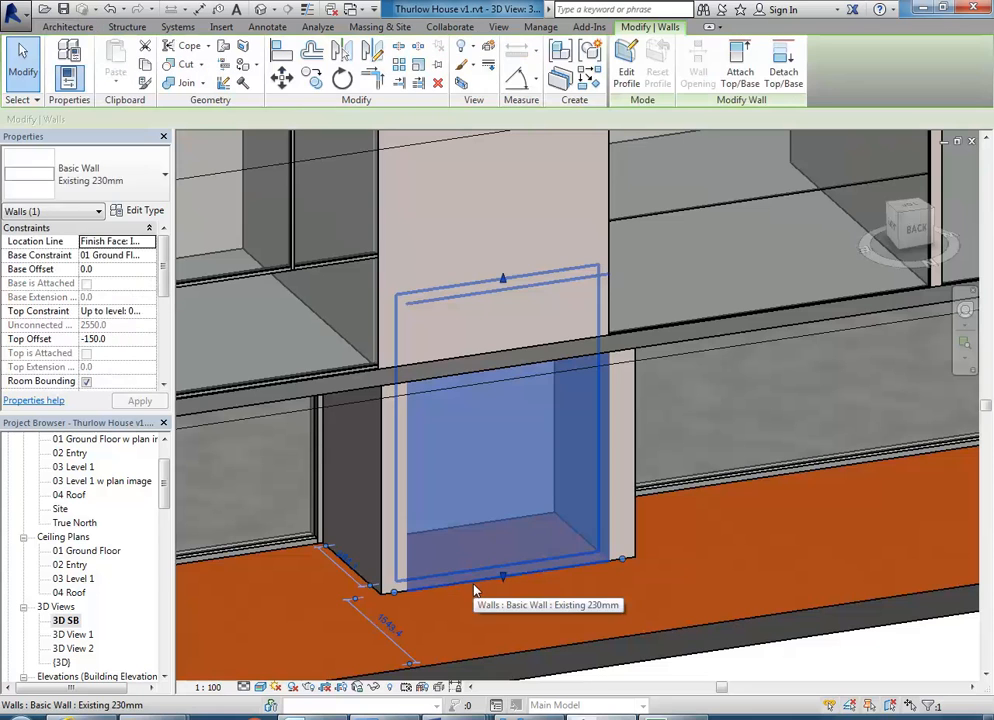
left_click(136, 210)
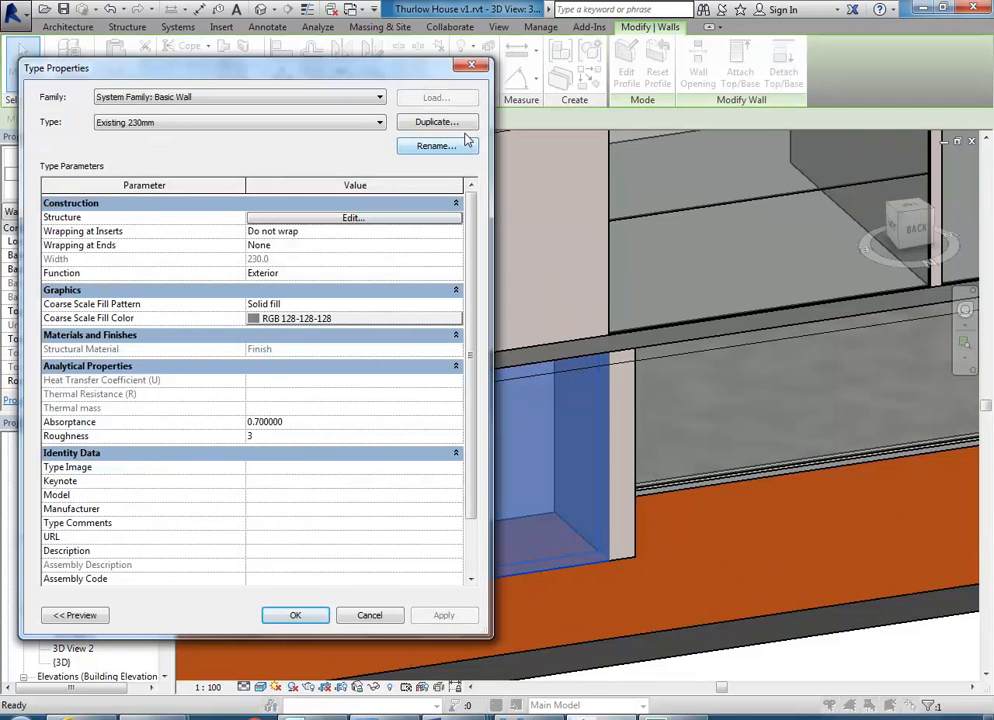
left_click(370, 615)
key("Escape")
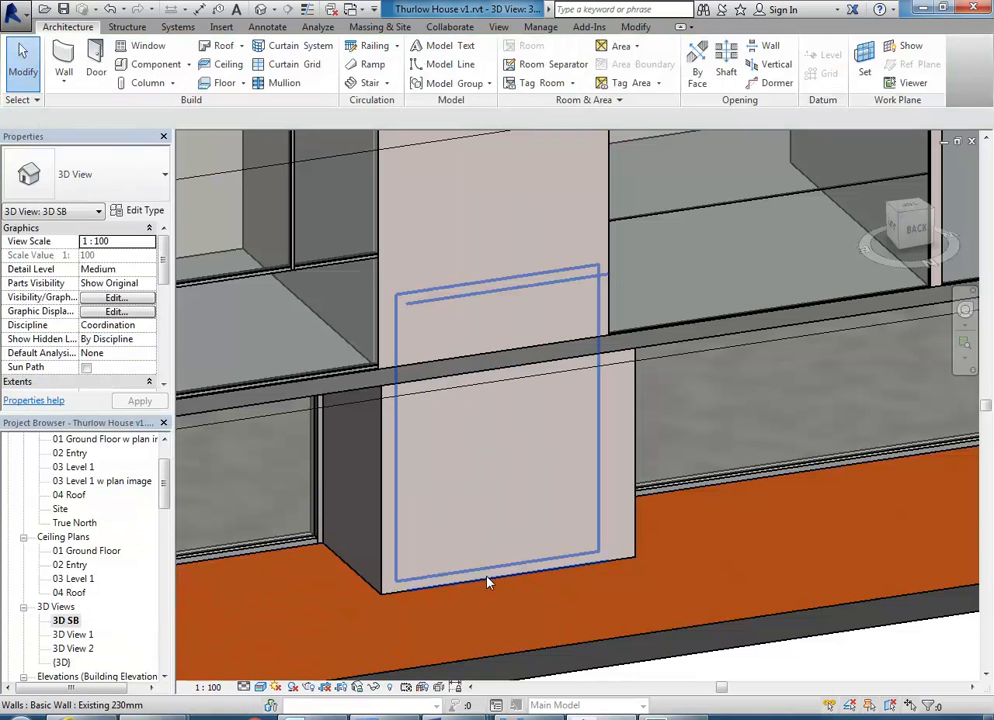
Duplicate the terrace-side toilet wall's type as Existing Face Brick 230mm
left_click(486, 580)
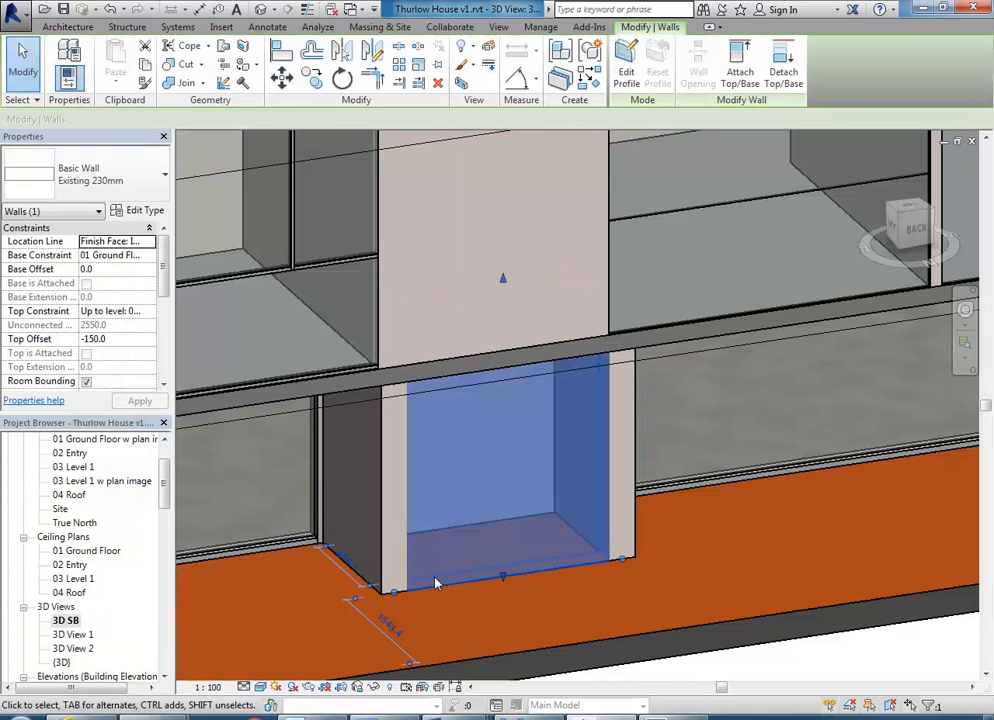
scroll(435, 580, "up", 4)
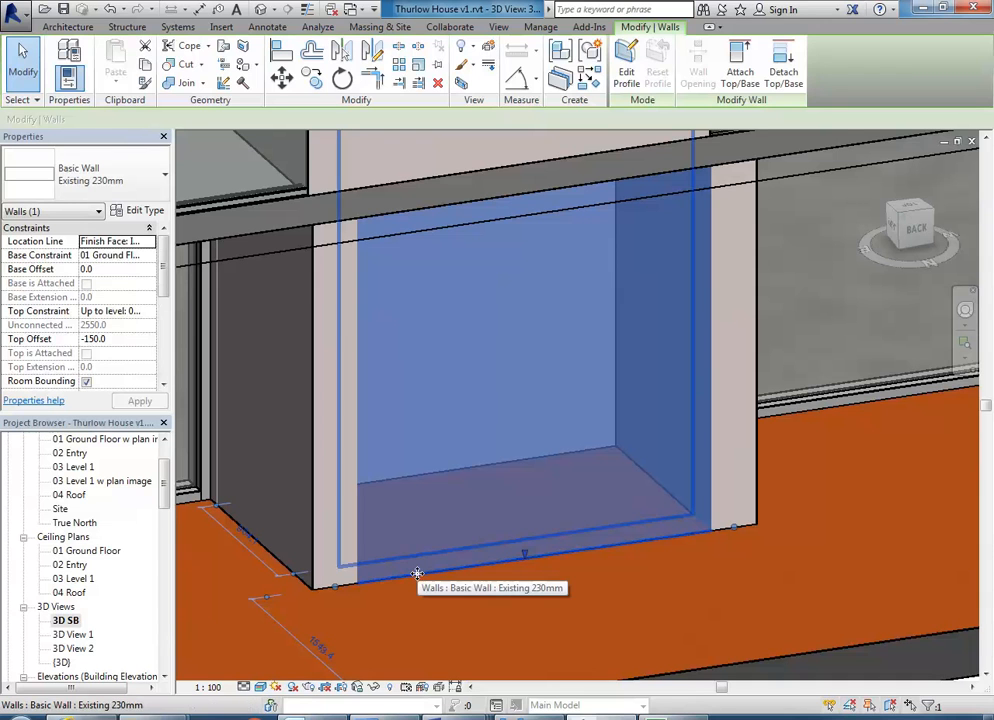
left_click(127, 213)
left_click(439, 124)
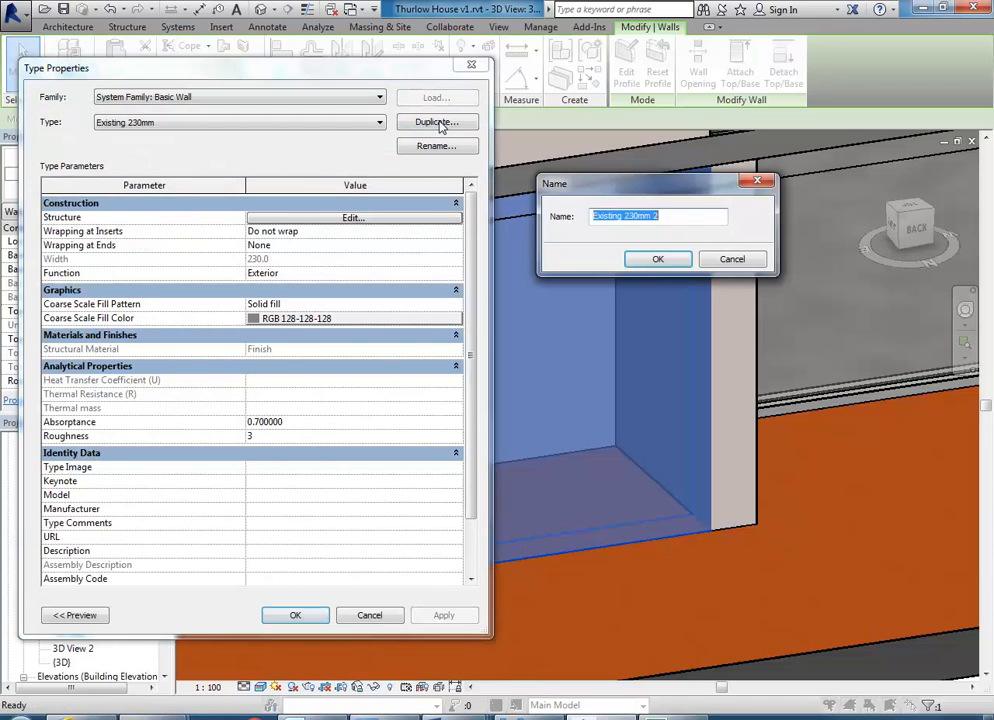
left_click(683, 216)
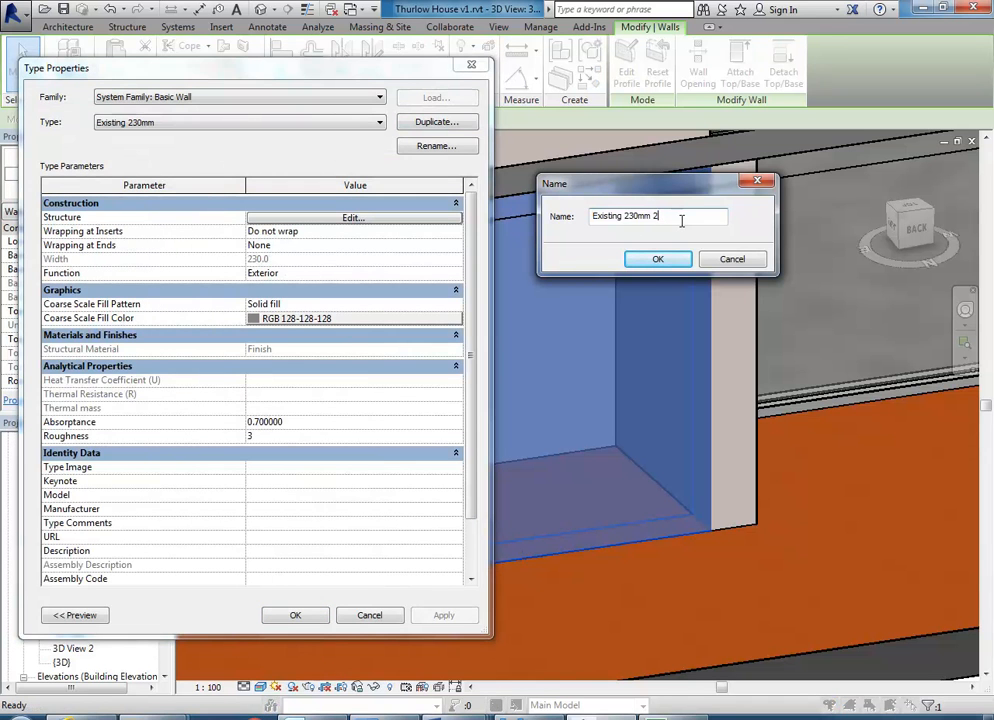
key("BackSpace")
key("BackSpace")
left_click(620, 217)
type("Face Brick")
left_click(705, 215)
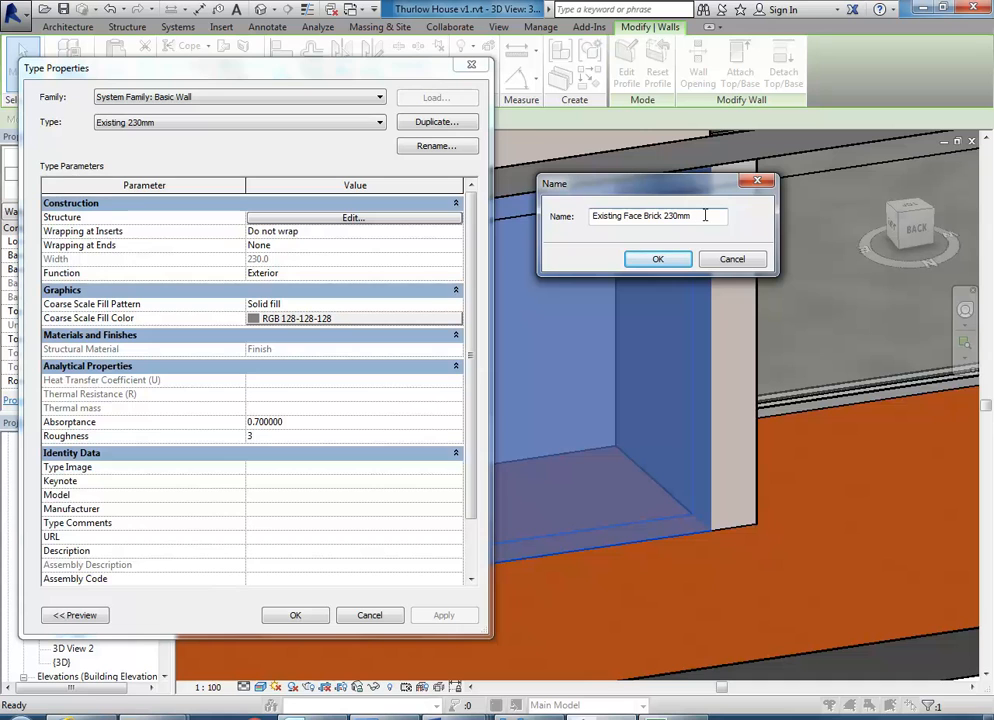
left_click(657, 259)
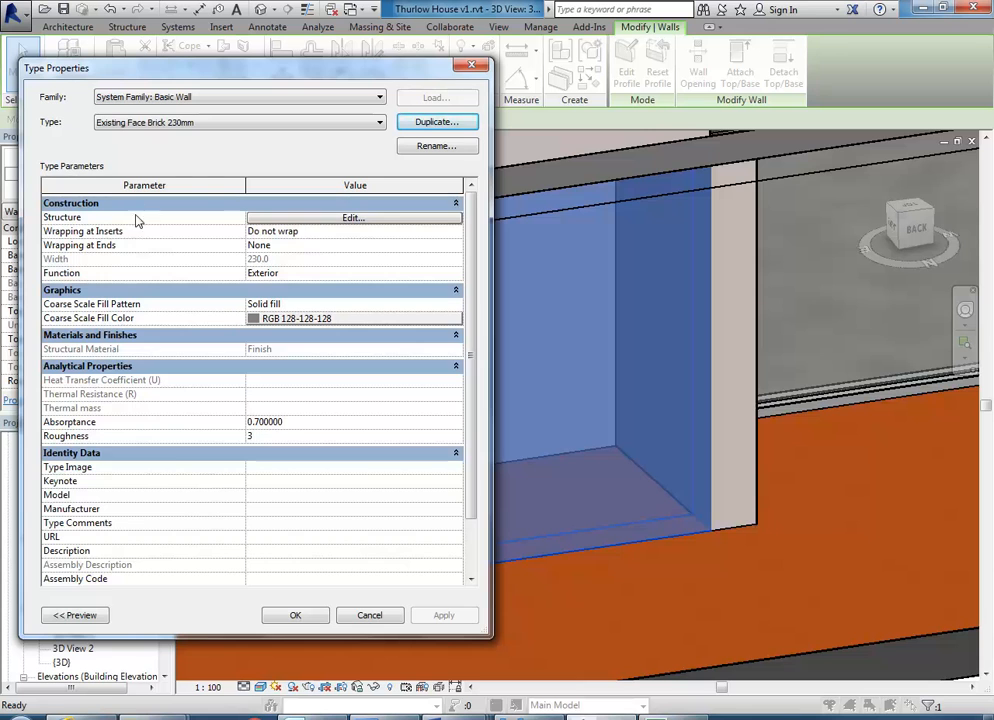
In the new type's structure, choose Masonry - Brick - Brown as the material for the 230 mm structure layer
left_click(282, 218)
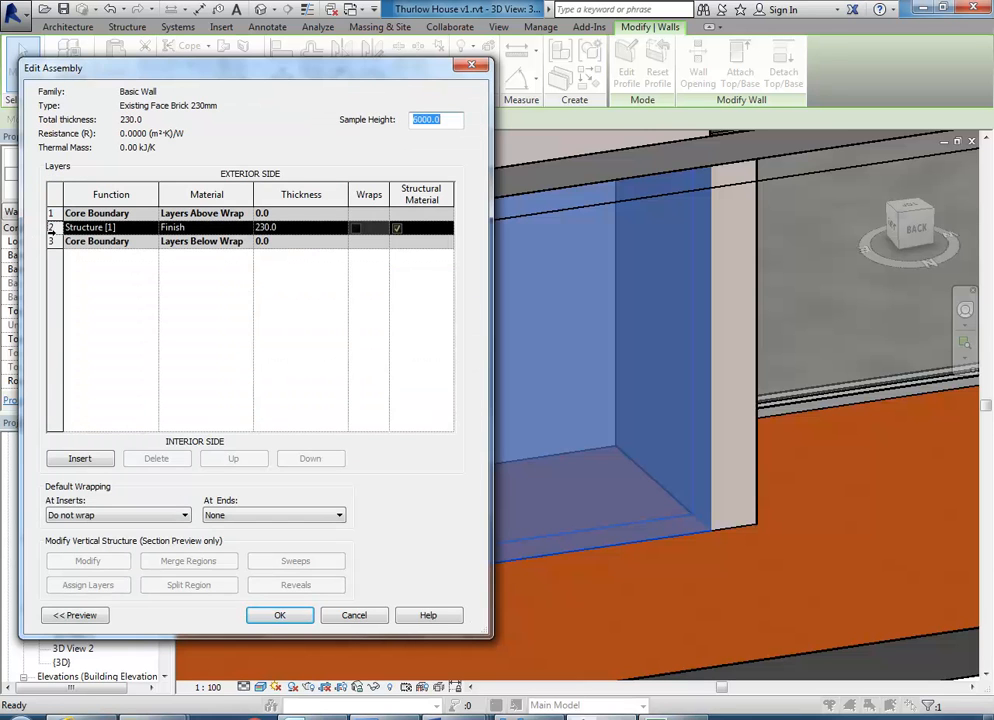
left_click(178, 228)
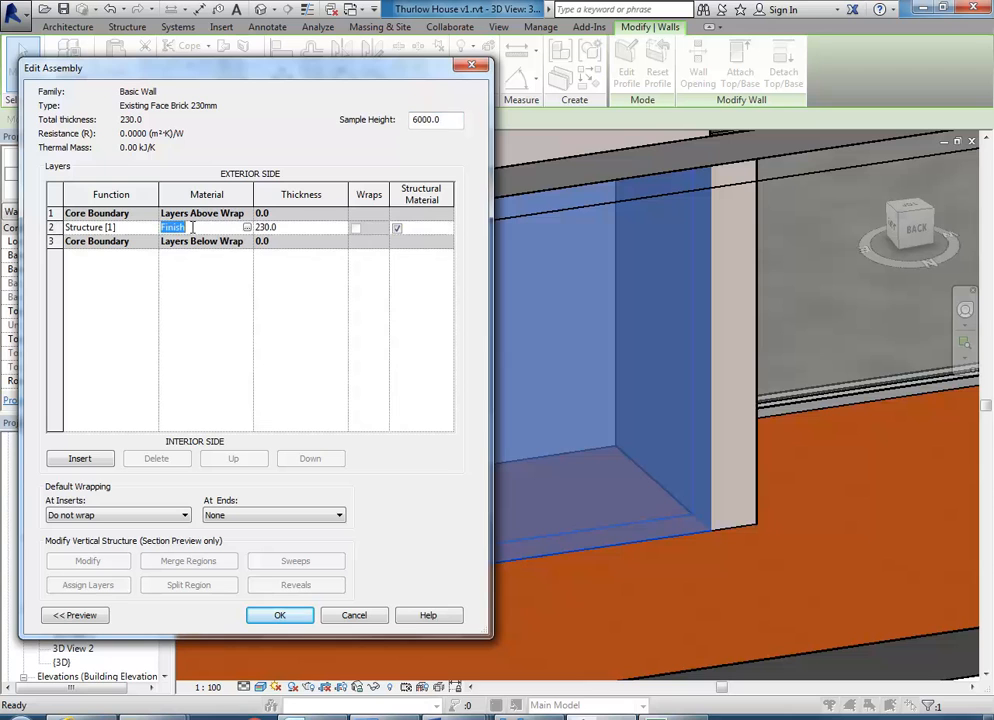
left_click(246, 228)
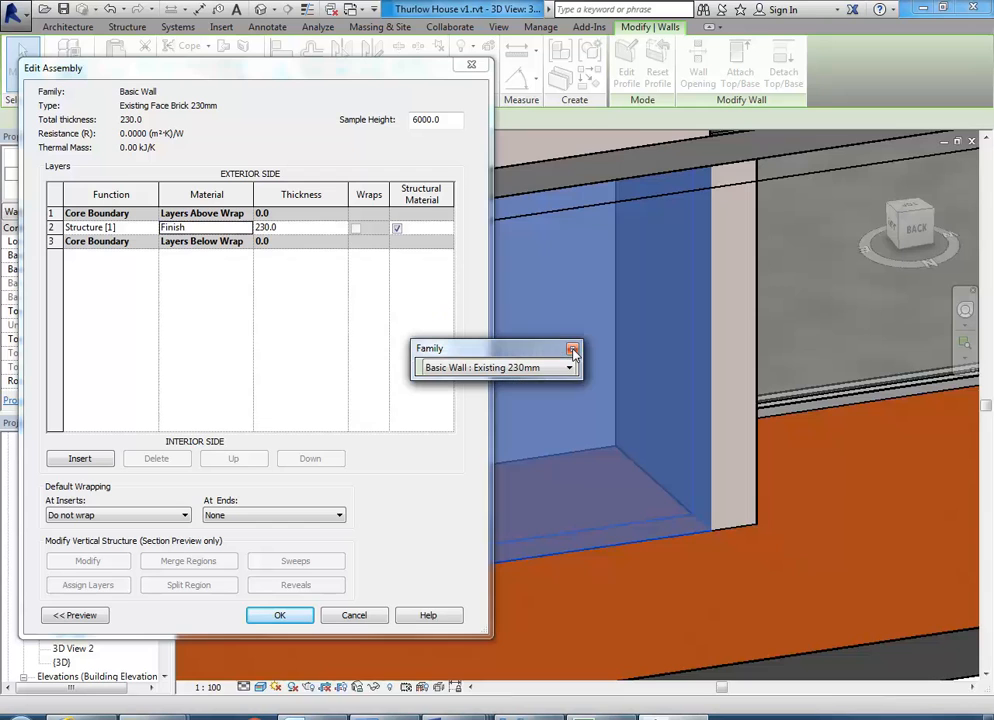
left_click(572, 349)
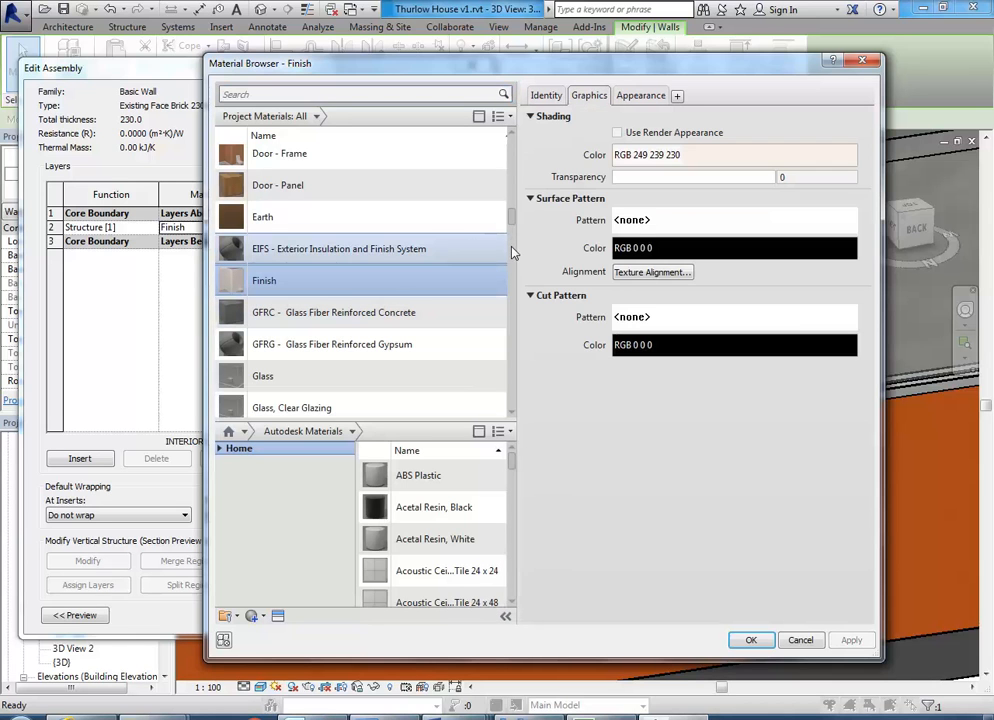
scroll(512, 255, "down", 3)
scroll(513, 280, "down", 3)
left_click_drag(512, 281, 514, 254)
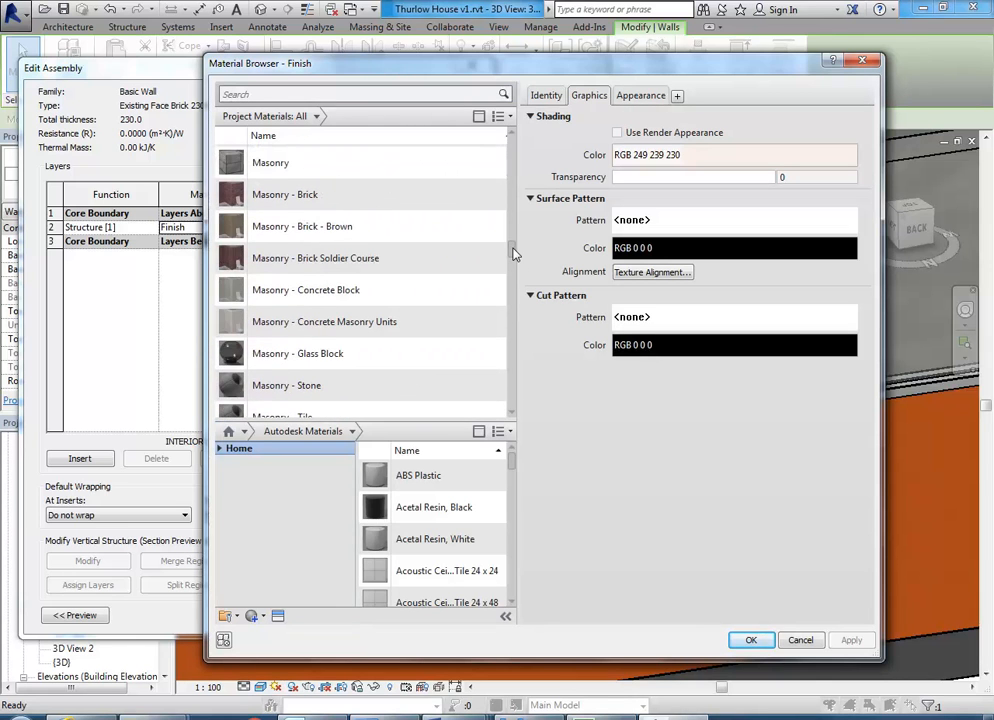
left_click(285, 227)
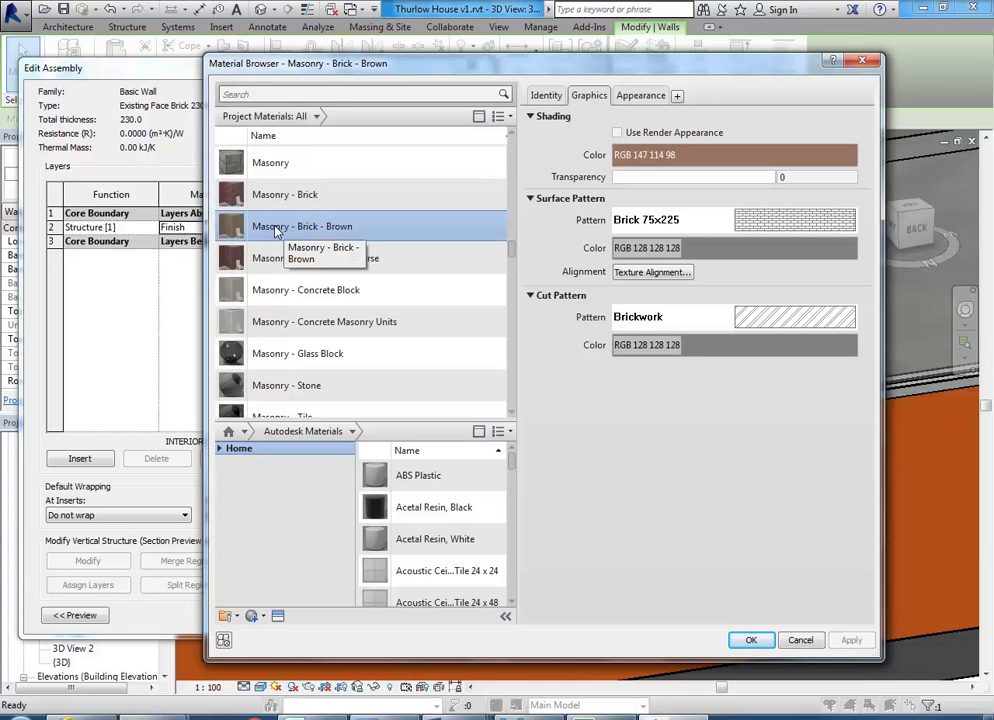
Show the brown brick's appearance settings and compare them with the brickwork in interior photo Int-02.jpg
scroll(276, 230, "up", 1)
left_click(640, 95)
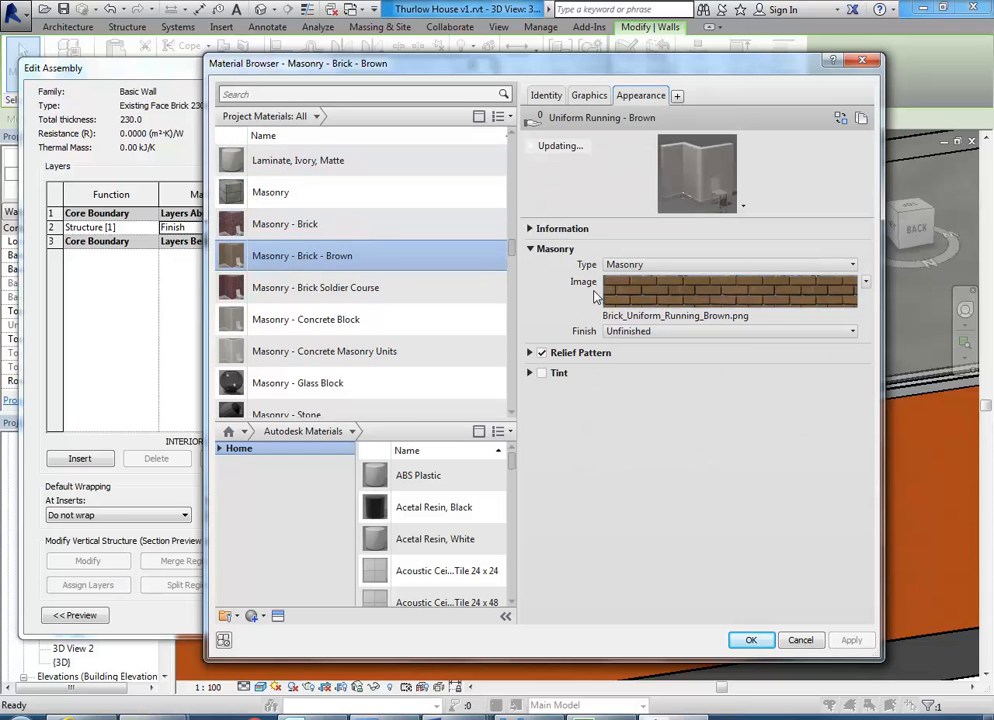
left_click(529, 717)
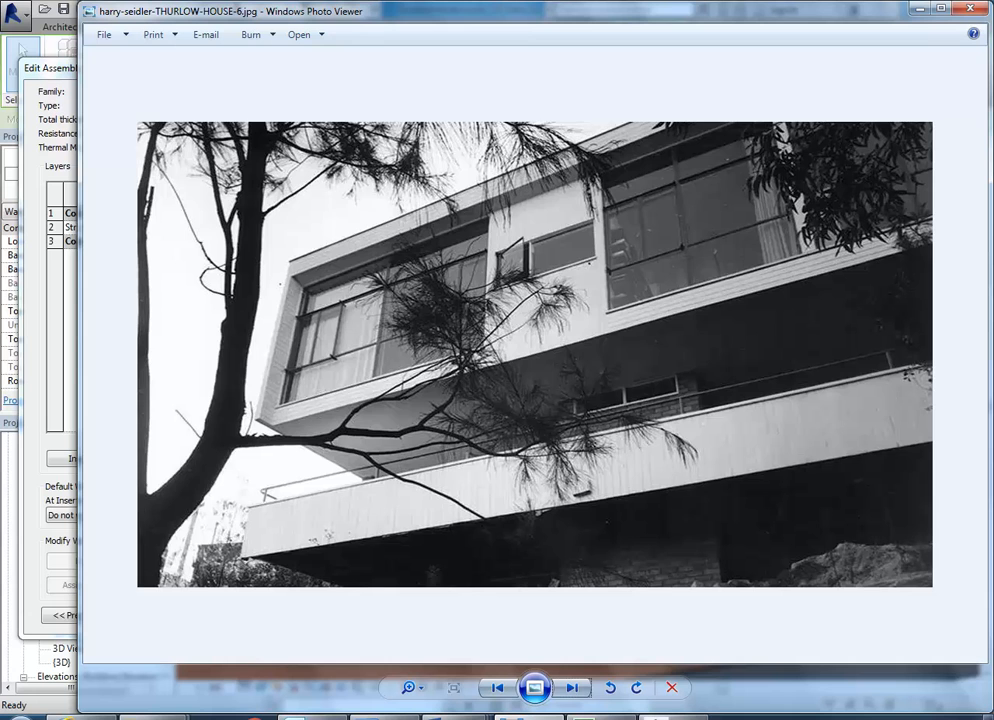
left_click(571, 688)
left_click(571, 688)
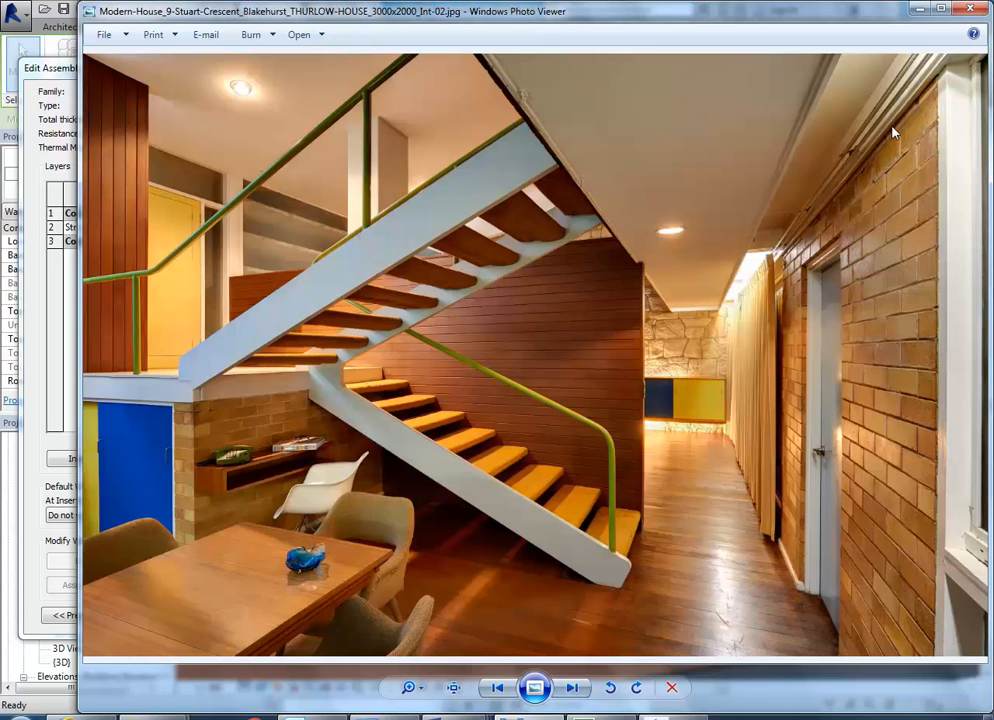
left_click(918, 12)
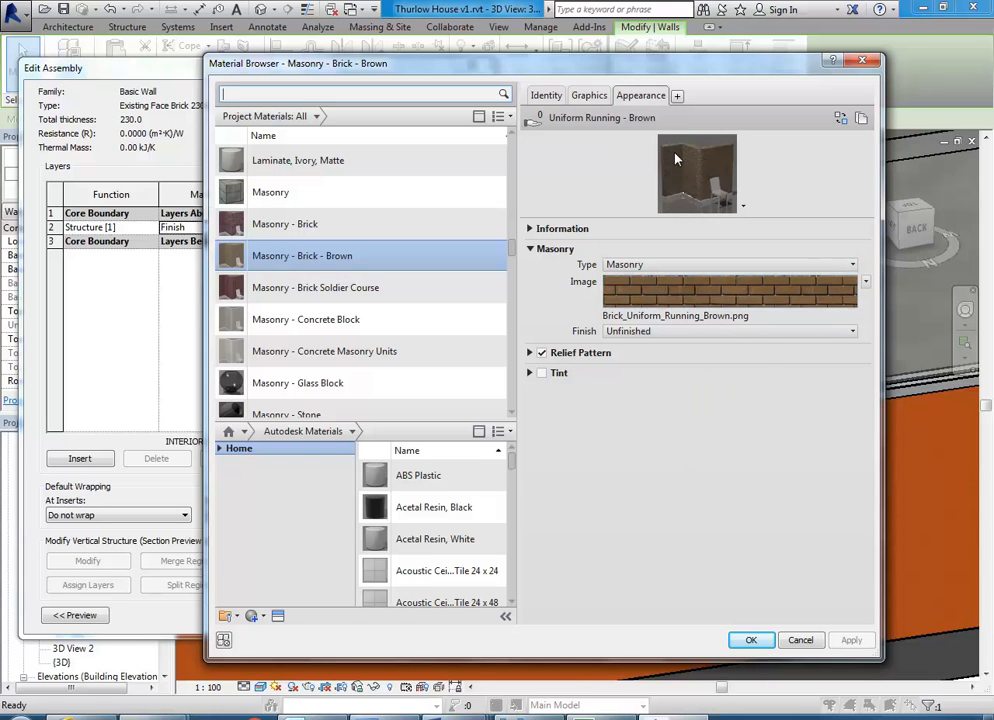
Start replacing the brown brick's appearance asset and list the Masonry assets of the Appearance Library
right_click(642, 98)
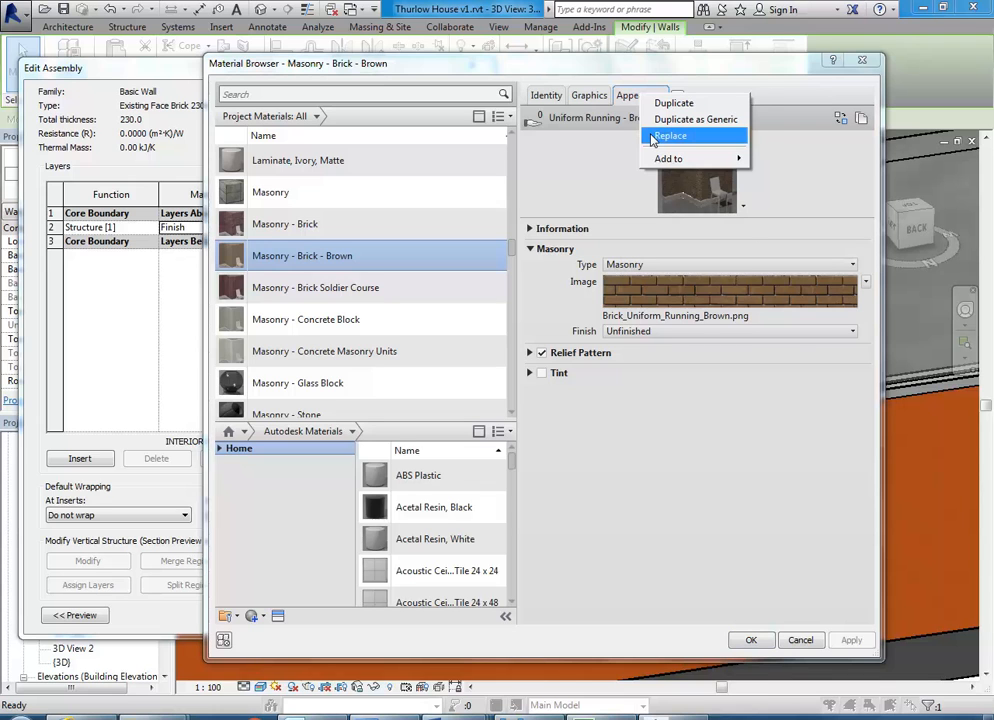
left_click(652, 137)
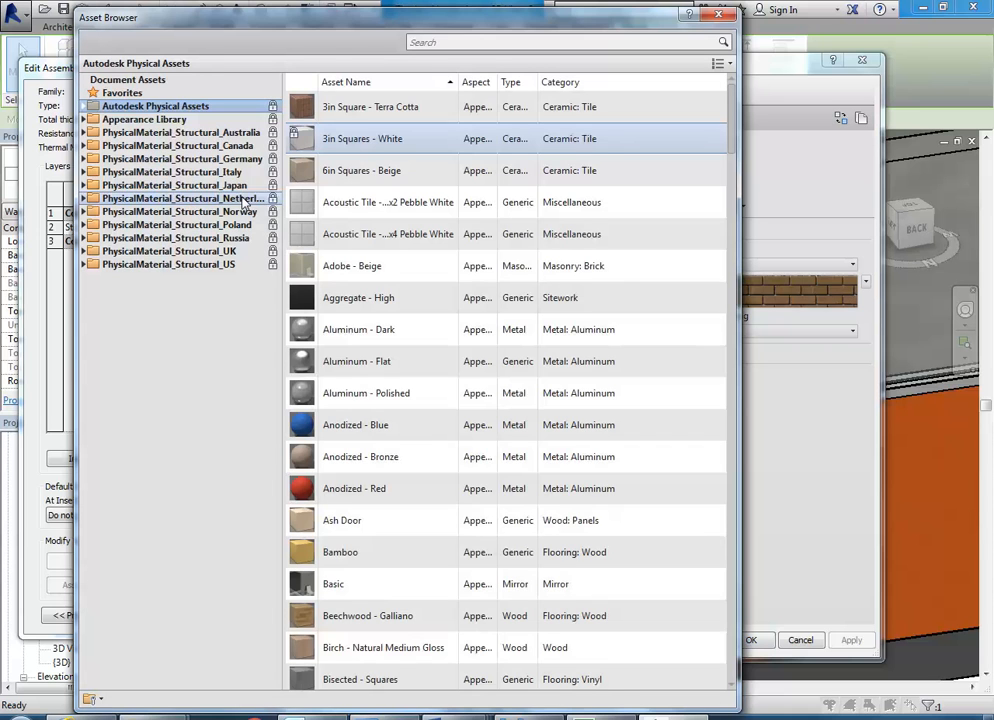
left_click(84, 120)
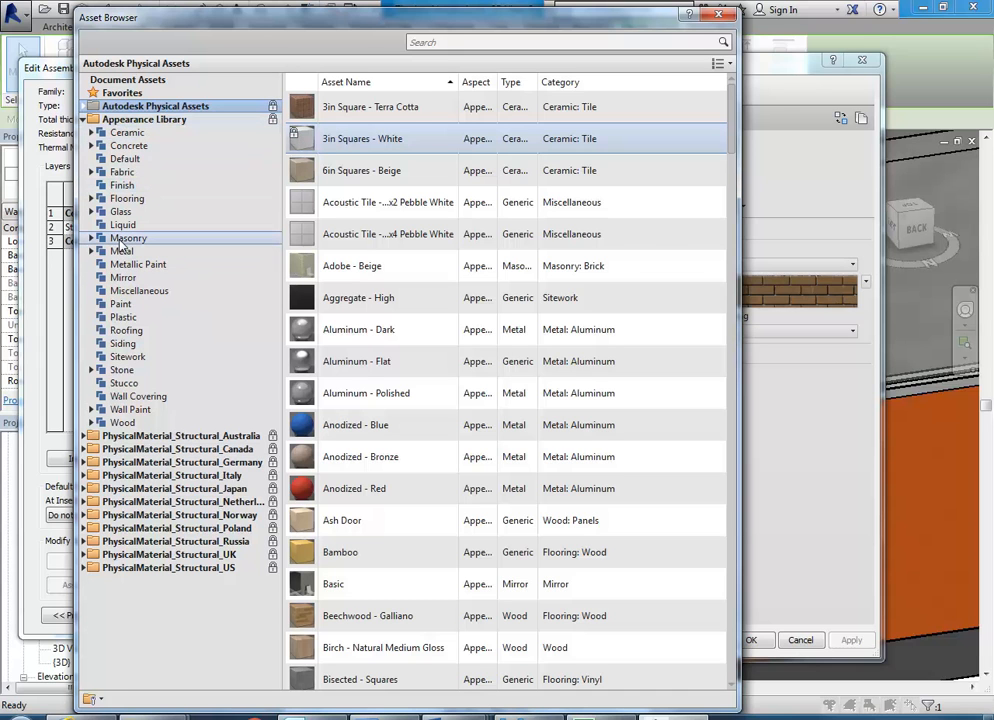
left_click(96, 241)
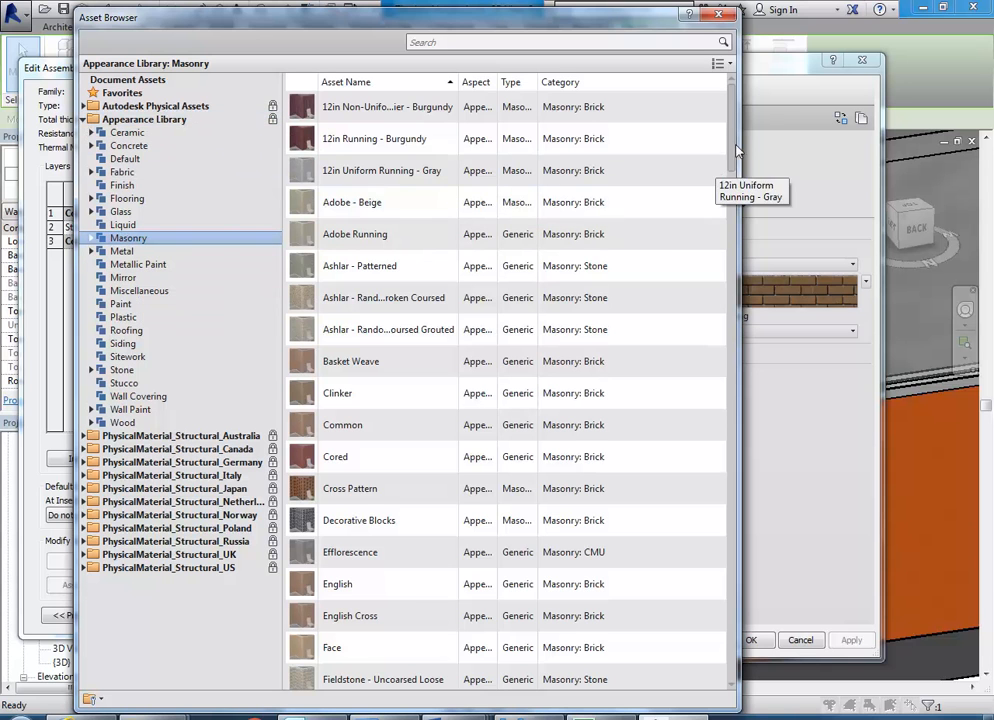
Look through the Masonry assets for brickwork resembling the reference photo, as far as the Modular bricks
scroll(731, 192, "down", 2)
scroll(731, 192, "down", 3)
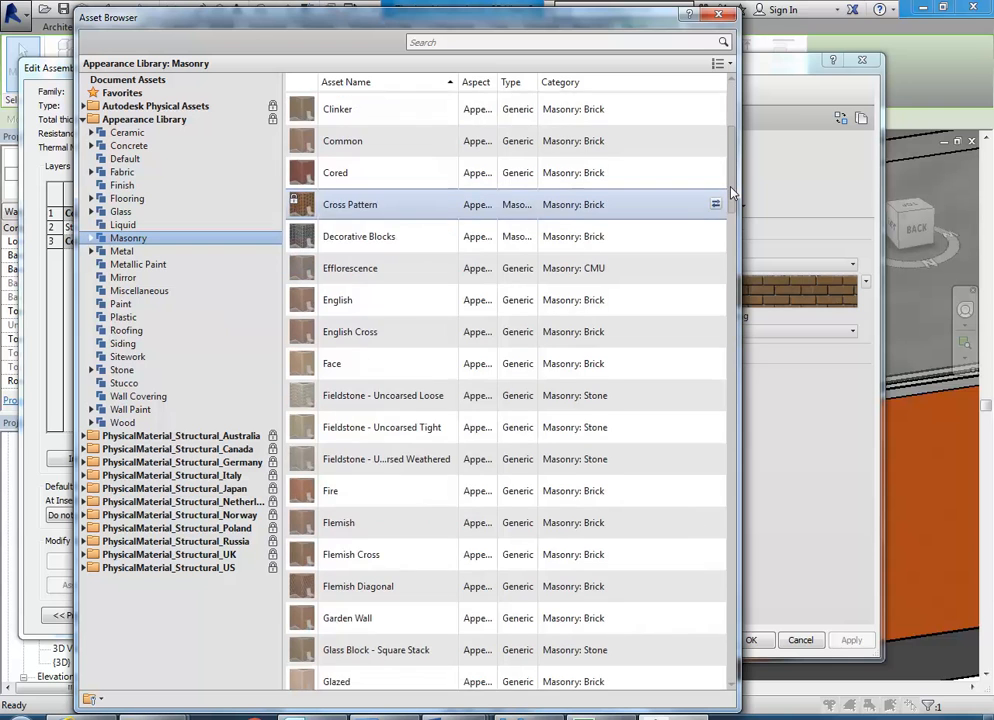
scroll(731, 205, "down", 2)
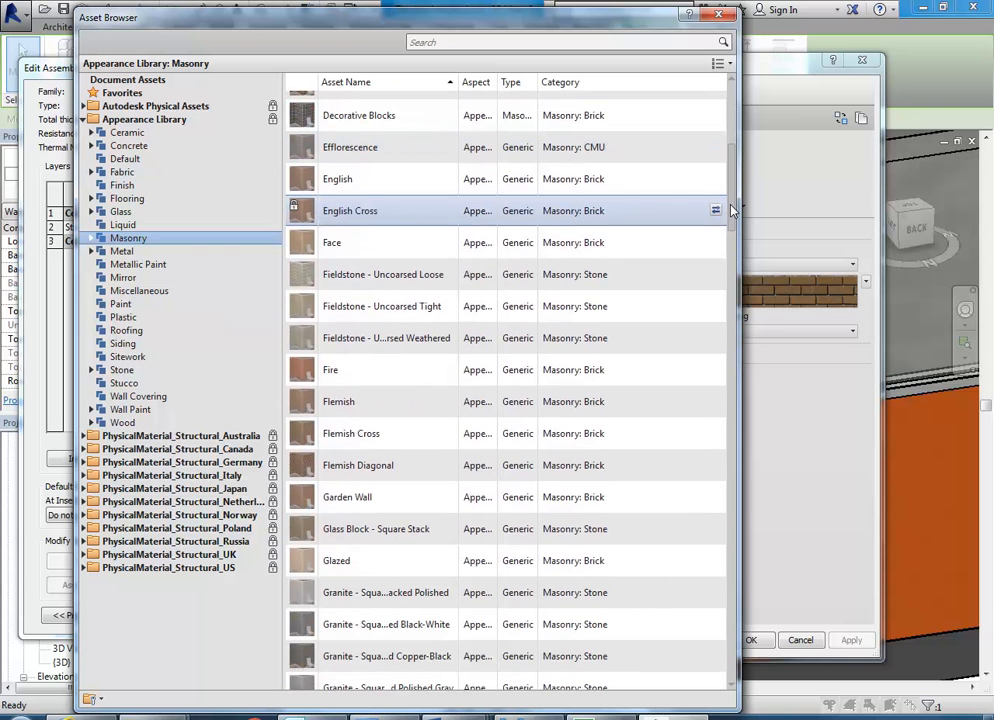
scroll(731, 215, "down", 1)
scroll(732, 245, "down", 6)
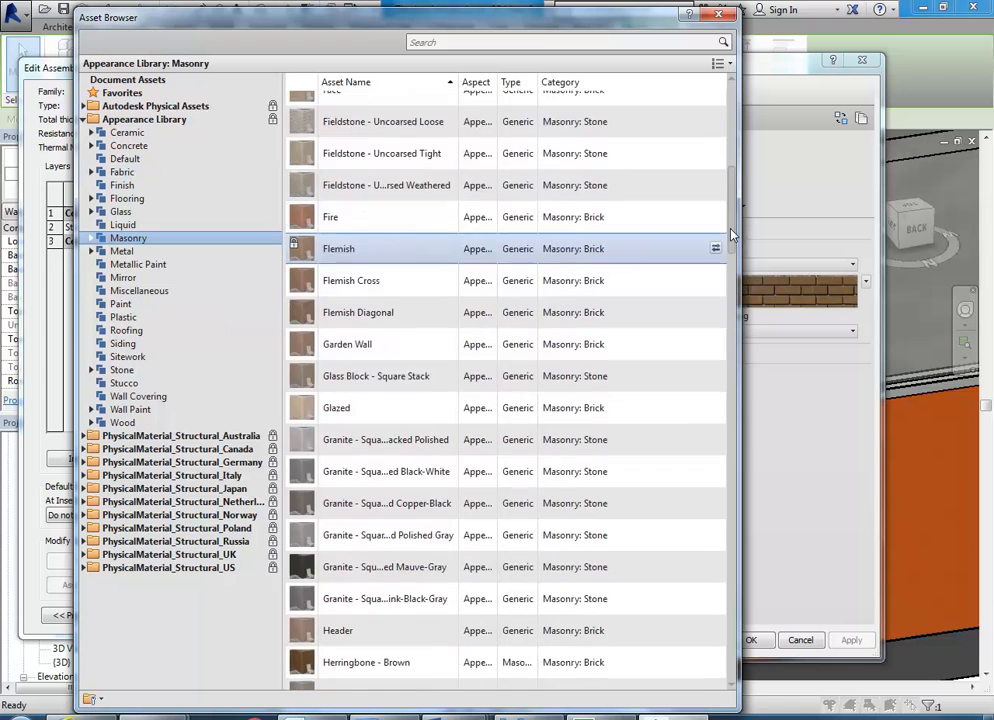
scroll(733, 283, "down", 2)
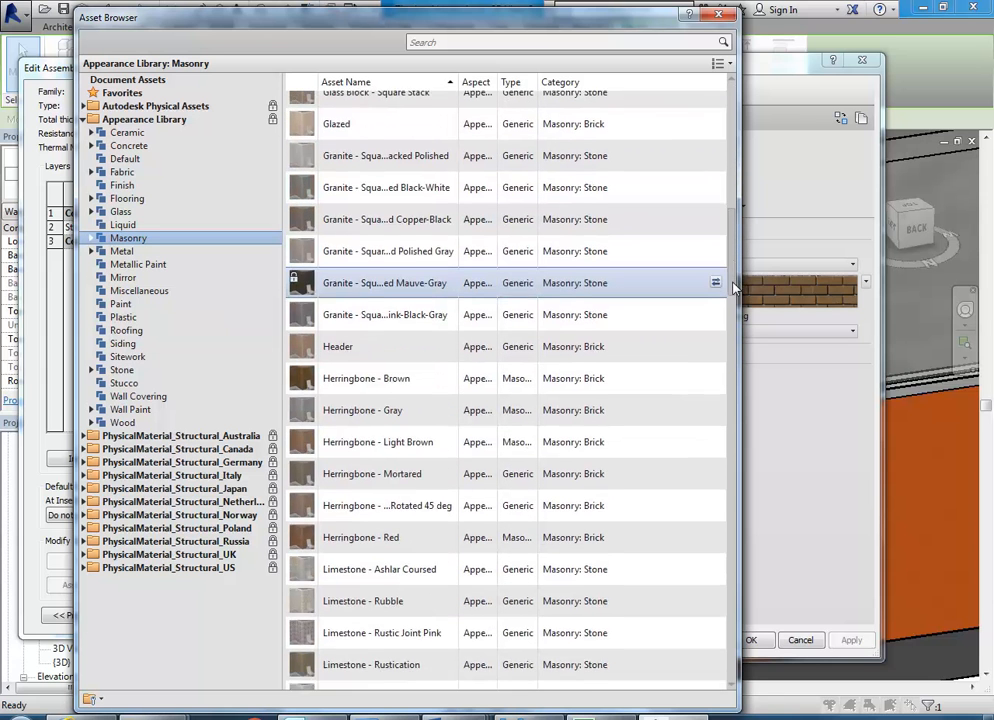
scroll(735, 310, "down", 4)
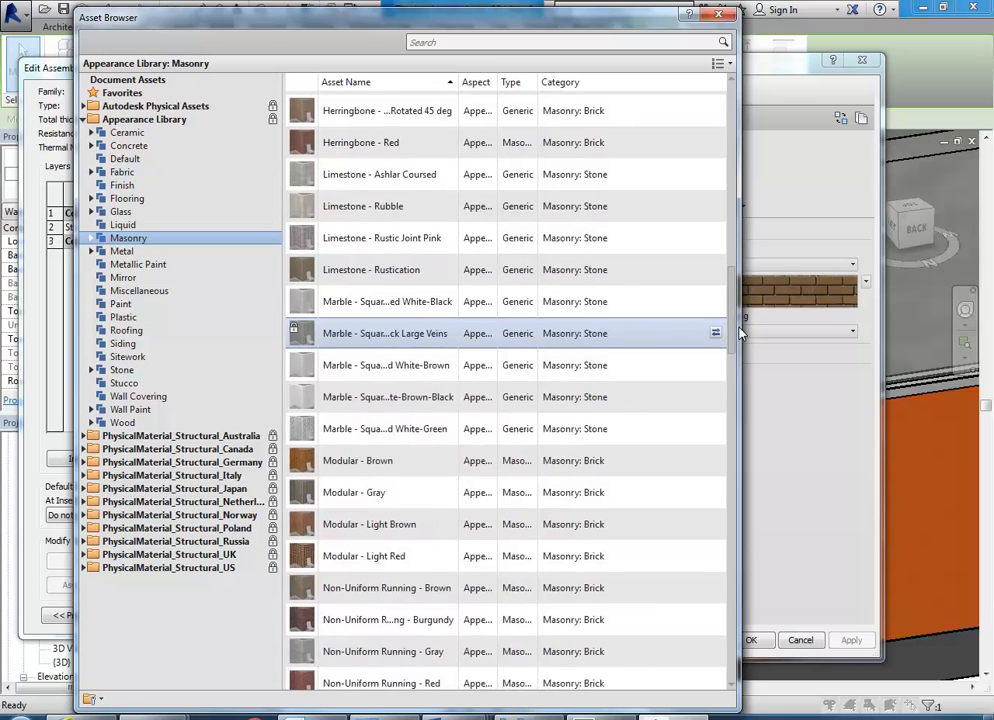
scroll(739, 335, "down", 2)
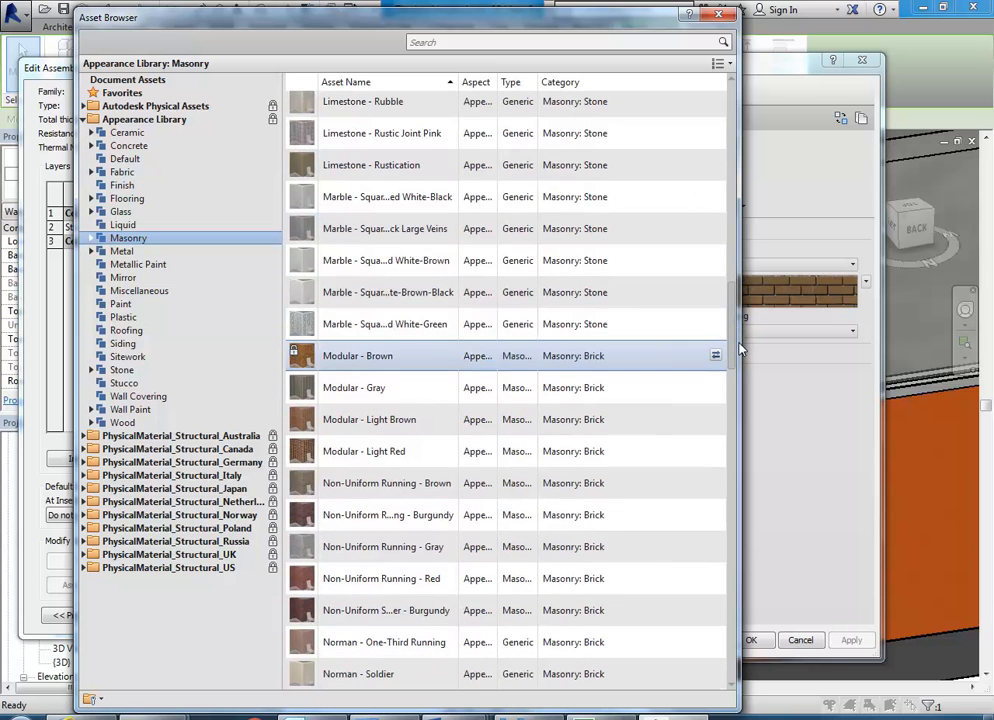
right_click(345, 362)
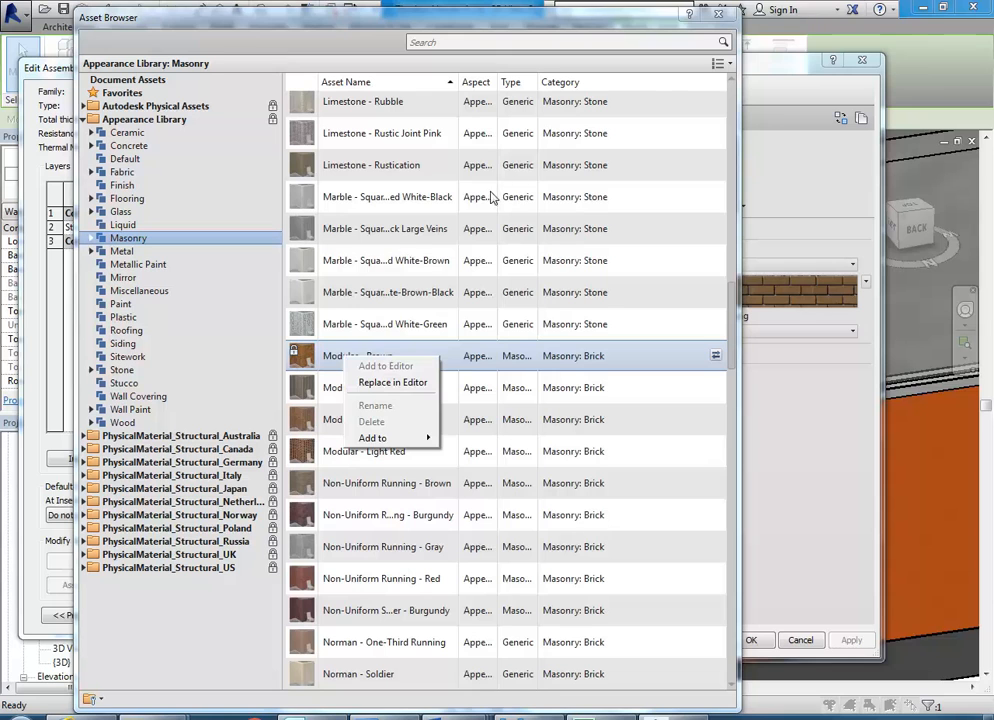
Enlarge the asset list's thumbnails to 64 x 64
left_click(721, 64)
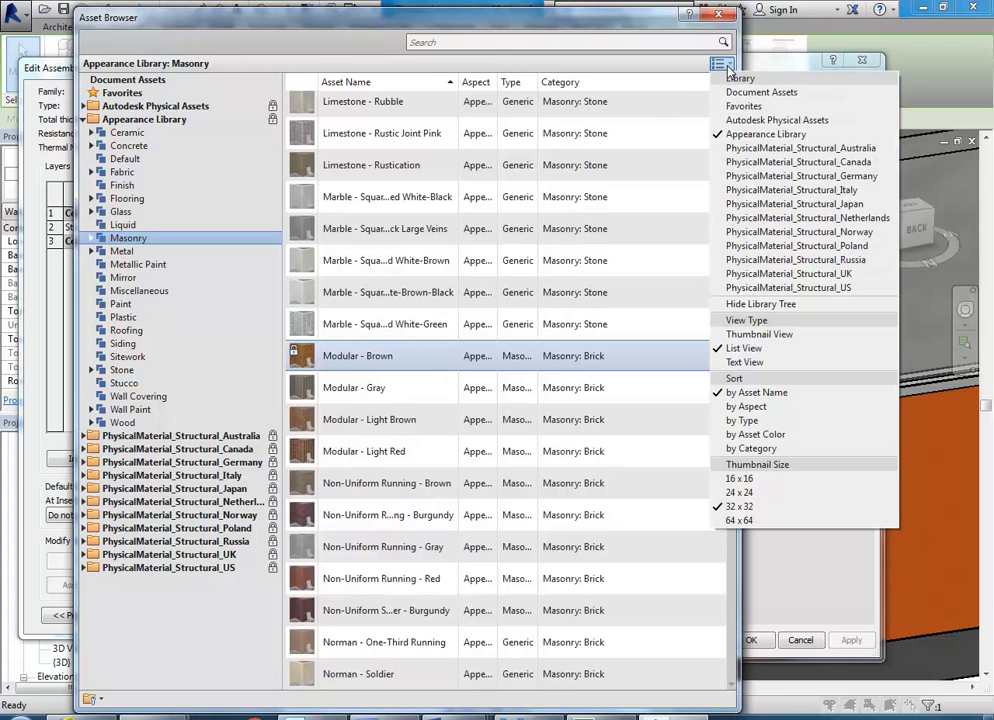
left_click(737, 493)
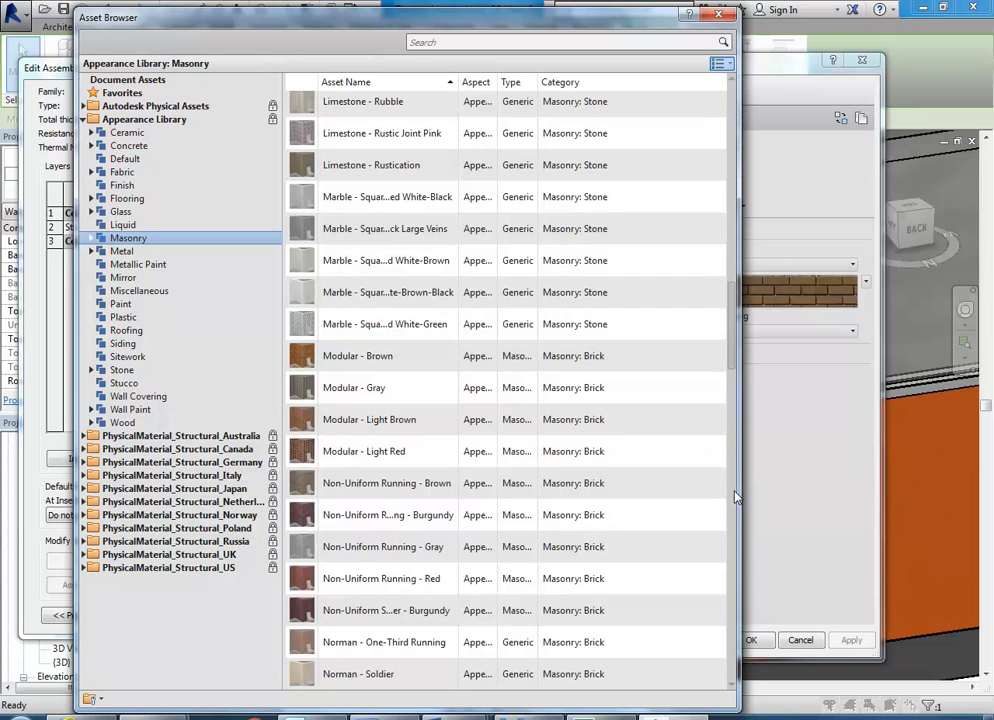
left_click(719, 64)
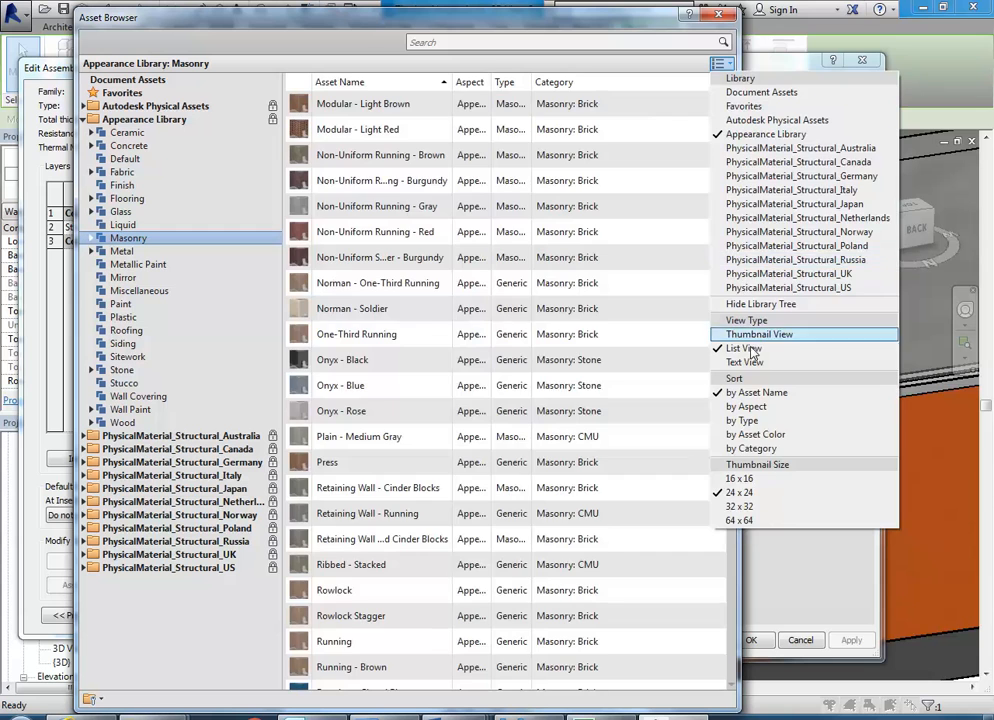
left_click(739, 520)
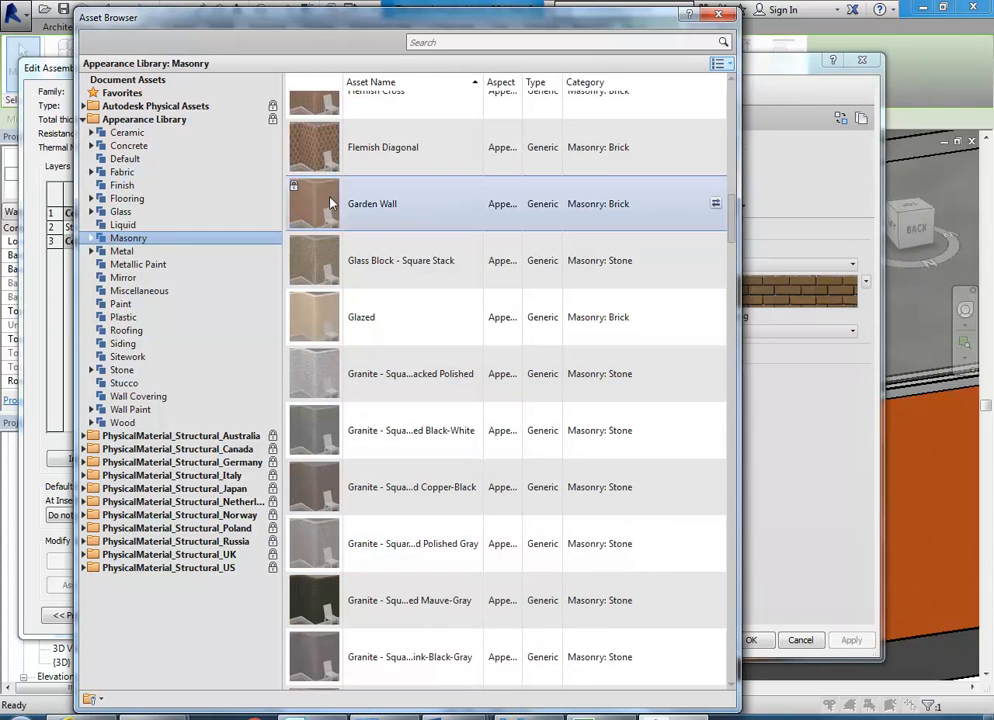
Compare the enlarged masonry thumbnails and replace the material's appearance with the Modular - Brown asset
scroll(325, 212, "down", 3)
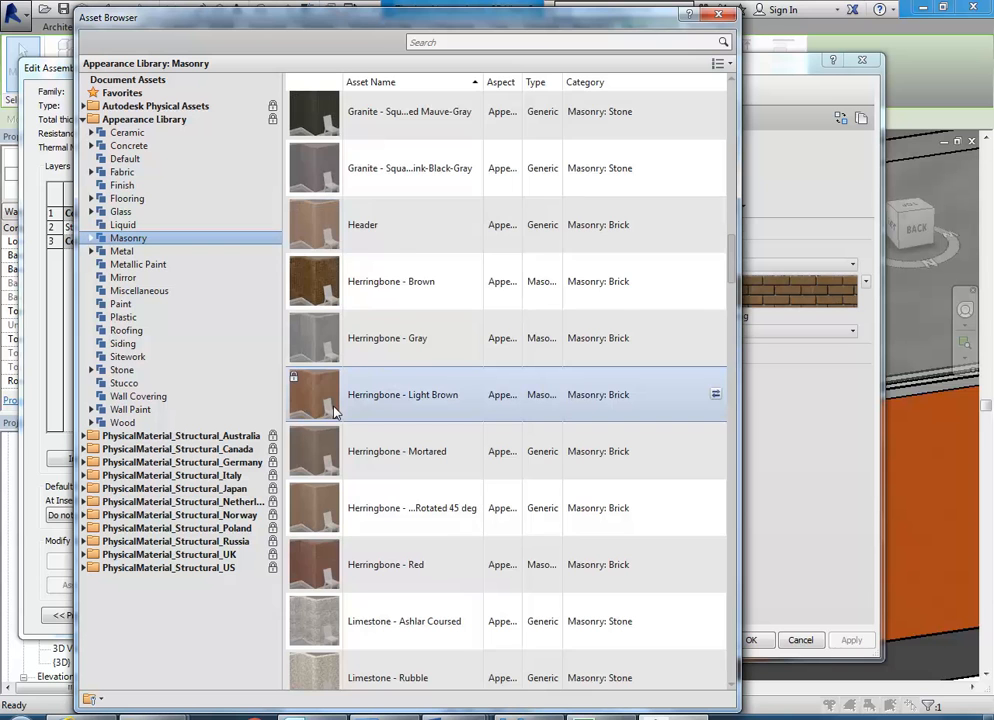
scroll(335, 413, "down", 3)
scroll(335, 413, "down", 3)
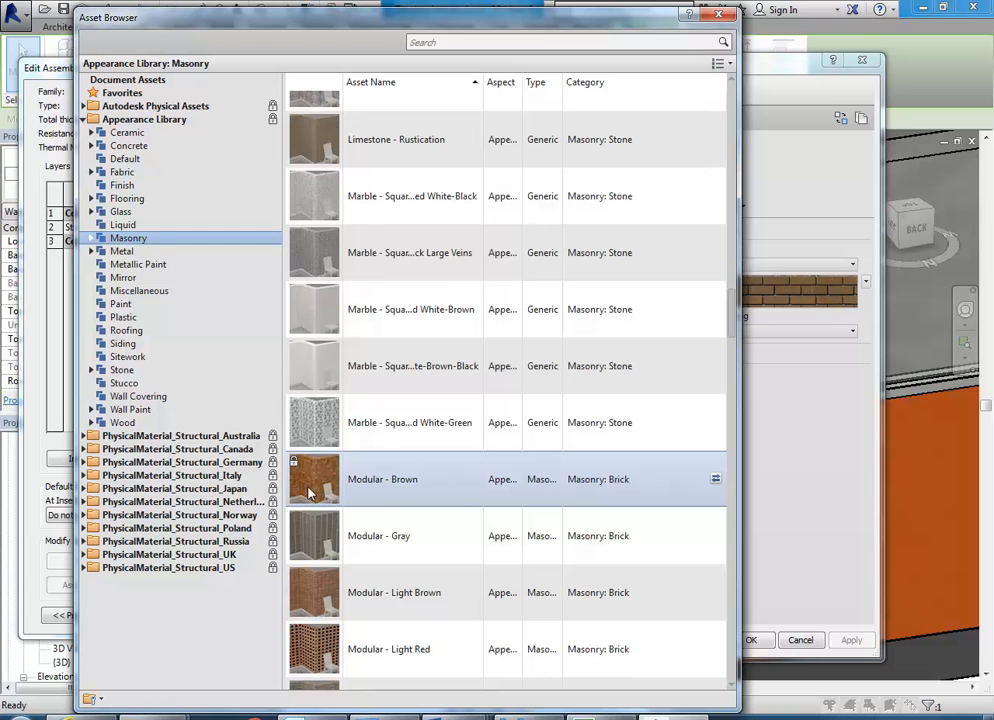
scroll(308, 492, "down", 3)
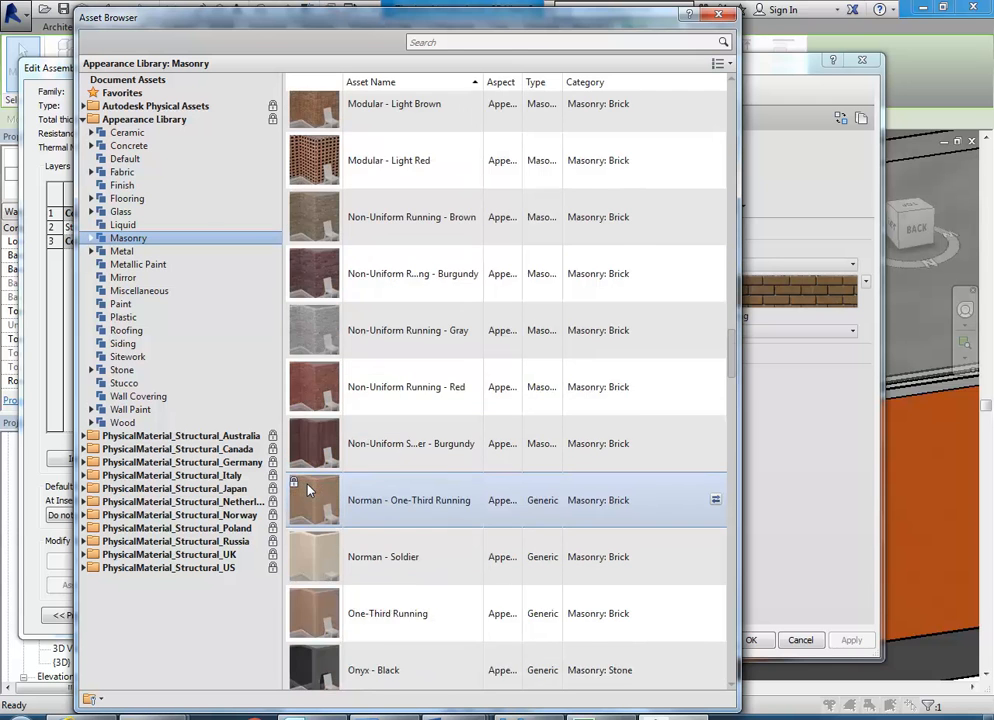
scroll(308, 490, "down", 3)
scroll(308, 490, "down", 6)
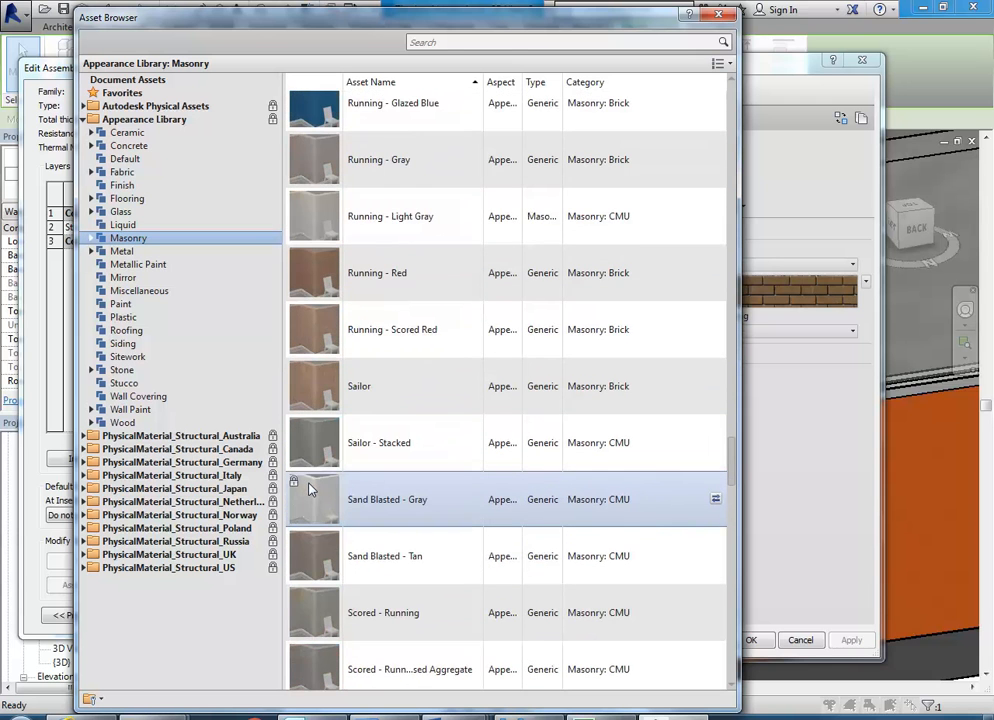
scroll(310, 487, "down", 7)
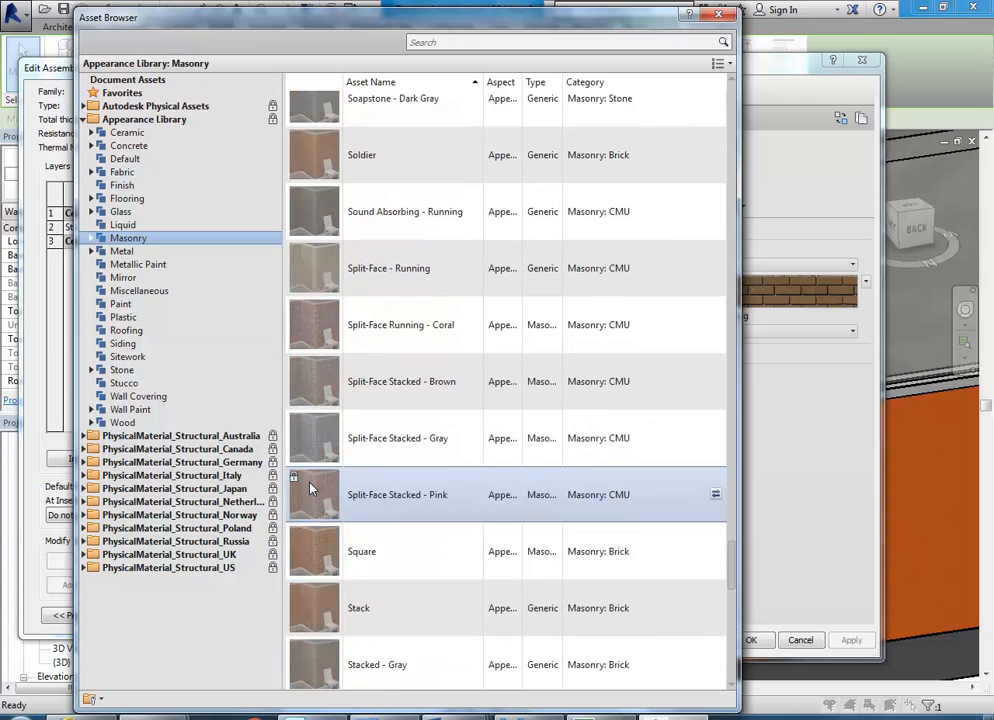
scroll(310, 489, "down", 5)
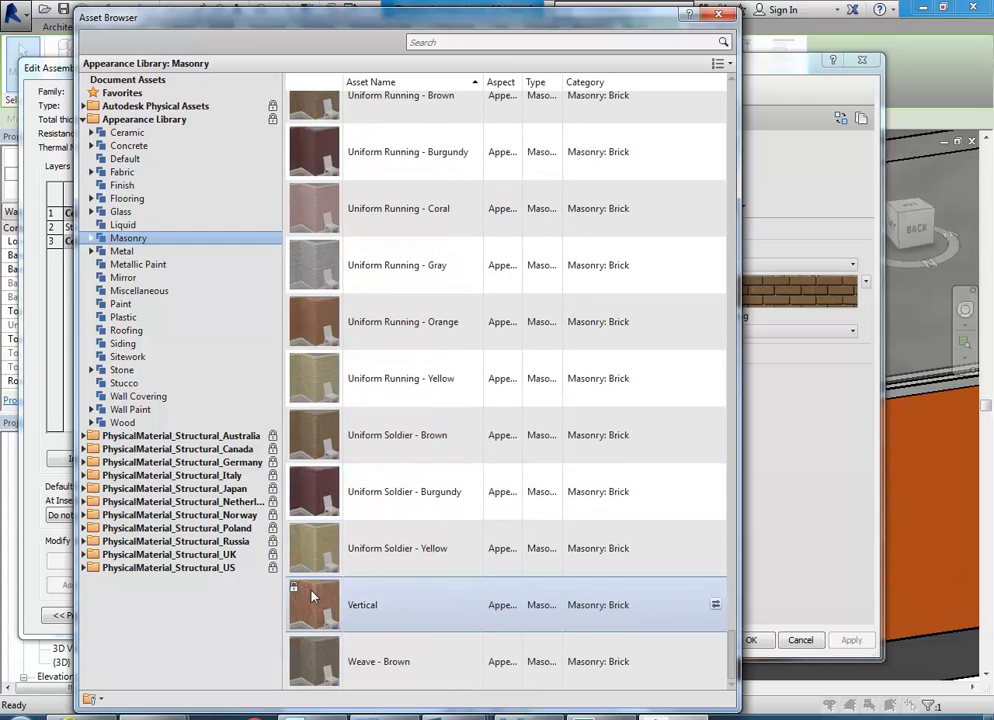
scroll(335, 321, "up", 15)
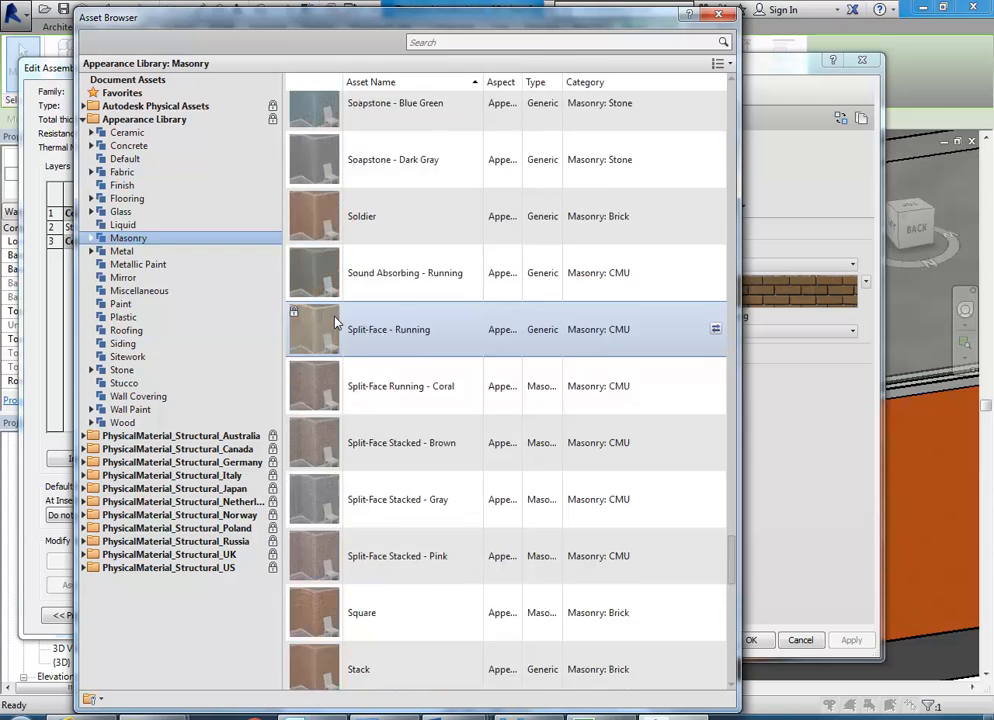
scroll(335, 321, "up", 4)
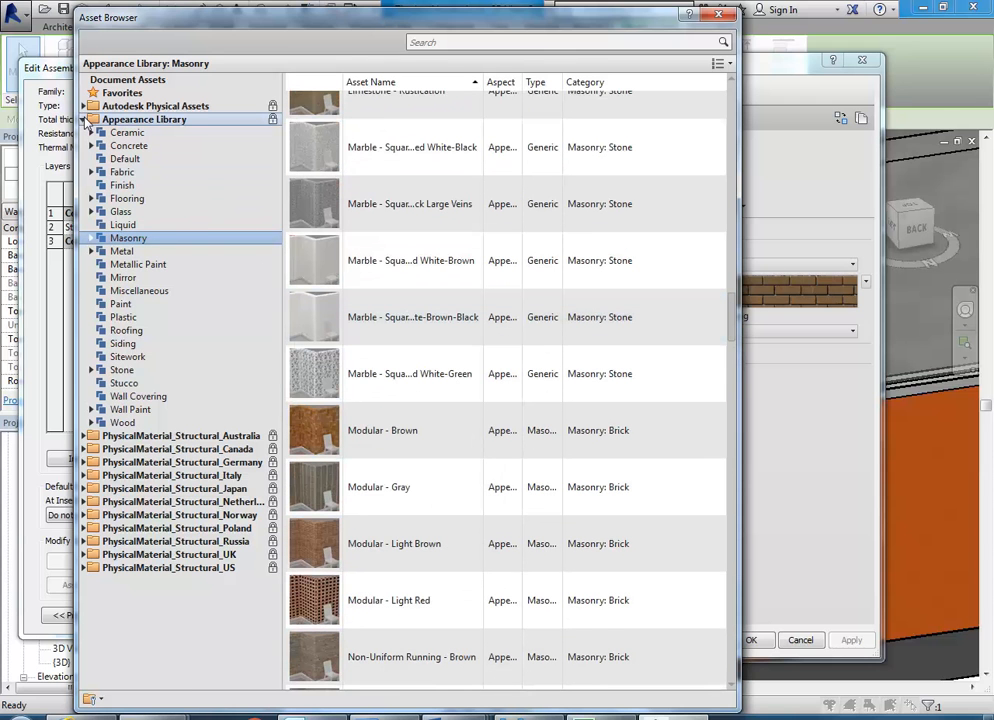
double_click(311, 437)
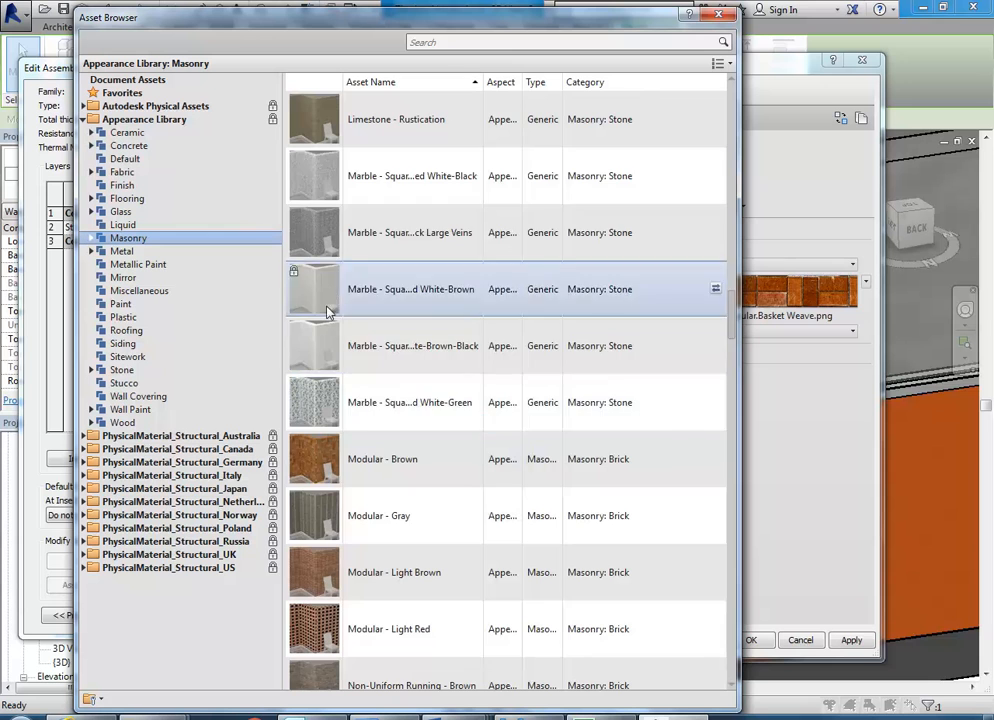
Replace the material's appearance with the Fire brick asset and uncover its settings behind the asset browser
scroll(327, 510, "up", 5)
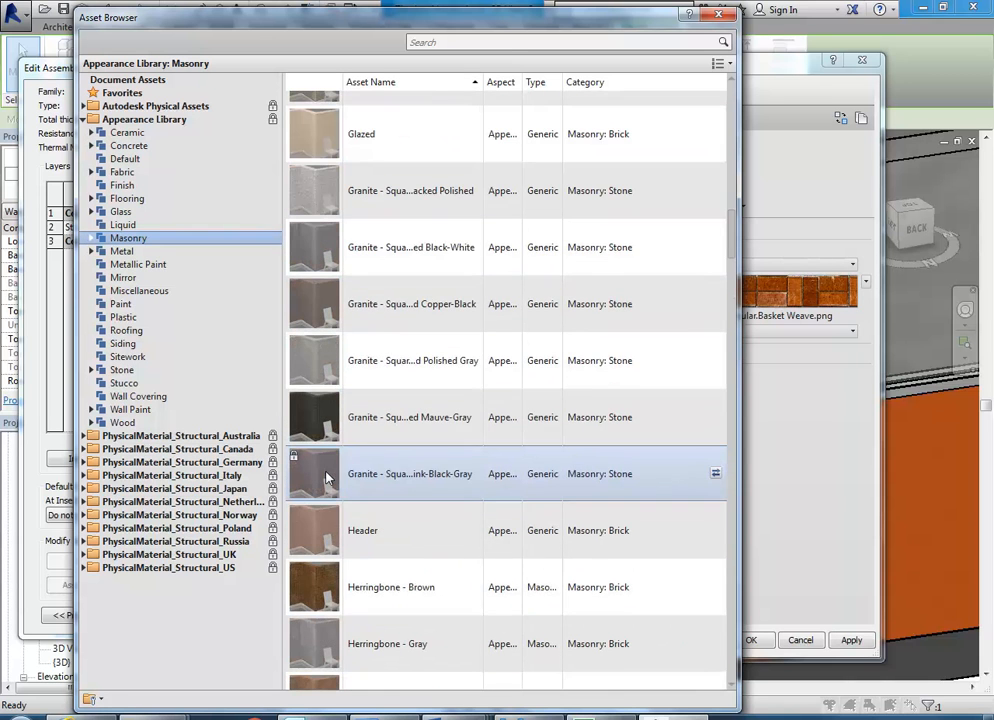
scroll(366, 365, "up", 3)
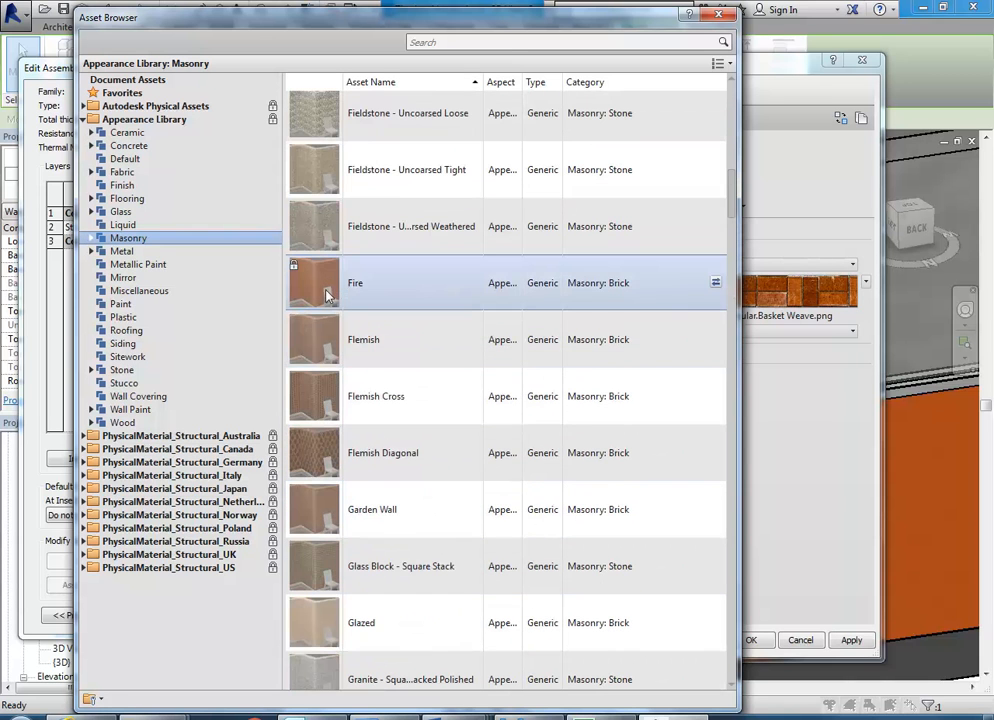
scroll(322, 410, "up", 4)
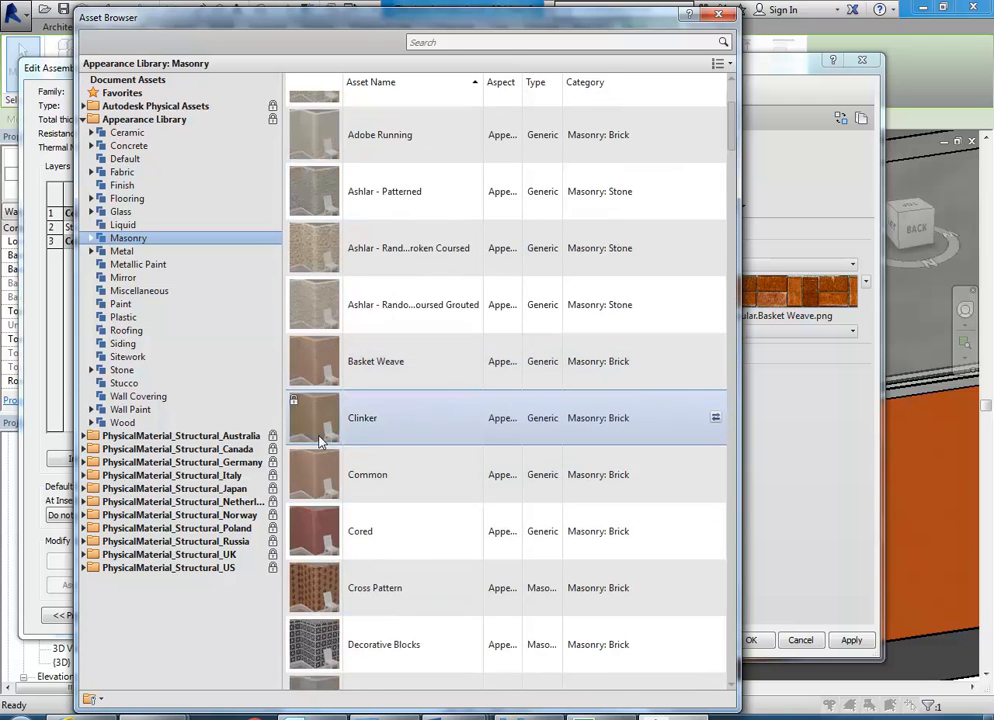
scroll(357, 296, "up", 2)
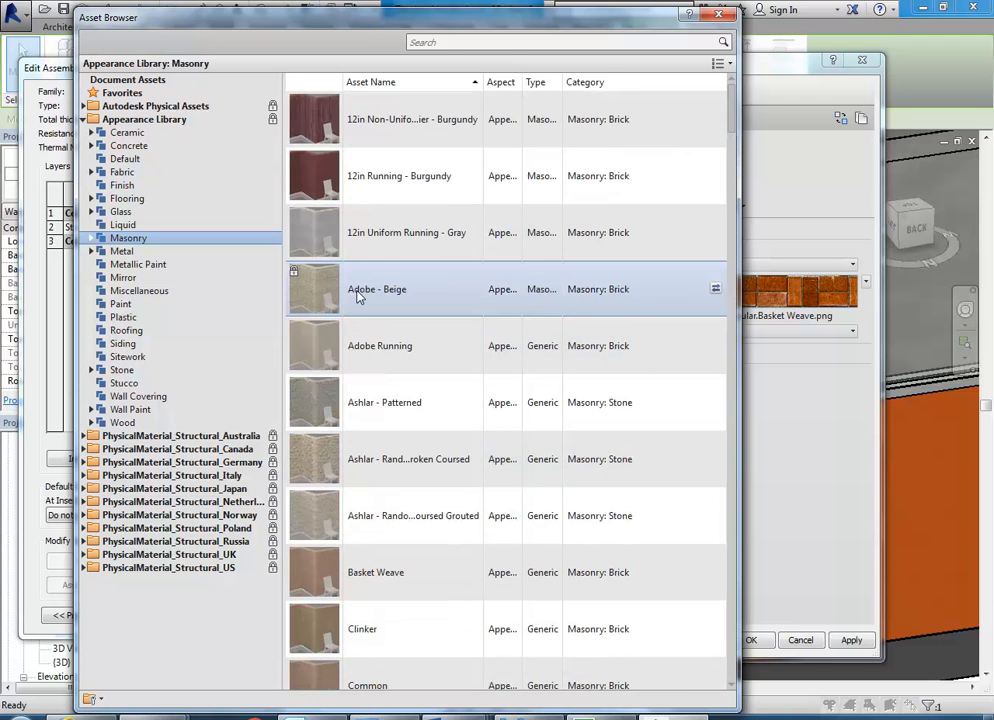
scroll(357, 293, "down", 4)
scroll(358, 294, "down", 4)
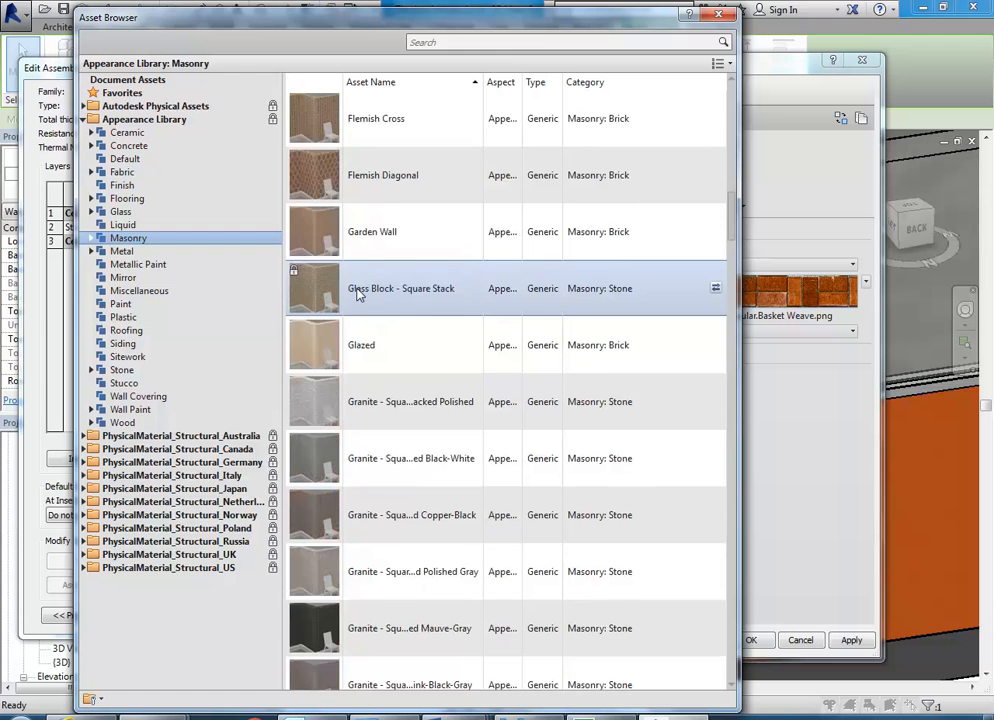
scroll(356, 294, "up", 3)
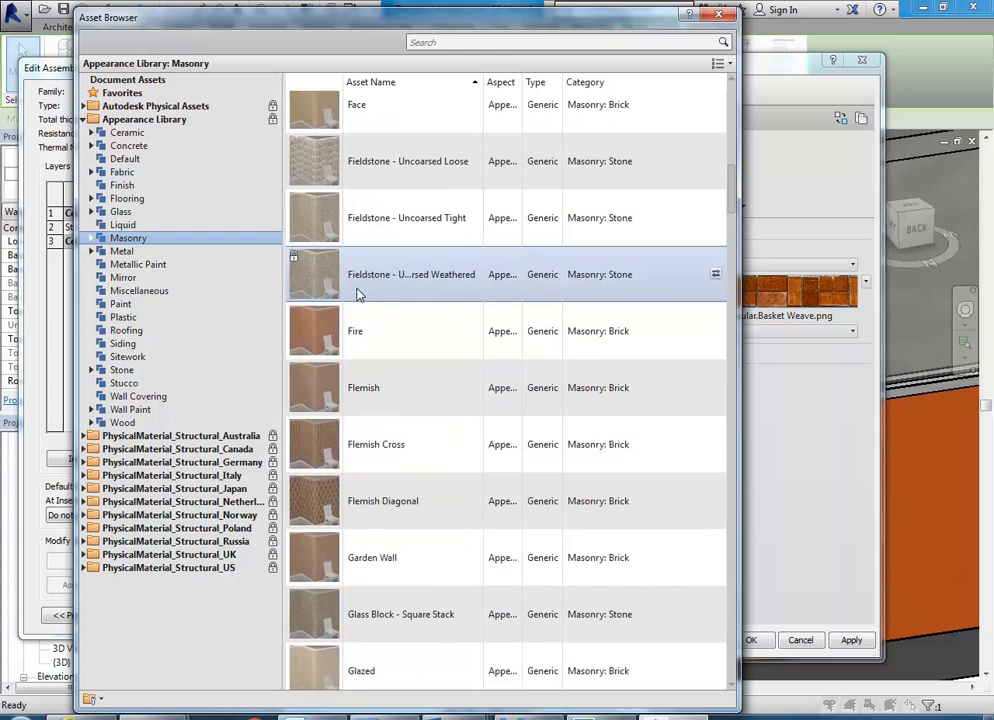
double_click(321, 335)
mouse_move(448, 25)
left_mouse_down()
mouse_move(373, 400)
mouse_move(372, 456)
mouse_move(454, 47)
left_mouse_up()
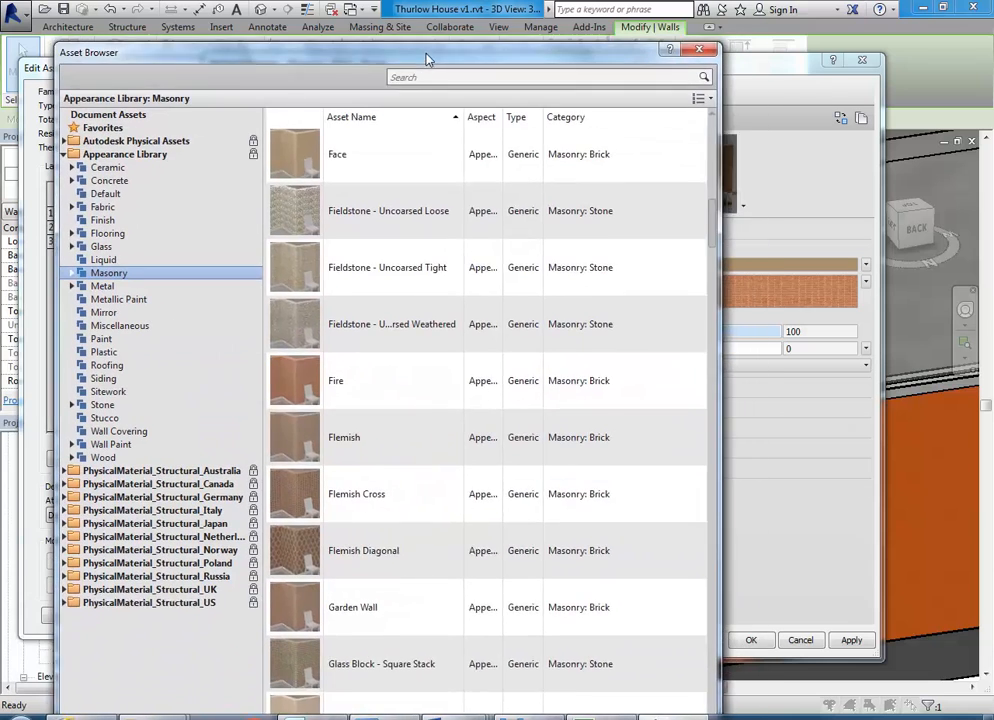
Look through the rest of the Masonry assets for better-matching brickwork, as far as the Weave bricks and back to the start
scroll(358, 358, "down", 3)
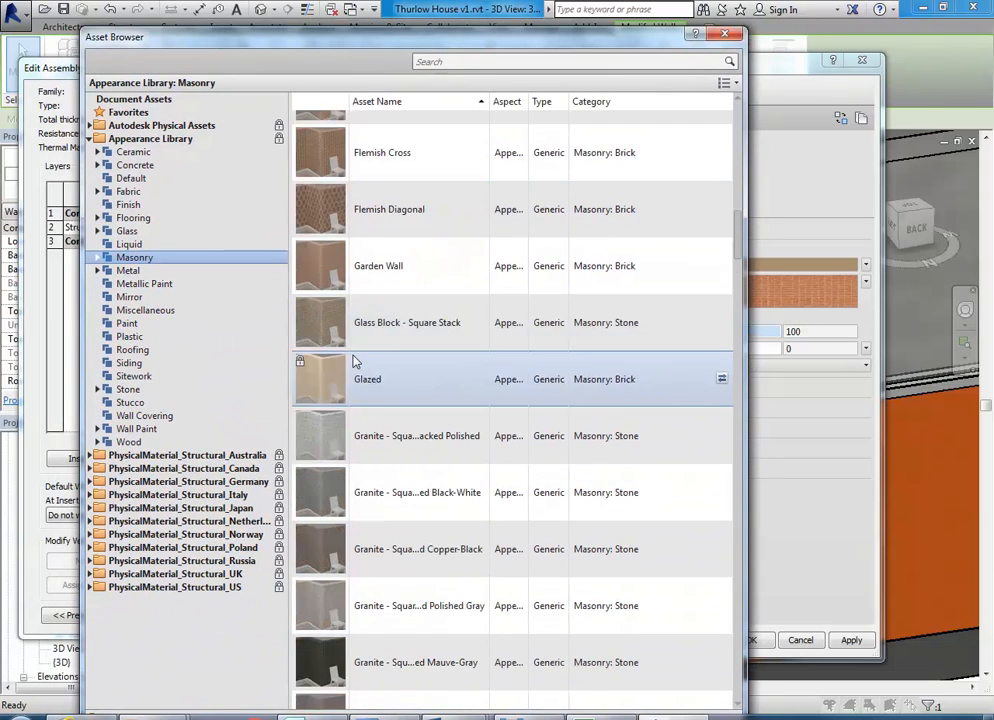
scroll(353, 361, "down", 5)
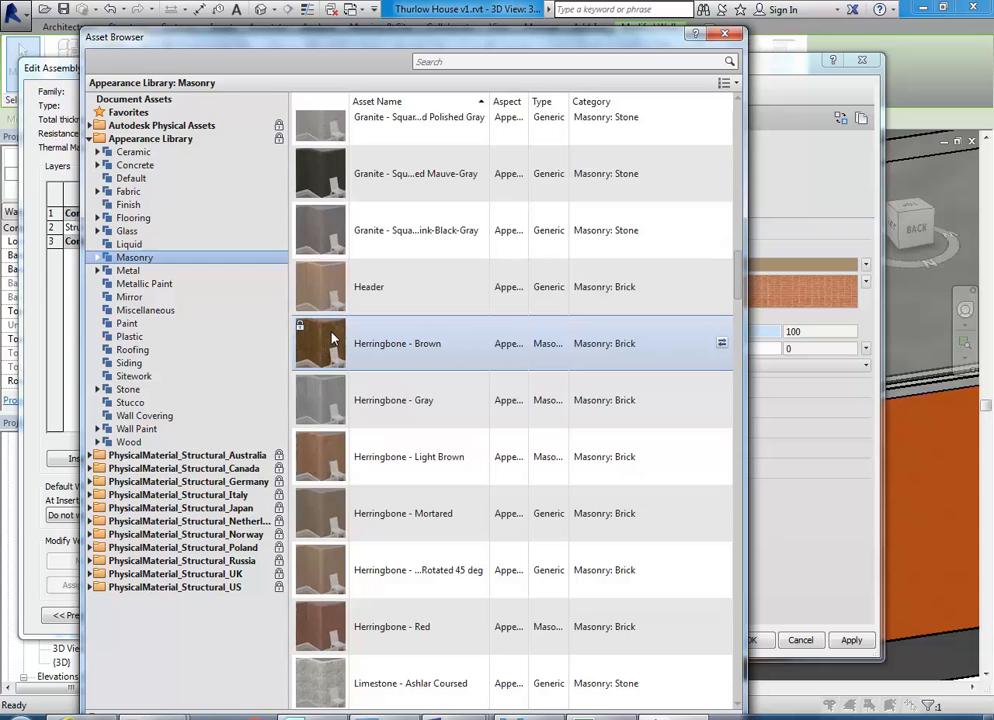
scroll(322, 352, "down", 5)
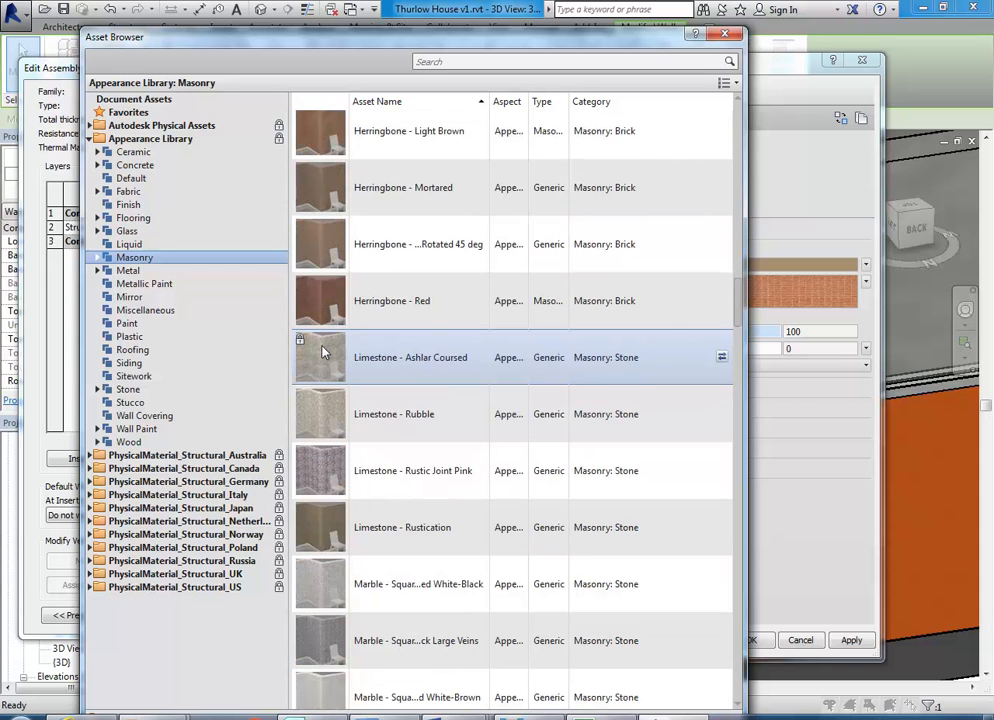
scroll(322, 352, "down", 5)
scroll(322, 352, "down", 6)
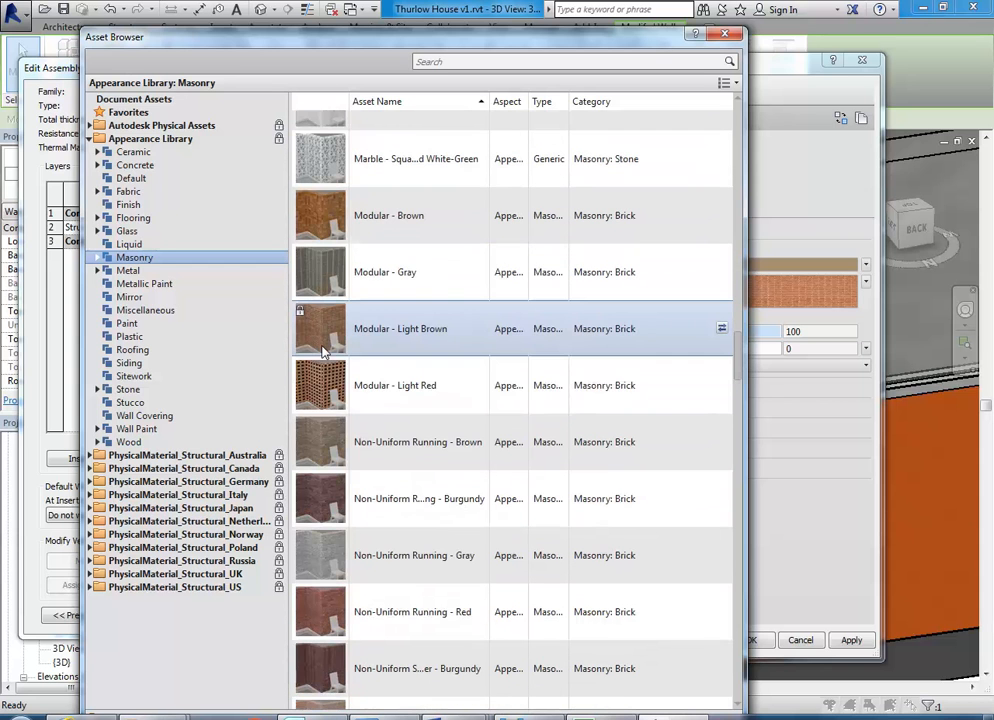
scroll(355, 484, "down", 17)
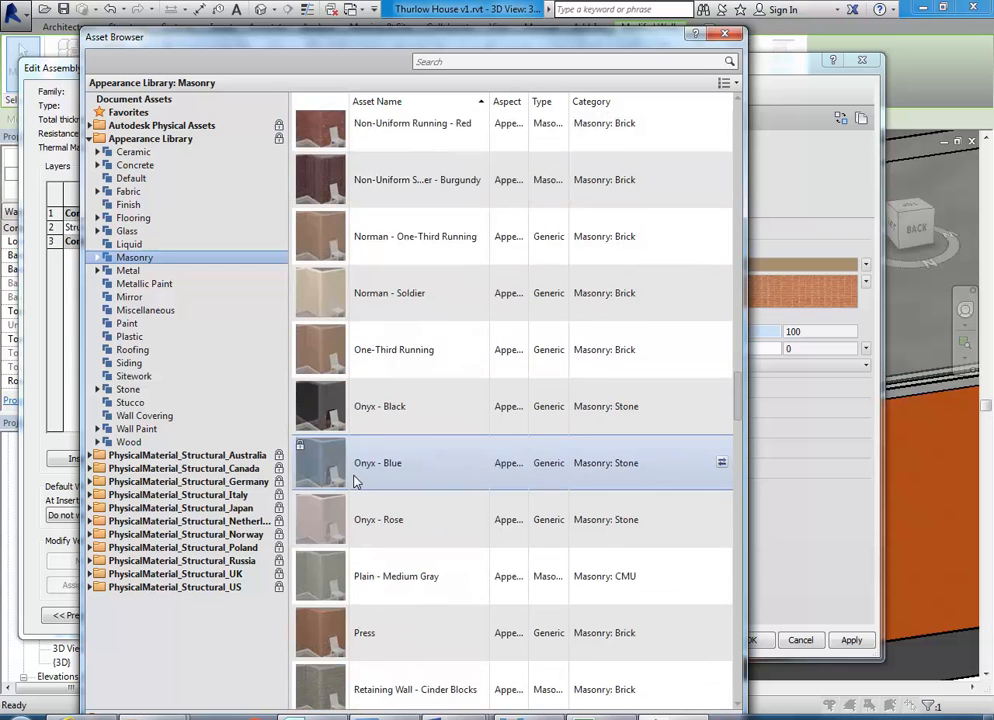
scroll(368, 437, "up", 6)
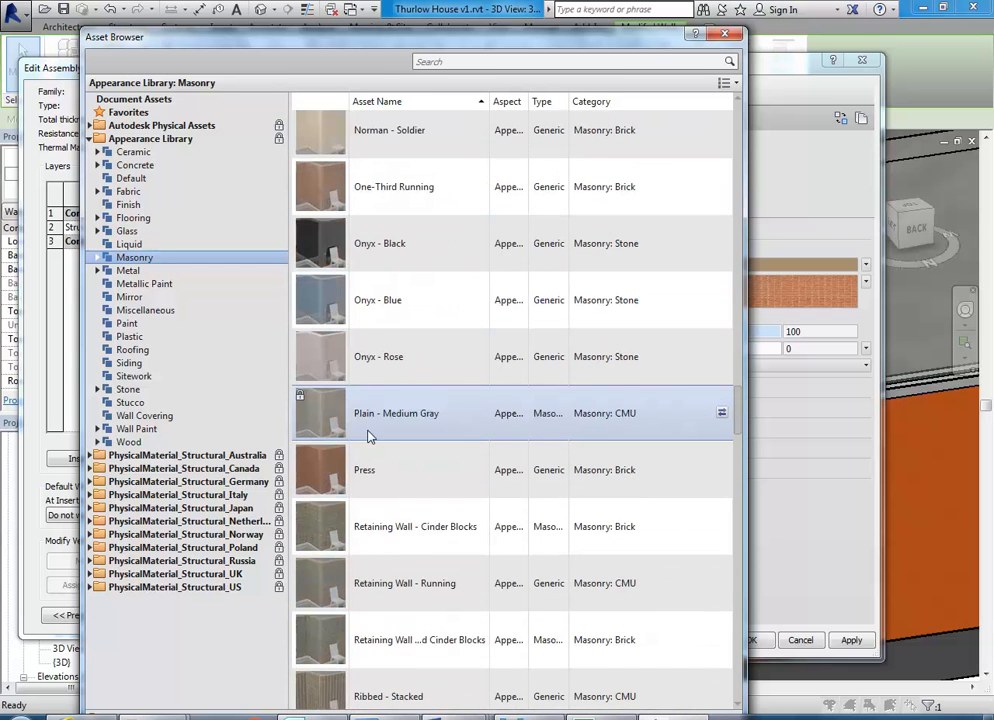
scroll(368, 437, "down", 14)
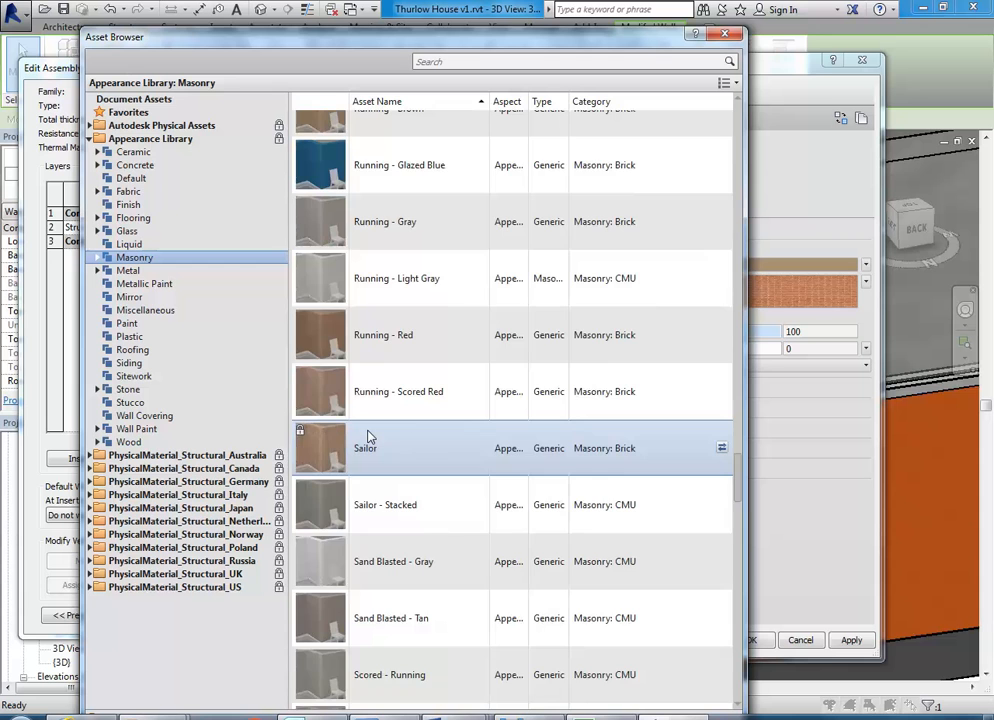
scroll(368, 437, "down", 20)
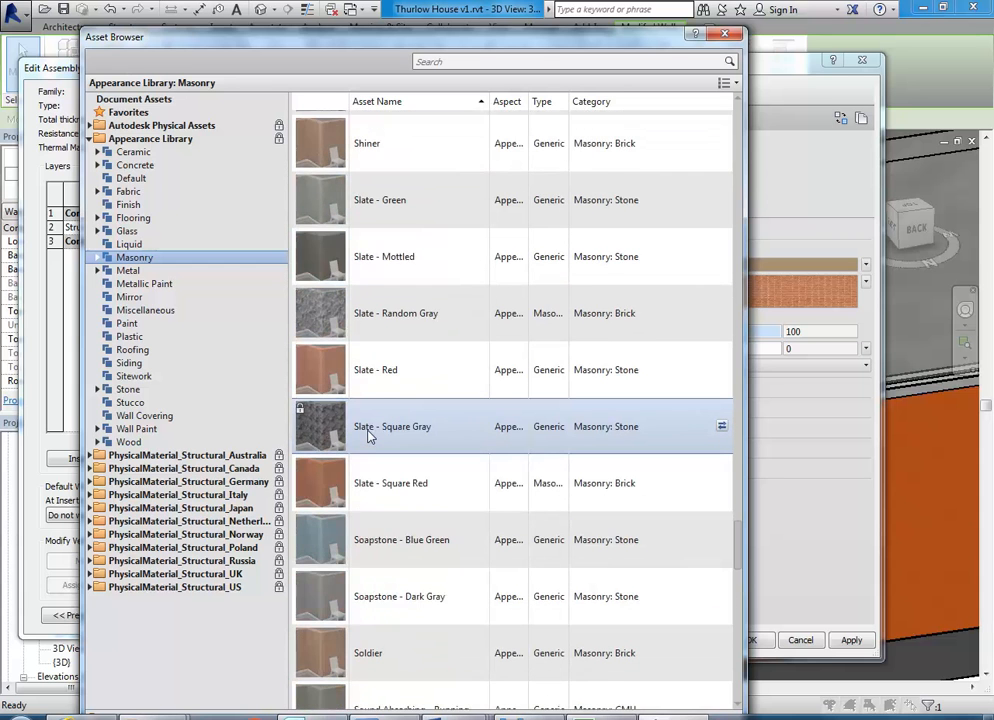
scroll(368, 437, "down", 9)
scroll(368, 437, "down", 13)
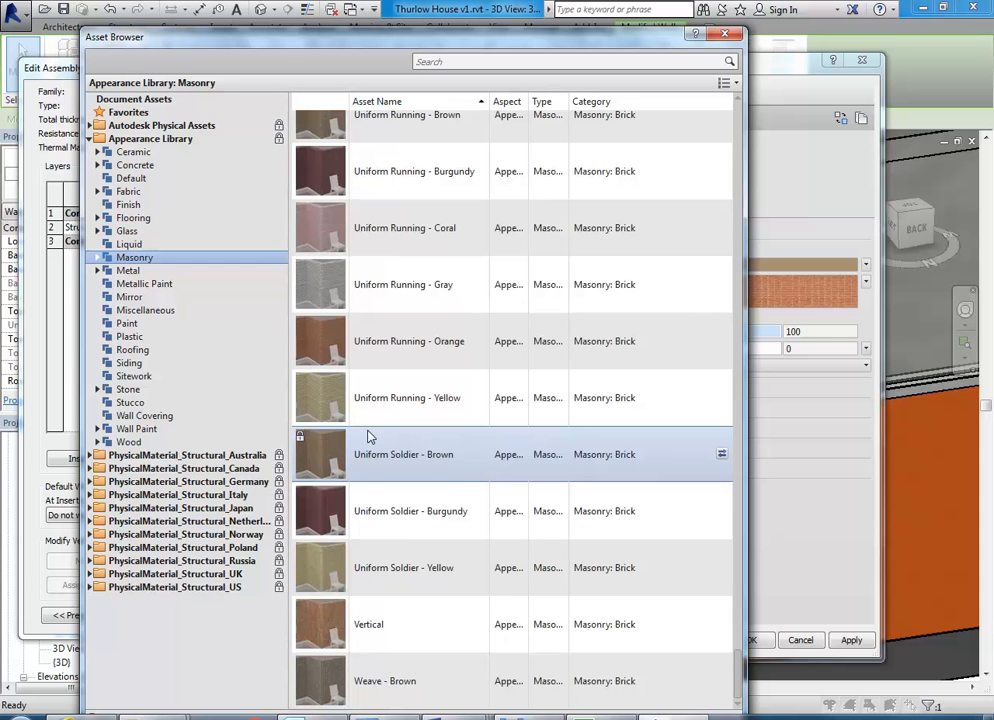
scroll(316, 352, "up", 20)
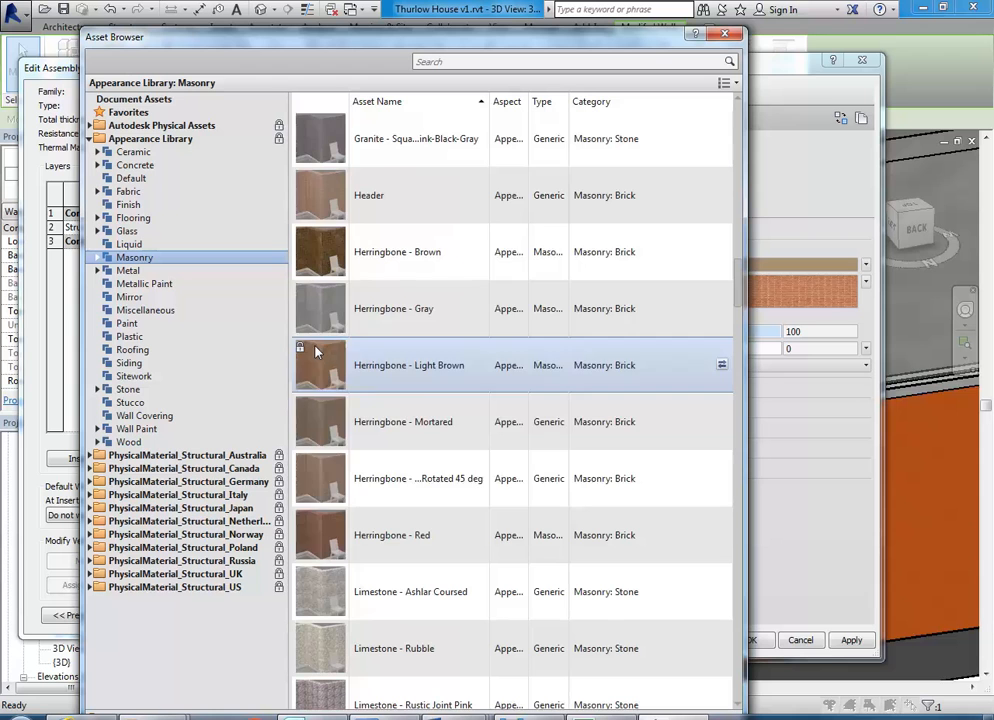
scroll(340, 360, "up", 20)
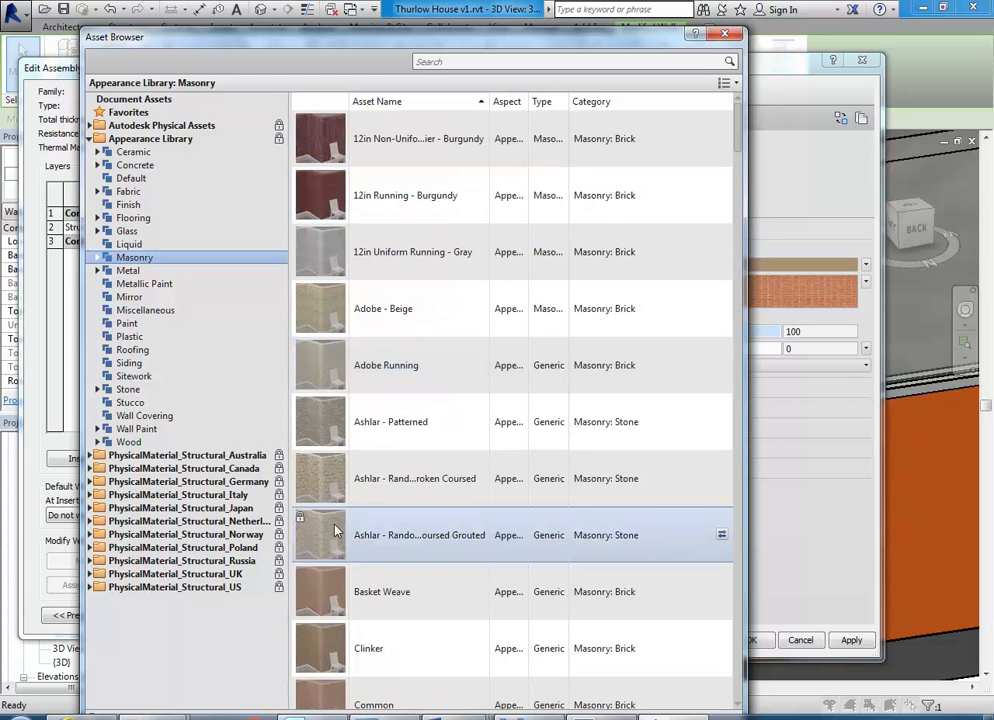
Replace the material's appearance with the 12in Running - Burgundy asset and close the asset browser
double_click(330, 208)
left_click(725, 35)
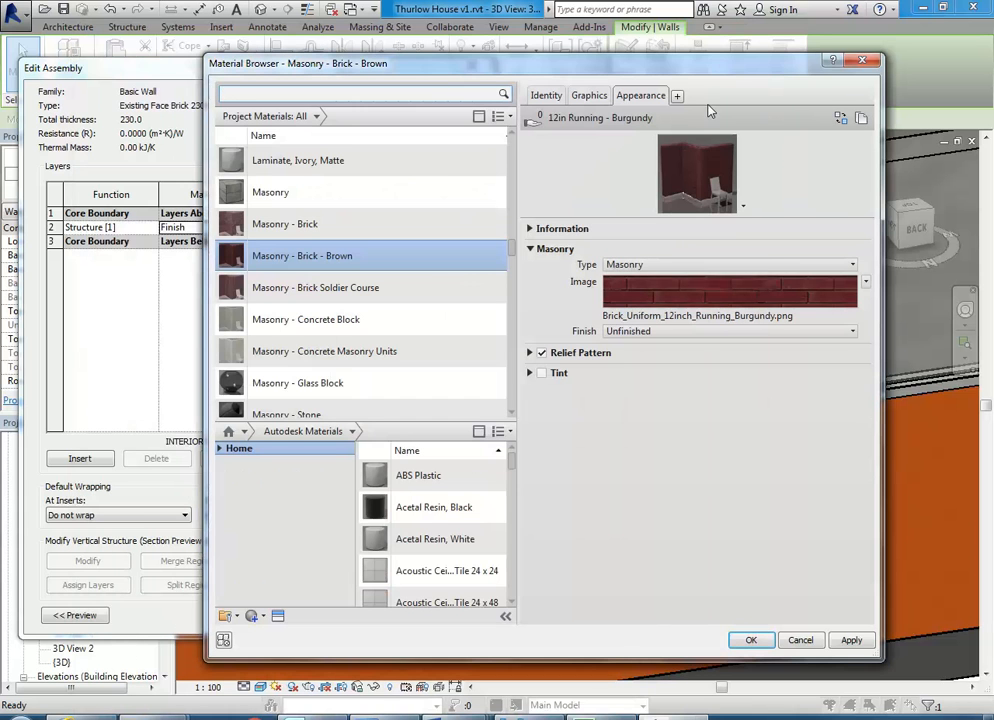
left_click_drag(533, 58, 472, 52)
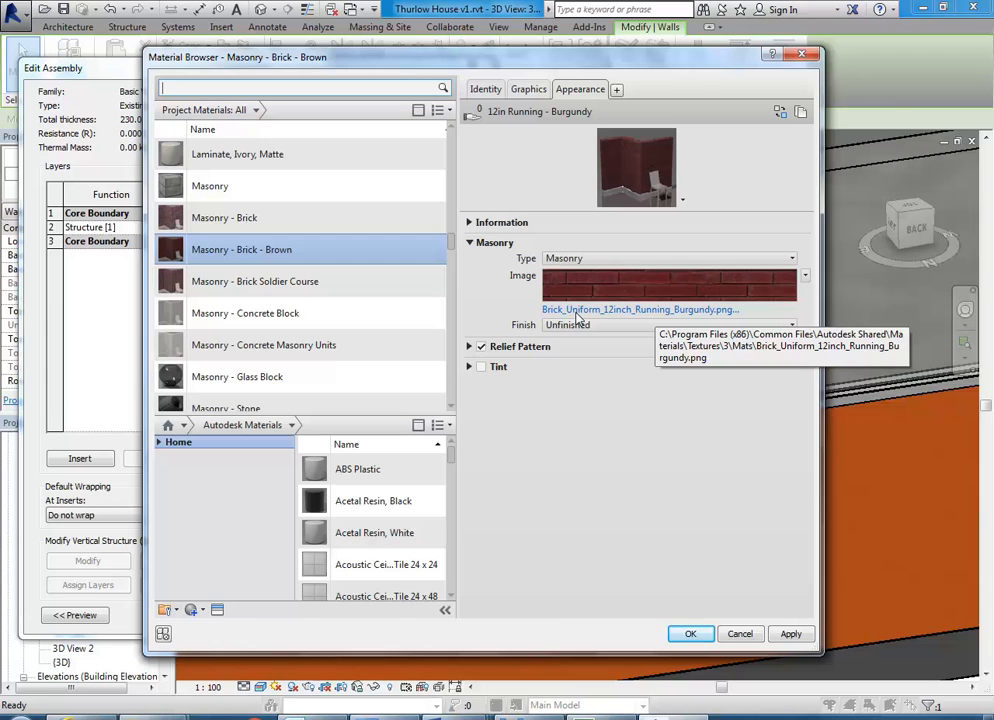
Browse the replacement files for the masonry image and preview Brick_Uniform_Running_Orange.png in Windows Photo Viewer
left_click(577, 311)
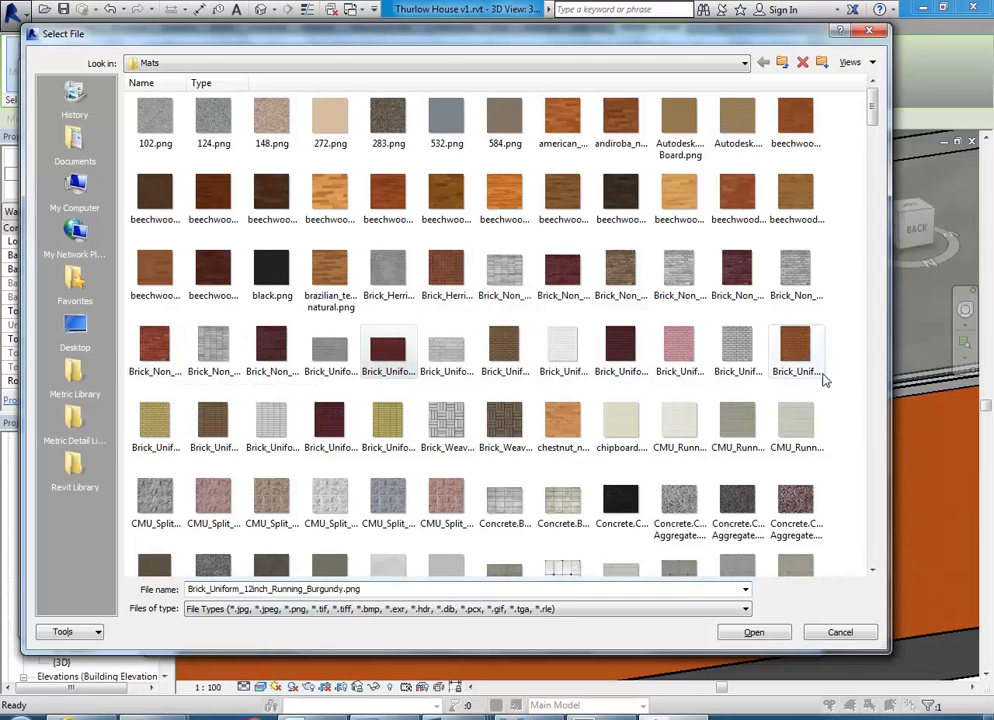
left_click(791, 343)
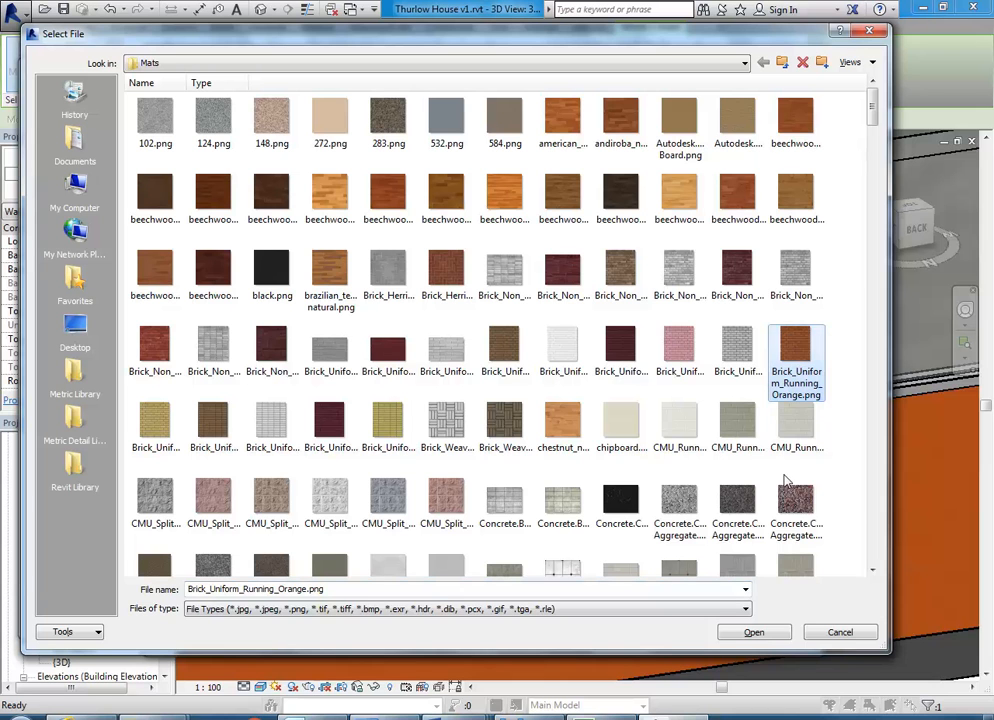
right_click(796, 345)
mouse_move(770, 525)
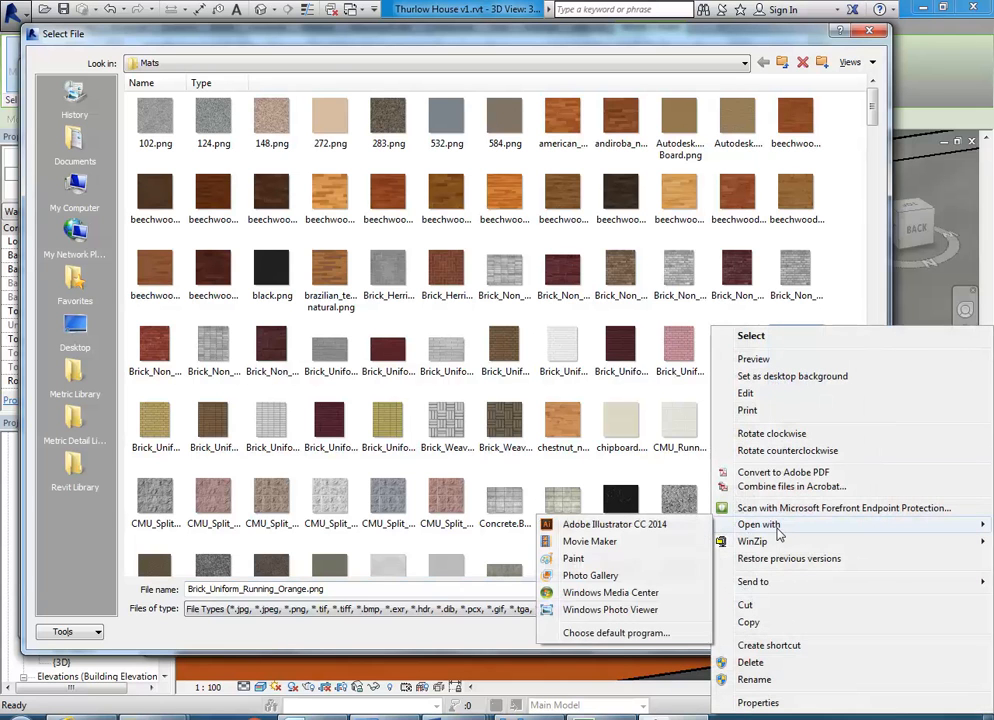
left_click(632, 676)
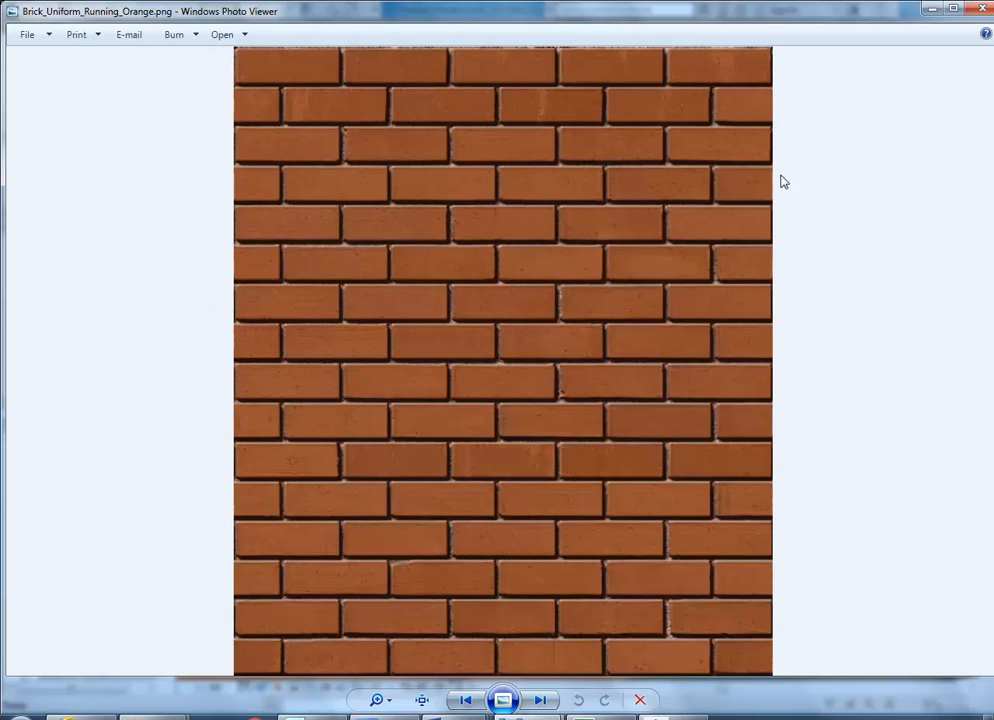
left_click(982, 10)
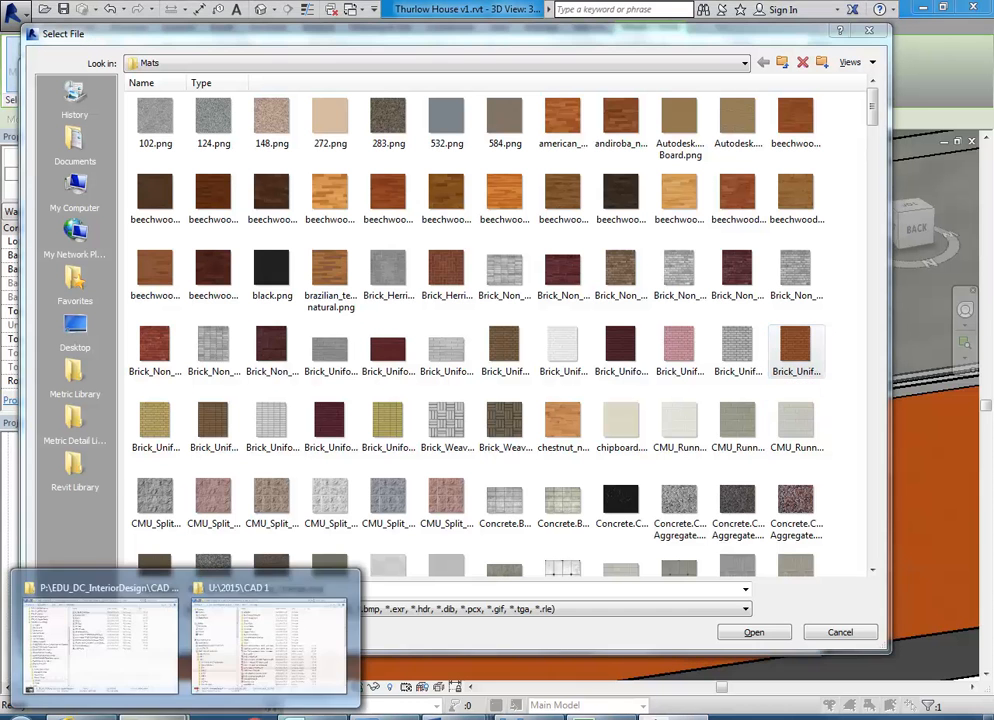
Switch to the file explorer and open the Brick folder inside EDU_DC_InteriorDesign's Material Images
left_click(111, 644)
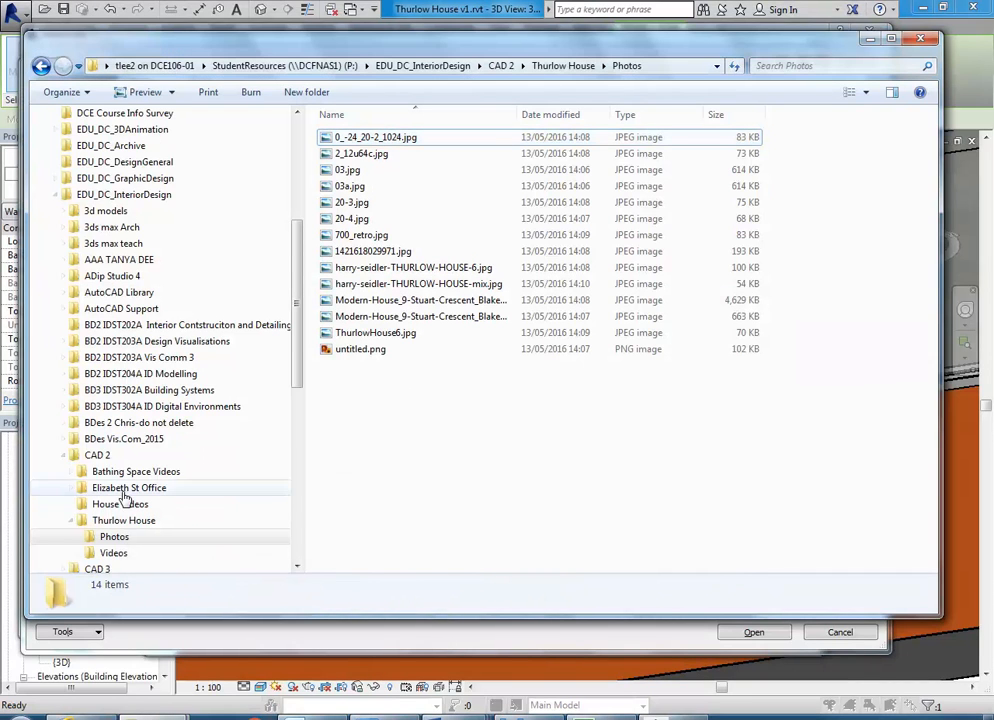
left_click_drag(297, 373, 295, 481)
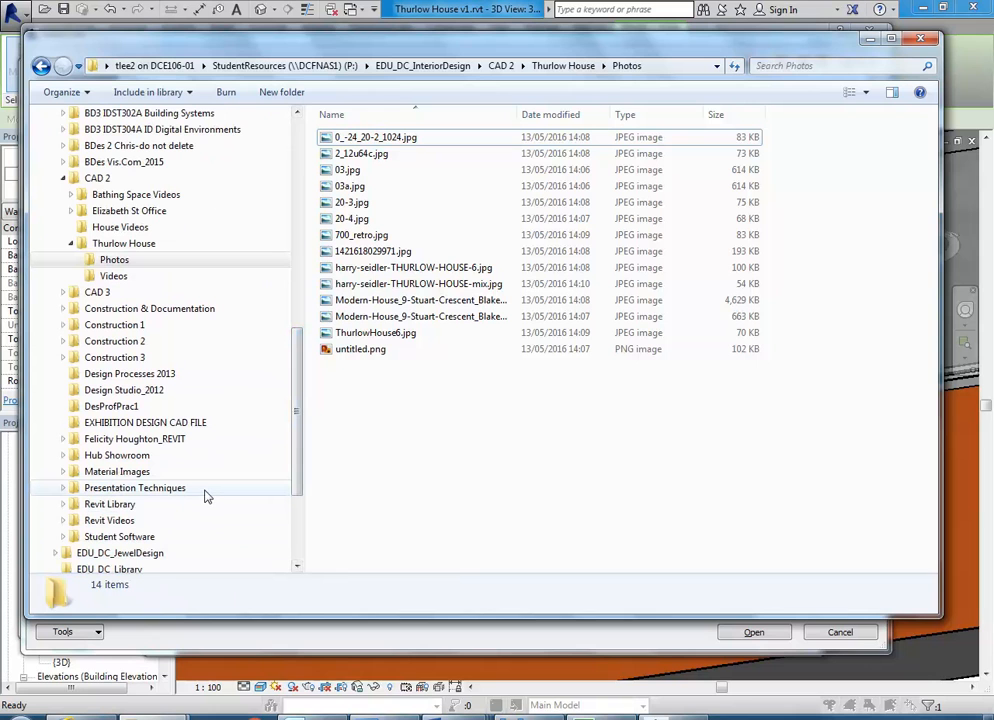
left_click(100, 471)
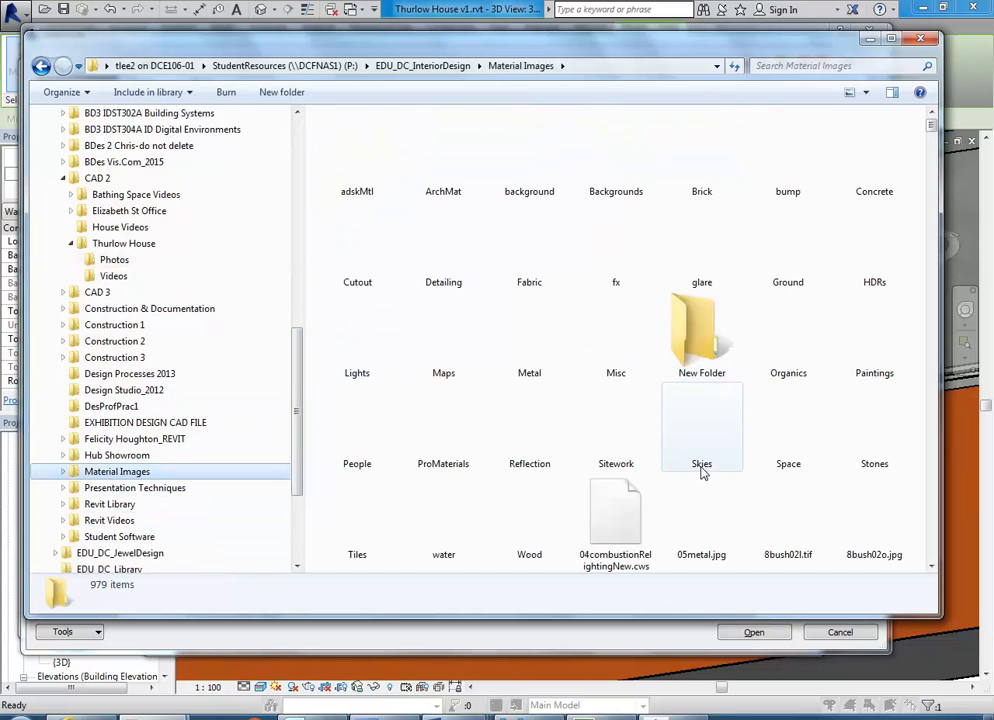
left_click(704, 172)
double_click(704, 172)
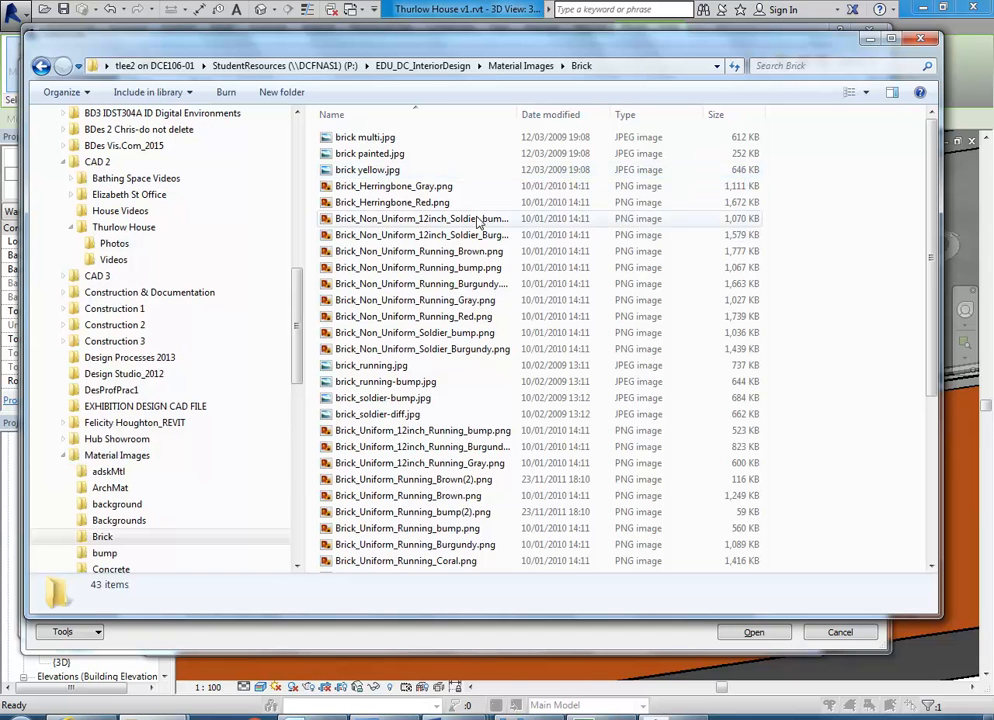
Page through the brick images in Windows Photo Viewer from brick multi.jpg to brick_running-bump.jpg, and return to brick_running.jpg
right_click(390, 138)
mouse_move(432, 312)
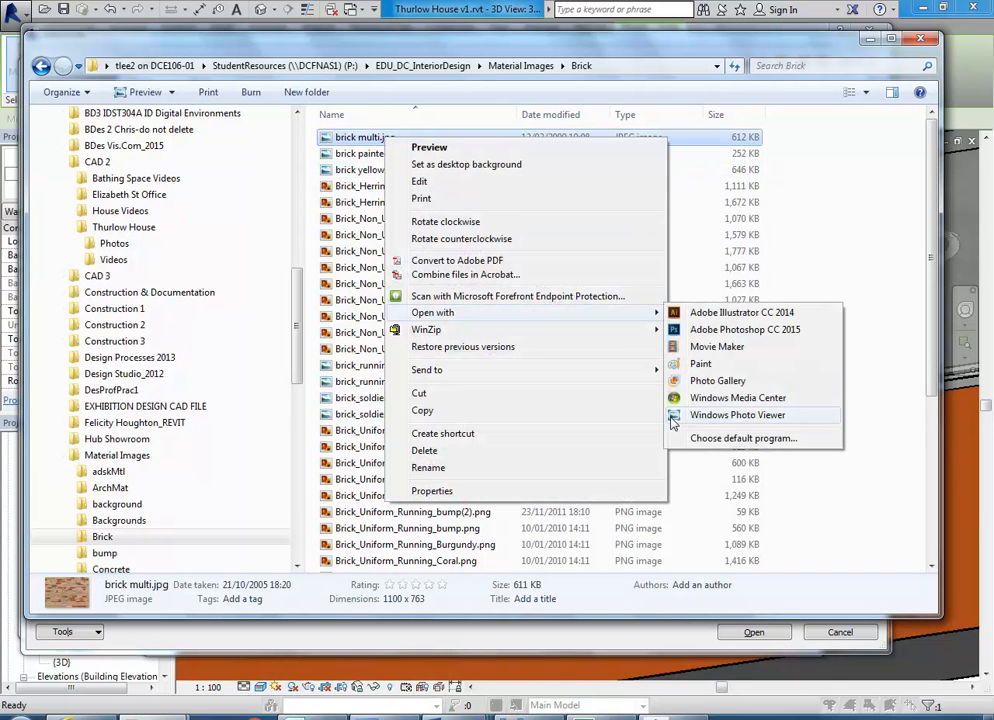
left_click(735, 414)
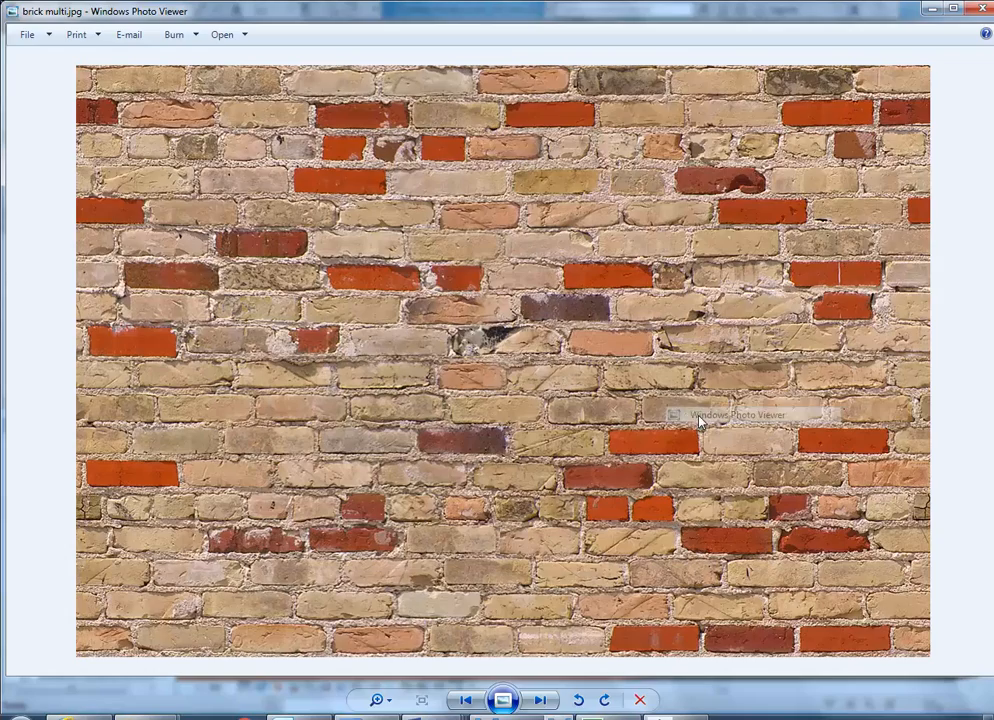
left_click(540, 700)
left_click(540, 700)
left_click(540, 700)
left_click(540, 700)
left_click(540, 700)
left_click(540, 700)
left_click(540, 700)
left_click(540, 700)
left_click(540, 700)
left_click(540, 700)
left_click(540, 700)
left_click(540, 700)
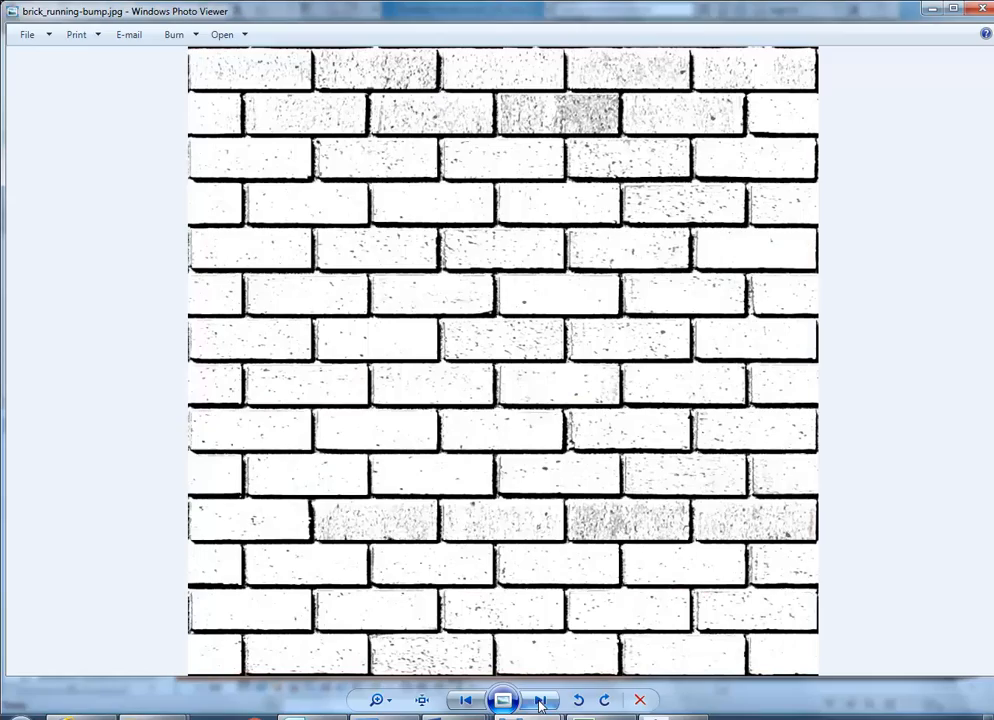
left_click(467, 700)
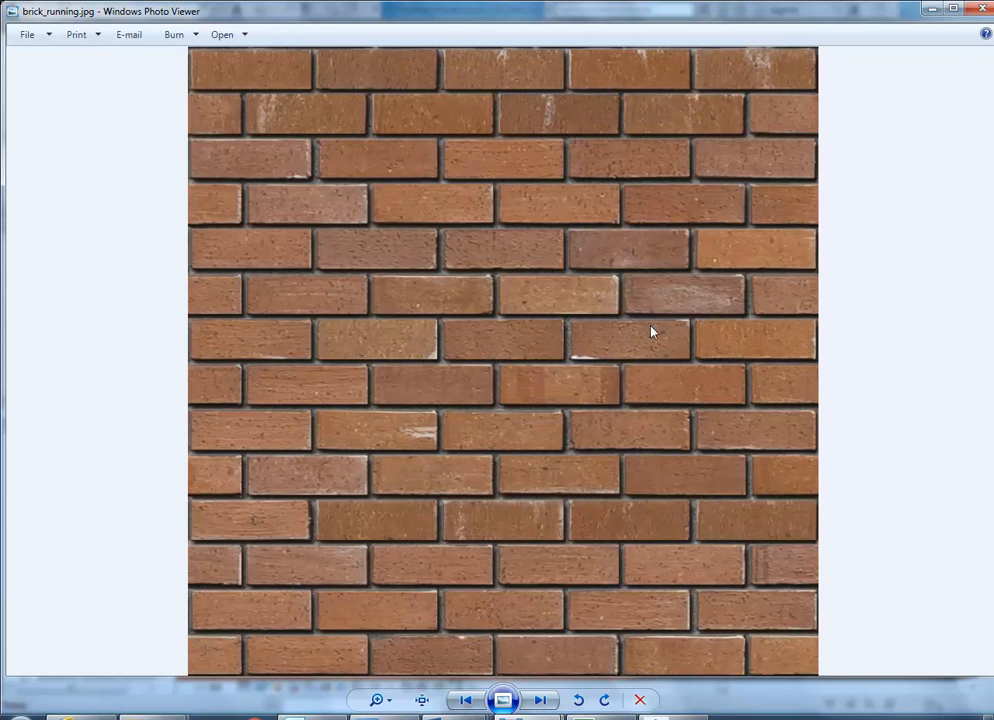
left_click(982, 8)
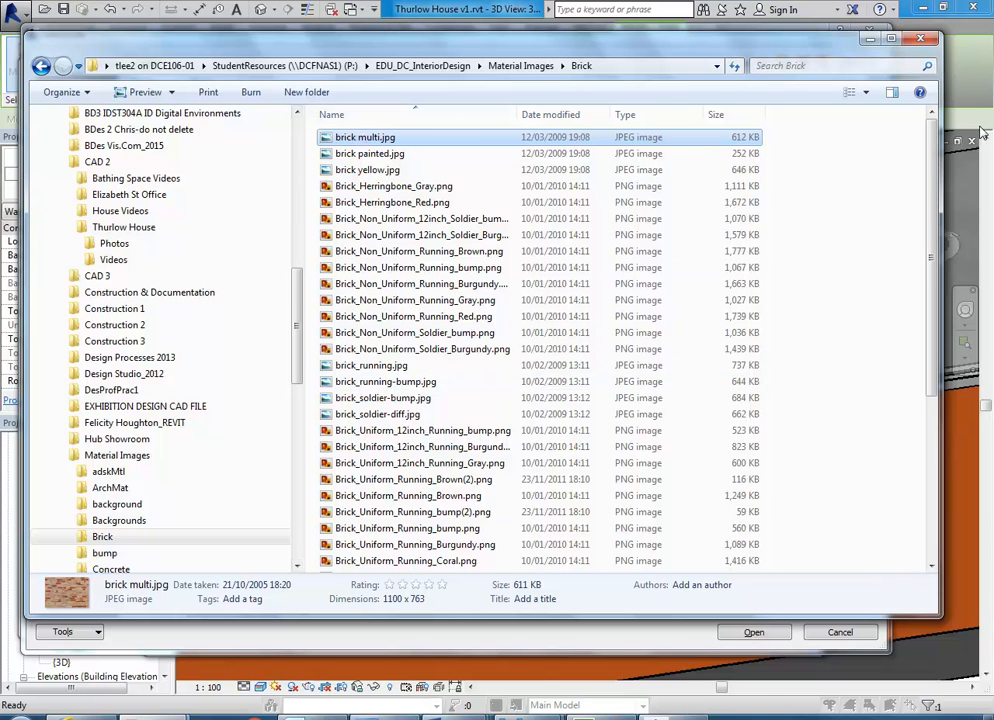
left_click(925, 41)
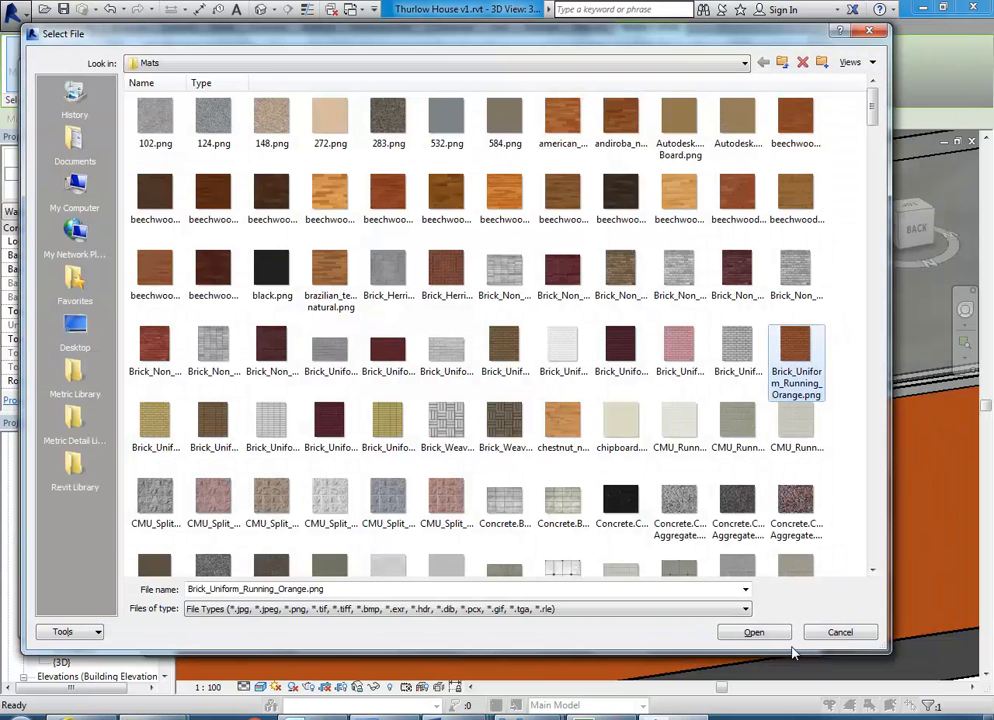
Replace the masonry image with brick_running.jpg from the Brick folder in StudentResources' EDU_DC_InteriorDesign Material Images
left_click(840, 633)
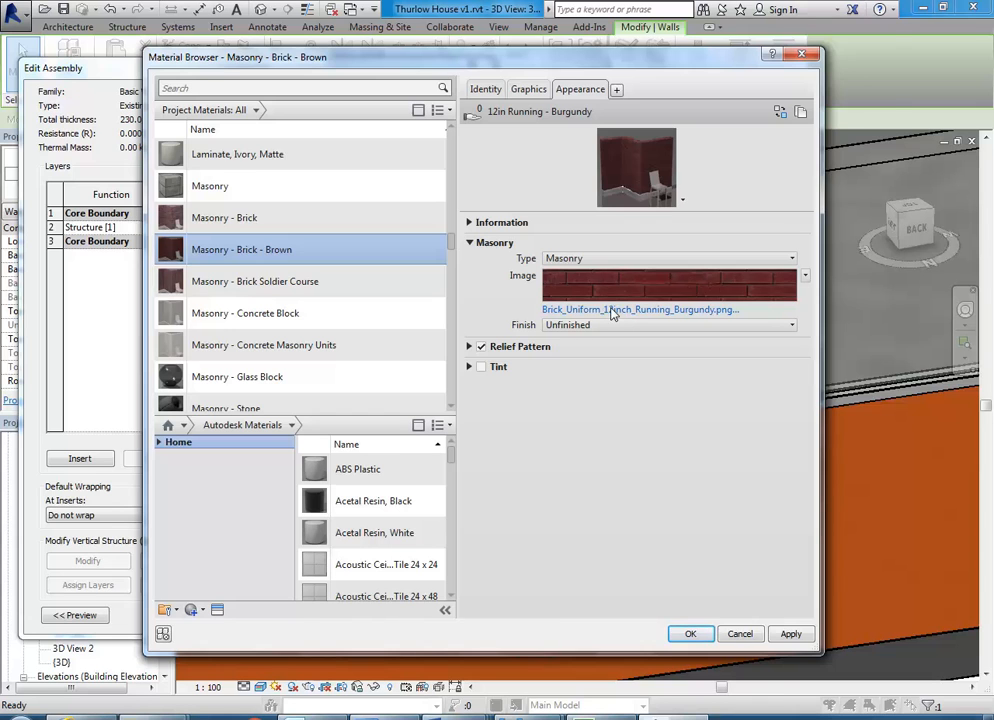
left_click(614, 310)
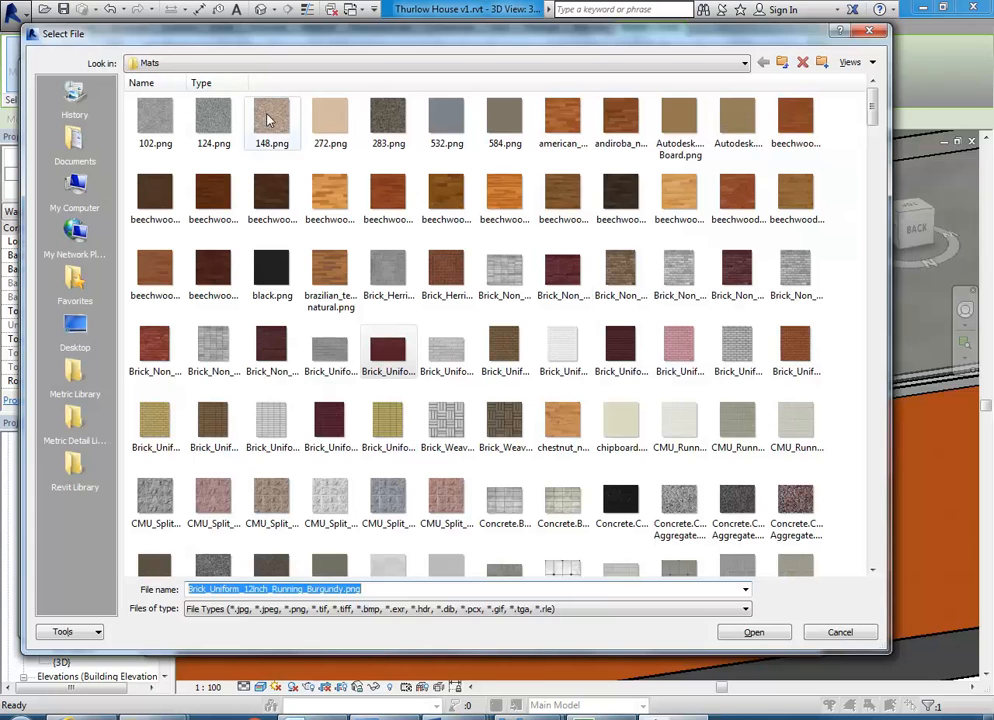
left_click(250, 64)
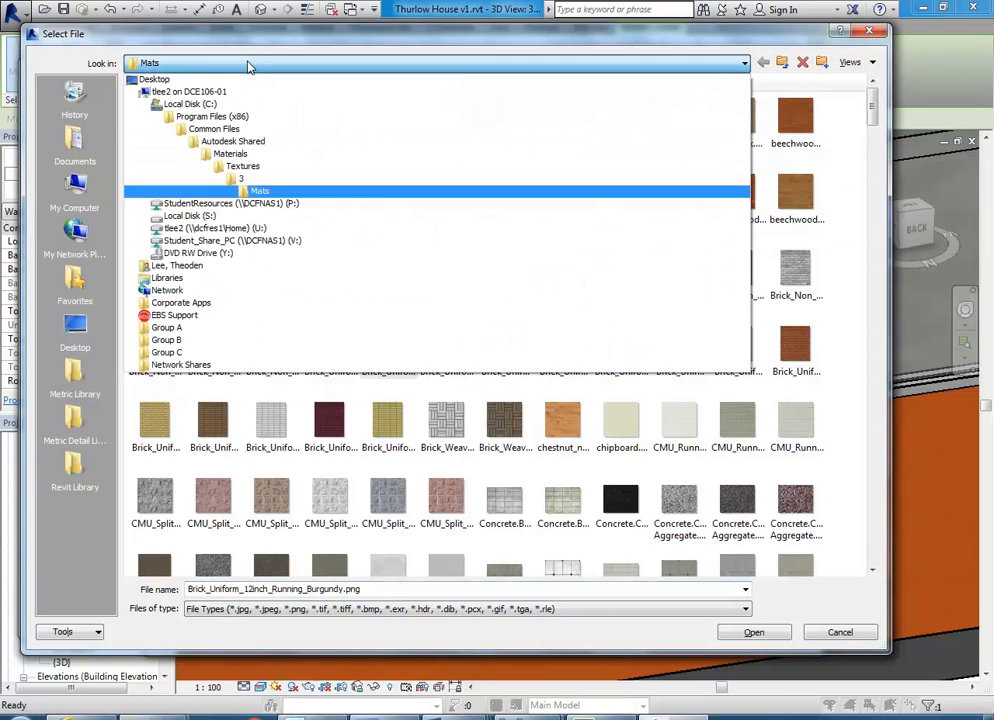
left_click(237, 205)
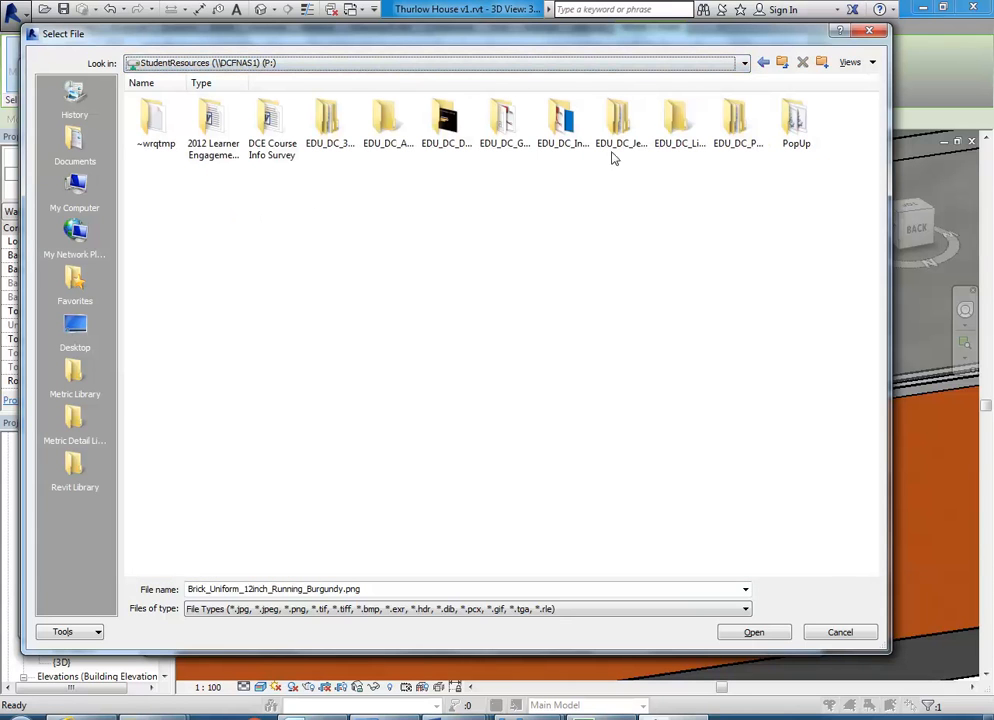
double_click(559, 125)
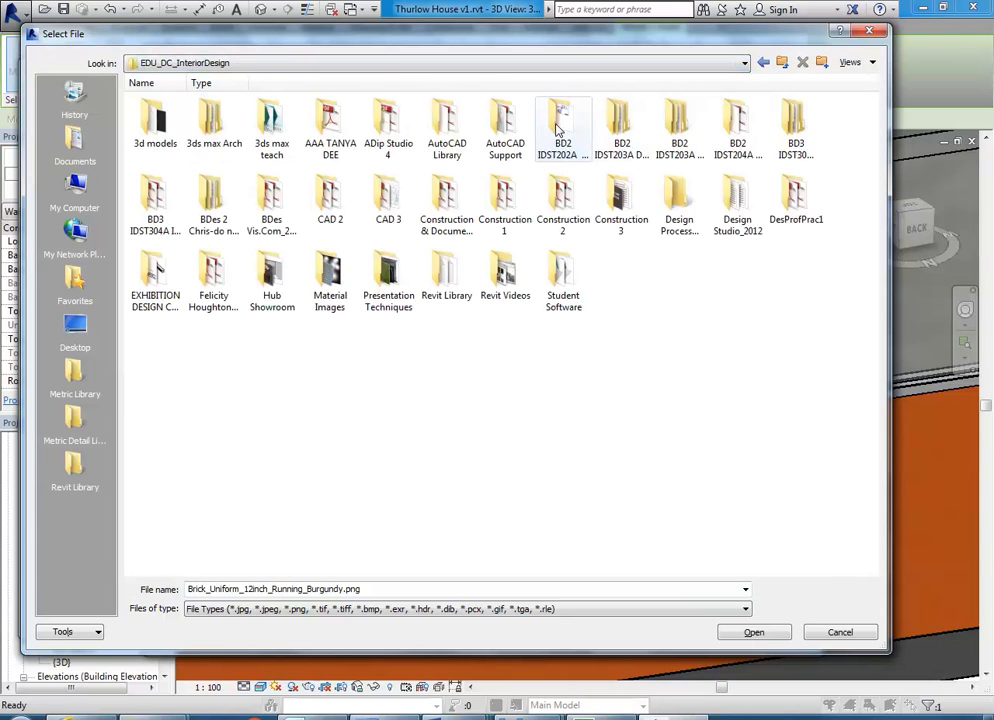
double_click(322, 283)
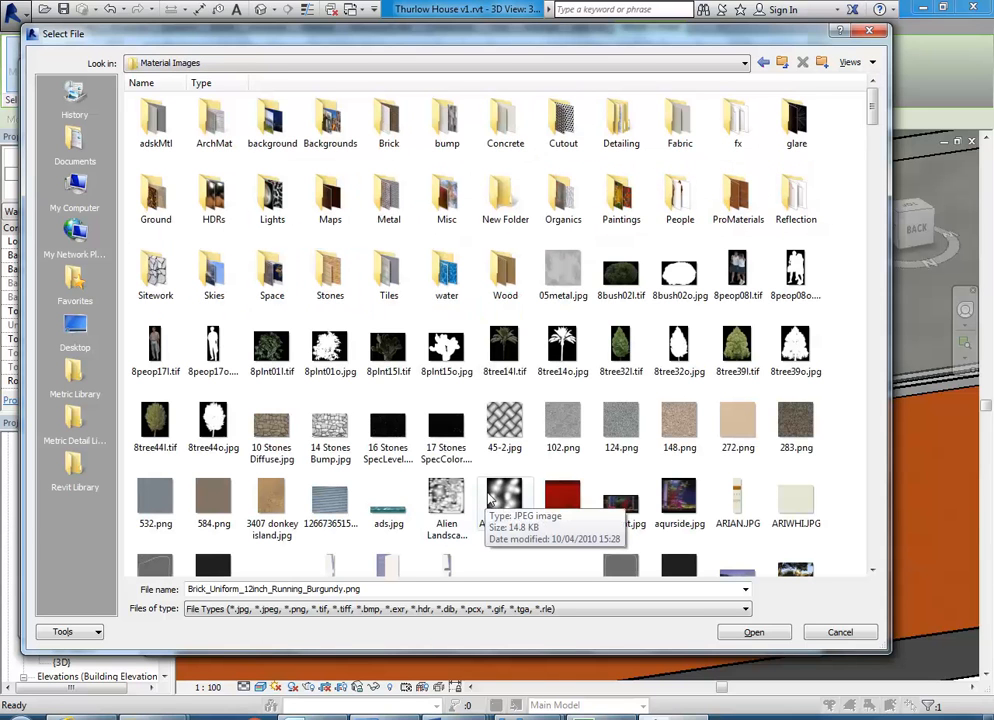
double_click(385, 125)
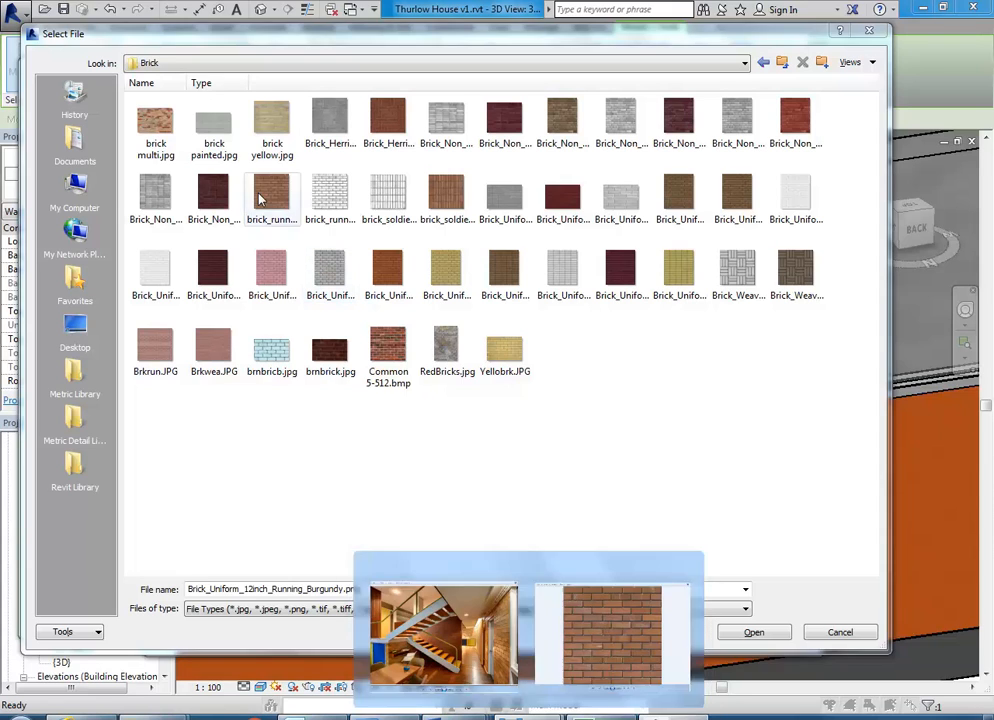
left_click(259, 200)
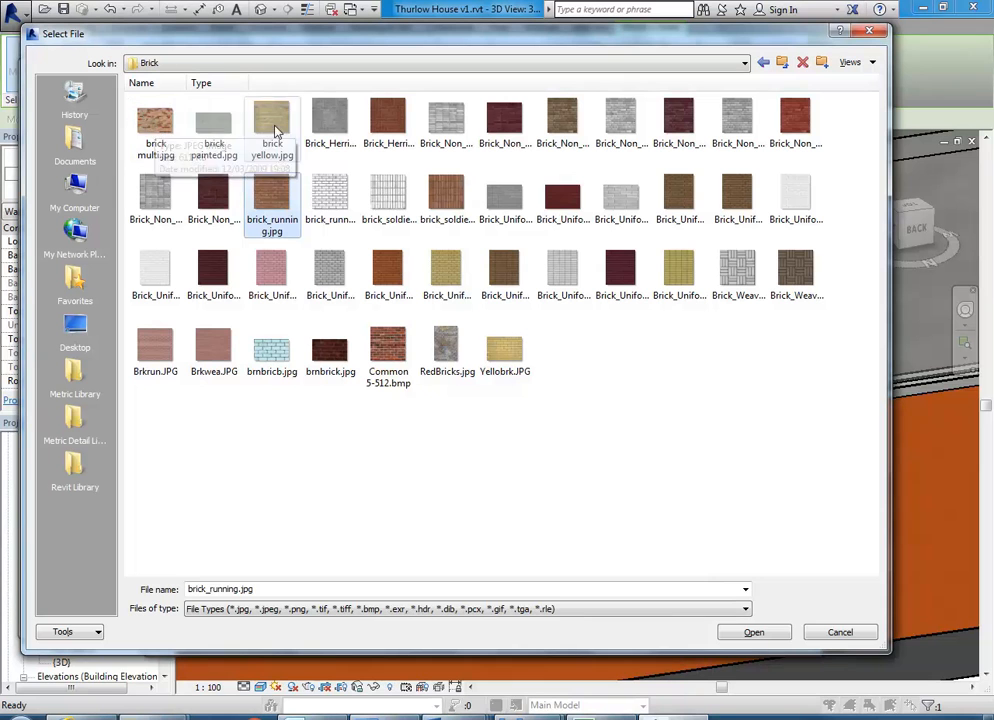
mouse_move(528, 711)
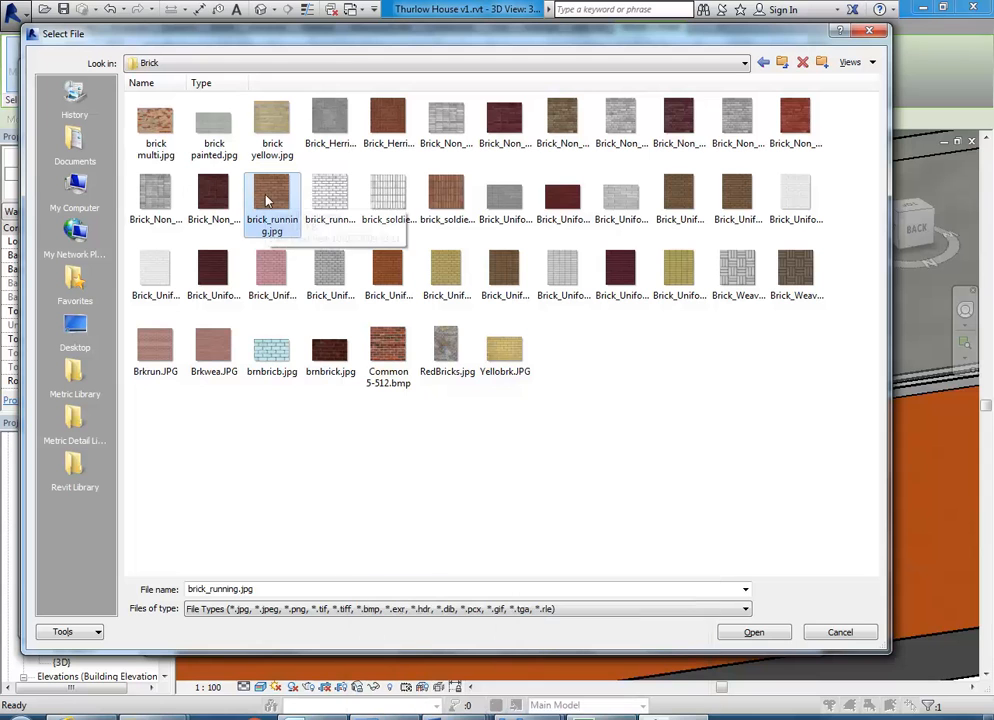
double_click(267, 190)
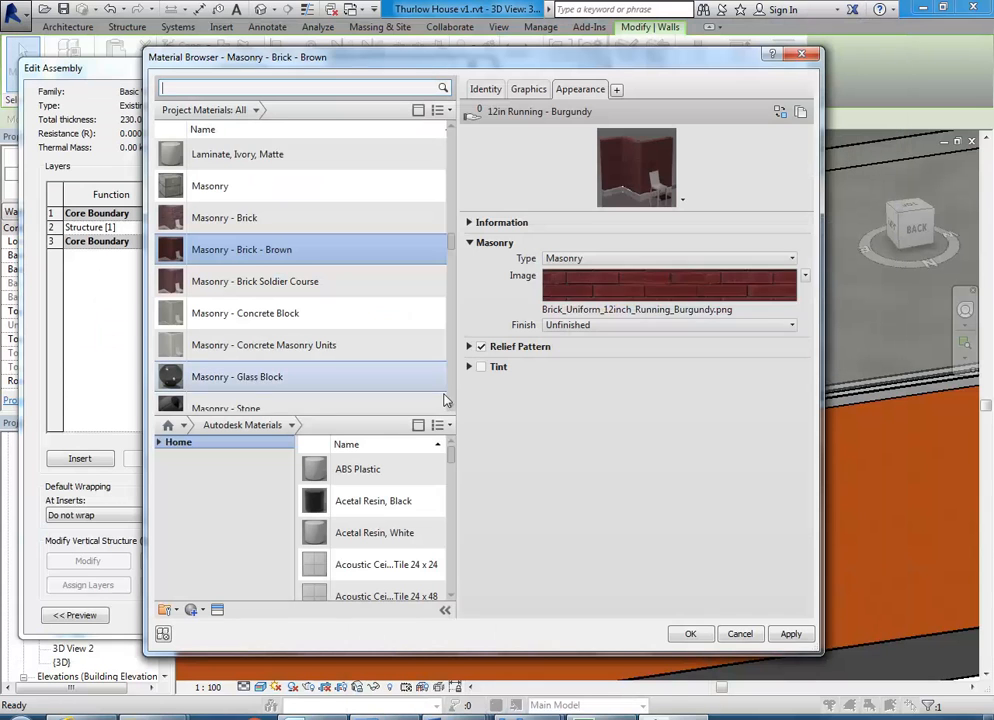
Expand the Relief Pattern settings and resize the appearance preview to examine the rendered brick
mouse_move(607, 292)
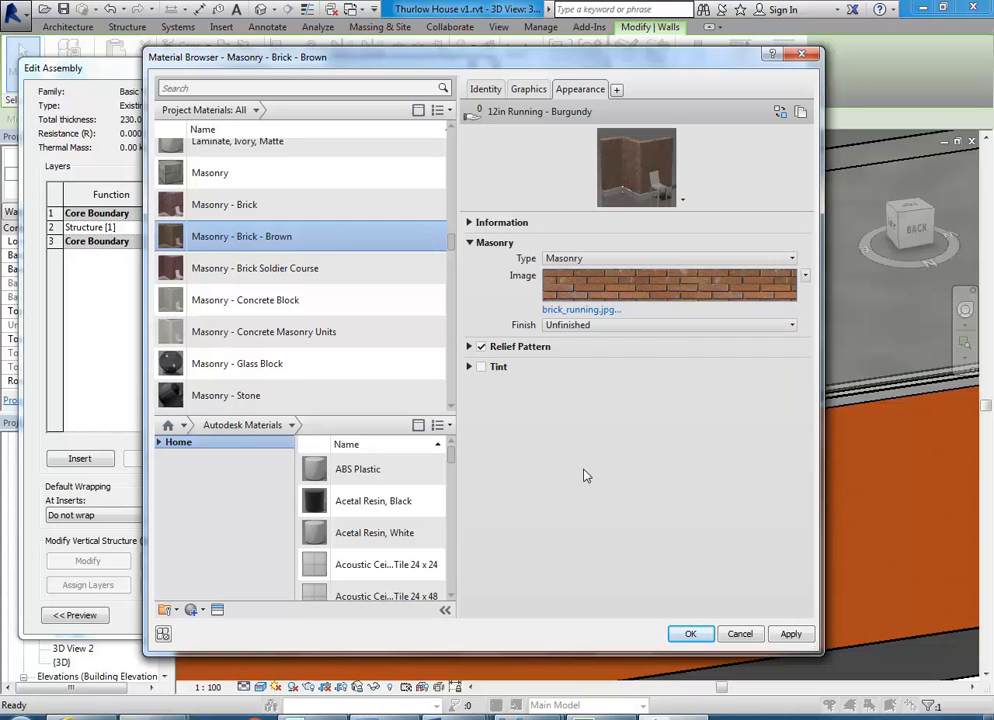
left_click(469, 347)
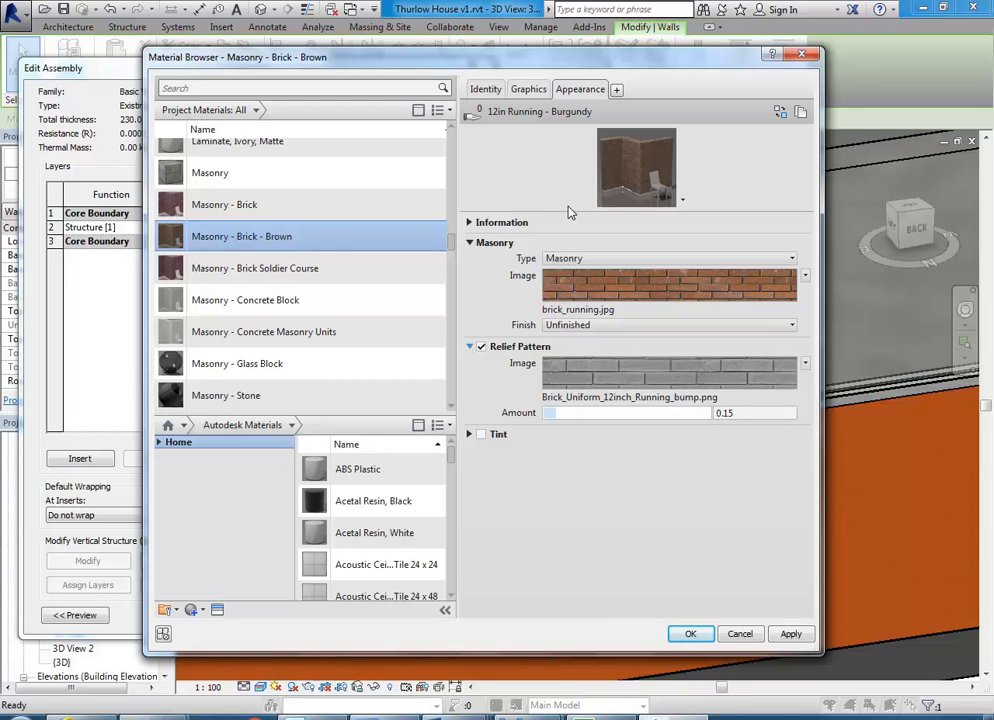
left_click_drag(572, 211, 578, 282)
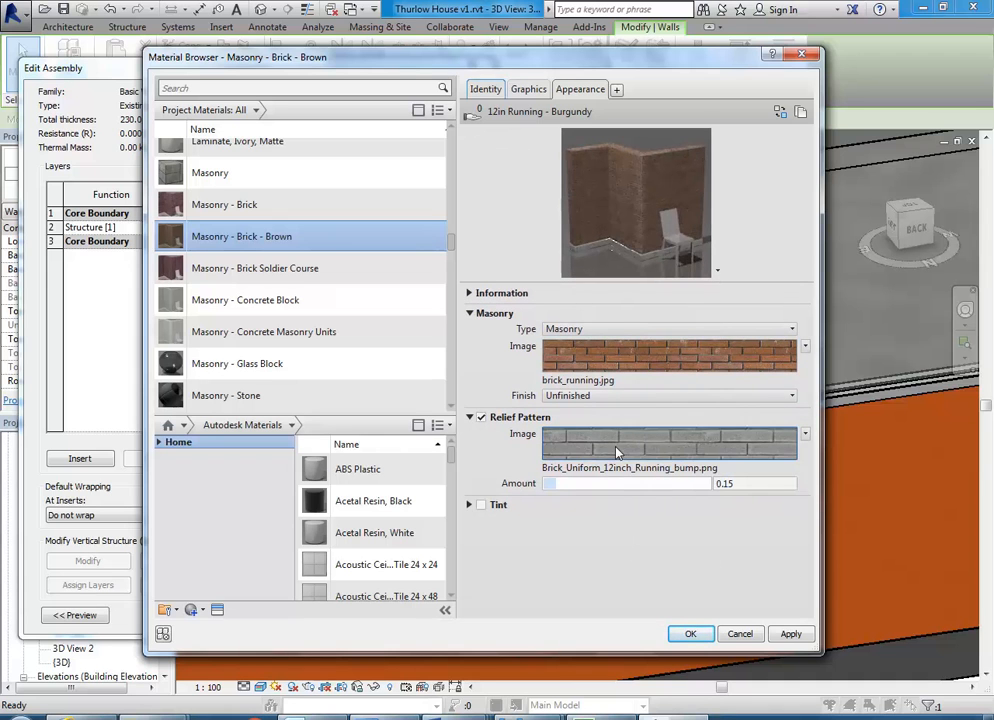
left_click_drag(643, 283, 655, 425)
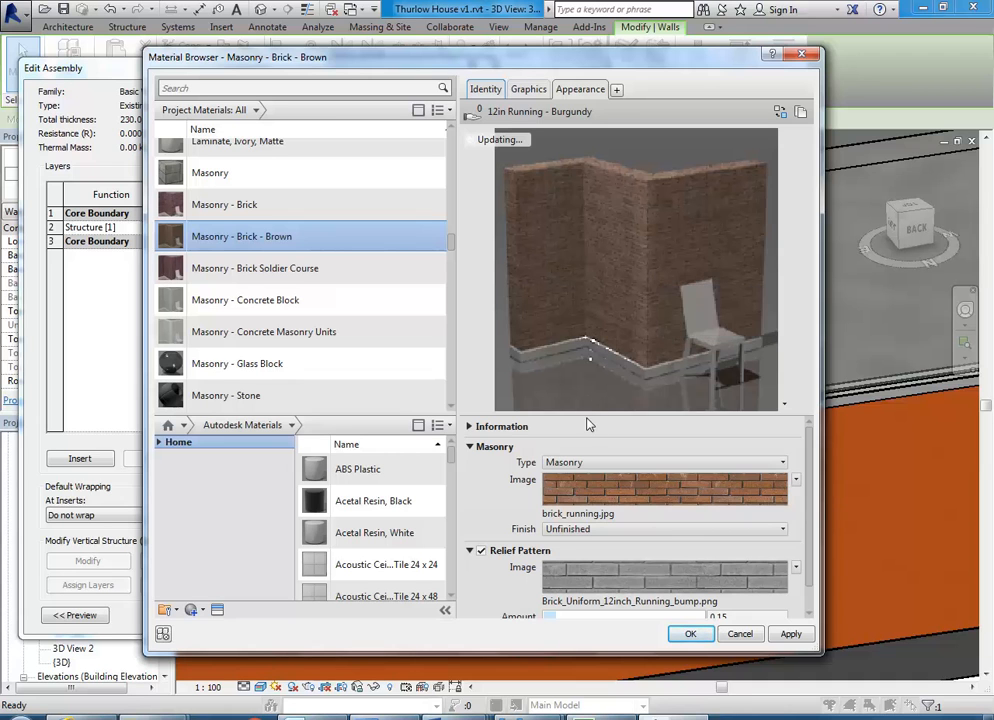
left_click_drag(585, 413, 592, 240)
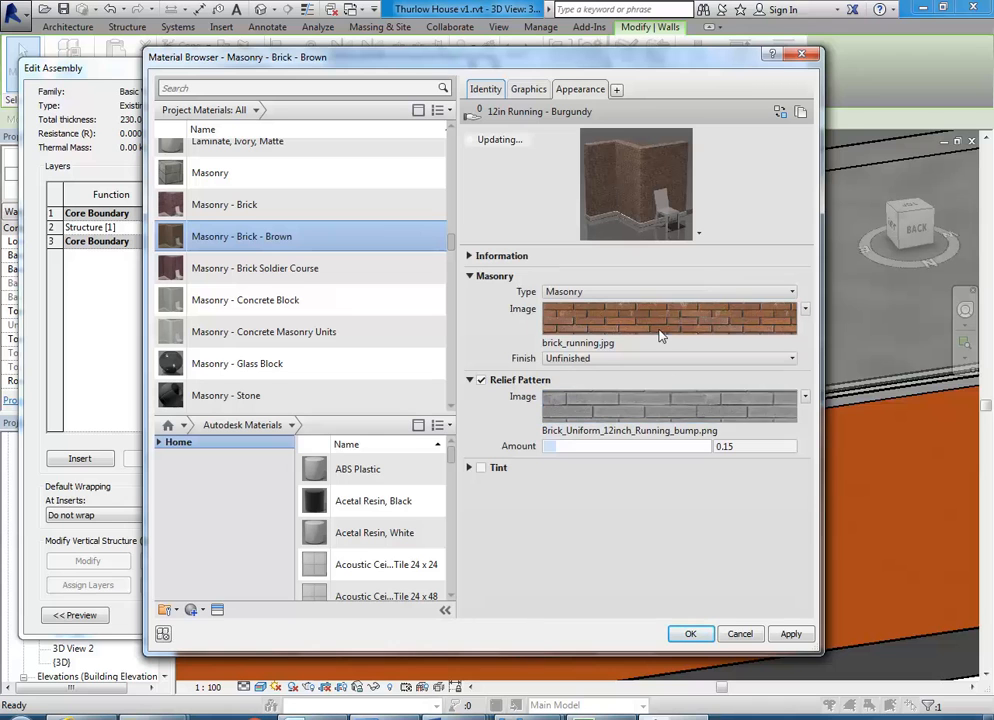
Examine the relief pattern image's texture settings, source path and available replacement files
left_click(644, 407)
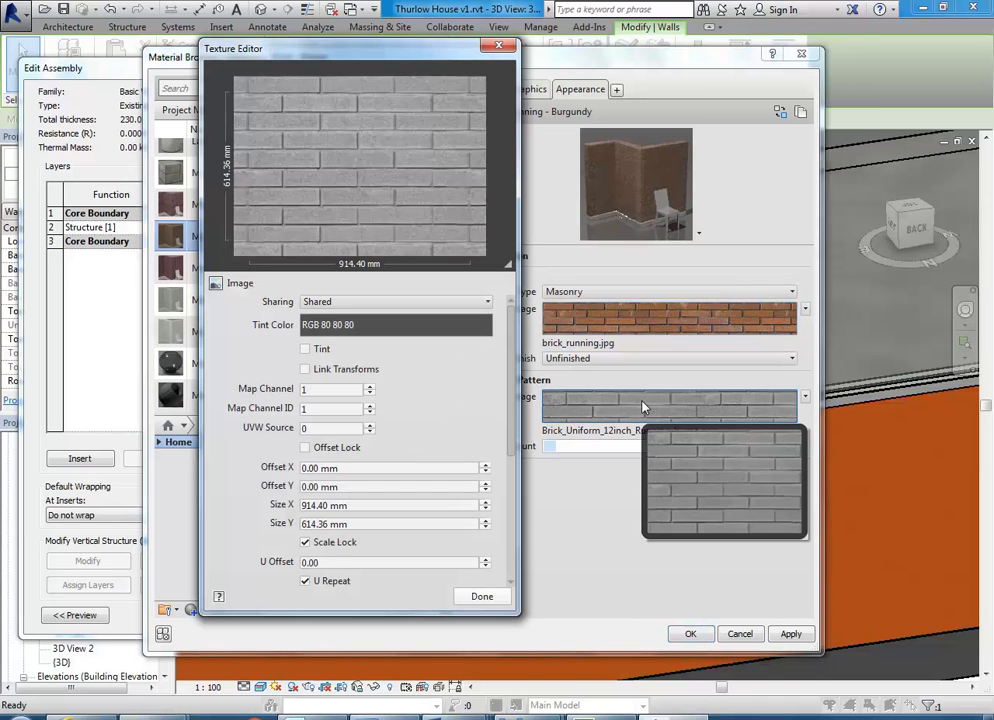
left_click(499, 47)
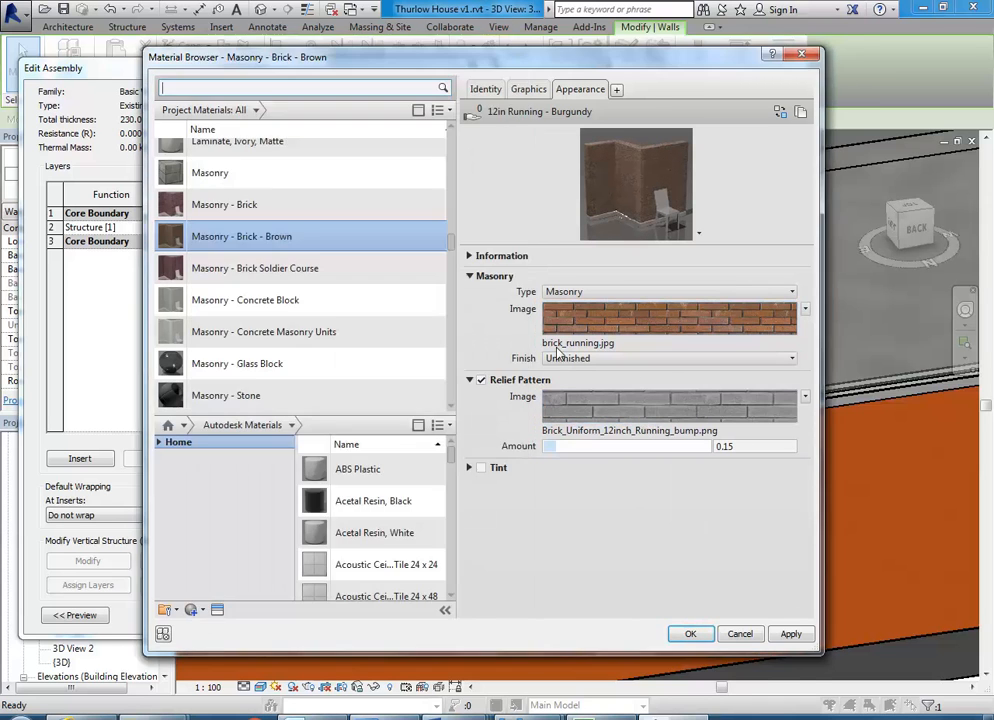
mouse_move(594, 327)
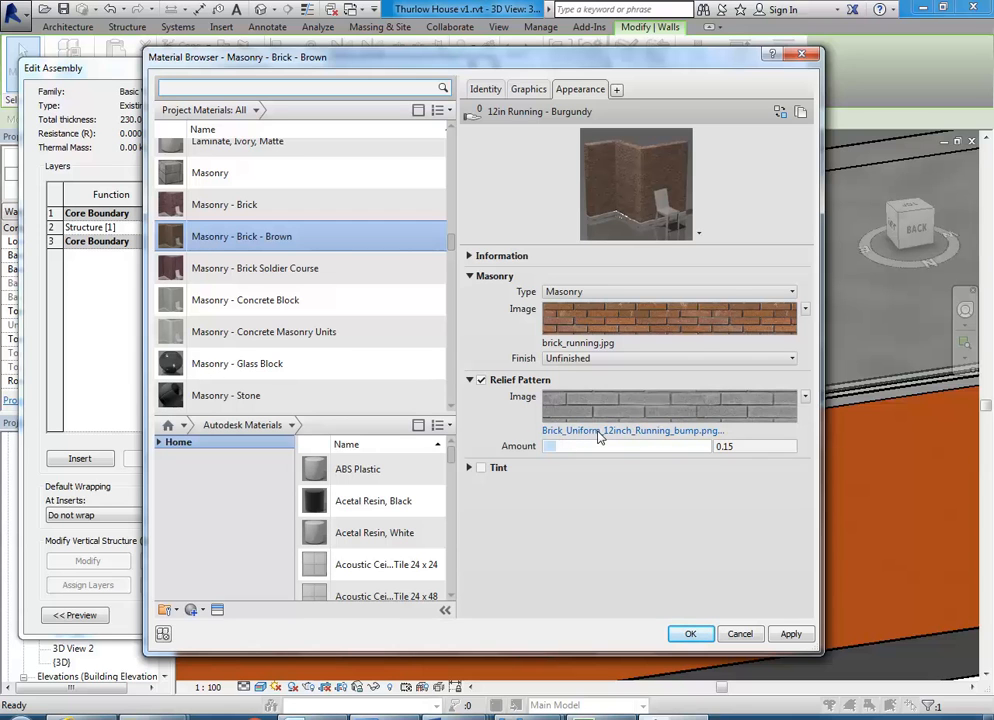
left_click(600, 436)
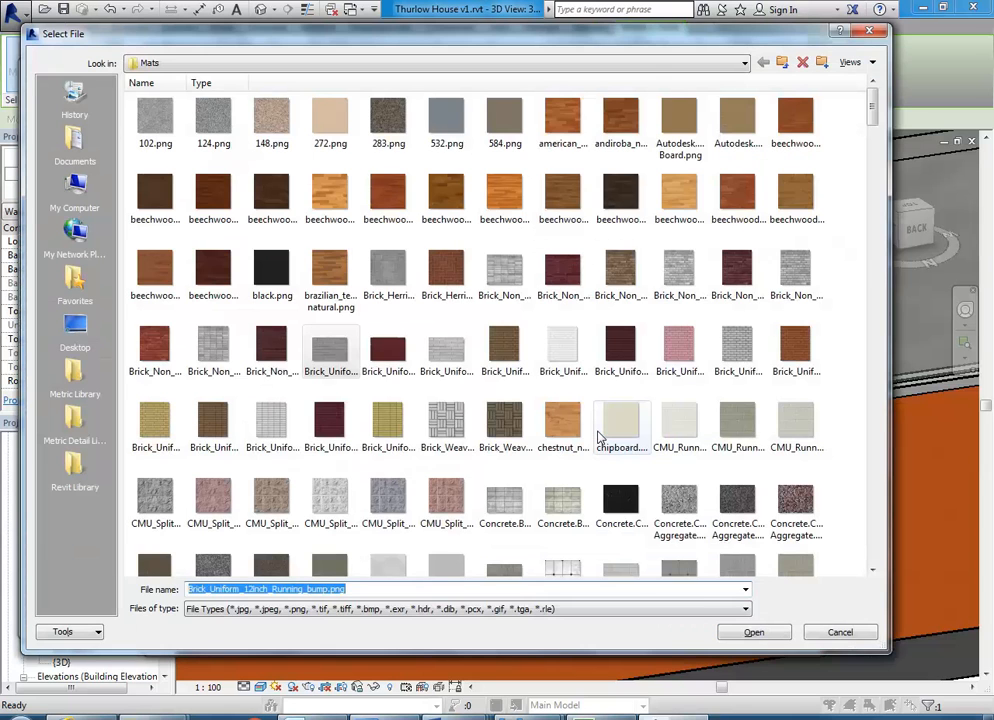
left_click(866, 632)
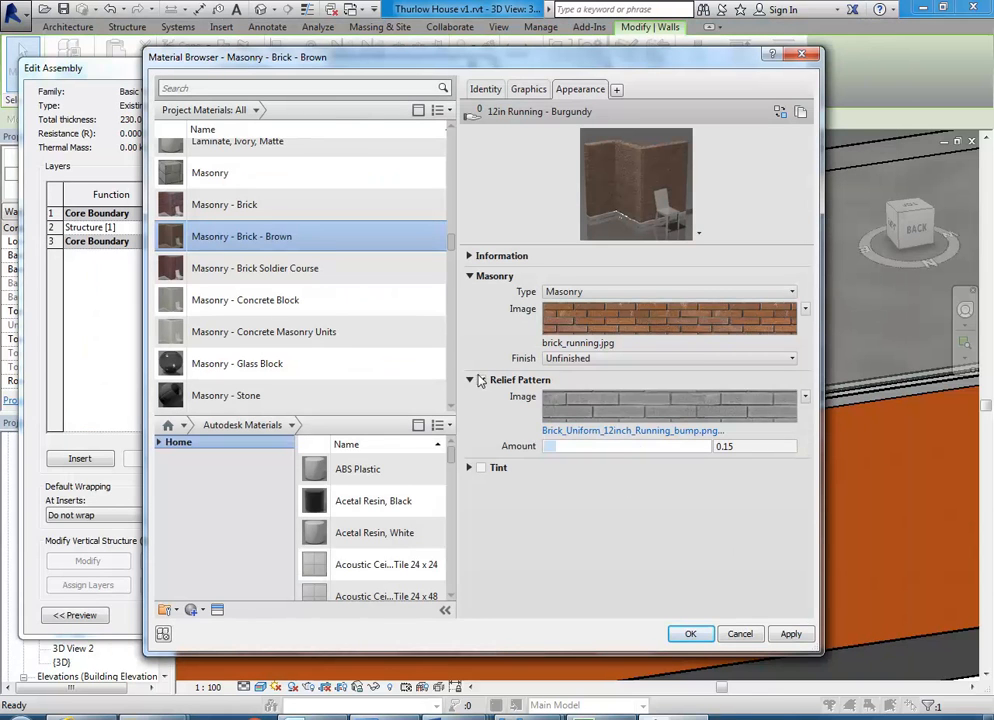
left_click(469, 380)
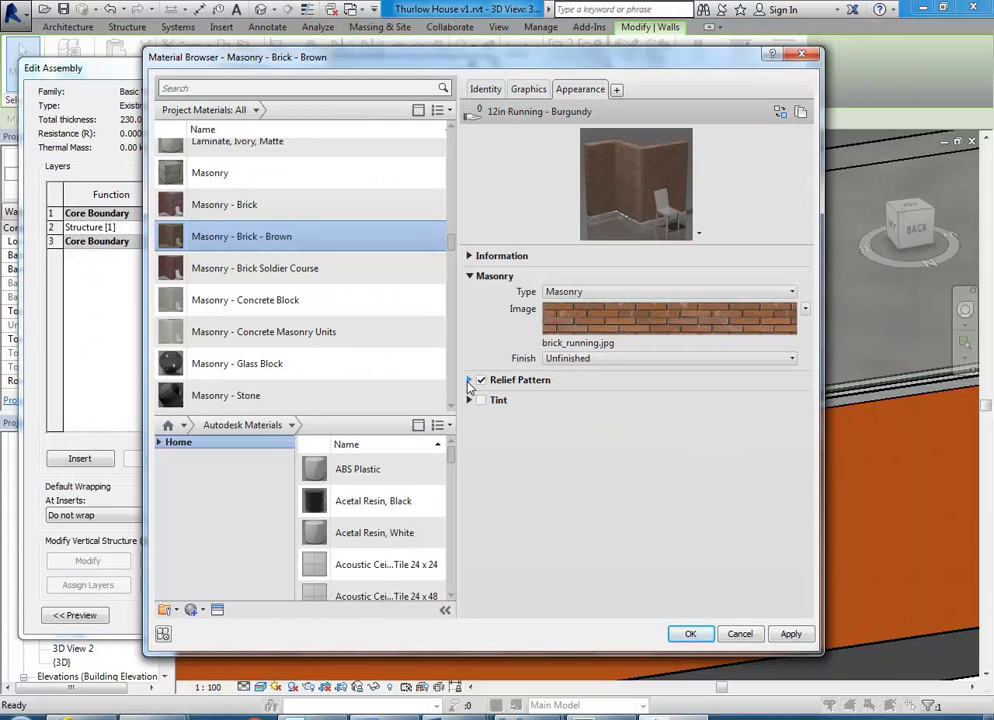
left_click(469, 380)
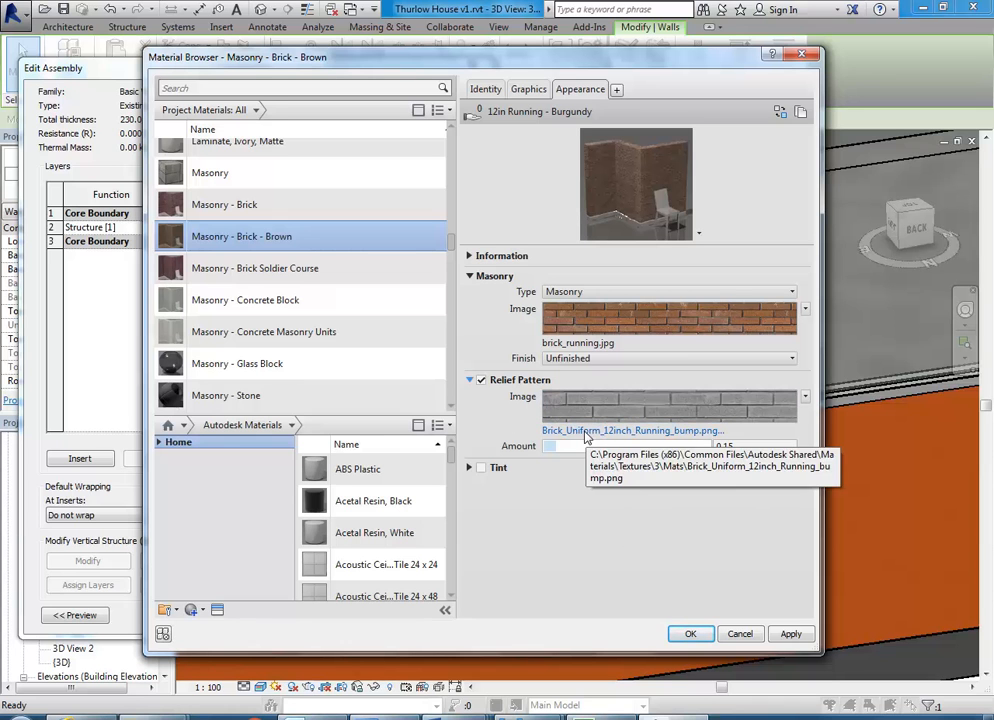
left_click(587, 436)
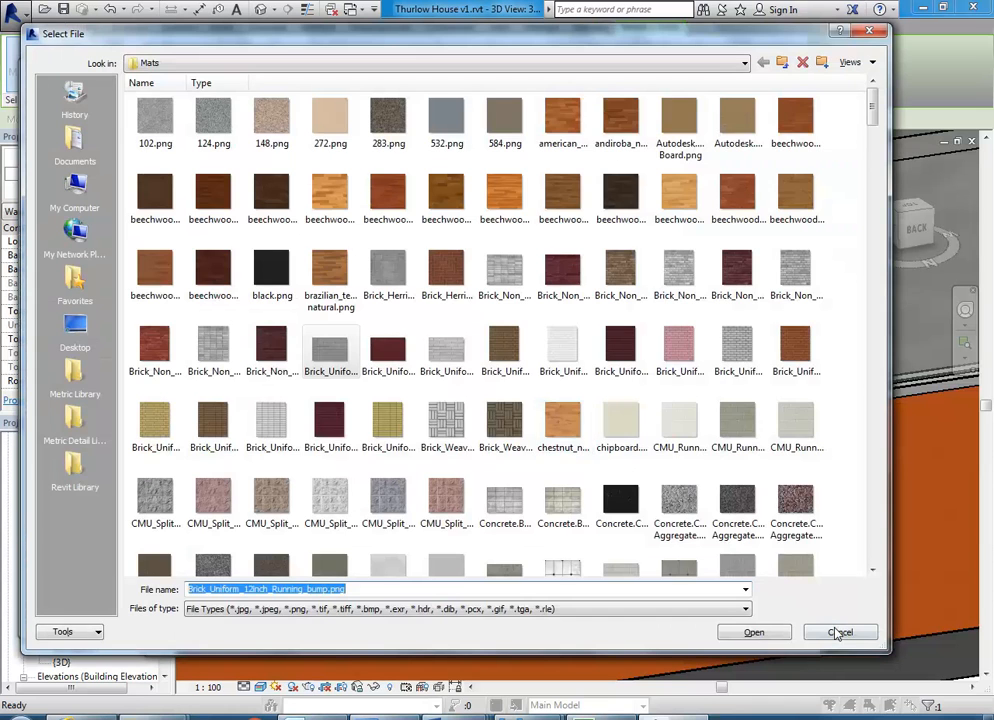
left_click(838, 633)
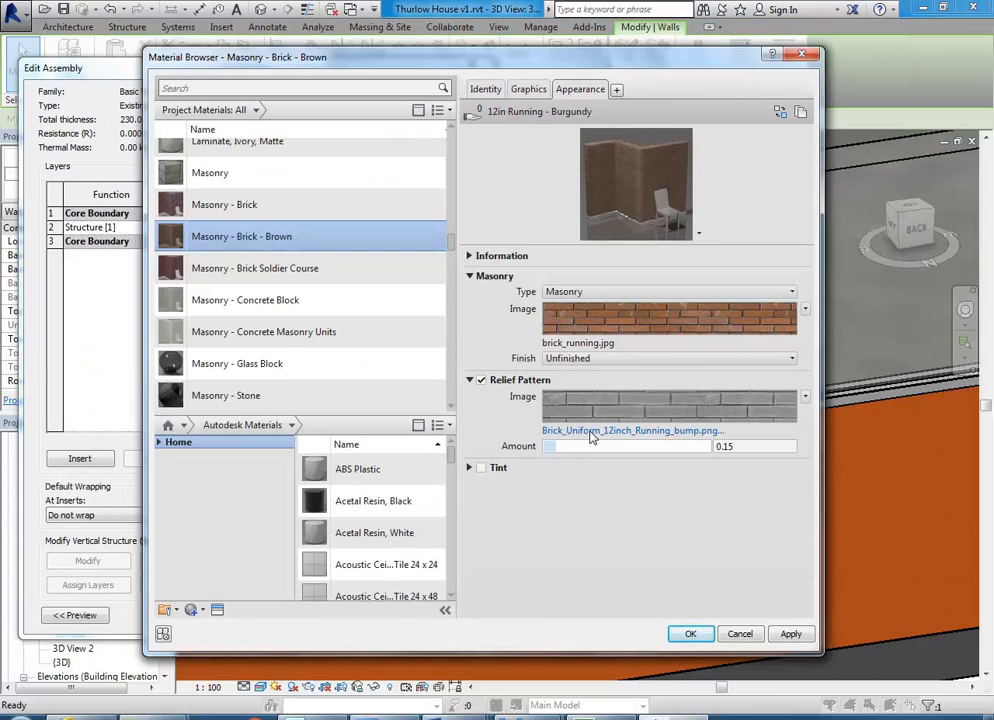
Replace the relief pattern image with brick_running-bump.jpg from the same Material Images Brick folder in EDU_DC_InteriorDesign
left_click(590, 432)
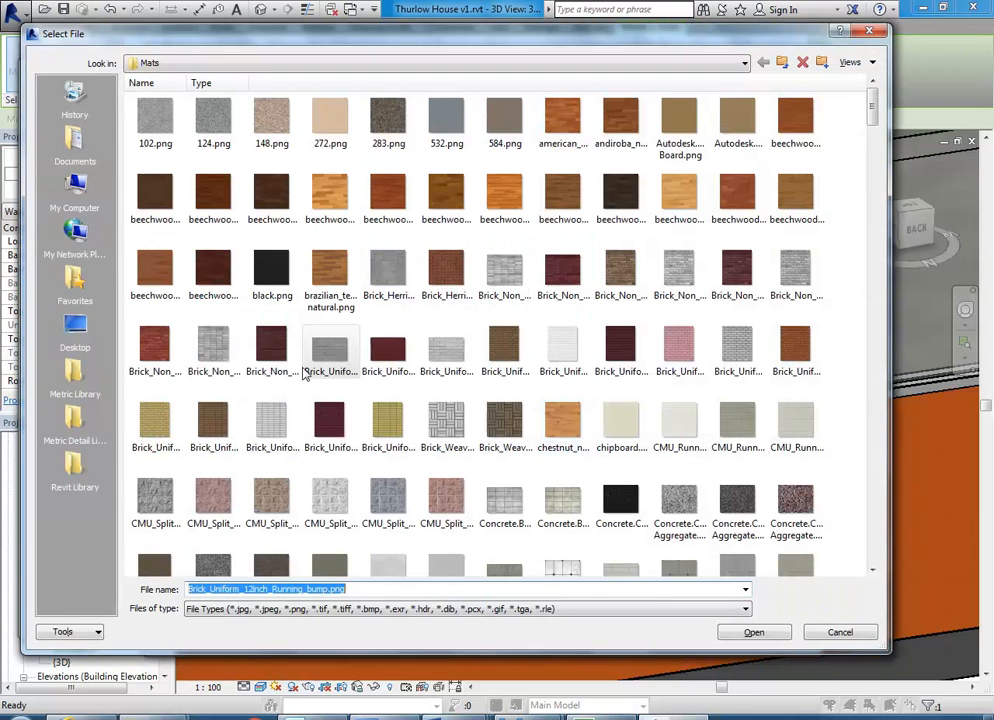
left_click(272, 63)
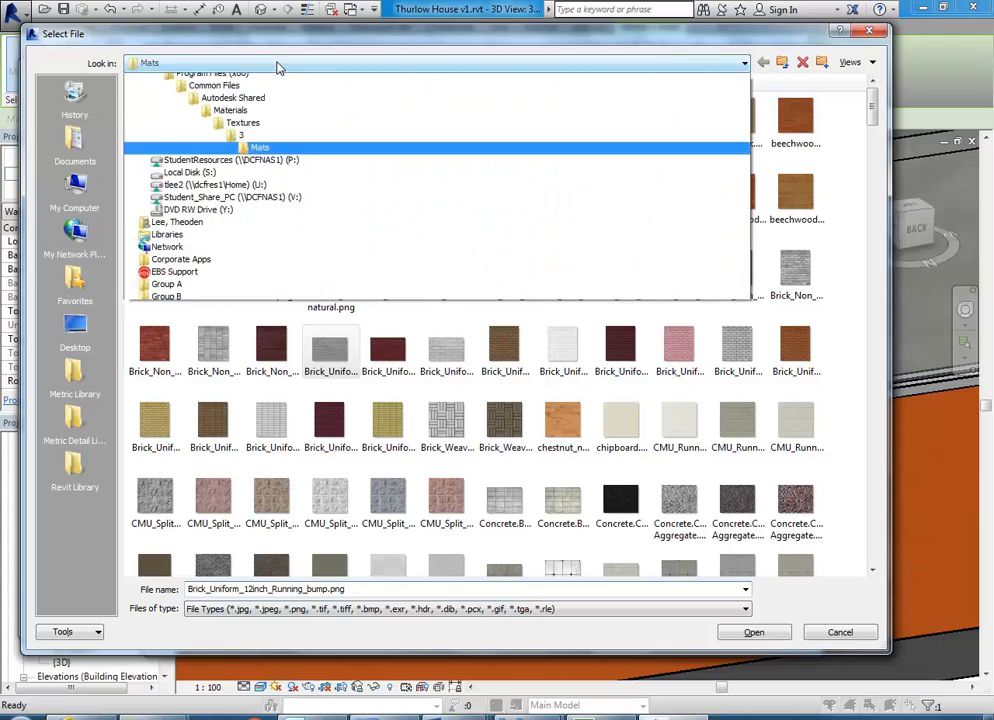
left_click(260, 205)
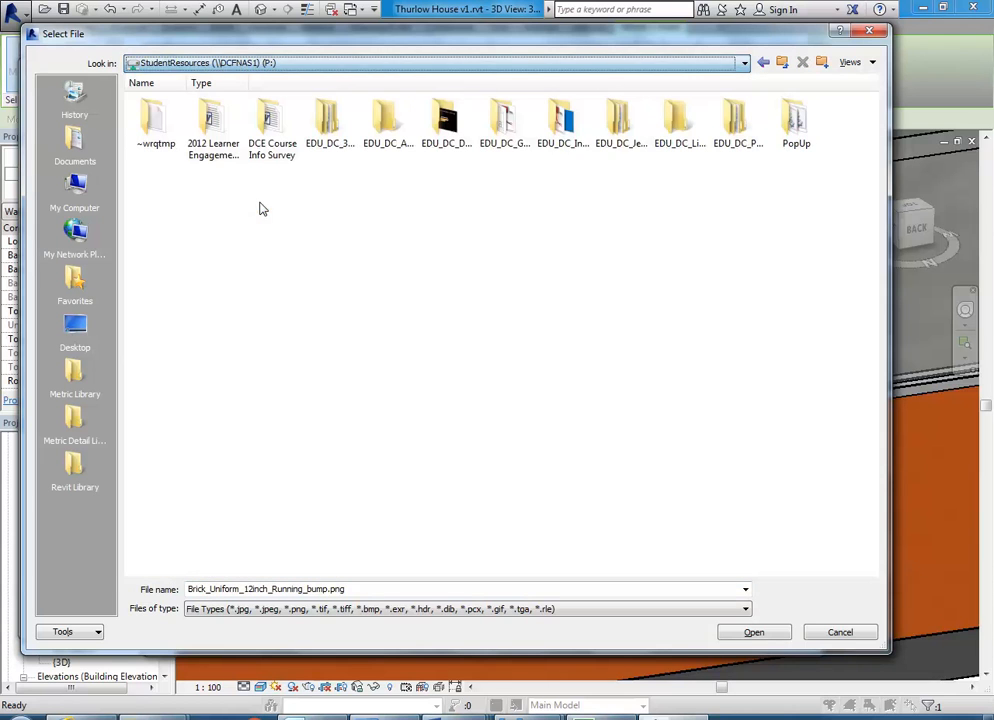
double_click(563, 118)
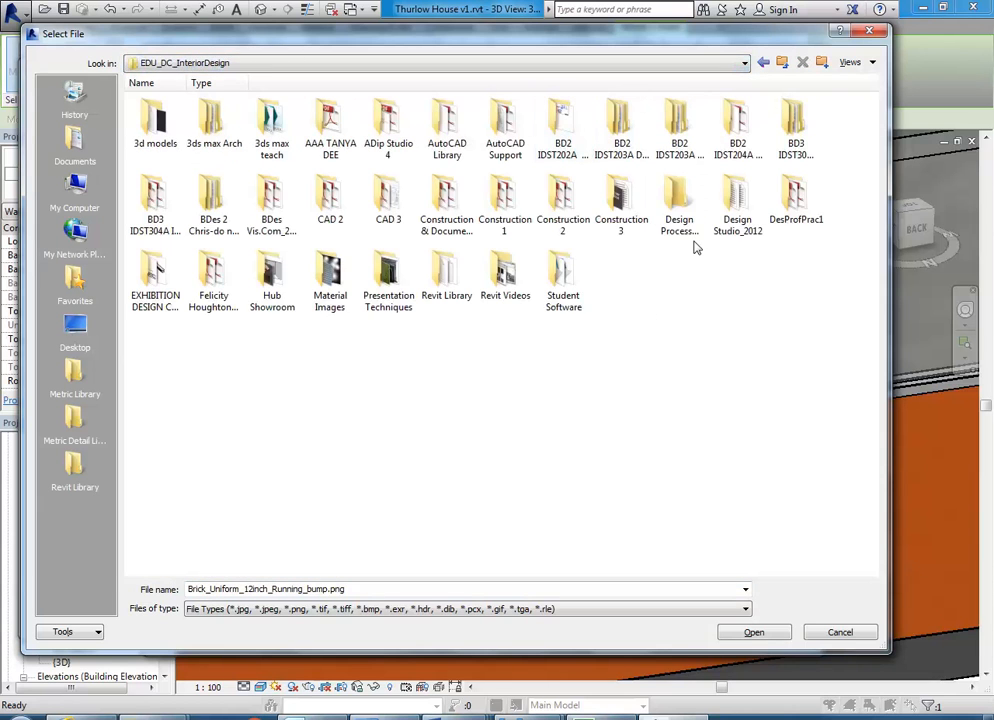
double_click(335, 280)
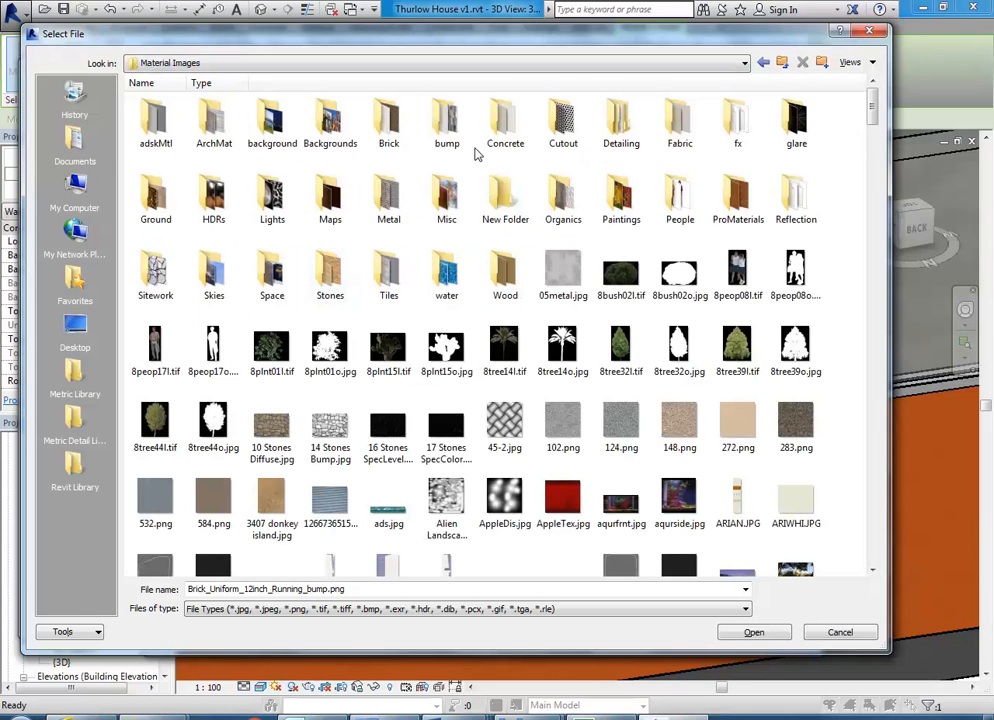
double_click(389, 122)
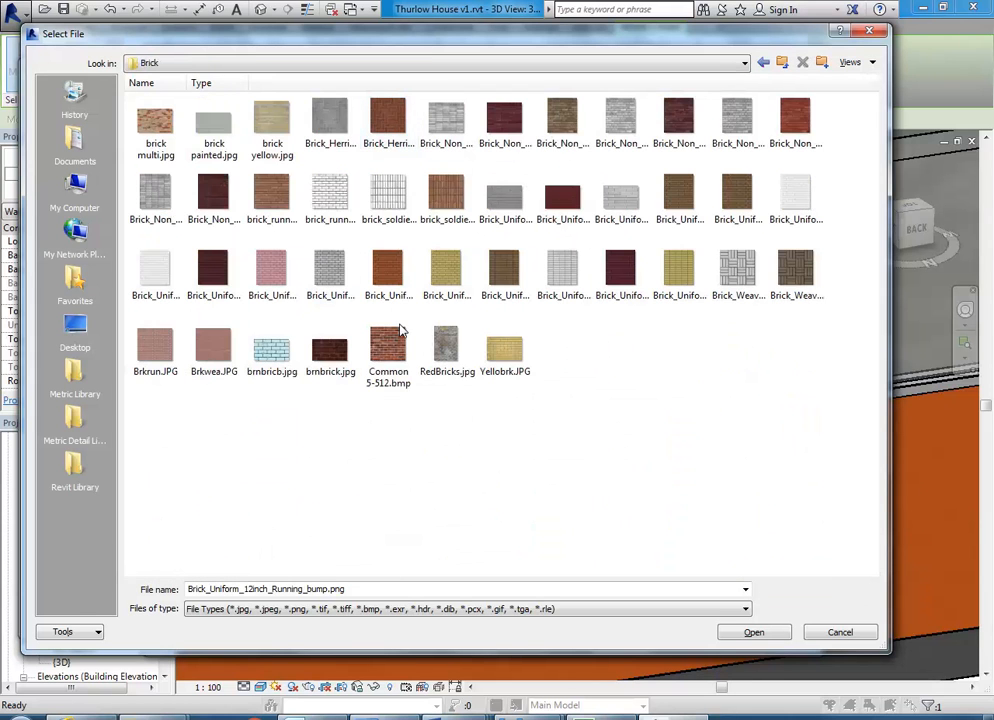
left_click(329, 222)
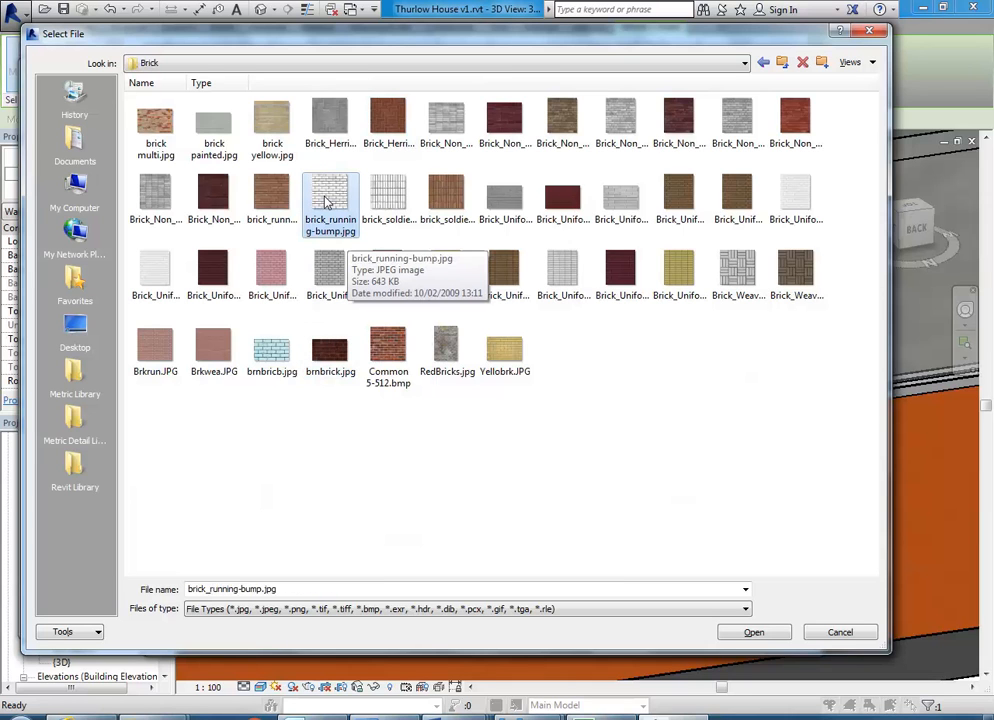
left_click(275, 204)
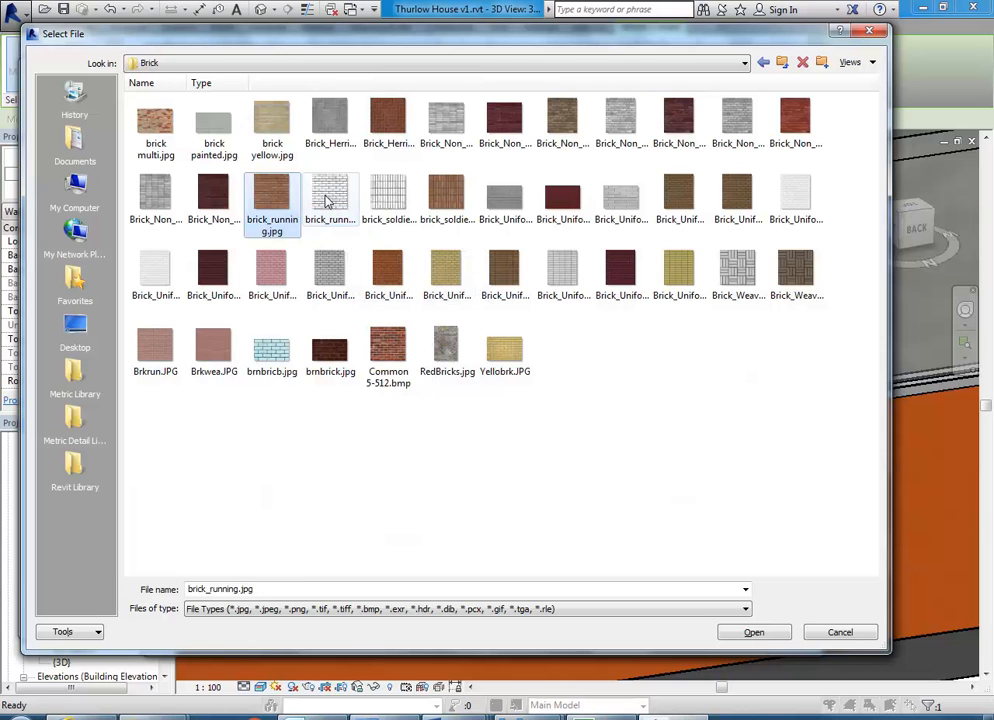
left_click(329, 204)
double_click(331, 200)
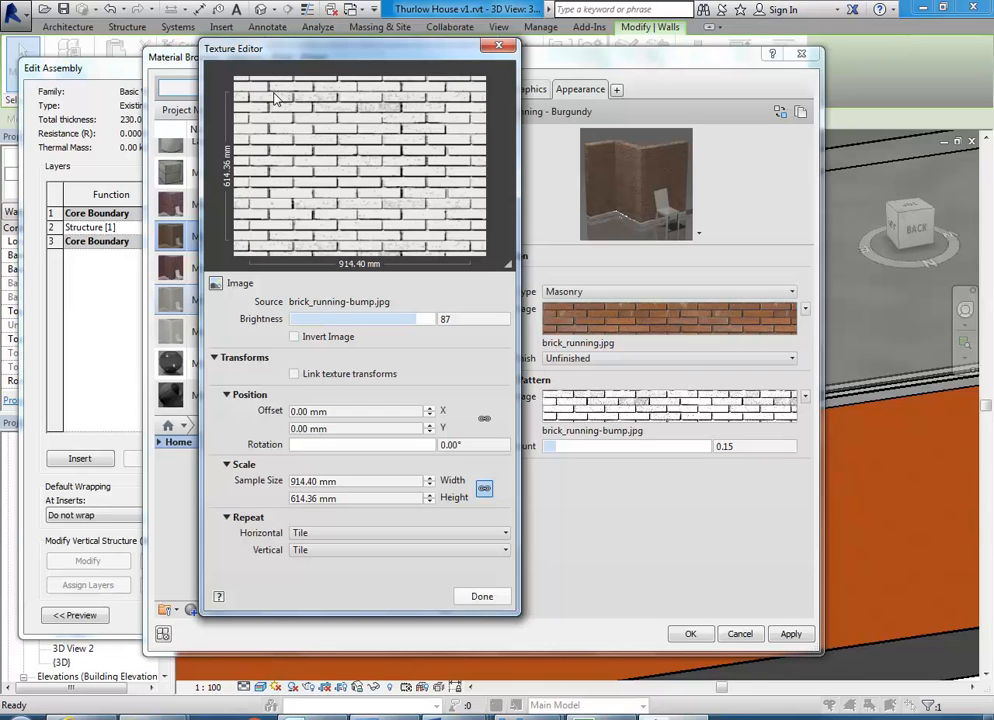
Compare the sample size and transforms of the relief pattern image with those of the masonry image in the Texture Editor
left_click(482, 597)
left_click(620, 318)
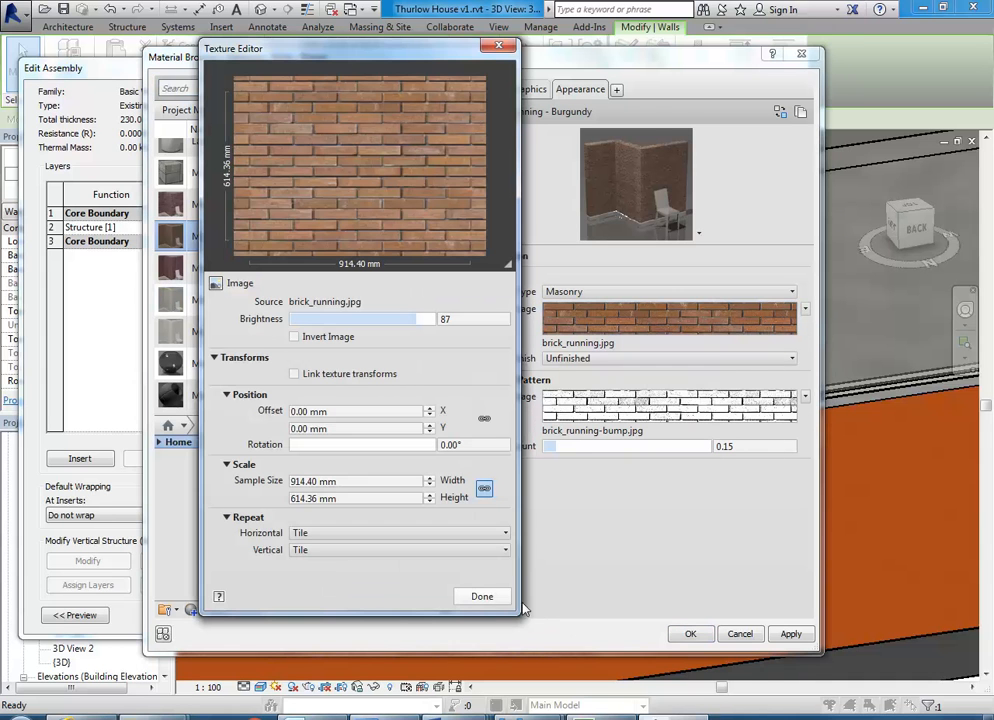
left_click(482, 596)
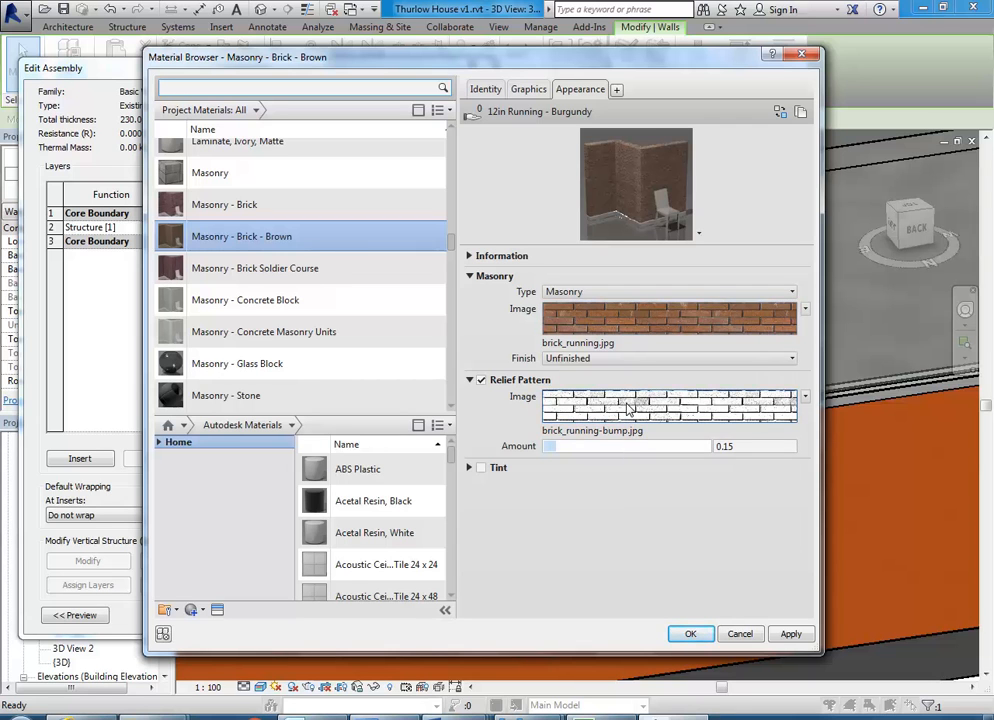
Examine the sample size width and height of the brick_running-bump.jpg relief image in the Texture Editor
mouse_move(642, 320)
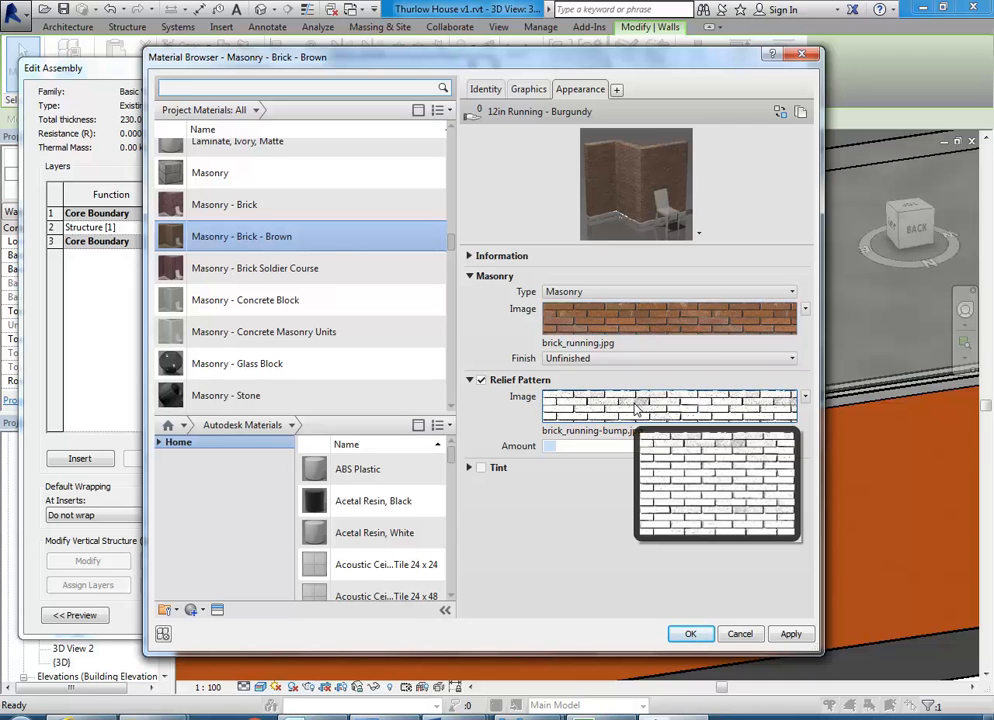
left_click(634, 408)
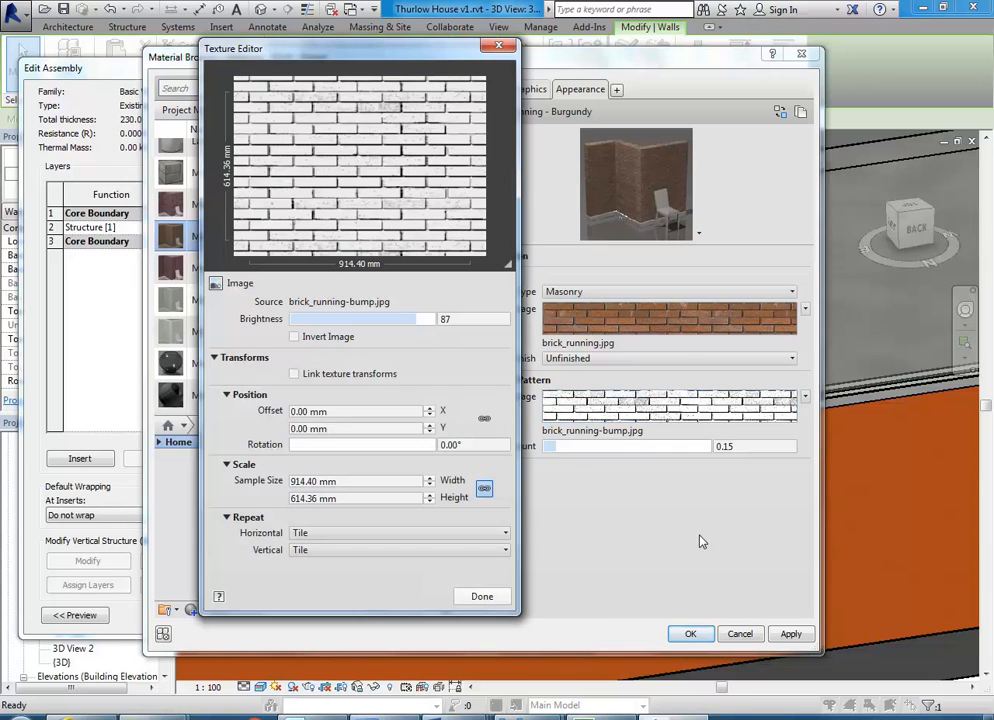
left_click(350, 481)
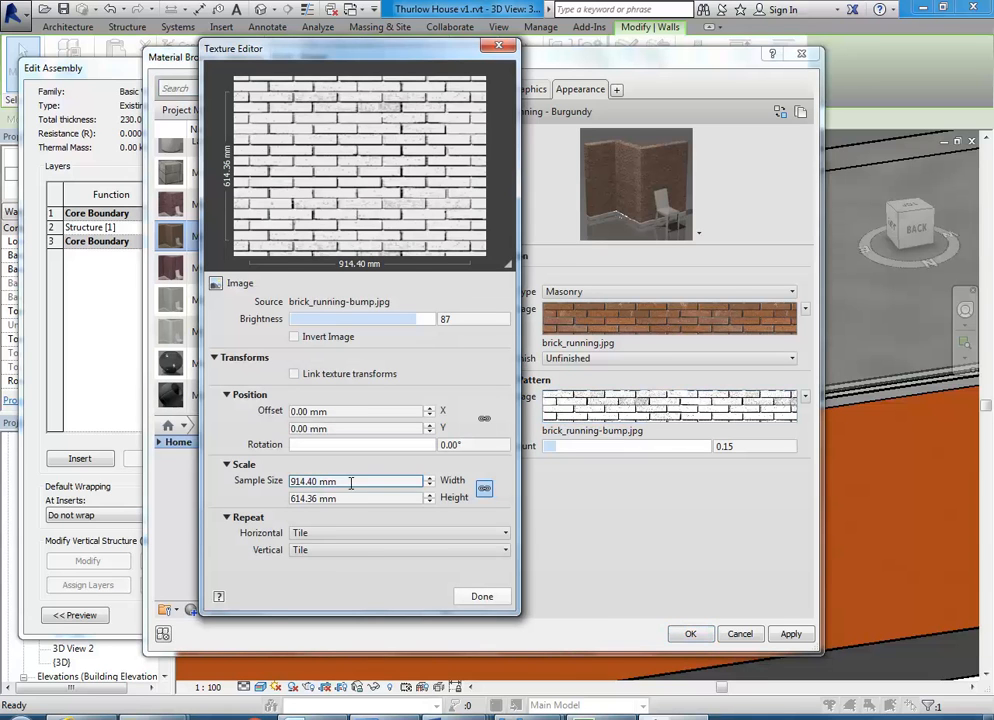
left_click(345, 484)
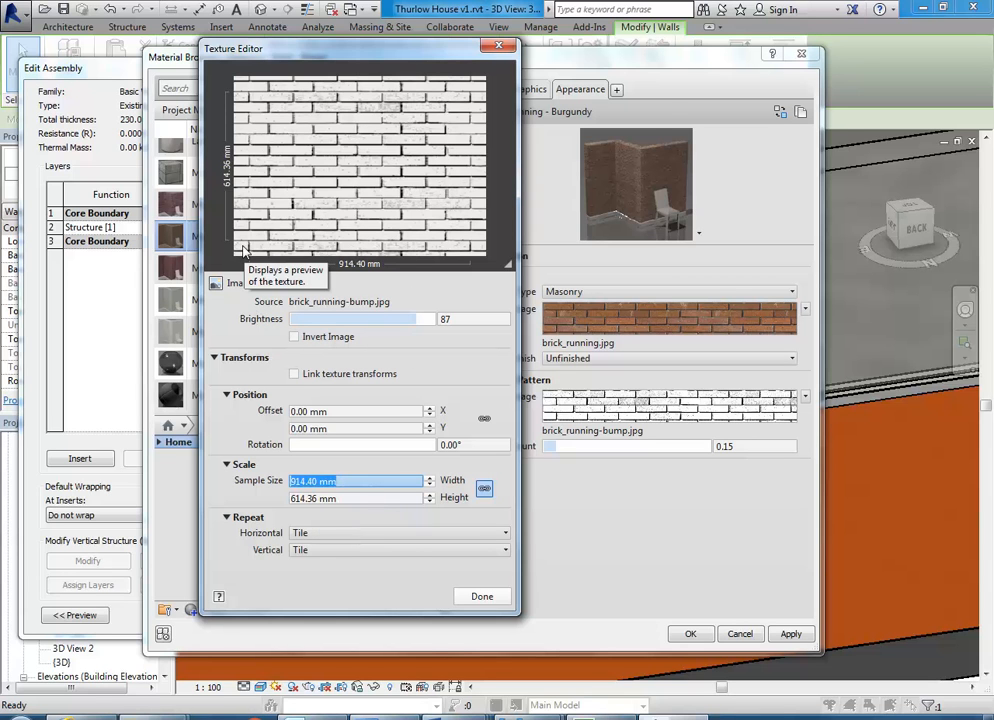
left_click(344, 496)
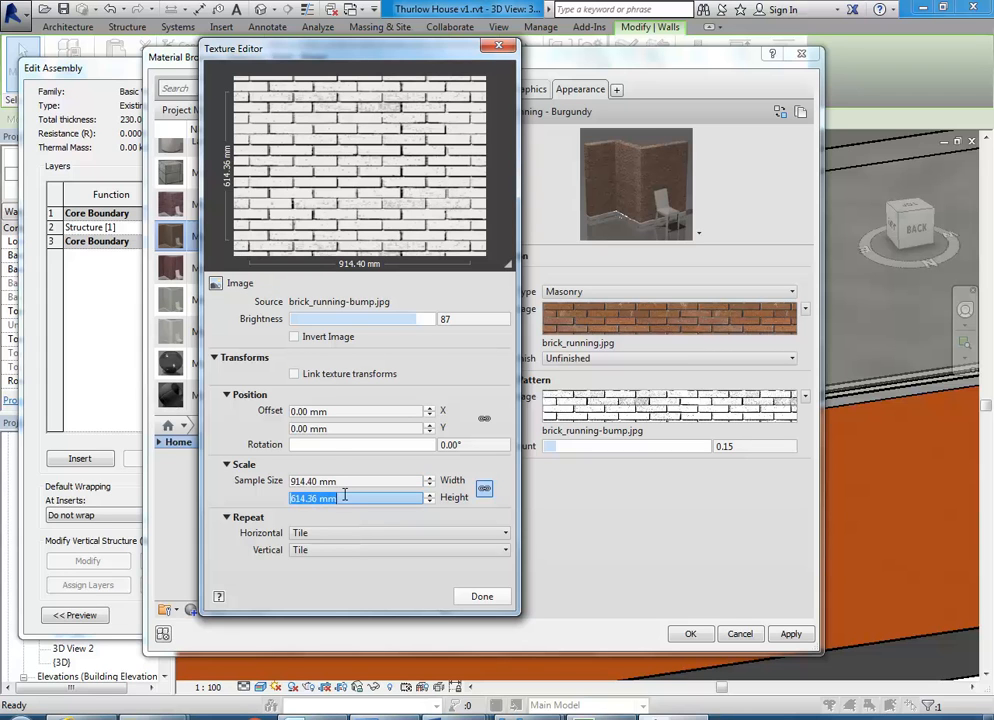
left_click(481, 596)
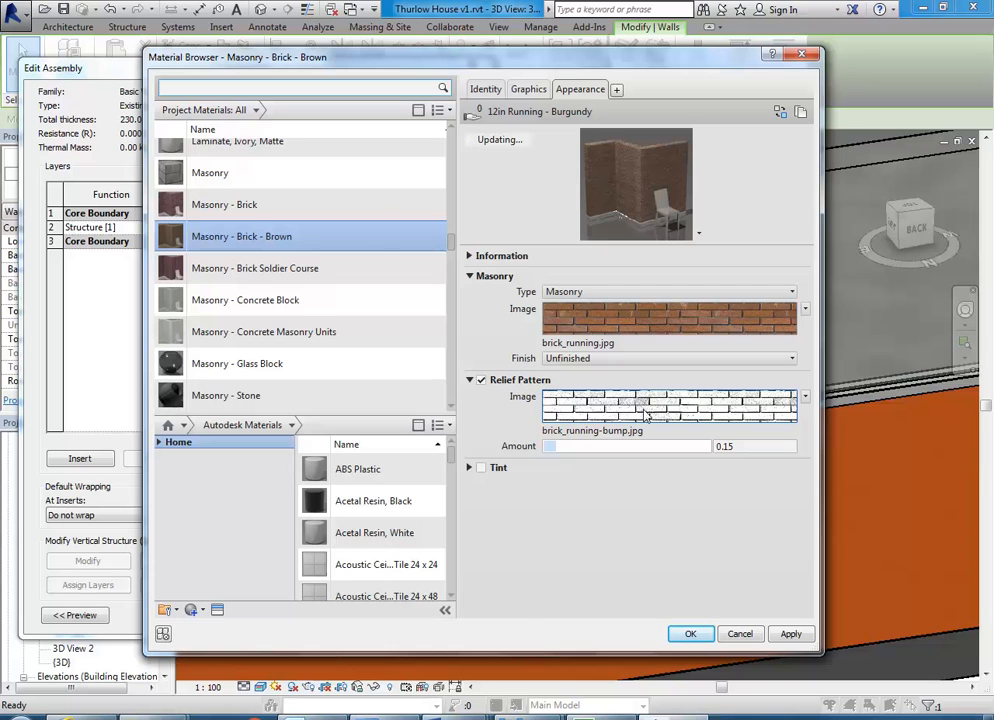
Set the relief pattern image's sample height to 1200 mm, keeping its proportions locked
left_click(614, 412)
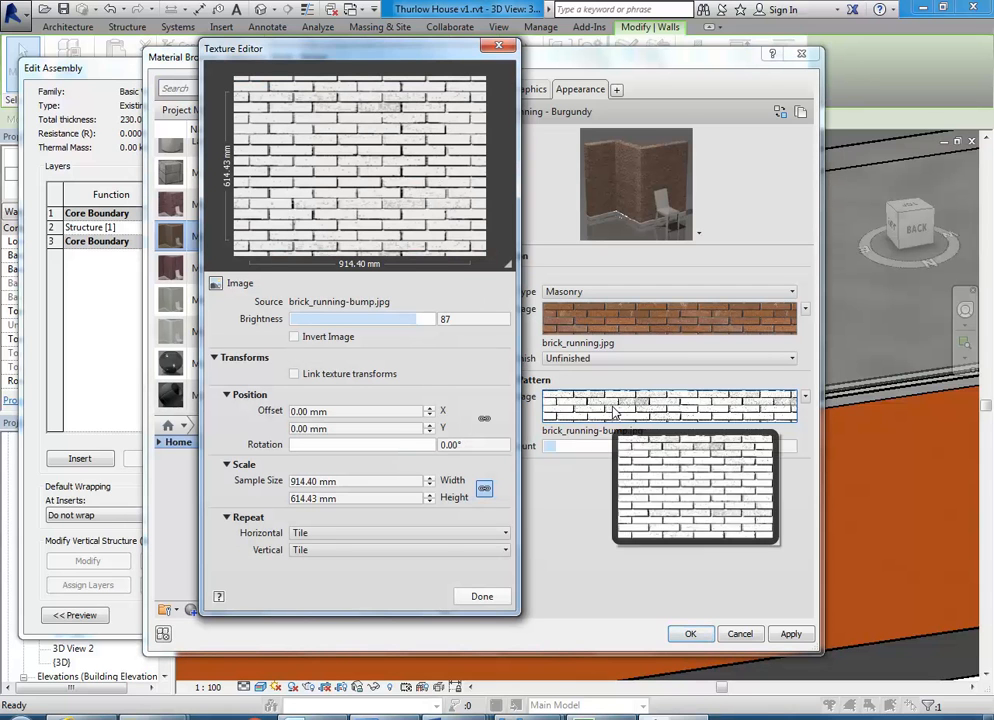
left_click(345, 498)
type("1200")
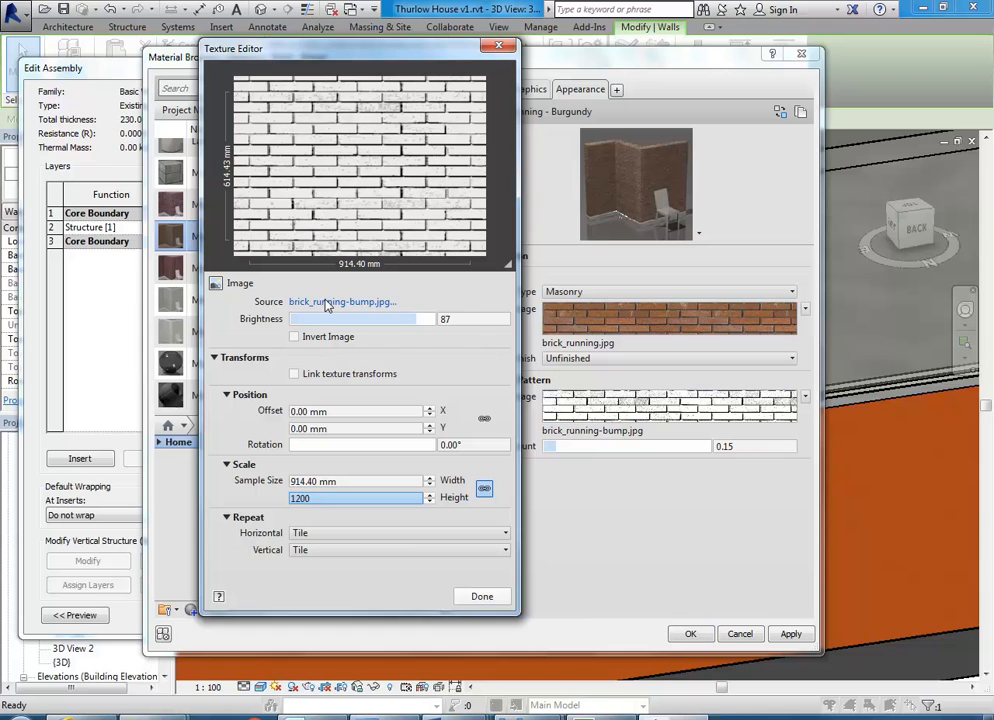
left_click(480, 597)
Set the masonry image brick_running.jpg's sample height to 1200 mm to match the relief image
left_click(669, 318)
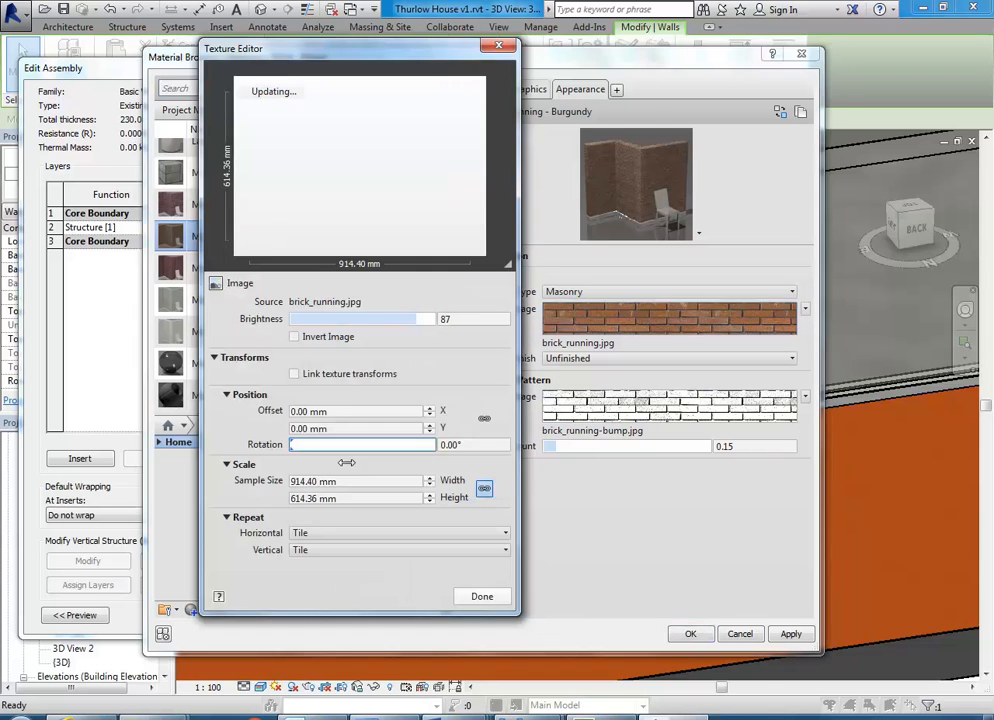
triple_click(345, 498)
type("1200")
left_click(482, 596)
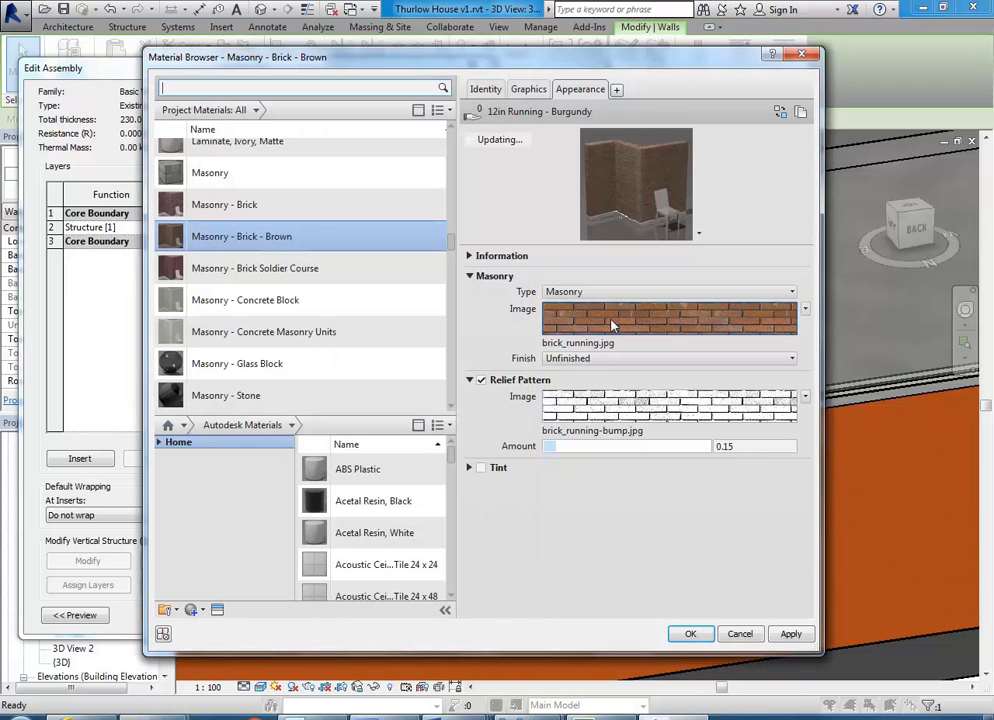
Check the masonry image's scaled sample width and height in the Texture Editor
mouse_move(612, 318)
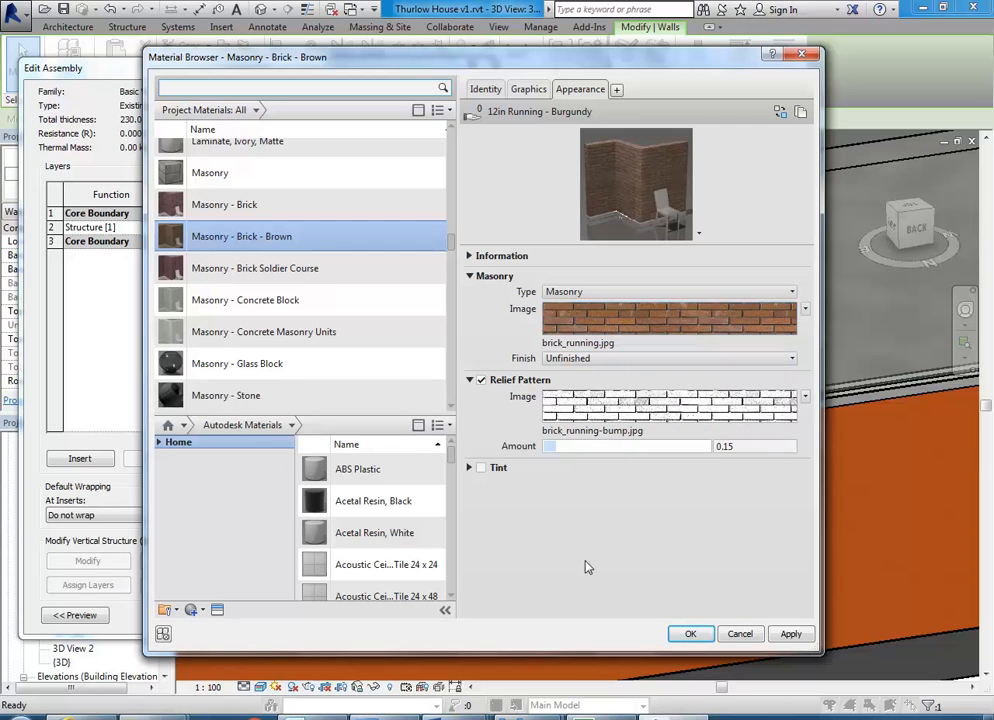
left_click(619, 320)
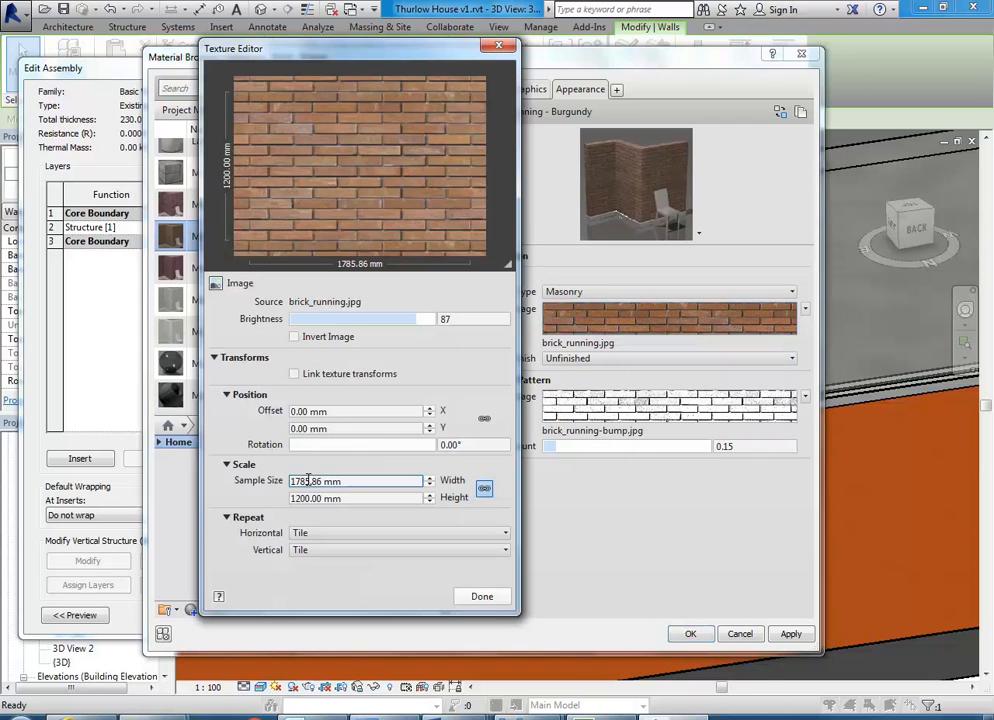
double_click(345, 498)
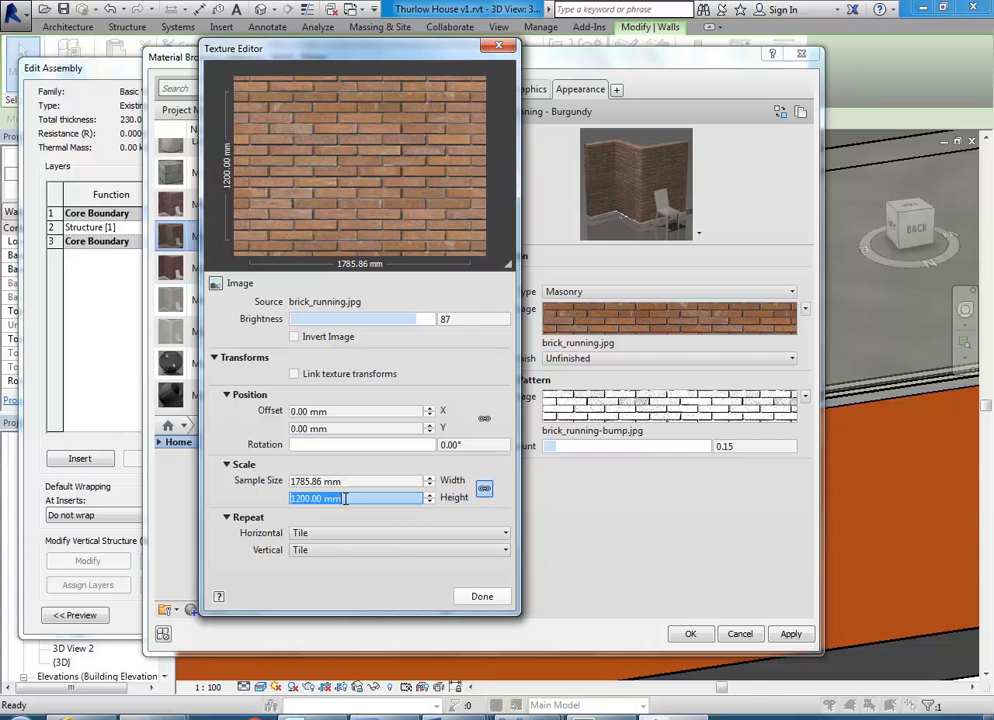
left_click(480, 597)
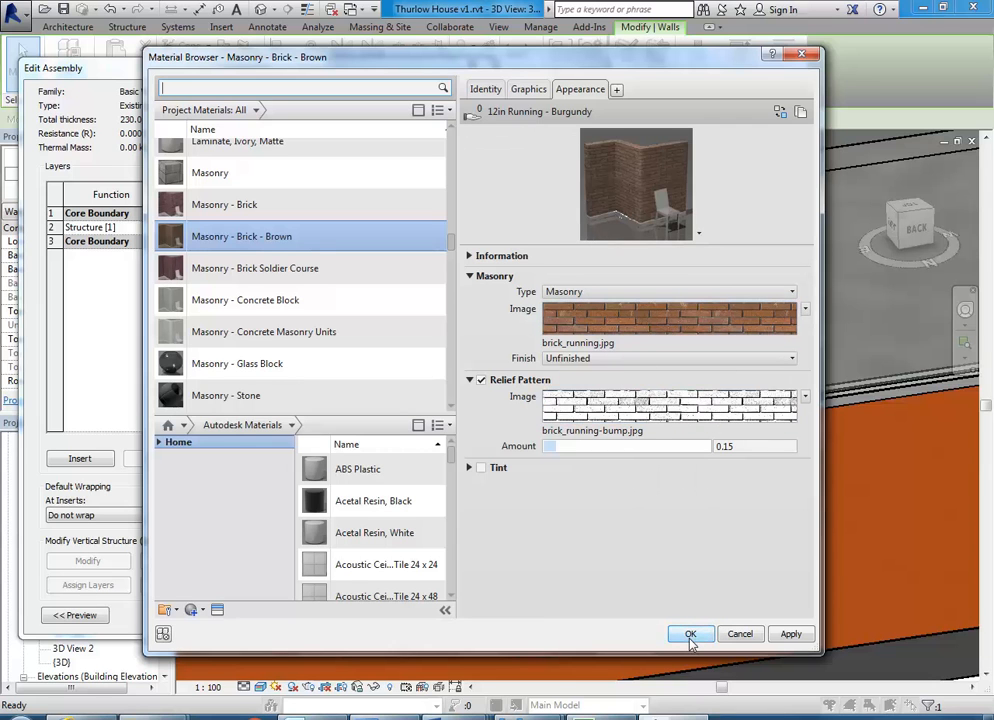
Accept the Masonry - Brick - Brown material and the Existing Face Brick 230mm wall type edits, and deselect the wall
mouse_move(611, 323)
left_click(688, 634)
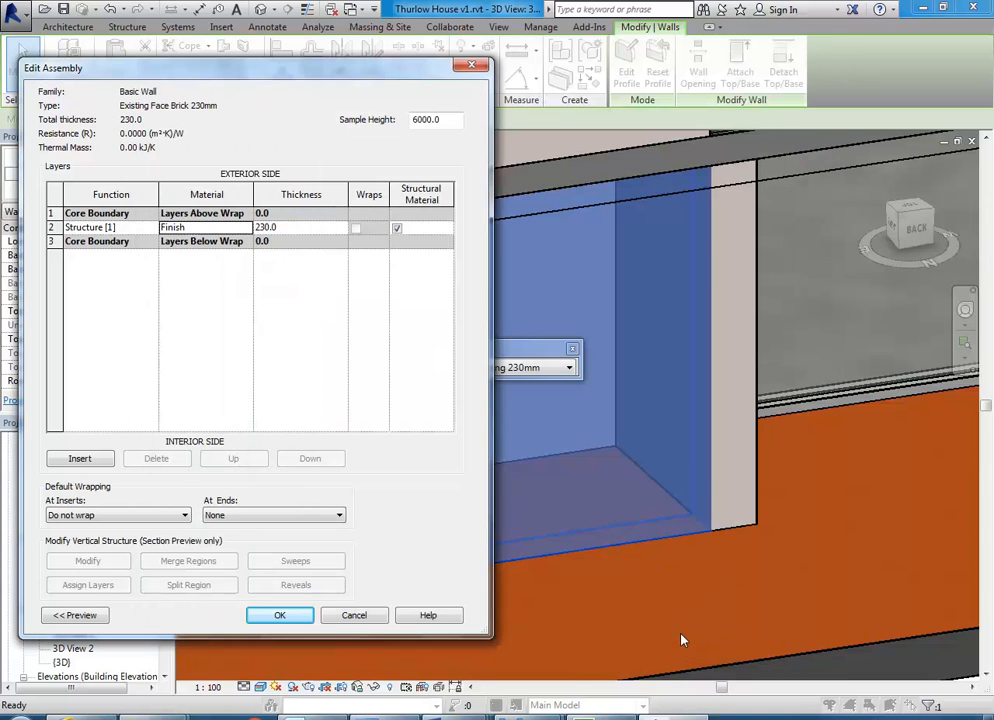
left_click(279, 615)
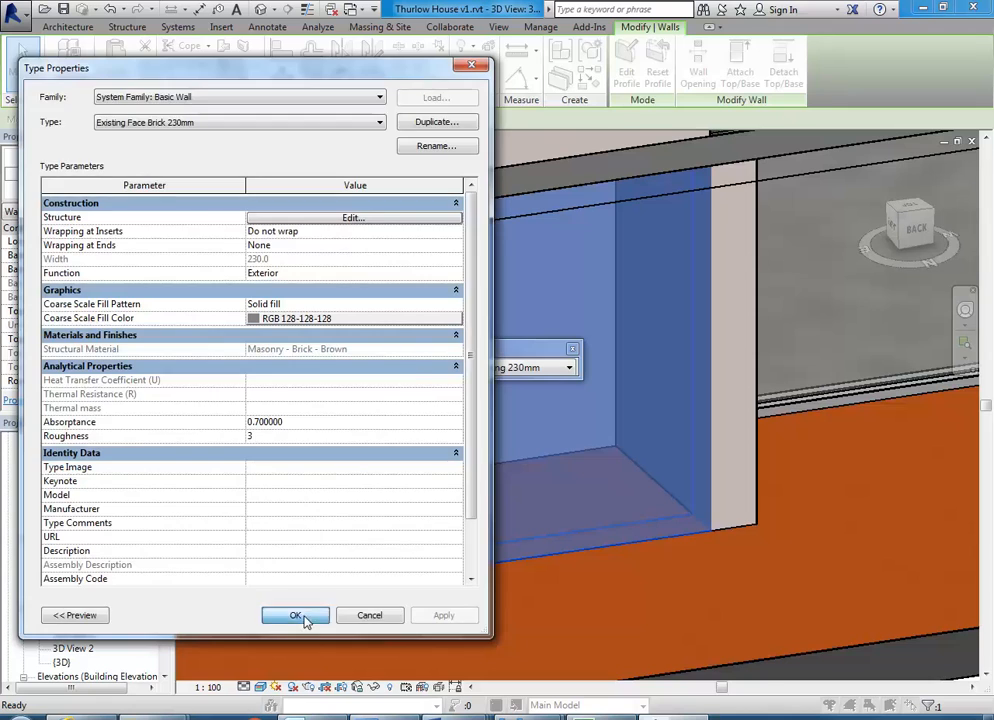
left_click(304, 553)
left_click(473, 607)
Change the toilet's right-facing side wall, adjoining the brick terrace wall, to the Existing Face Brick 230mm type
scroll(415, 517, "down", 2)
middle_click_drag(415, 517, 530, 476)
middle_click_drag(470, 488, 498, 456, "shift")
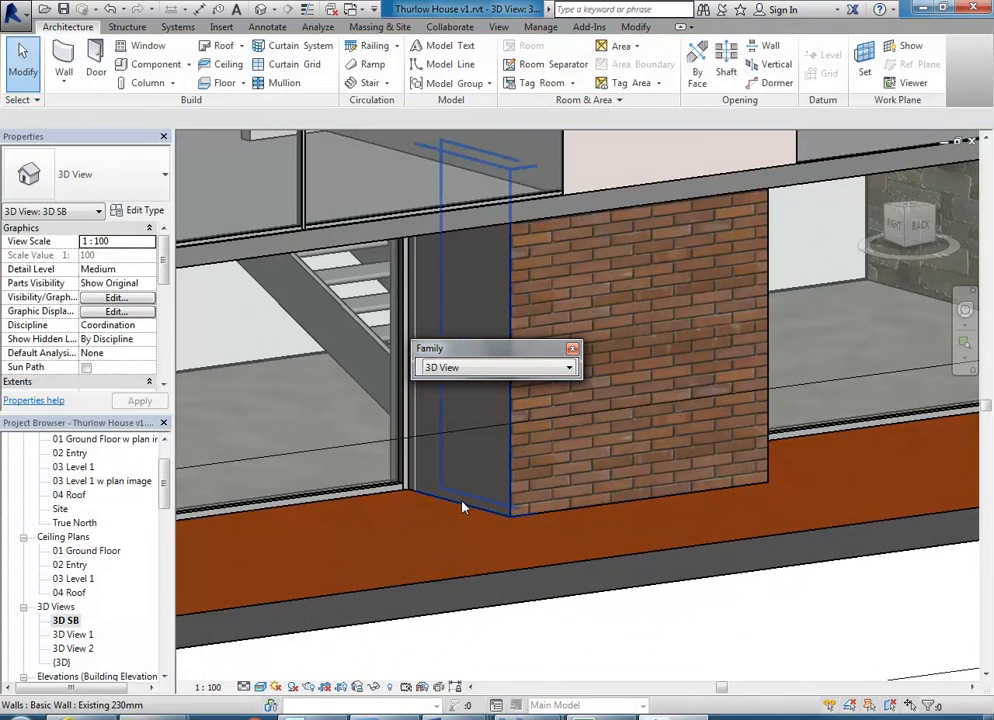
middle_click_drag(483, 532, 446, 559, "shift")
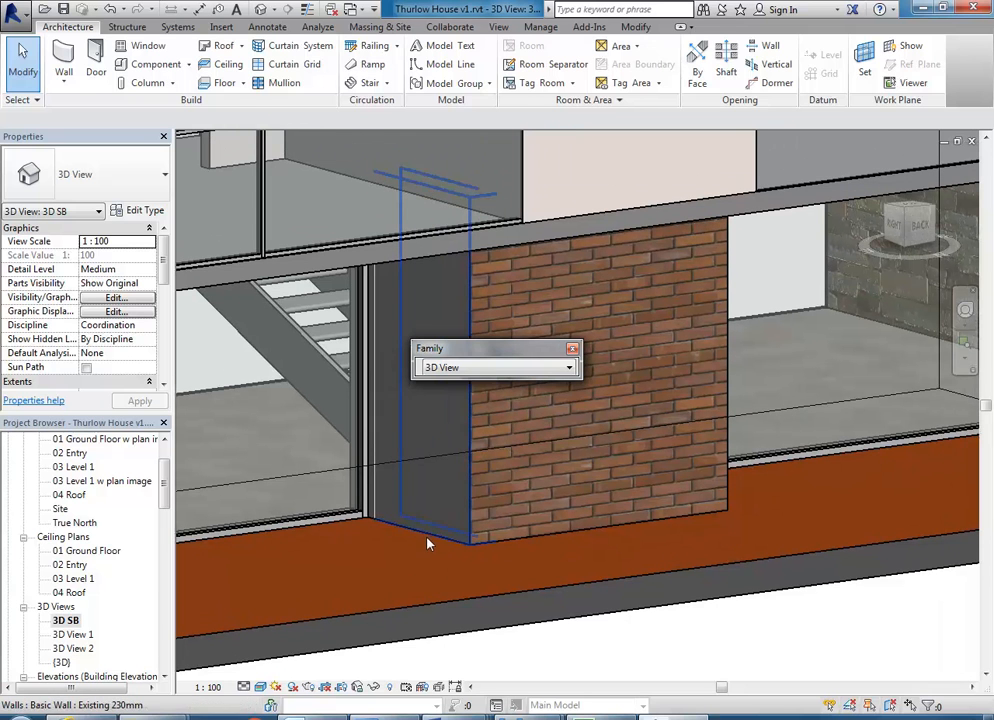
left_click(431, 541)
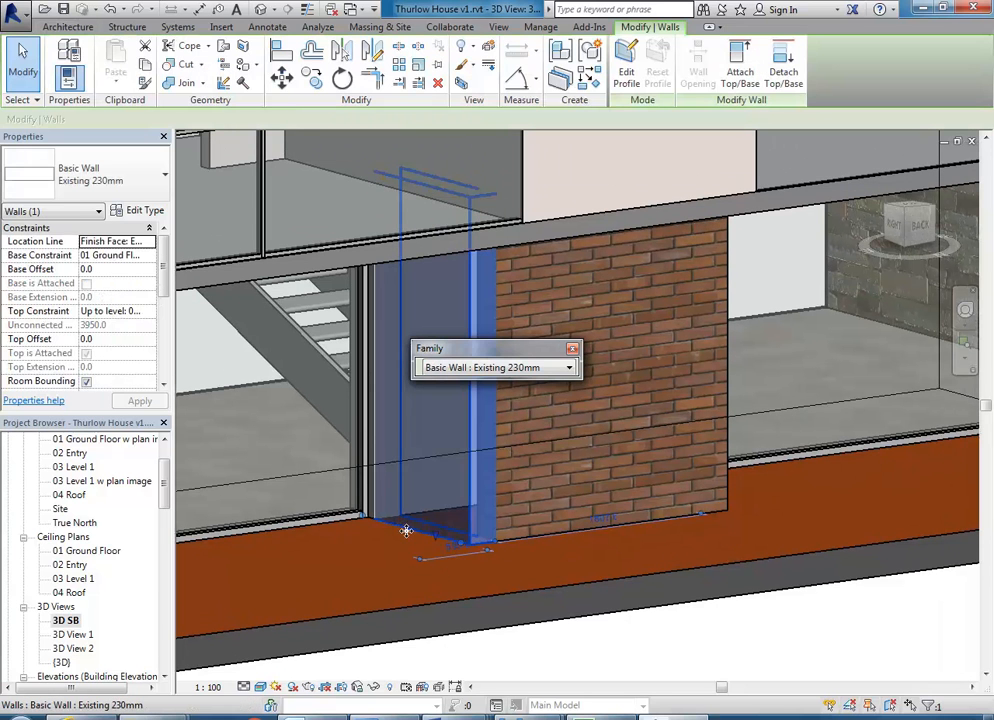
left_click(113, 172)
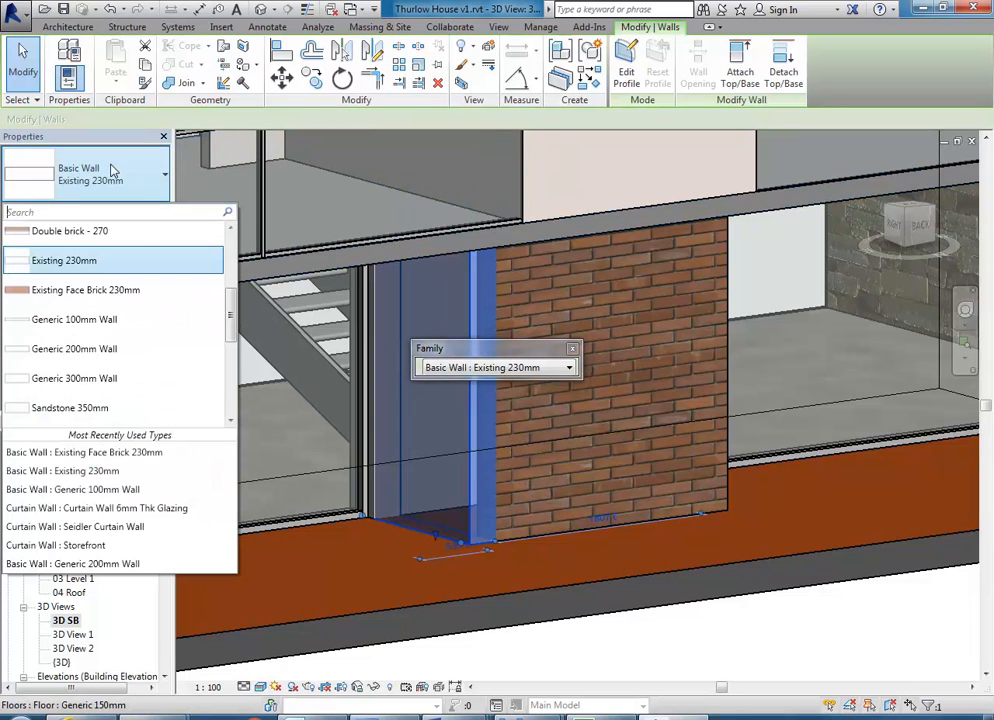
left_click(110, 289)
key("Escape")
Change the toilet's opposite, left-facing side wall to the Existing Face Brick 230mm type
middle_click_drag(380, 560, 340, 545, "shift")
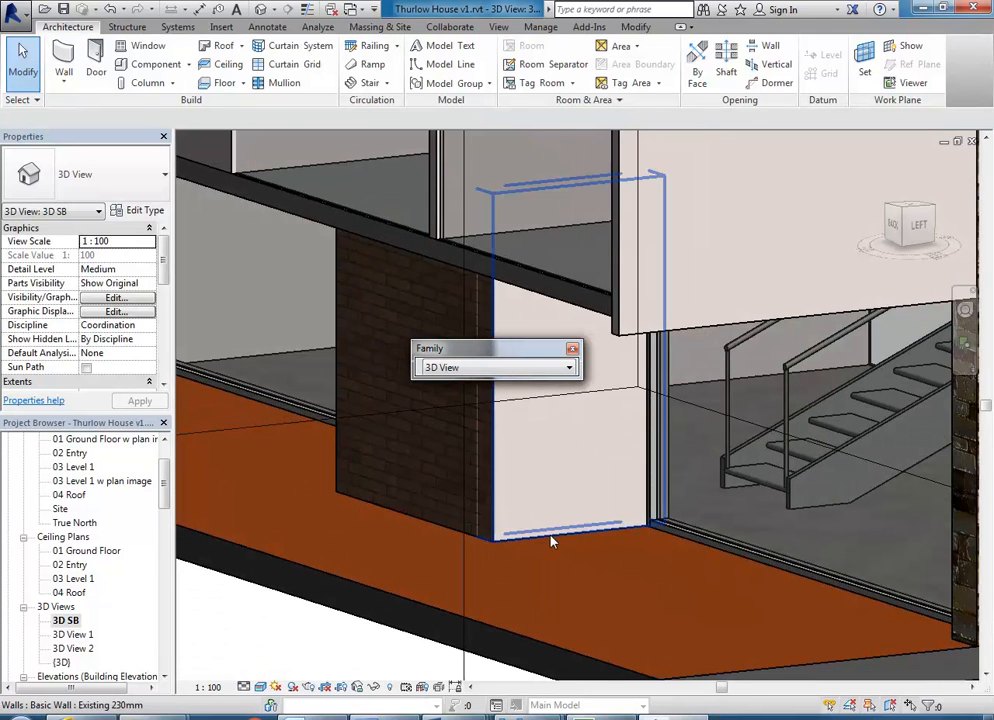
left_click(551, 541)
left_click(113, 188)
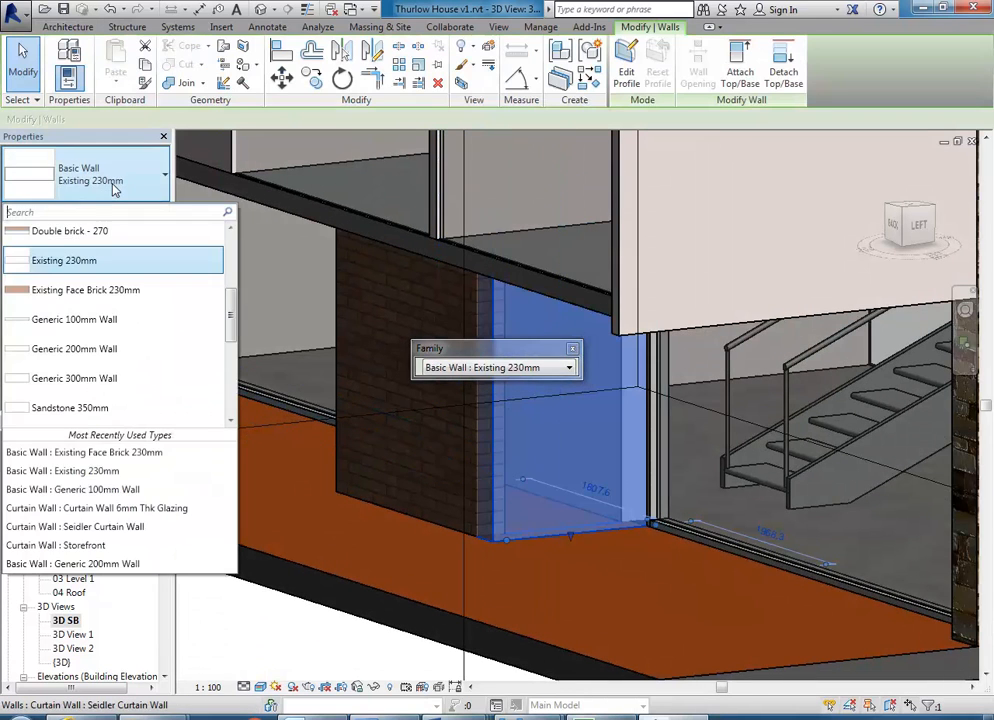
left_click(100, 289)
key("Escape")
Change the toilet's front wall behind the staircase to the Existing Face Brick 230mm type
middle_click_drag(475, 500, 670, 450, "shift")
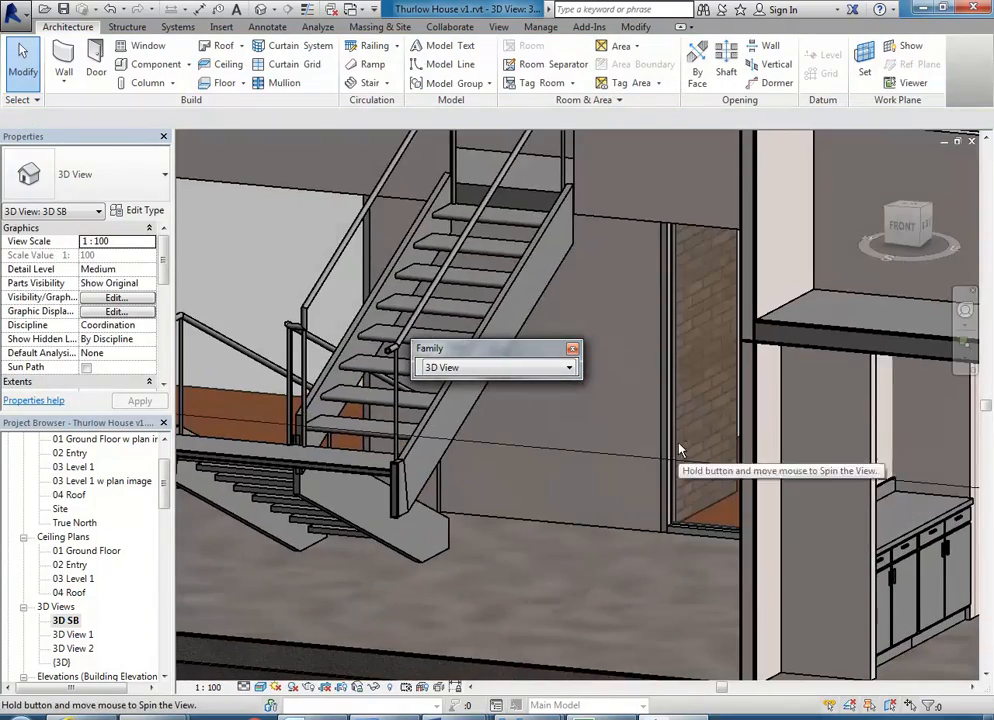
left_click(579, 530)
left_click(82, 190)
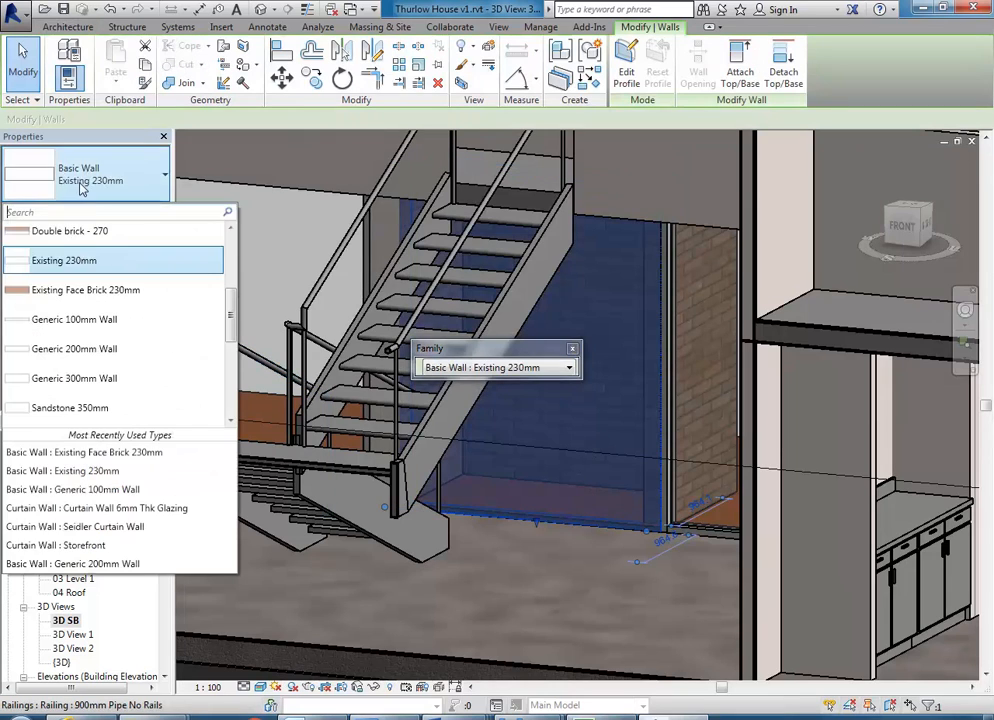
left_click(86, 289)
left_click(547, 566)
scroll(547, 566, "down", 2)
middle_click_drag(547, 566, 295, 512)
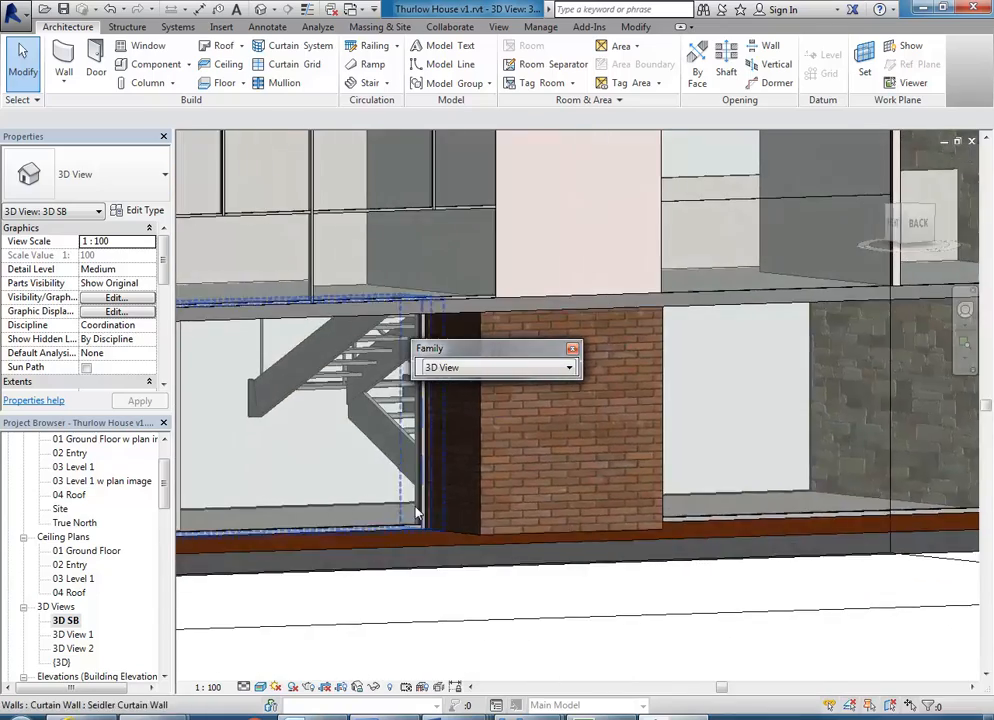